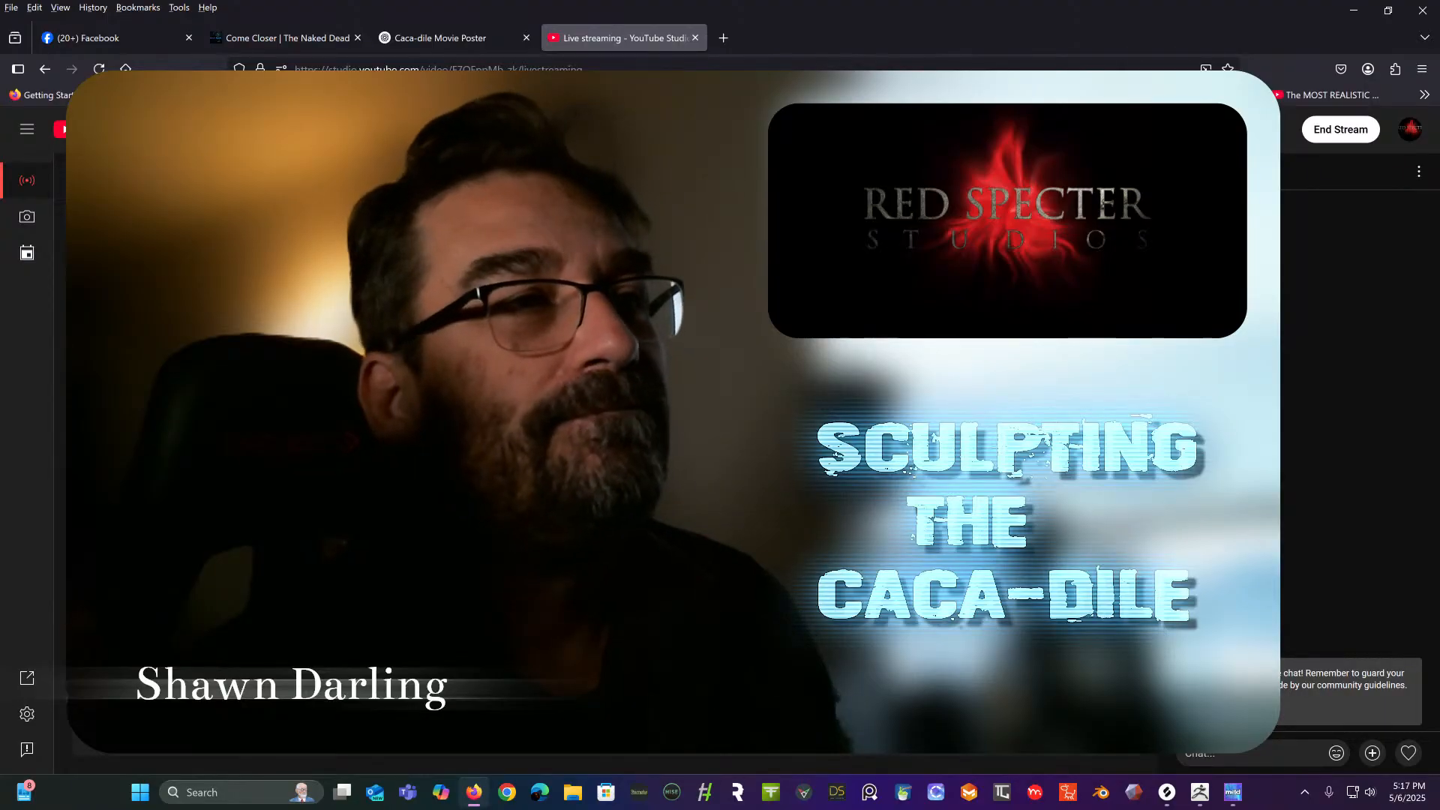
Switch to Meld Studio and change the live stream to the Kamvas scene.
mouse_move(1234, 794)
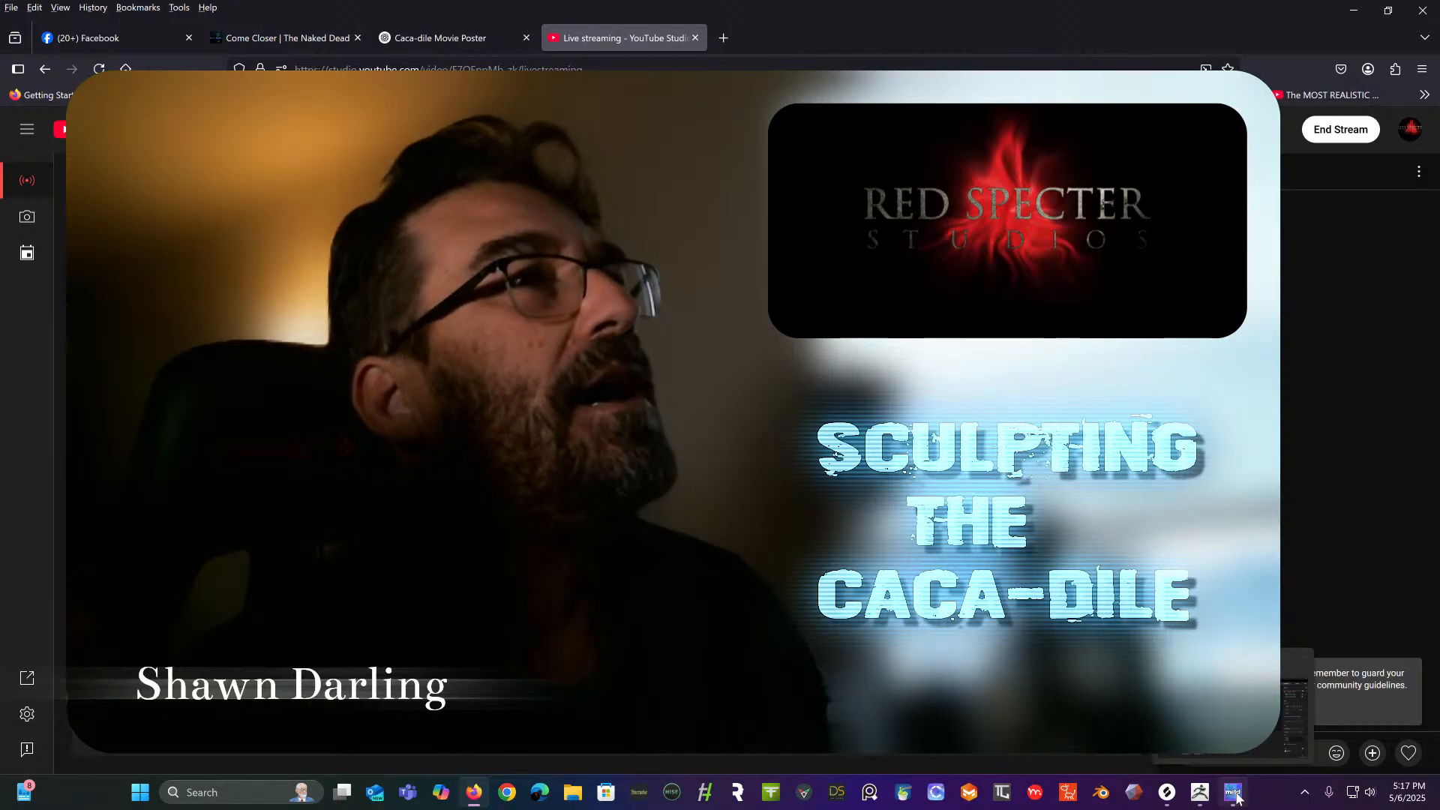
click(1234, 793)
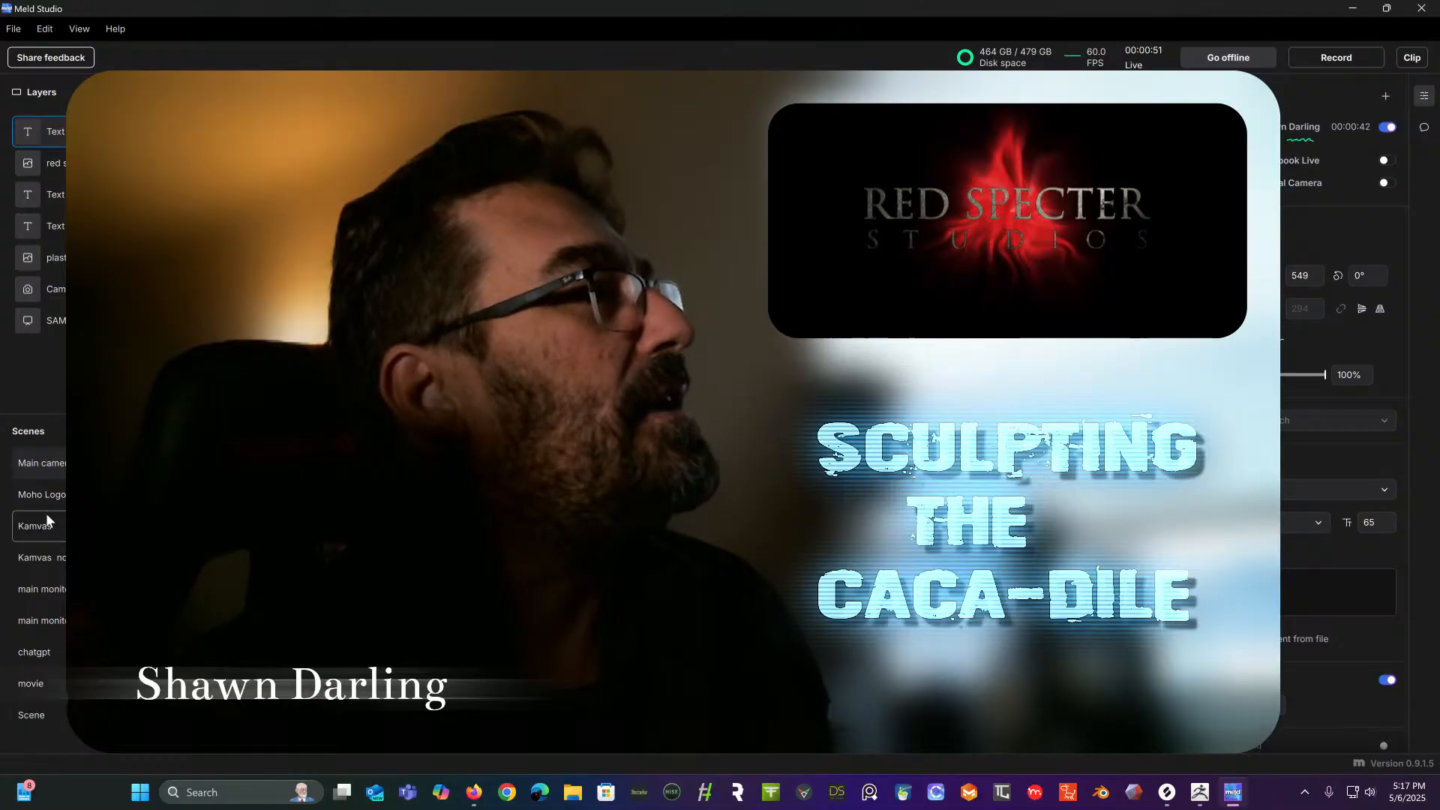
click(45, 546)
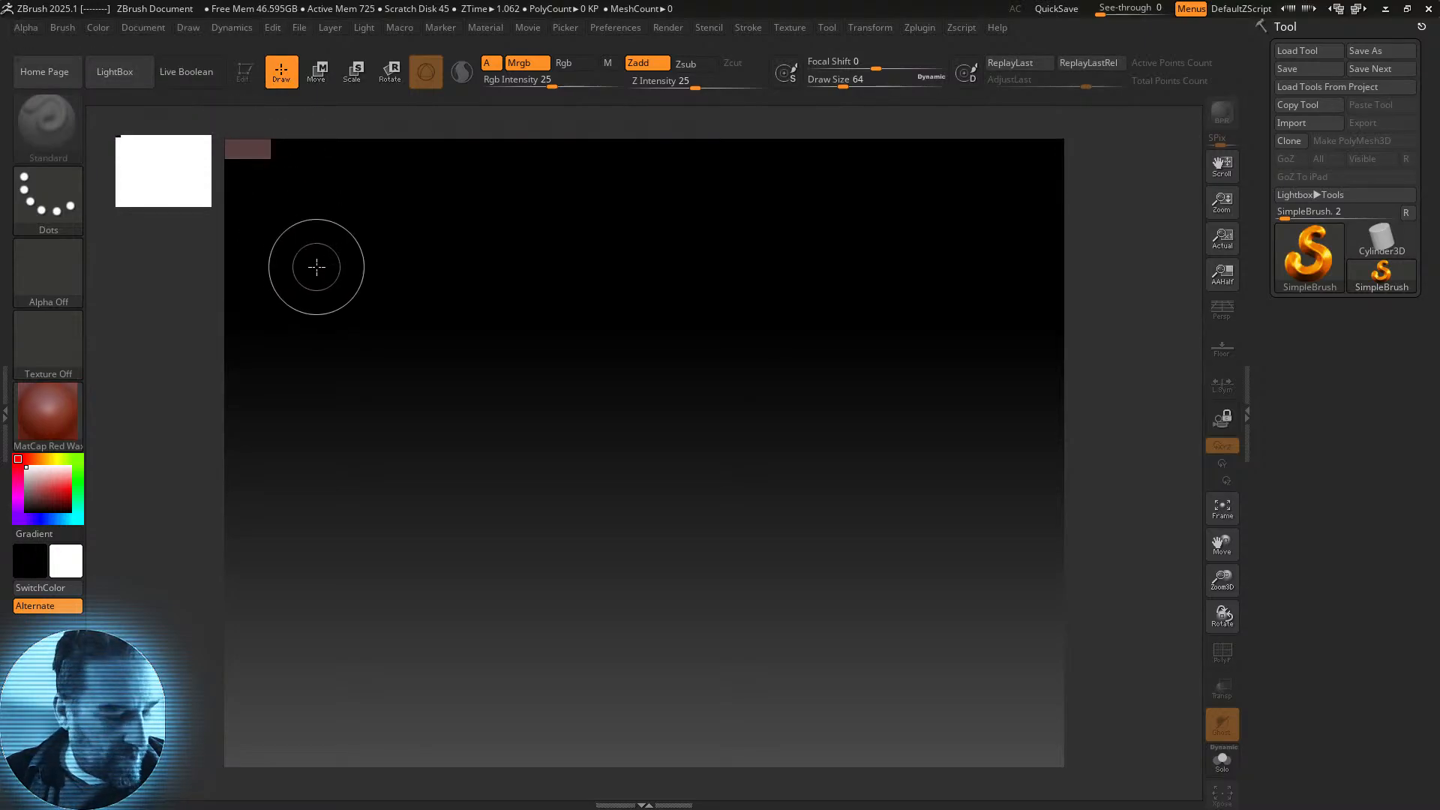
Load the DefaultProject sphere project from the LightBox library.
click(117, 78)
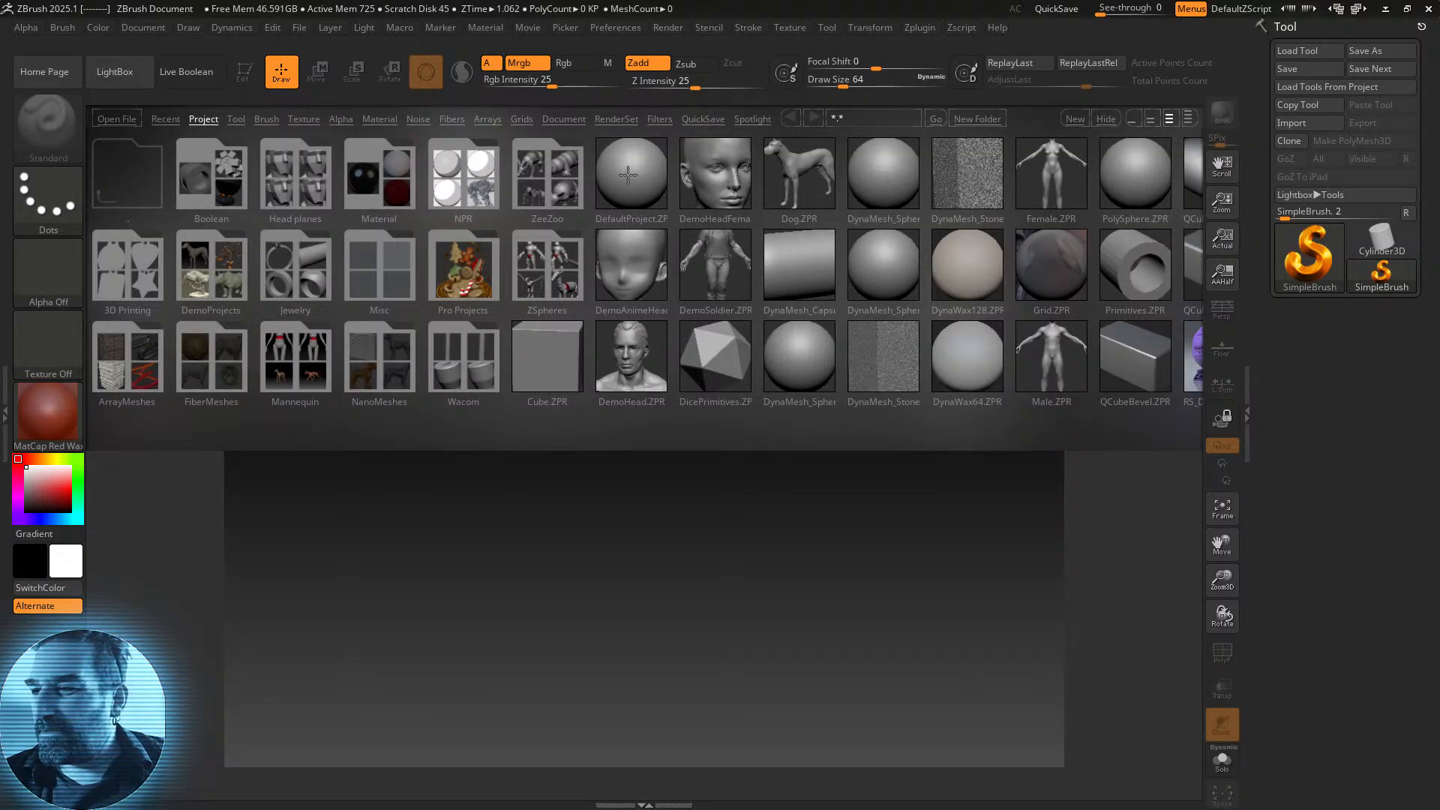
double_click(627, 174)
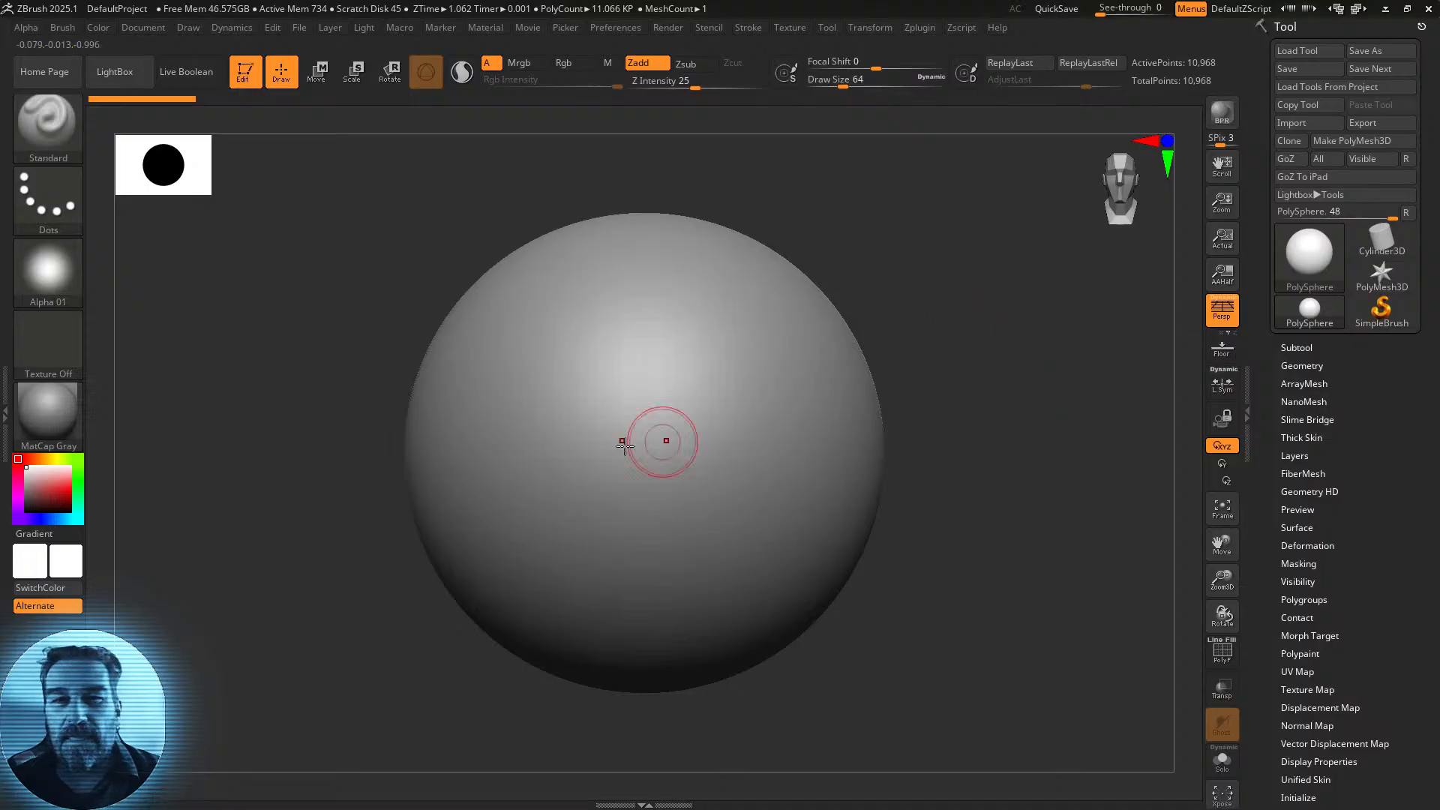
mouse_move(757, 494)
mouse_down()
mouse_move(725, 494)
mouse_move(755, 504)
mouse_move(742, 510)
mouse_up()
key(ctrl+z)
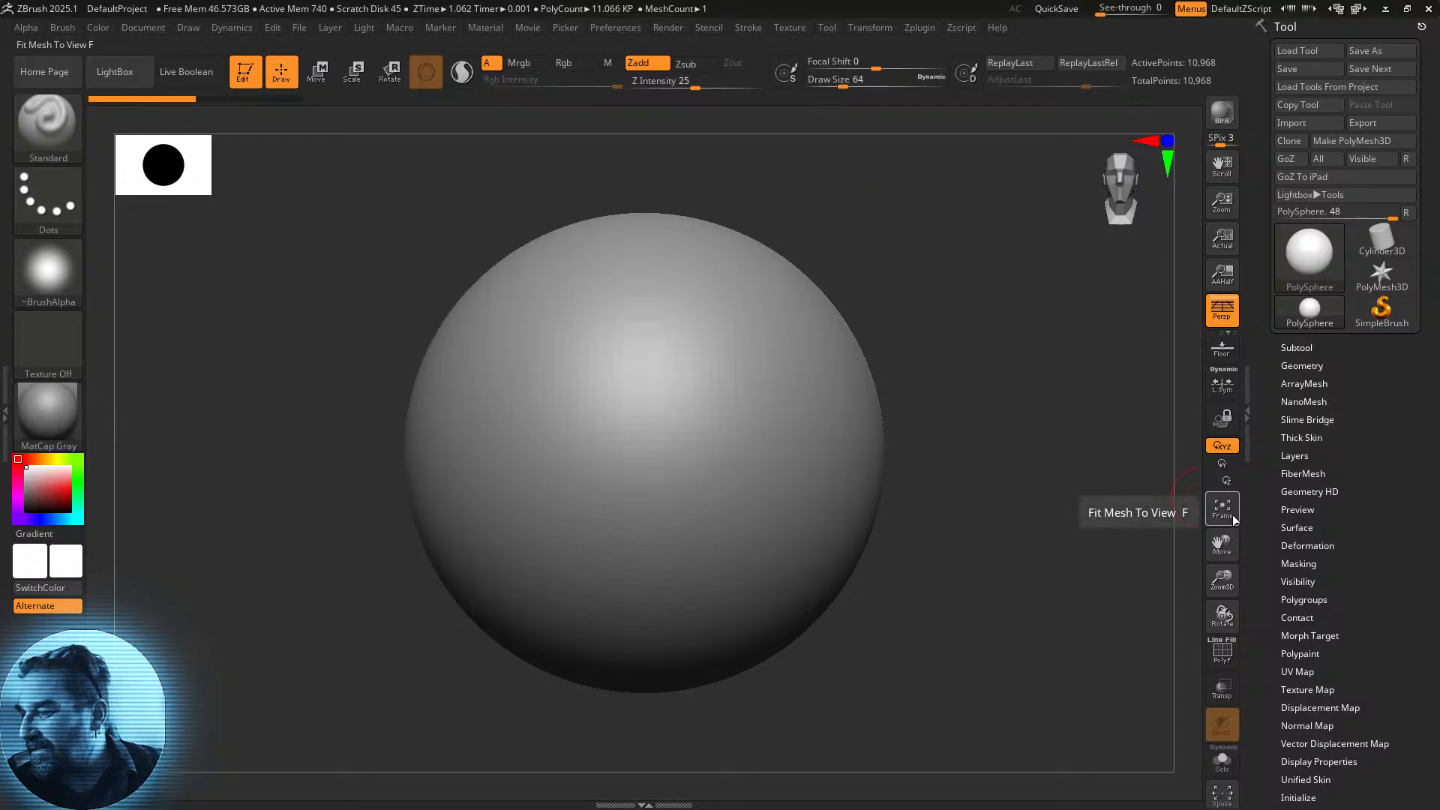
Choose the Move brush and set its draw size to about 517.
drag(1221, 578, 1134, 498)
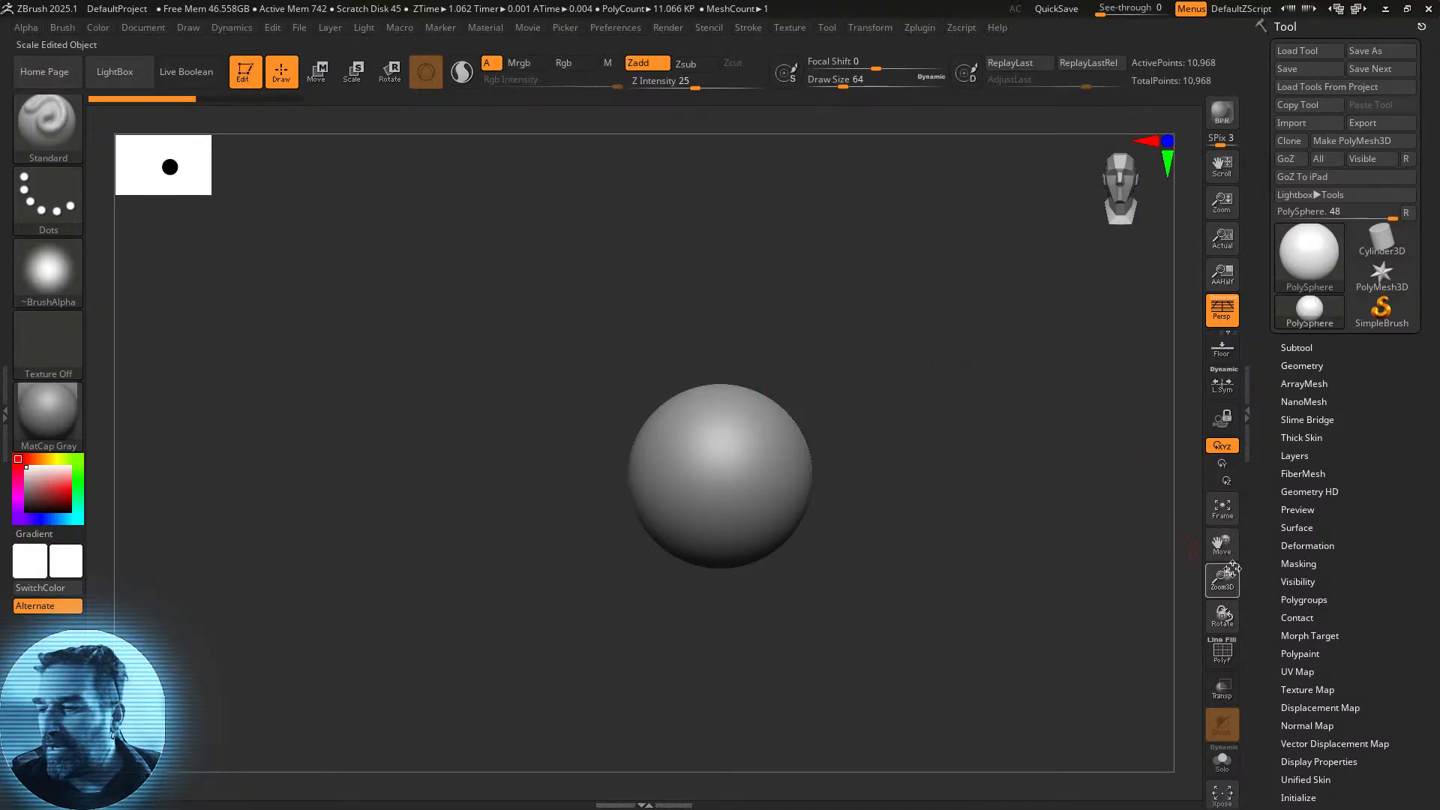
drag(1232, 568, 1175, 617)
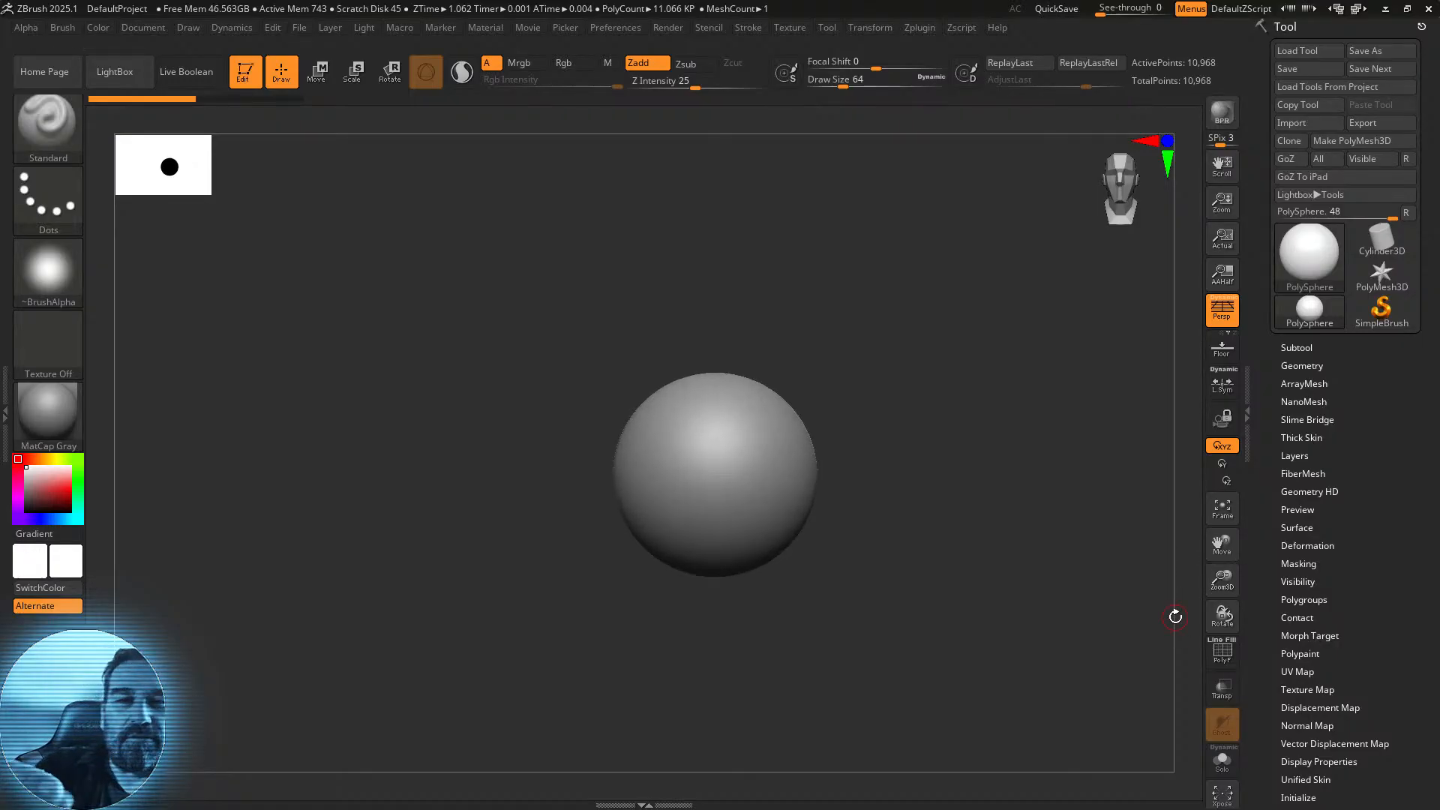
click(67, 133)
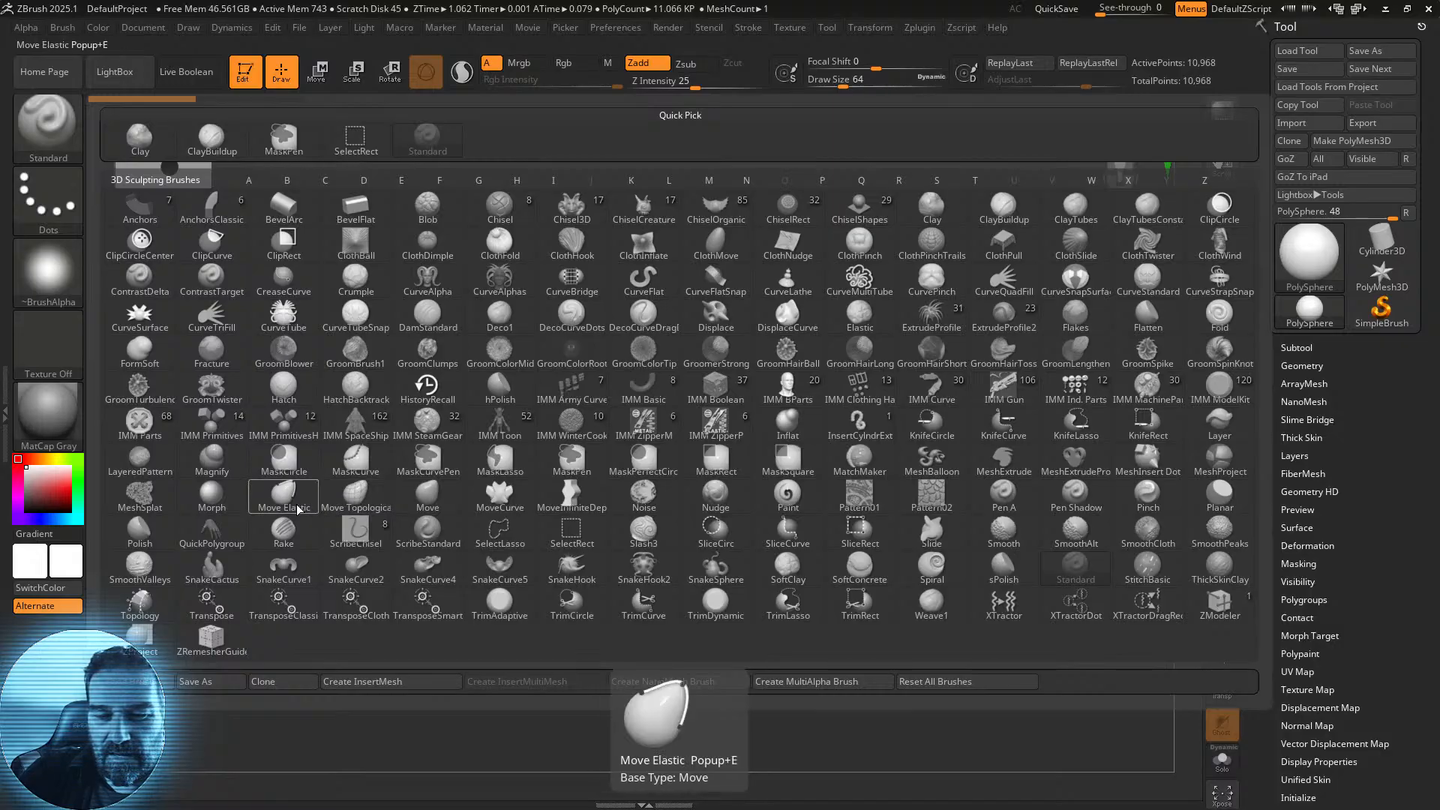
click(427, 495)
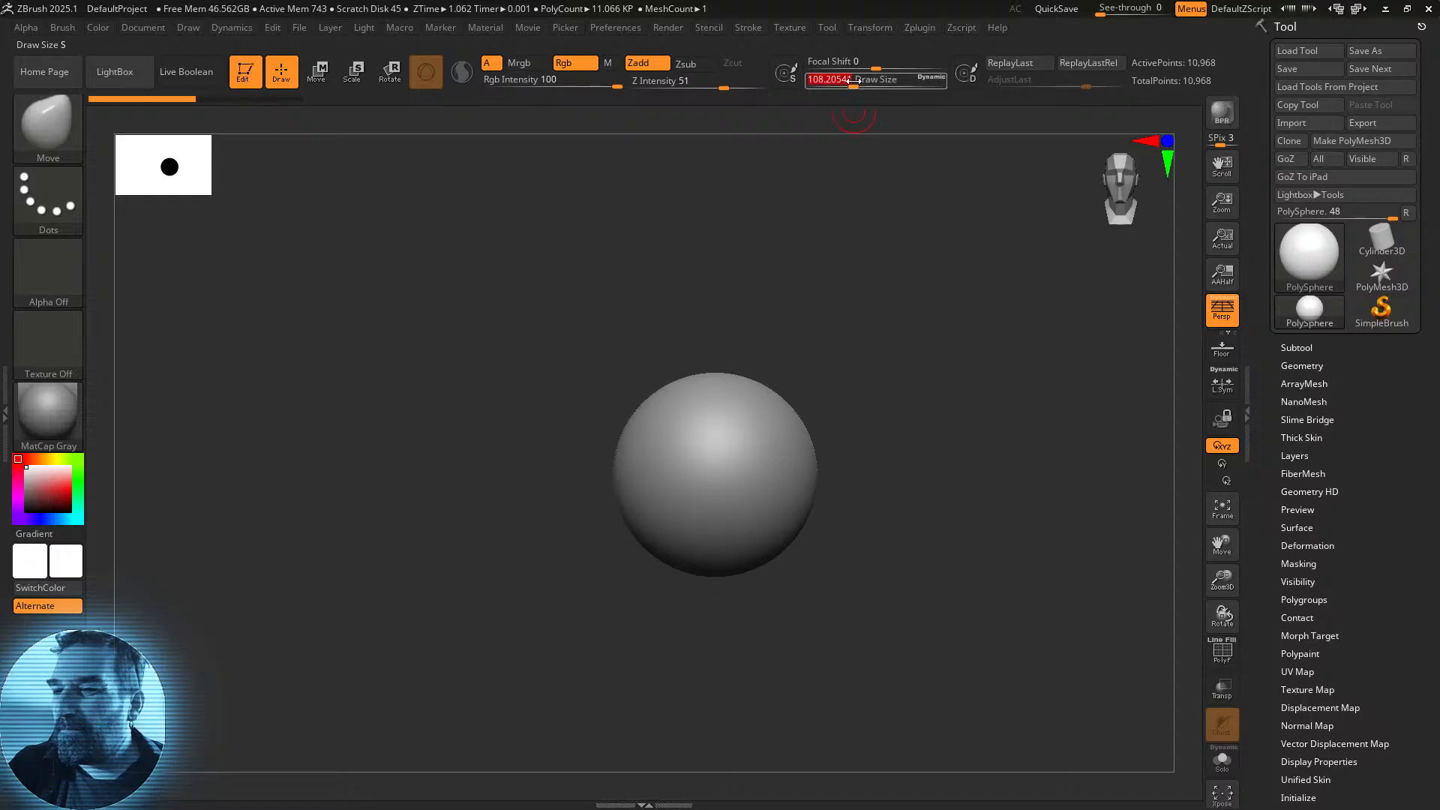
drag(851, 81, 860, 80)
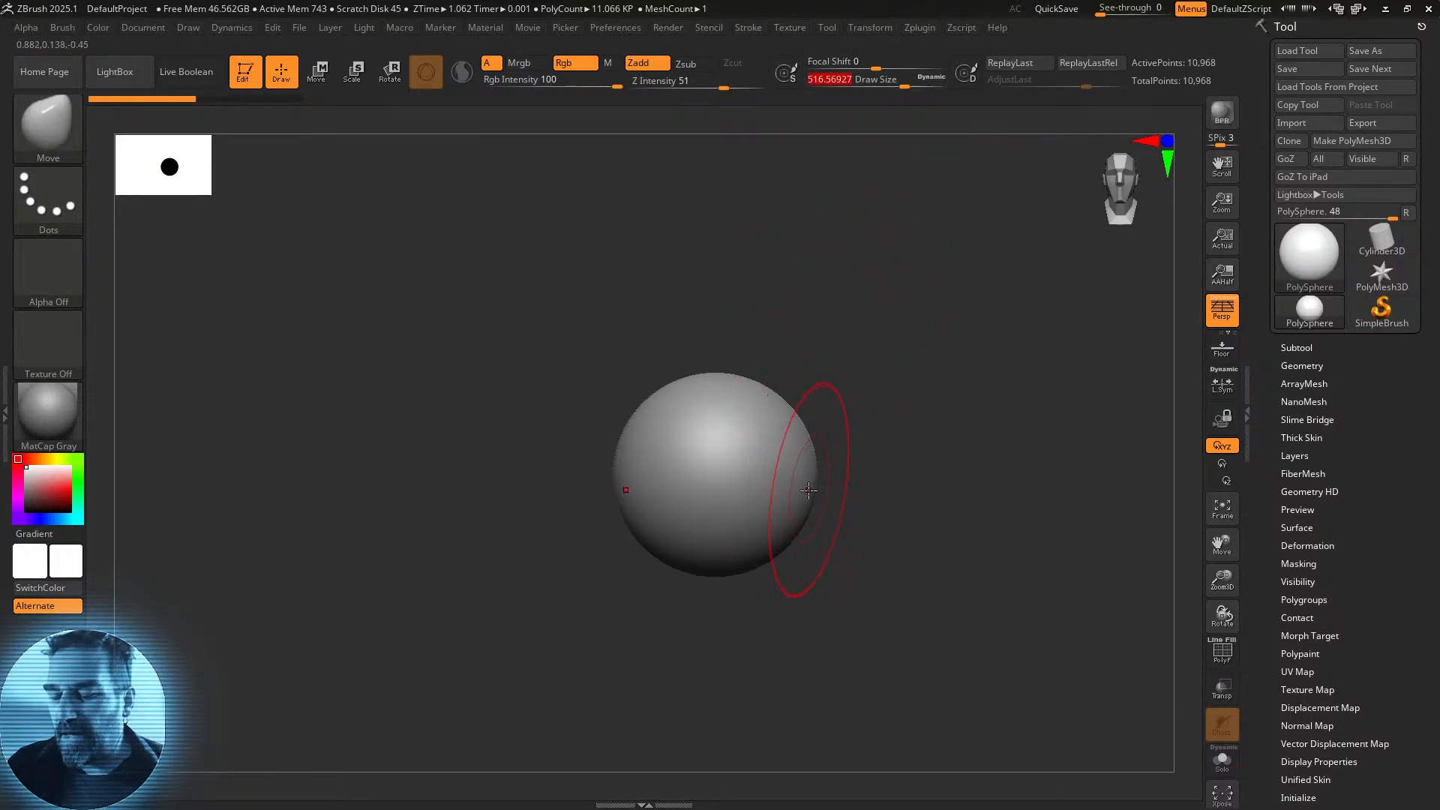
drag(921, 507, 903, 524)
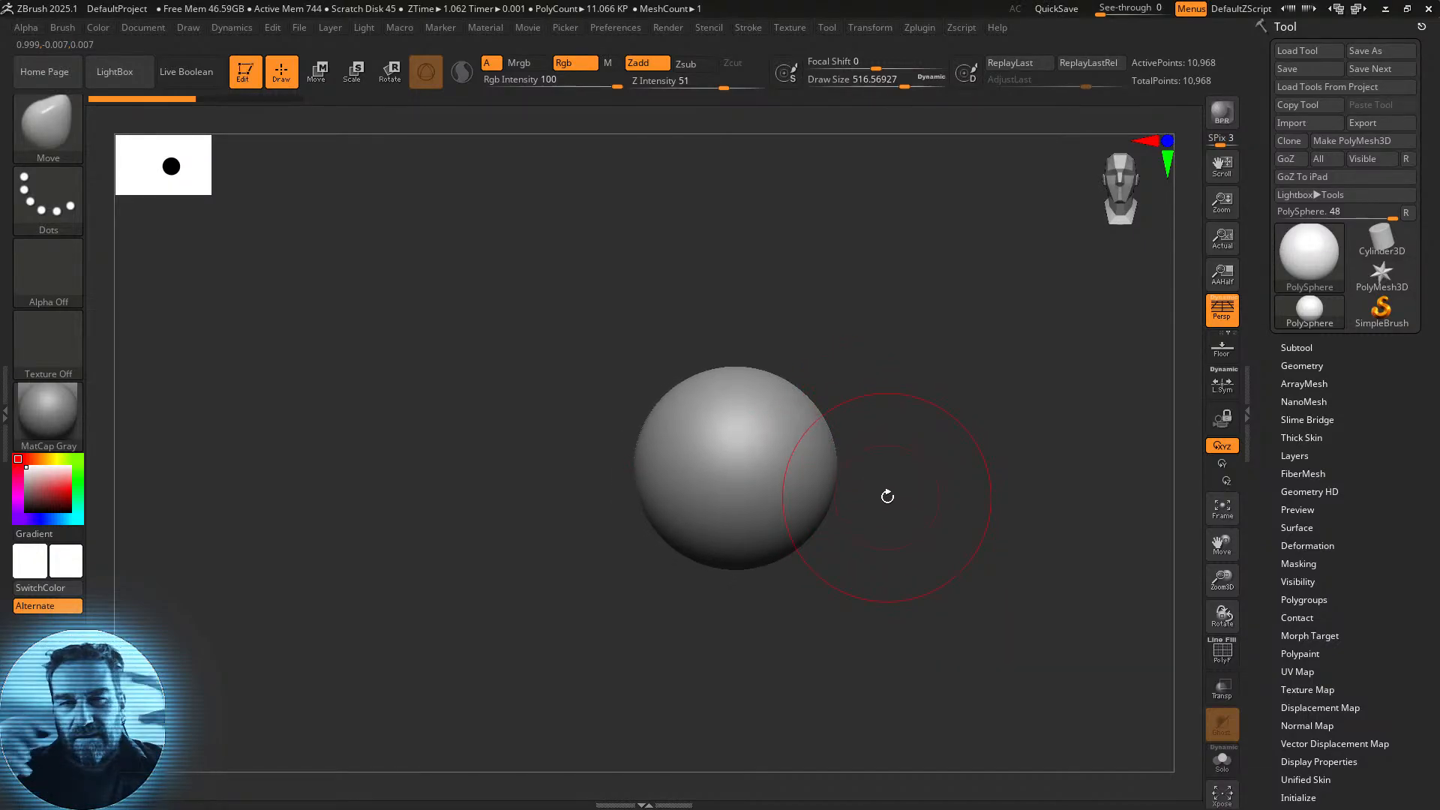
Pull the crown of the sphere upward and push its upper sides outward to rough out the upper torso.
drag(745, 389, 738, 333)
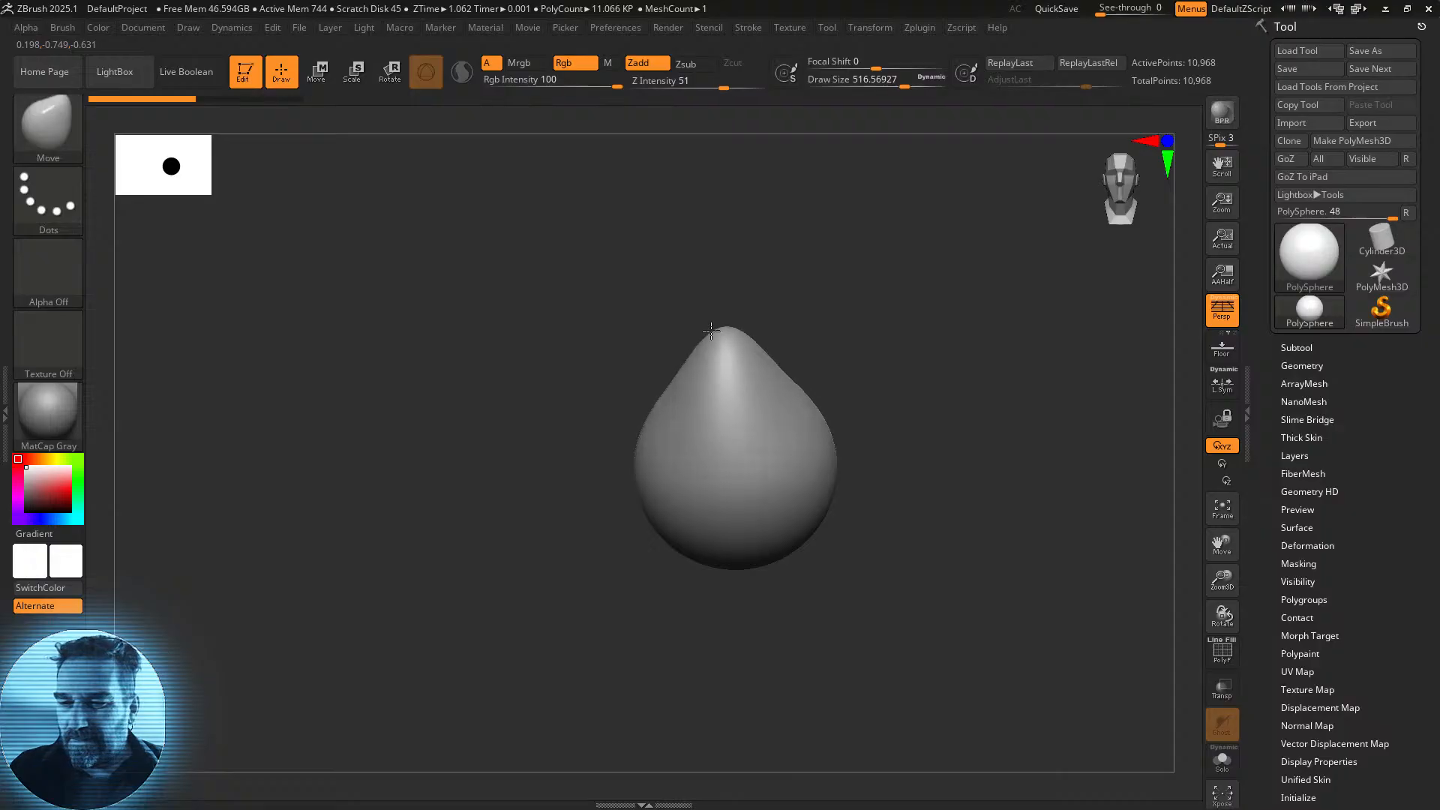
mouse_move(770, 381)
mouse_down()
mouse_move(822, 360)
mouse_move(827, 396)
mouse_up()
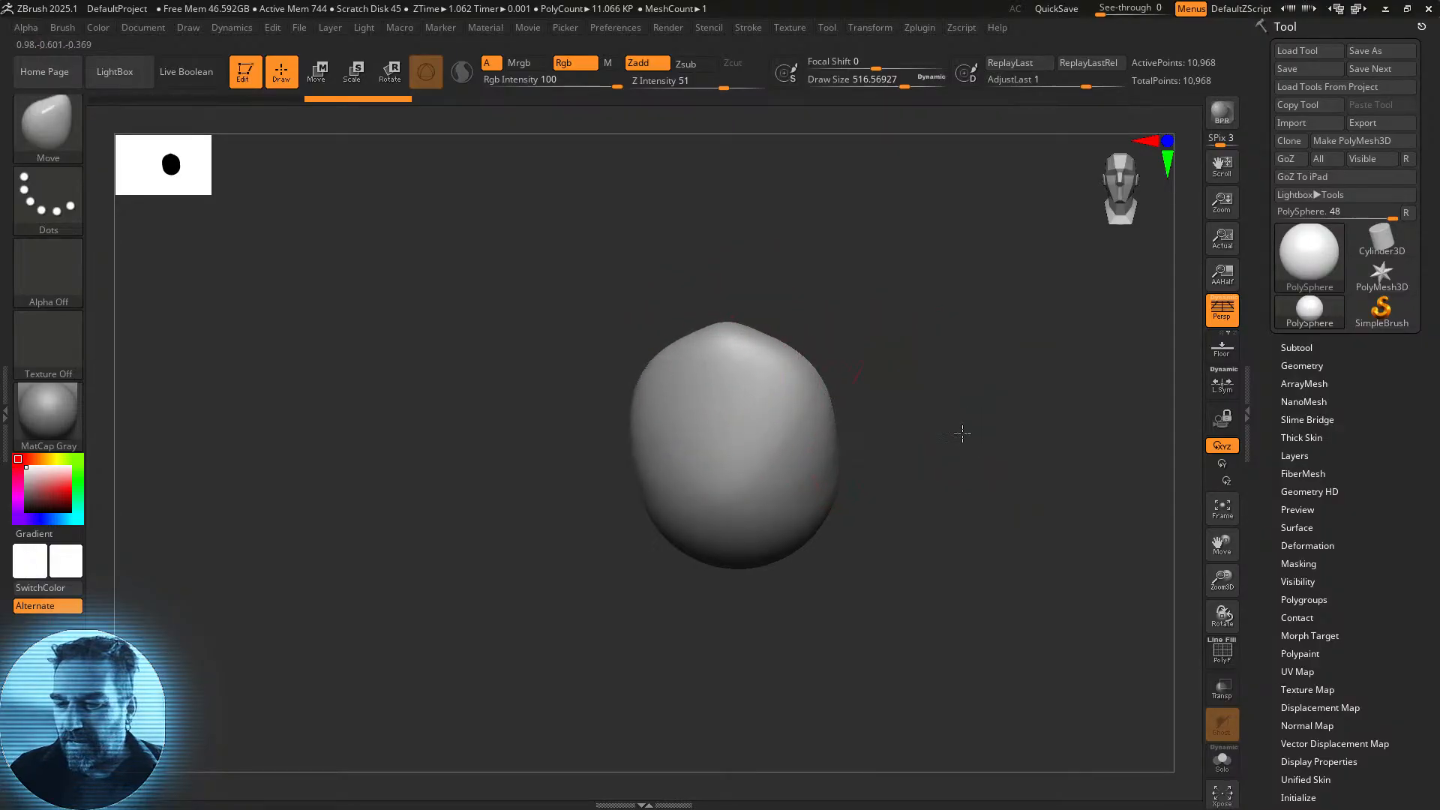
drag(961, 434, 903, 453)
mouse_move(900, 347)
mouse_down()
mouse_move(874, 341)
mouse_move(908, 311)
mouse_up()
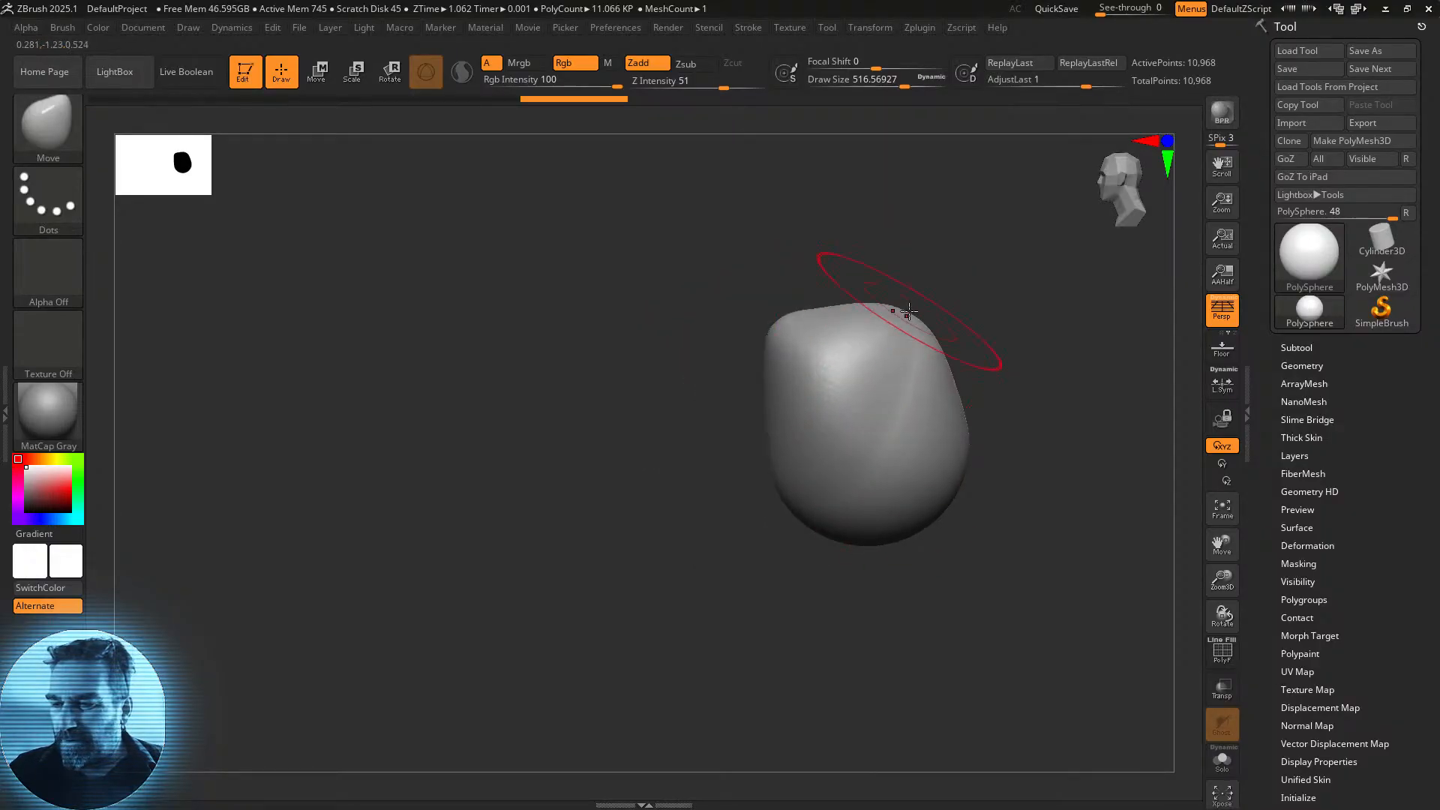
Pull the lower part of the form down and its back outward to block in the hips and buttocks.
mouse_move(950, 449)
mouse_down()
mouse_move(1002, 540)
mouse_move(1038, 525)
mouse_up()
mouse_move(896, 534)
mouse_down()
mouse_move(919, 562)
mouse_move(852, 514)
mouse_move(833, 525)
mouse_up()
drag(787, 665, 851, 618)
mouse_move(825, 570)
mouse_down()
mouse_move(822, 616)
mouse_move(807, 608)
mouse_move(818, 556)
mouse_up()
mouse_move(818, 555)
right_down()
mouse_move(941, 597)
mouse_move(964, 572)
mouse_move(931, 599)
right_up()
mouse_move(916, 564)
mouse_down()
mouse_move(898, 541)
mouse_move(956, 517)
mouse_up()
mouse_move(913, 590)
right_down()
mouse_move(964, 565)
mouse_move(915, 524)
right_up()
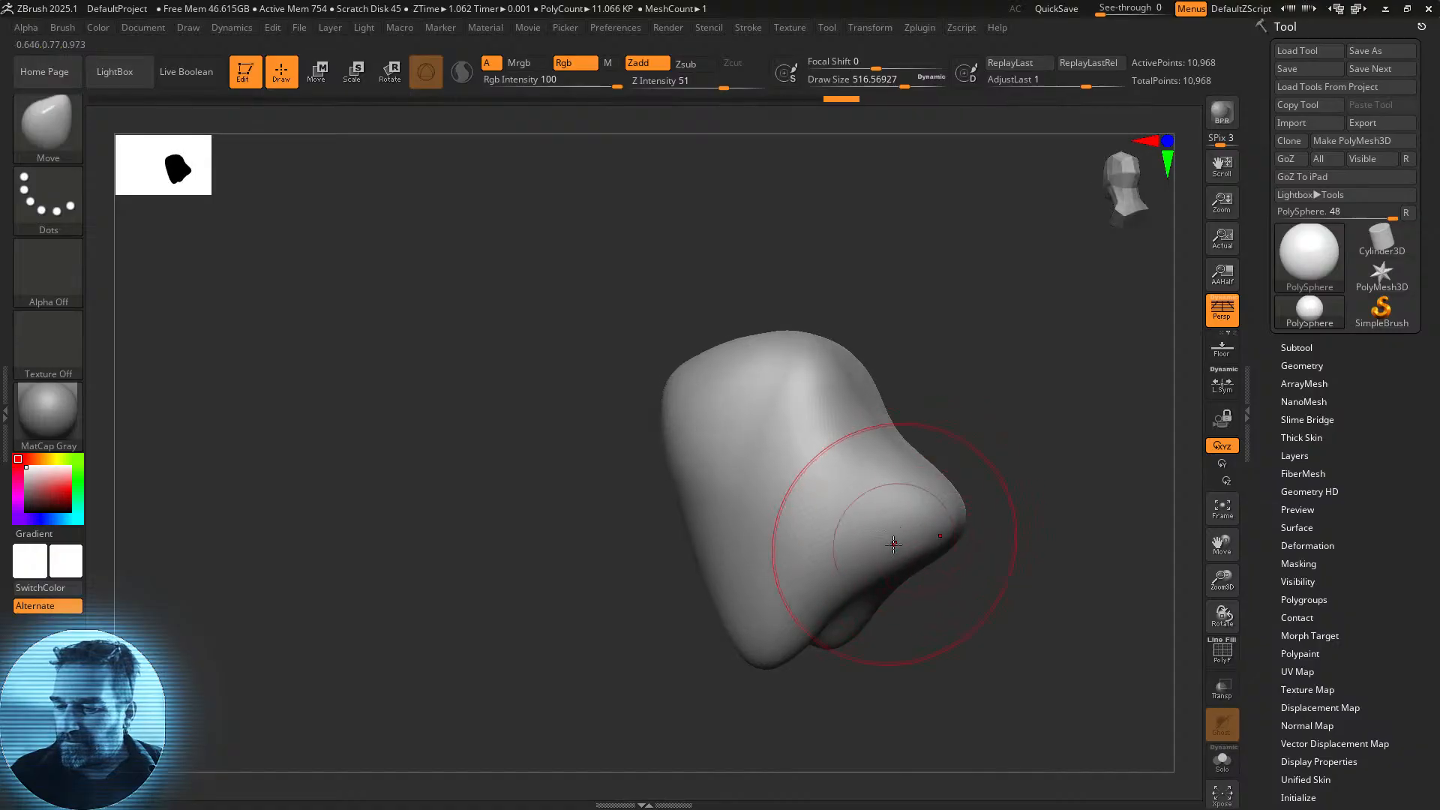
Stretch the underside of the body down into two short legs and adjust the buttocks above them.
mouse_move(854, 597)
mouse_down()
mouse_move(835, 684)
mouse_move(871, 745)
mouse_move(819, 750)
mouse_move(774, 720)
mouse_move(811, 747)
mouse_move(876, 724)
mouse_move(852, 687)
mouse_move(874, 744)
mouse_move(887, 721)
mouse_up()
shift+drag(1001, 668, 933, 654)
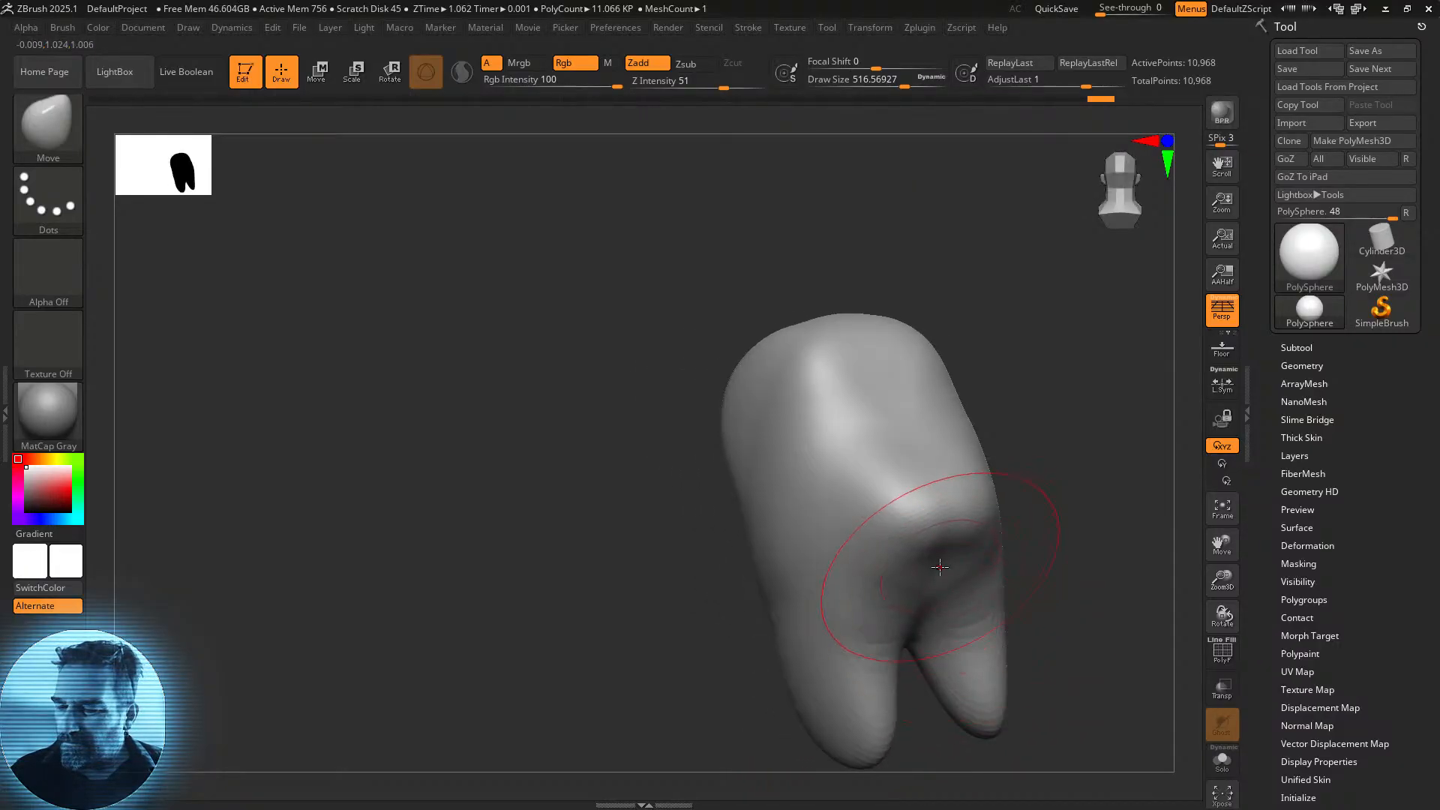
drag(938, 559, 949, 580)
mouse_move(1037, 535)
mouse_down()
mouse_move(1054, 524)
mouse_move(1044, 599)
mouse_up()
Raise the upper end of the torso and widen it on both sides to form the shoulders.
drag(844, 314, 848, 225)
drag(893, 311, 932, 255)
drag(787, 296, 749, 255)
mouse_move(716, 322)
mouse_down()
mouse_move(687, 307)
mouse_move(588, 315)
mouse_up()
drag(823, 273, 810, 253)
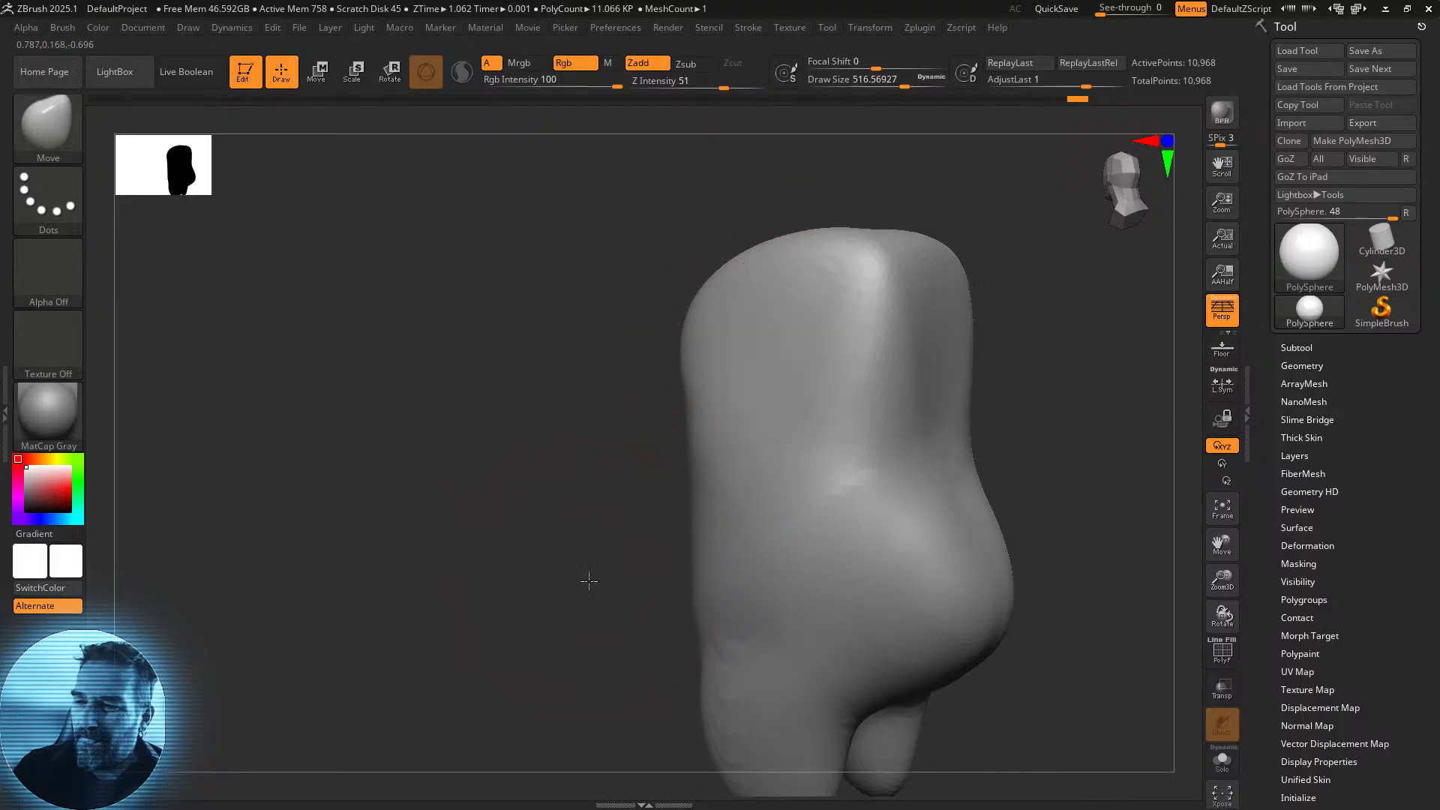
Pull the front of the shoulders upward and forward to build a protruding upper chest.
drag(588, 582, 685, 566)
alt+drag(958, 381, 949, 504)
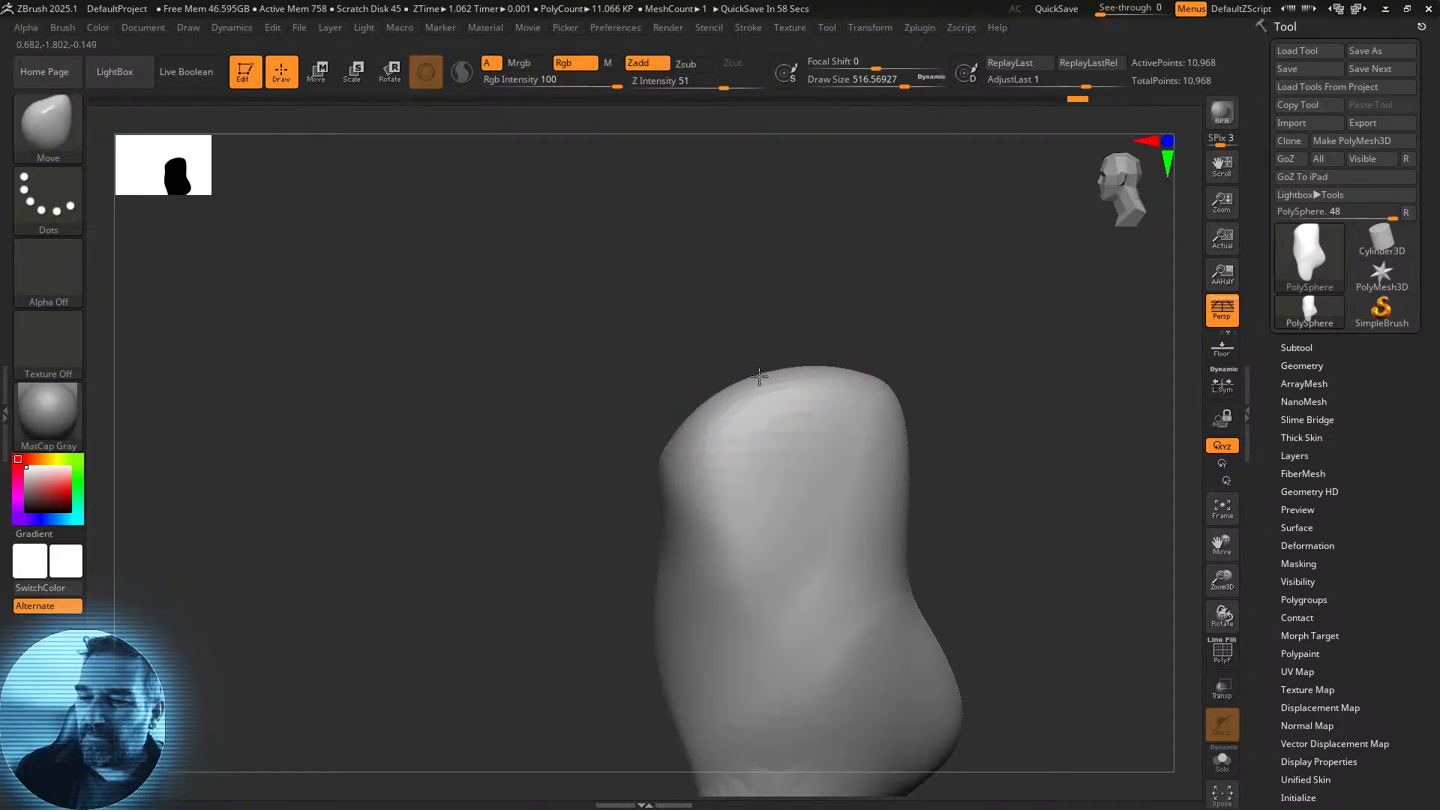
drag(752, 382, 731, 341)
mouse_move(685, 418)
mouse_down()
mouse_move(620, 402)
mouse_move(642, 407)
mouse_up()
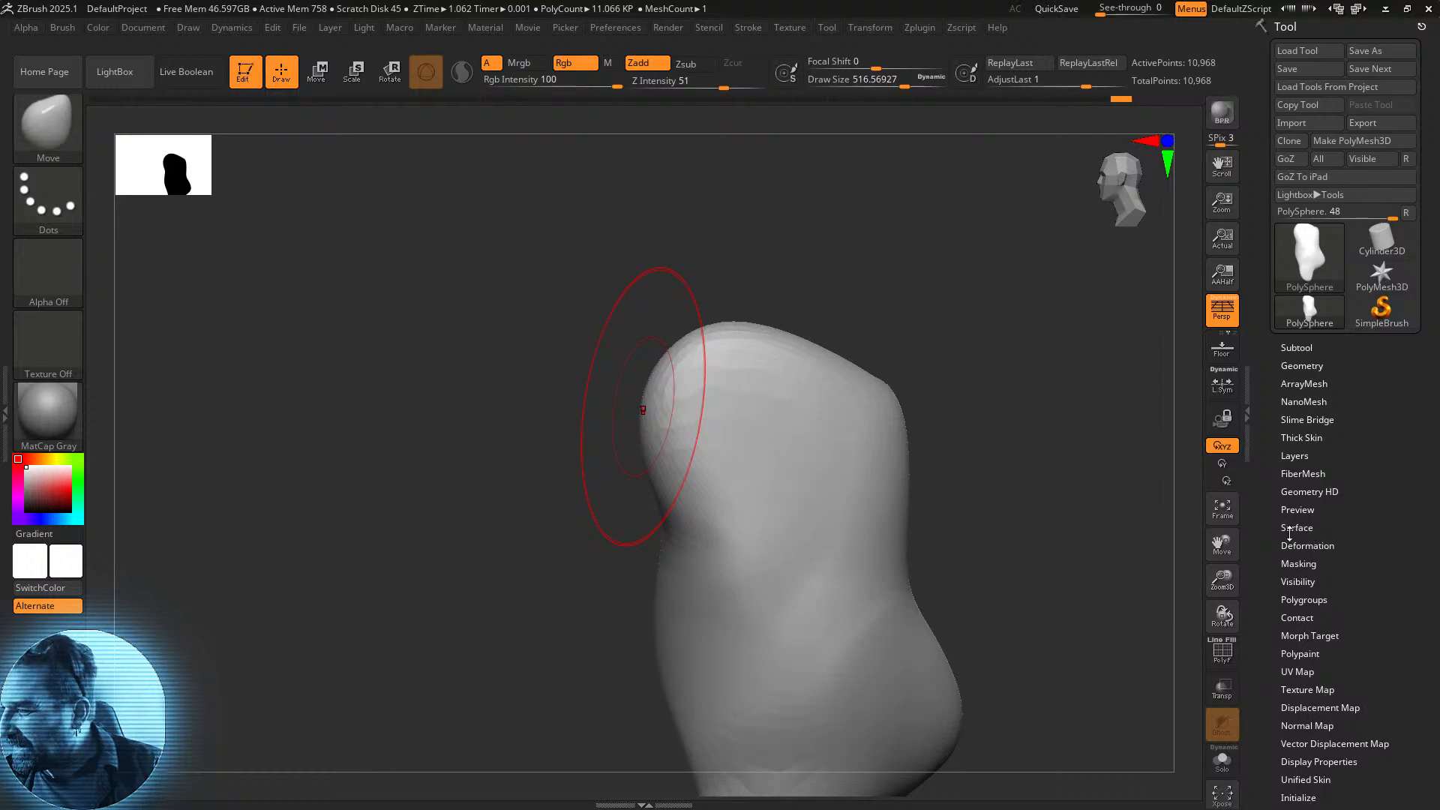
Turn on DynaMesh at resolution 64, show the polyframe and remesh the stretched body evenly.
click(1303, 365)
scroll(1265, 558, down, 3)
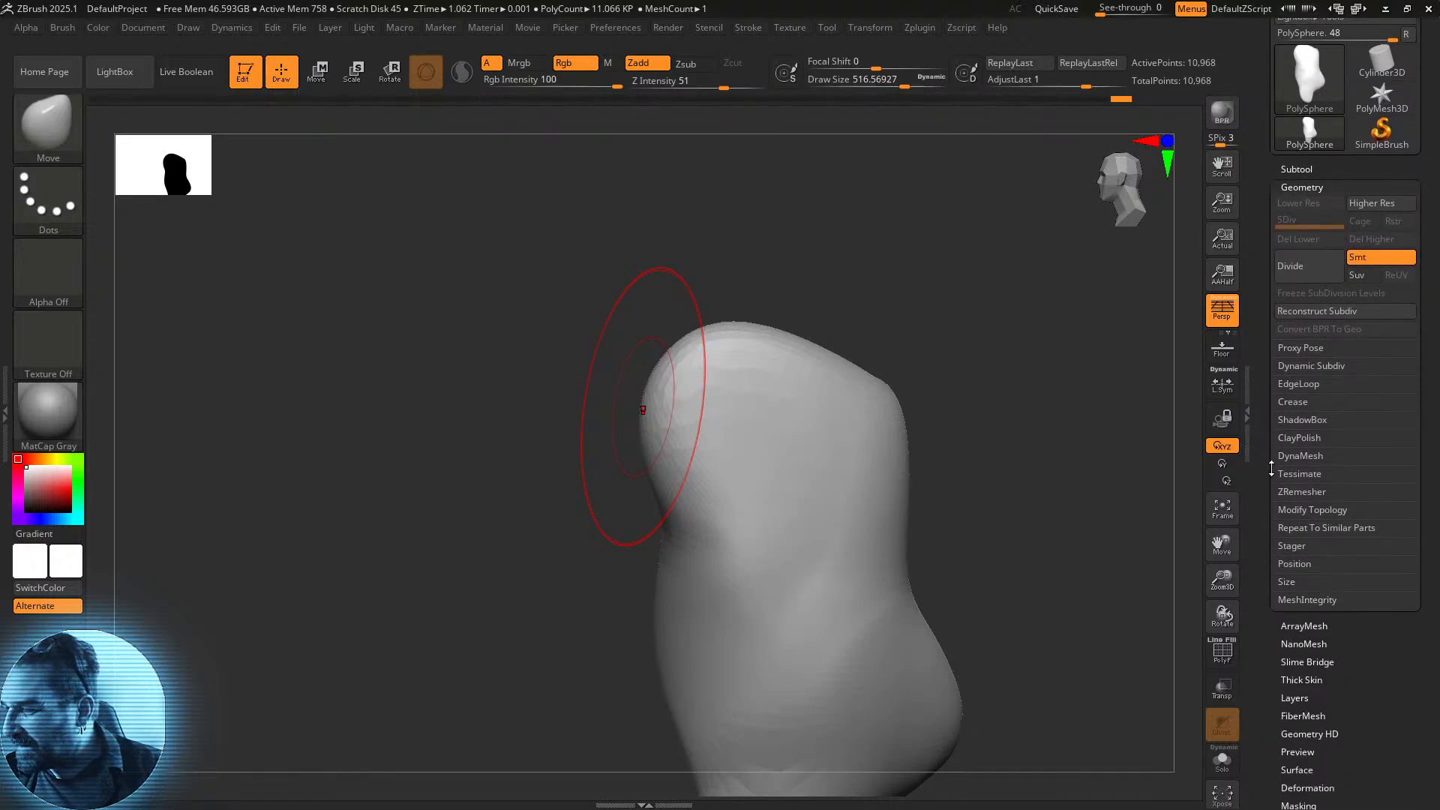
scroll(1257, 573, down, 2)
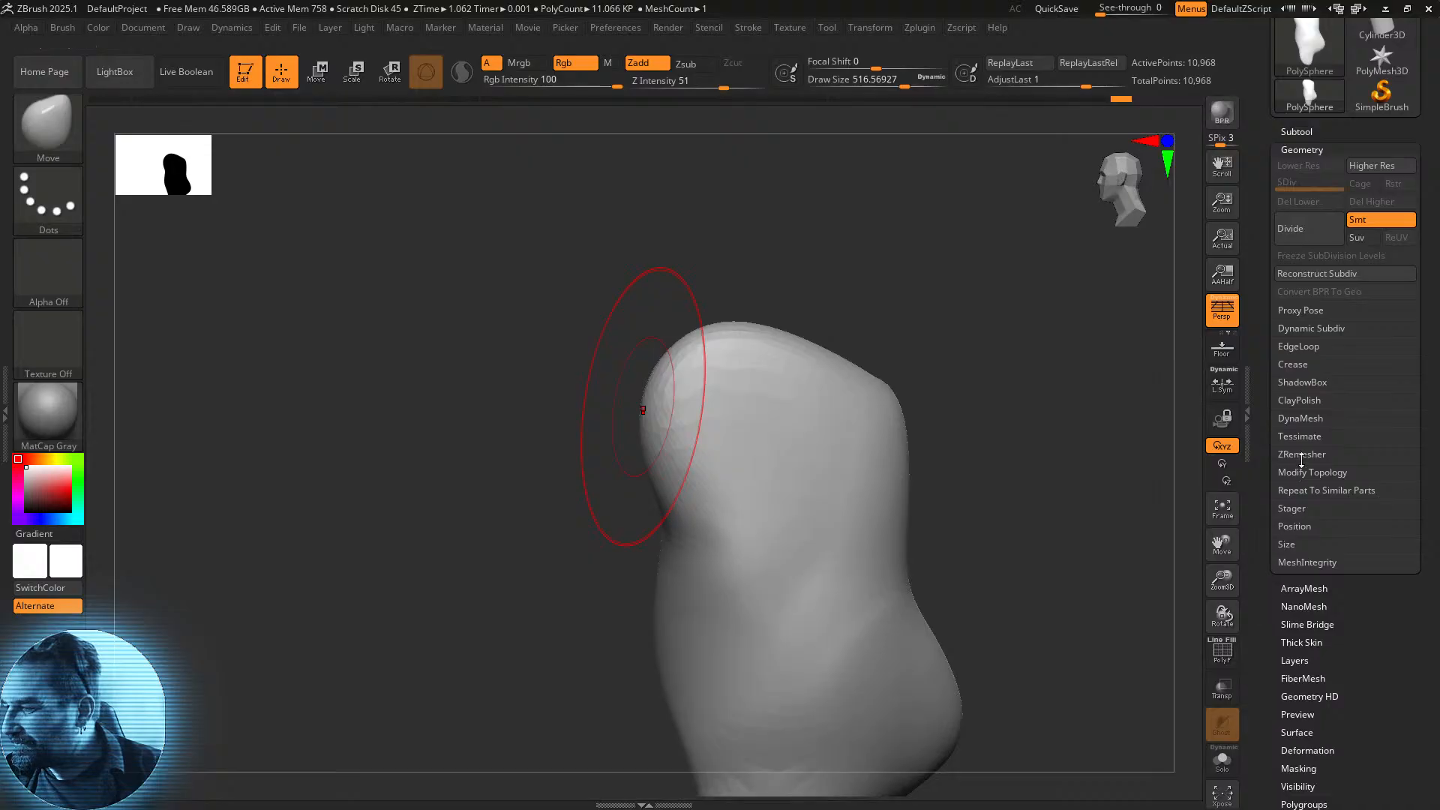
click(1308, 420)
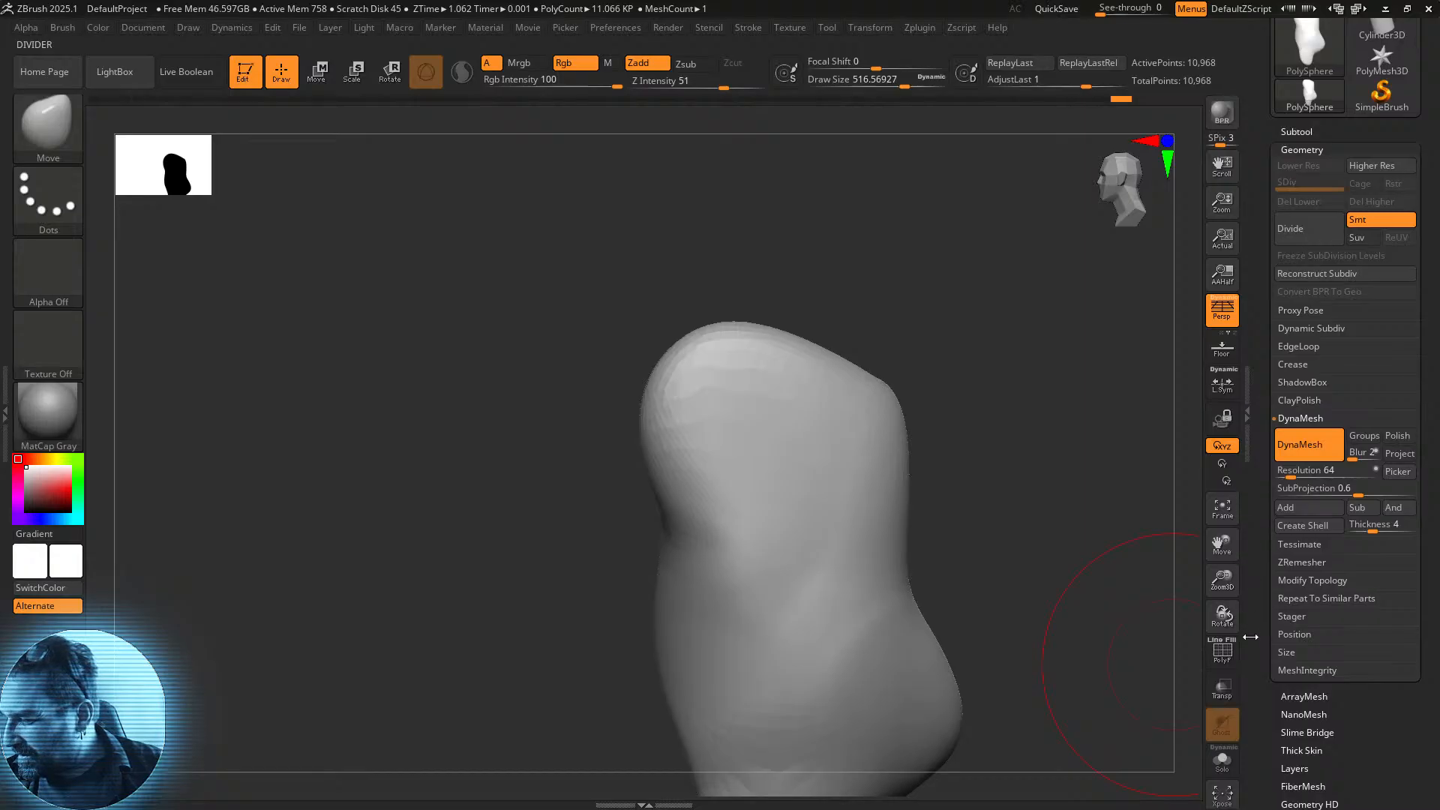
click(1223, 651)
drag(1050, 560, 1075, 579)
alt+drag(1001, 615, 1032, 517)
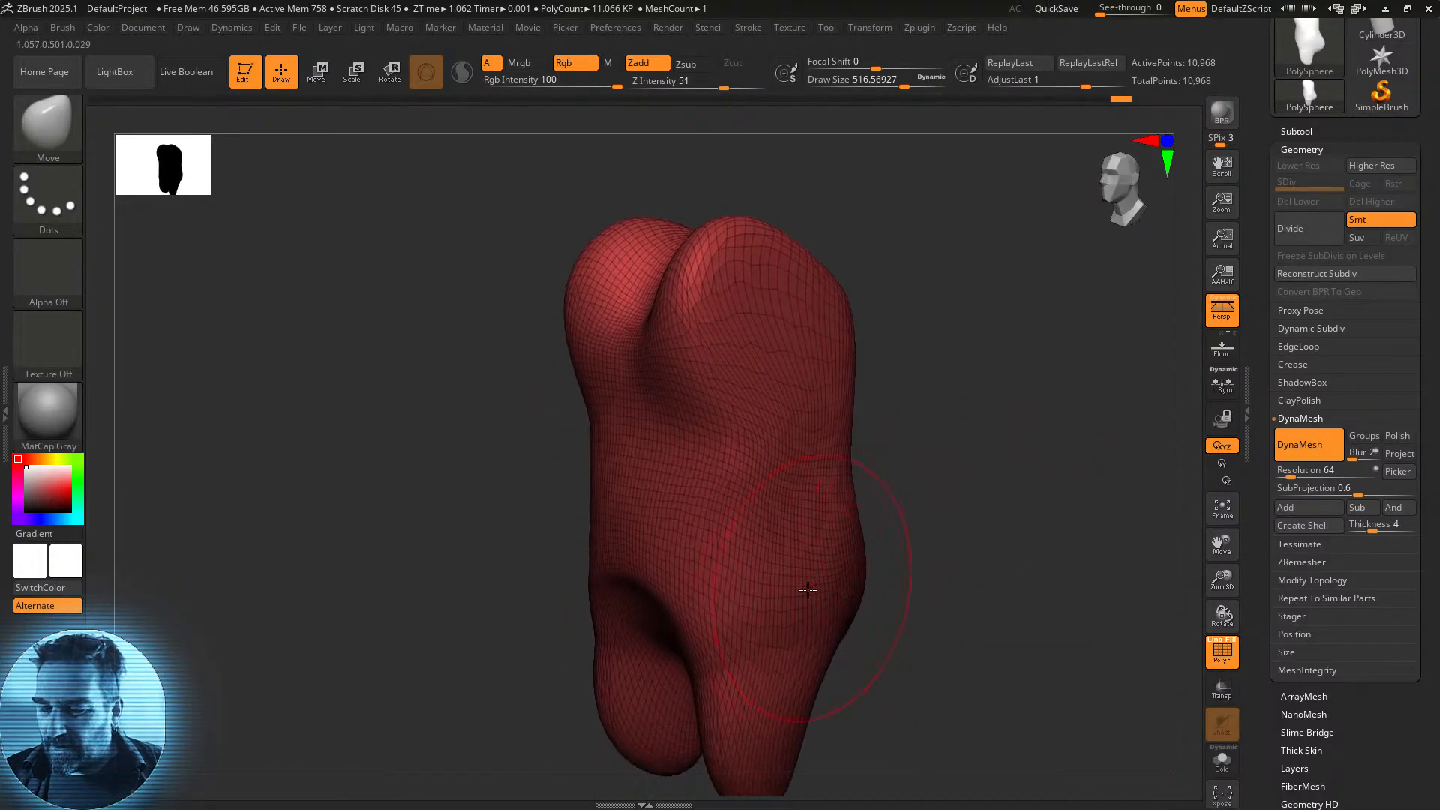
ctrl+drag(896, 384, 982, 432)
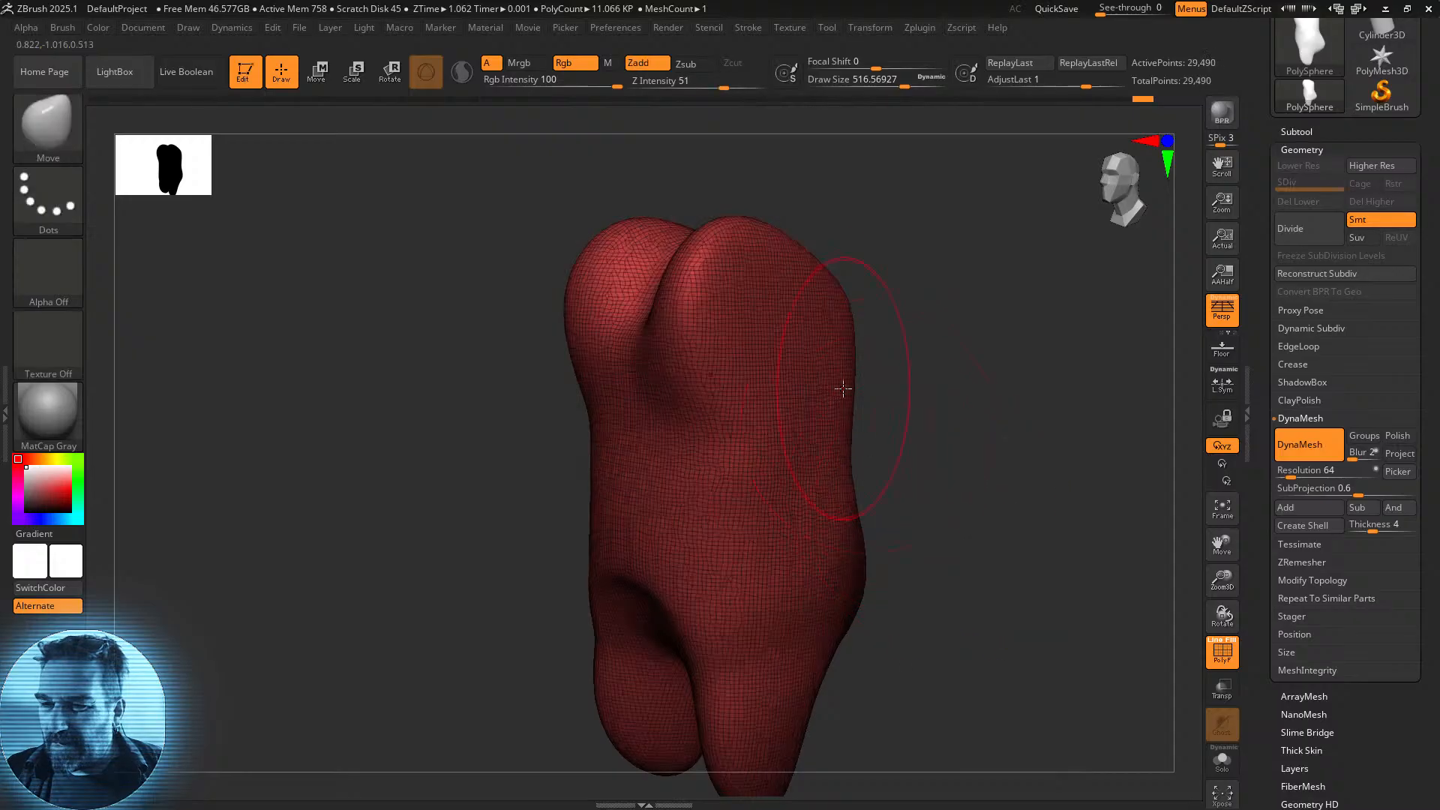
Smooth the chest top and raise the front and back of the shoulders with the Move brush.
mouse_move(903, 381)
mouse_down()
mouse_move(938, 428)
mouse_move(897, 396)
mouse_up()
drag(1052, 384, 984, 502)
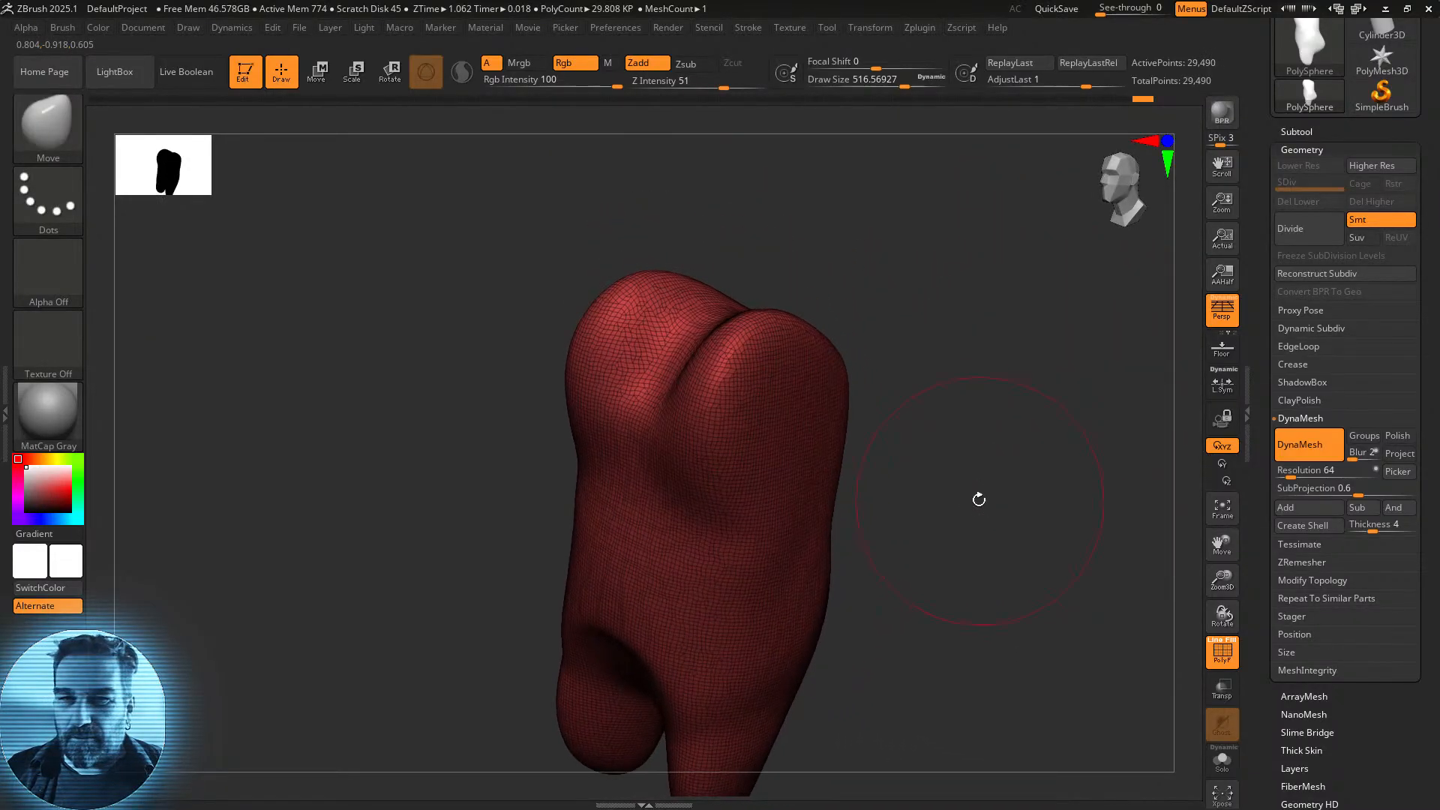
shift+drag(756, 344, 748, 370)
drag(704, 321, 681, 277)
drag(1039, 367, 886, 393)
drag(872, 306, 865, 269)
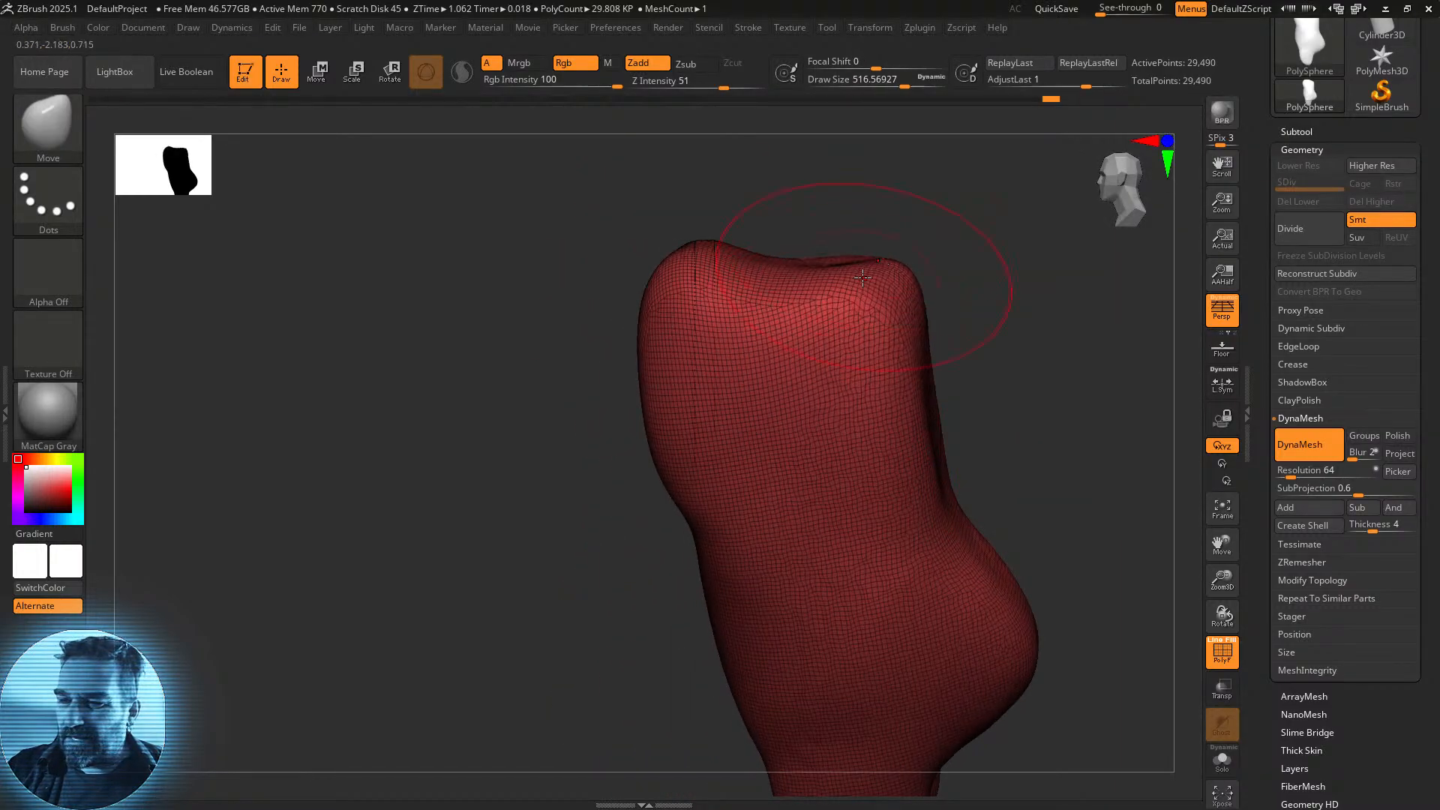
Pull the upper chest further forward and up, and adjust the side of the torso.
drag(665, 334, 602, 346)
drag(639, 299, 614, 264)
mouse_move(431, 566)
mouse_down()
mouse_move(540, 615)
mouse_move(562, 609)
mouse_up()
mouse_move(813, 463)
mouse_down()
mouse_move(784, 463)
mouse_move(774, 480)
mouse_up()
mouse_move(834, 562)
alt+mouse_down()
mouse_move(889, 429)
mouse_move(873, 529)
alt+mouse_up()
Choose the Inflat brush and set its draw size to about 182 and Z intensity to 13.
click(52, 118)
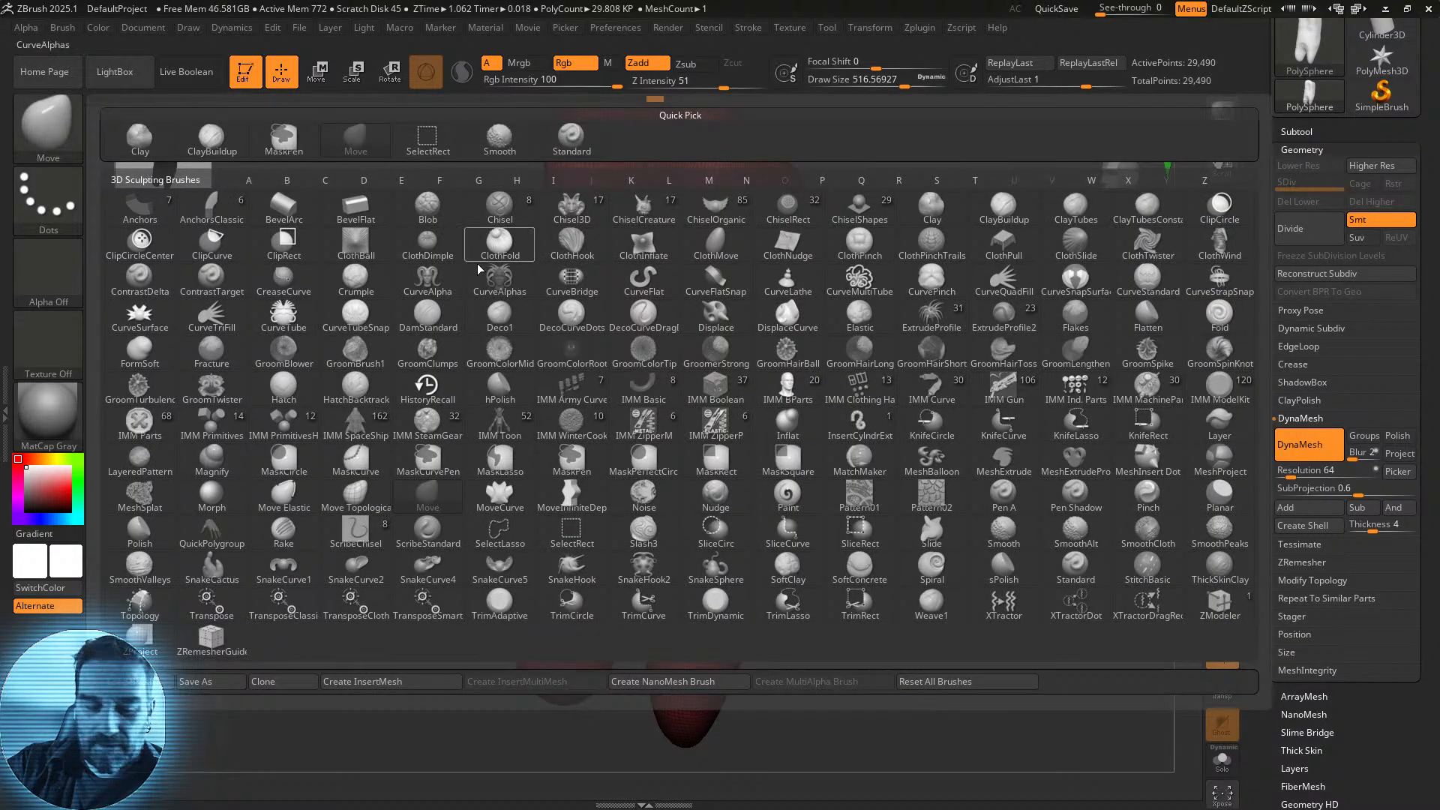
key(i)
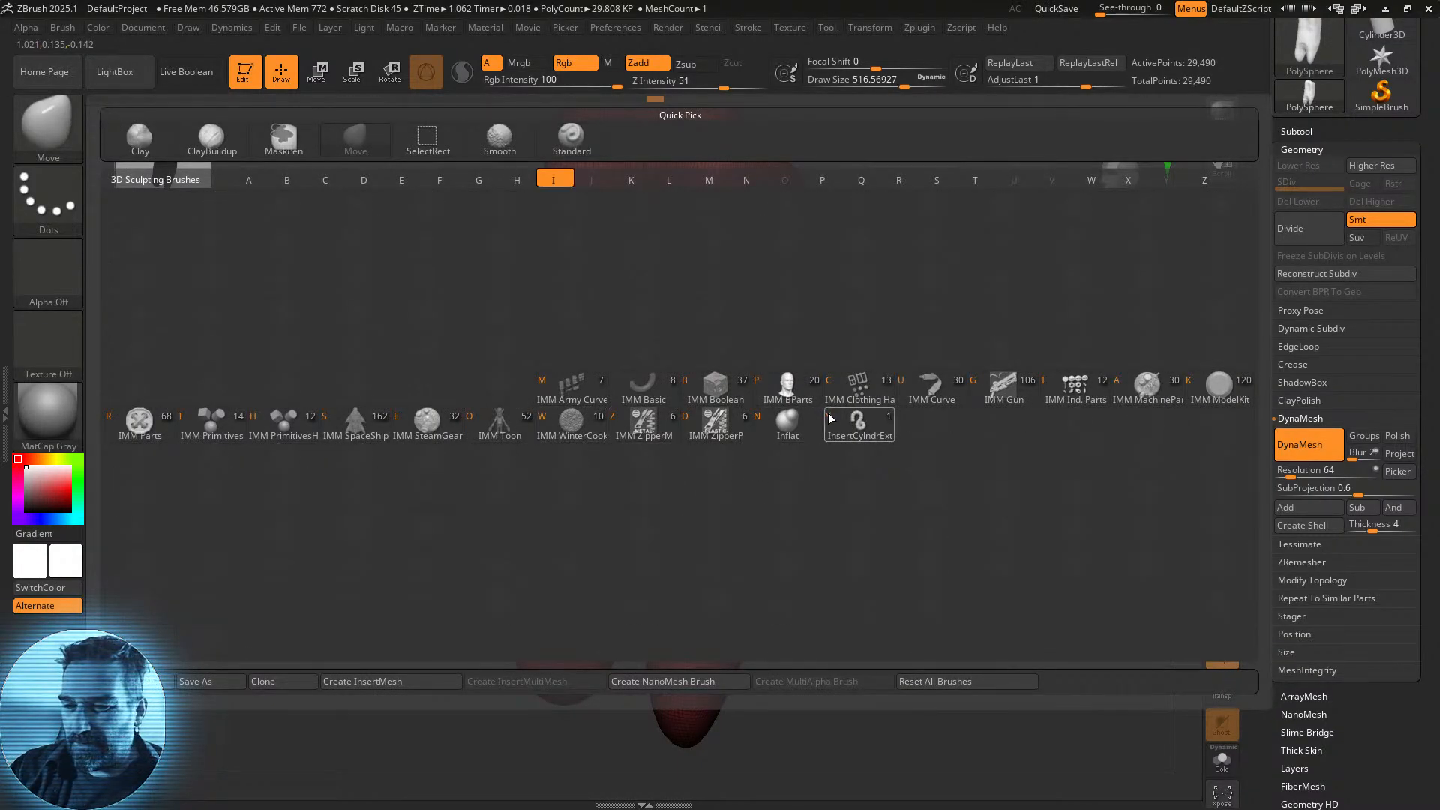
click(783, 423)
drag(703, 693, 692, 726)
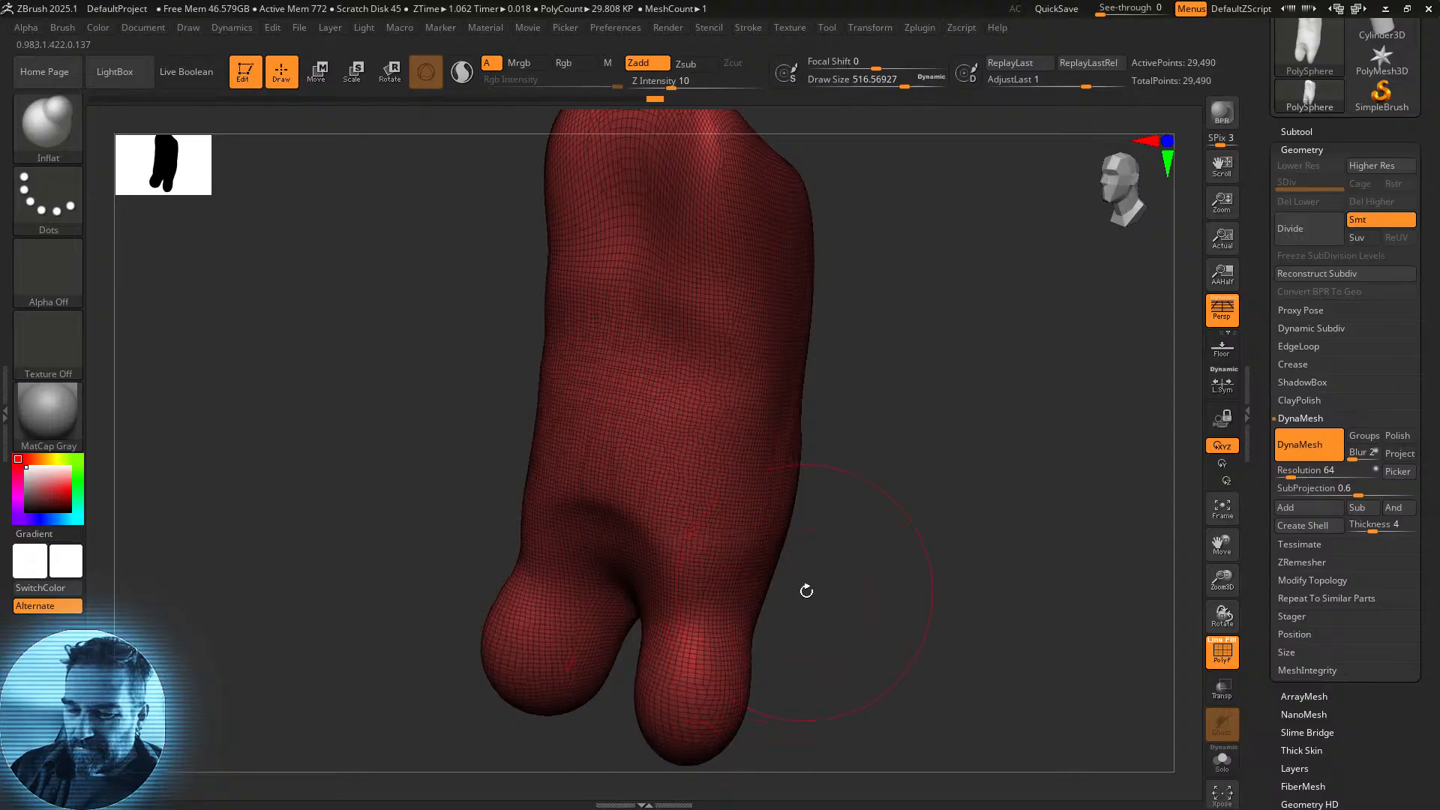
key(ctrl+z)
drag(904, 78, 851, 78)
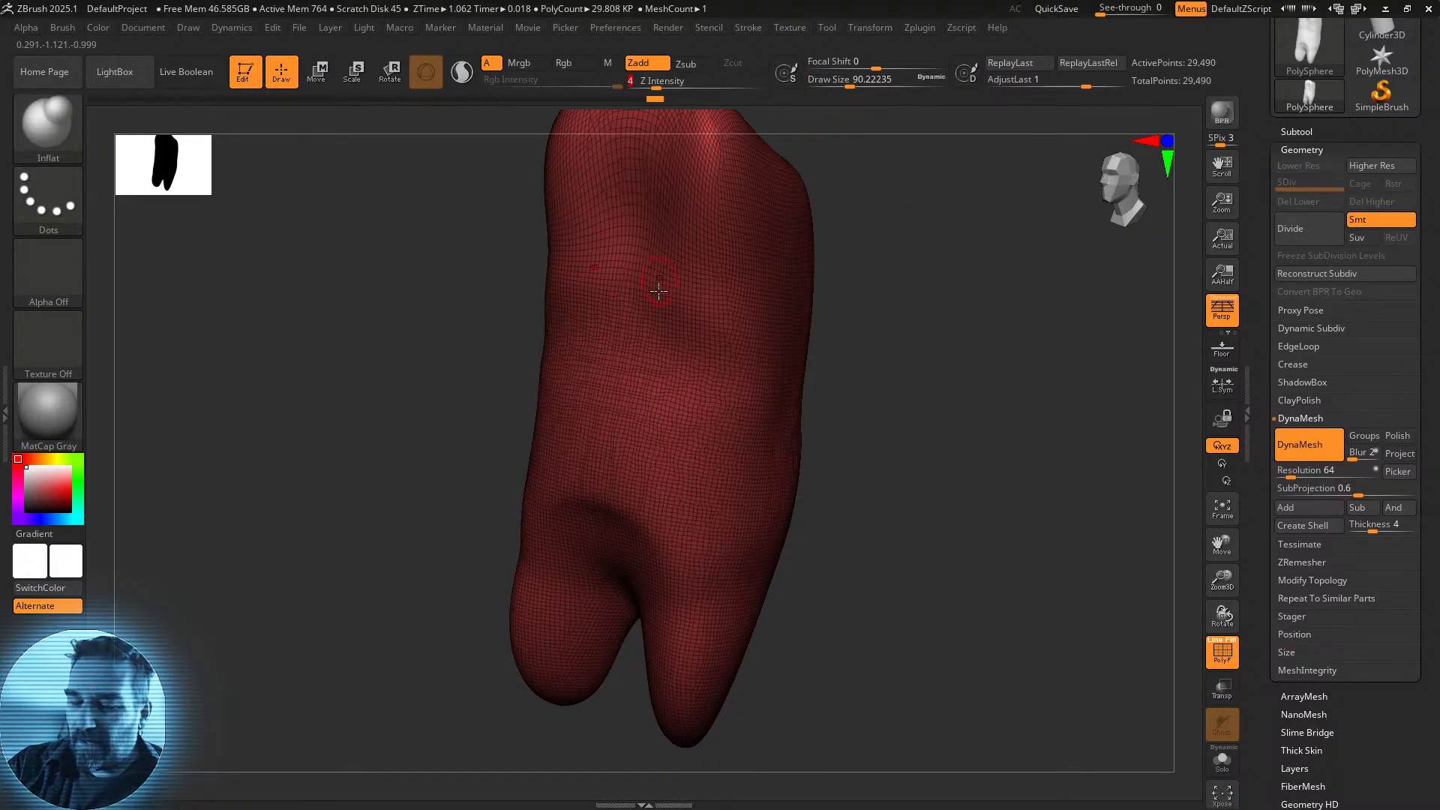
drag(850, 78, 866, 78)
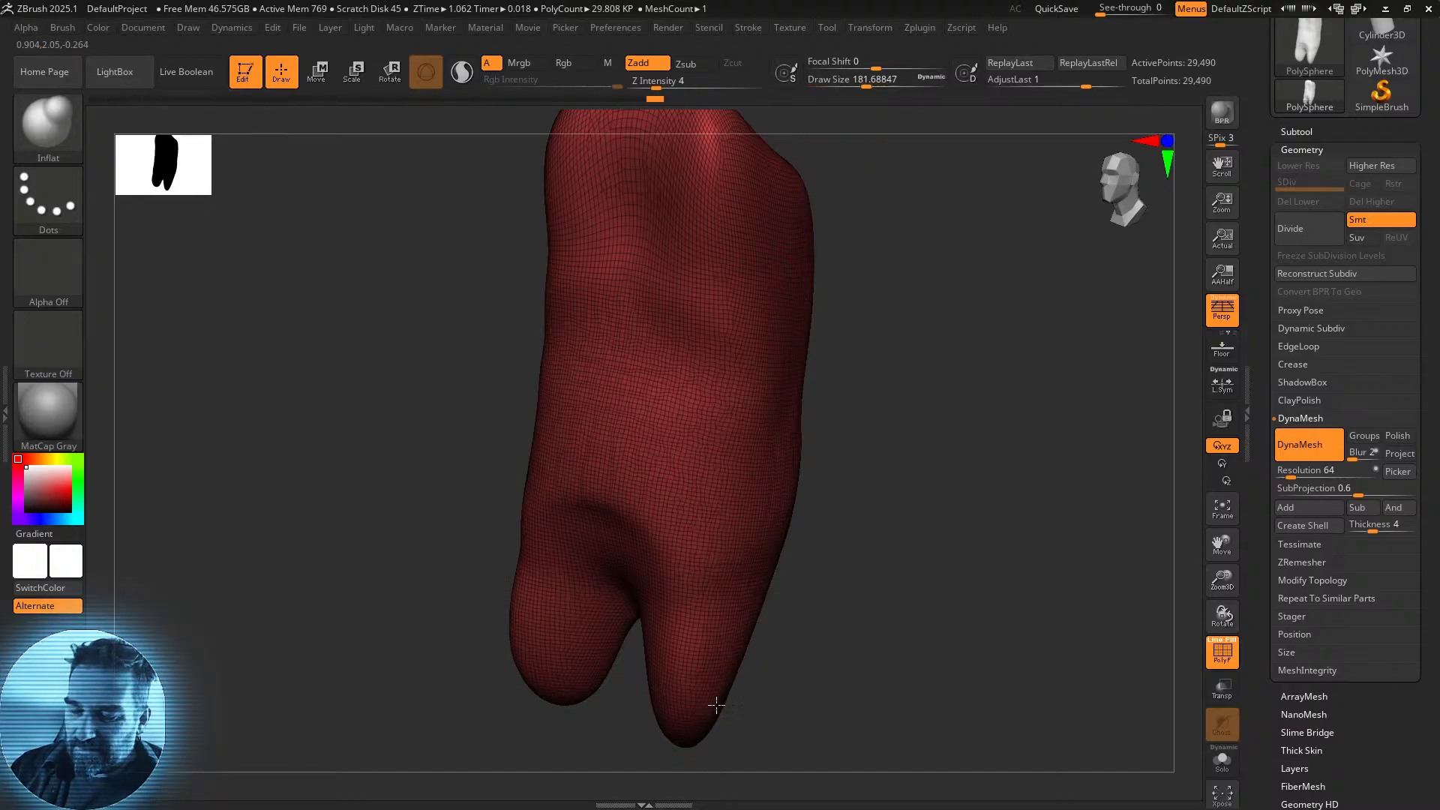
drag(656, 83, 677, 80)
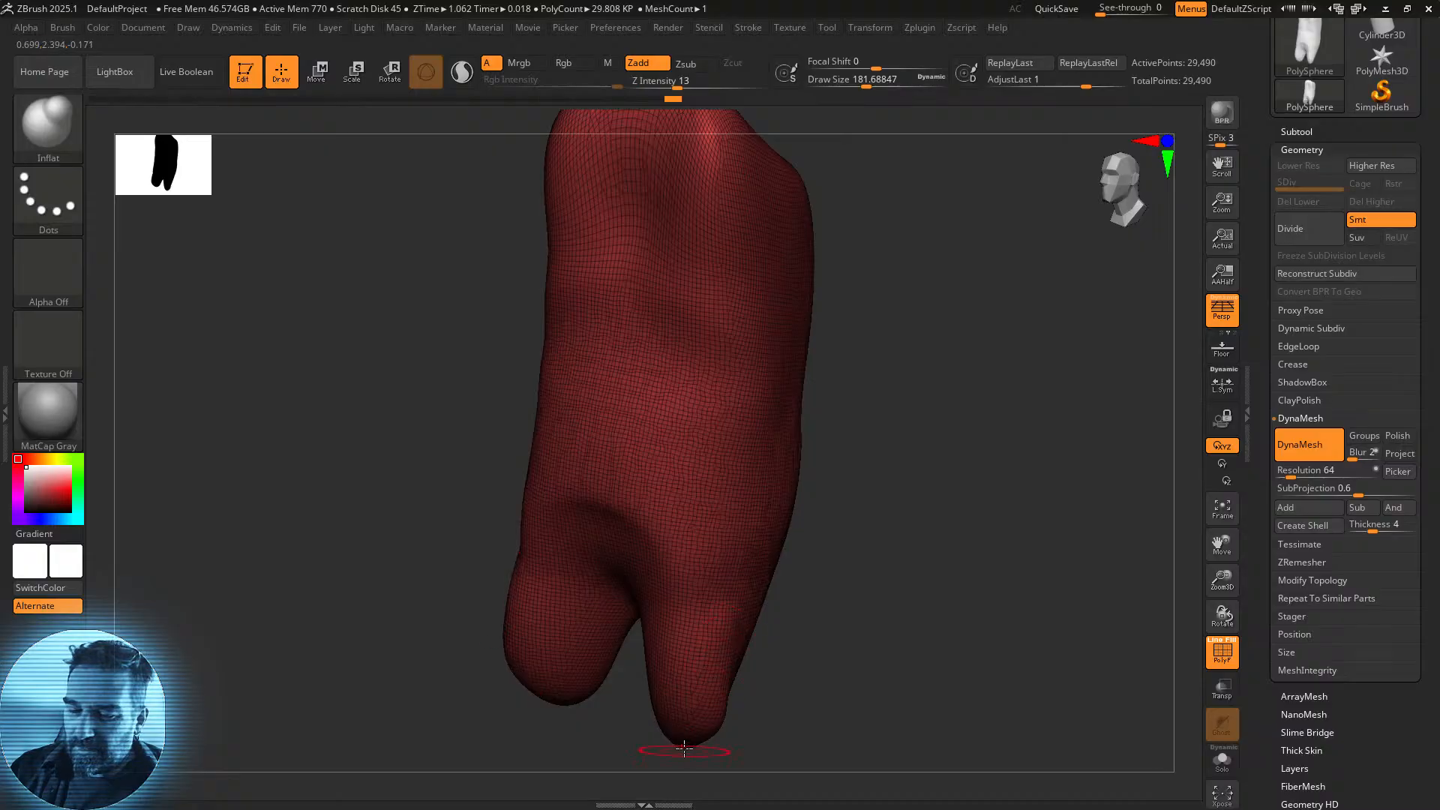
Inflate the crotch area between the legs and smooth the middle of the chest.
drag(893, 612, 762, 563)
drag(597, 553, 614, 510)
key(shift)
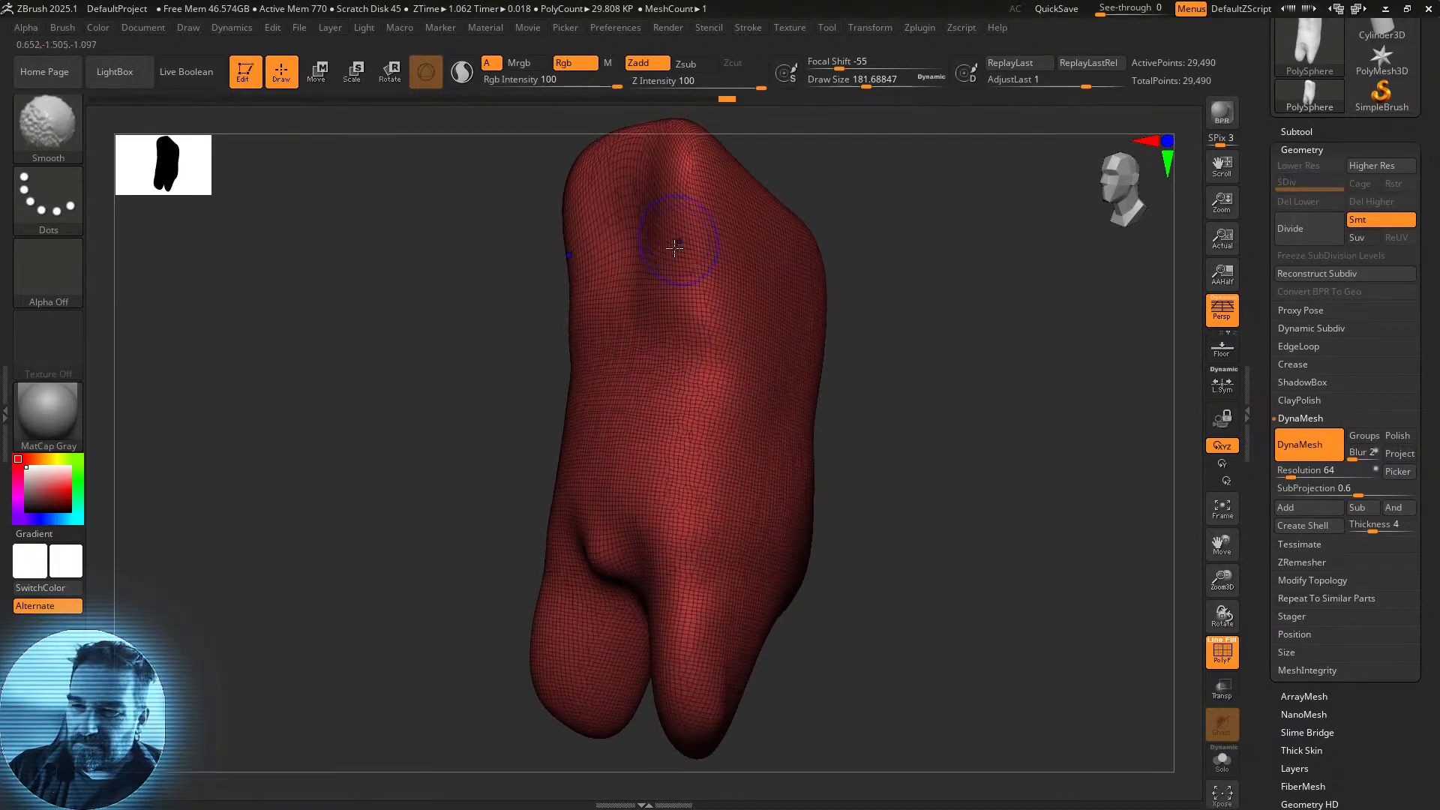
shift+drag(707, 295, 725, 274)
drag(909, 422, 902, 500)
mouse_move(1011, 562)
mouse_down()
mouse_move(1004, 548)
mouse_move(1051, 556)
mouse_move(957, 514)
mouse_move(971, 482)
mouse_move(935, 559)
mouse_move(897, 533)
mouse_up()
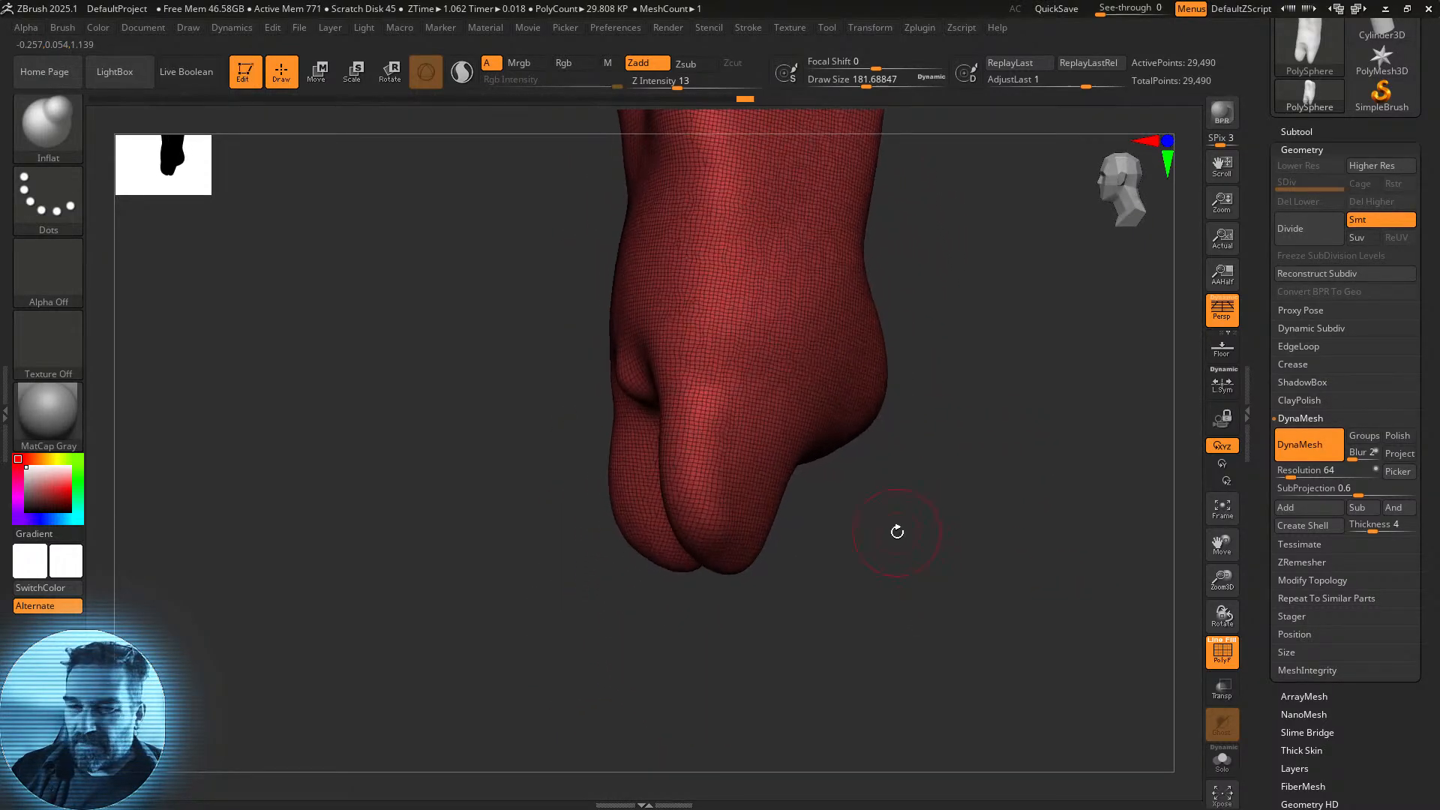
Choose the Move brush and set its draw size to about 286.
click(66, 123)
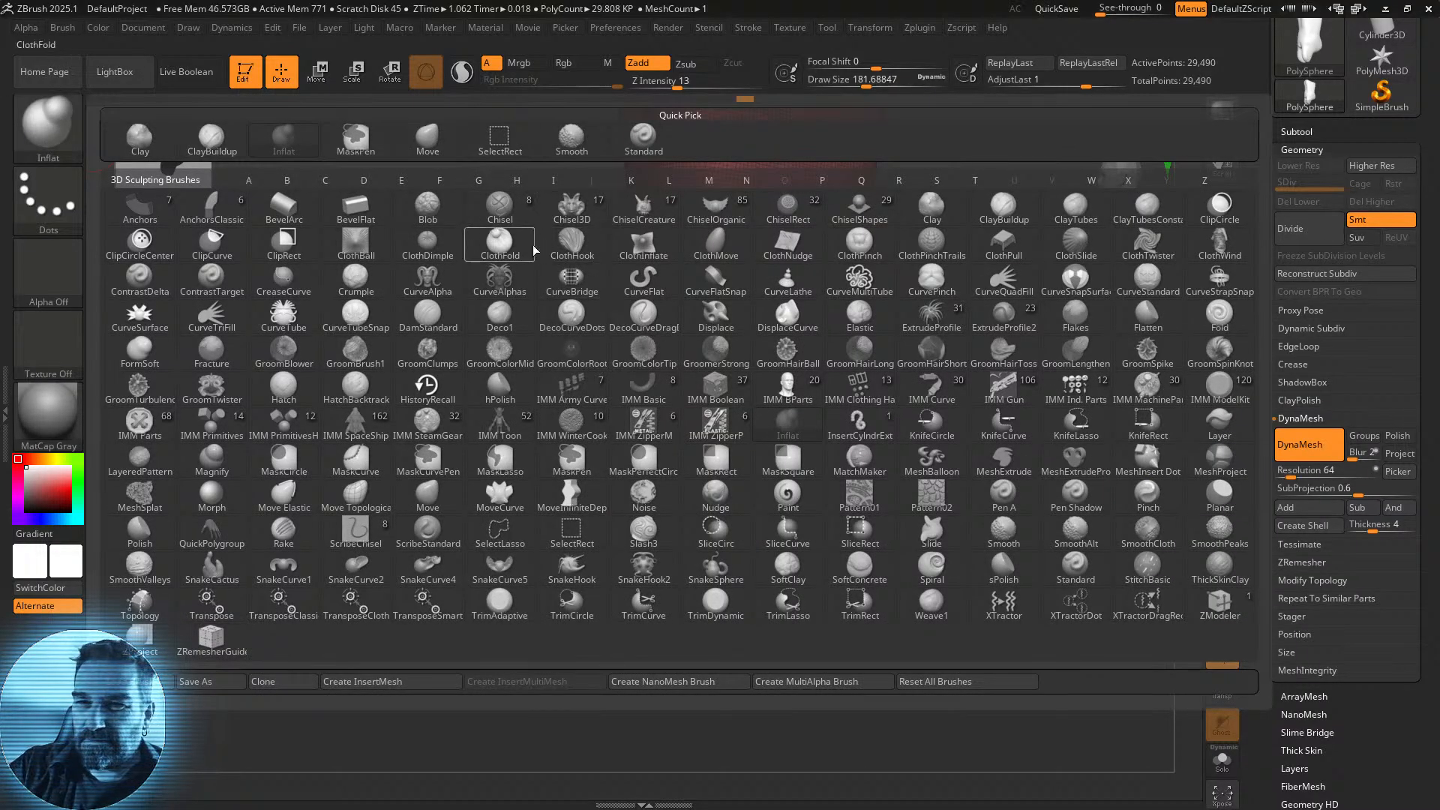
click(428, 137)
drag(896, 164, 916, 198)
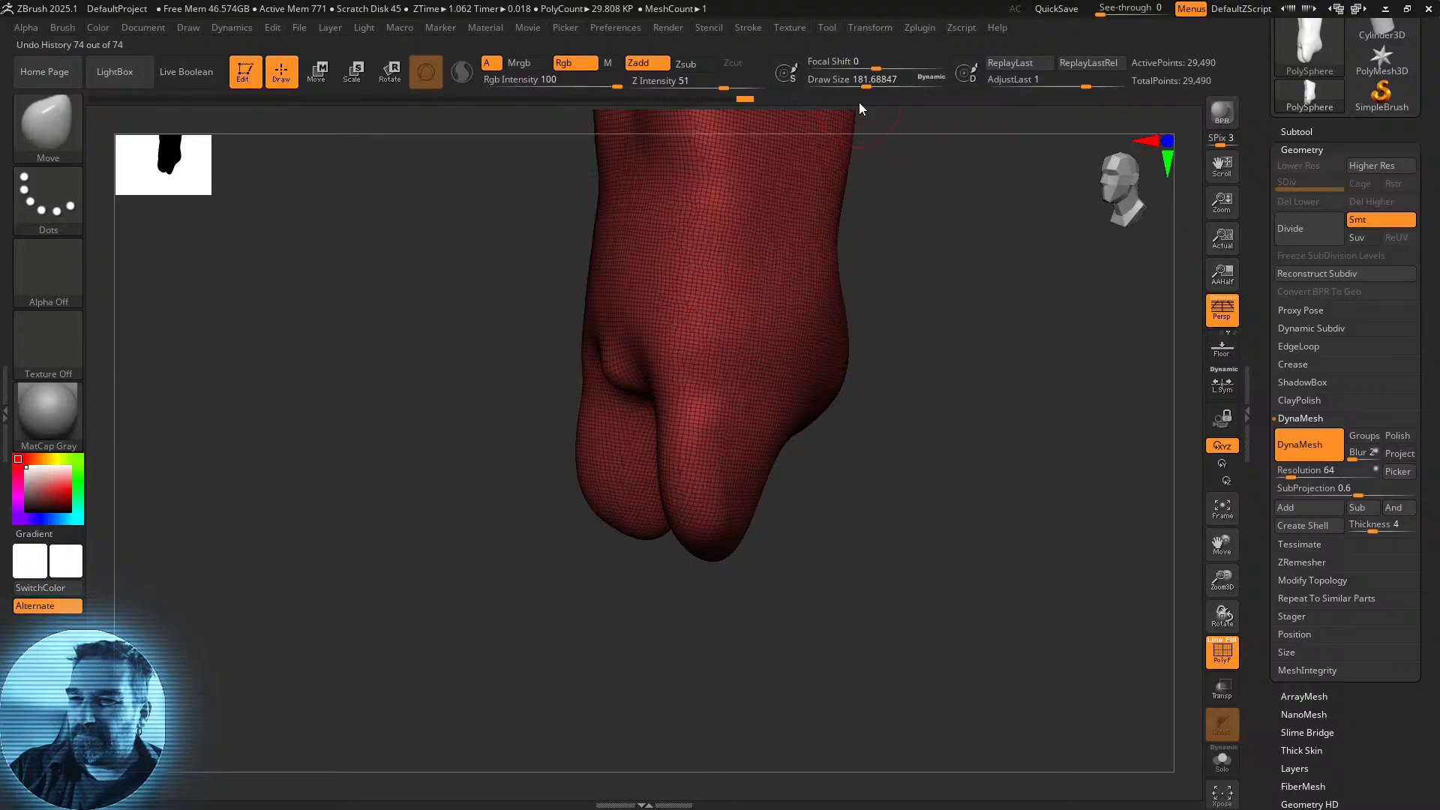
drag(867, 84, 881, 84)
Pull the legs further down and draw their lower ends out into rough feet with the Move brush.
drag(706, 548, 646, 632)
drag(691, 480, 669, 486)
mouse_move(857, 486)
mouse_down()
mouse_move(795, 489)
mouse_move(762, 585)
mouse_move(736, 592)
mouse_move(825, 582)
mouse_move(987, 598)
mouse_move(748, 601)
mouse_move(754, 616)
mouse_move(675, 585)
mouse_move(749, 617)
mouse_up()
drag(900, 564, 731, 561)
mouse_move(802, 588)
mouse_down()
mouse_move(834, 584)
mouse_move(829, 547)
mouse_up()
drag(833, 534, 833, 568)
mouse_move(806, 584)
right_down()
mouse_move(765, 704)
mouse_move(766, 587)
mouse_move(706, 637)
right_up()
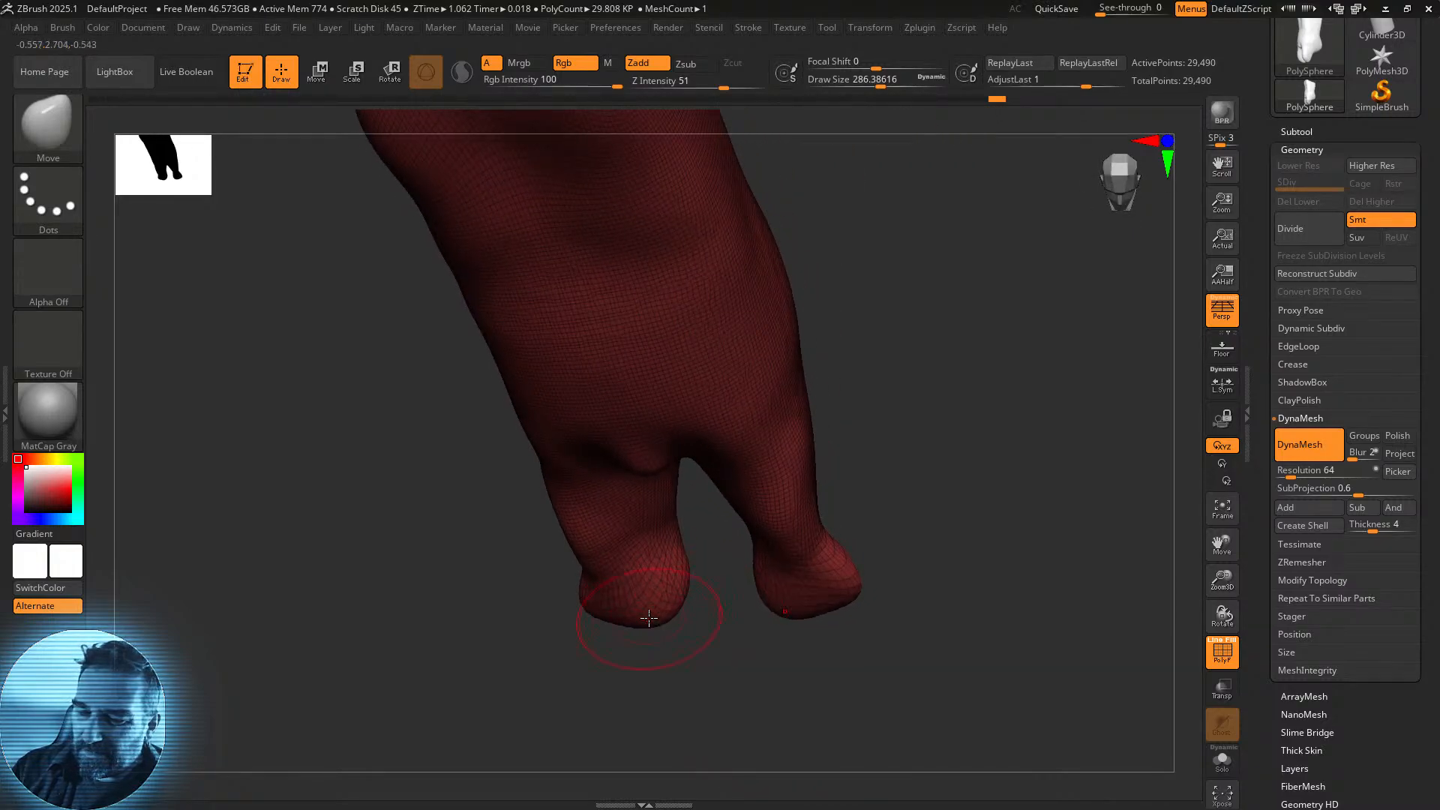
Smooth the ankles and flatten the soles, shaping the toe and heel in side view.
mouse_move(700, 688)
right_down()
mouse_move(867, 659)
mouse_move(804, 612)
mouse_move(874, 553)
mouse_move(909, 552)
mouse_move(897, 562)
right_up()
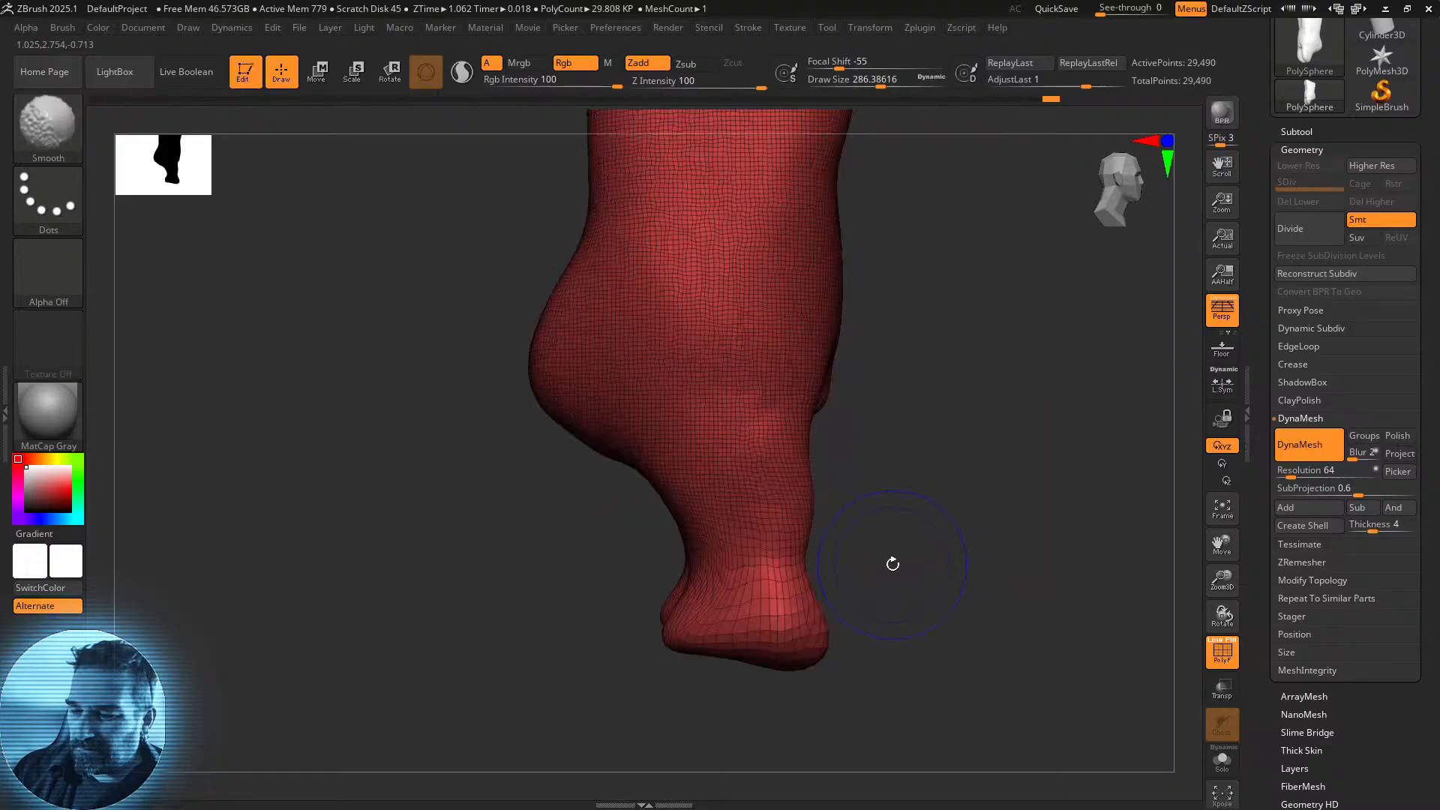
mouse_move(777, 670)
right_down()
mouse_move(795, 658)
mouse_move(765, 664)
right_up()
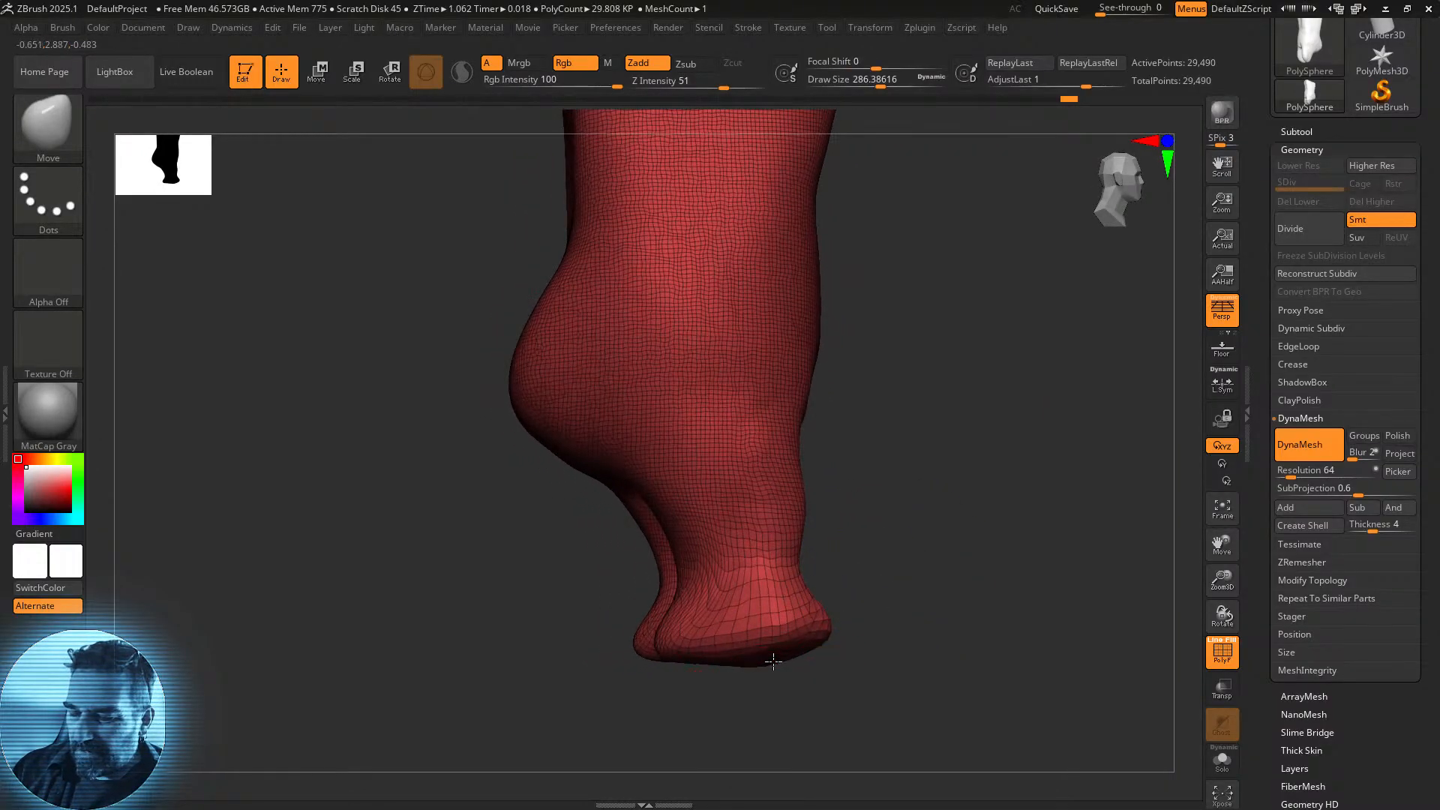
right_drag(839, 578, 912, 539)
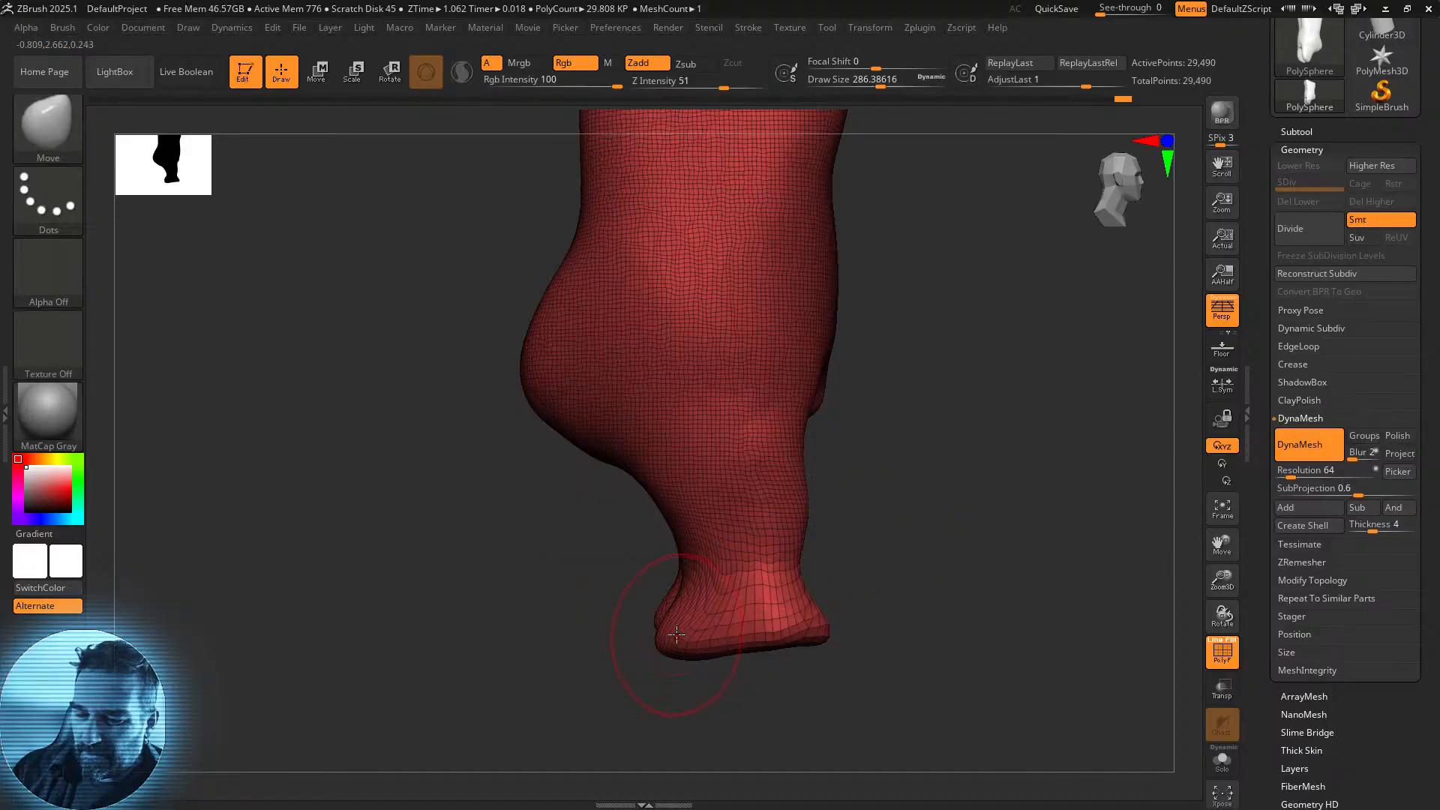
drag(680, 636, 699, 629)
Refine the width and heels of the feet with the Move brush, and remesh the body with DynaMesh.
right_drag(881, 537, 858, 562)
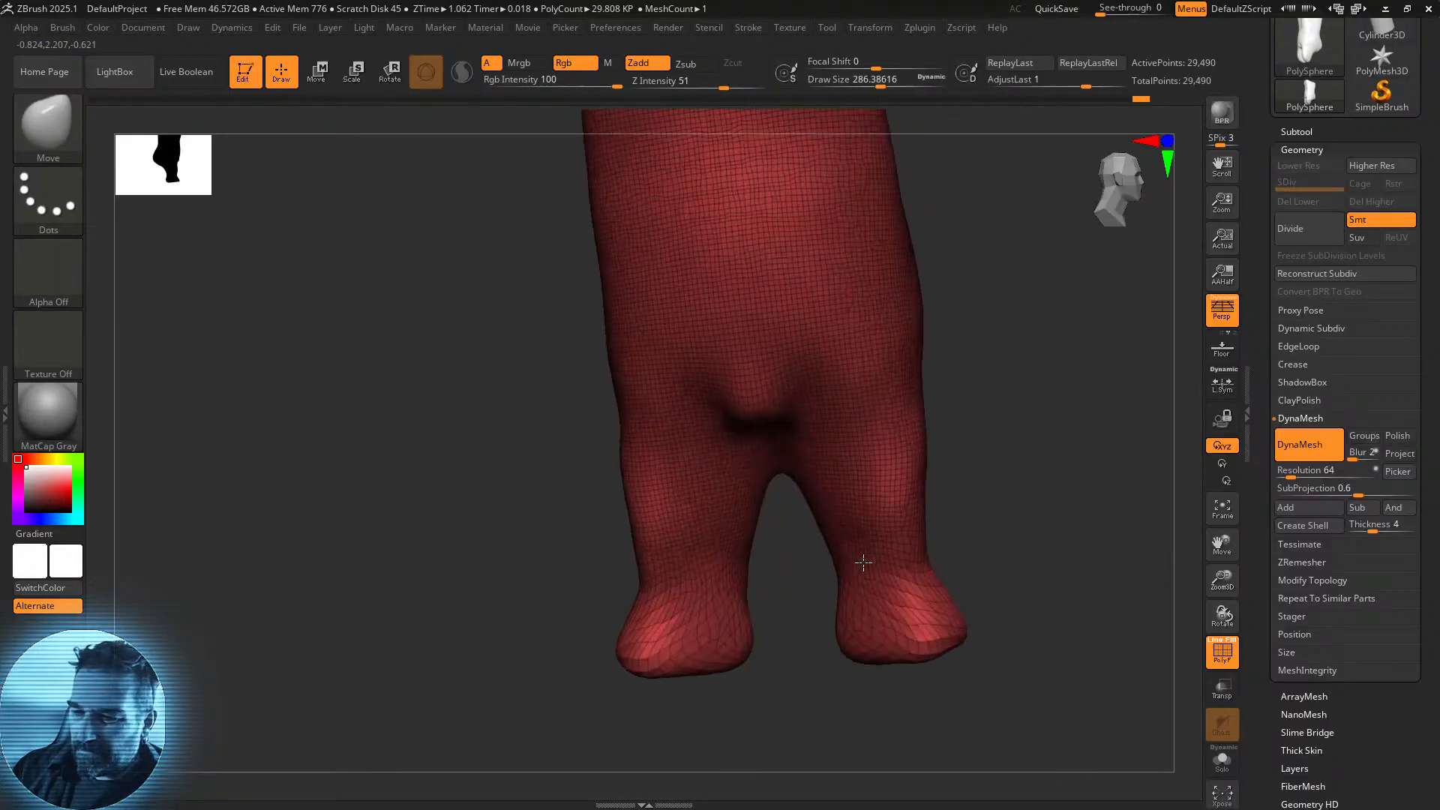
mouse_move(954, 537)
right_down()
mouse_move(973, 553)
mouse_move(1019, 534)
right_up()
right_drag(775, 637, 813, 561)
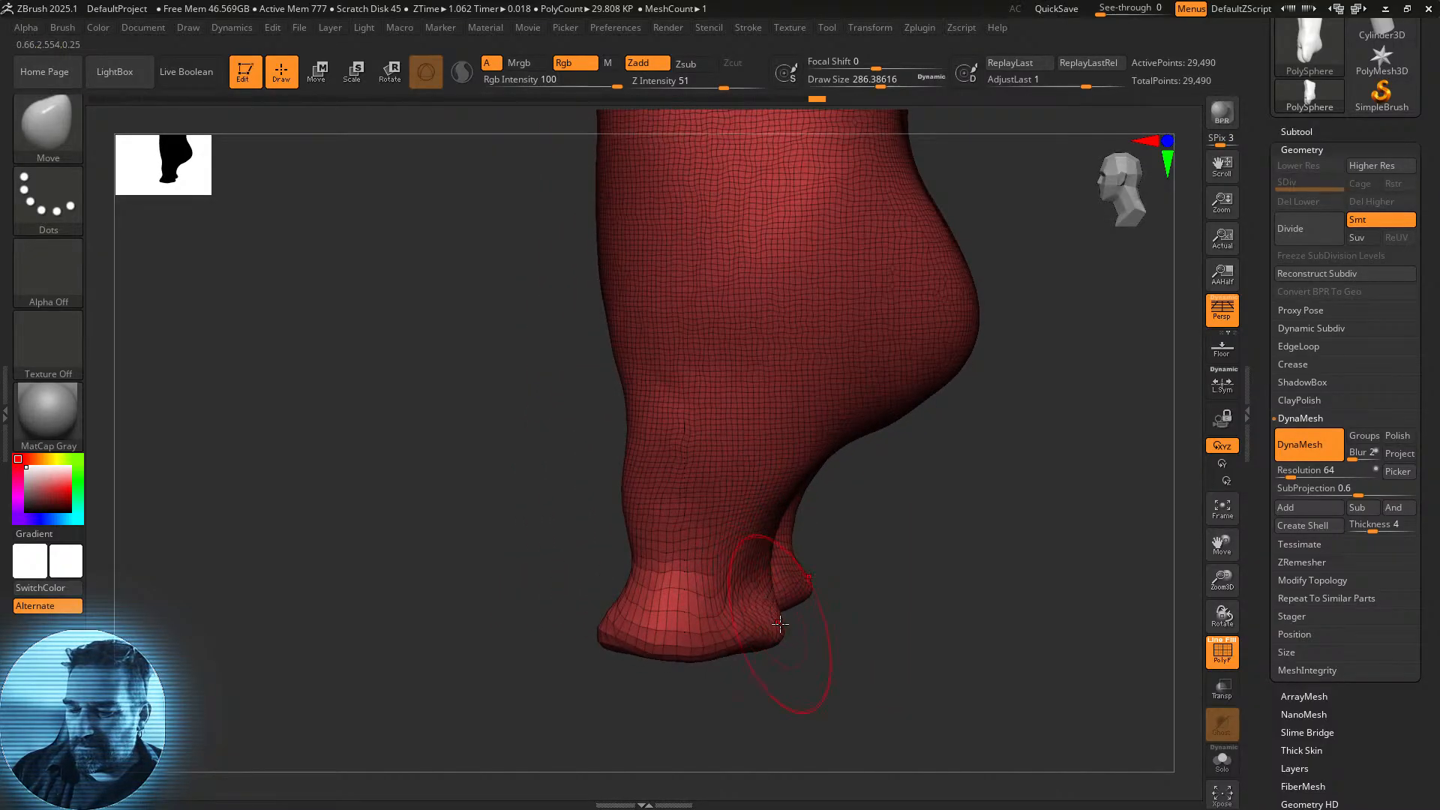
mouse_move(801, 629)
right_down()
mouse_move(785, 630)
mouse_move(799, 638)
mouse_move(821, 621)
right_up()
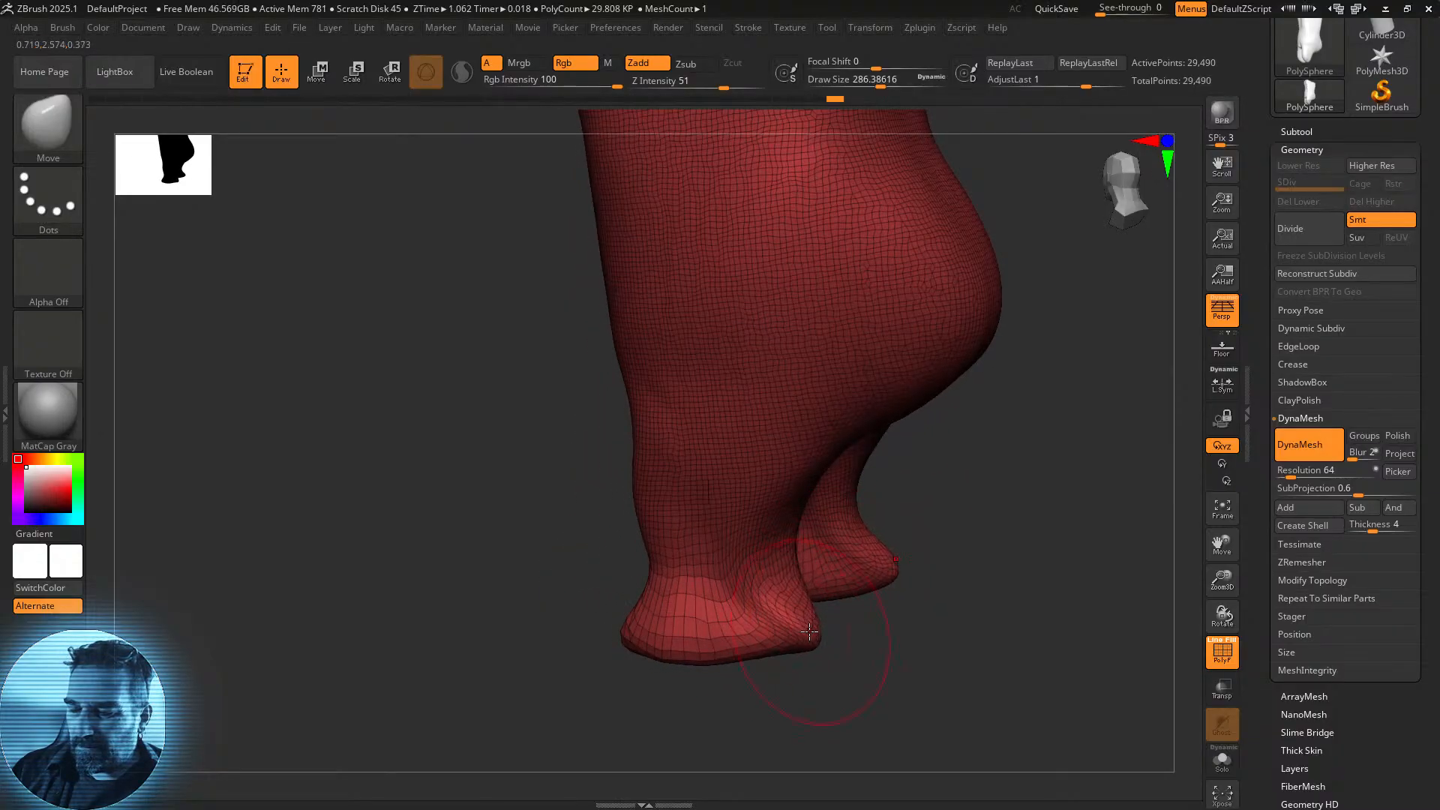
mouse_move(774, 568)
right_down()
mouse_move(750, 560)
mouse_move(935, 652)
mouse_move(957, 608)
mouse_move(947, 588)
mouse_move(987, 608)
mouse_move(944, 632)
mouse_move(866, 615)
mouse_move(599, 493)
right_up()
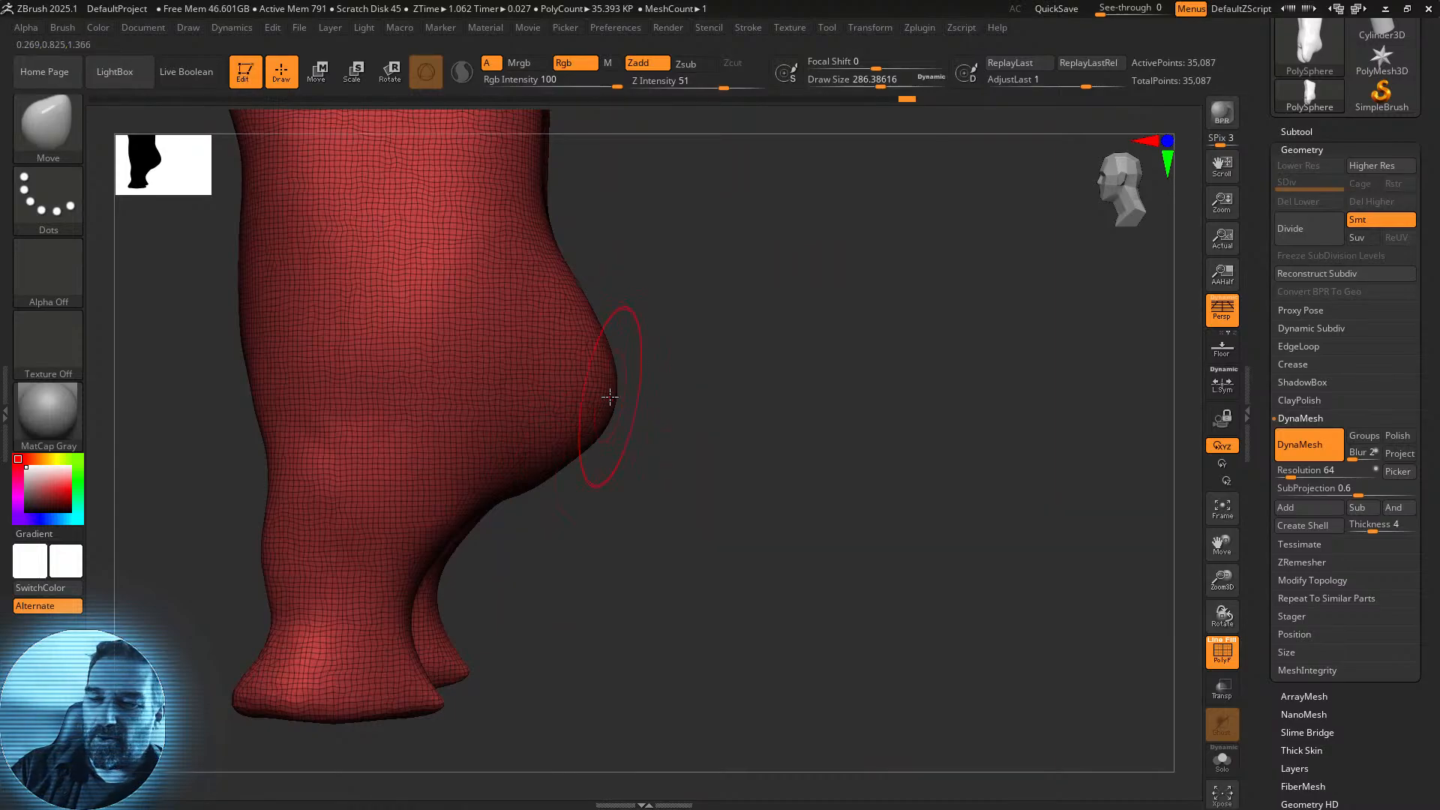
Raise the Move brush's draw size to about 386 and pull a long tail out from the rear of the hips.
drag(605, 418, 647, 443)
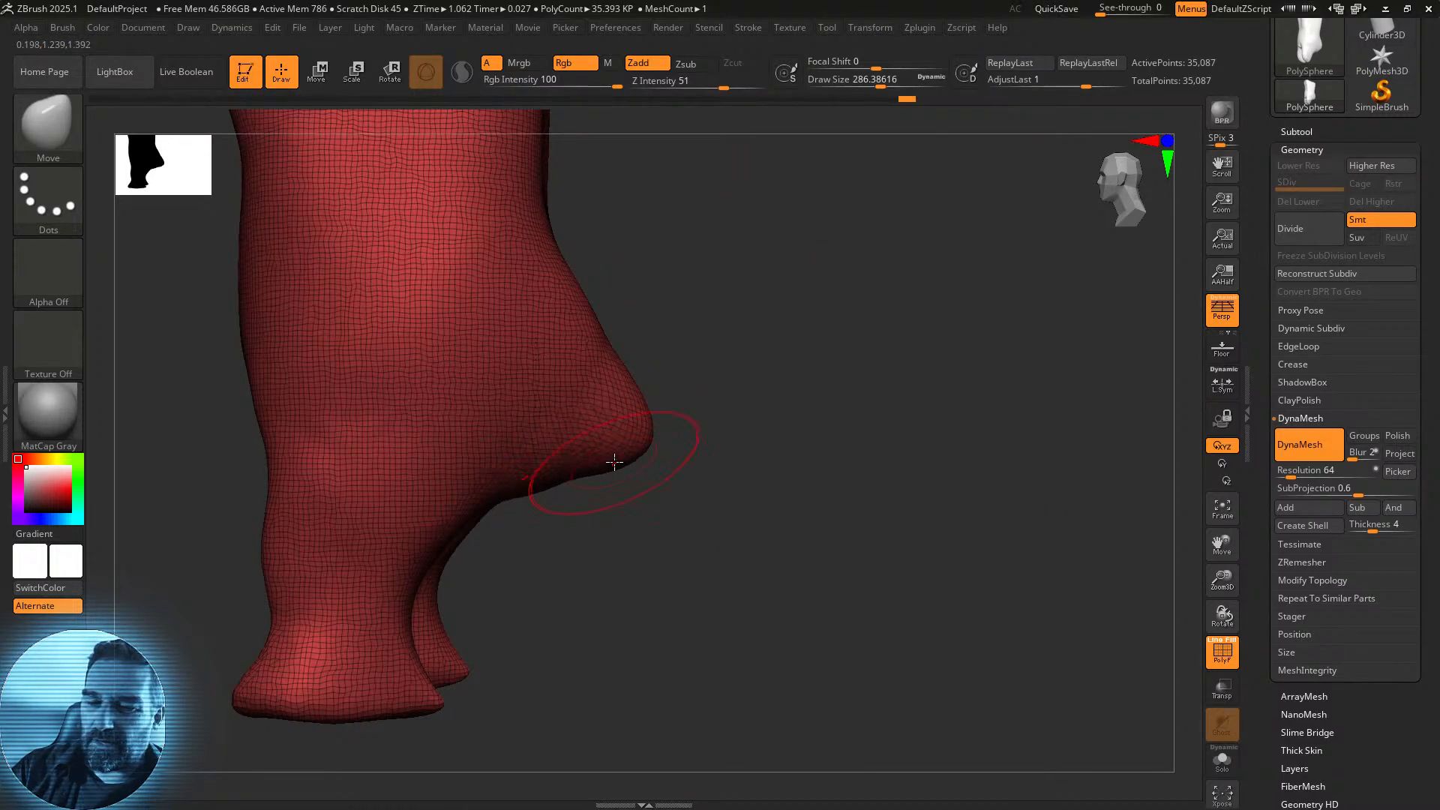
drag(879, 78, 880, 94)
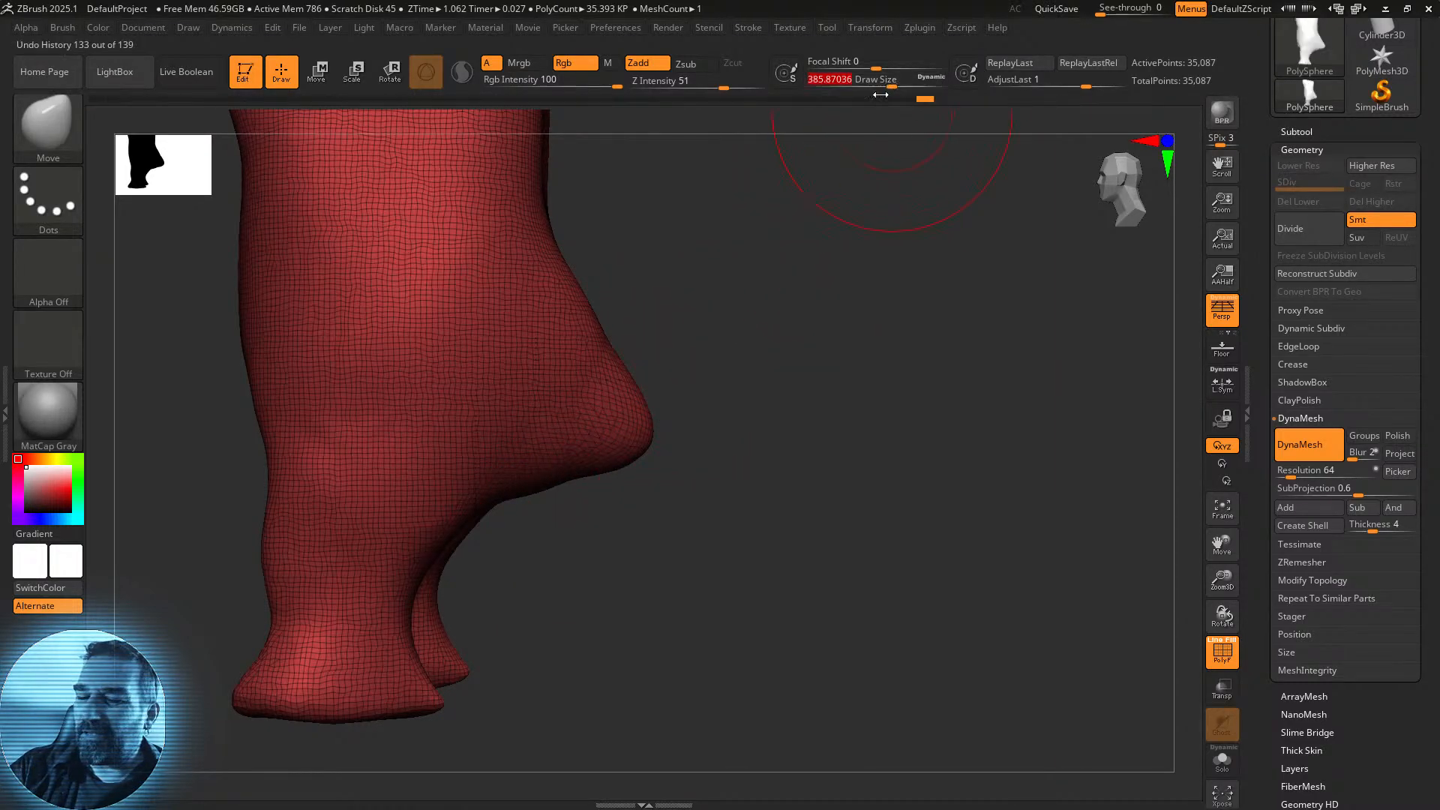
mouse_move(616, 470)
mouse_down()
mouse_move(704, 555)
mouse_move(994, 712)
mouse_up()
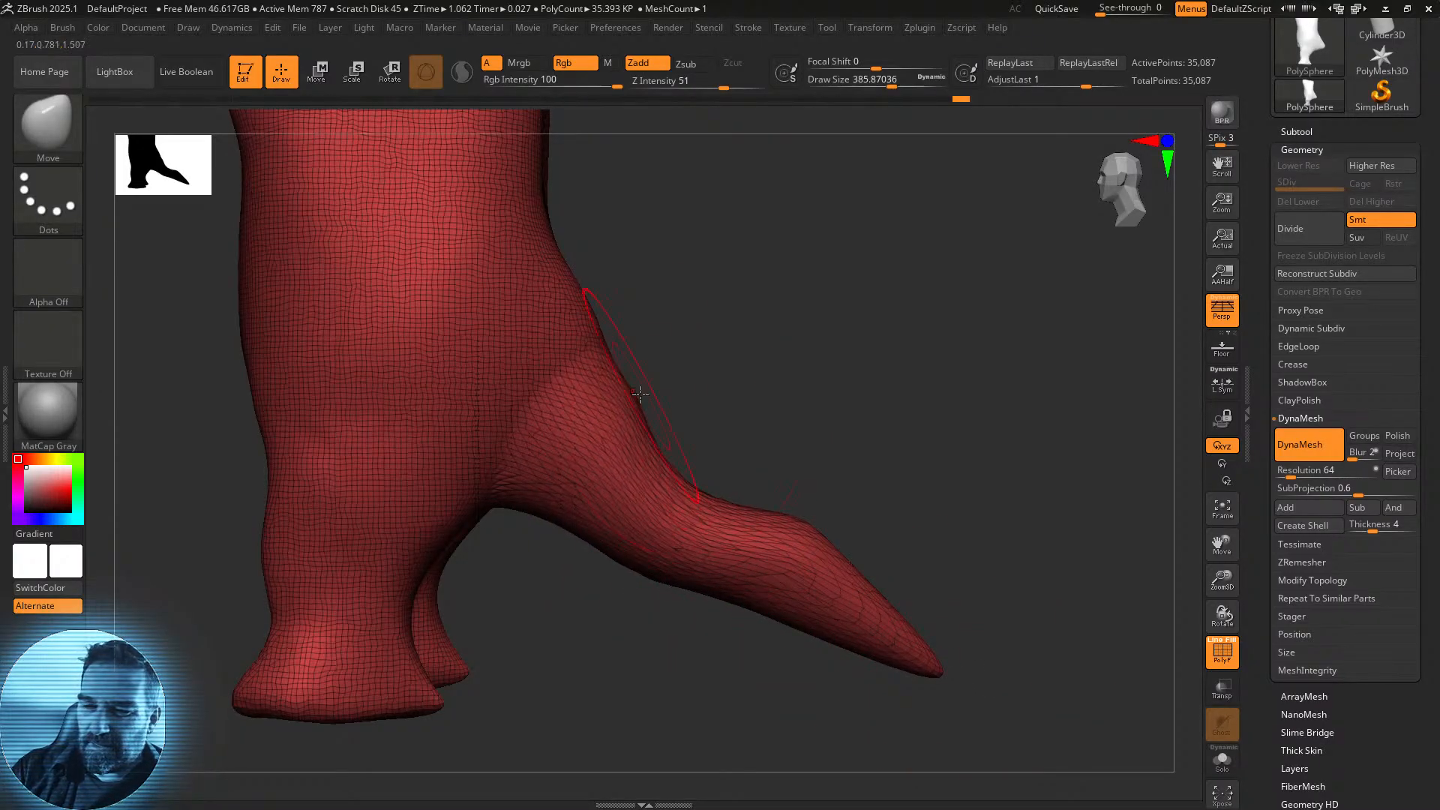
Smooth the tail into an even taper from the lower back and remesh the model with DynaMesh.
right_drag(592, 311, 605, 344)
key(shift)
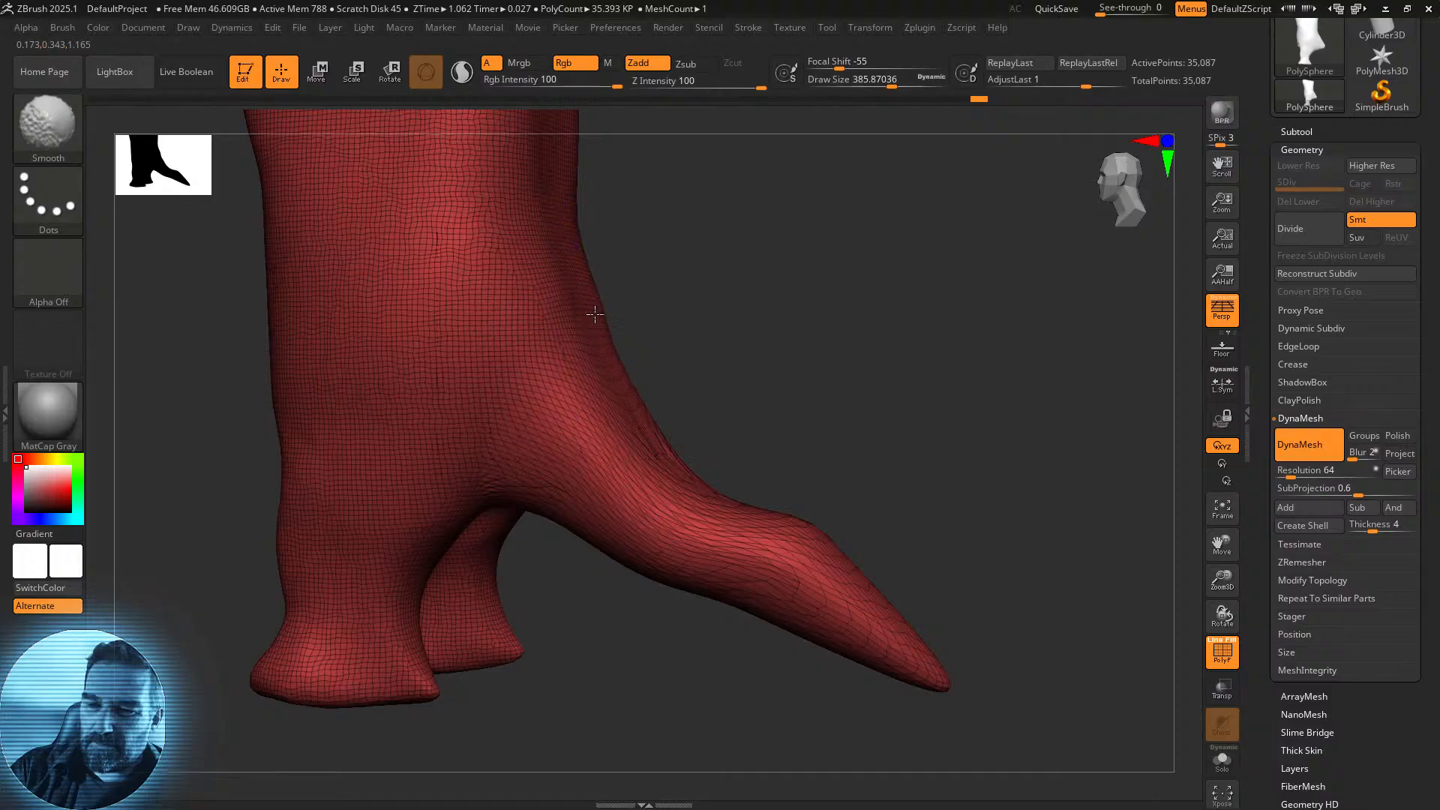
mouse_move(678, 464)
shift+mouse_down()
mouse_move(885, 633)
mouse_move(1002, 514)
mouse_move(977, 531)
shift+mouse_up()
key(shift)
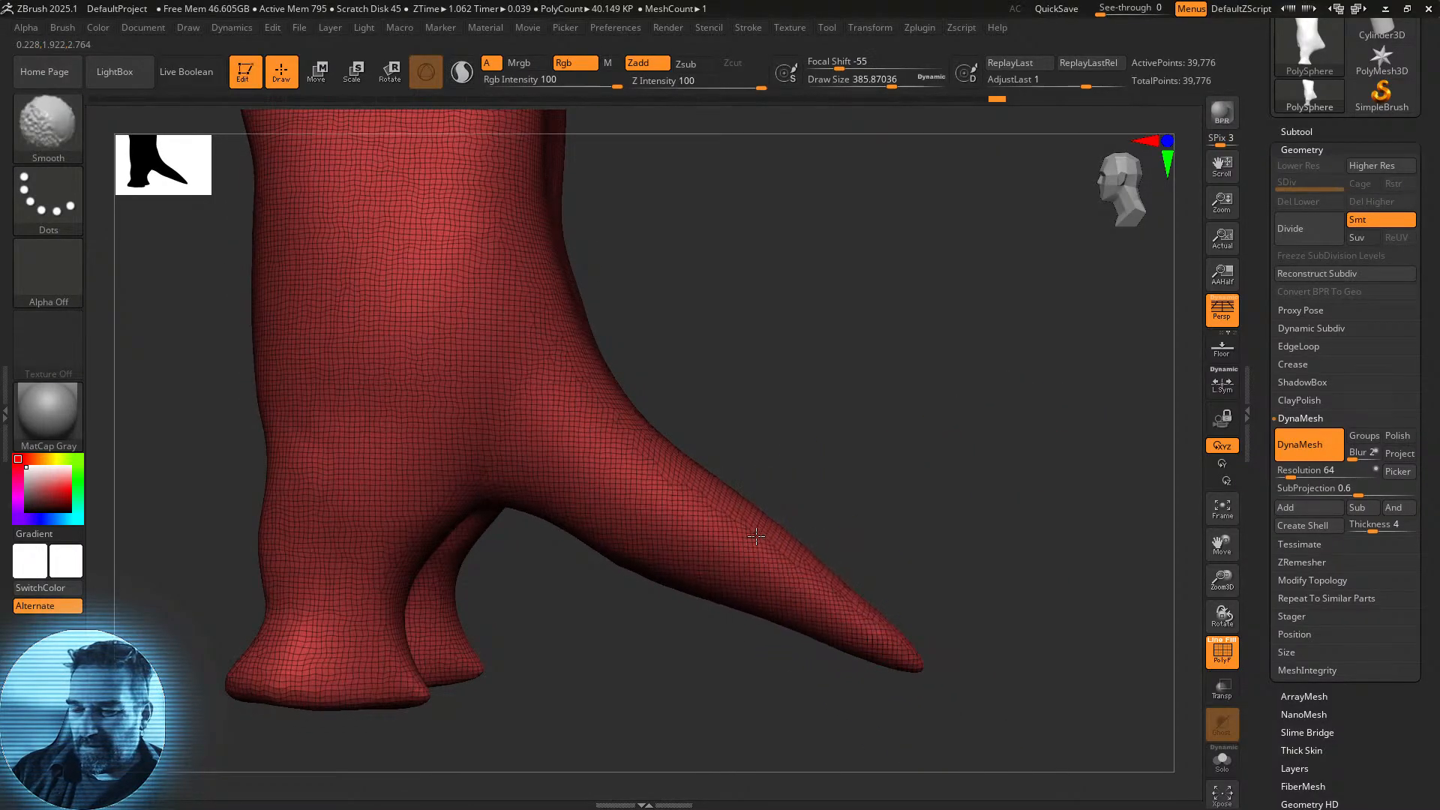
Widen the upper torso in front view by pulling the chest sides outward with the Move brush.
mouse_move(863, 450)
mouse_down()
mouse_move(884, 437)
mouse_move(930, 446)
mouse_move(923, 539)
mouse_move(887, 527)
mouse_move(1022, 504)
mouse_move(913, 547)
mouse_move(766, 387)
mouse_move(678, 369)
mouse_up()
drag(897, 401, 1014, 429)
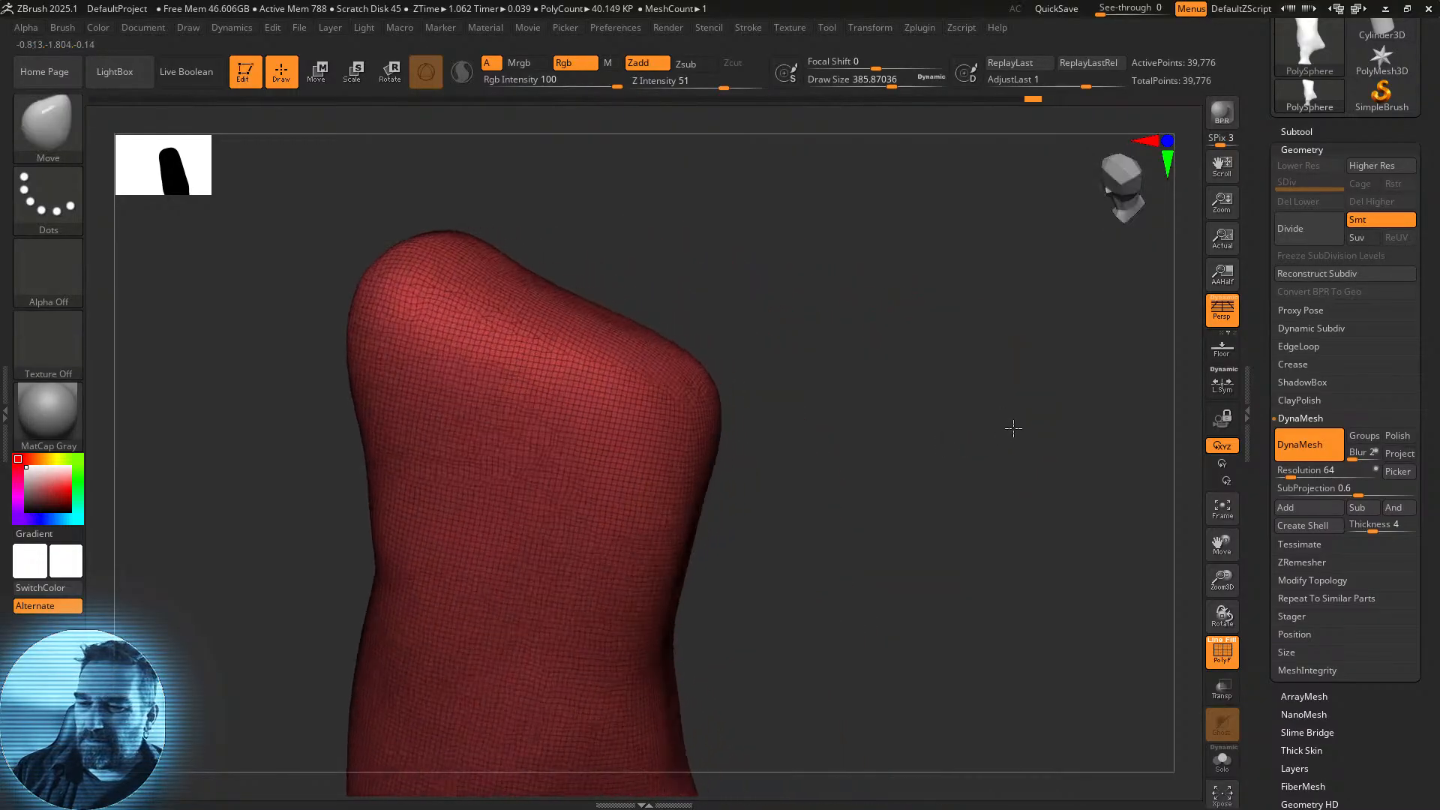
mouse_move(938, 499)
alt+mouse_down()
mouse_move(1052, 388)
mouse_move(990, 490)
mouse_move(1072, 463)
alt+mouse_up()
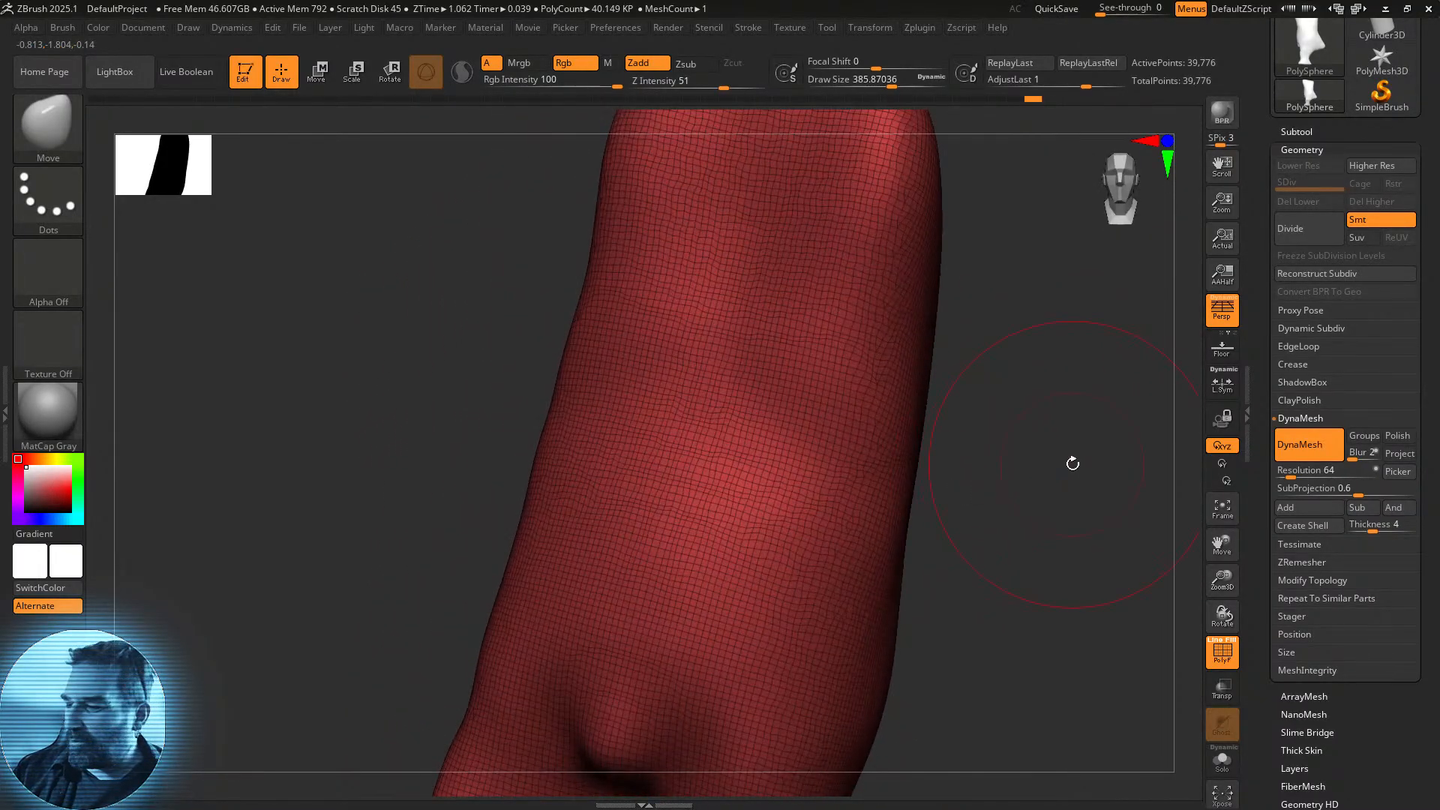
drag(1228, 587, 1189, 540)
shift+drag(1065, 540, 974, 536)
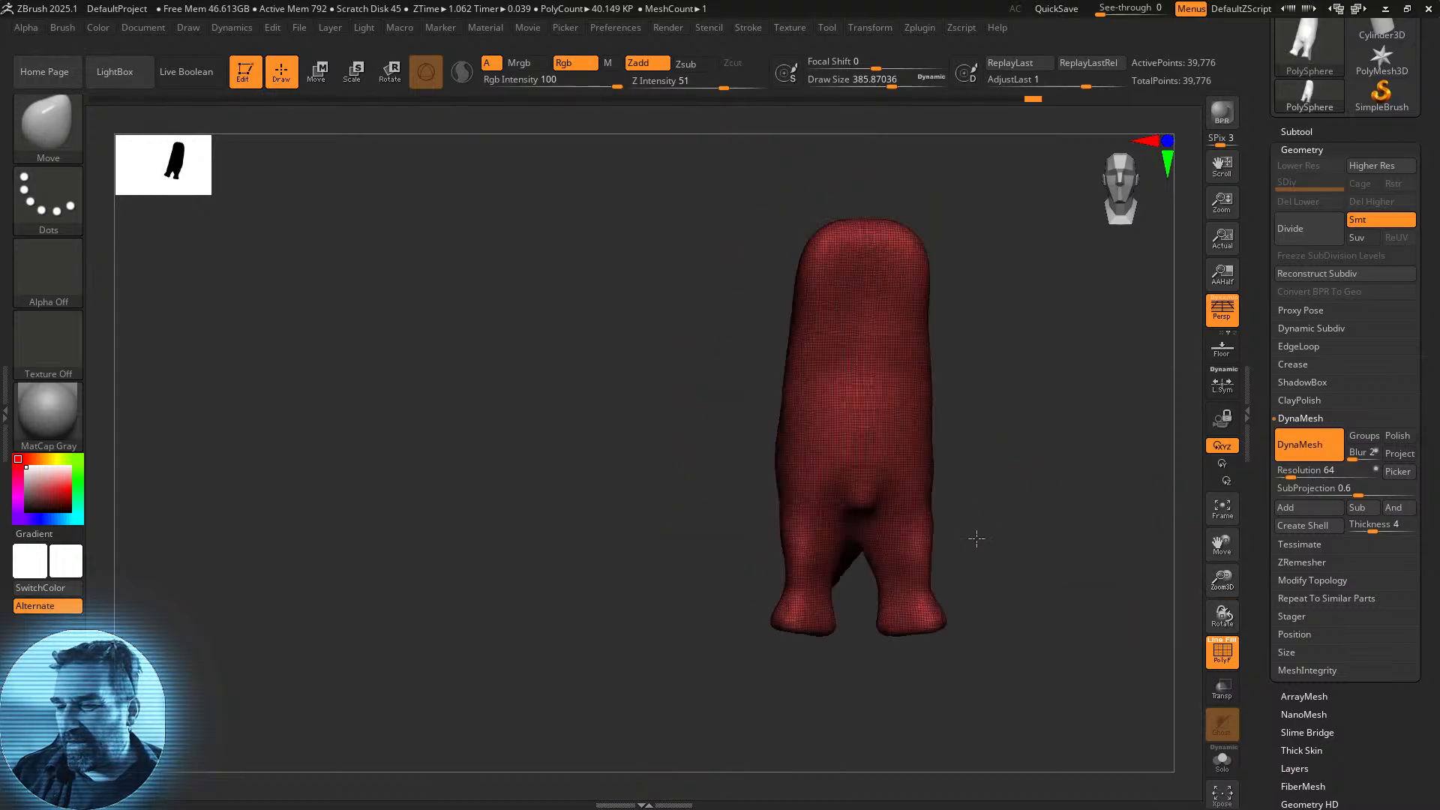
alt+drag(1038, 450, 843, 548)
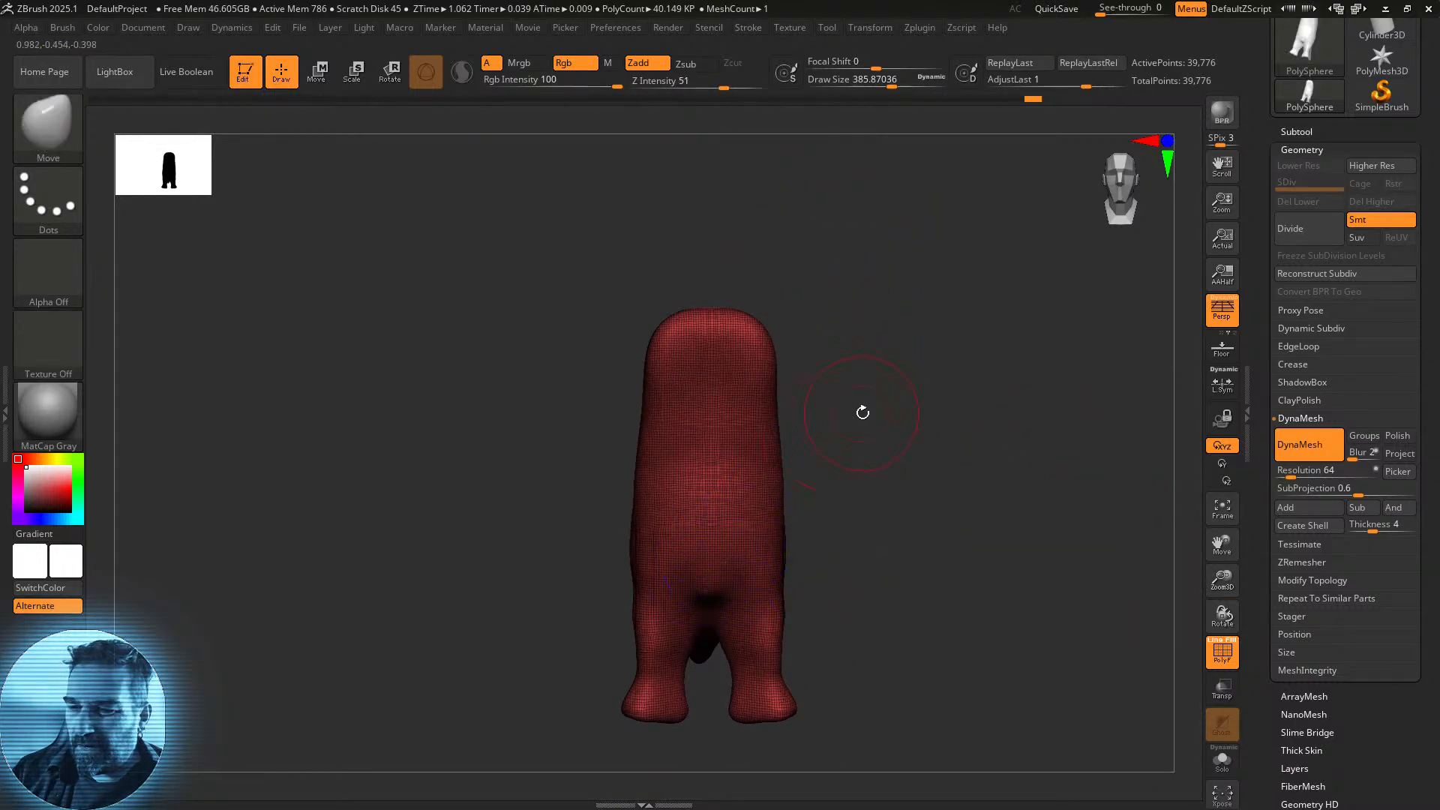
alt+drag(855, 412, 743, 506)
mouse_move(677, 450)
mouse_down()
mouse_move(710, 440)
mouse_move(710, 531)
mouse_up()
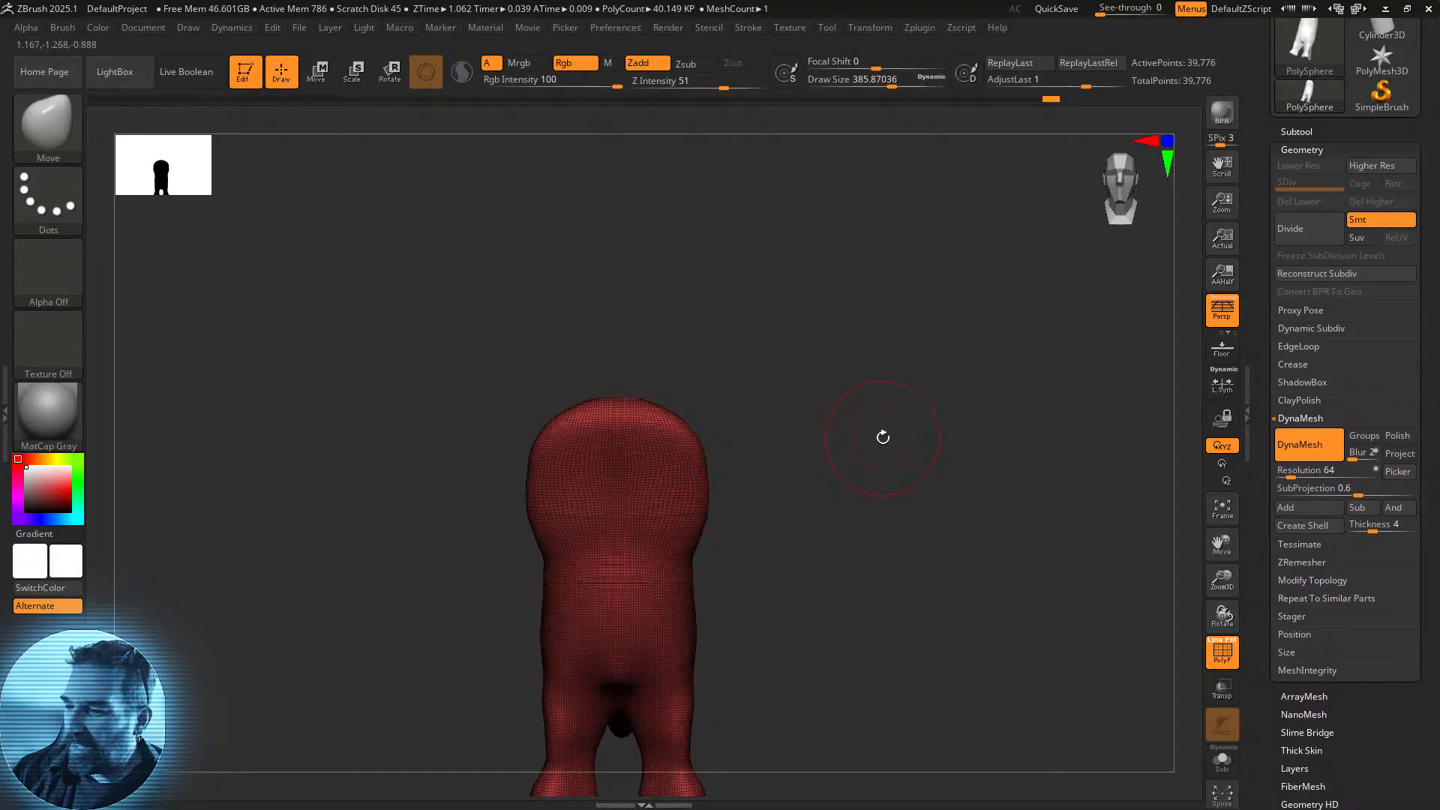
Hide the polyframe and fill out the chest front and shoulders, pulling the hollow chest area forward and down.
click(1222, 651)
drag(970, 565, 850, 575)
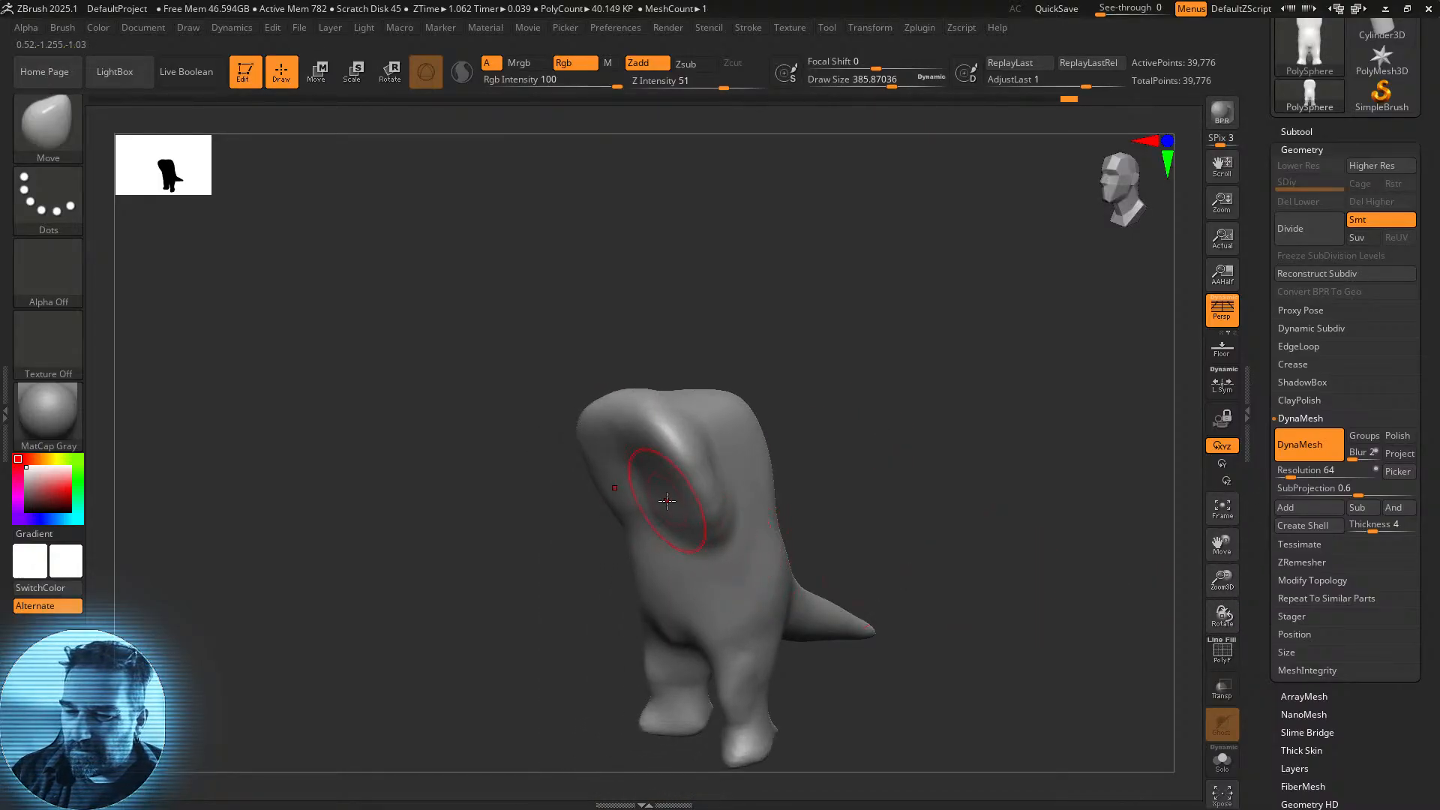
mouse_move(636, 501)
mouse_down()
mouse_move(623, 467)
mouse_move(667, 568)
mouse_up()
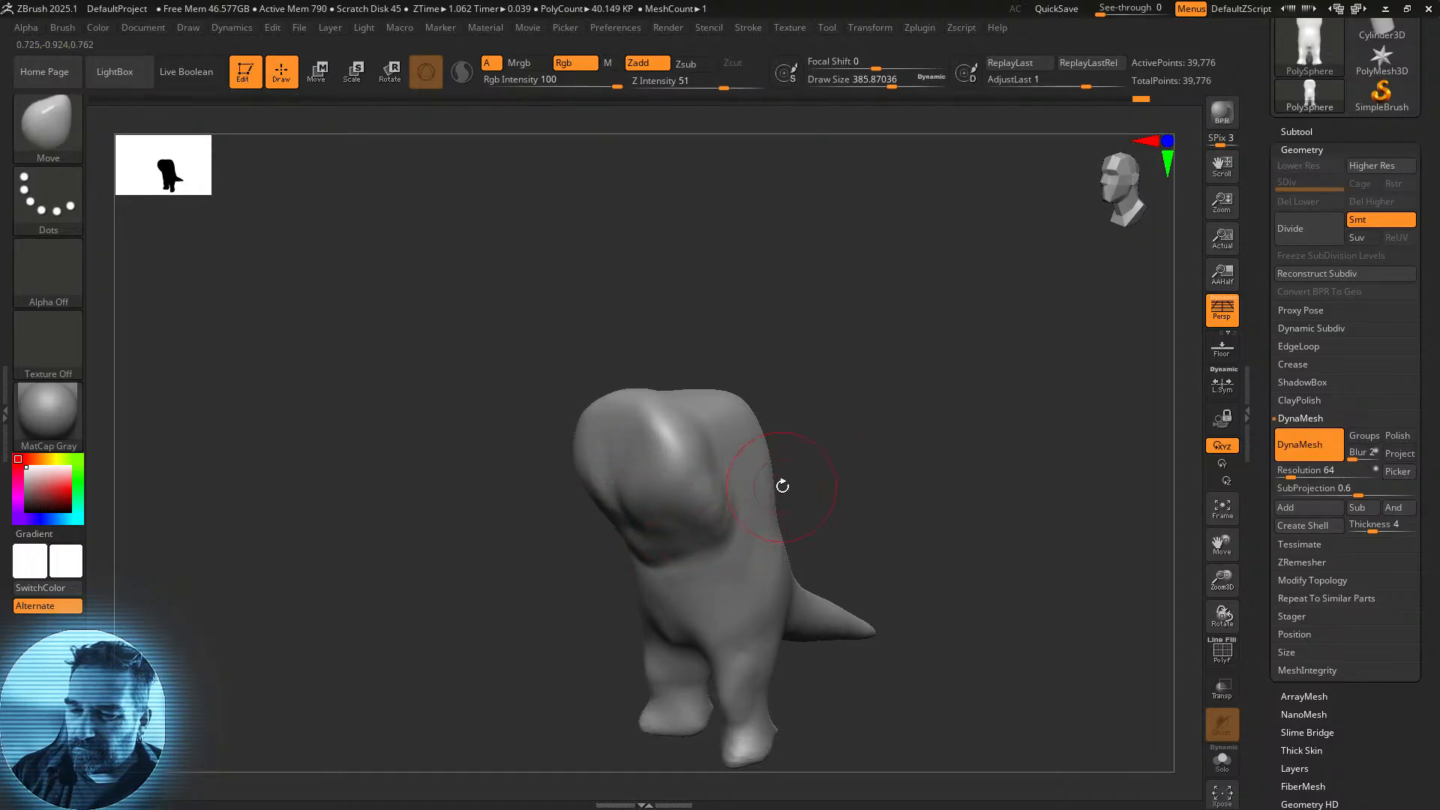
drag(853, 455, 858, 475)
mouse_move(755, 438)
mouse_down()
mouse_move(738, 495)
mouse_move(763, 517)
mouse_up()
mouse_move(632, 445)
mouse_down()
mouse_move(592, 453)
mouse_move(605, 488)
mouse_up()
Smooth the upper torso and round out the front and underside of the chest.
drag(694, 358, 845, 321)
shift+drag(793, 405, 788, 487)
mouse_move(895, 403)
alt+mouse_down()
mouse_move(857, 369)
mouse_move(869, 377)
mouse_move(917, 341)
alt+mouse_up()
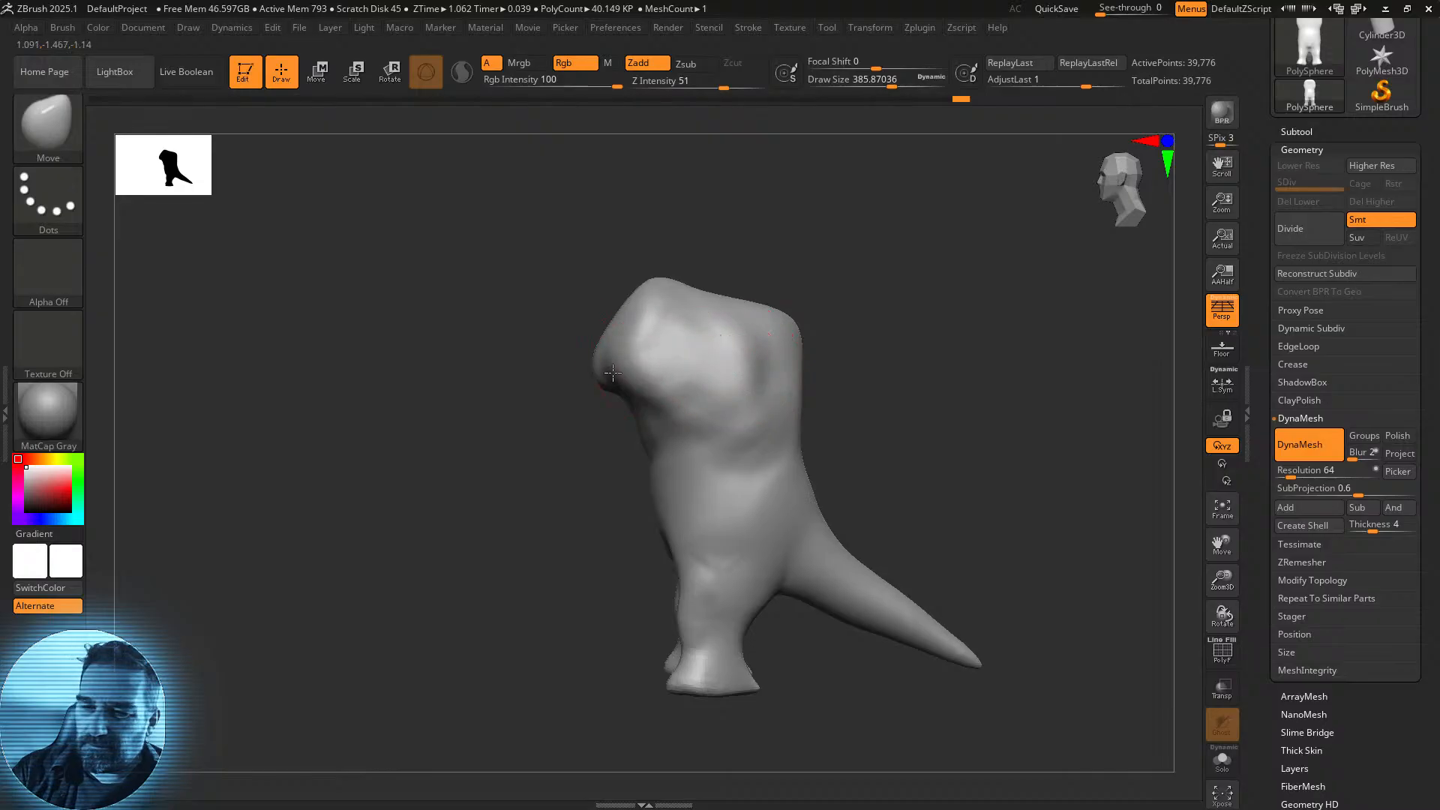
drag(541, 531, 793, 435)
mouse_move(608, 387)
shift+mouse_down()
mouse_move(860, 348)
mouse_move(827, 363)
shift+mouse_up()
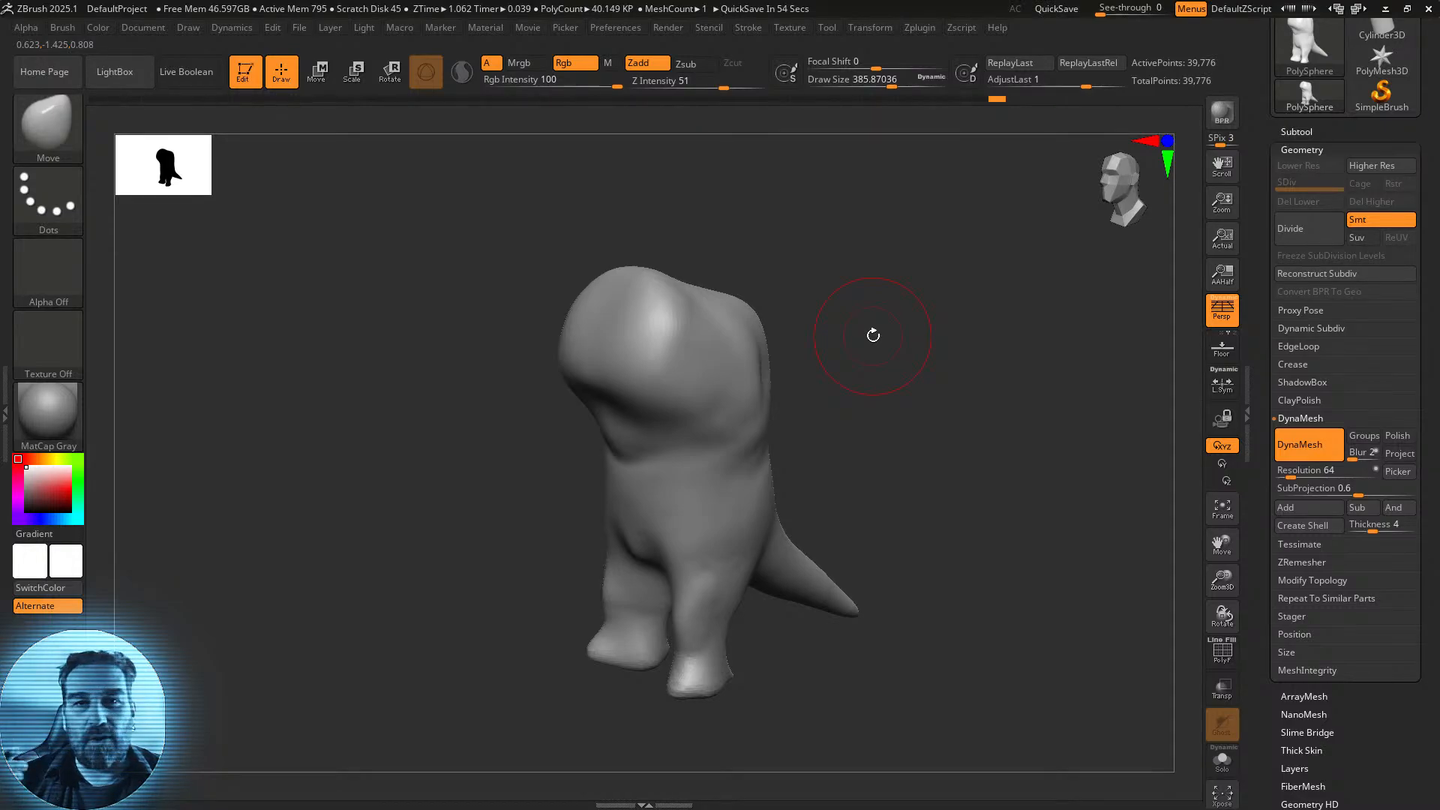
Smooth the sharp point at the heel of the foot.
drag(938, 485, 874, 533)
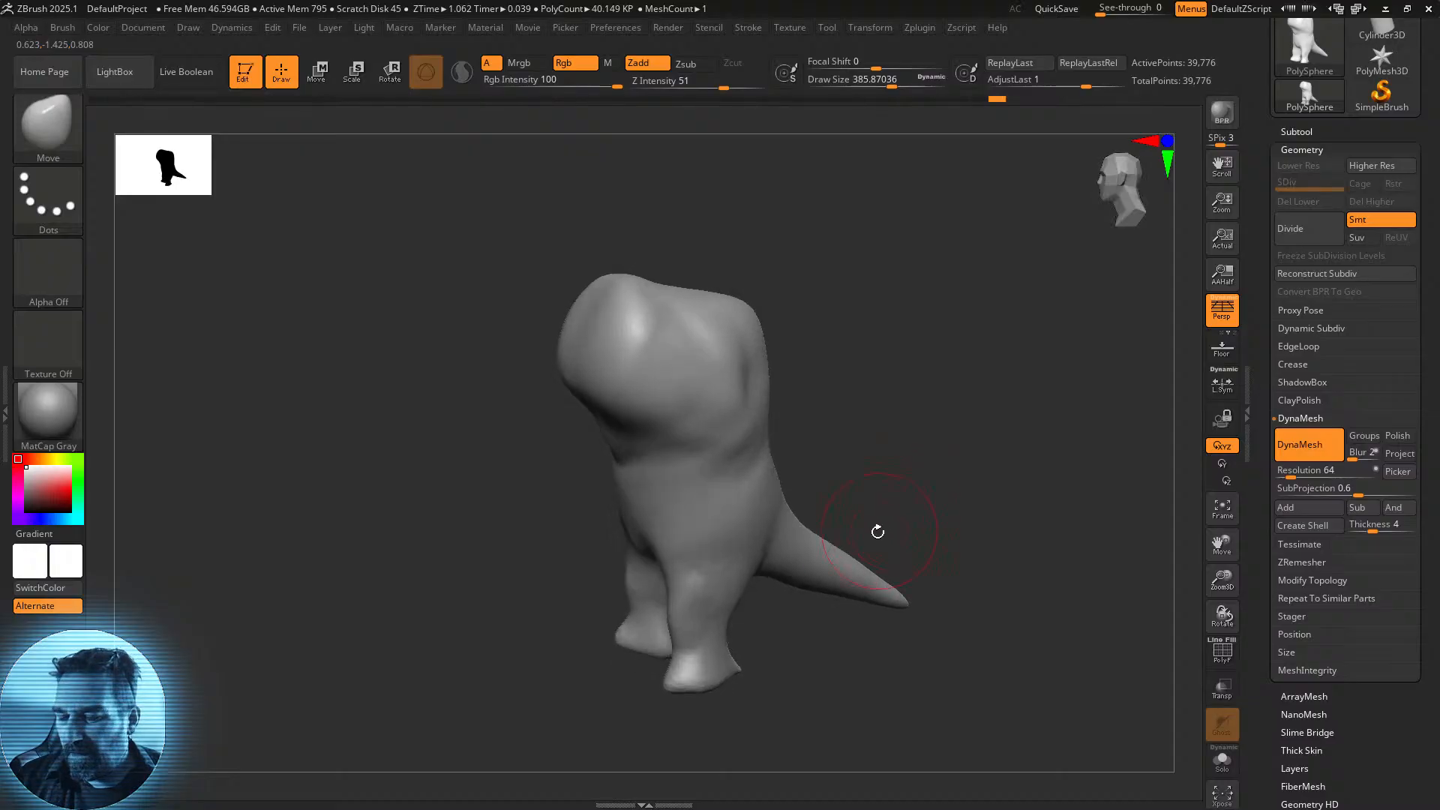
key(shift)
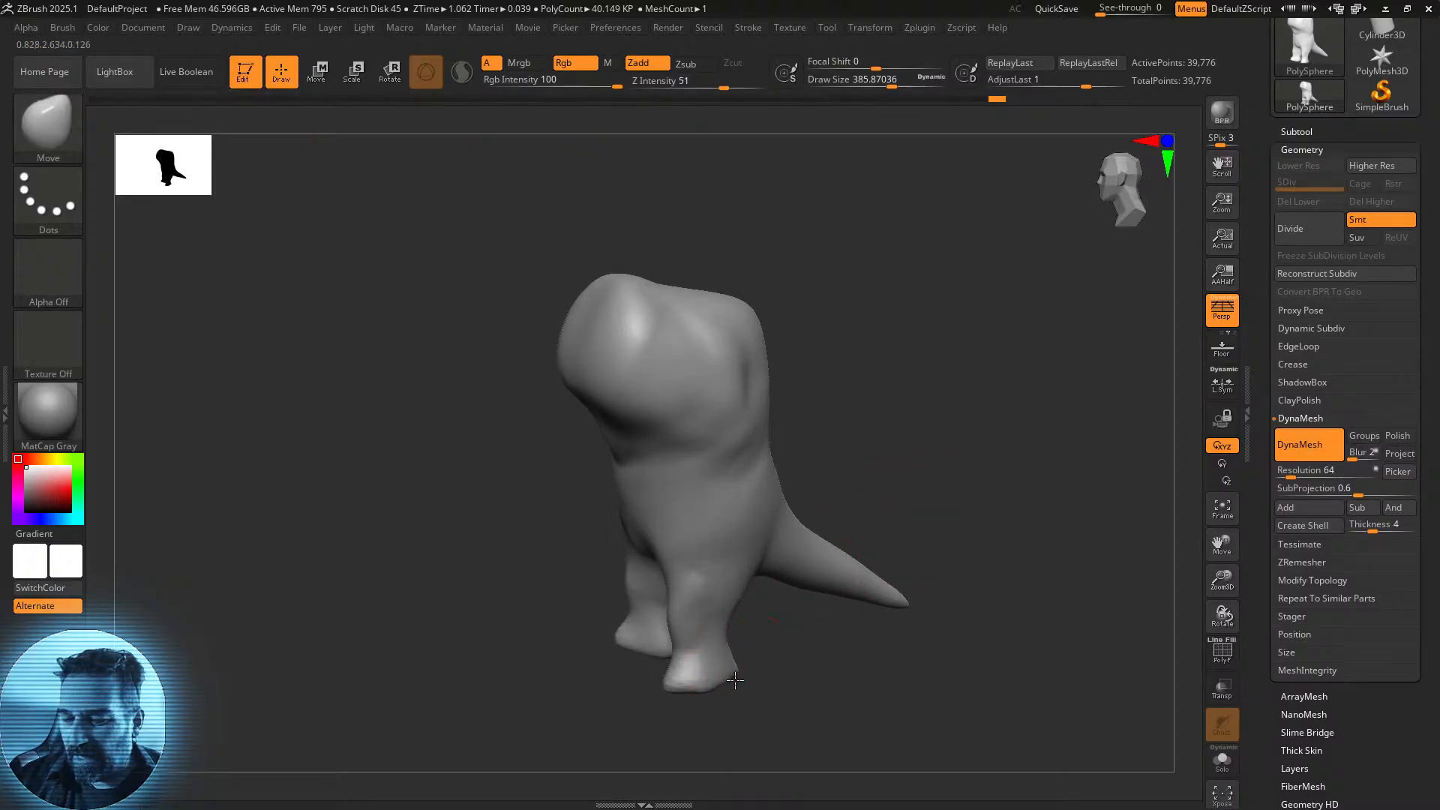
mouse_move(769, 646)
mouse_down()
mouse_move(851, 642)
mouse_move(856, 625)
mouse_up()
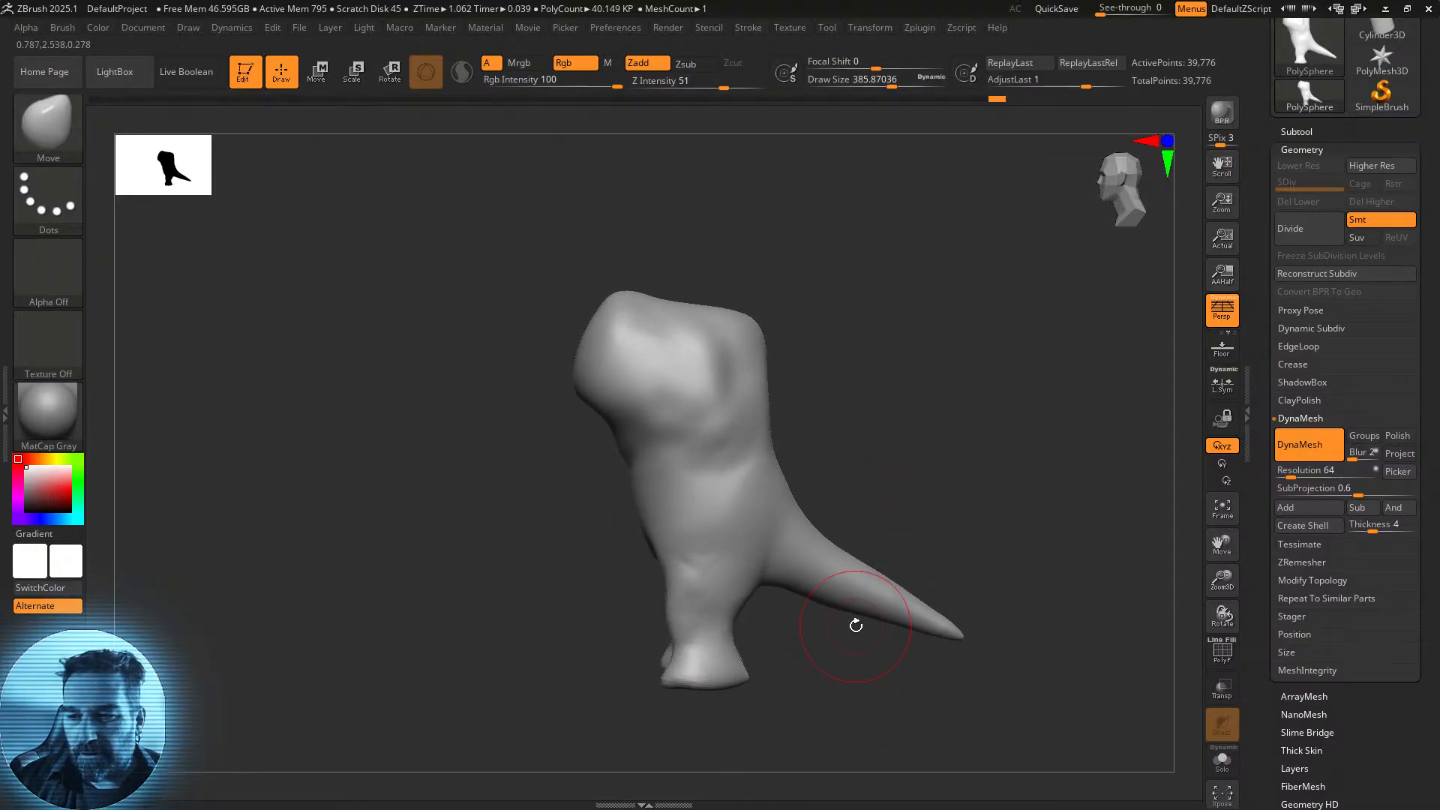
mouse_move(1016, 536)
mouse_down()
mouse_move(979, 555)
mouse_move(1002, 565)
mouse_move(977, 585)
mouse_move(965, 640)
mouse_move(986, 598)
mouse_move(971, 563)
mouse_up()
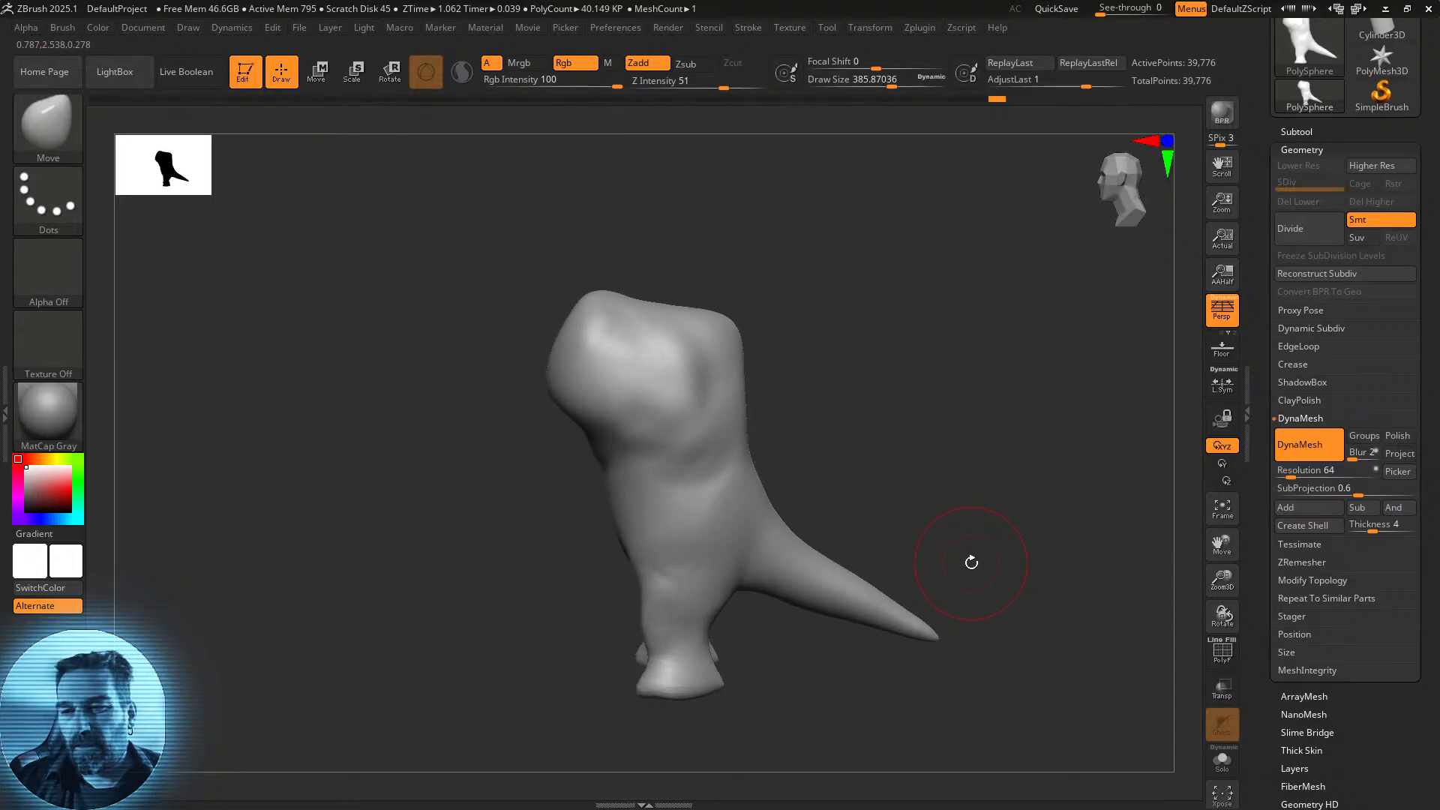
Round off the upper back and shoulder top, and push the chest front in with the Move brush.
drag(728, 327, 711, 338)
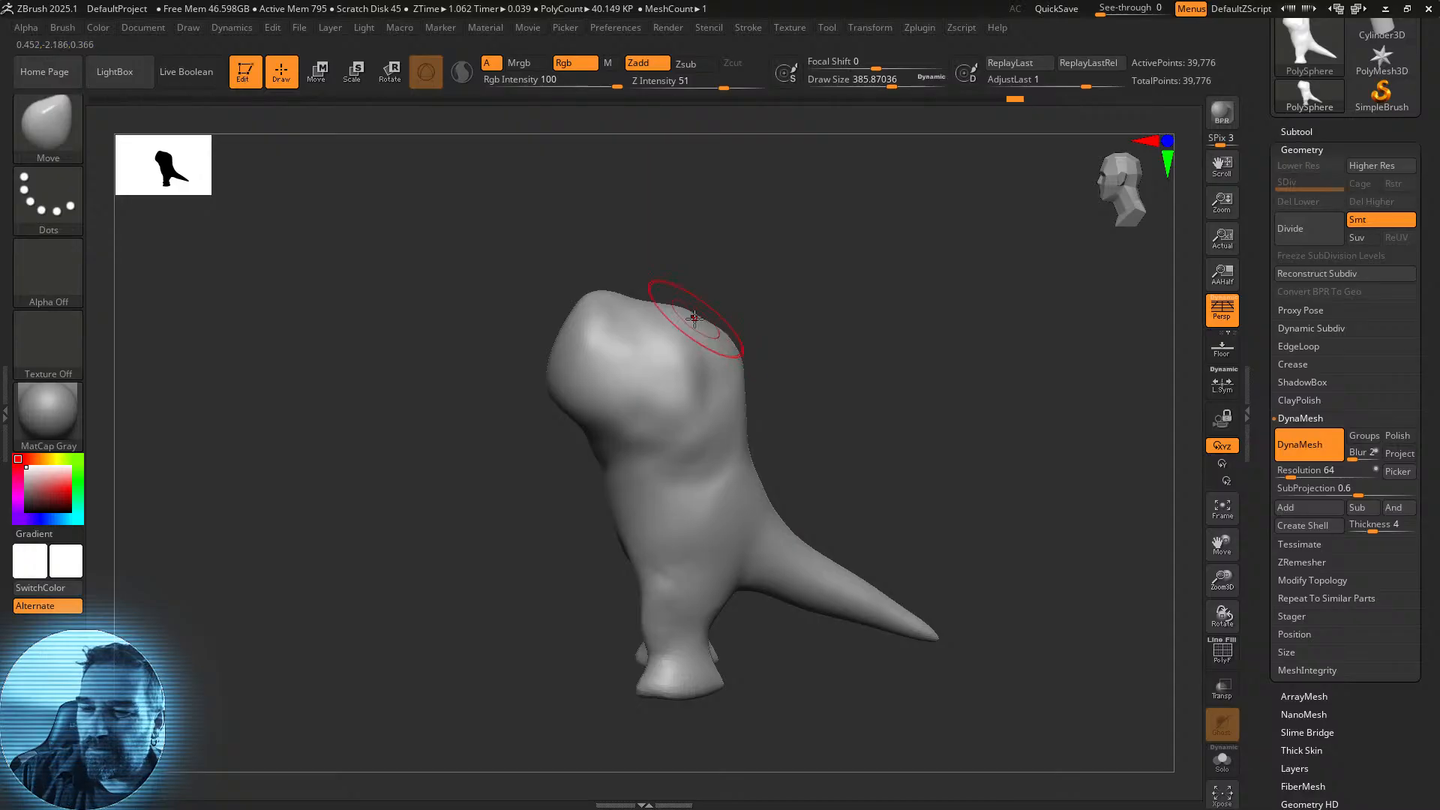
drag(641, 297, 618, 295)
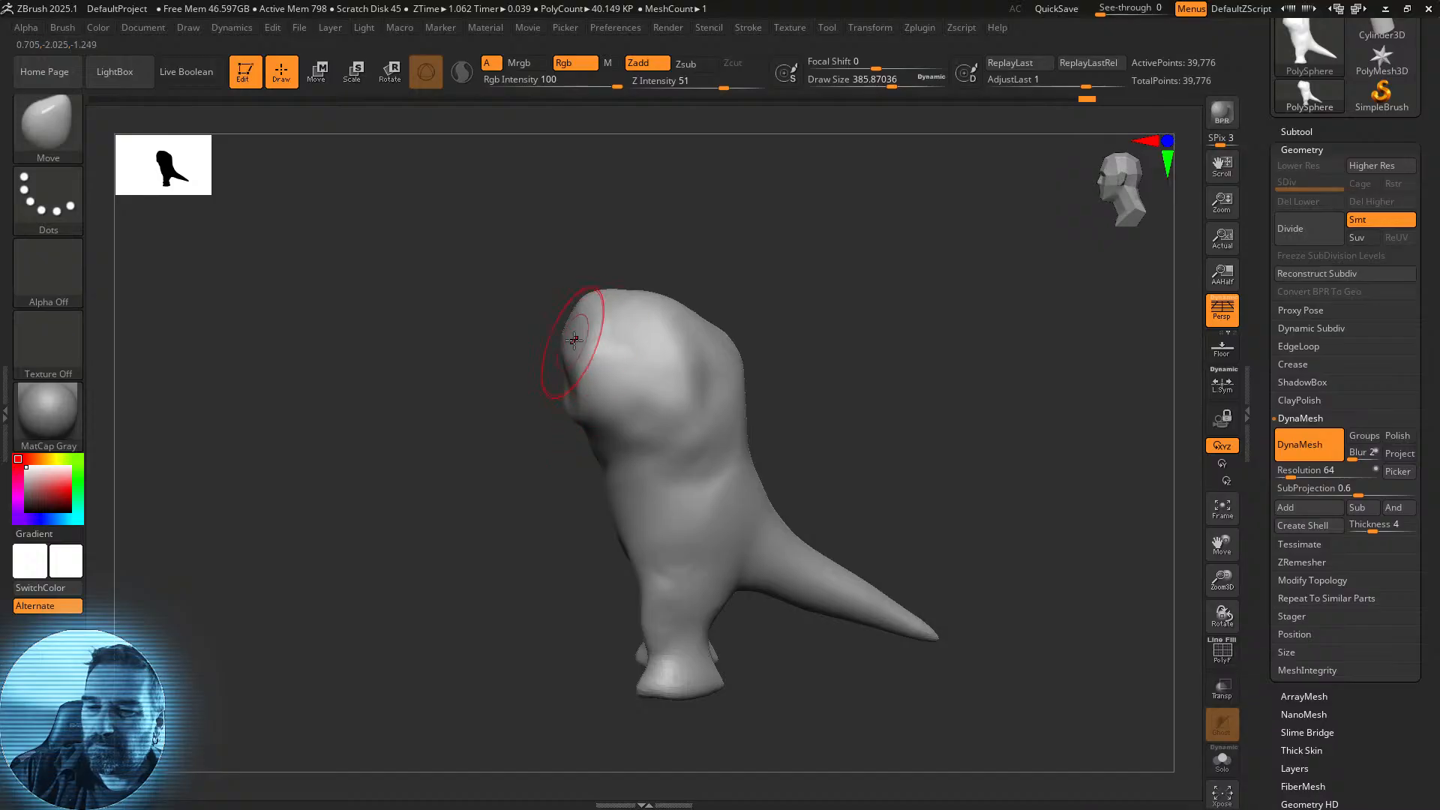
key(shift)
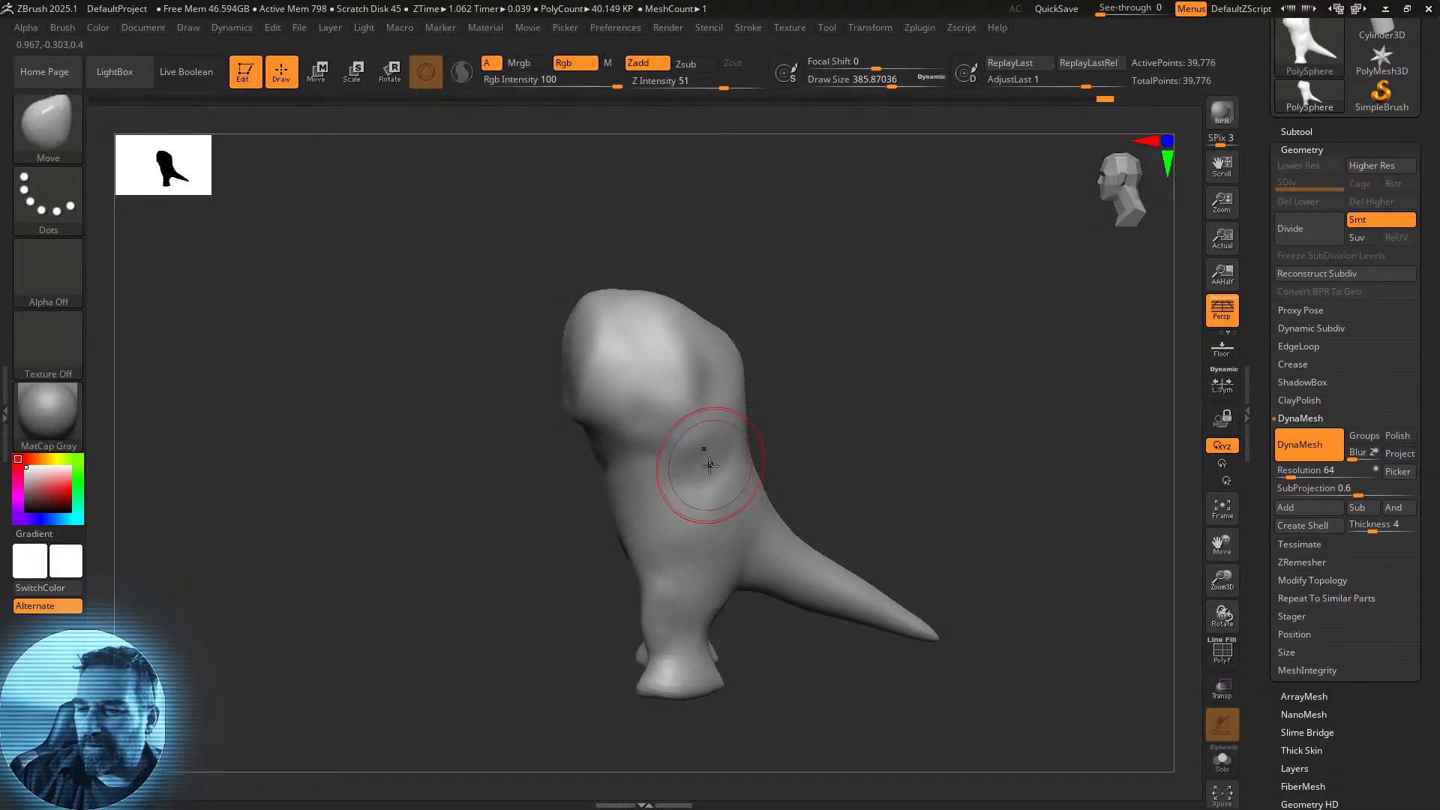
Remesh the reshaped body with DynaMesh, showing the polyframe to check the topology and hiding it again.
click(1223, 652)
key(shift)
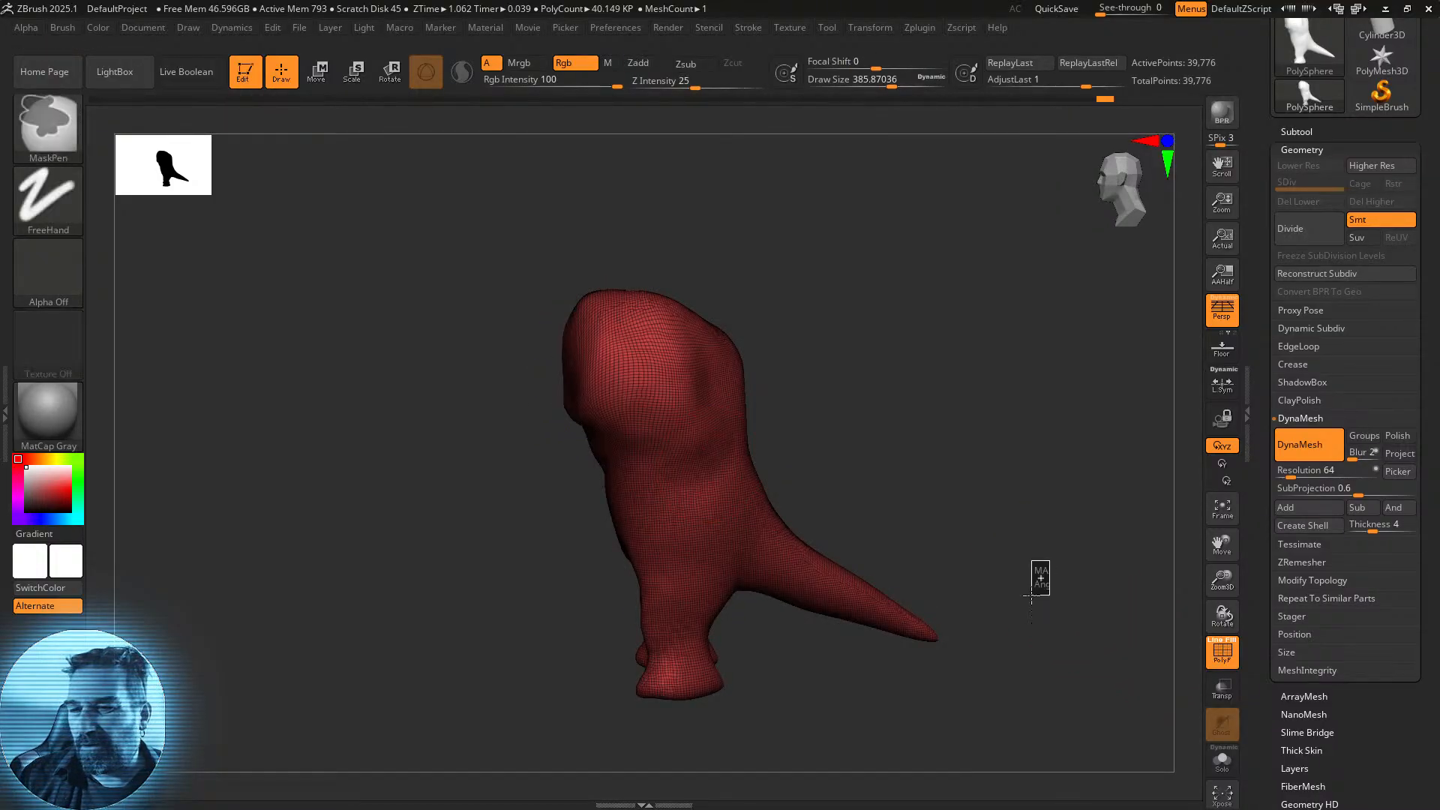
drag(1008, 530, 997, 558)
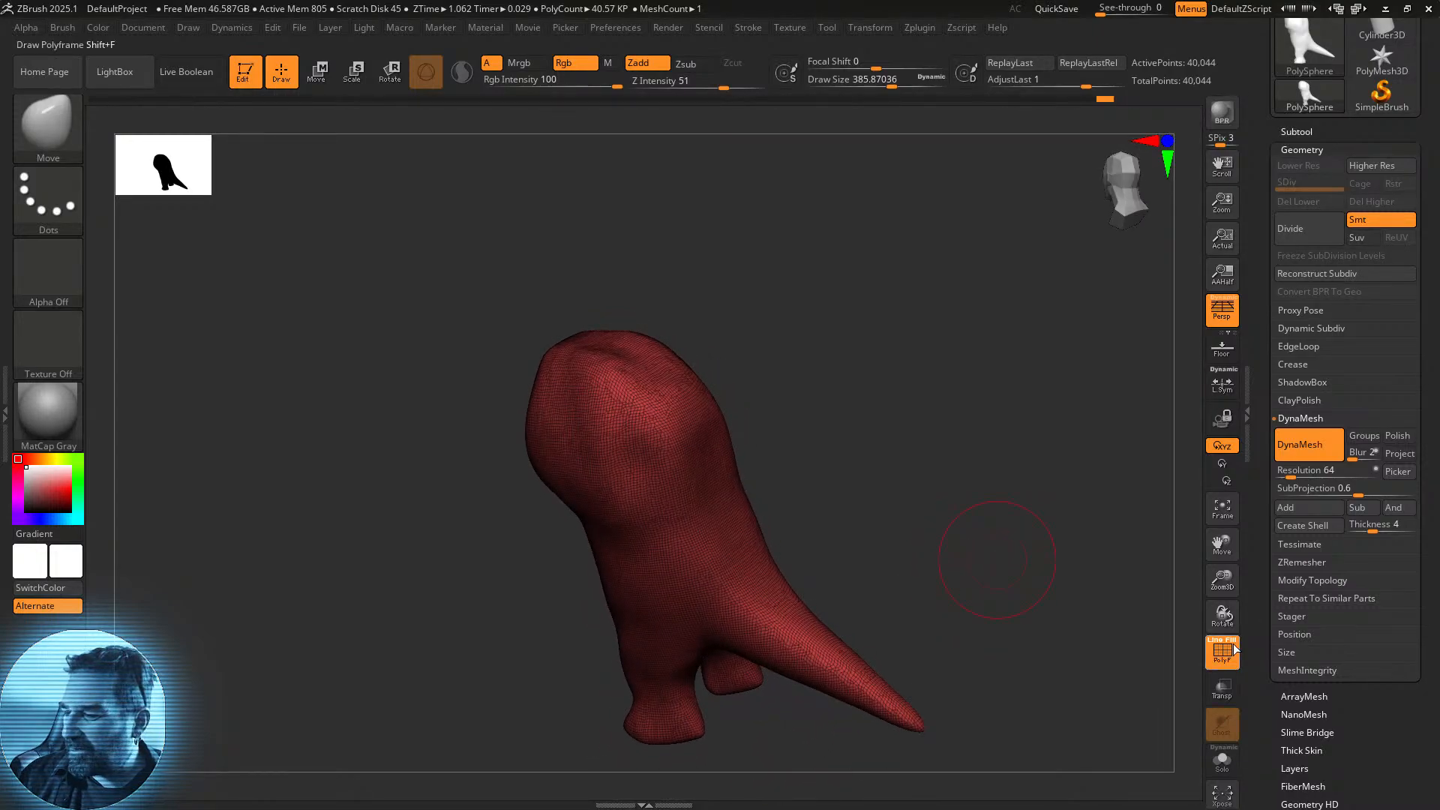
click(1222, 651)
Mask an oval arm area on the side of the upper torso and invert the mask.
mouse_move(938, 517)
mouse_down()
mouse_move(932, 578)
mouse_move(830, 578)
mouse_move(884, 494)
mouse_move(970, 472)
mouse_move(989, 508)
mouse_move(862, 438)
mouse_up()
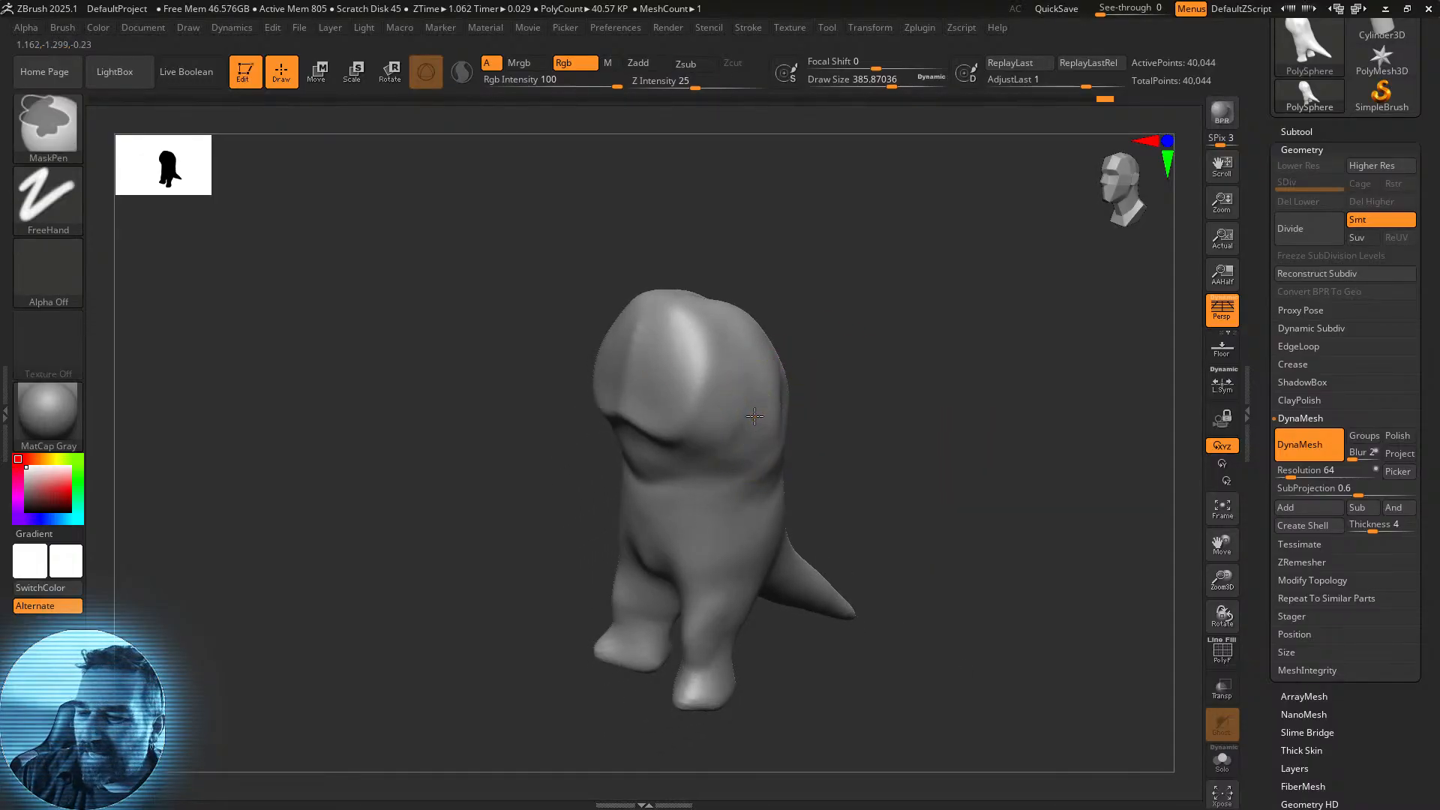
ctrl+drag(755, 423, 756, 417)
drag(926, 439, 881, 431)
mouse_move(766, 435)
ctrl+mouse_down()
mouse_move(768, 401)
mouse_move(761, 444)
ctrl+mouse_up()
drag(831, 385, 898, 411)
ctrl+click(888, 425)
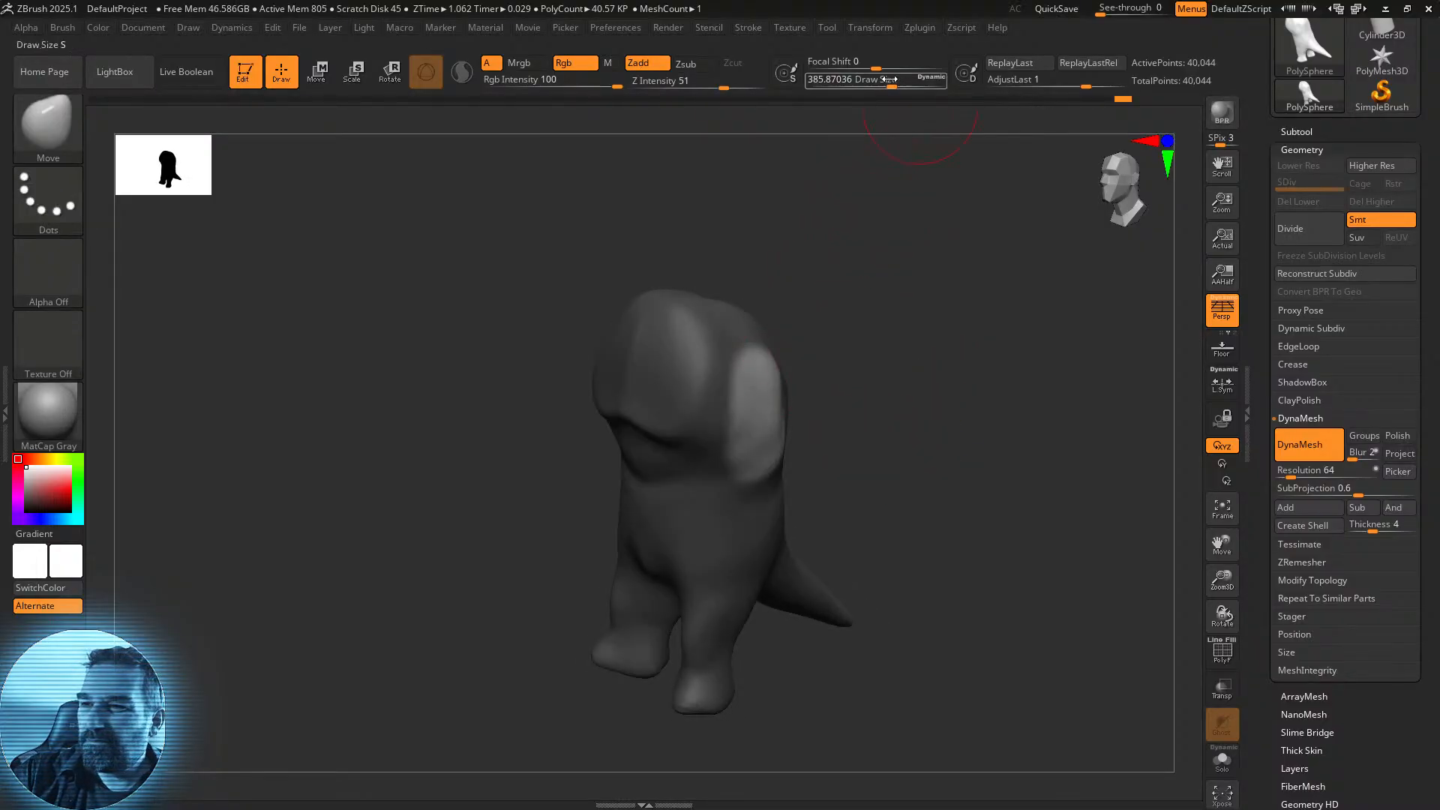
Pull the unmasked area on the side of the upper torso outward and down into an arm stub with the Move brush at draw size about 794.
drag(892, 84, 927, 84)
mouse_move(862, 350)
mouse_down()
mouse_move(901, 351)
mouse_move(898, 394)
mouse_move(868, 420)
mouse_up()
drag(768, 421, 856, 447)
mouse_move(786, 407)
mouse_down()
mouse_move(835, 417)
mouse_move(840, 439)
mouse_move(819, 424)
mouse_up()
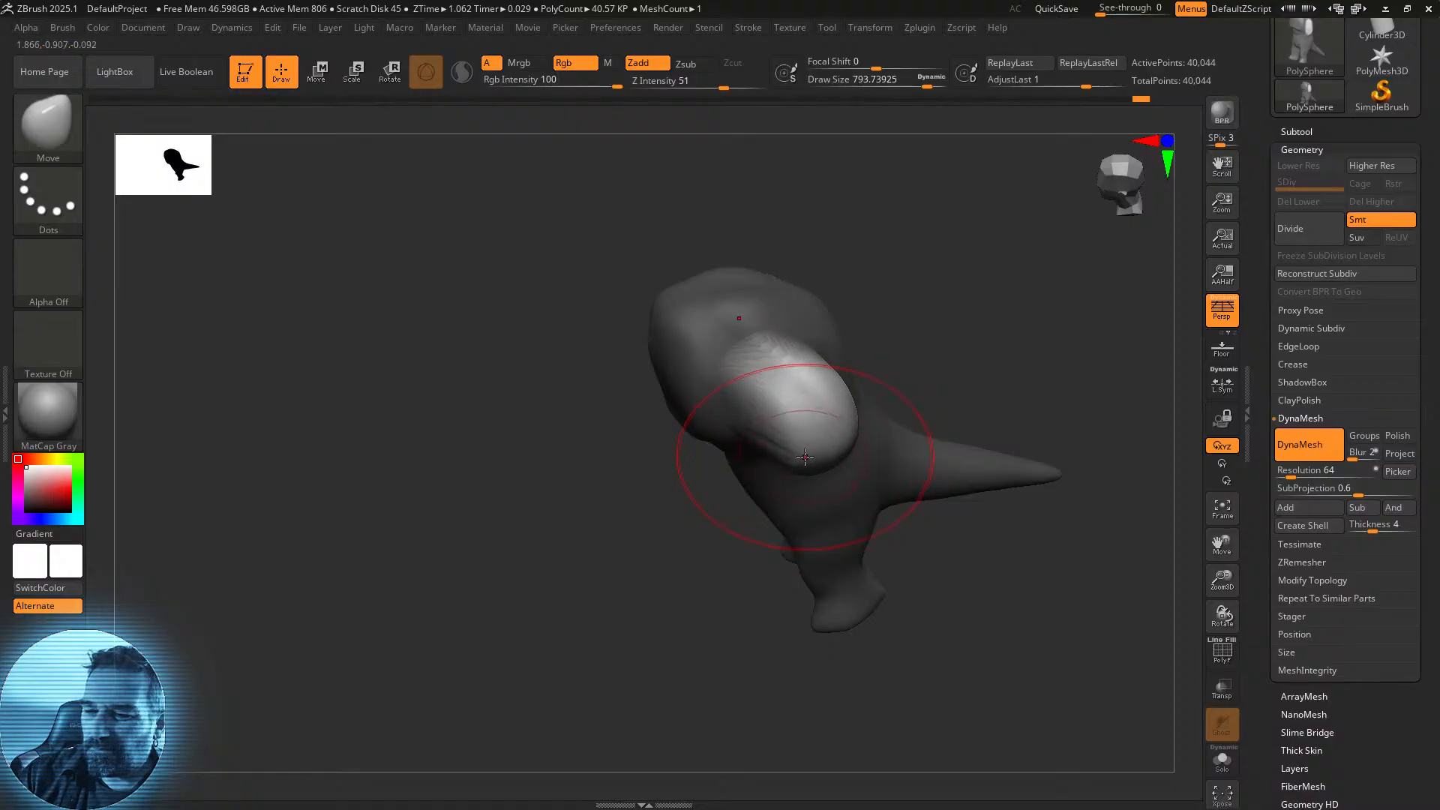
drag(817, 375, 919, 459)
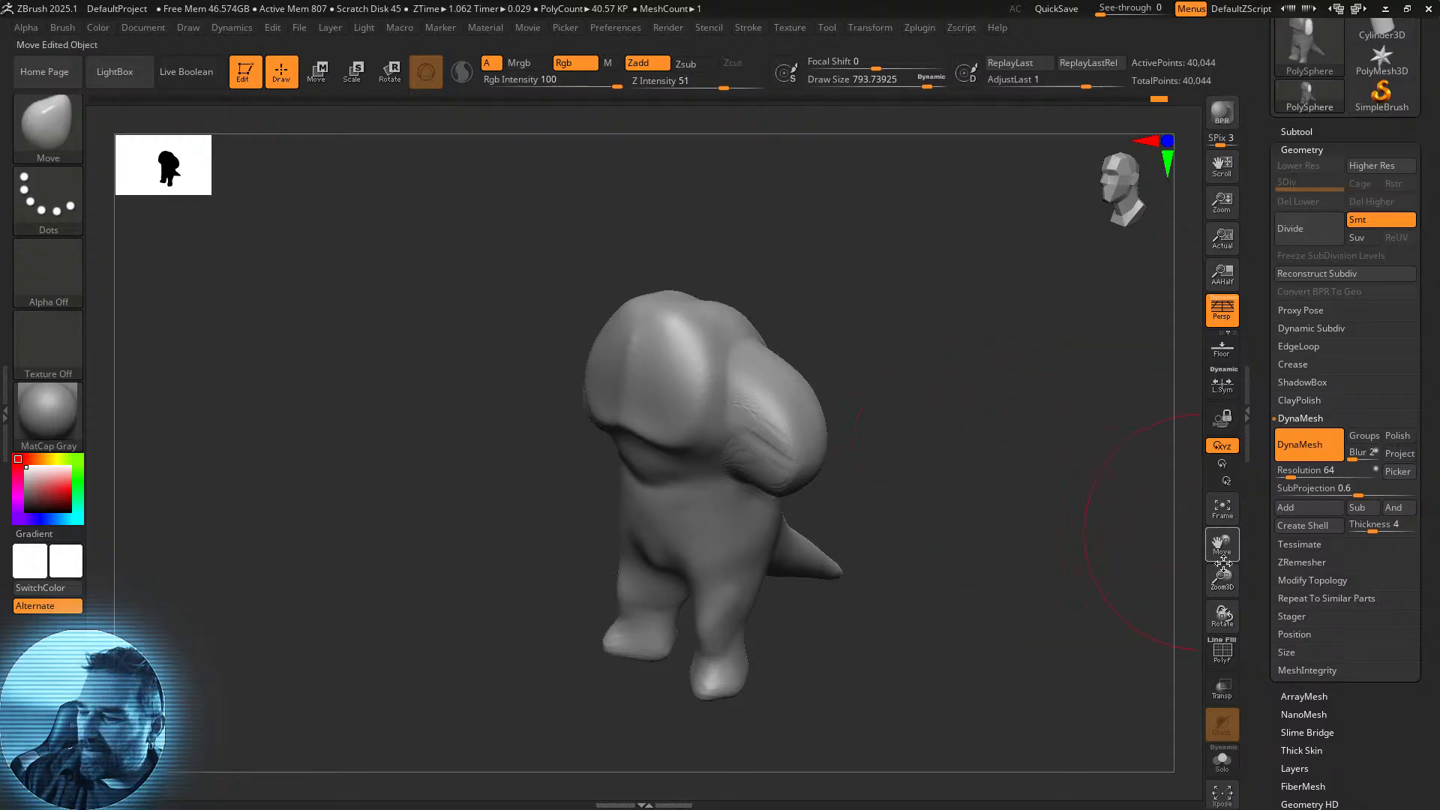
Clear the mask, remesh the body with DynaMesh and show the polyframe to check the topology of the arm stubs.
click(1222, 652)
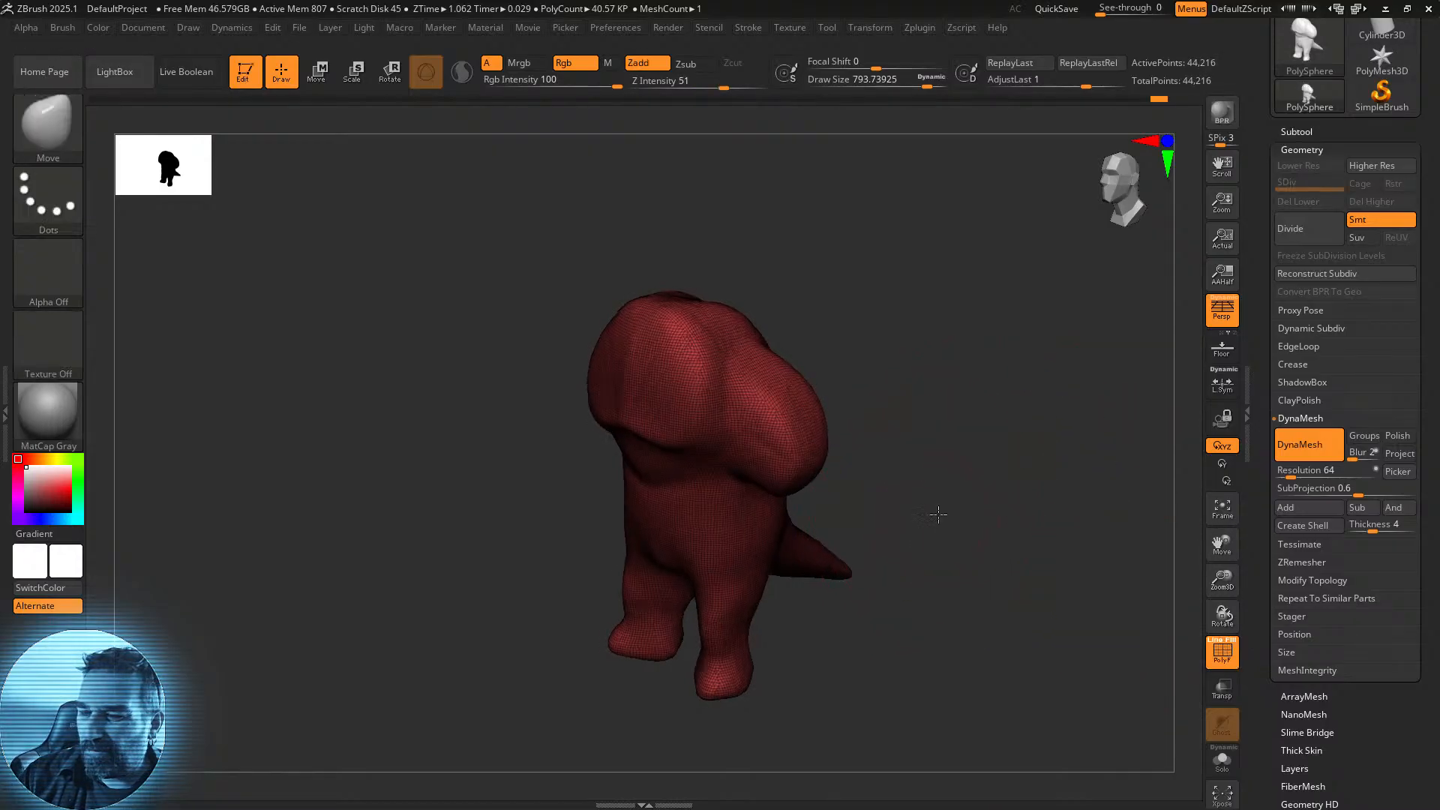
drag(938, 514, 923, 501)
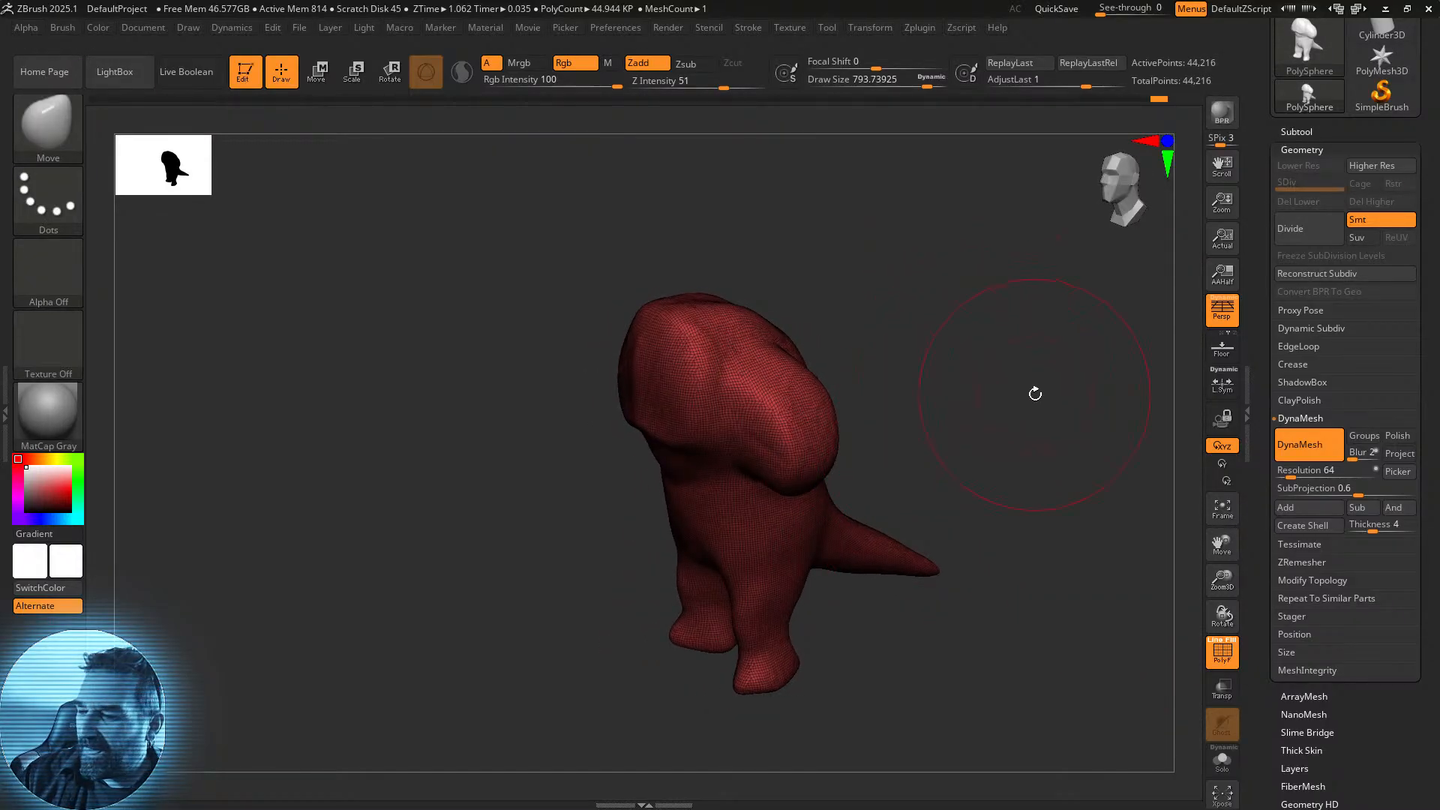
drag(1221, 585, 1221, 613)
drag(949, 660, 956, 478)
Mask the lower end of the arm stub at draw size about 299 and invert the mask.
click(919, 80)
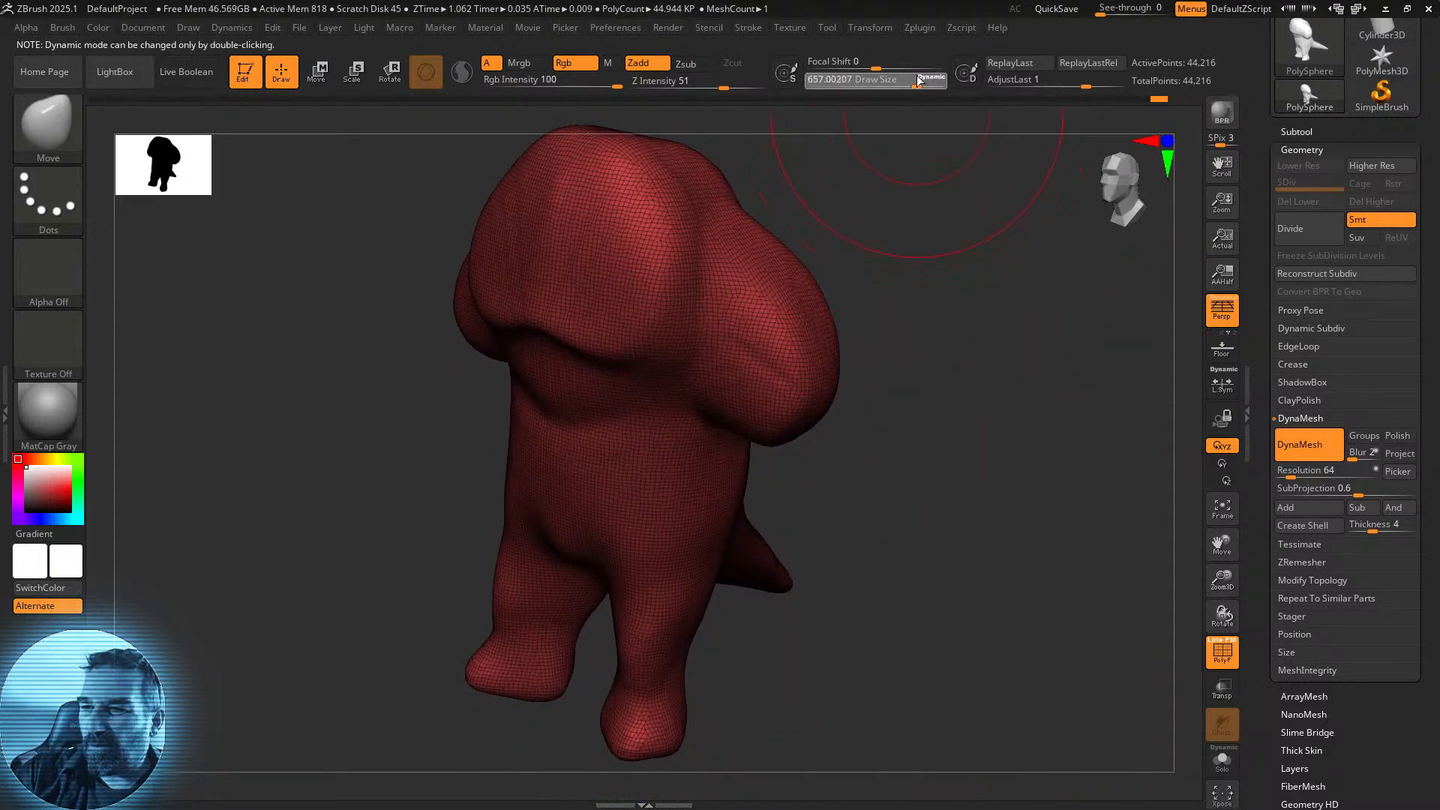
drag(889, 81, 882, 81)
key(ctrl)
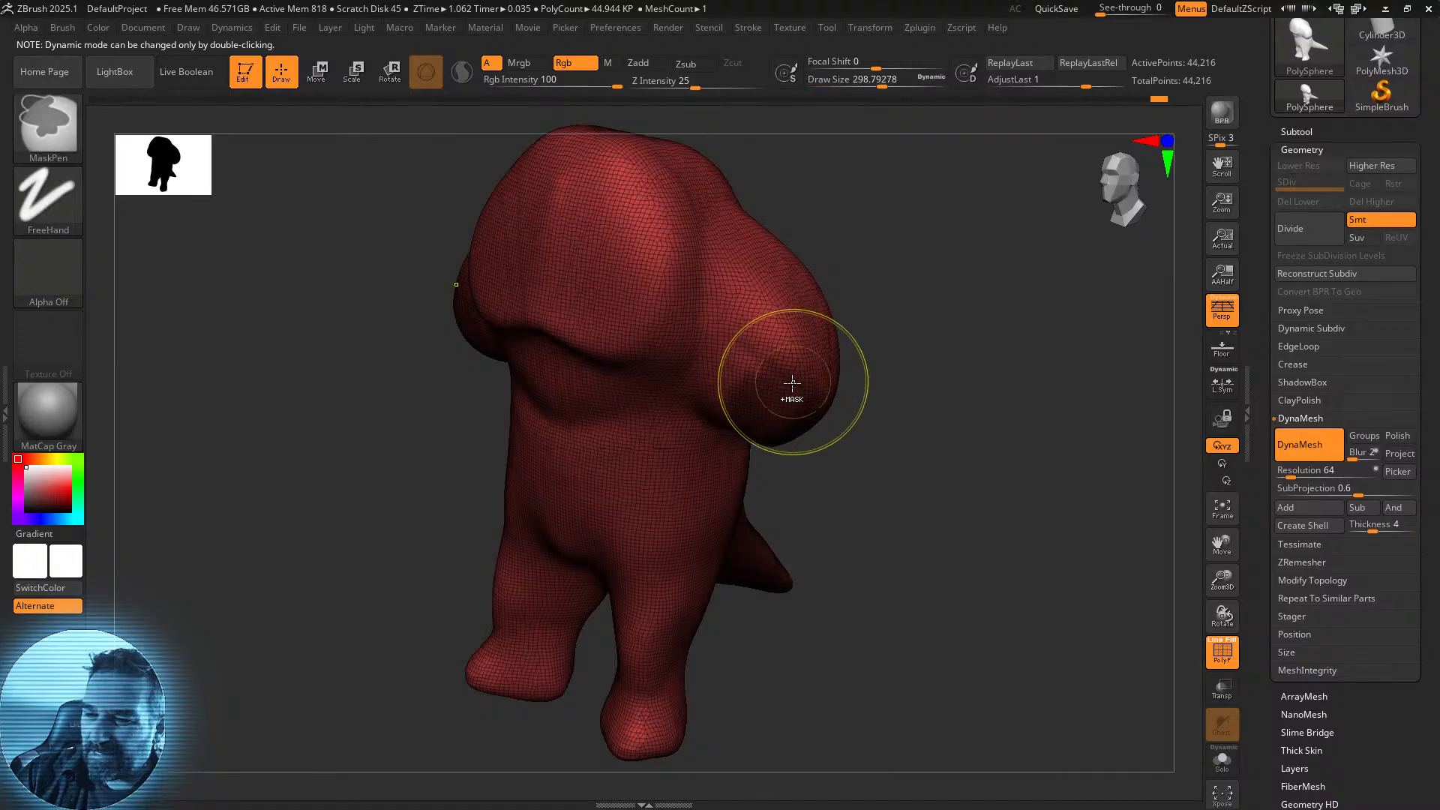
mouse_move(934, 473)
mouse_down()
mouse_move(862, 469)
mouse_move(885, 422)
mouse_up()
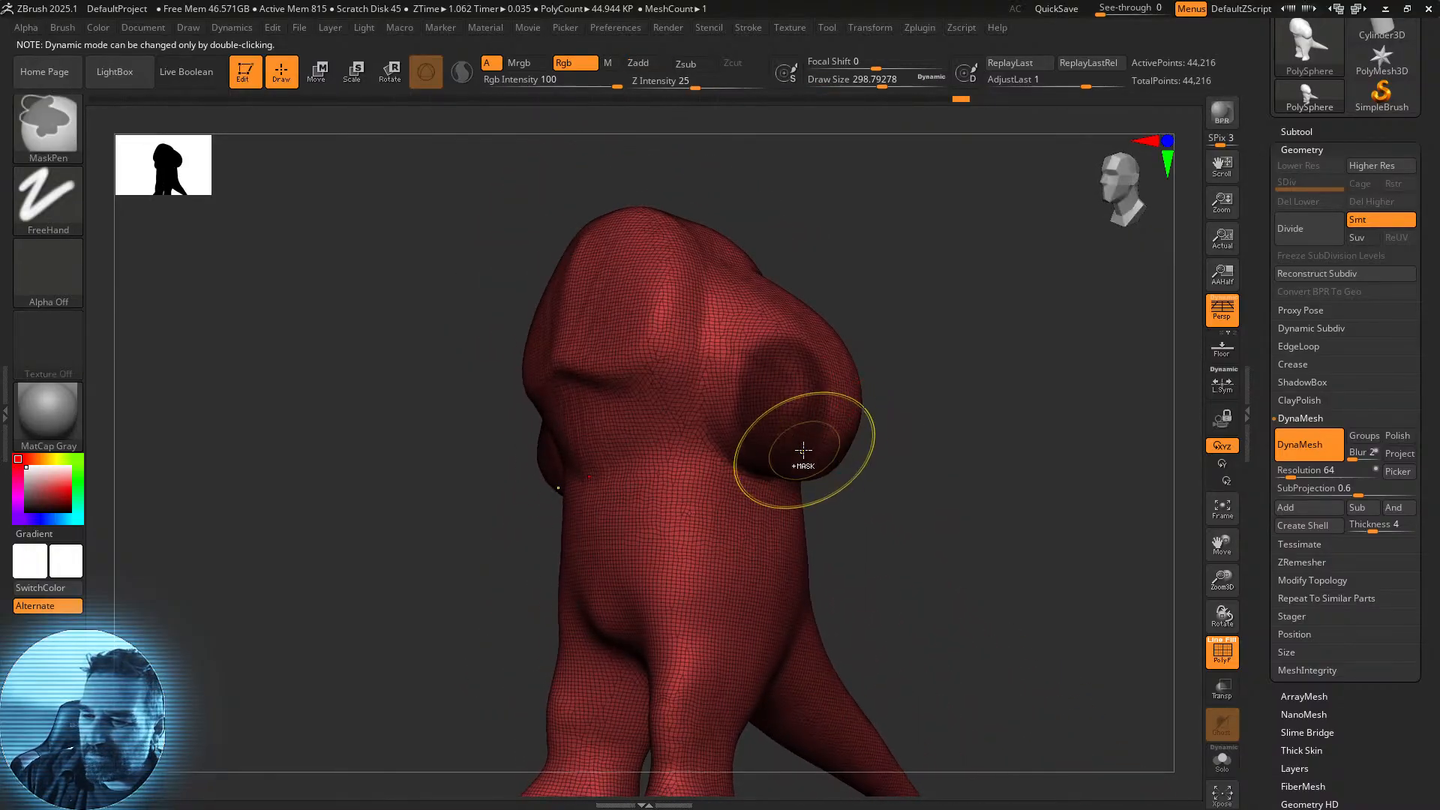
ctrl+drag(803, 450, 815, 404)
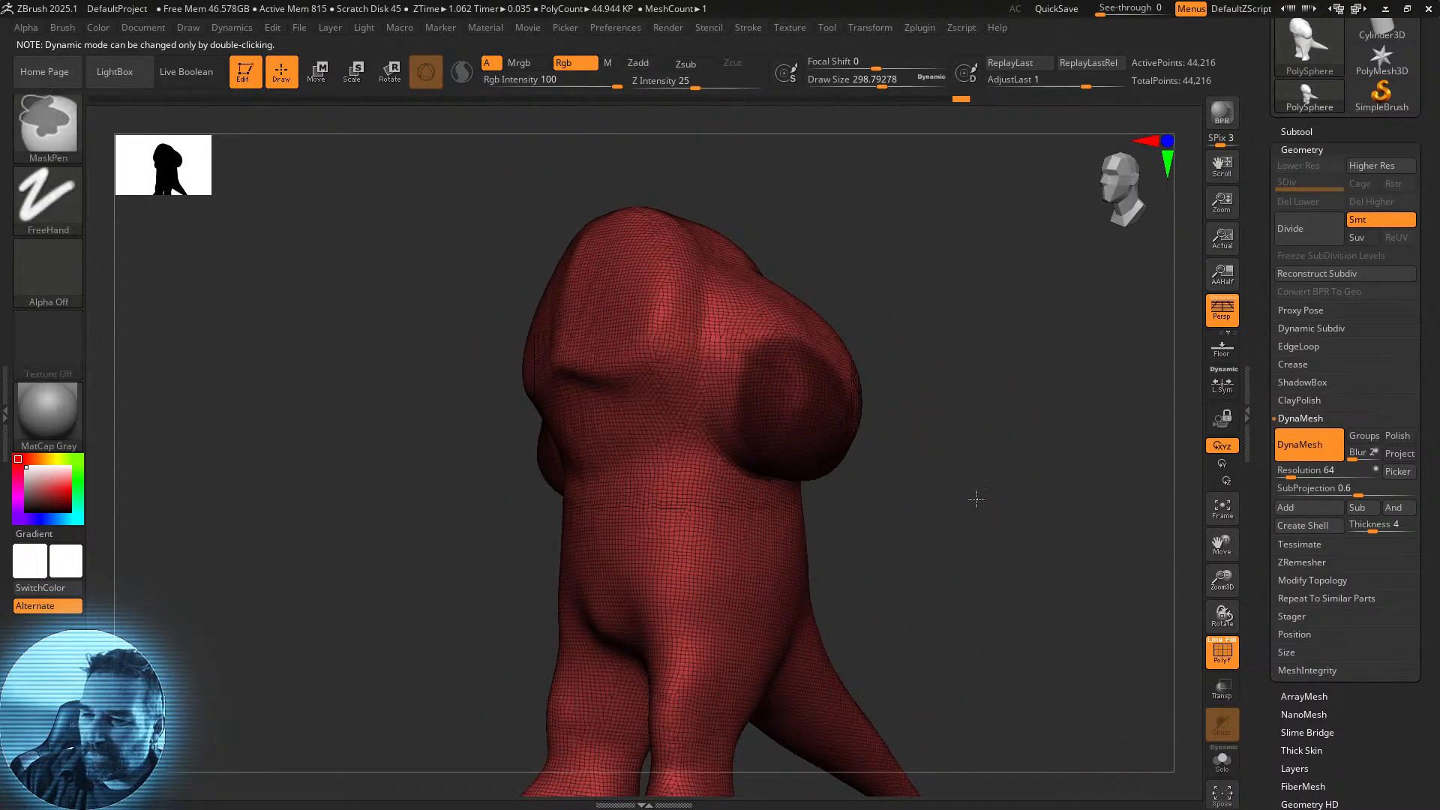
ctrl+click(973, 459)
drag(974, 457, 954, 538)
Hide the polyframe and stretch the unmasked arm end down and outward with the Move brush at draw size about 784.
drag(890, 87, 927, 87)
click(1216, 654)
mouse_move(1102, 585)
mouse_down()
mouse_move(948, 498)
mouse_move(987, 466)
mouse_move(952, 505)
mouse_move(926, 484)
mouse_up()
mouse_move(787, 410)
mouse_down()
mouse_move(745, 575)
mouse_move(923, 586)
mouse_move(909, 574)
mouse_up()
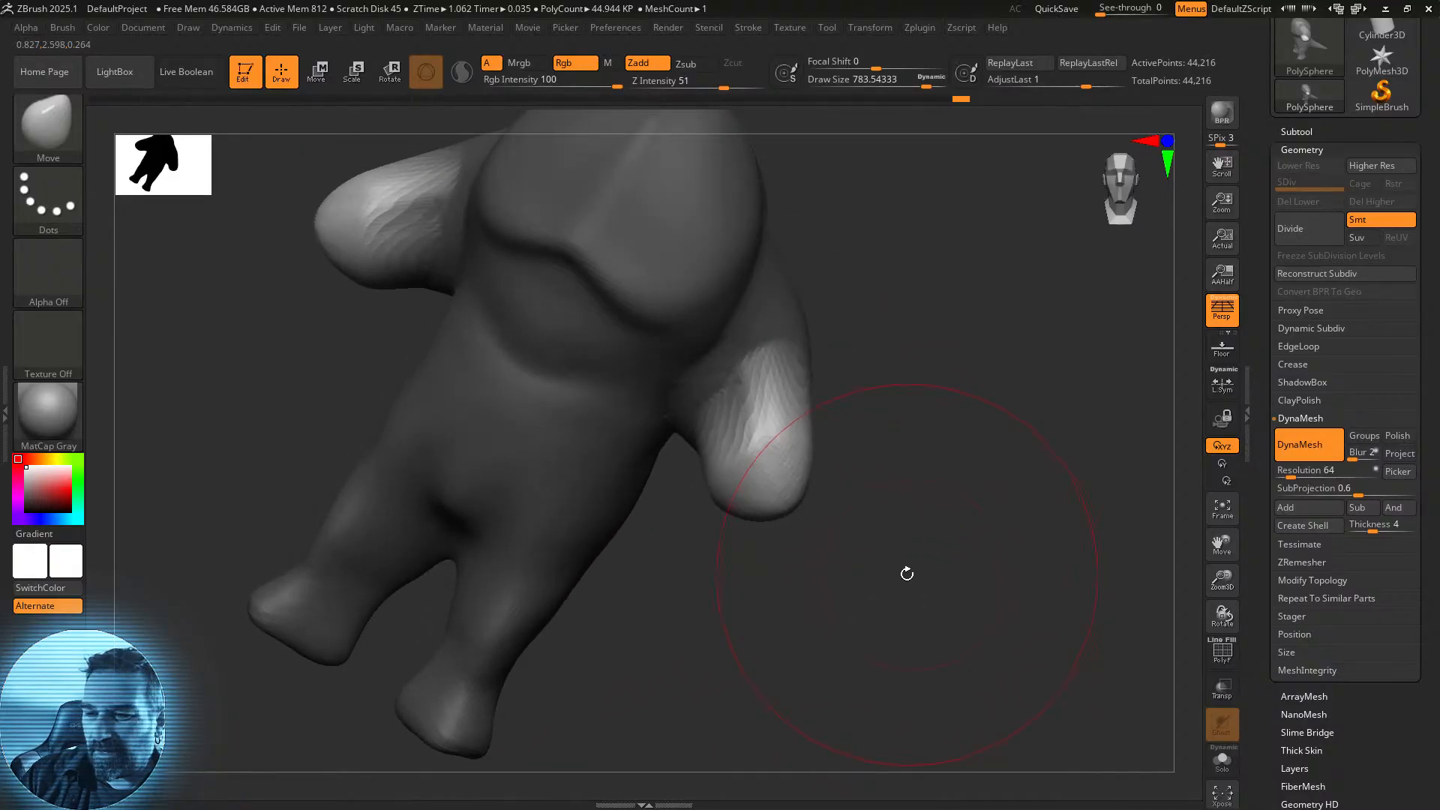
mouse_move(757, 484)
mouse_down()
mouse_move(788, 562)
mouse_move(800, 556)
mouse_up()
drag(967, 589, 865, 573)
mouse_move(769, 599)
mouse_down()
mouse_move(780, 652)
mouse_move(838, 678)
mouse_move(896, 658)
mouse_move(903, 590)
mouse_move(993, 578)
mouse_move(932, 592)
mouse_up()
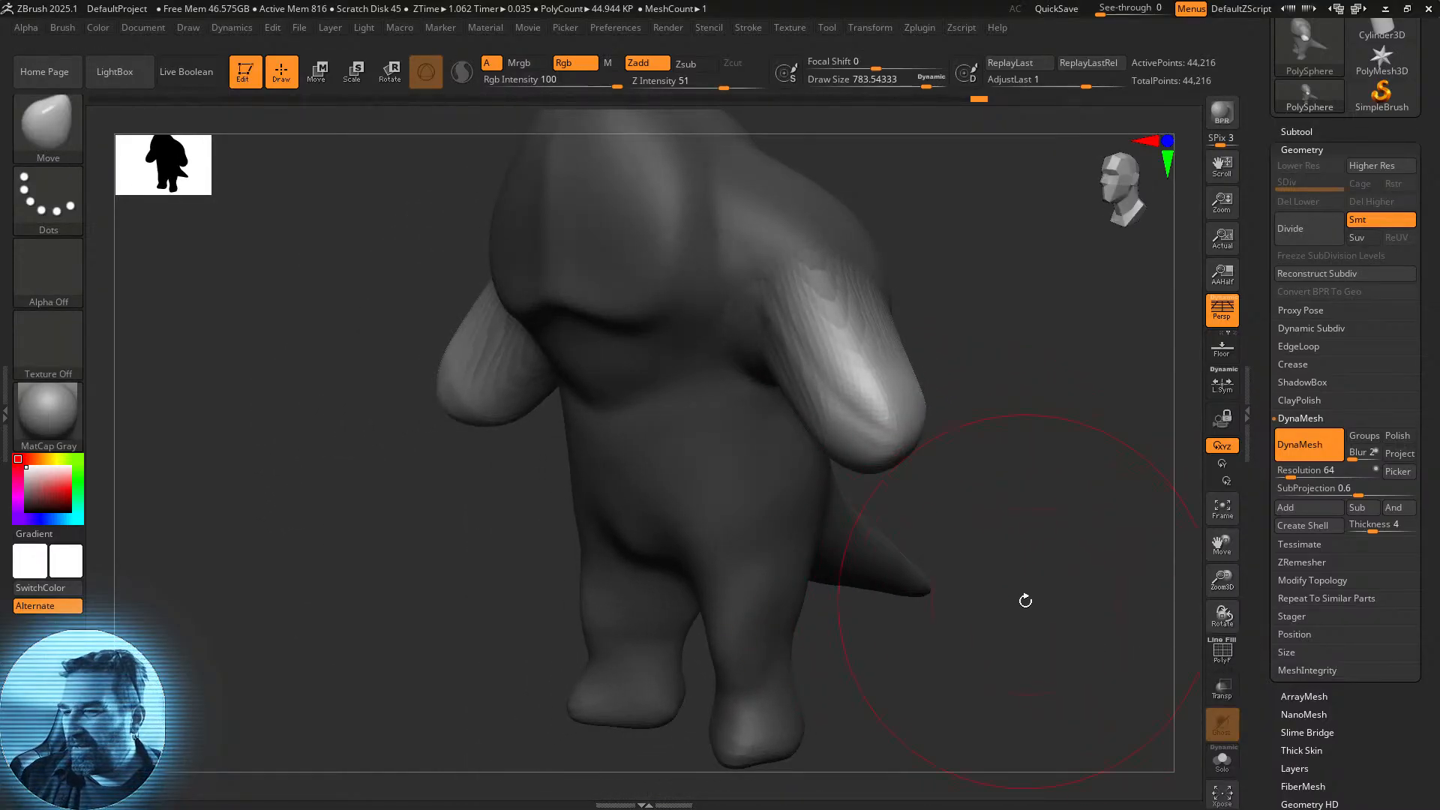
drag(1025, 600, 977, 592)
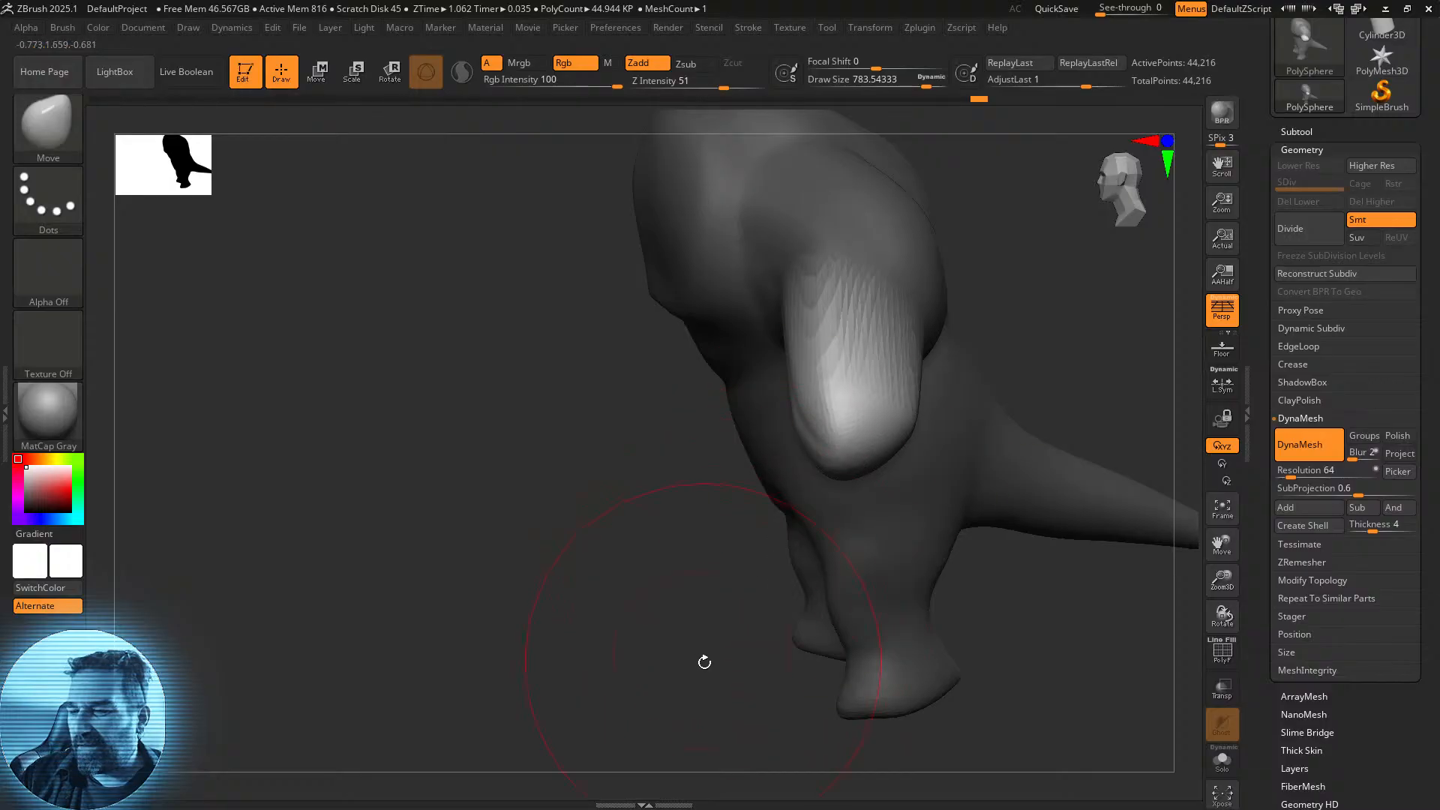
drag(704, 661, 942, 637)
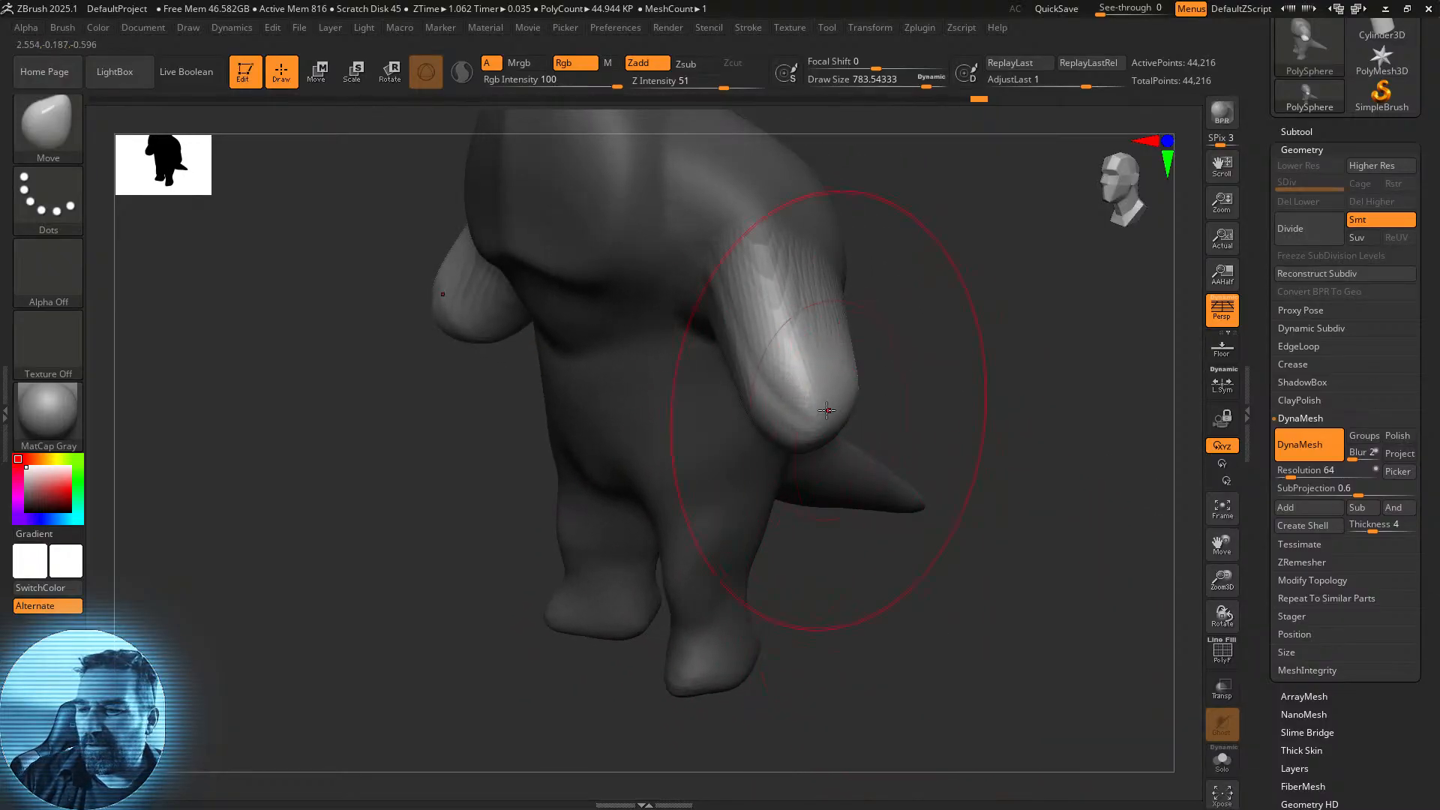
Smooth the stretched upper arm, and mask everything except the lower end of the arm at draw size about 324.
key(shift)
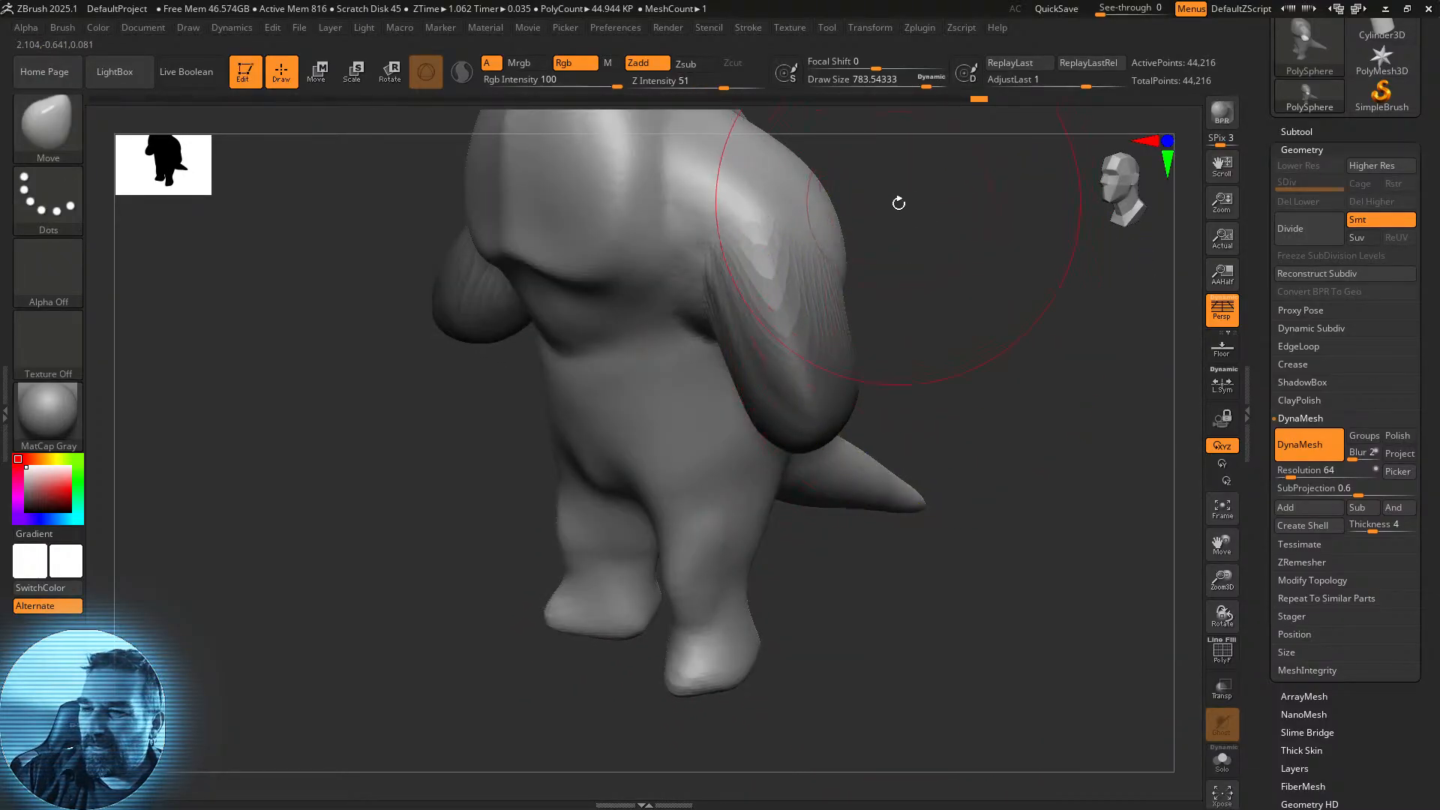
shift+drag(898, 195, 1045, 386)
drag(926, 77, 884, 77)
shift+drag(772, 380, 825, 465)
mouse_move(960, 389)
mouse_down()
mouse_move(991, 365)
mouse_move(1006, 318)
mouse_move(952, 321)
mouse_move(965, 393)
mouse_move(1032, 344)
mouse_up()
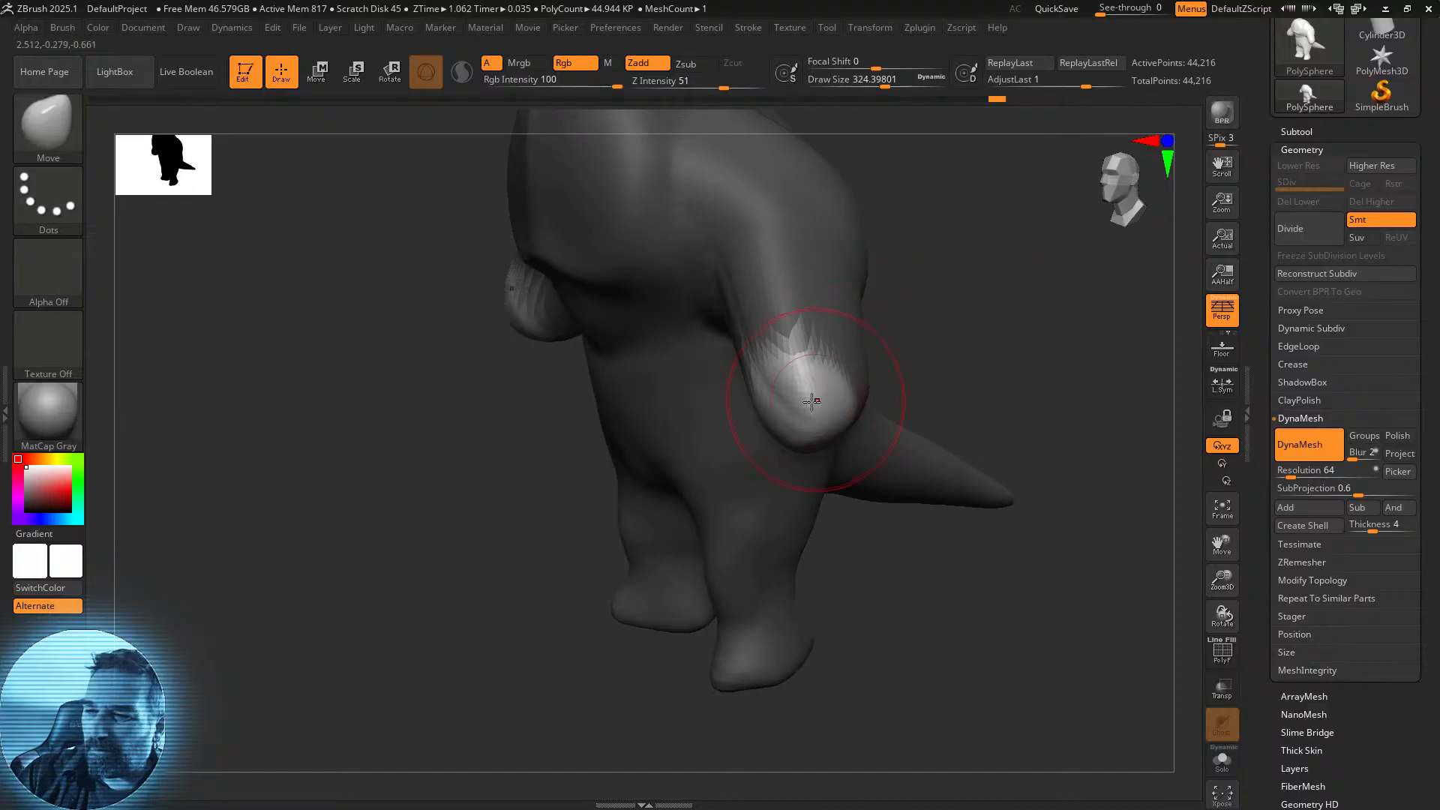
Pull the unmasked arm end down and forward into a forearm with the Move brush at draw size about 576.
drag(886, 79, 908, 78)
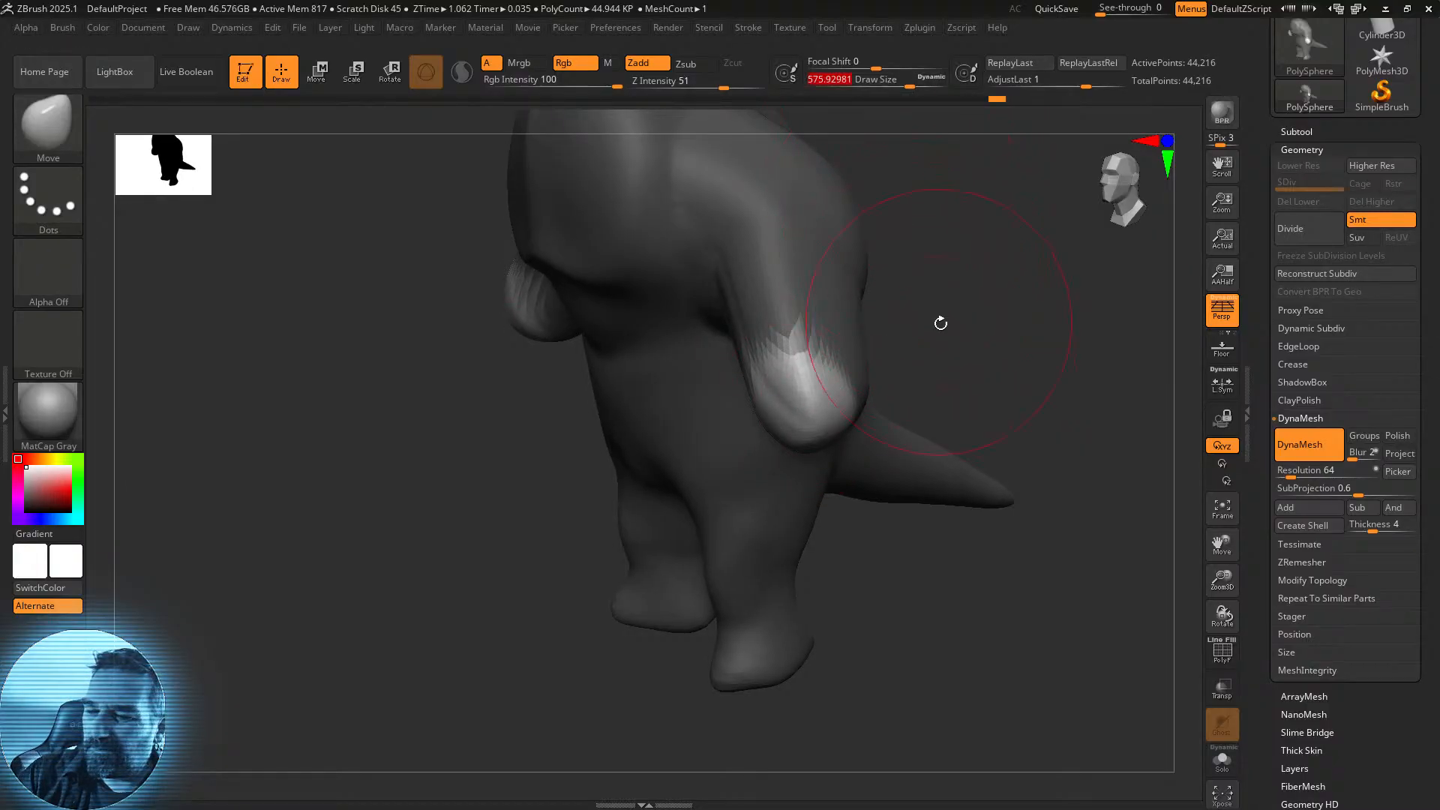
drag(942, 322, 920, 371)
mouse_move(789, 417)
mouse_down()
mouse_move(757, 360)
mouse_move(682, 517)
mouse_move(742, 525)
mouse_up()
drag(860, 553, 924, 505)
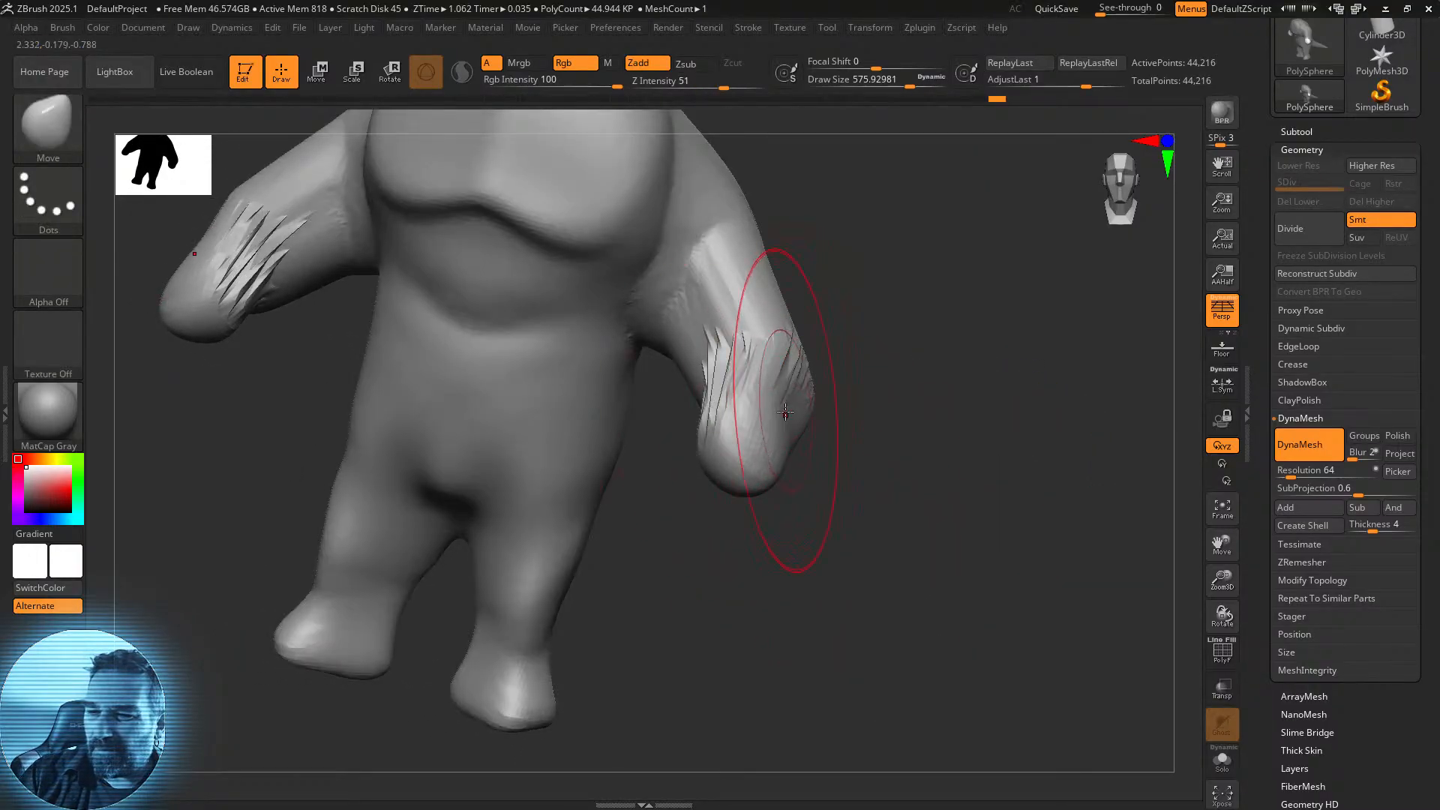
Smooth and remesh the stretched forearms with DynaMesh, and adjust their ends with the Move brush.
mouse_move(740, 360)
shift+mouse_down()
mouse_move(726, 392)
mouse_move(755, 395)
shift+mouse_up()
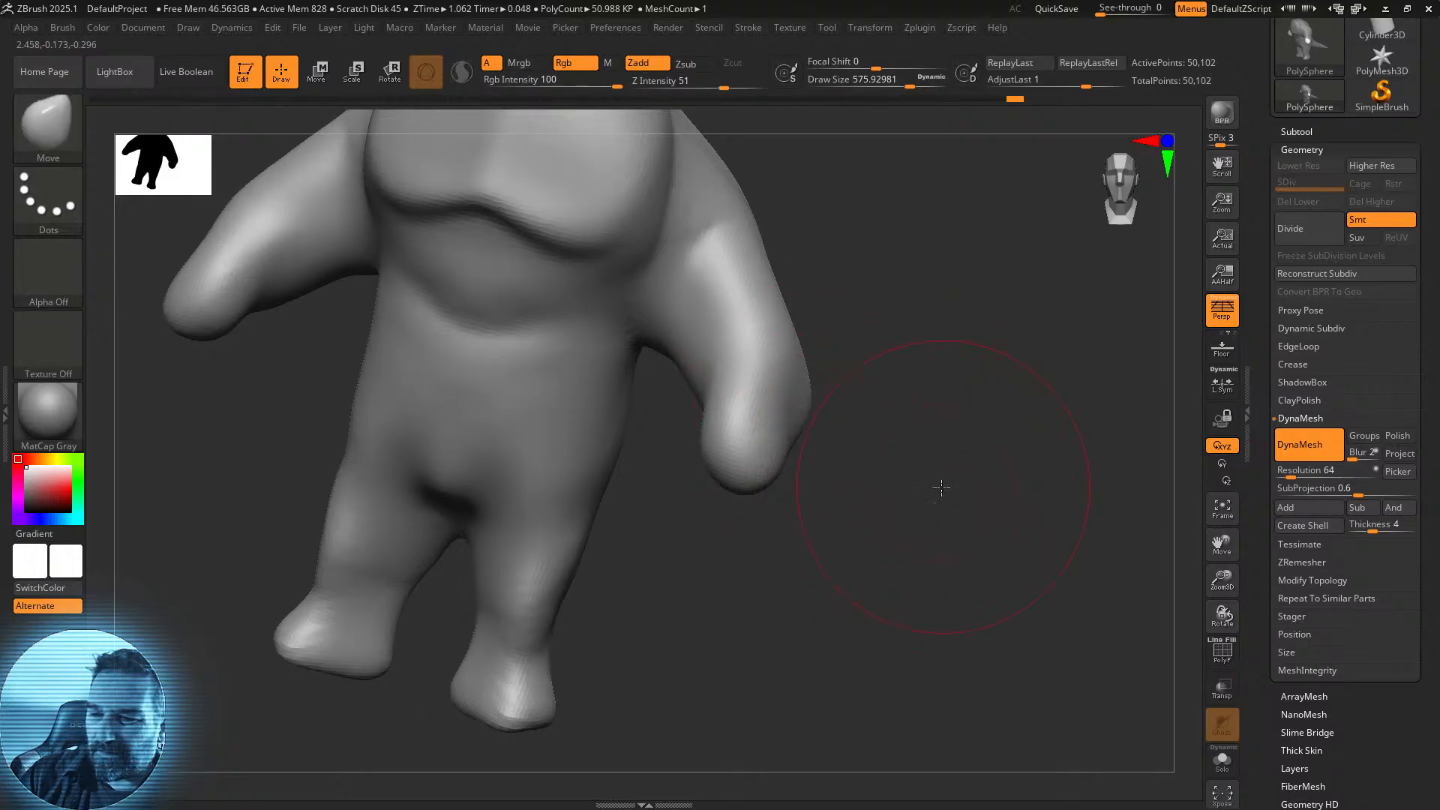
drag(942, 482, 860, 483)
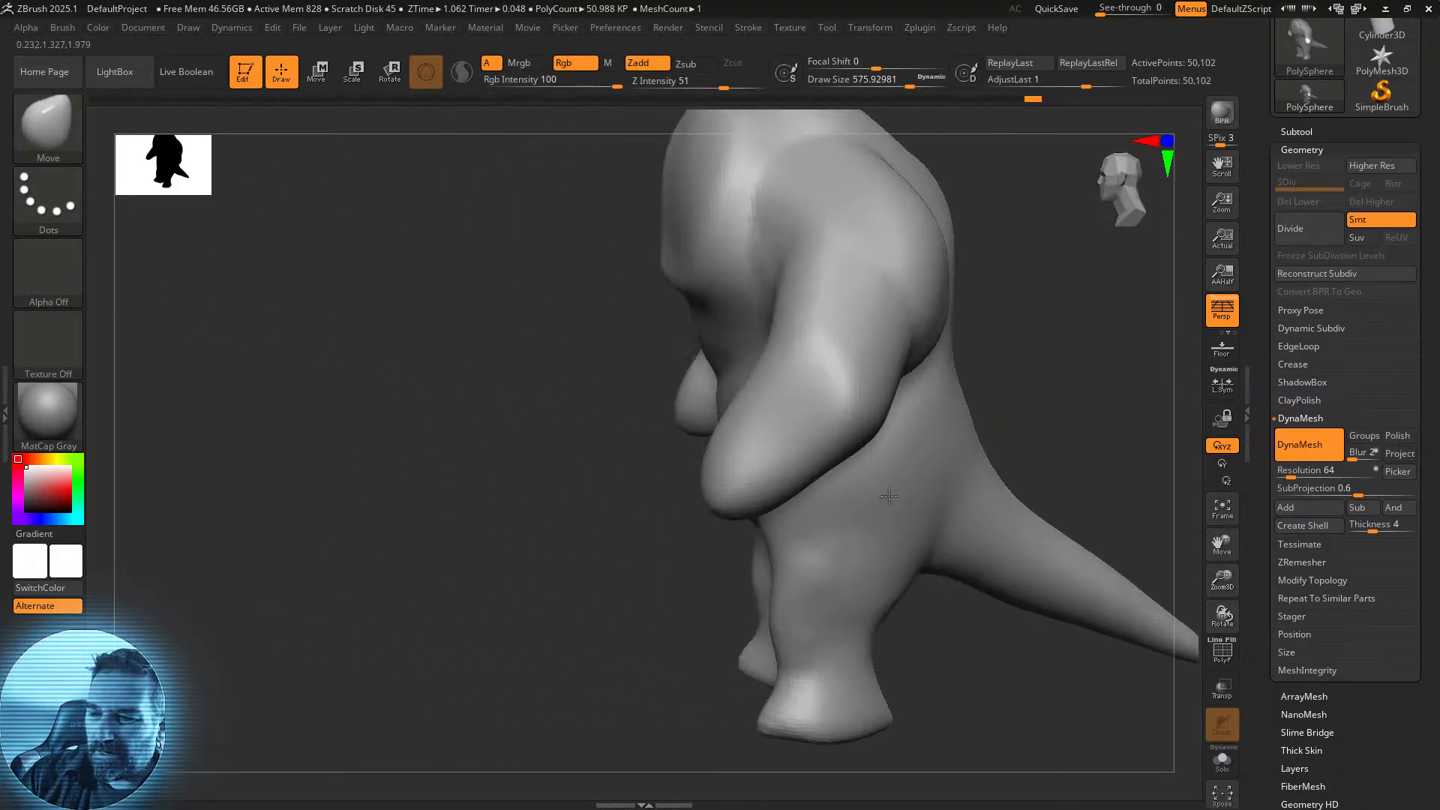
drag(888, 497, 933, 443)
drag(846, 452, 830, 431)
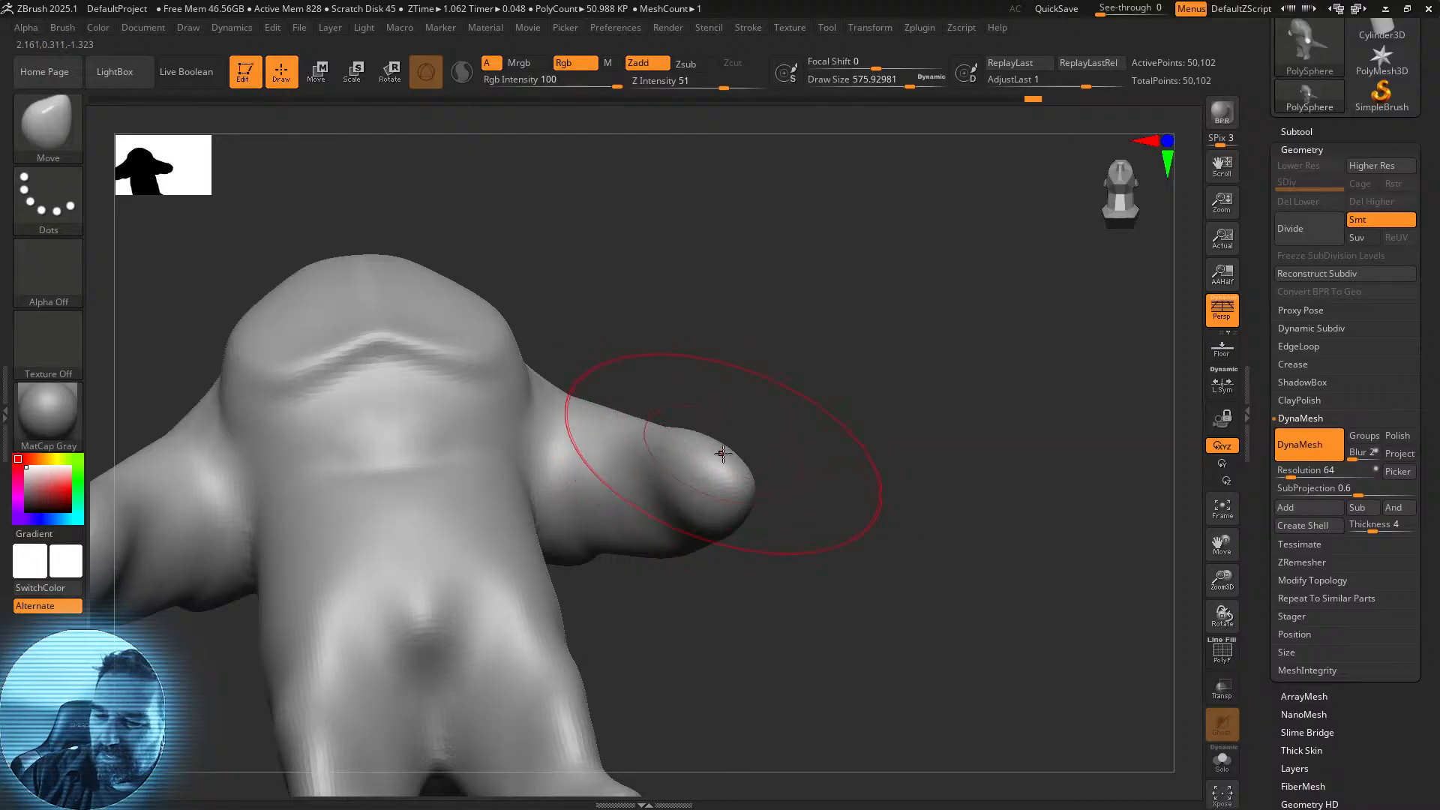
mouse_move(839, 427)
mouse_down()
mouse_move(867, 536)
mouse_move(916, 524)
mouse_move(945, 575)
mouse_move(1017, 555)
mouse_move(1019, 572)
mouse_move(923, 605)
mouse_up()
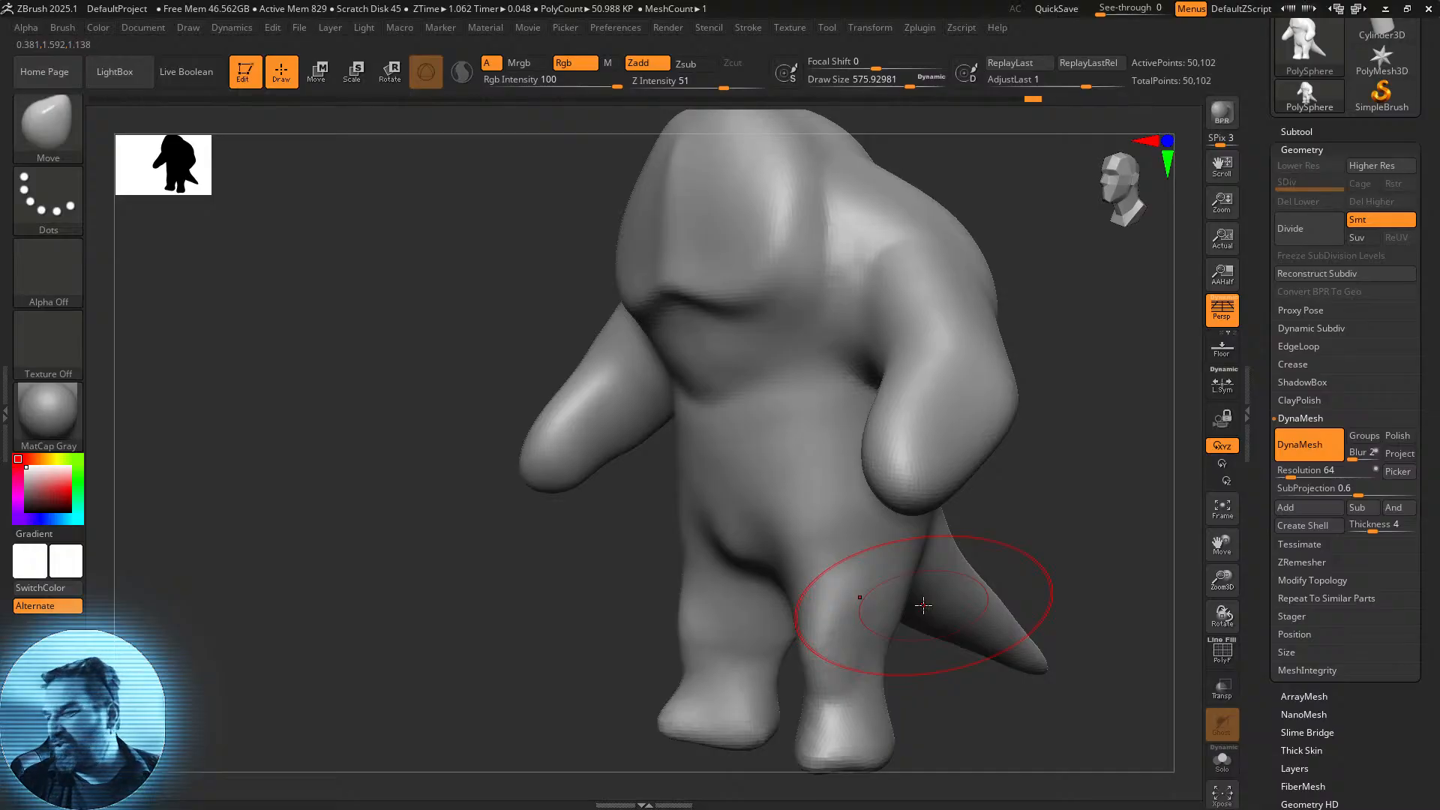
Smooth the side of the head and pull the face forward into a snout with the Move brush.
drag(1207, 588, 936, 543)
drag(824, 569, 719, 588)
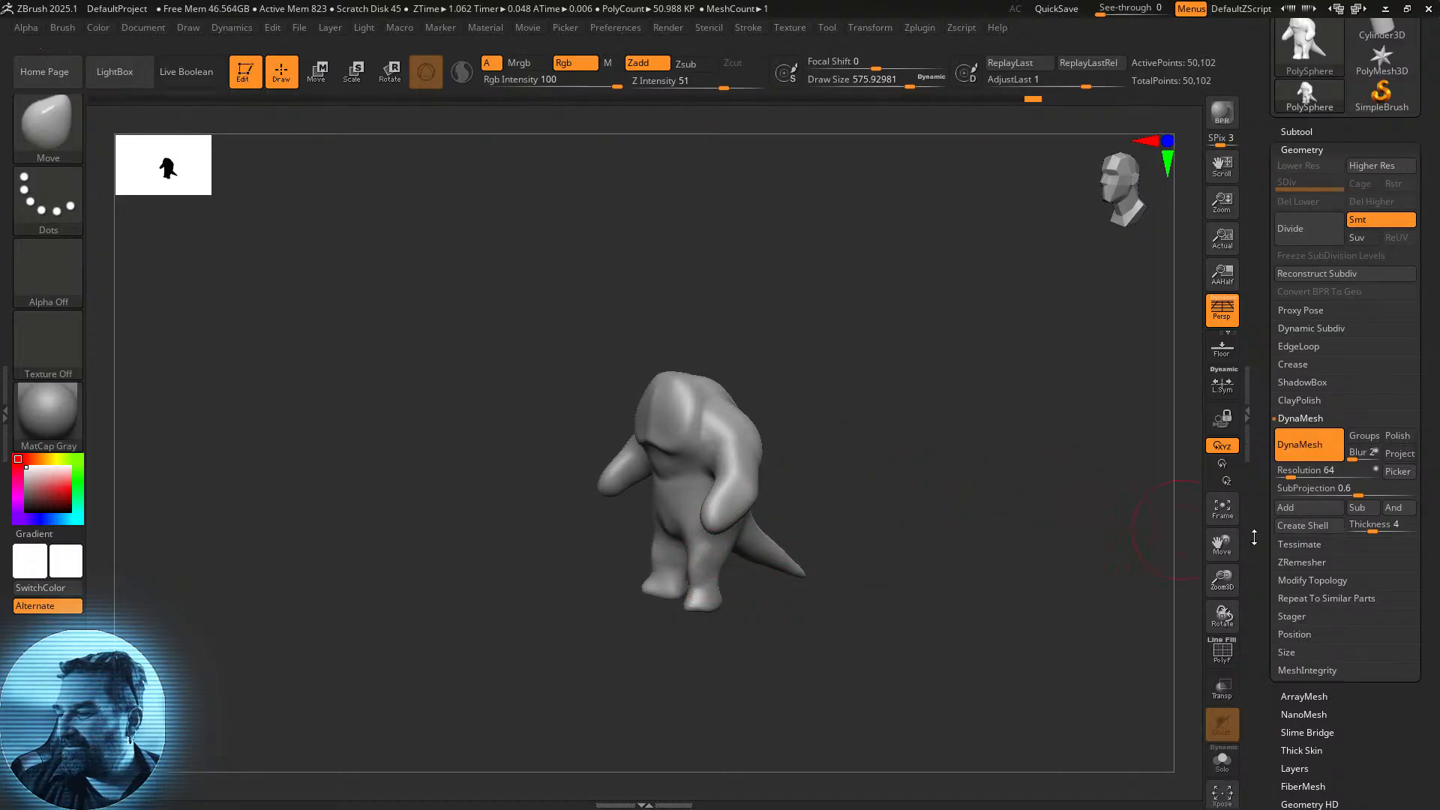
drag(1220, 543, 1222, 532)
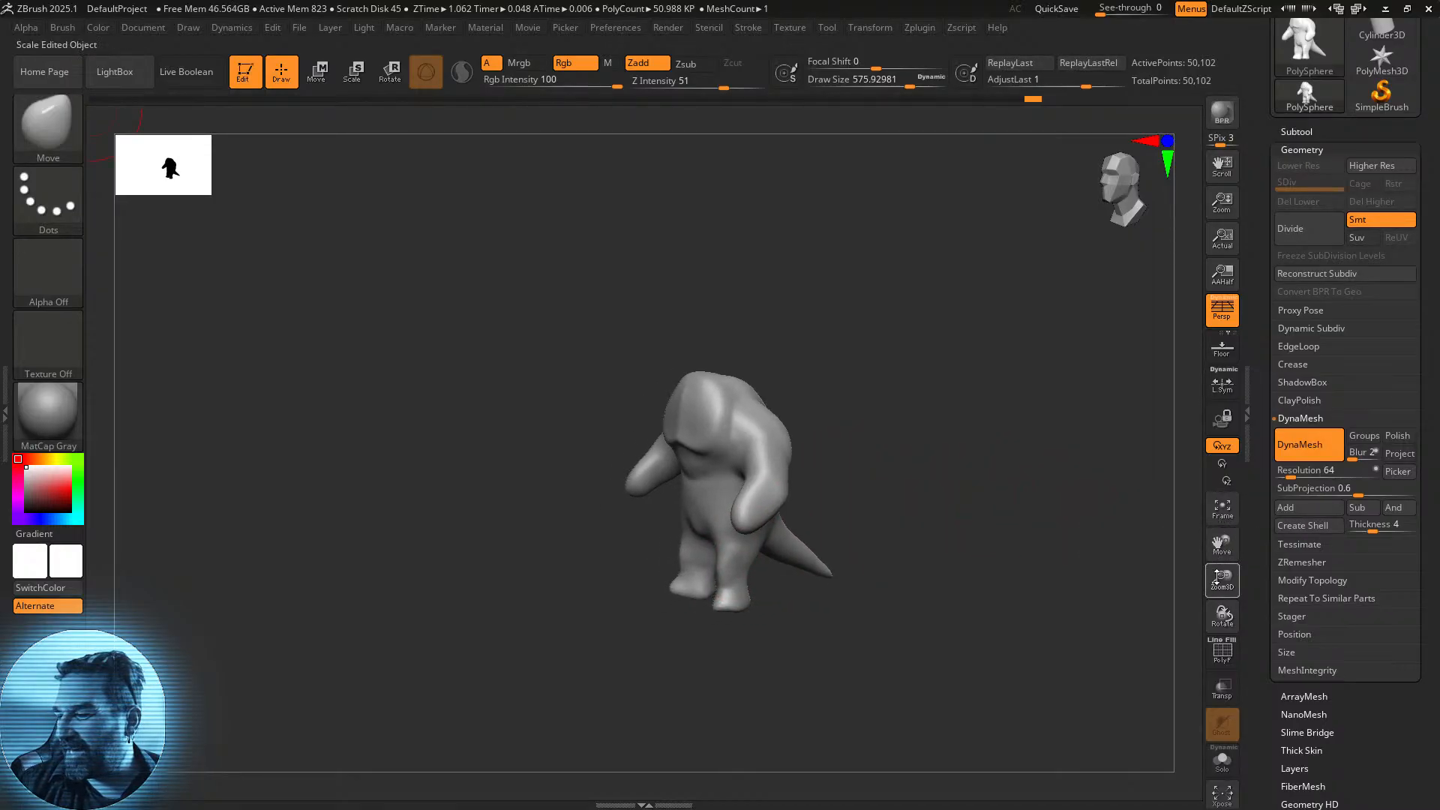
drag(1219, 586, 1219, 637)
alt+drag(1086, 501, 1066, 575)
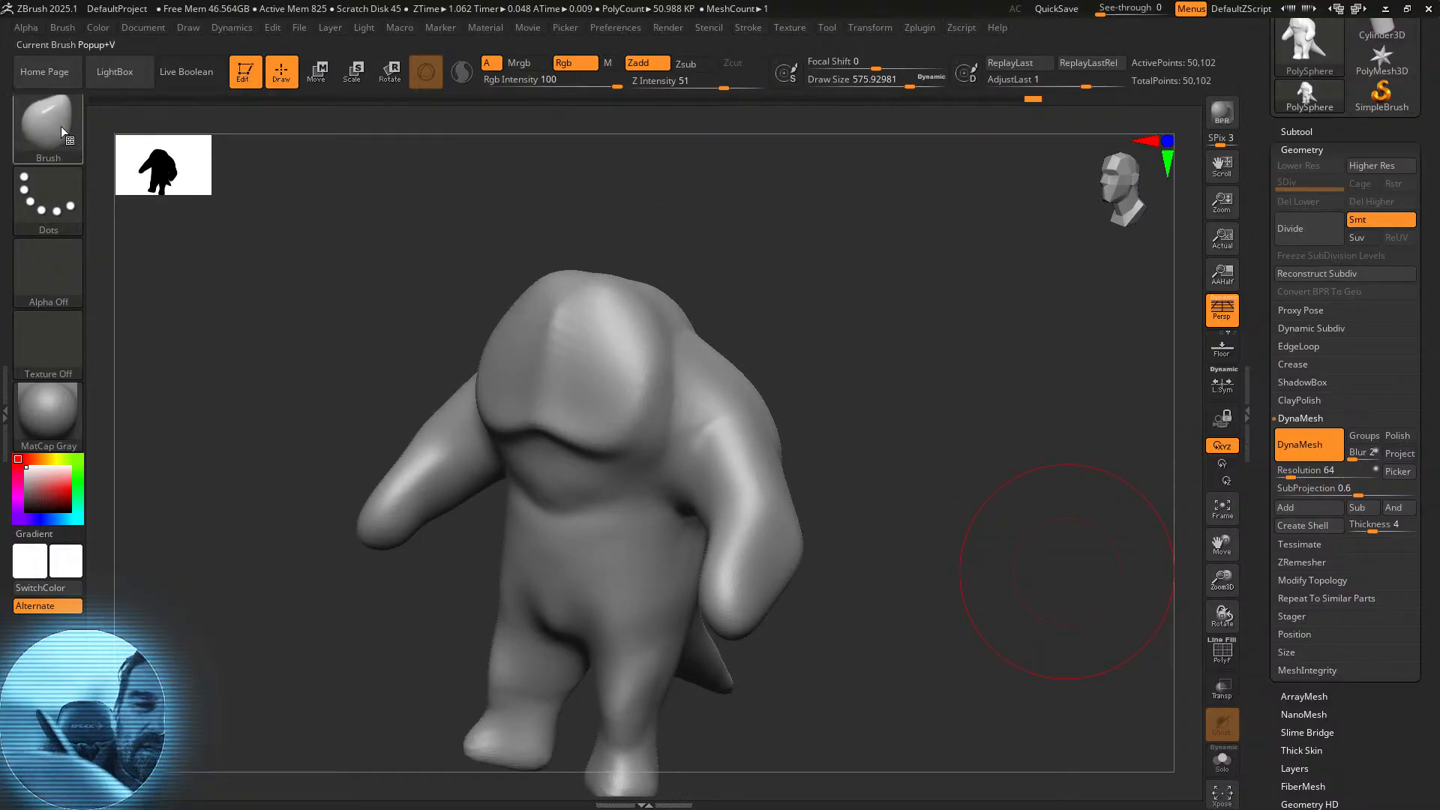
drag(867, 329, 839, 330)
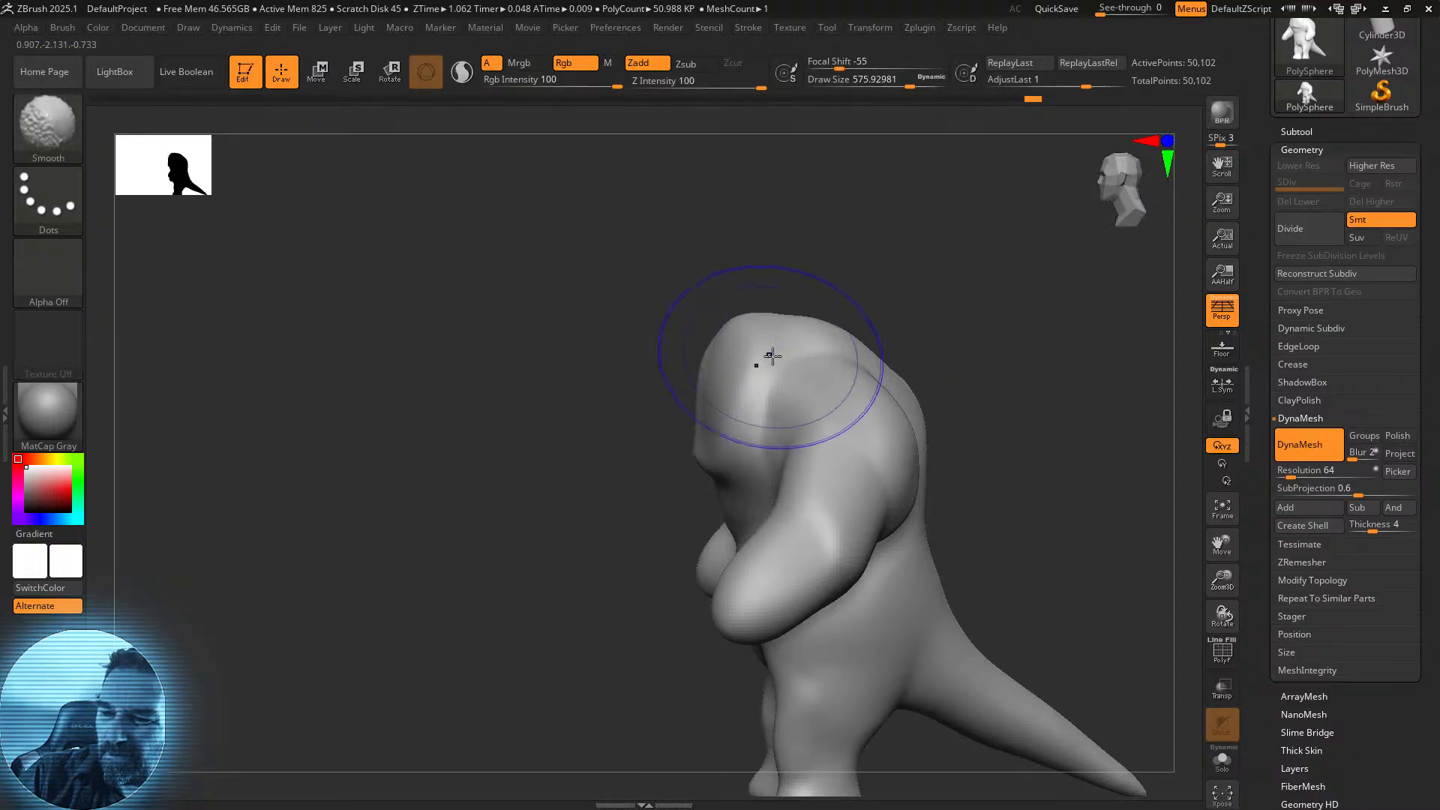
drag(700, 408, 654, 422)
drag(701, 369, 677, 384)
mouse_move(657, 459)
mouse_down()
mouse_move(649, 479)
mouse_move(621, 460)
mouse_up()
Push down the top of the head with the Move brush so it slopes from the back toward the snout.
drag(496, 670, 589, 669)
alt+drag(861, 438, 823, 688)
right_drag(822, 688, 698, 585)
drag(929, 297, 908, 255)
drag(809, 265, 780, 295)
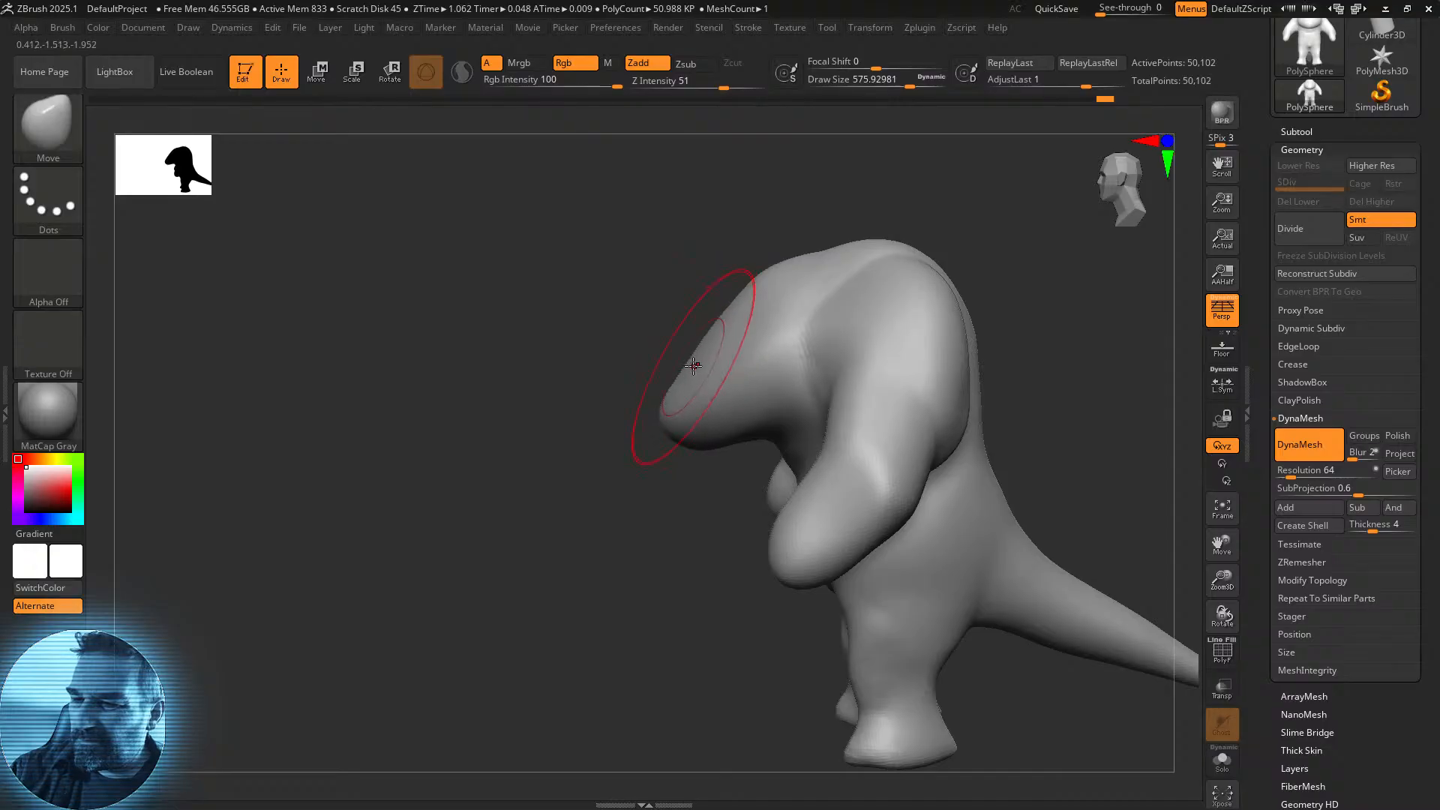
Narrow the sides of the snout and refine its front edge with the Move brush in front view.
right_drag(723, 370, 1092, 357)
drag(747, 347, 730, 353)
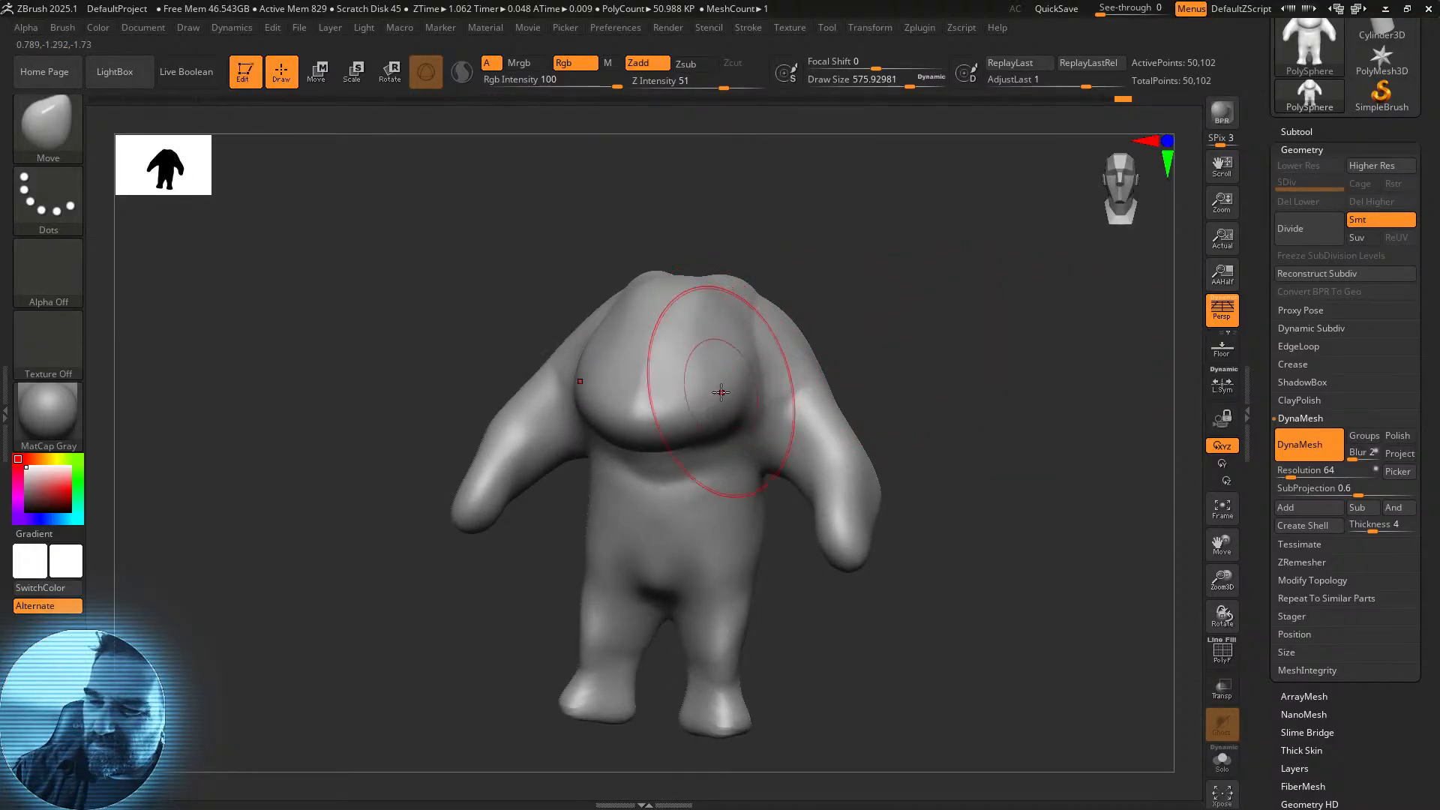
drag(694, 423, 696, 420)
mouse_move(909, 328)
shift+mouse_down()
mouse_move(1002, 367)
mouse_move(928, 412)
shift+mouse_up()
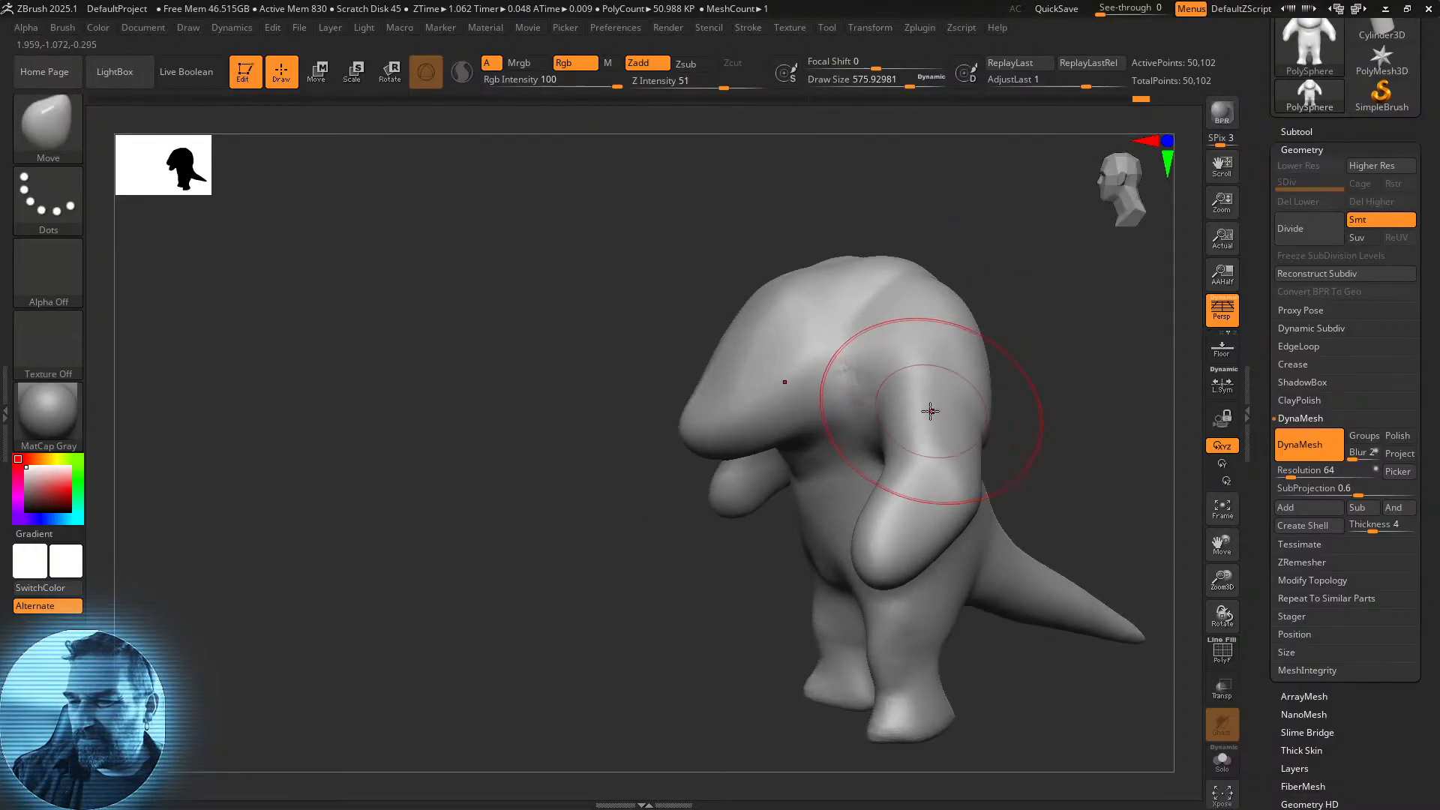
Build up clay on the shoulder with the ClayBuildup brush at draw size about 280.
click(50, 124)
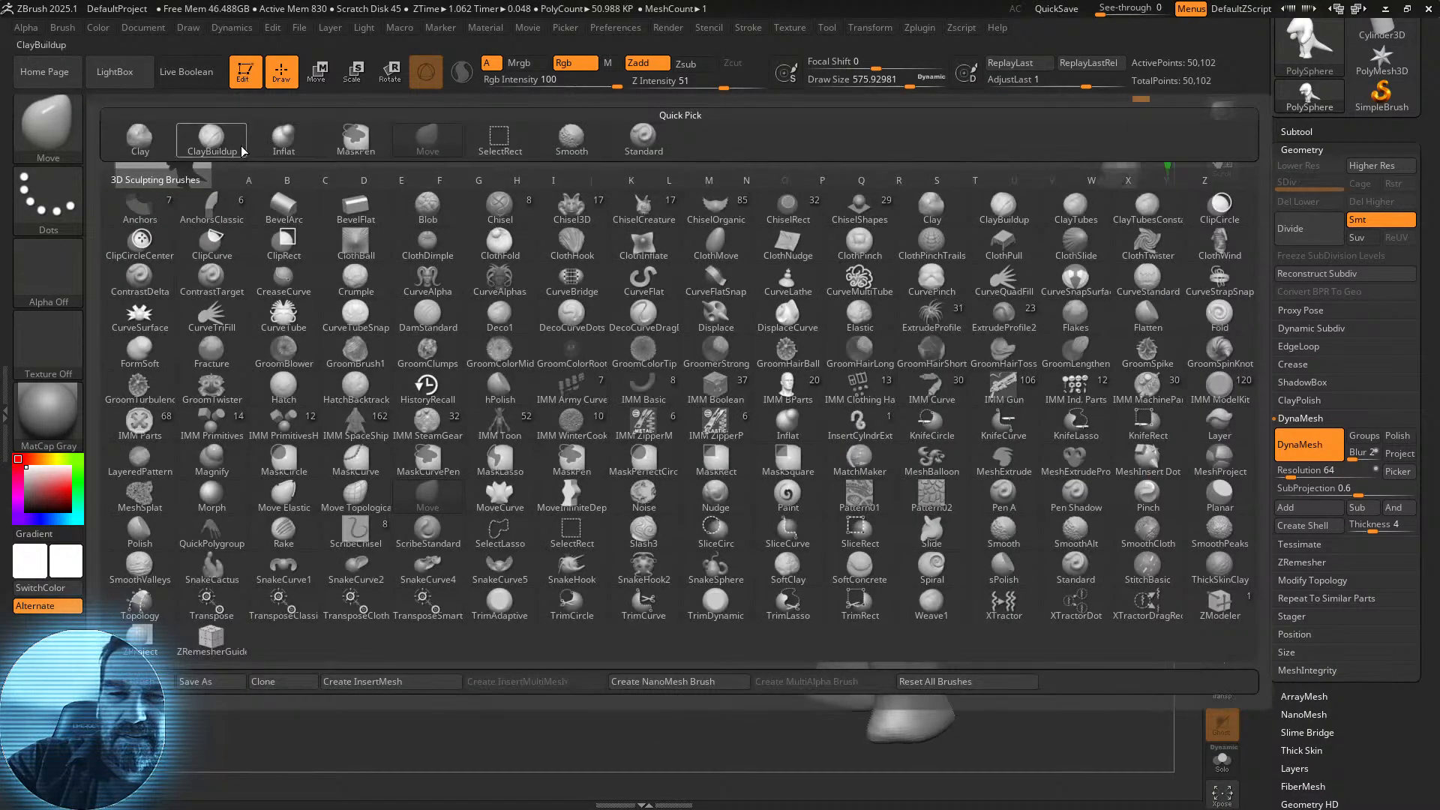
click(222, 136)
drag(912, 82, 879, 80)
drag(1082, 311, 874, 334)
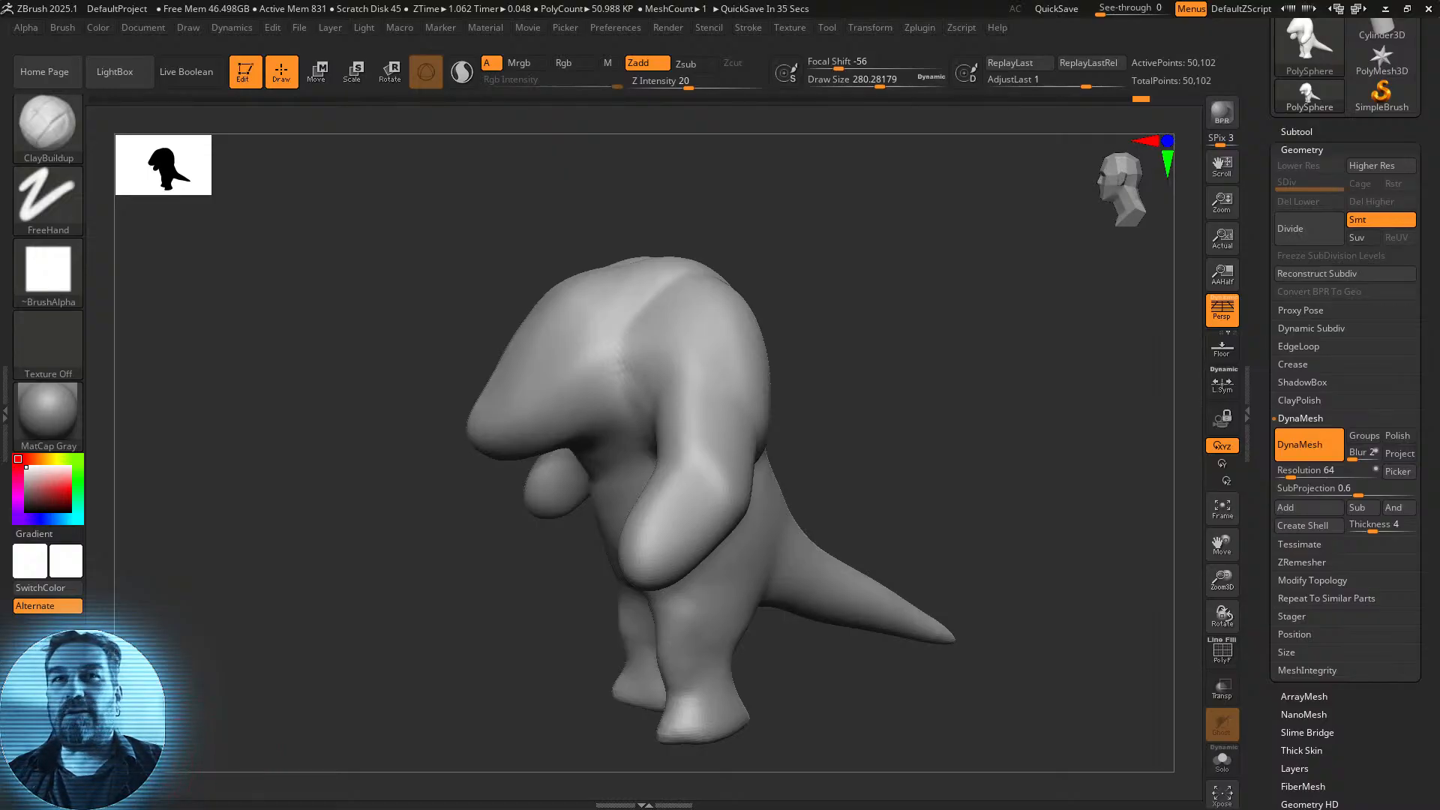
drag(860, 341, 884, 379)
drag(665, 326, 711, 301)
drag(678, 357, 727, 353)
Build up volume on the tail, the tail base and the lower back with ClayBuildup strokes.
mouse_move(852, 322)
mouse_down()
mouse_move(795, 322)
mouse_move(813, 375)
mouse_up()
mouse_move(977, 352)
mouse_down()
mouse_move(1013, 395)
mouse_move(859, 342)
mouse_up()
mouse_move(798, 442)
mouse_down()
mouse_move(755, 460)
mouse_move(697, 390)
mouse_up()
drag(849, 383, 927, 405)
alt+drag(926, 404, 836, 391)
mouse_move(740, 435)
mouse_down()
mouse_move(772, 454)
mouse_move(697, 441)
mouse_move(677, 418)
mouse_move(756, 478)
mouse_move(839, 510)
mouse_up()
drag(883, 443, 897, 472)
mouse_move(761, 454)
mouse_down()
mouse_move(690, 409)
mouse_move(631, 317)
mouse_move(609, 379)
mouse_up()
Add ClayBuildup strokes along the upper and middle back, running from the shoulders toward the tail.
mouse_move(739, 251)
mouse_down()
mouse_move(663, 263)
mouse_move(626, 330)
mouse_up()
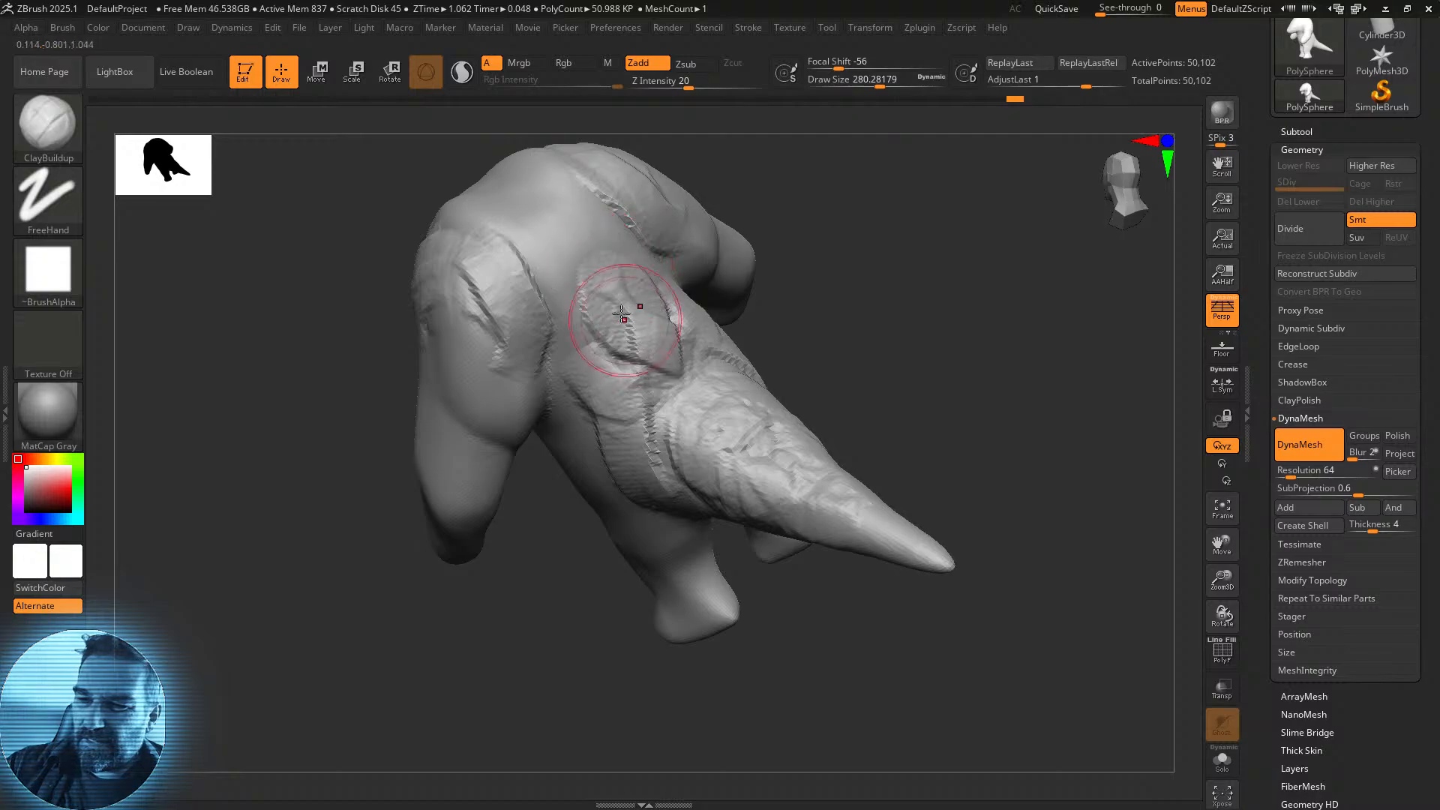
drag(525, 187, 619, 328)
drag(518, 230, 624, 334)
mouse_move(608, 263)
mouse_down()
mouse_move(696, 405)
mouse_move(686, 378)
mouse_up()
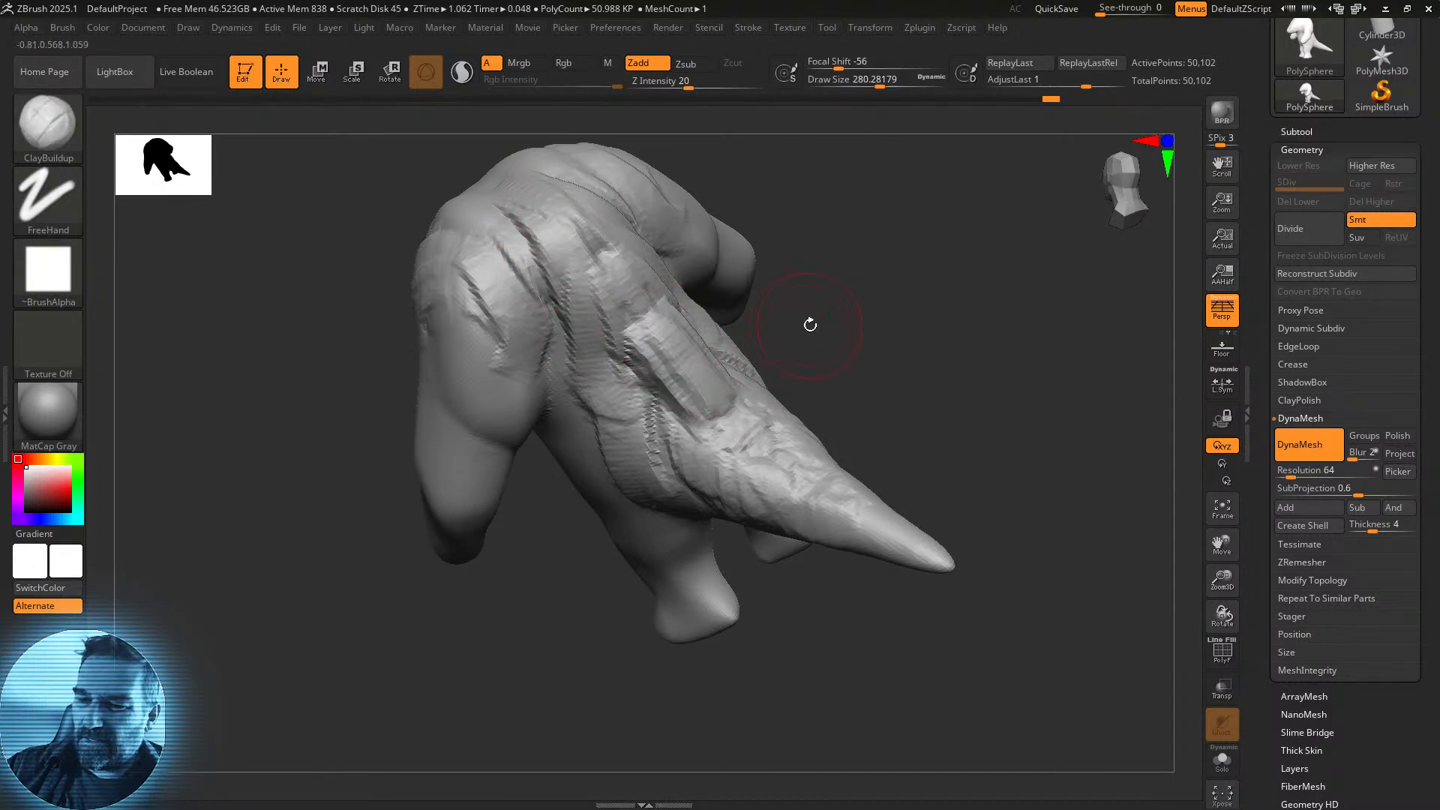
Smooth the clay strokes over the back, shoulders and top of the head.
drag(803, 323, 821, 272)
mouse_move(694, 373)
shift+mouse_down()
mouse_move(579, 322)
mouse_move(585, 277)
mouse_move(659, 330)
mouse_move(746, 504)
mouse_move(858, 475)
mouse_move(607, 363)
mouse_move(511, 293)
mouse_move(595, 437)
shift+mouse_up()
drag(795, 309, 926, 361)
mouse_move(565, 338)
shift+mouse_down()
mouse_move(578, 241)
mouse_move(627, 360)
mouse_move(660, 315)
shift+mouse_up()
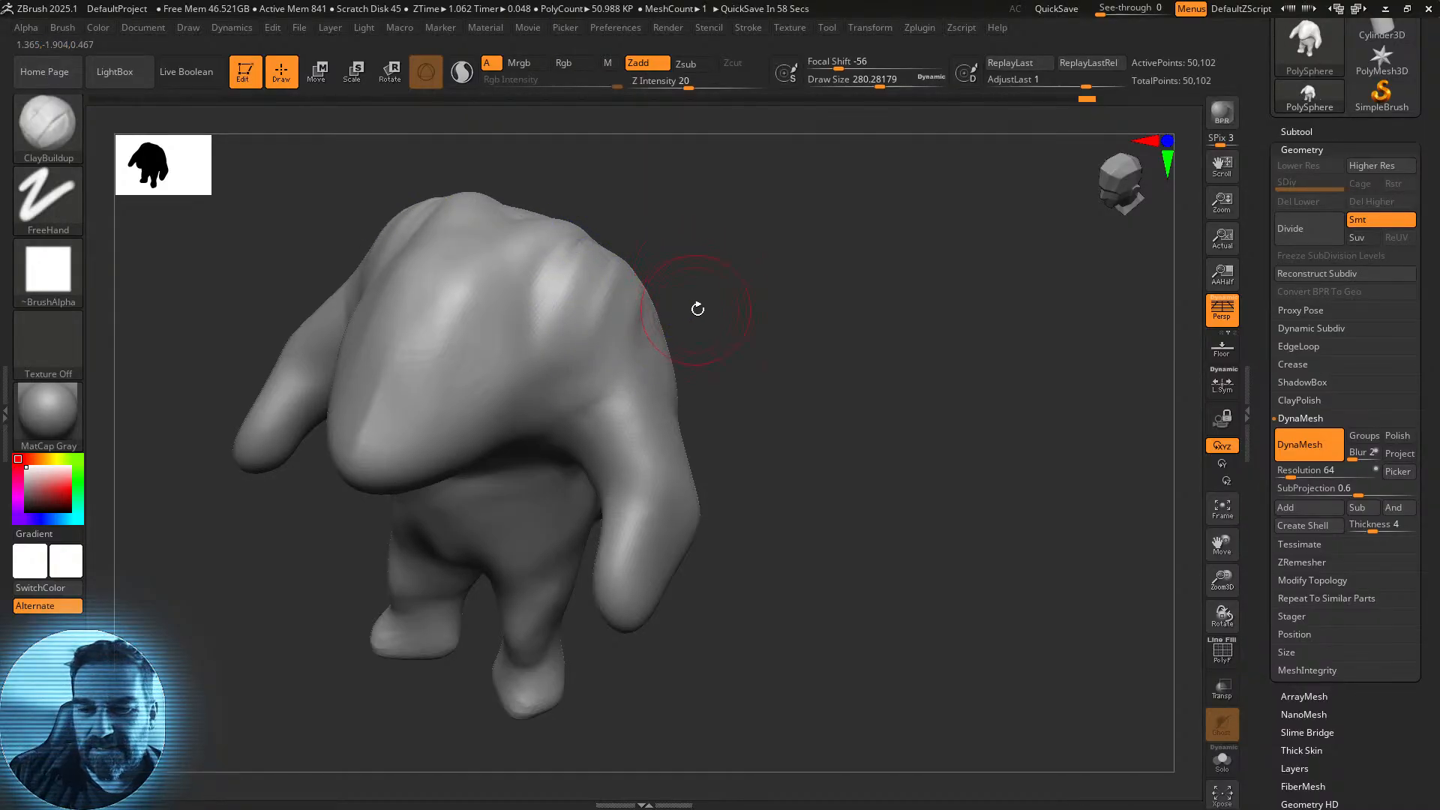
drag(718, 324, 717, 315)
shift+drag(363, 405, 481, 283)
mouse_move(762, 342)
mouse_down()
mouse_move(887, 434)
mouse_move(870, 405)
mouse_move(925, 395)
mouse_move(894, 364)
mouse_up()
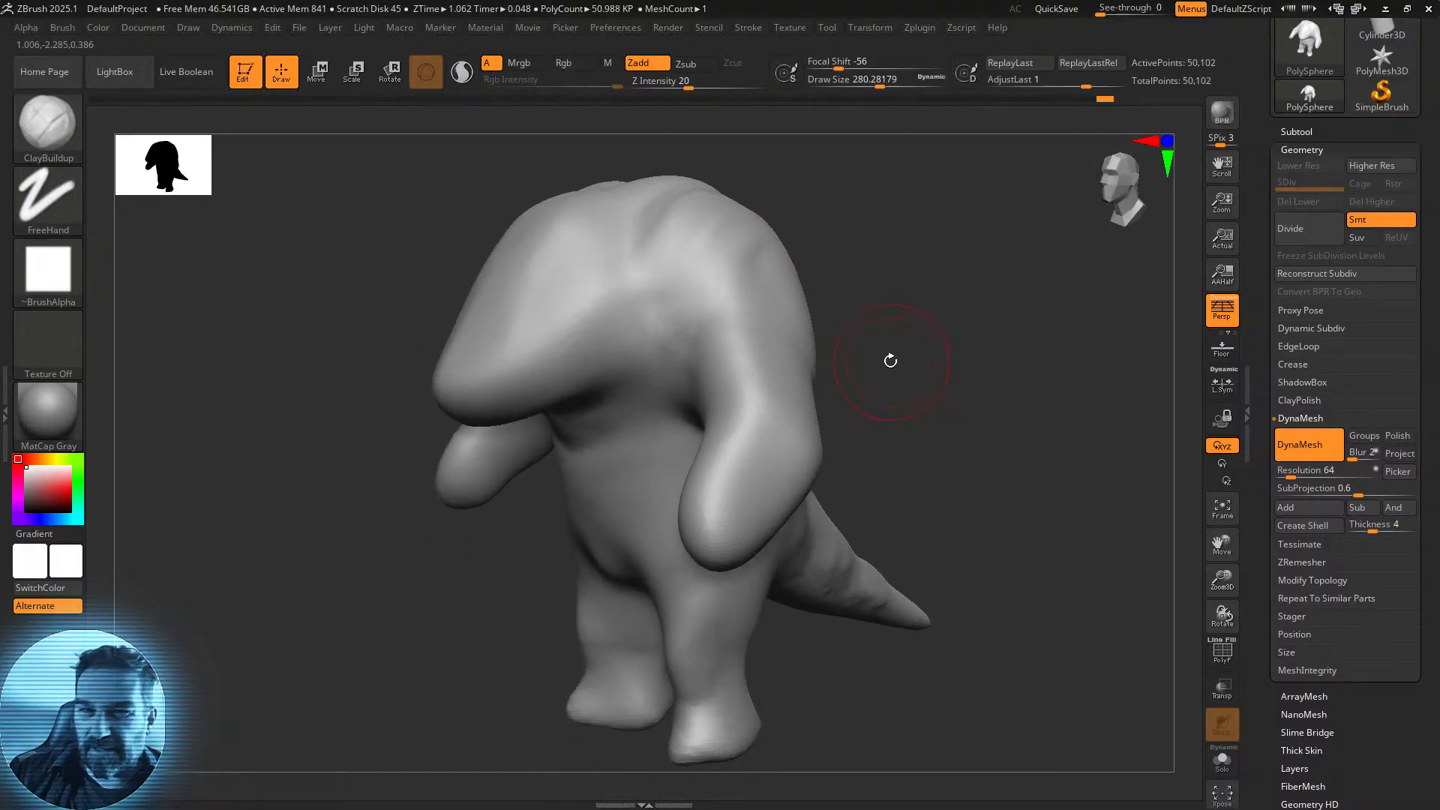
Carve creases around the elbows and along the armpits with the DamStandard brush at Z Intensity 33.
click(48, 123)
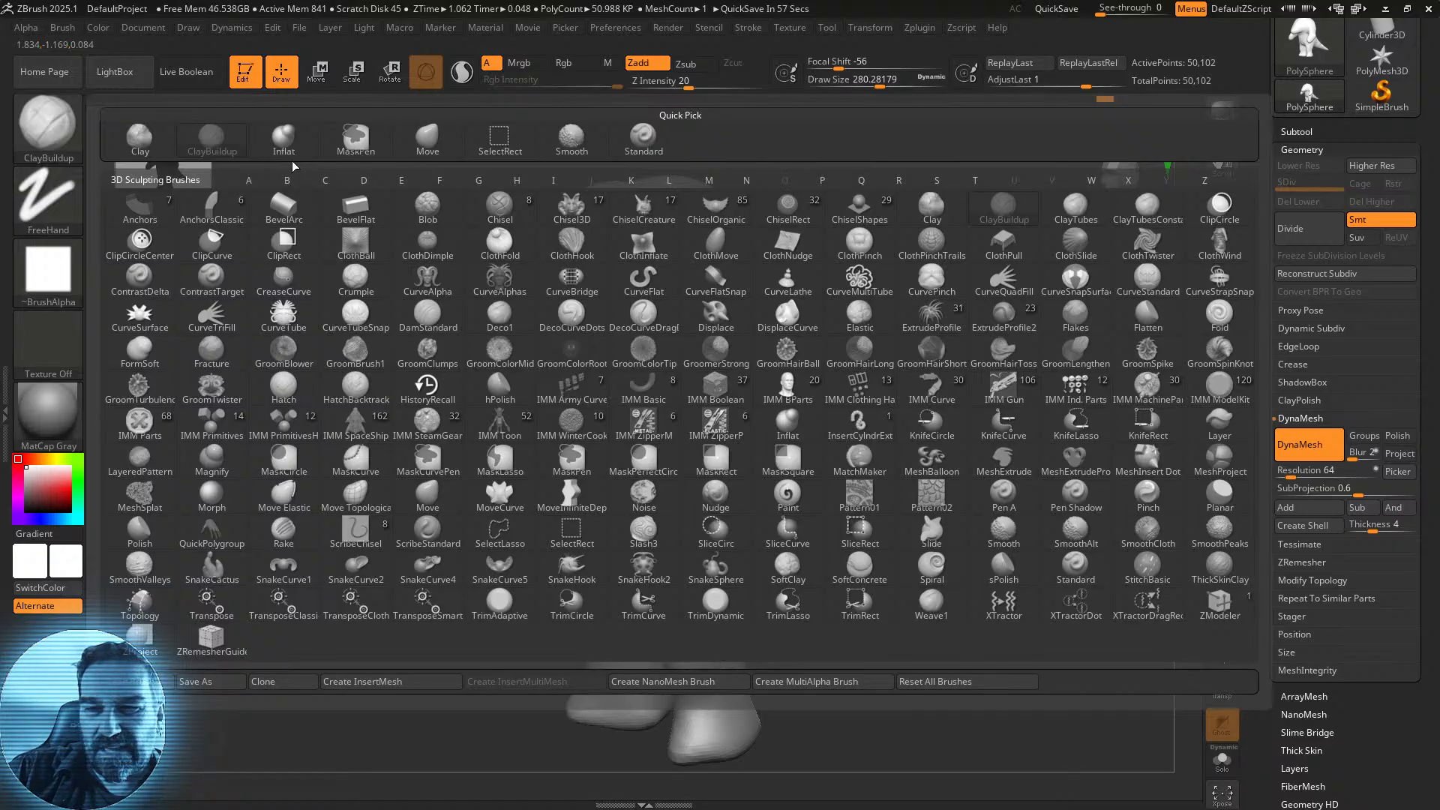
key(d)
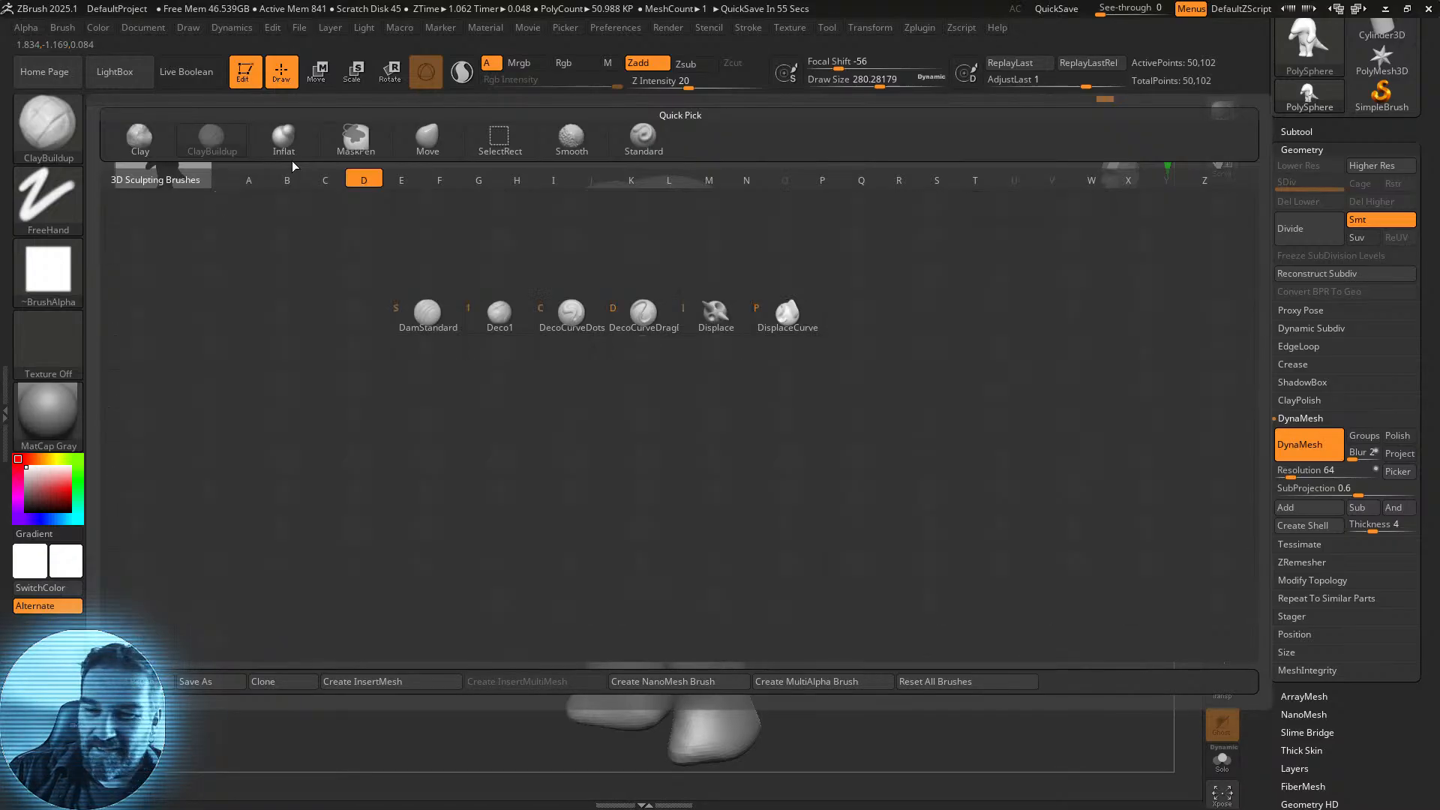
click(428, 315)
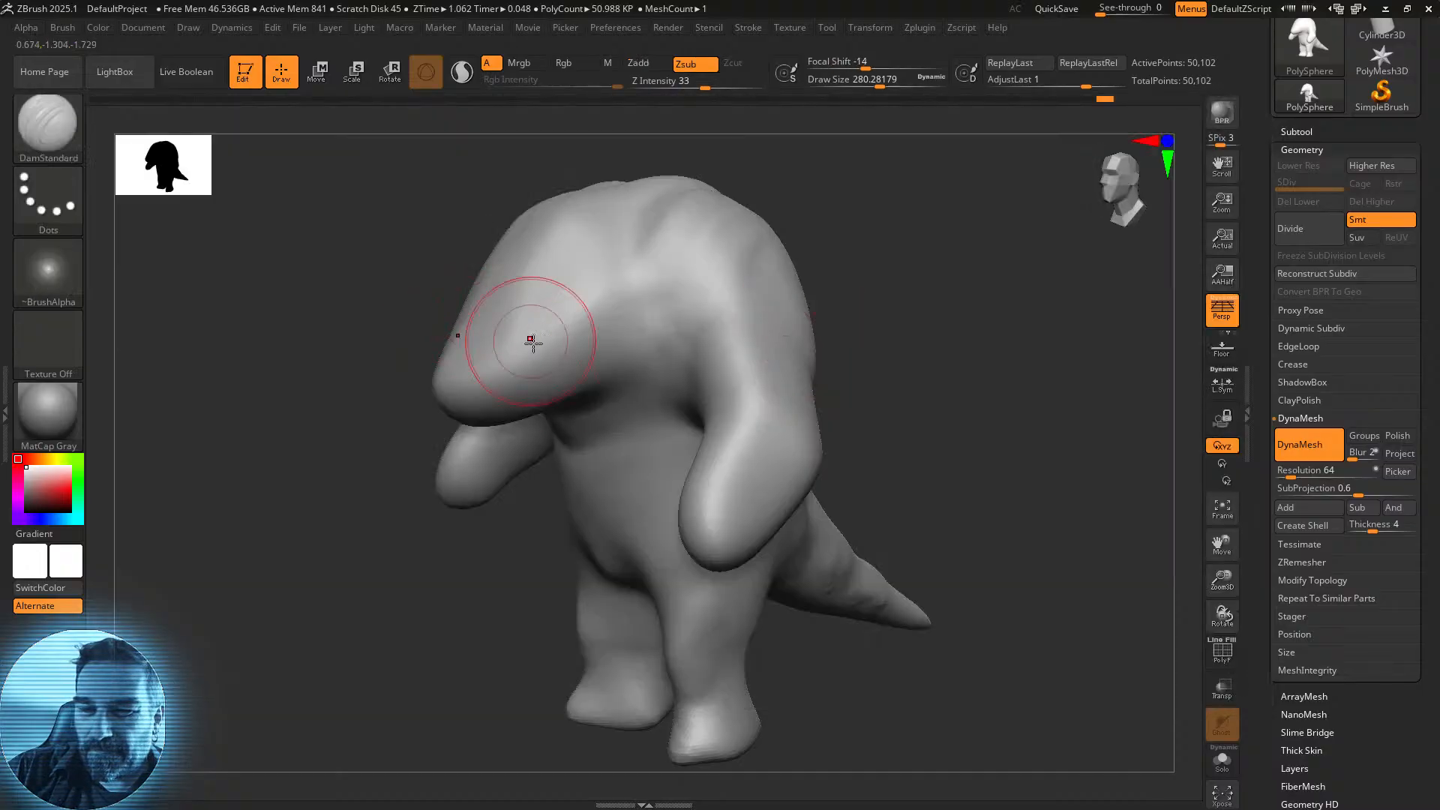
mouse_move(906, 434)
mouse_down()
mouse_move(884, 417)
mouse_move(910, 450)
mouse_move(904, 430)
mouse_up()
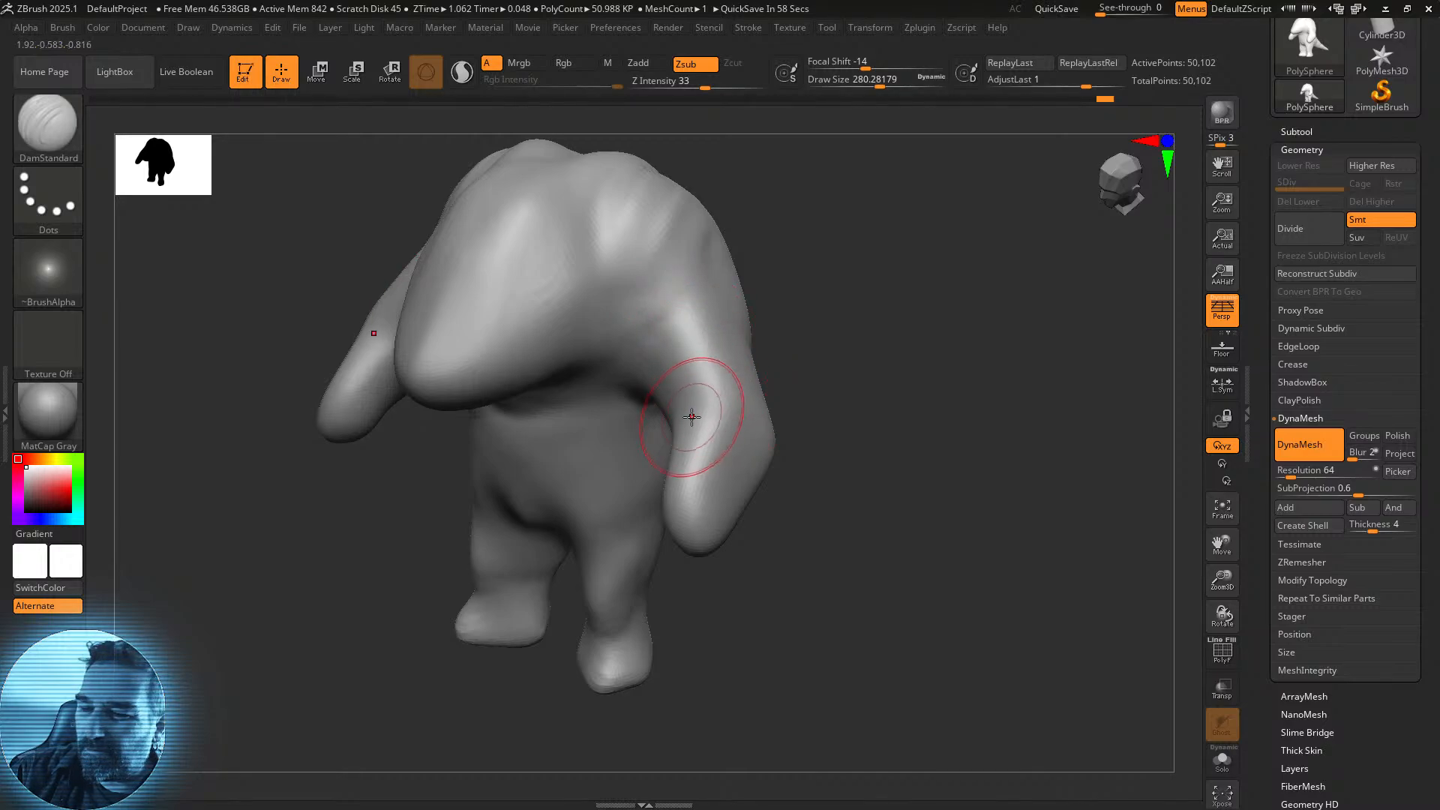
drag(797, 356, 835, 345)
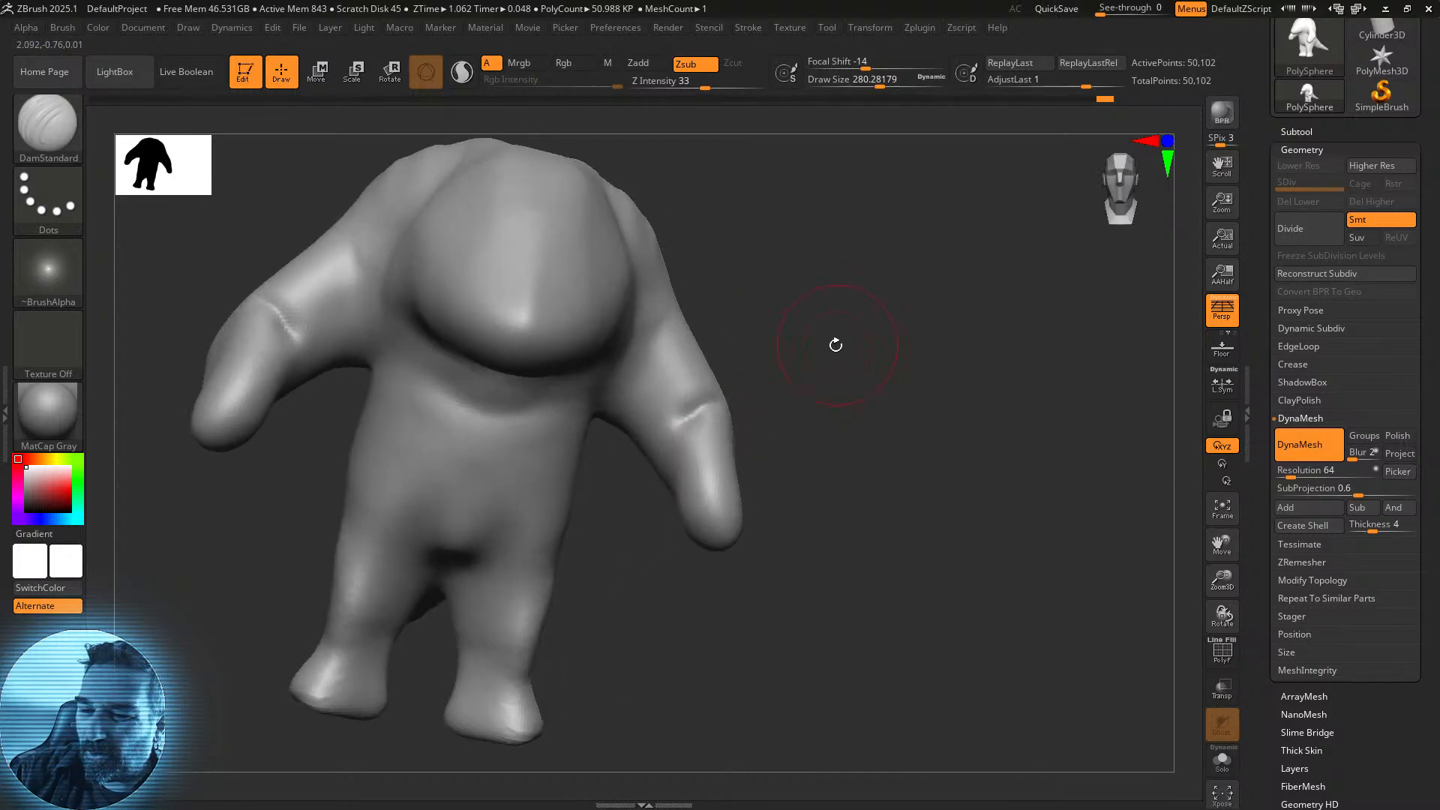
mouse_move(749, 373)
mouse_down()
mouse_move(690, 360)
mouse_move(794, 270)
mouse_up()
mouse_move(617, 435)
mouse_down()
mouse_move(659, 330)
mouse_move(614, 431)
mouse_up()
drag(650, 334, 617, 437)
drag(783, 433, 825, 395)
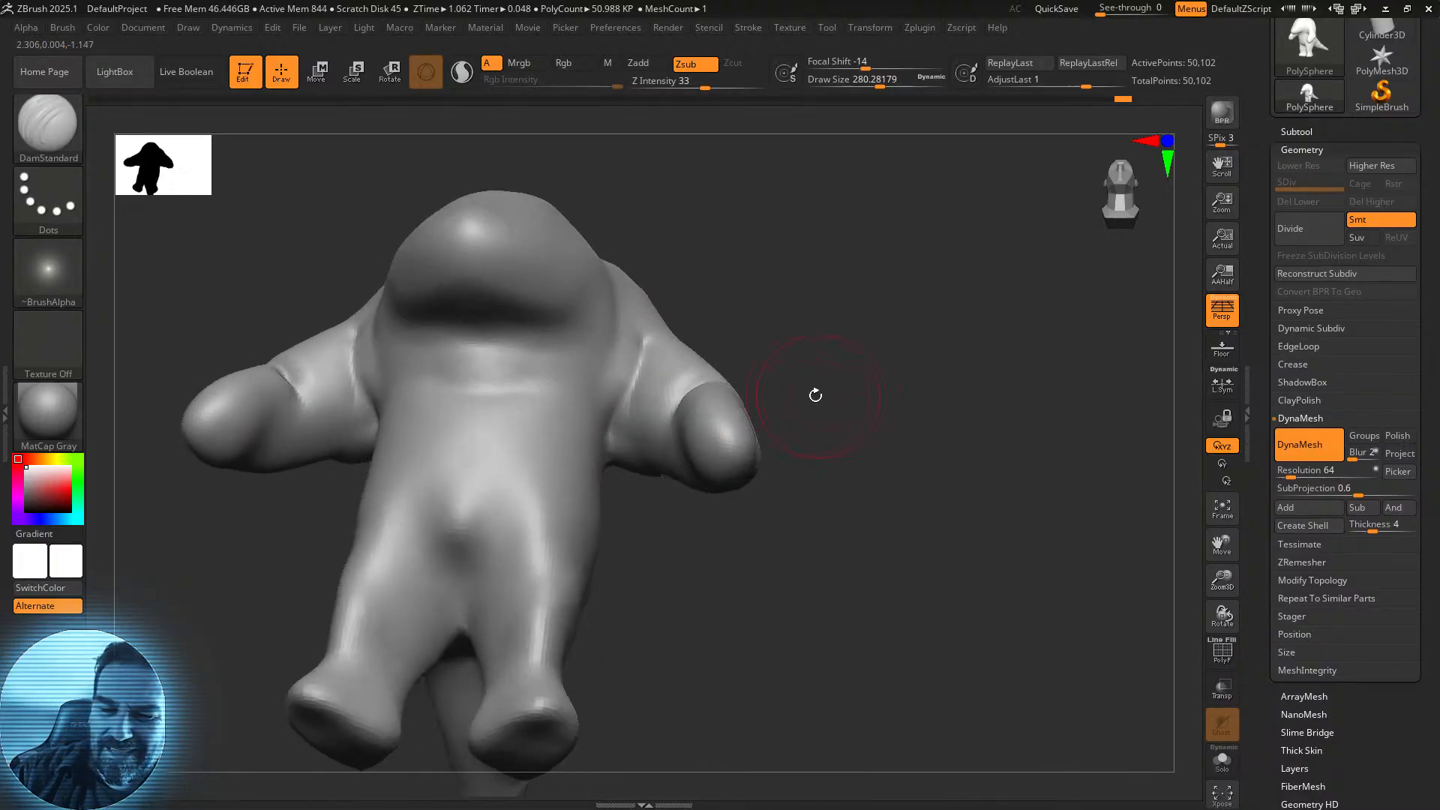
drag(281, 366, 306, 451)
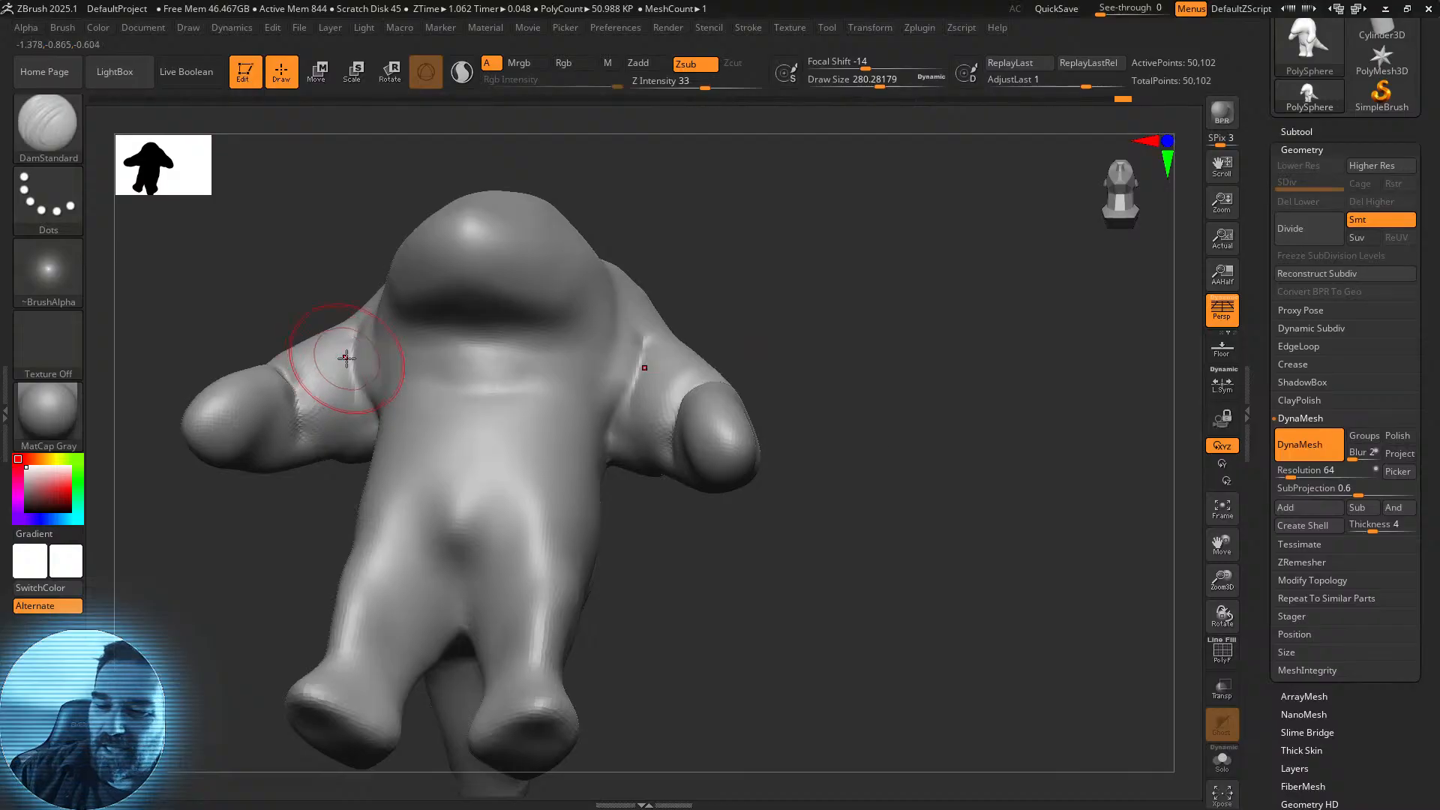
Carve a crease behind the rear corner of the jaw and smooth its upper end into the head.
drag(930, 428, 813, 471)
drag(743, 508, 964, 473)
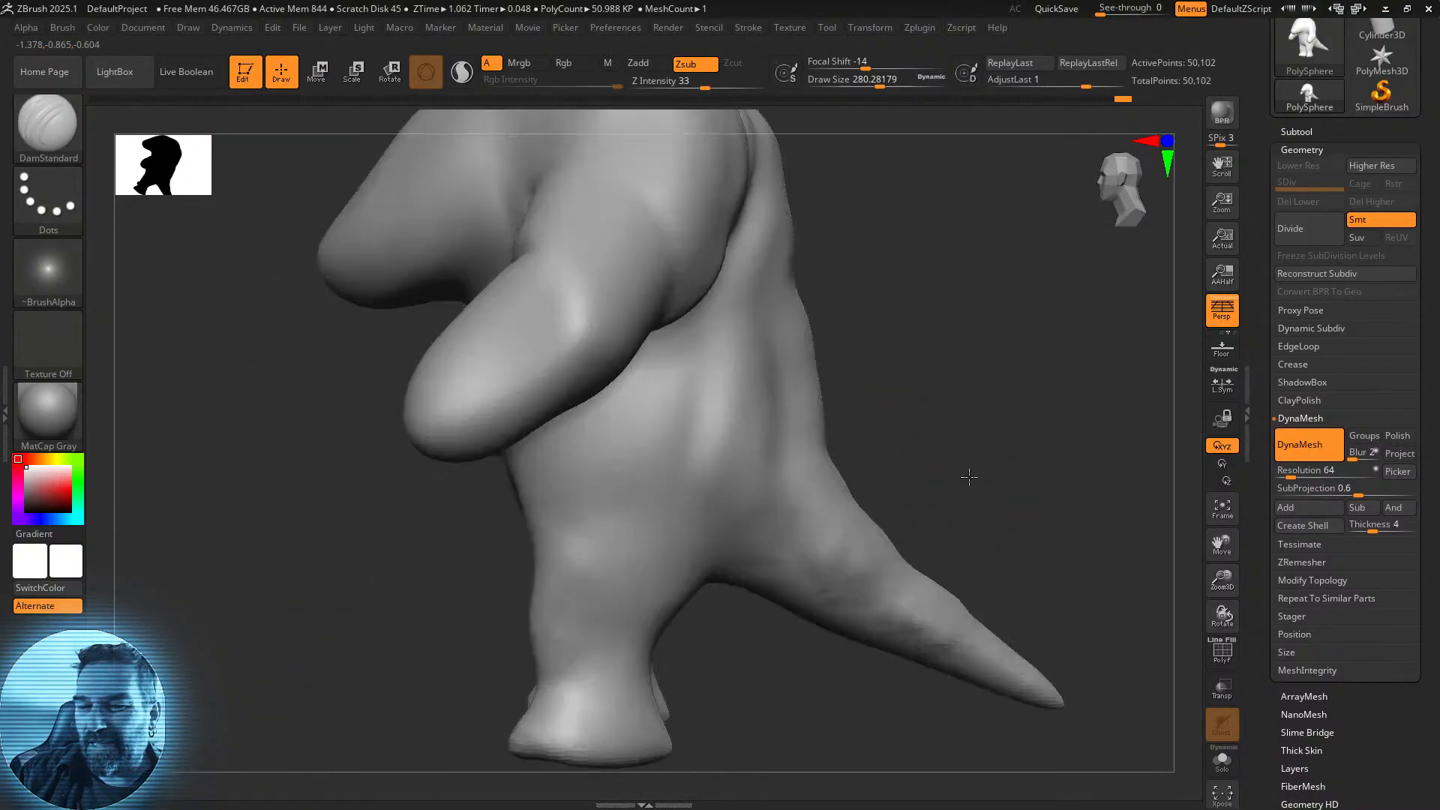
mouse_move(964, 523)
mouse_down()
mouse_move(935, 495)
mouse_move(978, 486)
mouse_move(957, 508)
mouse_move(980, 482)
mouse_move(723, 482)
mouse_move(731, 439)
mouse_move(704, 390)
mouse_up()
drag(952, 373, 941, 393)
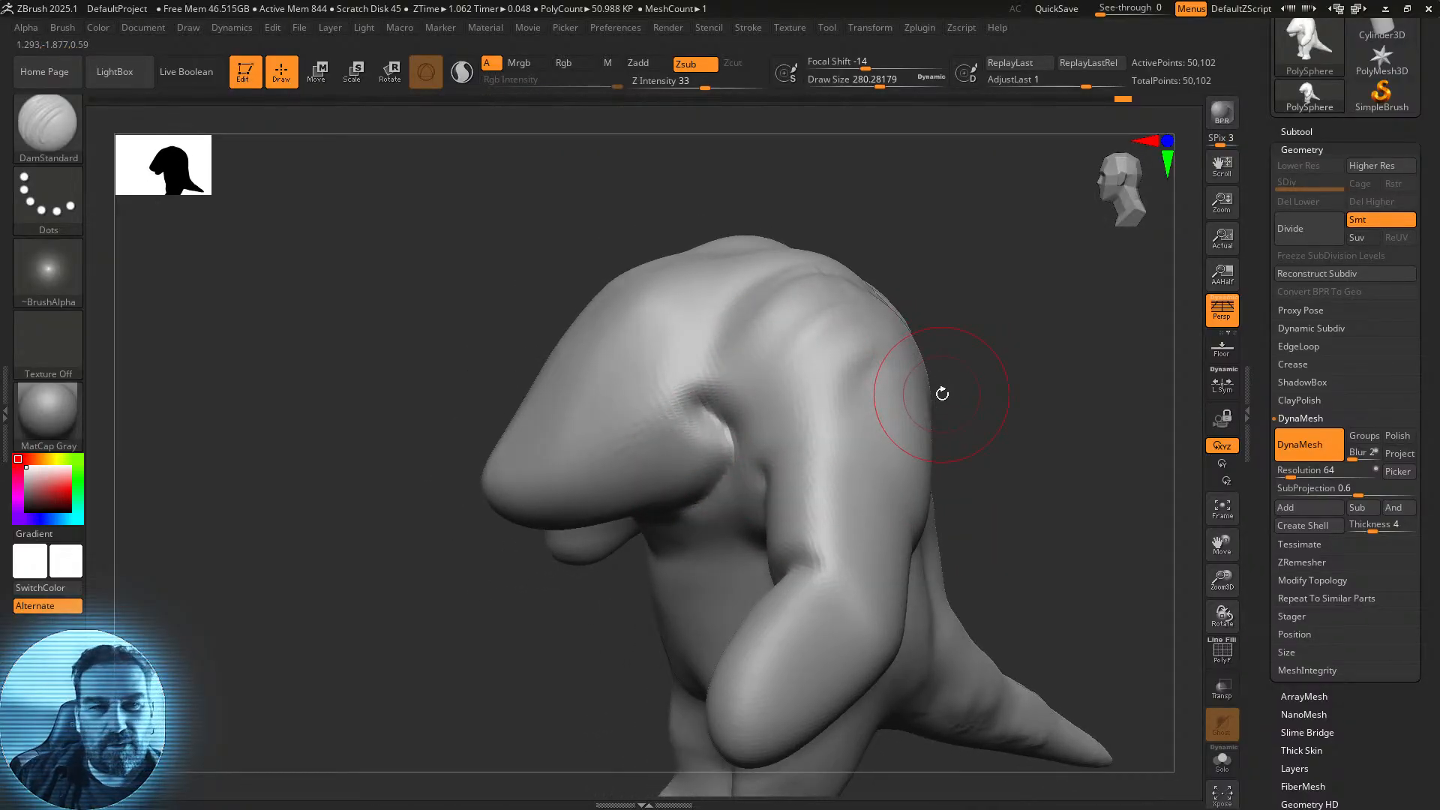
drag(942, 394, 883, 477)
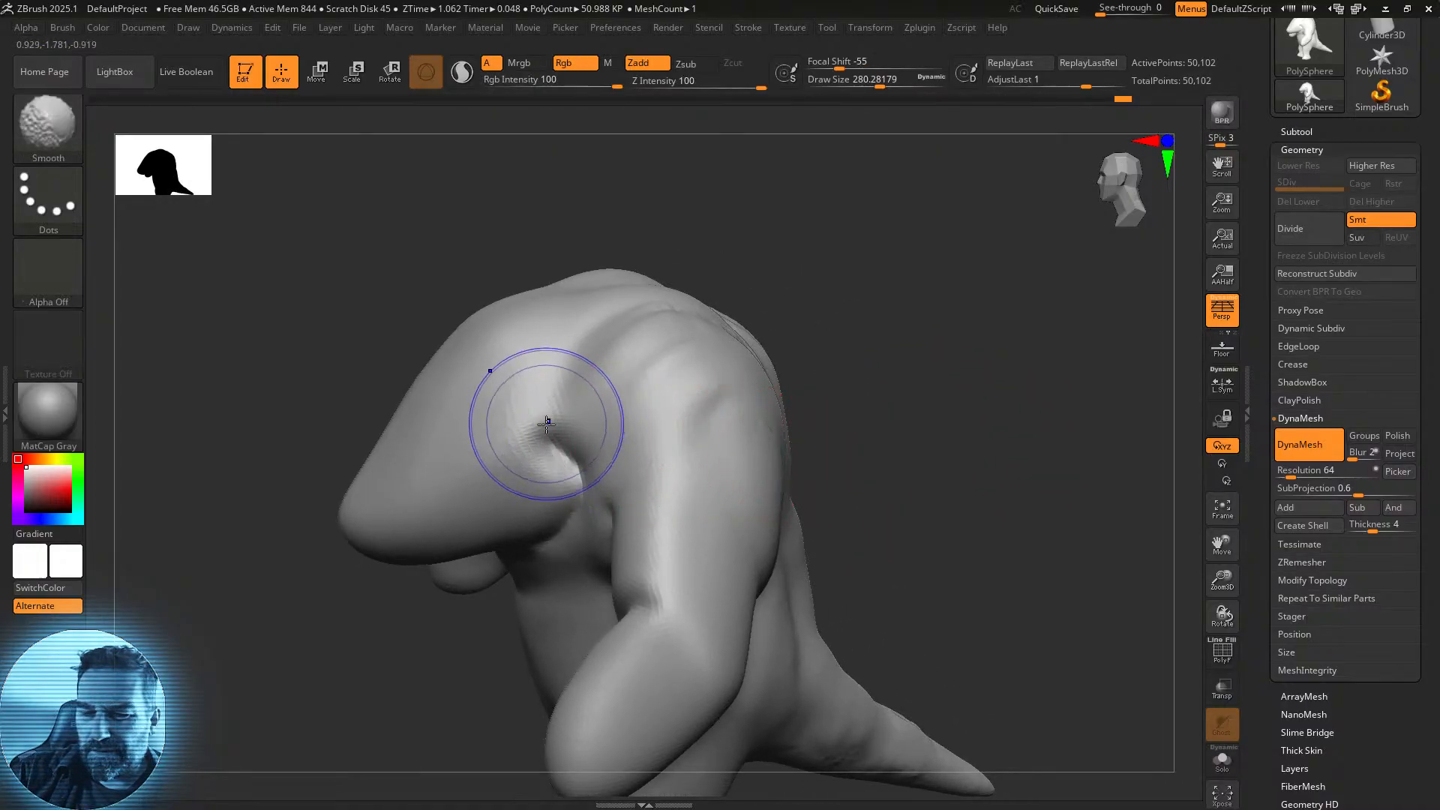
shift+drag(547, 407, 527, 418)
Carve the underside of the jaw and add skin folds across the throat with DamStandard strokes.
mouse_move(810, 360)
mouse_down()
mouse_move(869, 352)
mouse_move(855, 315)
mouse_move(865, 261)
mouse_up()
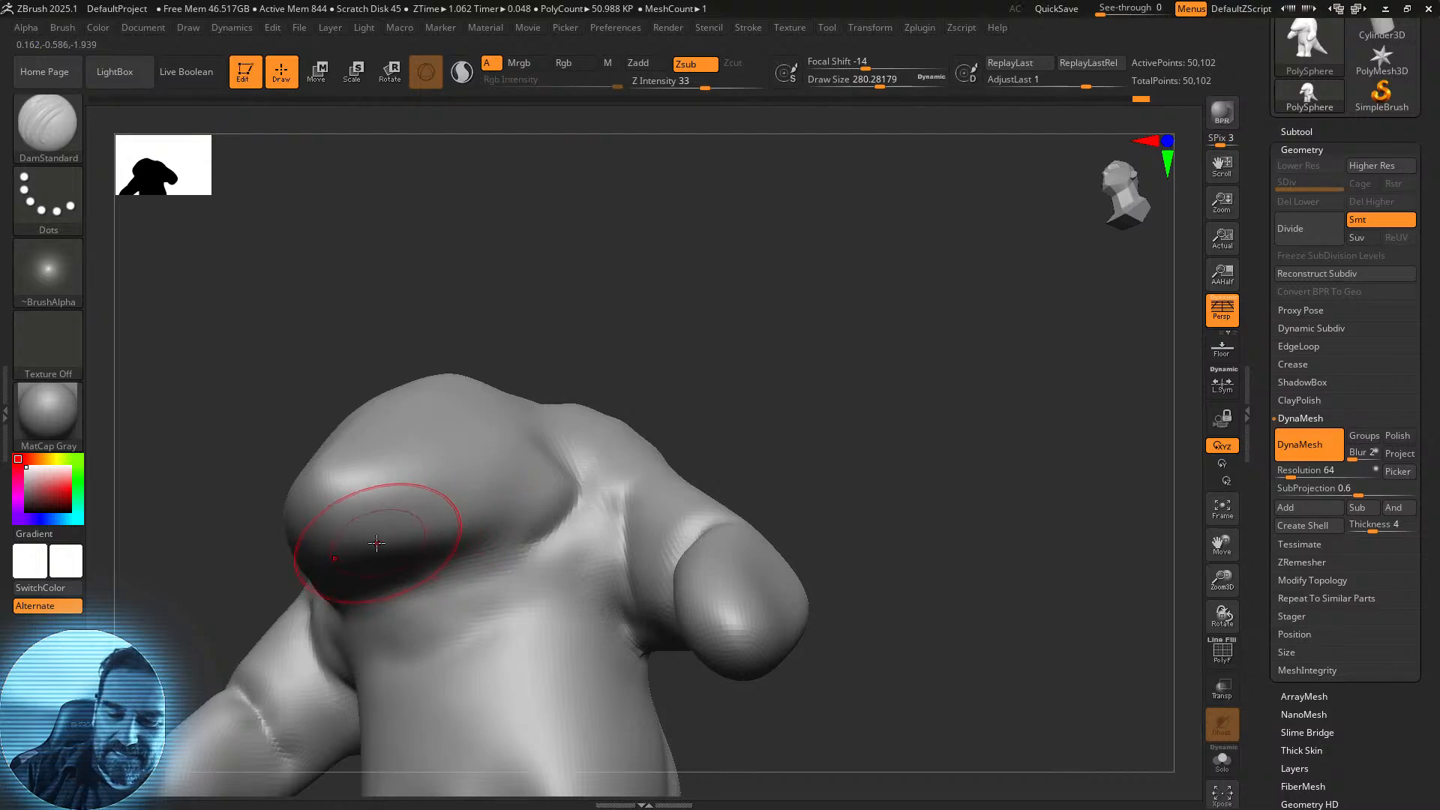
mouse_move(397, 553)
mouse_down()
mouse_move(530, 552)
mouse_move(572, 515)
mouse_move(354, 538)
mouse_up()
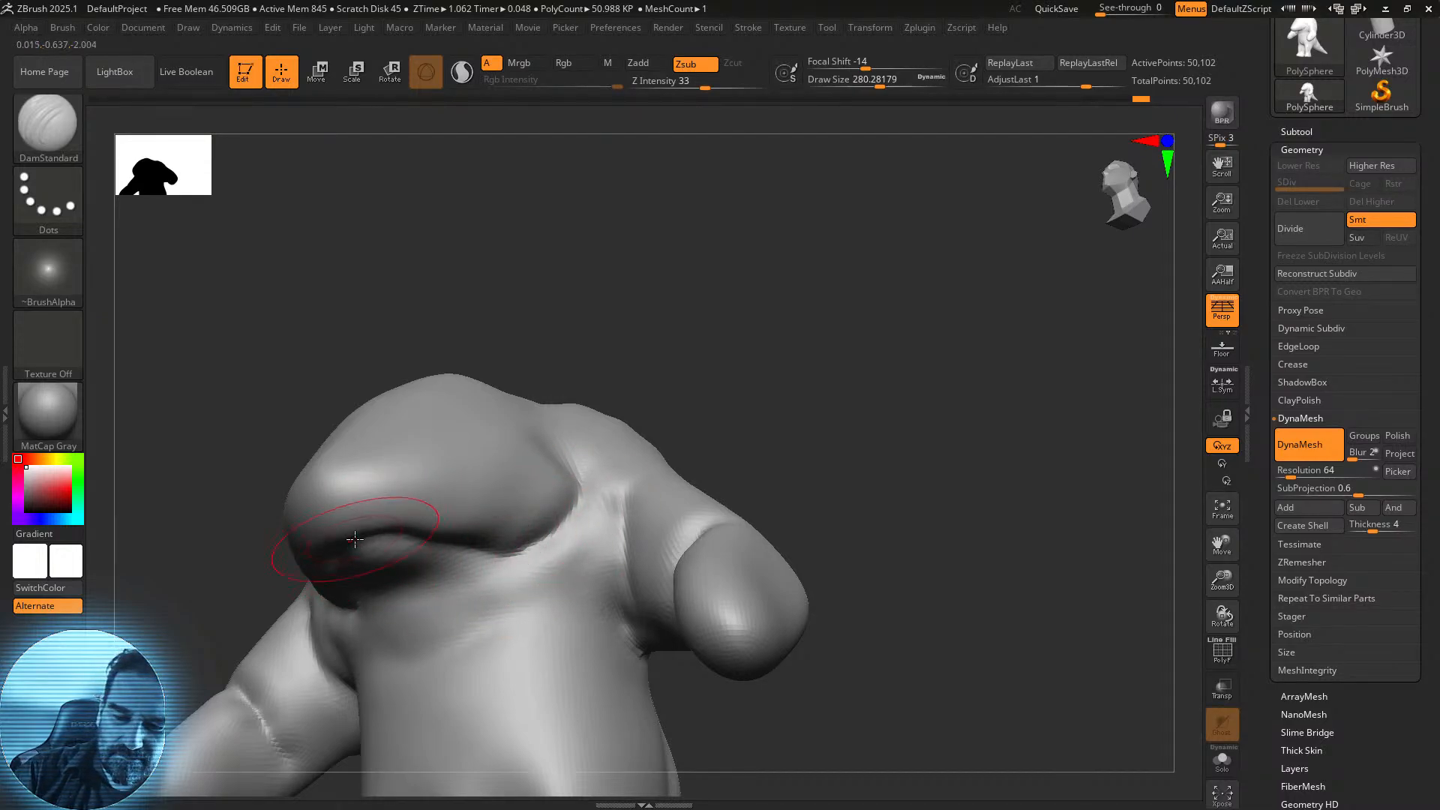
drag(646, 388, 483, 530)
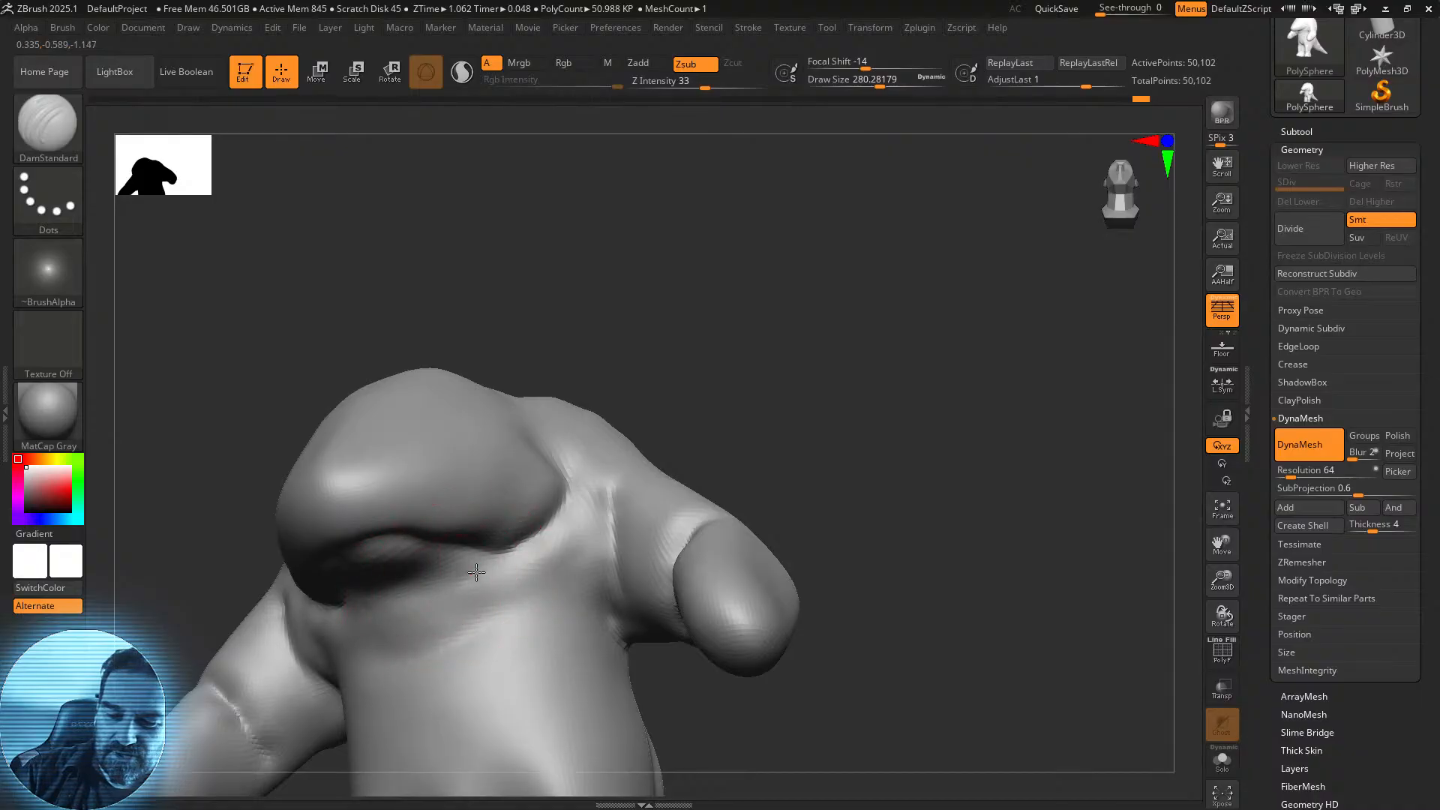
mouse_move(408, 594)
mouse_down()
mouse_move(450, 604)
mouse_move(569, 530)
mouse_move(477, 617)
mouse_up()
Carve recessed eye sockets into the sides of the head with DamStandard strokes.
drag(852, 372, 733, 446)
mouse_move(930, 338)
mouse_down()
mouse_move(862, 376)
mouse_move(893, 392)
mouse_move(795, 405)
mouse_up()
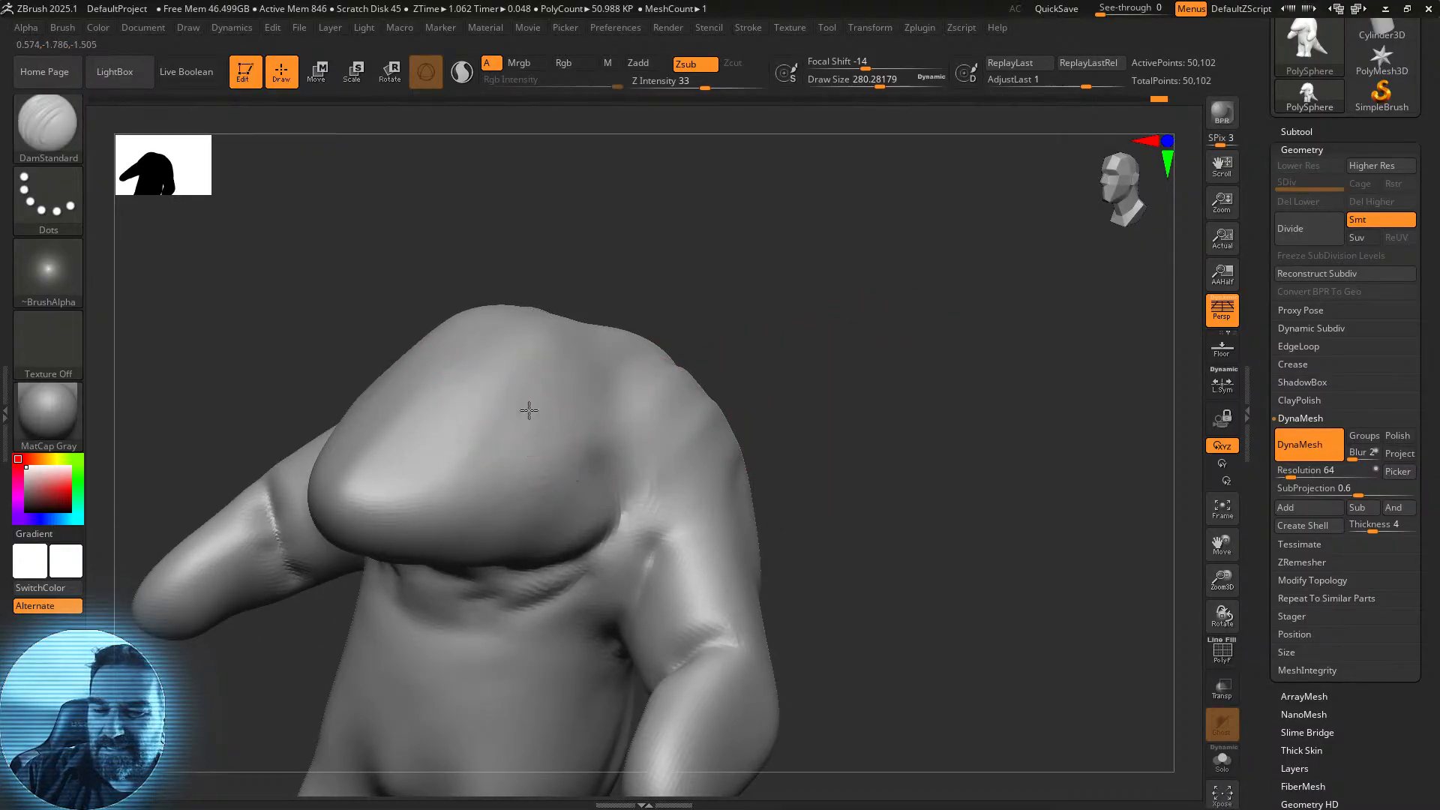
drag(507, 425, 567, 432)
mouse_move(508, 430)
mouse_down()
mouse_move(530, 409)
mouse_move(578, 417)
mouse_up()
drag(863, 316, 764, 324)
drag(488, 420, 498, 408)
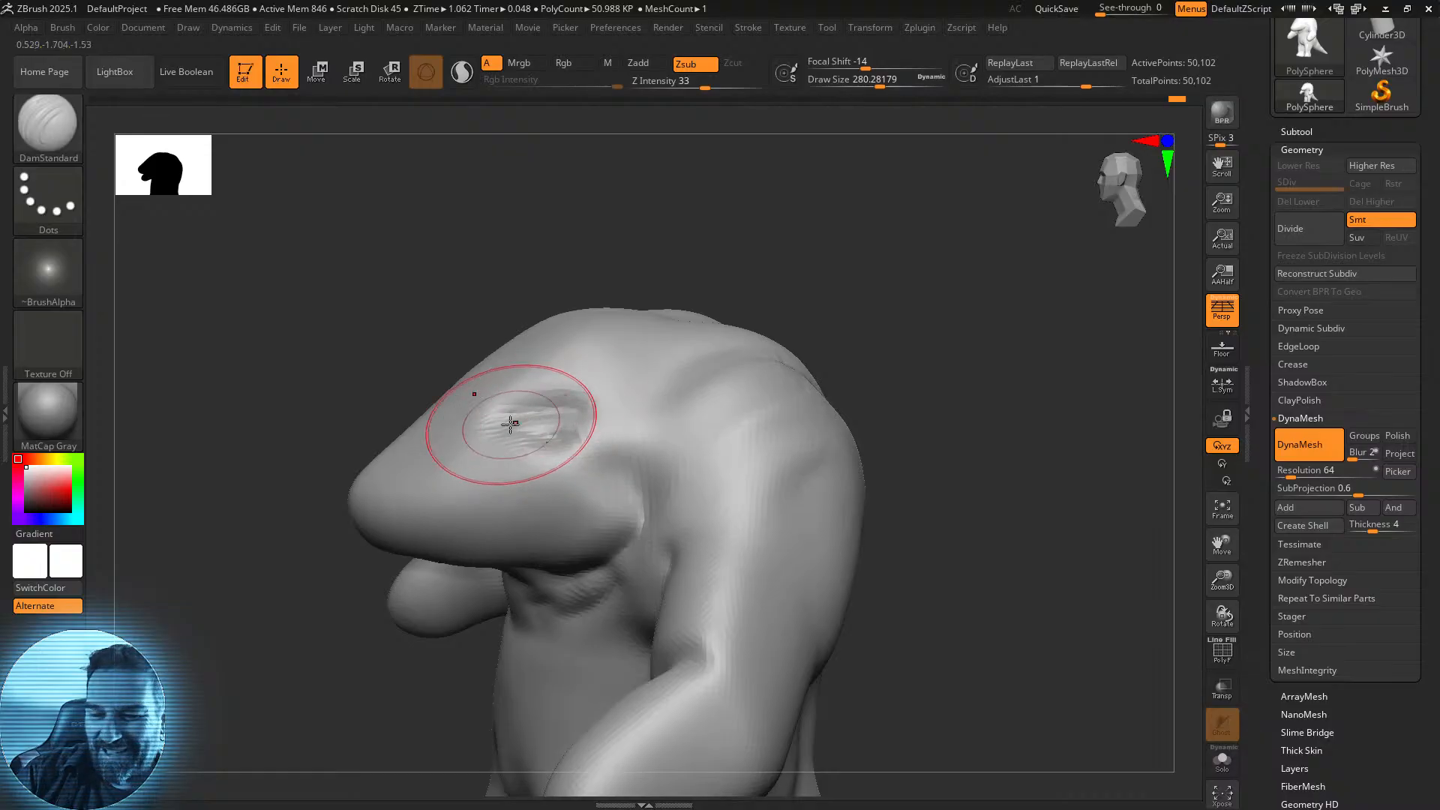
Build up nostril bumps at the snout tip with ClayBuildup at draw size about 104 and update the DynaMesh.
mouse_move(868, 324)
mouse_down()
mouse_move(874, 347)
mouse_move(849, 390)
mouse_move(922, 353)
mouse_move(897, 340)
mouse_up()
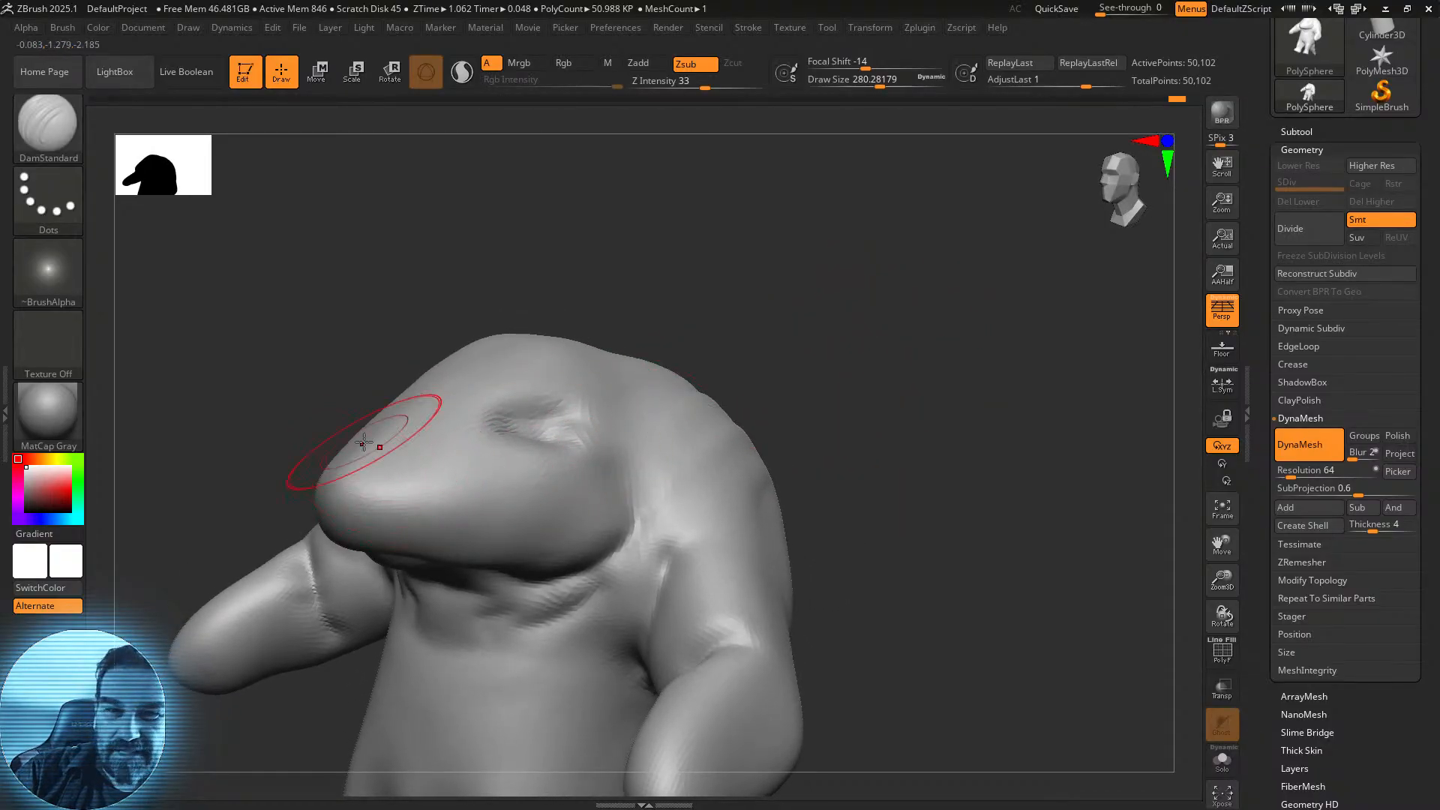
click(69, 111)
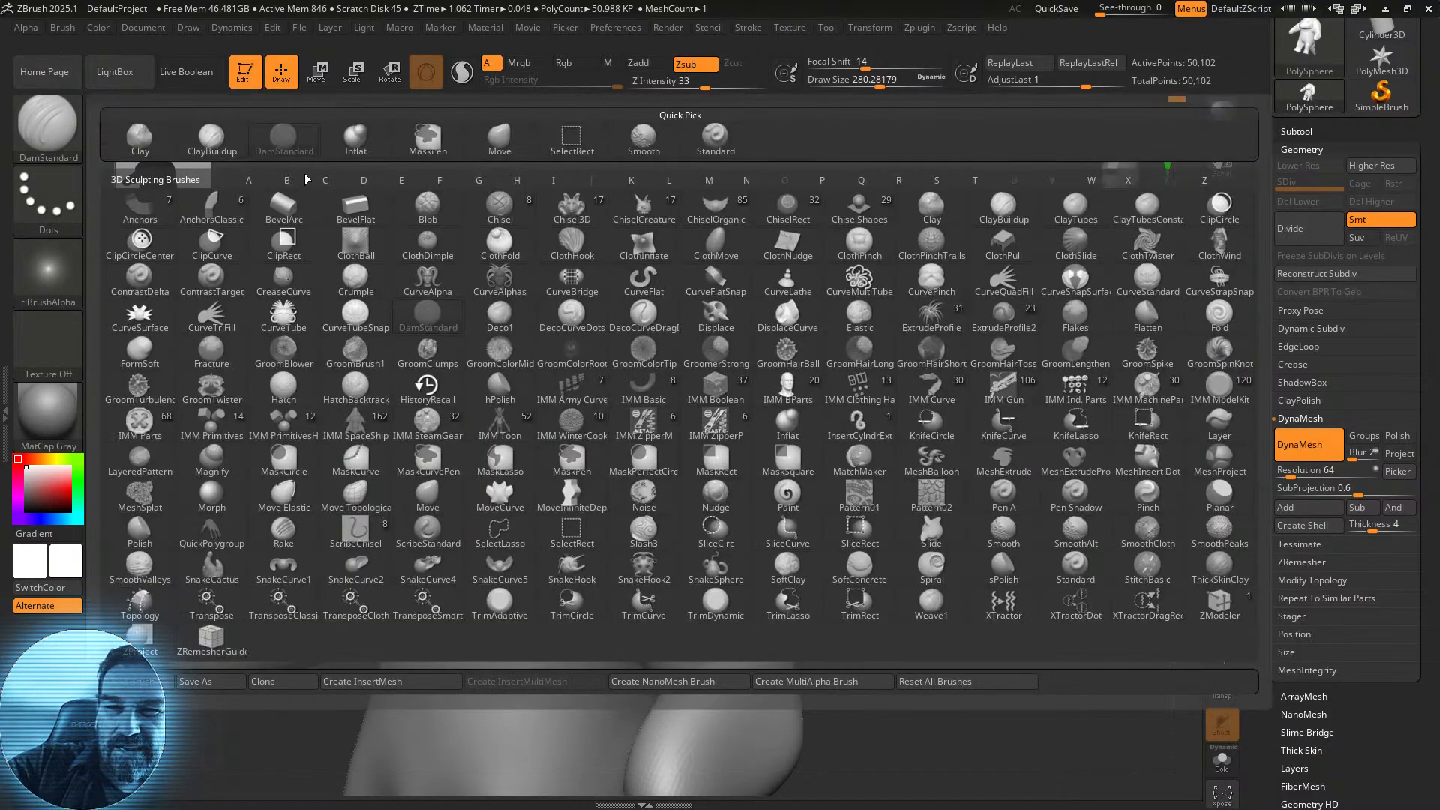
click(211, 138)
drag(879, 82, 852, 82)
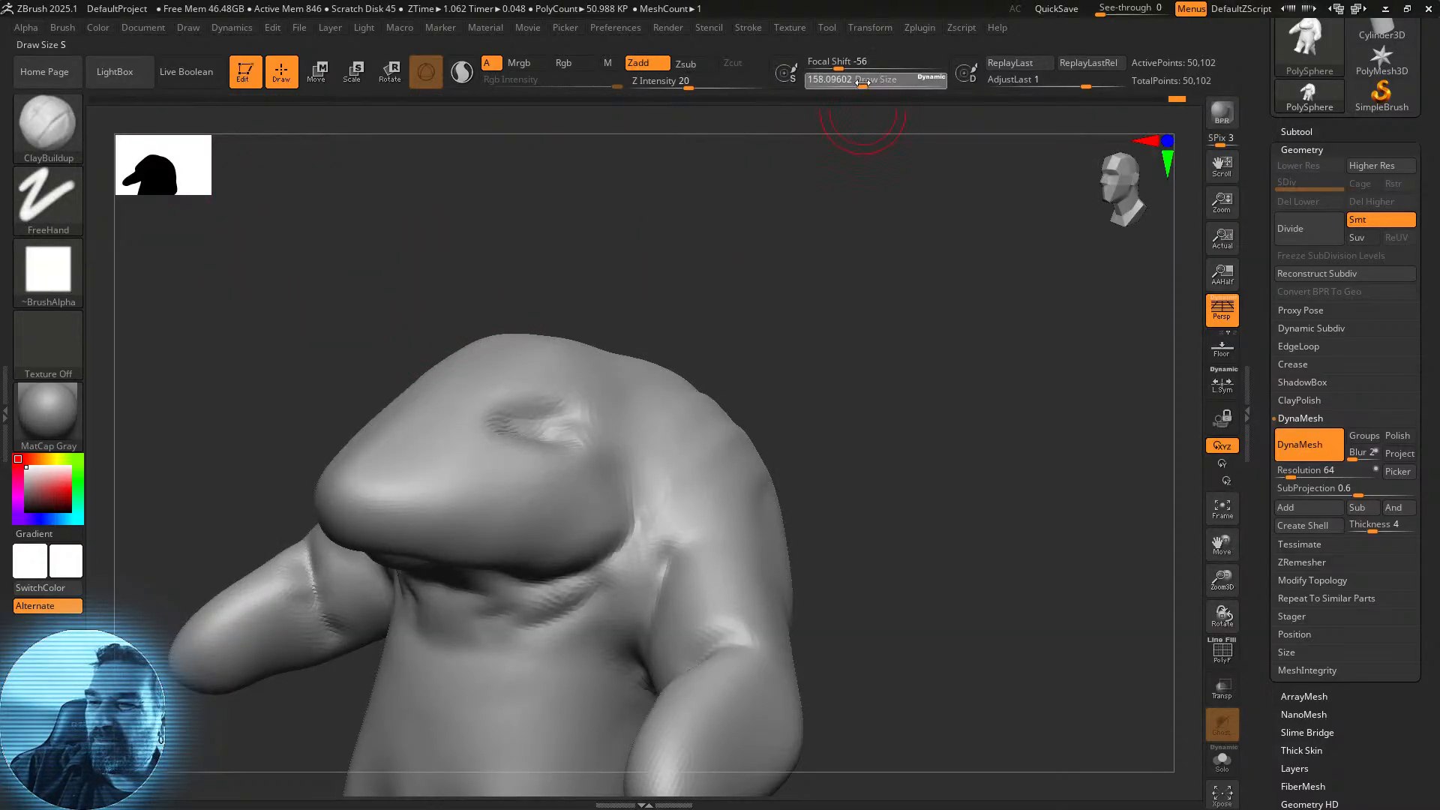
mouse_move(384, 492)
mouse_down()
mouse_move(398, 473)
mouse_move(367, 487)
mouse_move(378, 468)
mouse_move(356, 492)
mouse_move(374, 487)
mouse_up()
drag(682, 318, 739, 321)
key(shift)
ctrl+drag(642, 250, 555, 311)
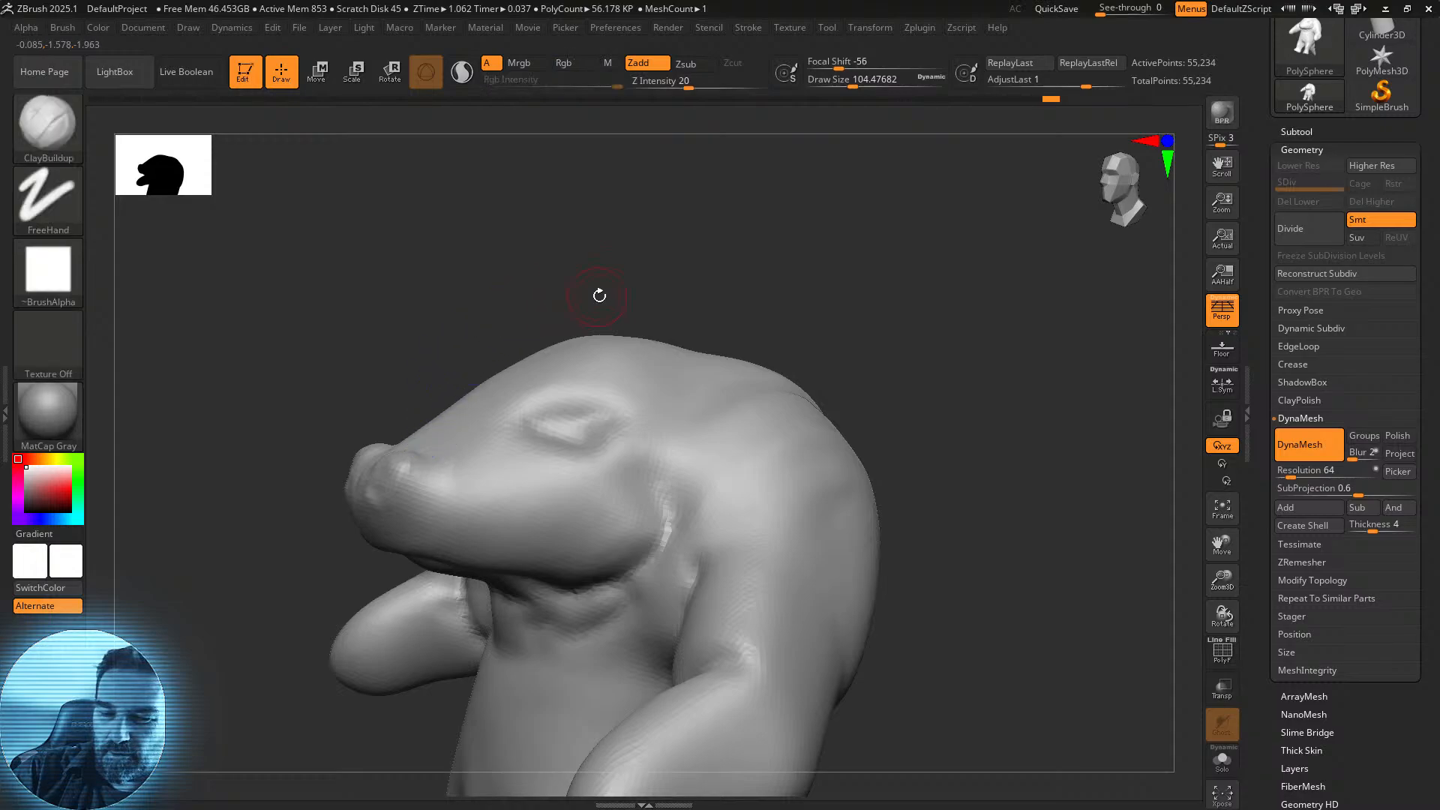
Carve the mouth line around the snout and dig the nostril holes with the DamStandard brush.
drag(594, 292, 566, 376)
key(shift)
mouse_move(790, 431)
mouse_down()
mouse_move(954, 411)
mouse_move(888, 466)
mouse_up()
right_drag(660, 697, 522, 572)
click(49, 128)
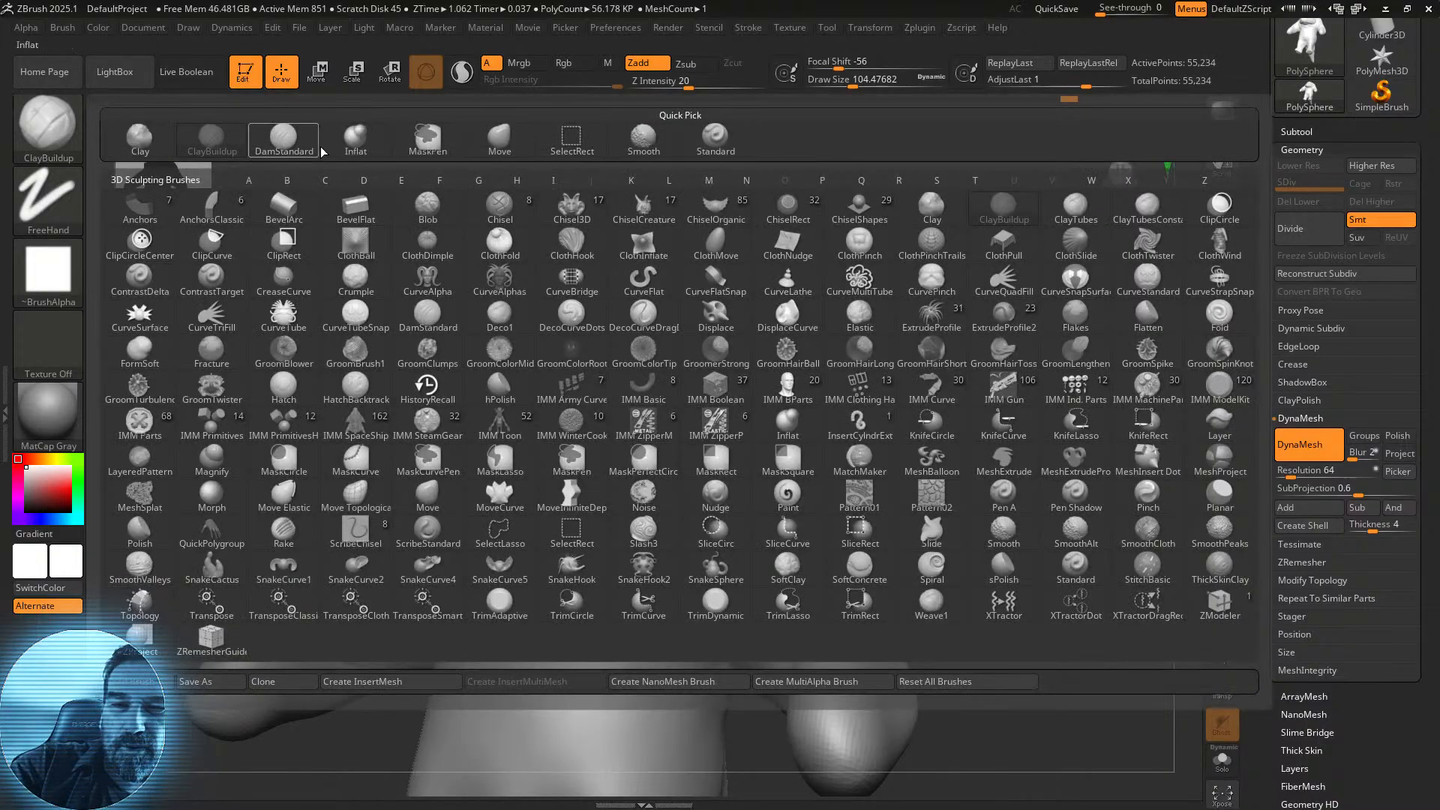
click(304, 149)
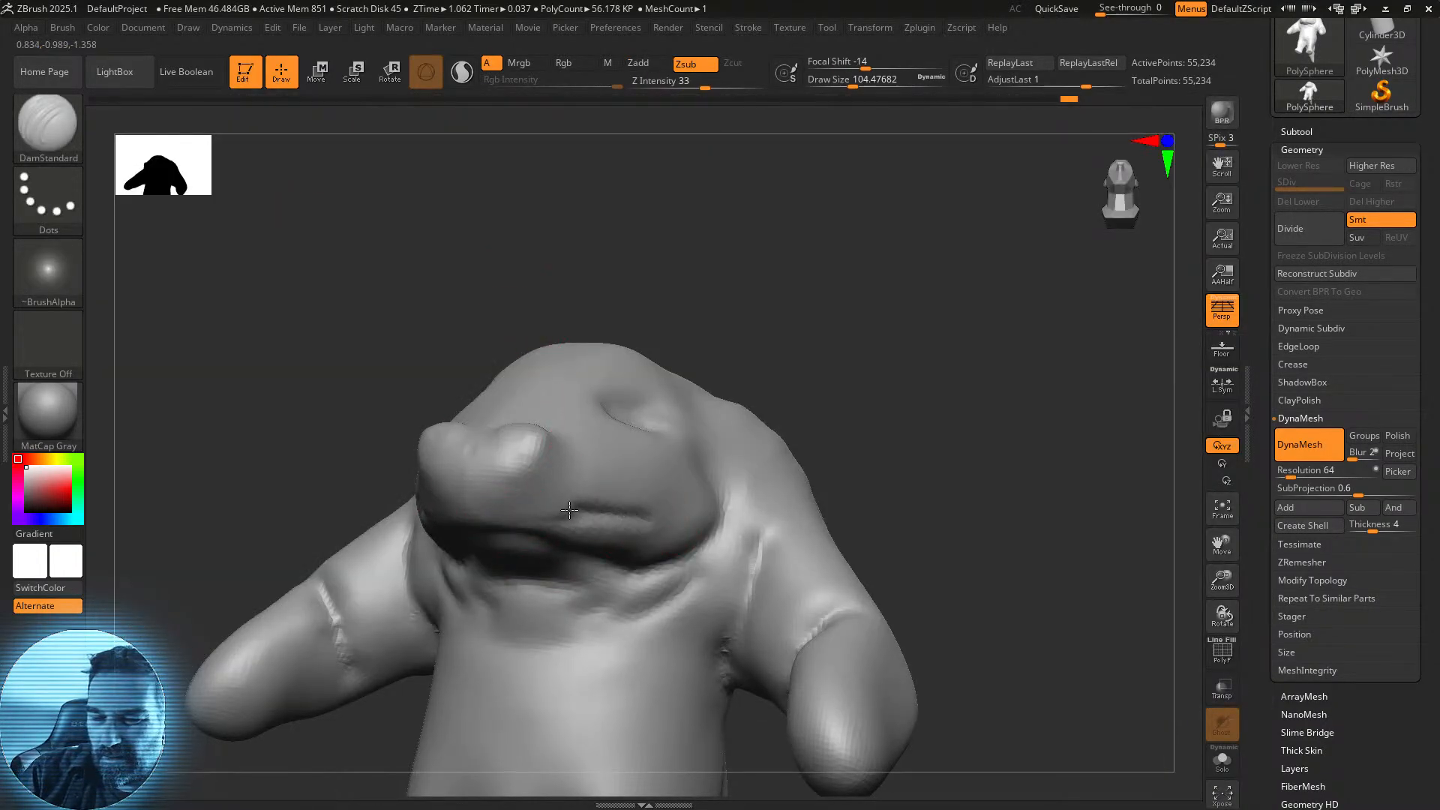
drag(569, 510, 427, 501)
mouse_move(907, 396)
mouse_down()
mouse_move(925, 395)
mouse_move(847, 423)
mouse_up()
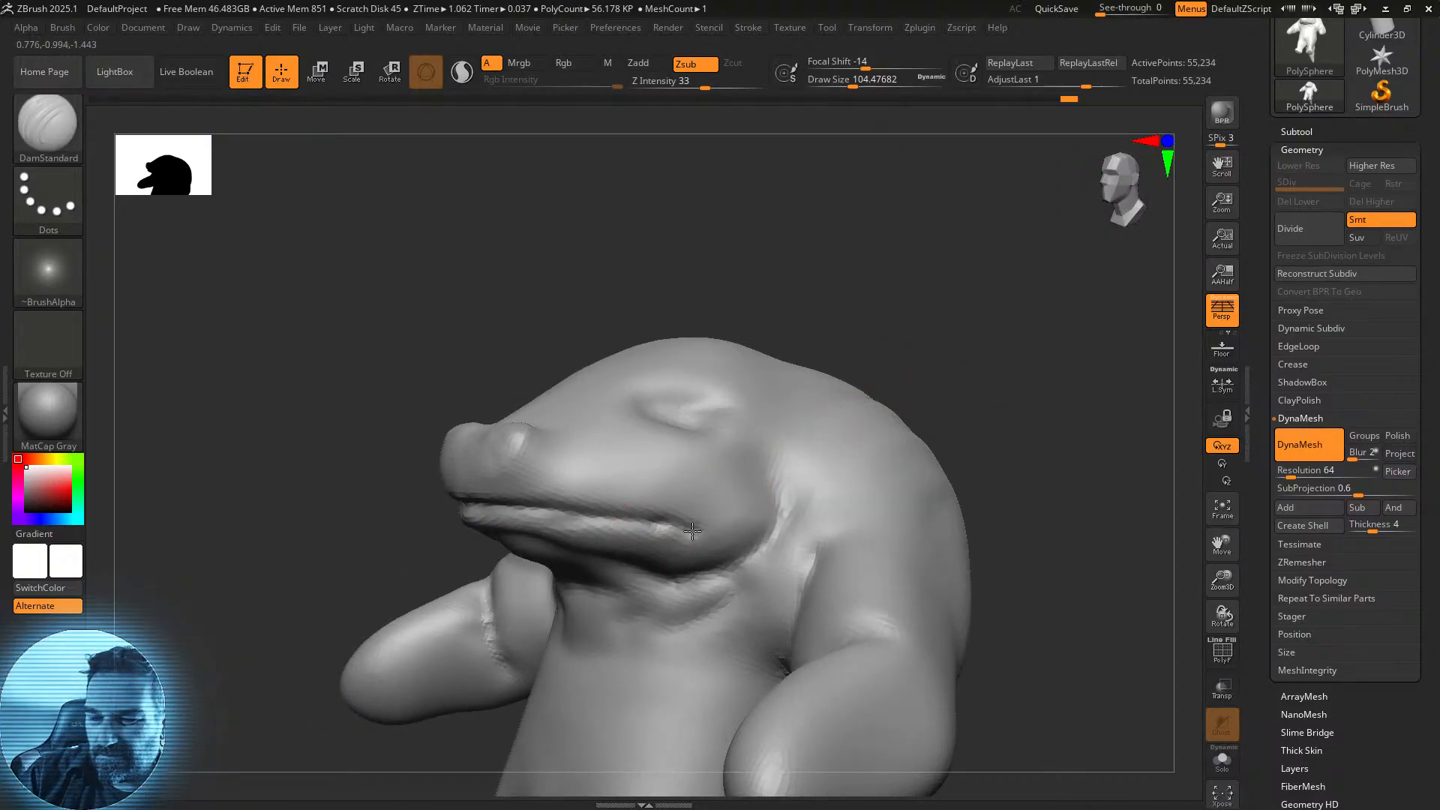
drag(938, 314, 974, 389)
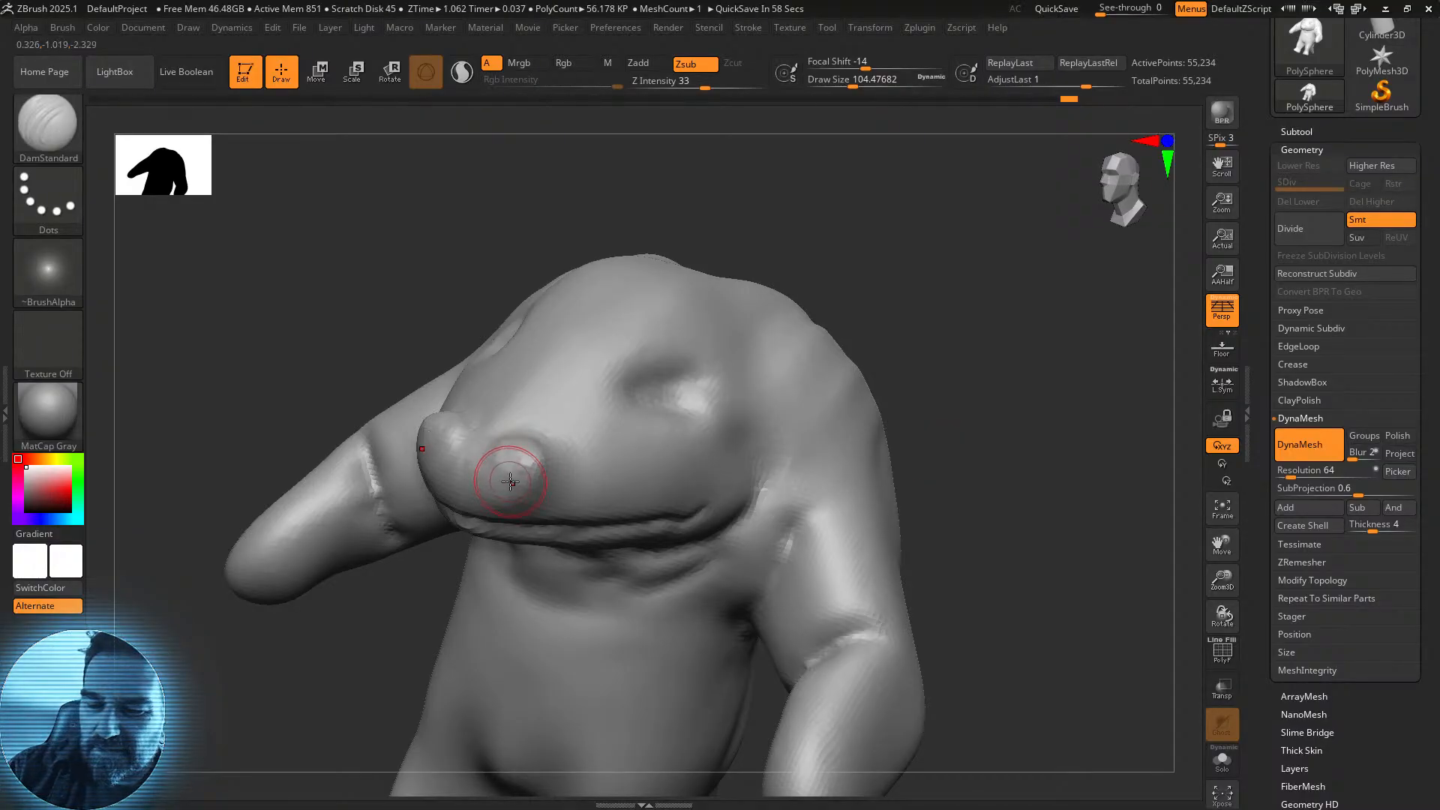
drag(516, 468, 503, 472)
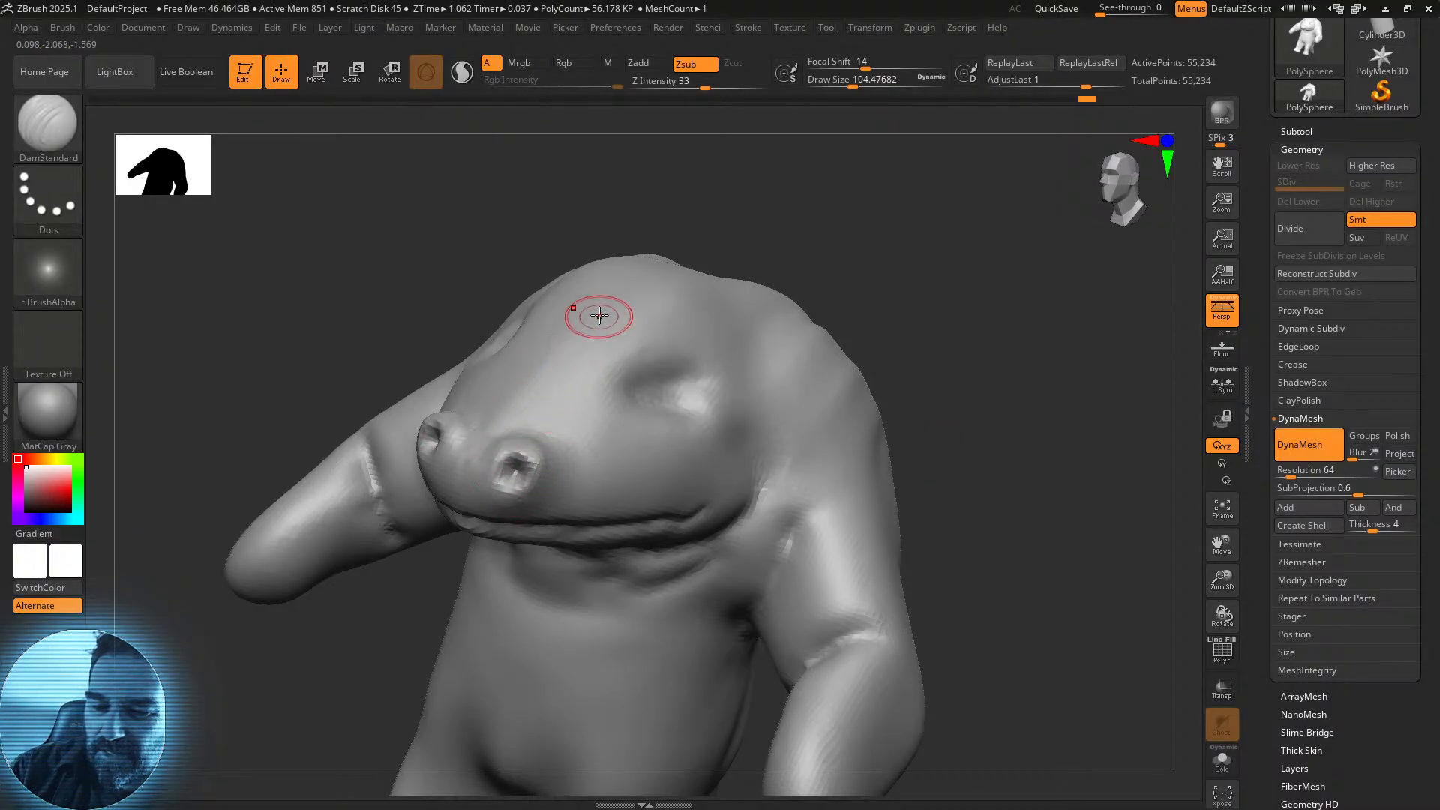
Outline the eyes and carve rows of wrinkles along the sides of the snout with DamStandard strokes.
drag(595, 259, 481, 387)
mouse_move(394, 411)
mouse_down()
mouse_move(437, 398)
mouse_move(367, 357)
mouse_up()
drag(380, 434, 288, 391)
mouse_move(375, 393)
mouse_down()
mouse_move(235, 325)
mouse_move(330, 371)
mouse_up()
drag(738, 311, 598, 300)
drag(795, 259, 660, 285)
mouse_move(486, 345)
mouse_down()
mouse_move(394, 330)
mouse_move(428, 295)
mouse_move(466, 347)
mouse_up()
mouse_move(818, 236)
mouse_down()
mouse_move(900, 296)
mouse_move(893, 270)
mouse_up()
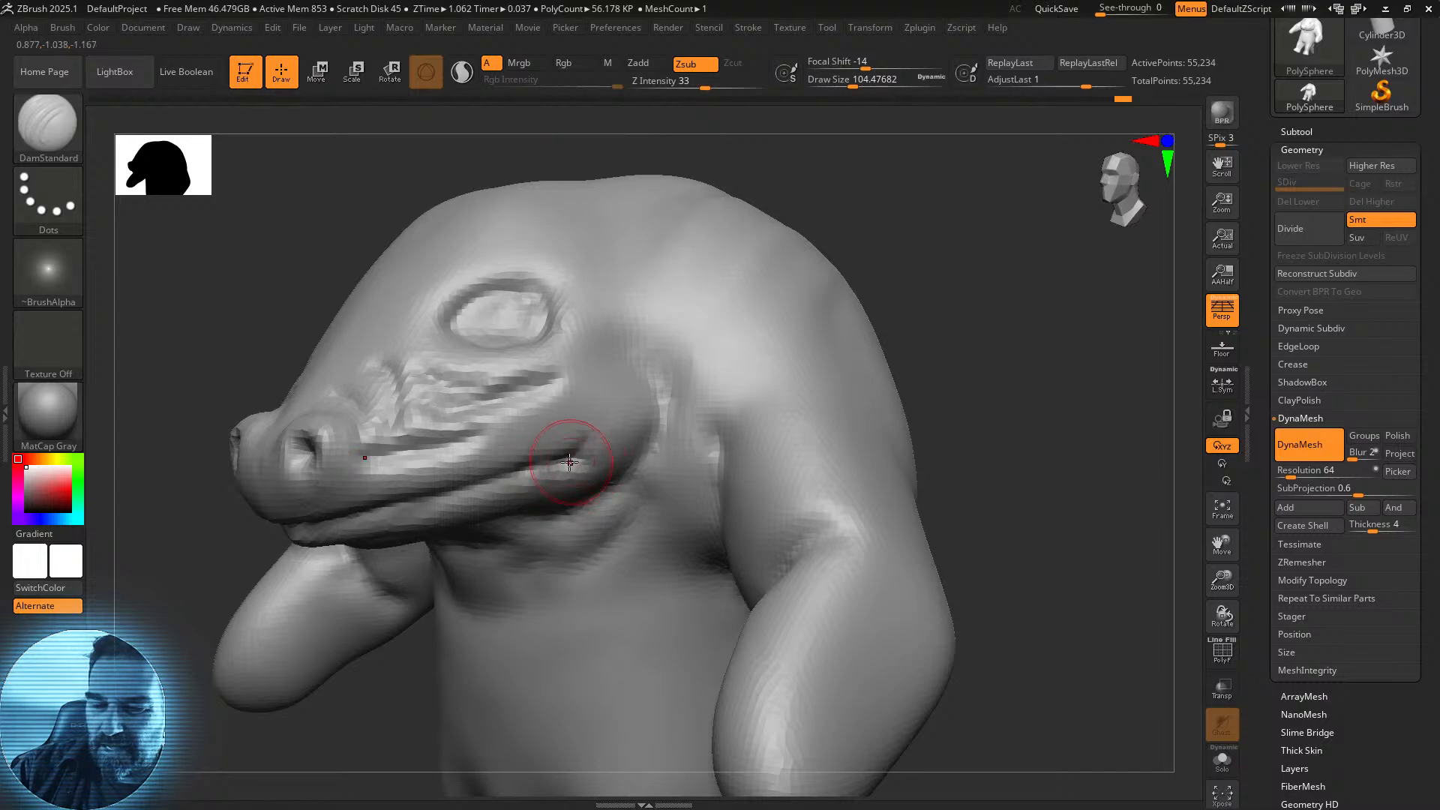
key(shift)
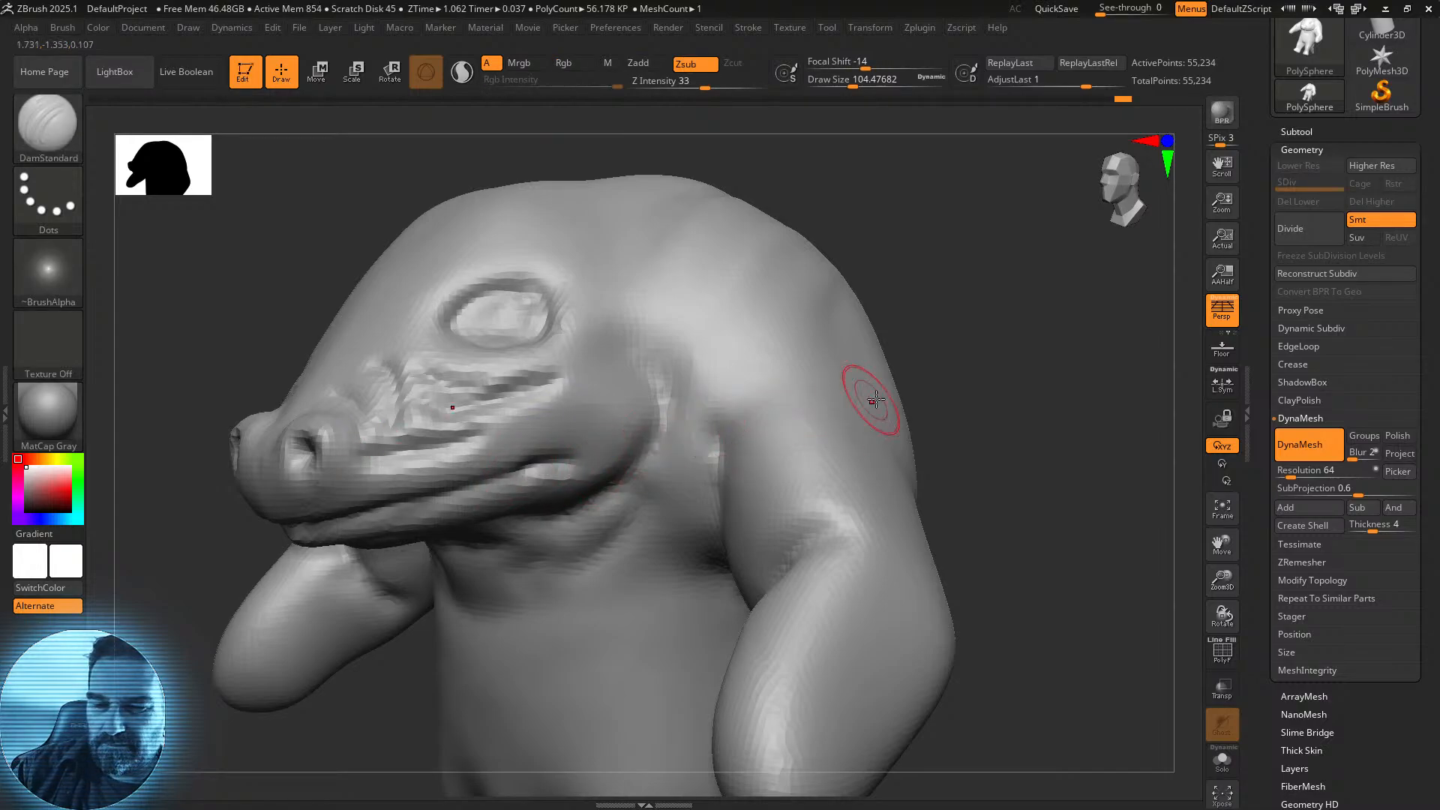
Mask the tips of both arms, invert the mask so only the tips stay editable, and set draw size to about 293.
mouse_move(870, 401)
mouse_down()
mouse_move(1005, 363)
mouse_move(1006, 396)
mouse_move(1006, 359)
mouse_move(1000, 402)
mouse_move(961, 412)
mouse_up()
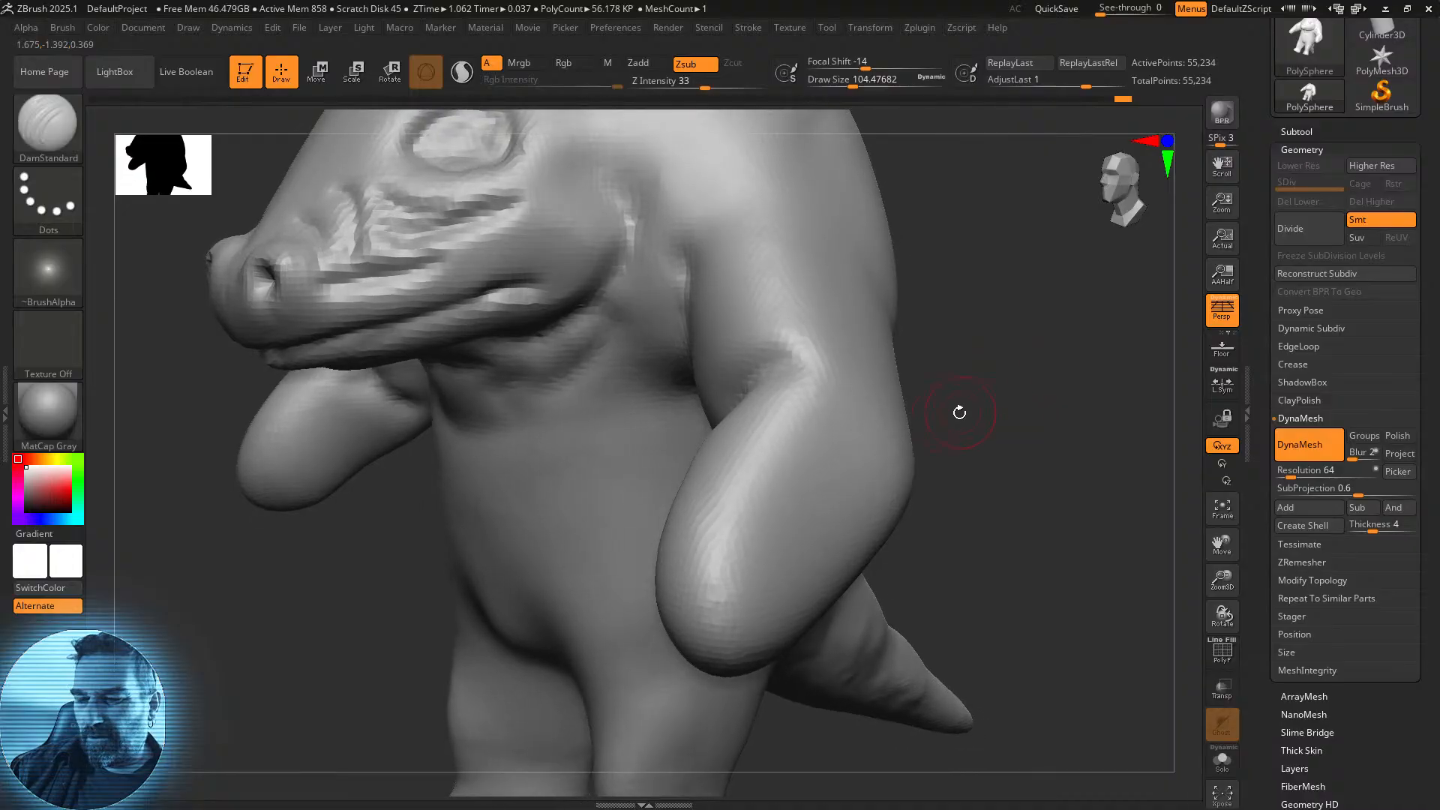
click(24, 133)
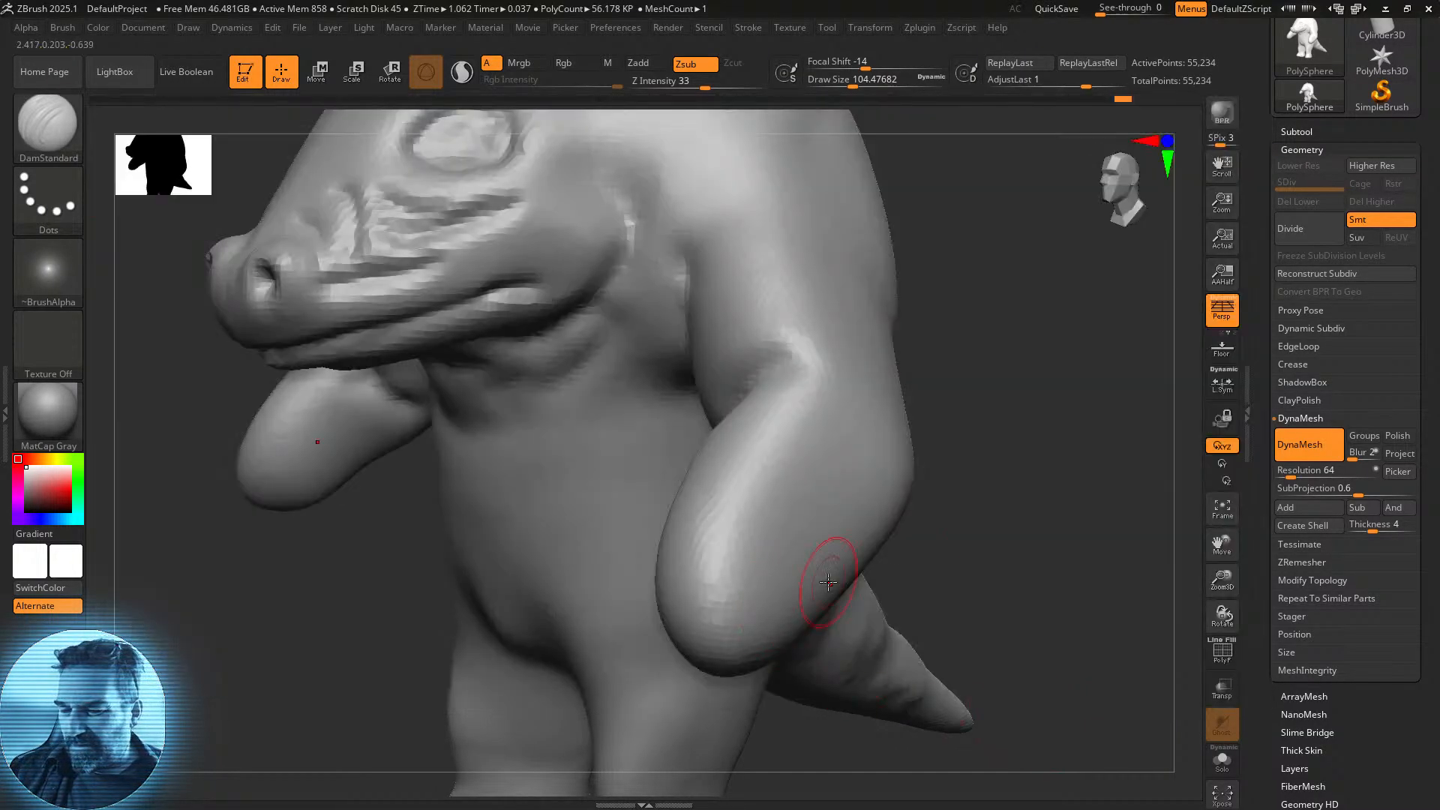
alt+drag(1013, 534, 1067, 452)
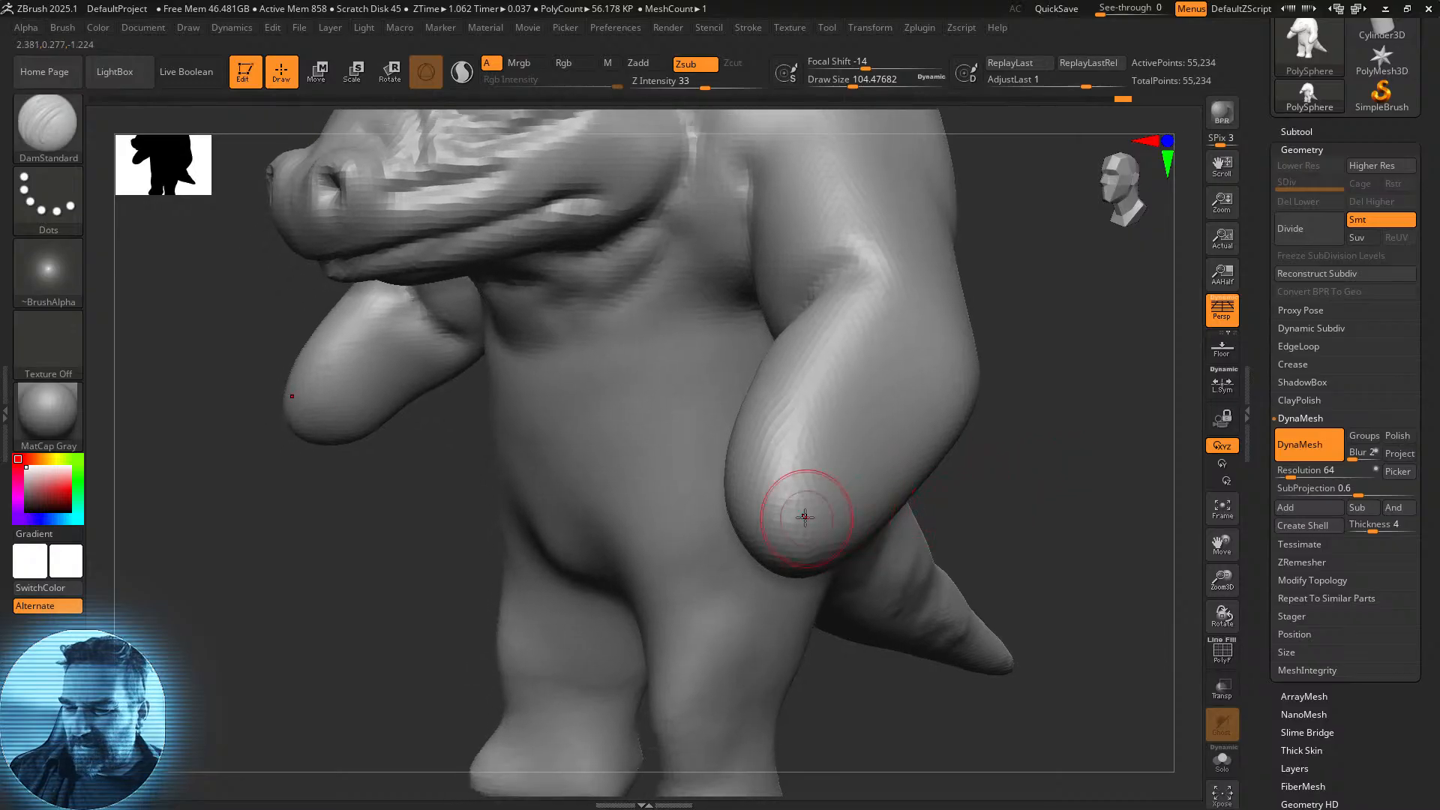
mouse_move(761, 531)
ctrl+mouse_down()
mouse_move(788, 528)
mouse_move(754, 523)
ctrl+mouse_up()
drag(1051, 450, 965, 514)
ctrl+click(970, 530)
drag(852, 80, 881, 81)
drag(1001, 330, 937, 397)
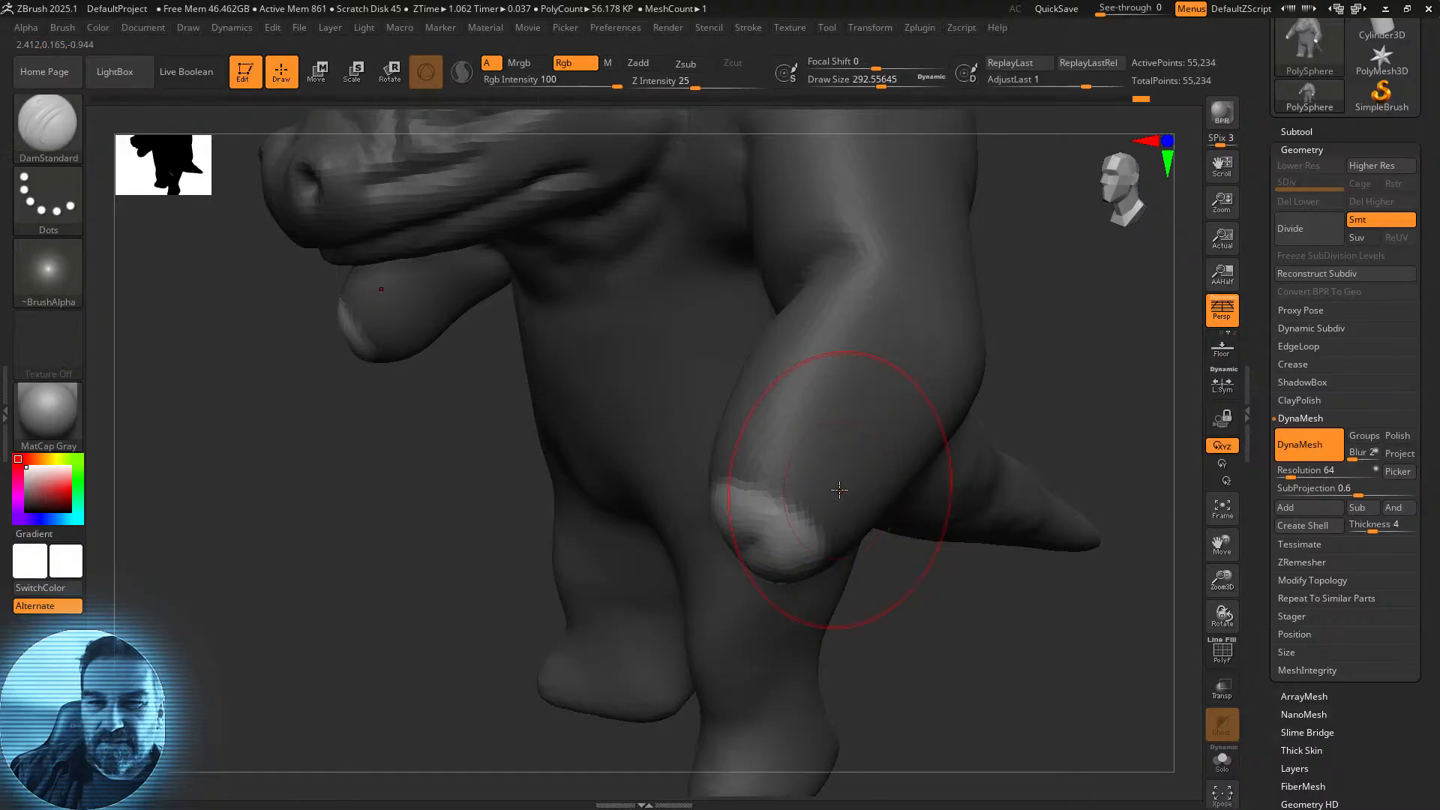
Widen the unmasked arm tips into rounded hands with the Move brush, clearing the mask and updating the DynaMesh to finish.
click(51, 118)
click(515, 142)
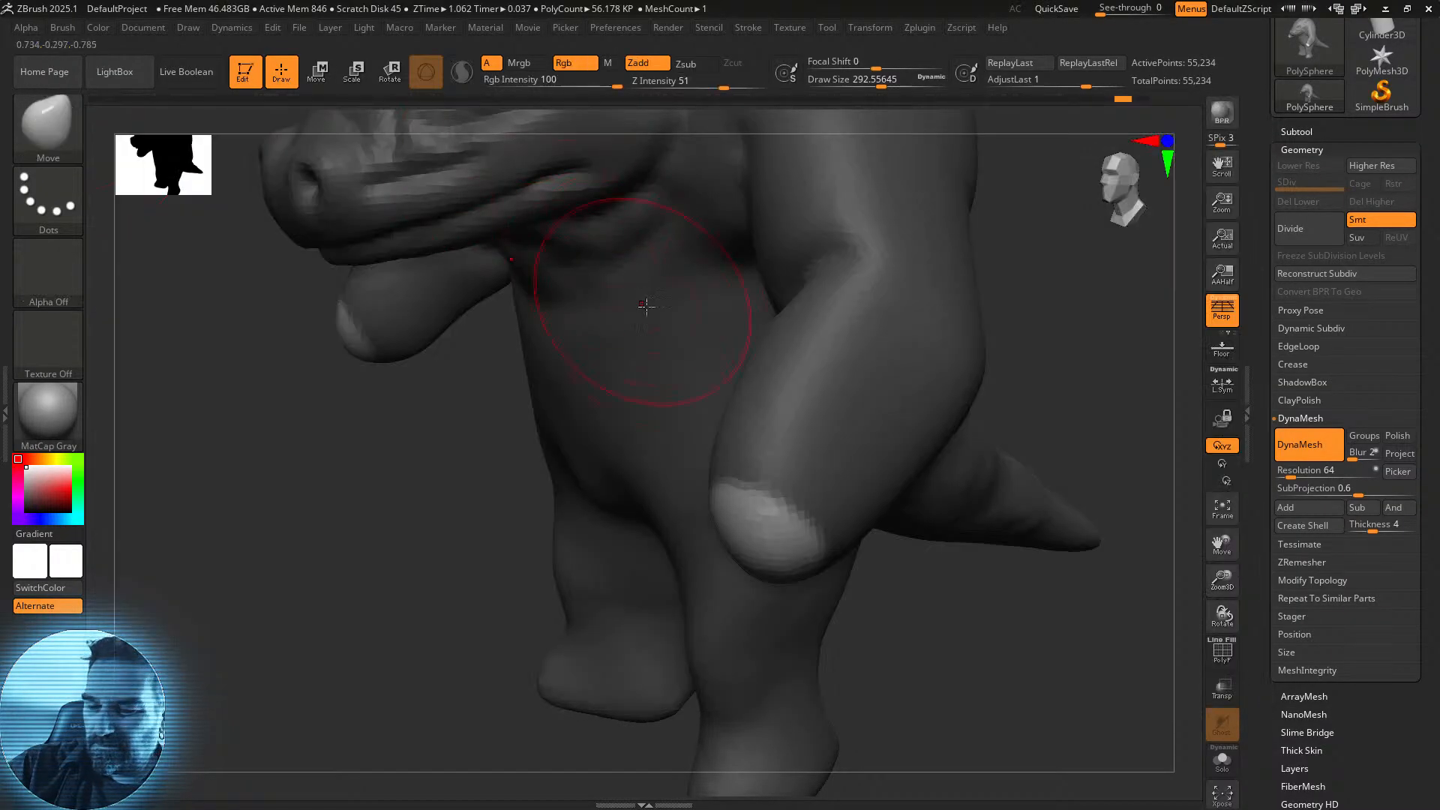
right_drag(643, 610, 837, 613)
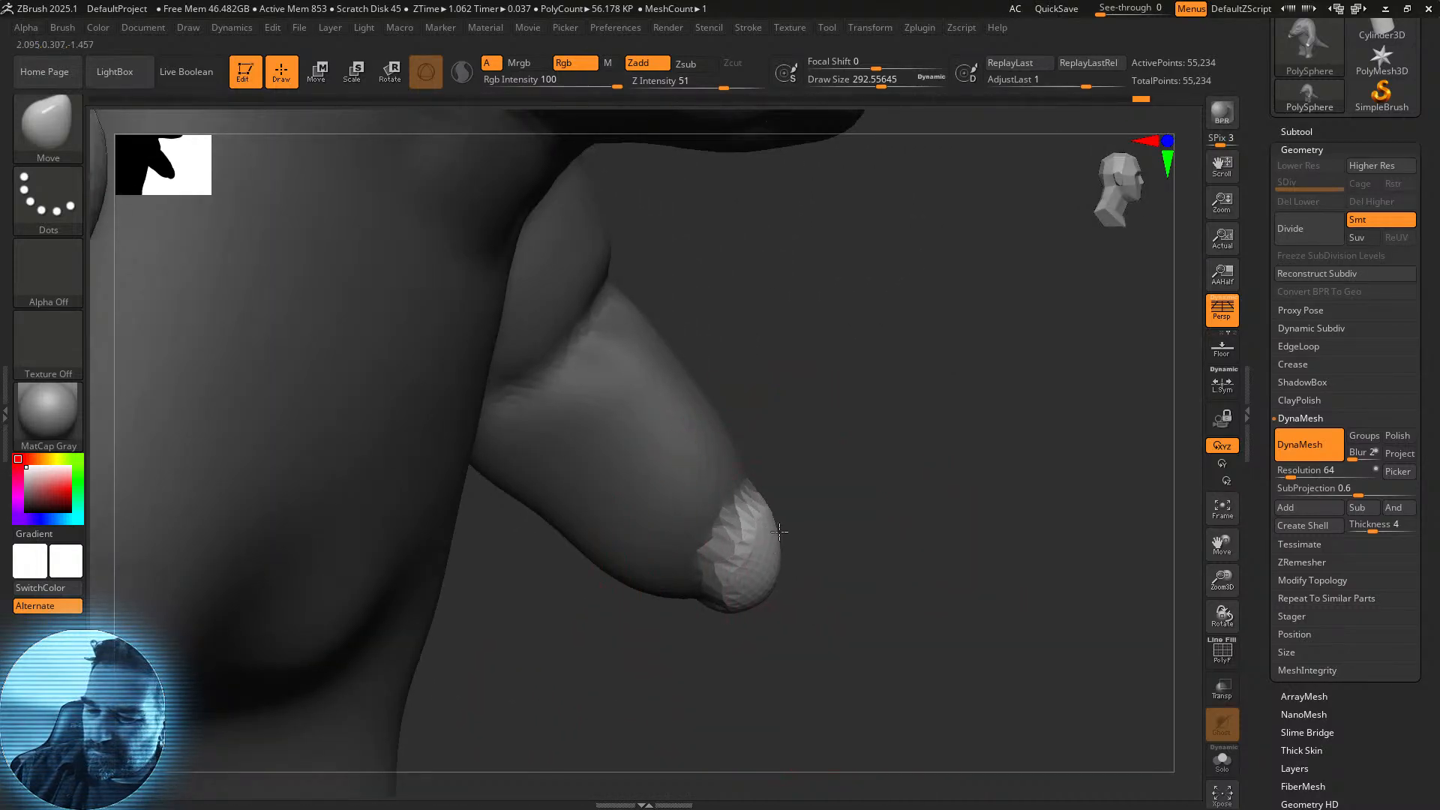
drag(777, 531, 809, 524)
mouse_move(926, 558)
right_down()
mouse_move(842, 541)
mouse_move(797, 556)
right_up()
drag(789, 564, 831, 566)
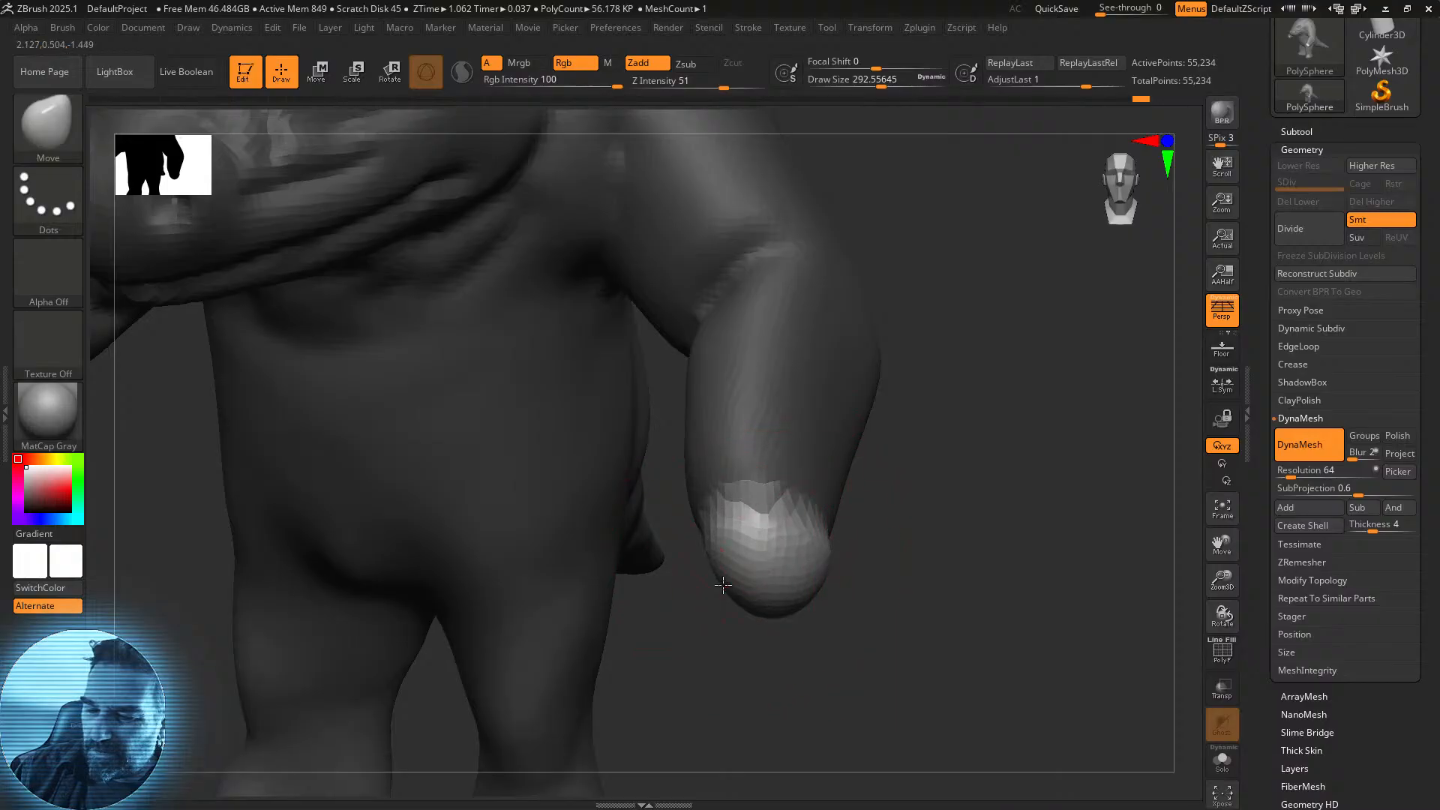
drag(723, 584, 684, 600)
right_drag(767, 572, 782, 504)
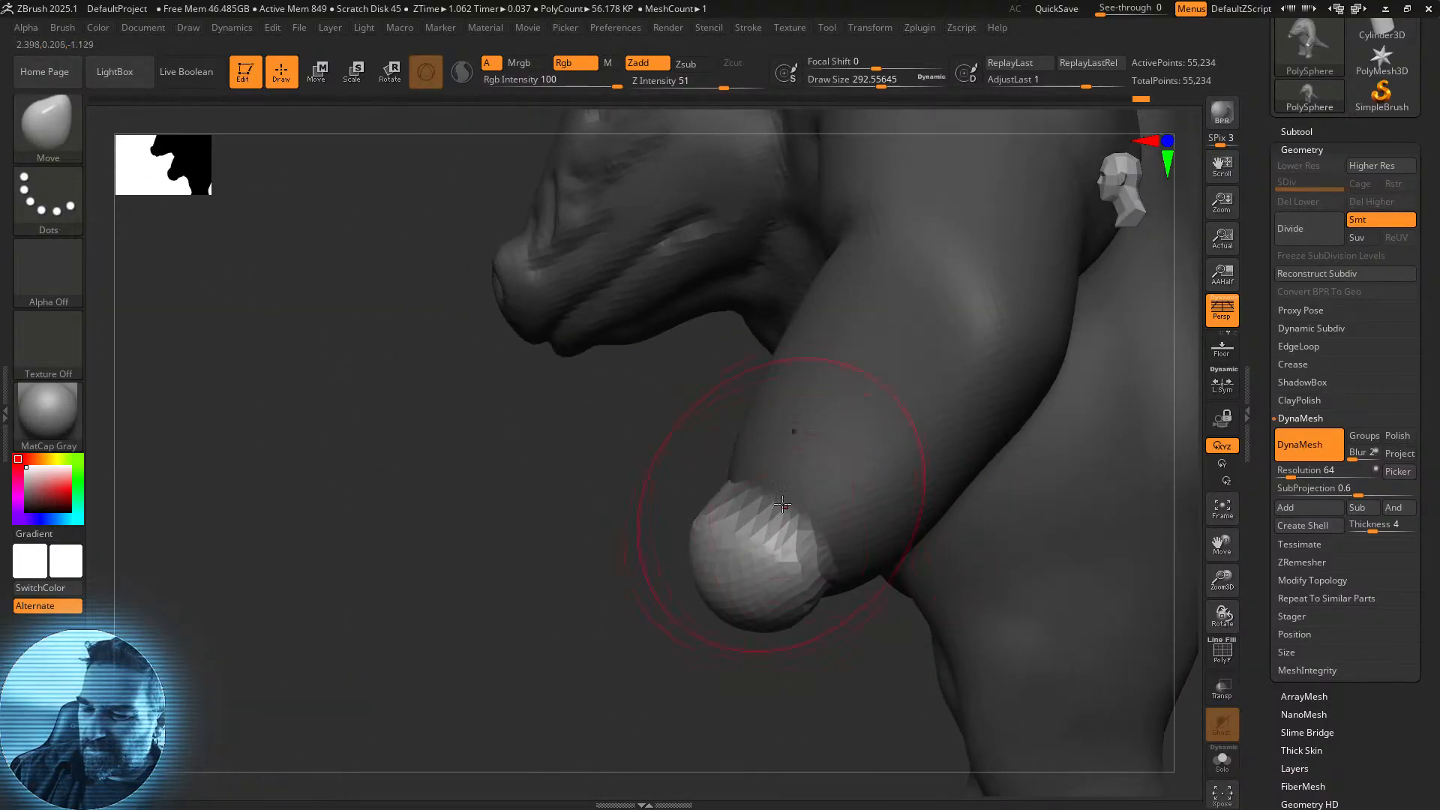
shift+drag(782, 546, 475, 675)
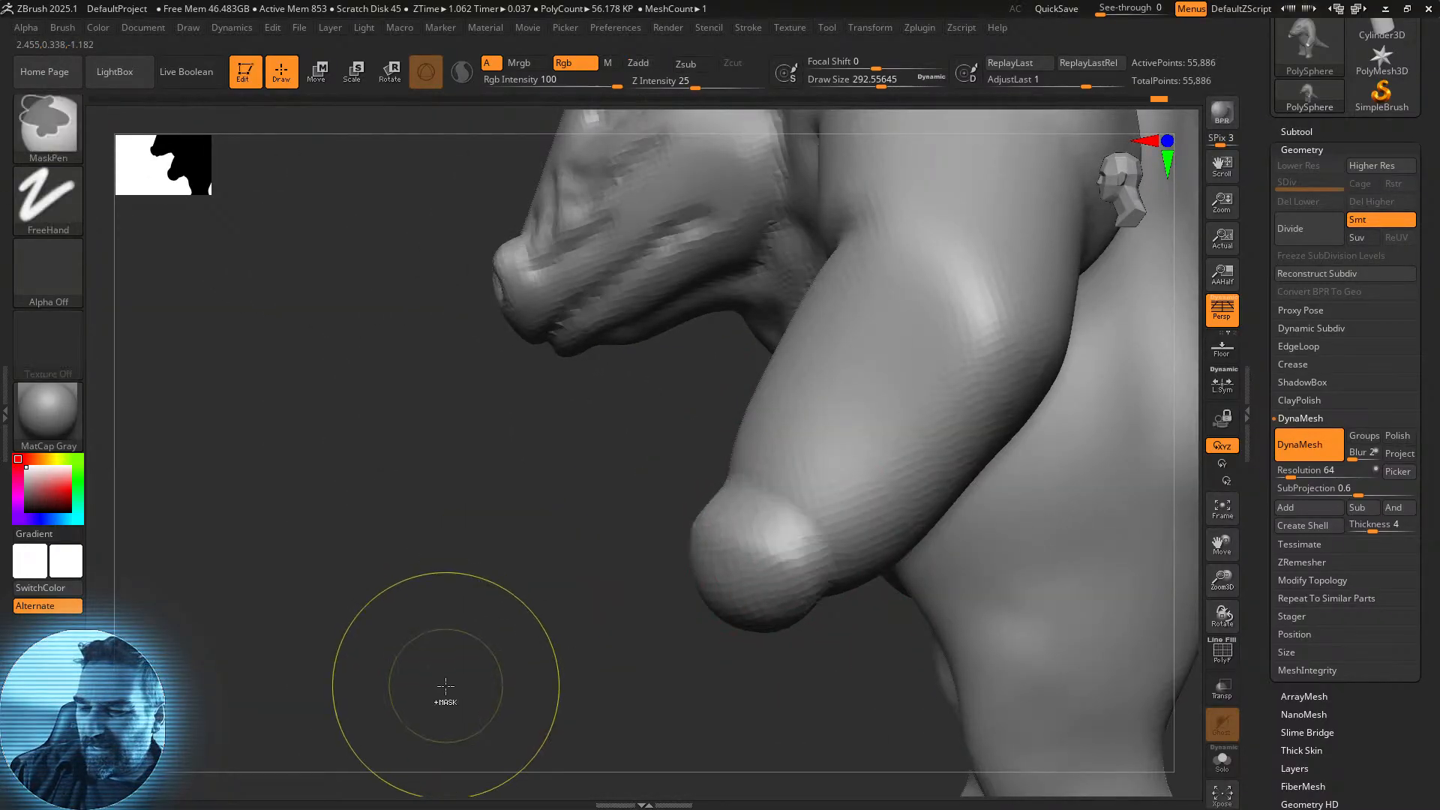
Set the draw size to about 51, mask finger spots on both hands, and invert the mask so only the spots stay editable.
drag(564, 678, 629, 664)
mouse_move(959, 538)
mouse_down()
mouse_move(986, 466)
mouse_move(1005, 548)
mouse_move(971, 484)
mouse_up()
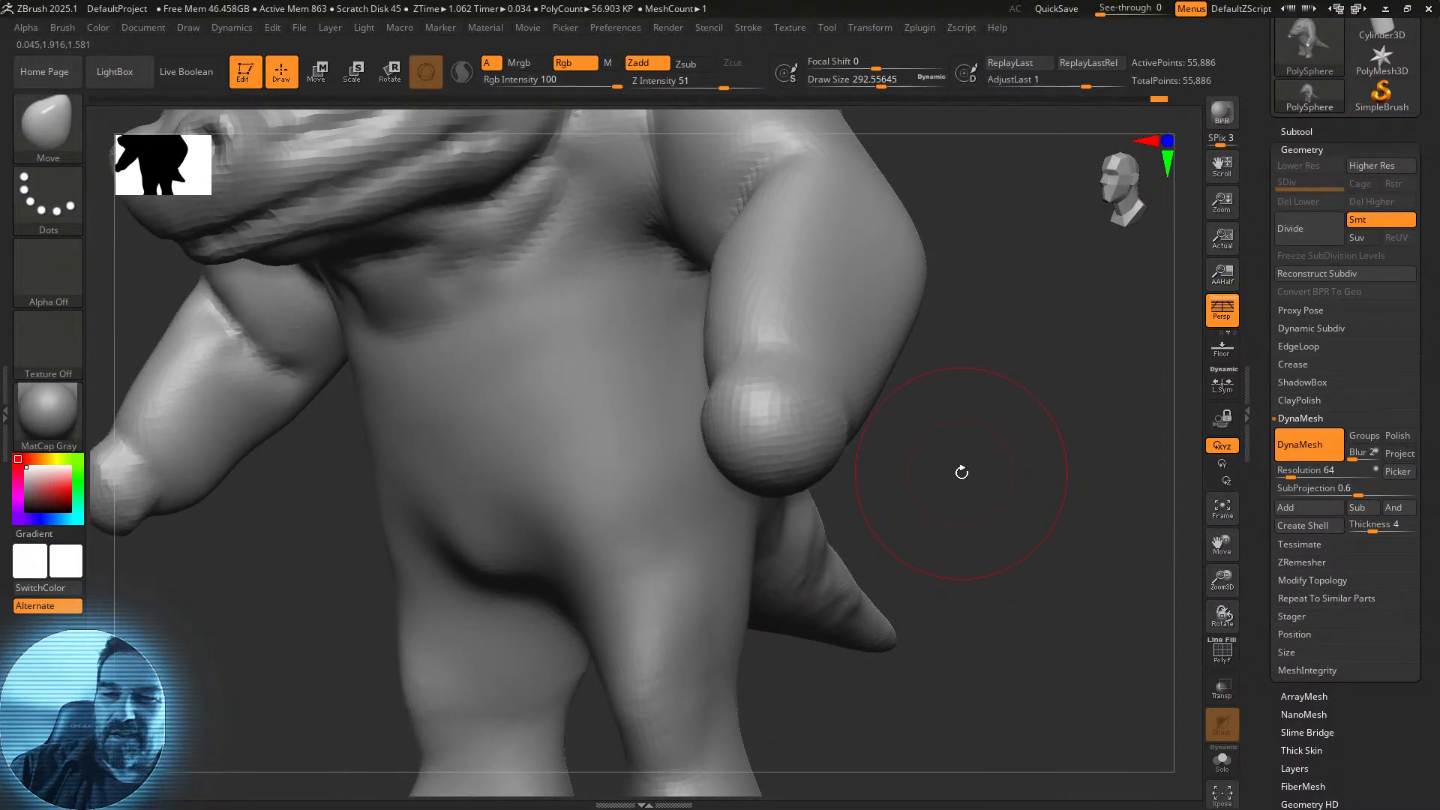
drag(881, 79, 841, 78)
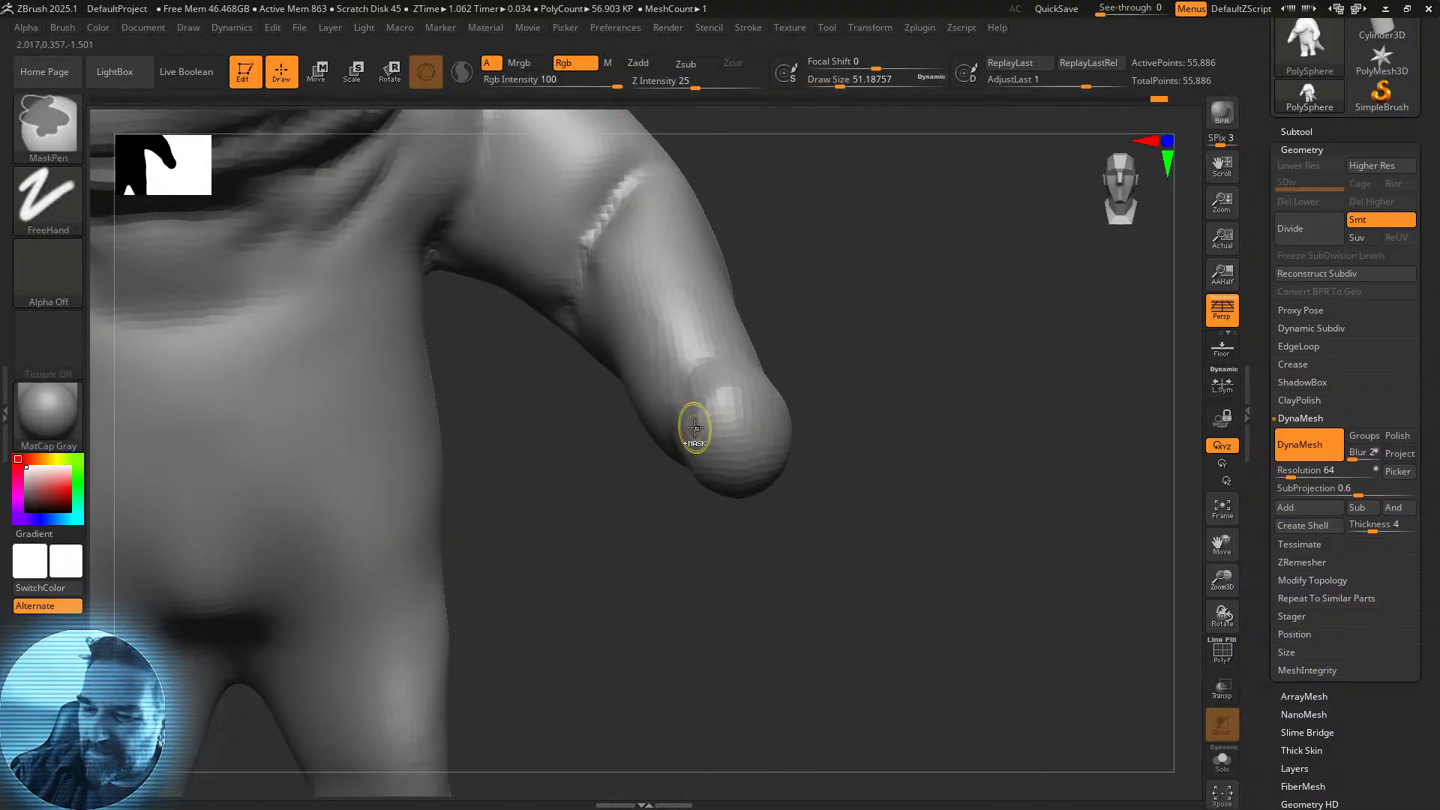
ctrl+drag(694, 427, 716, 427)
drag(877, 430, 758, 436)
drag(951, 437, 852, 434)
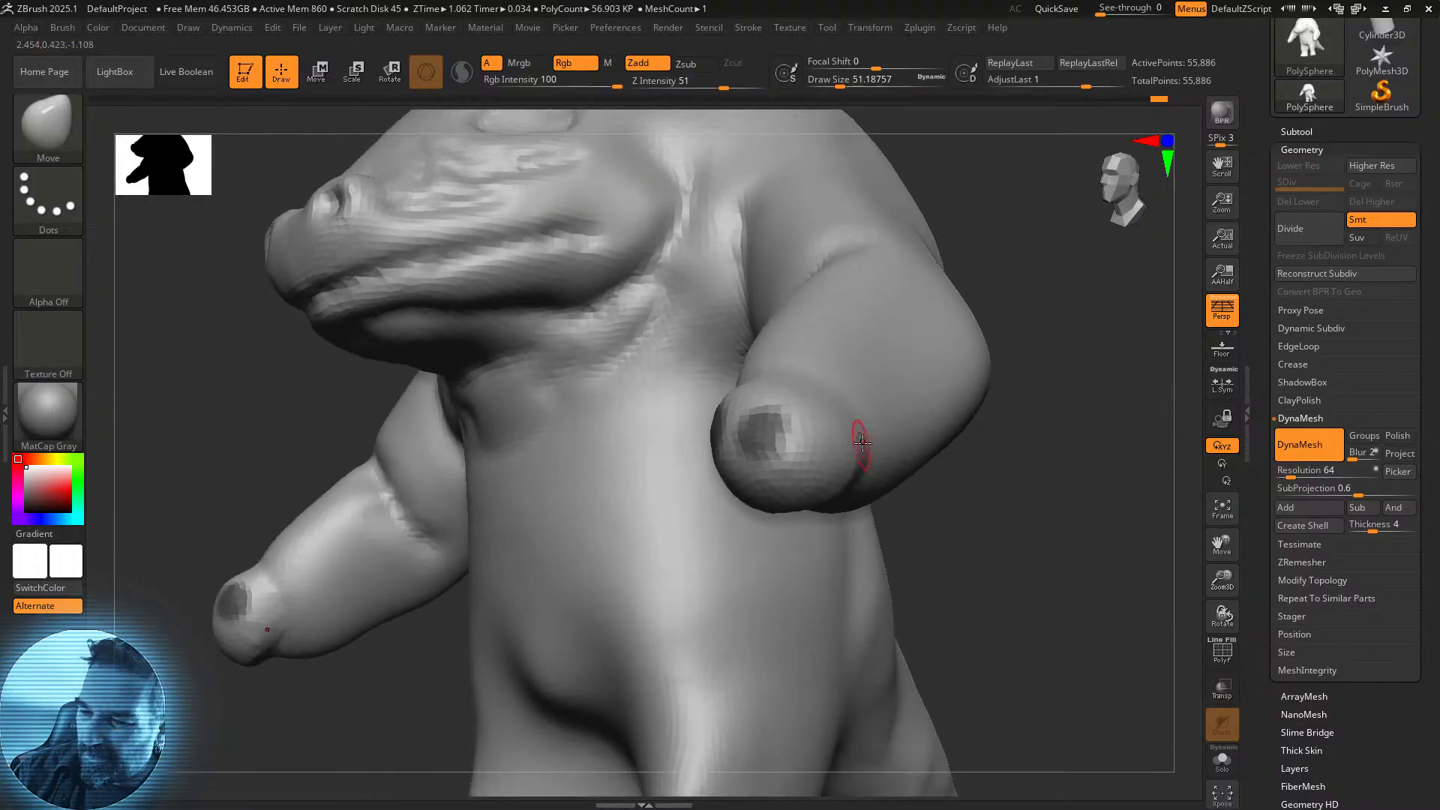
drag(1008, 551, 971, 435)
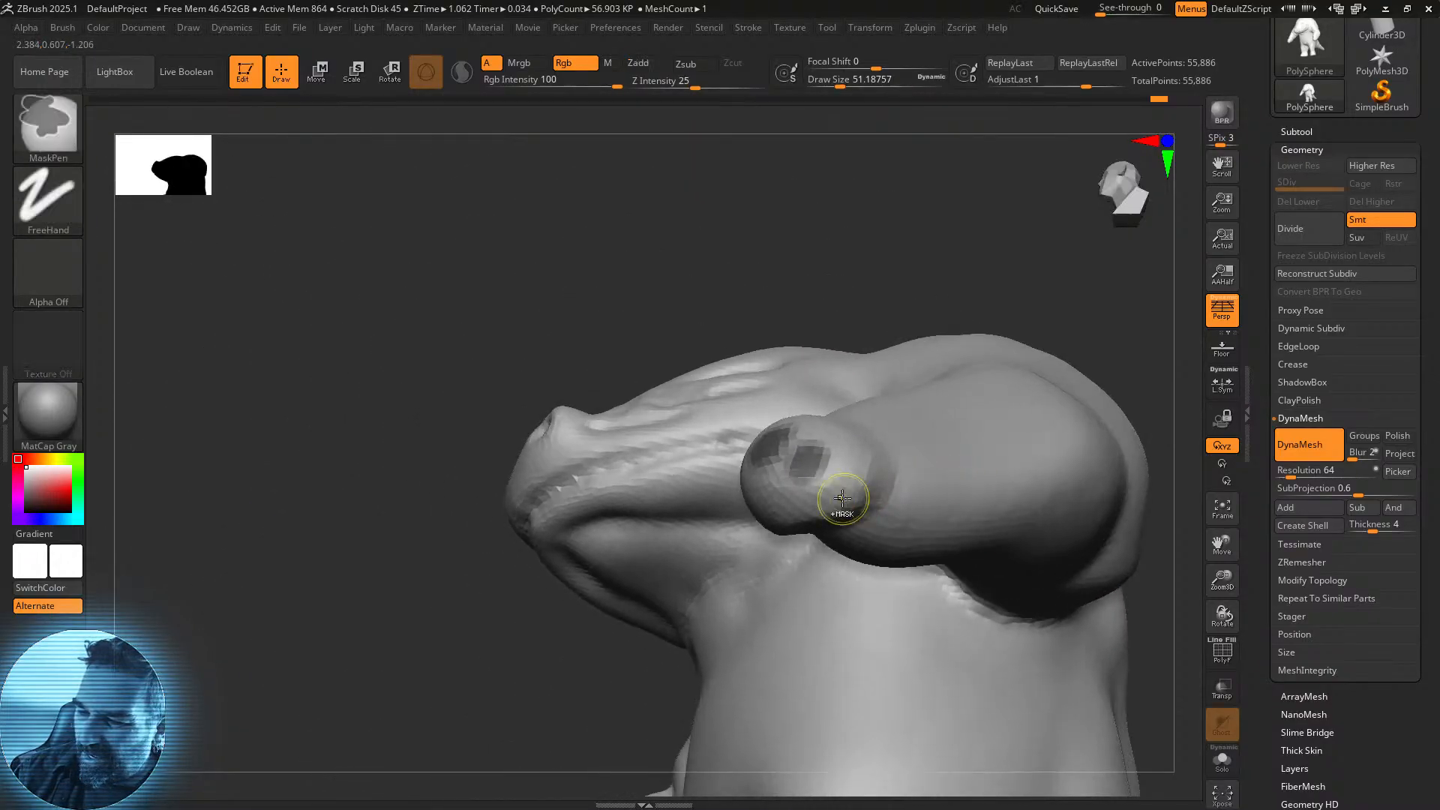
ctrl+click(958, 219)
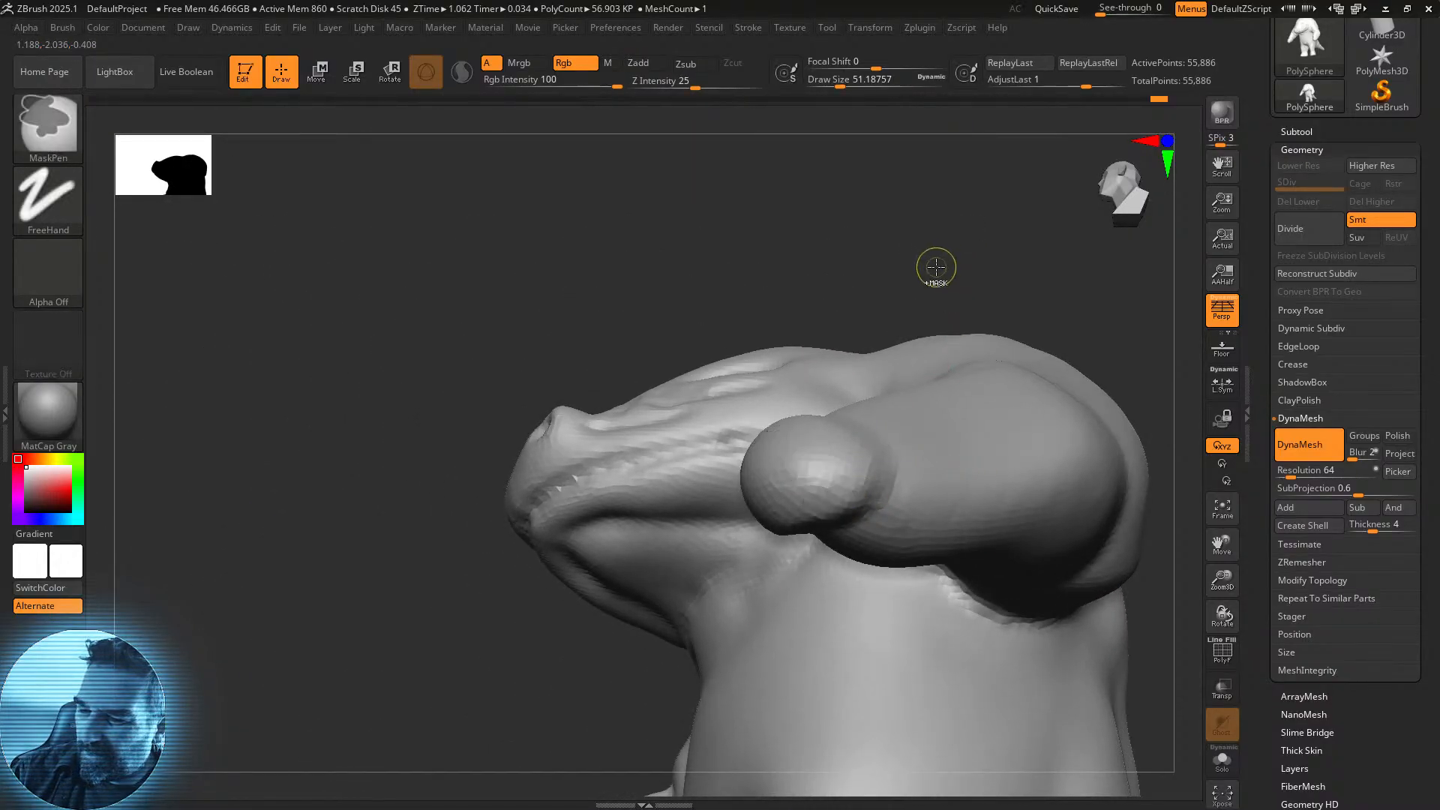
key(ctrl+z)
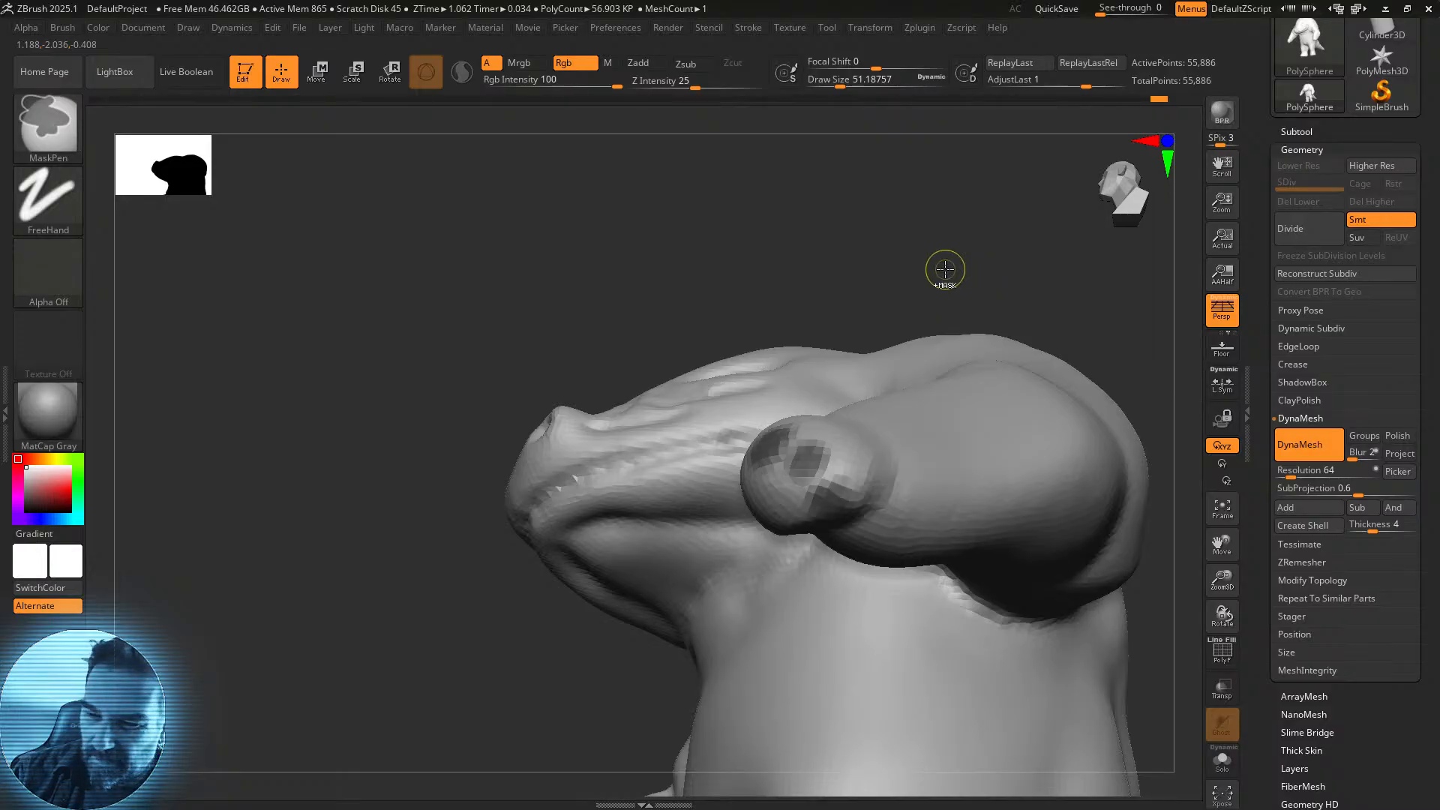
ctrl+click(951, 267)
drag(952, 270, 945, 312)
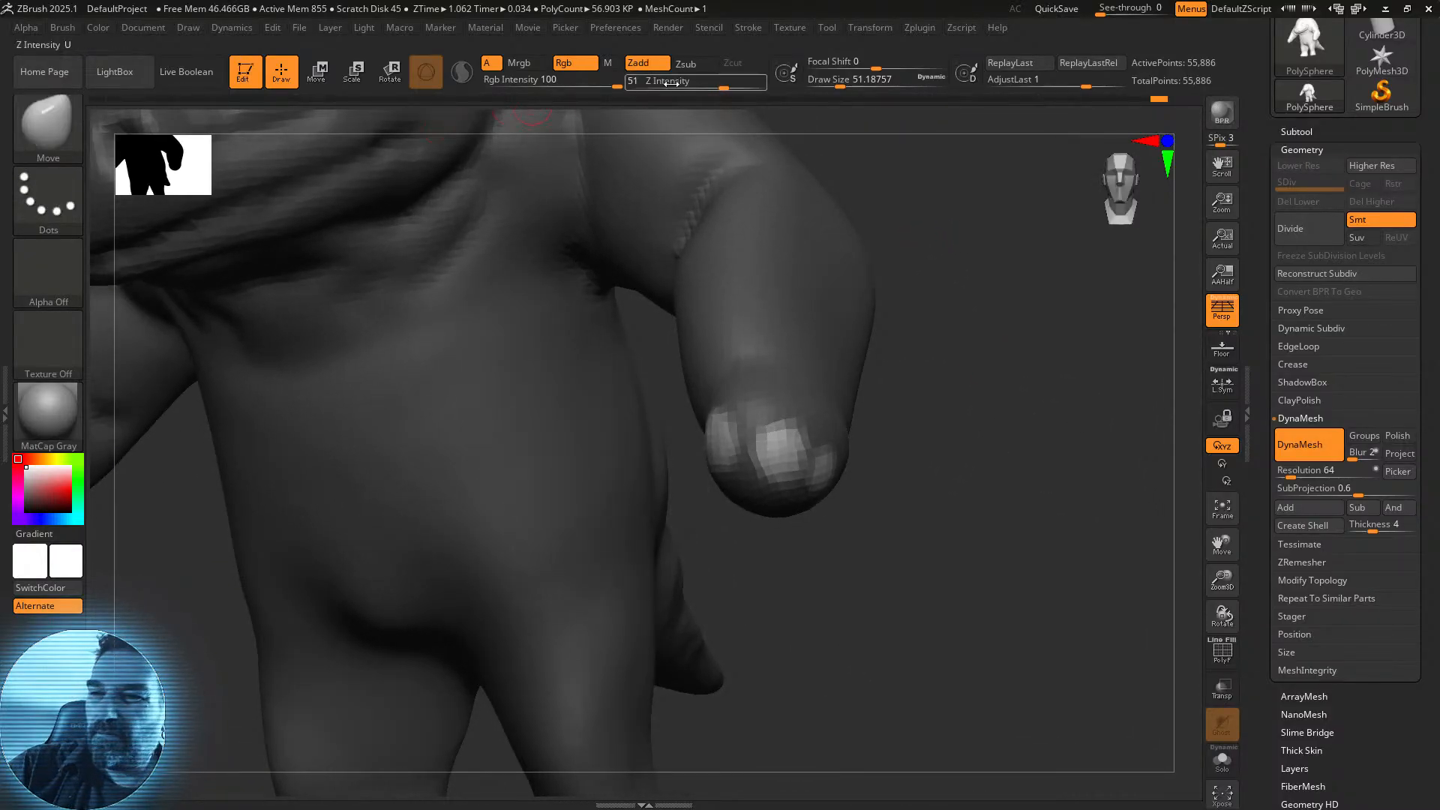
Pull the unmasked spots out into fingers with the Move brush at a draw size of about 365, finishing with a DynaMesh update.
drag(843, 86, 891, 86)
mouse_move(903, 292)
mouse_down()
mouse_move(974, 453)
mouse_move(847, 513)
mouse_move(834, 610)
mouse_up()
mouse_move(954, 540)
mouse_down()
mouse_move(874, 532)
mouse_move(865, 602)
mouse_up()
drag(1024, 491, 902, 374)
Thicken the thin fingers with the Inflat brush at Z intensity 6 and a draw size of about 97.
click(48, 124)
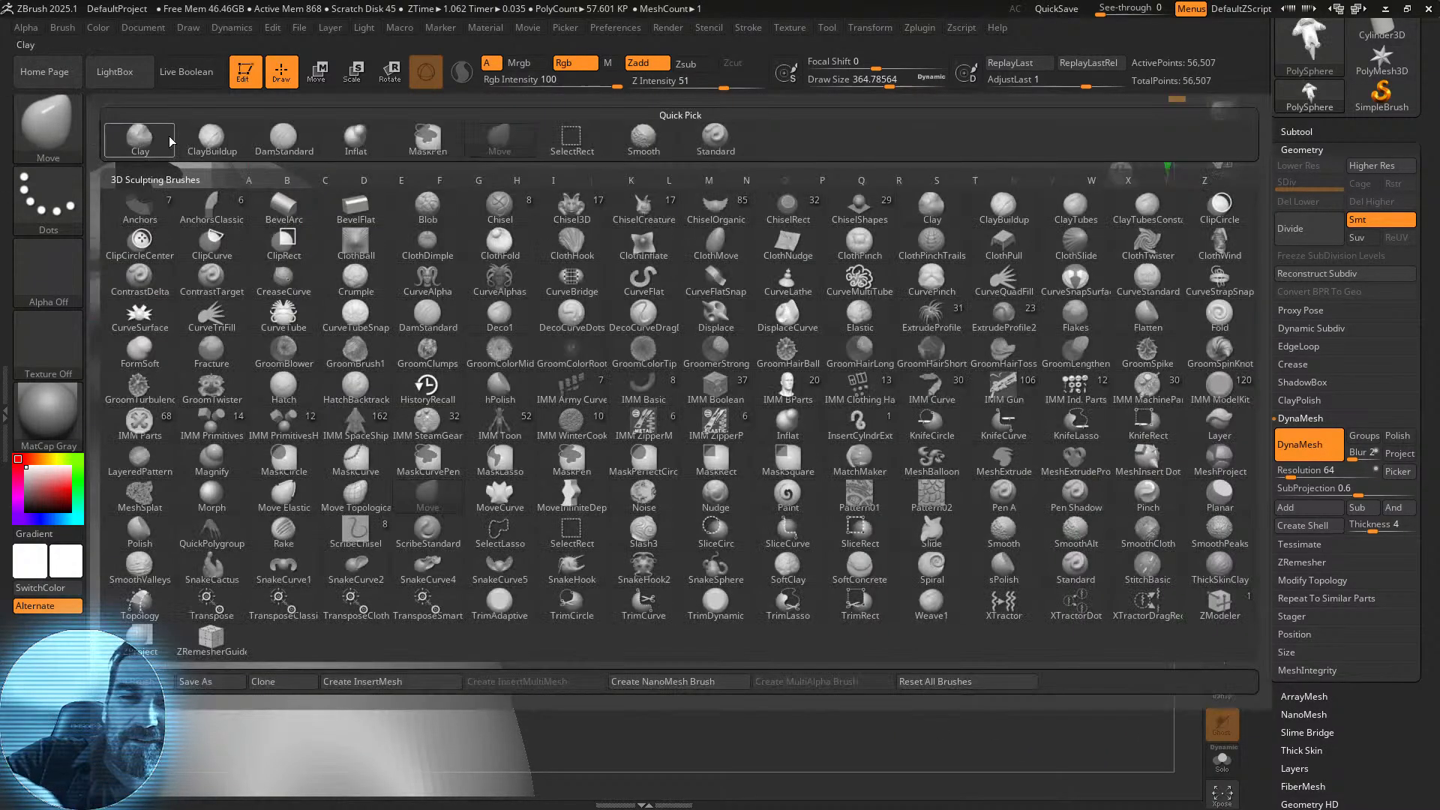
click(355, 143)
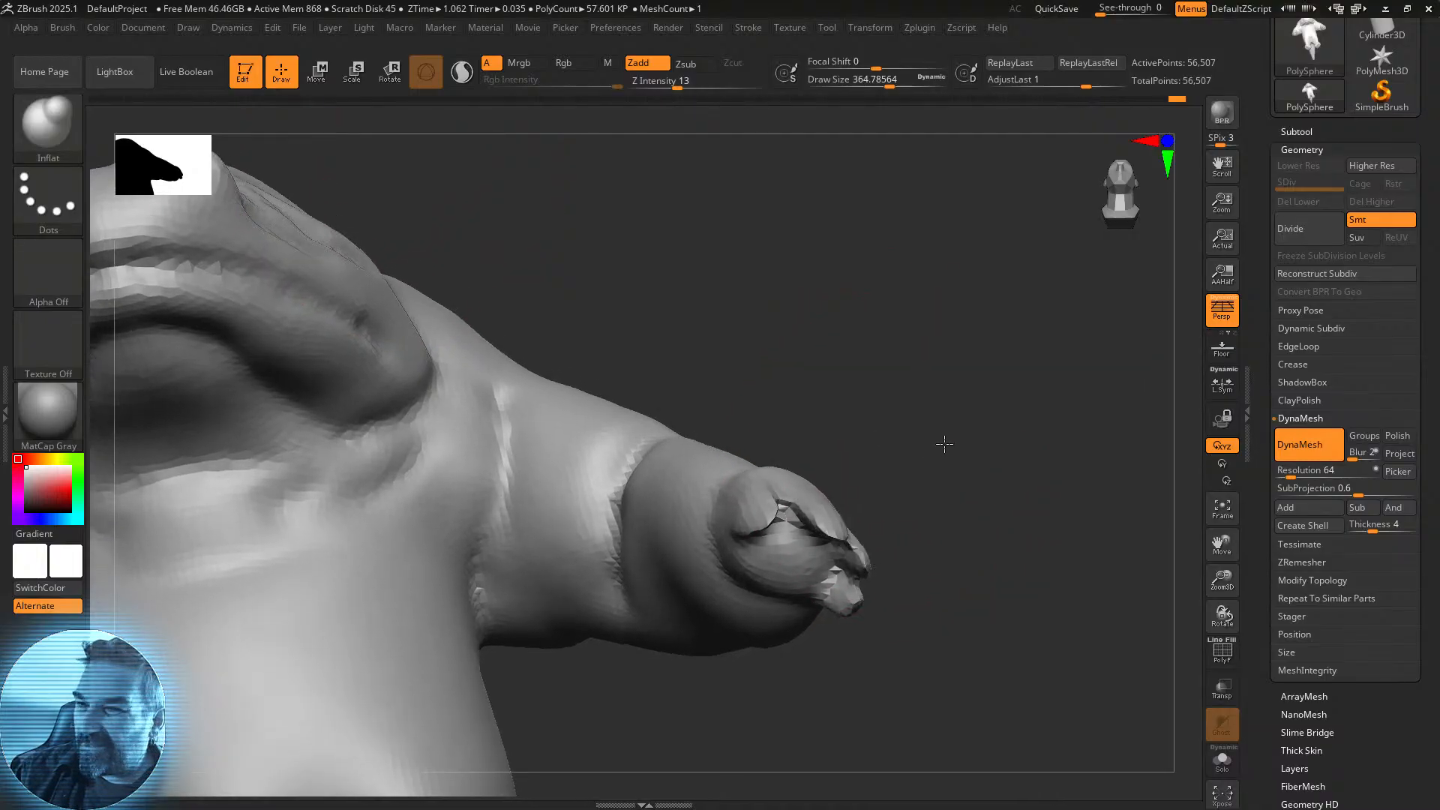
drag(668, 81, 654, 81)
drag(892, 81, 878, 81)
drag(885, 447, 872, 531)
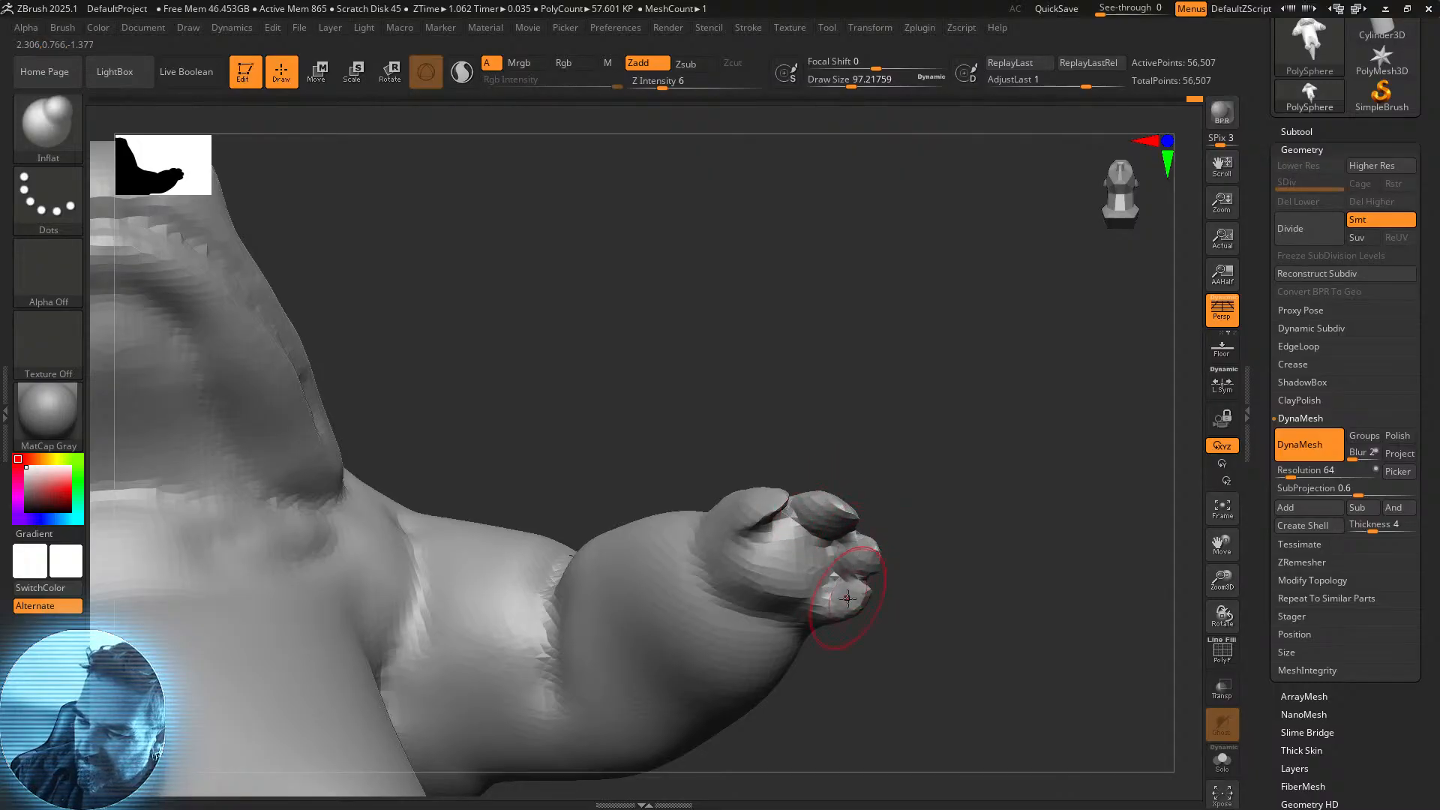
drag(941, 506, 825, 504)
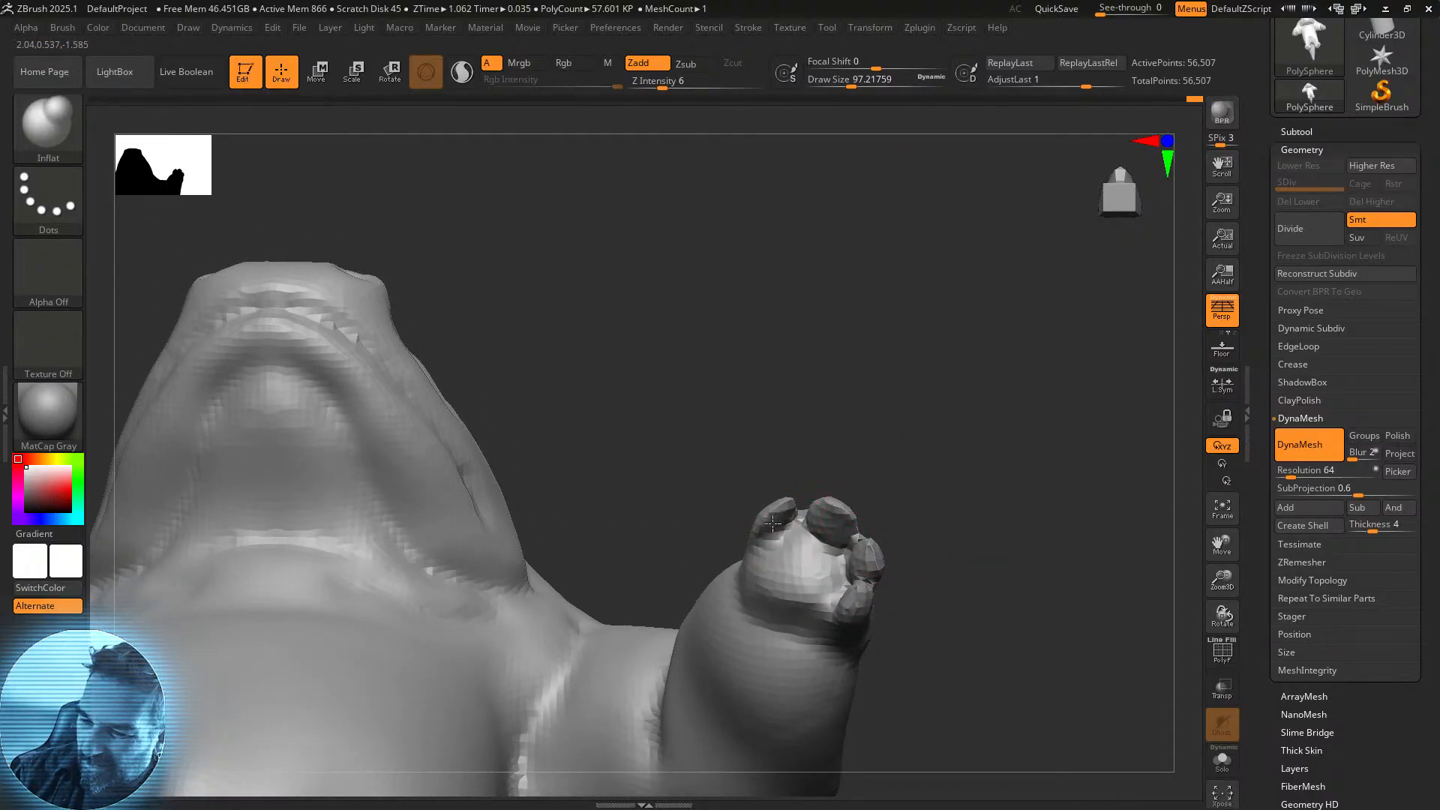
mouse_move(884, 465)
mouse_down()
mouse_move(1047, 543)
mouse_move(920, 604)
mouse_move(965, 588)
mouse_move(938, 600)
mouse_move(892, 564)
mouse_up()
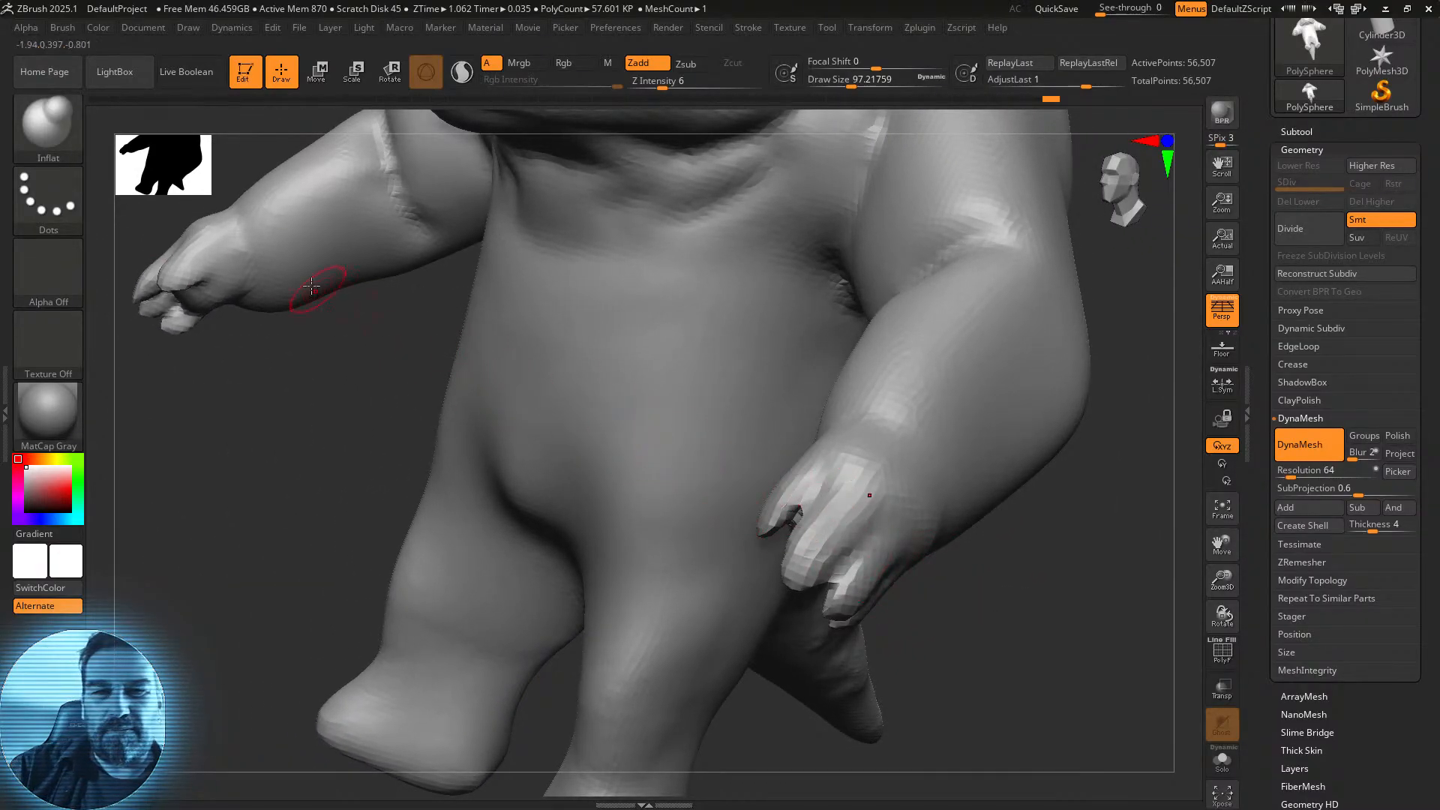
Reshape and spread the fingers and thumbs with the Move brush, then update the DynaMesh.
click(65, 123)
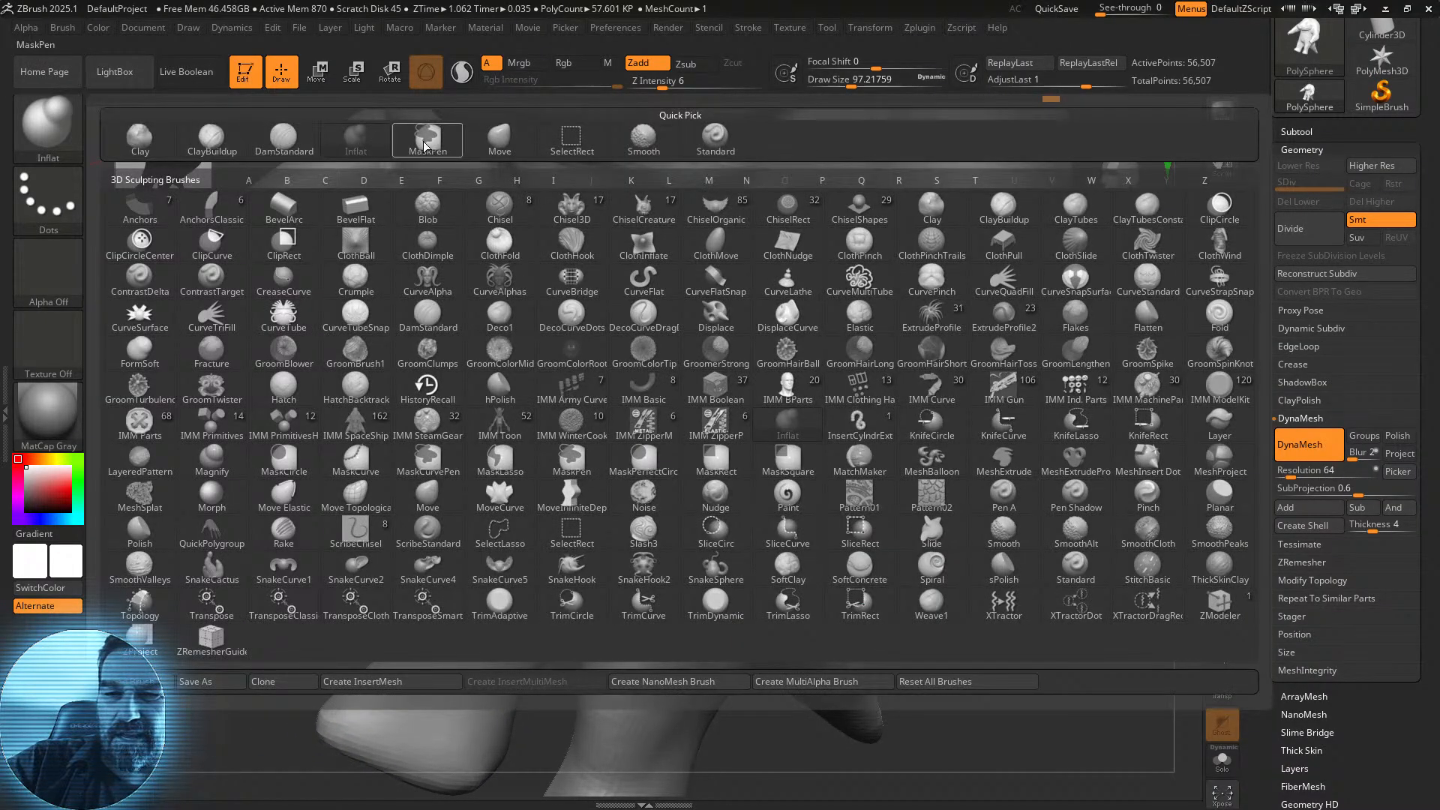
click(504, 141)
drag(1106, 553, 1005, 570)
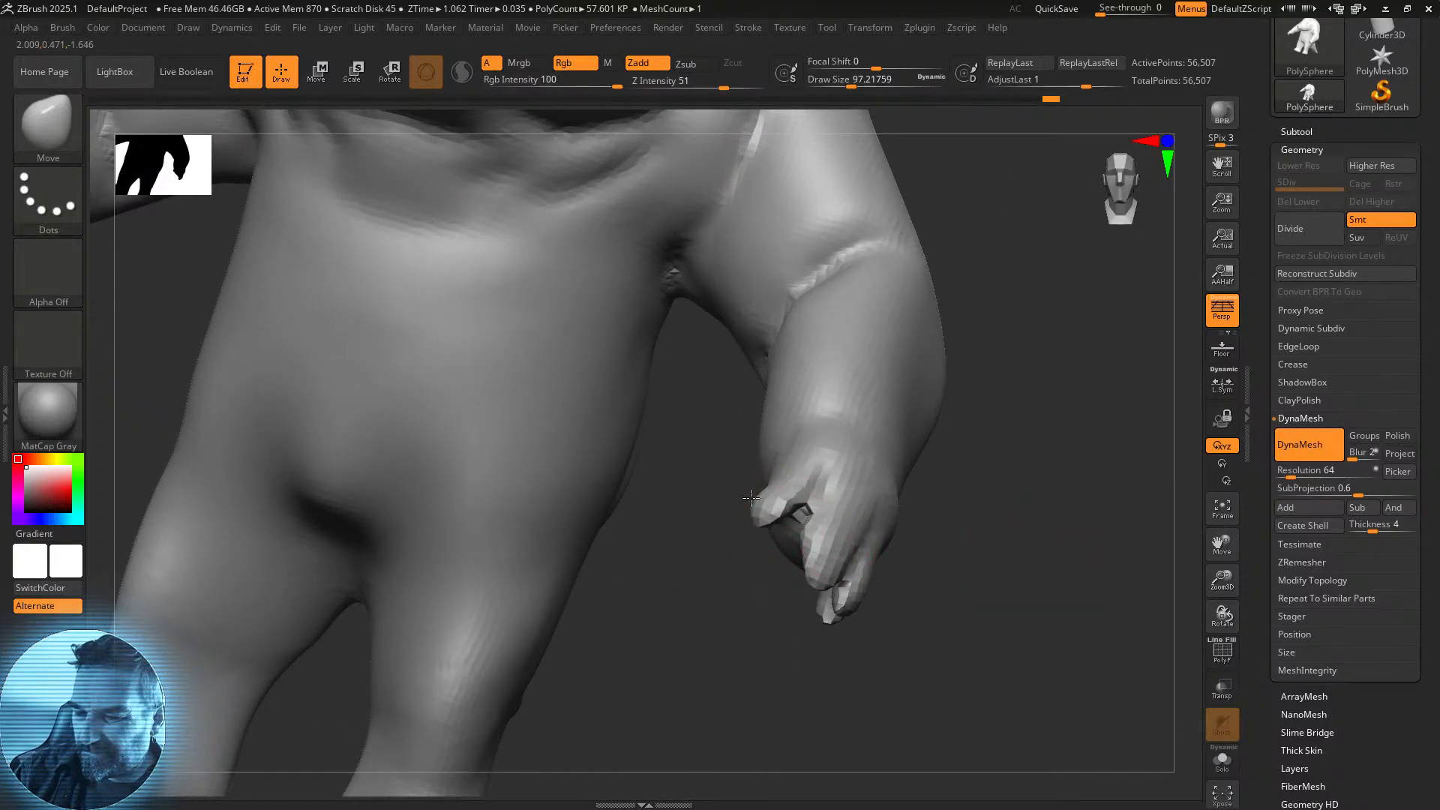
drag(986, 488, 819, 595)
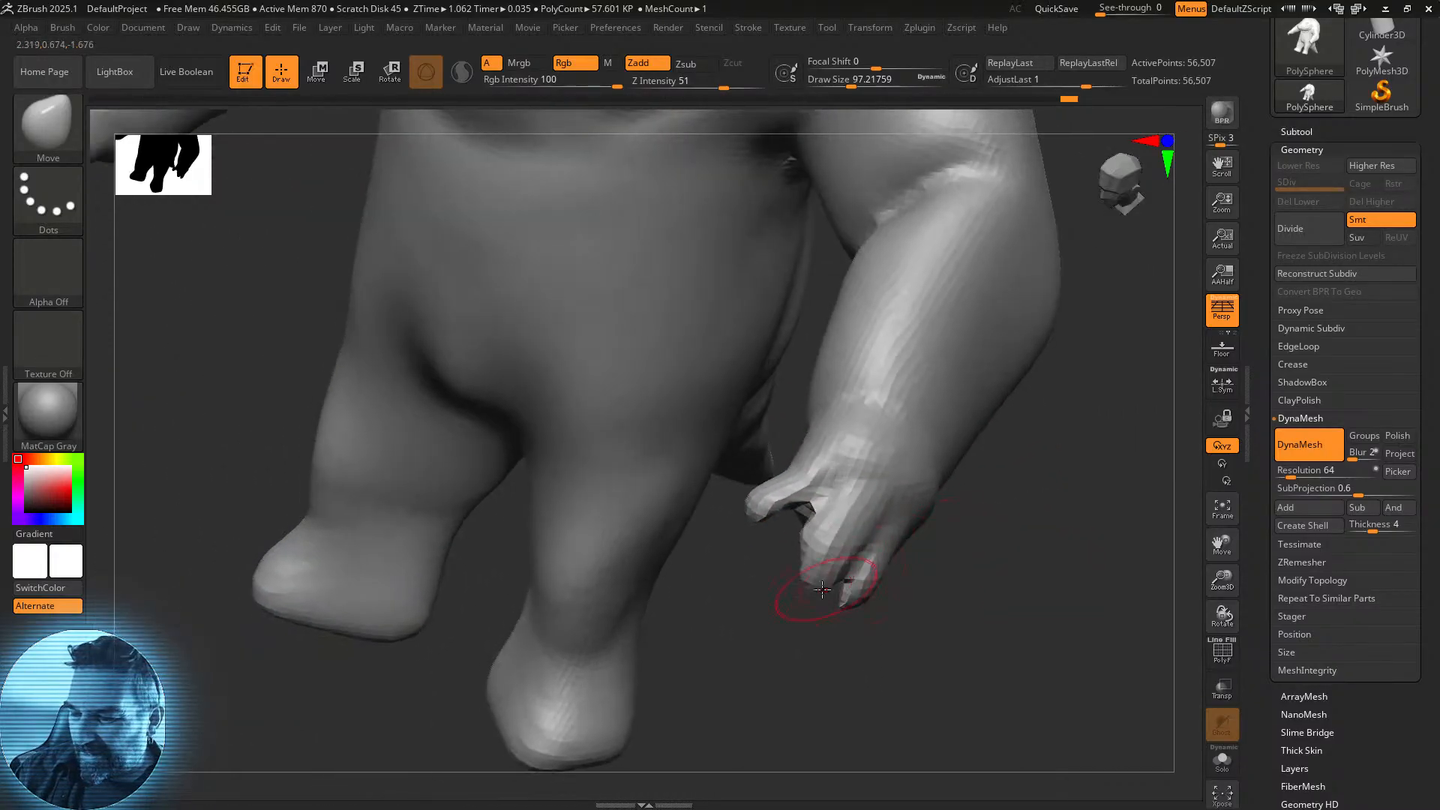
drag(981, 560, 854, 592)
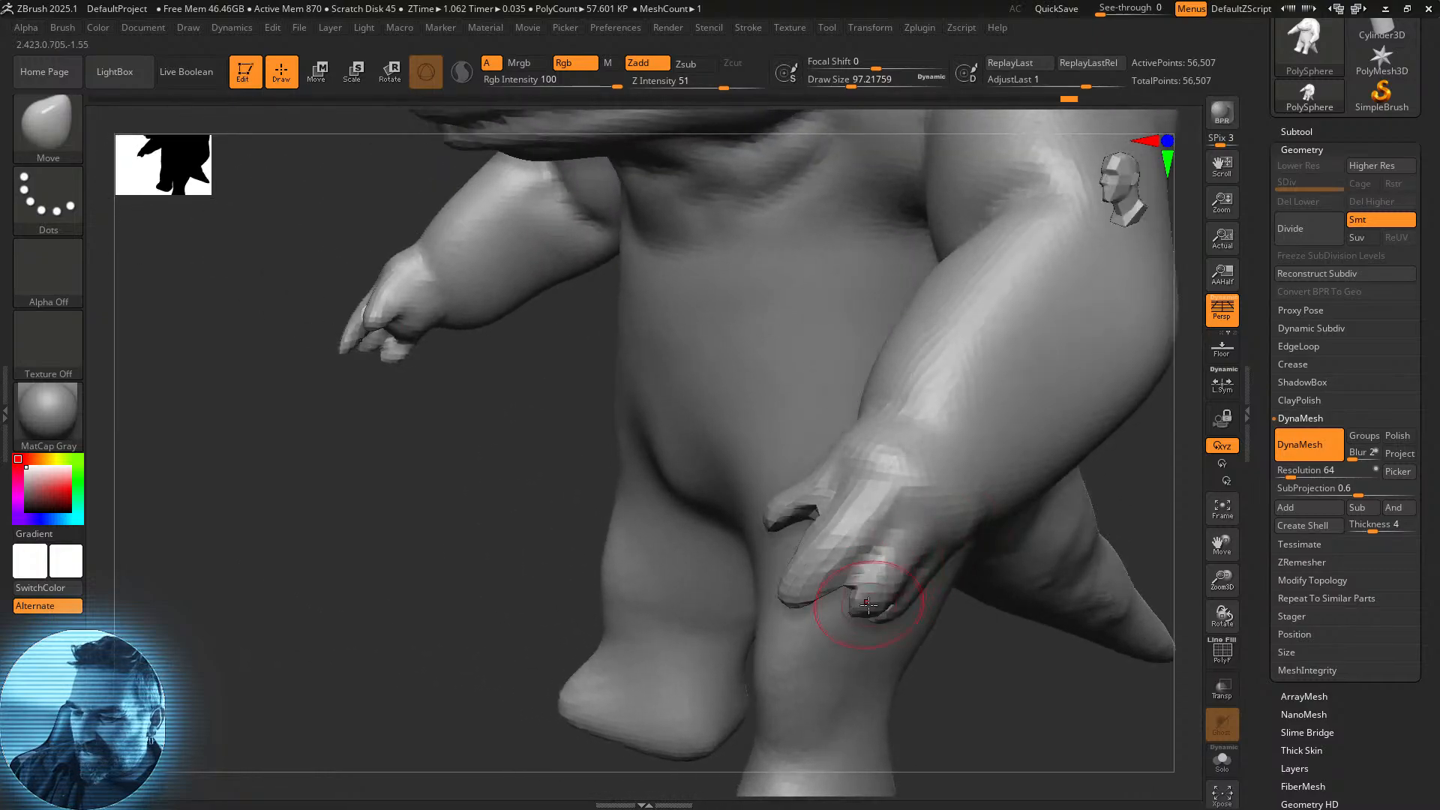
mouse_move(1017, 657)
mouse_down()
mouse_move(713, 498)
mouse_move(682, 515)
mouse_up()
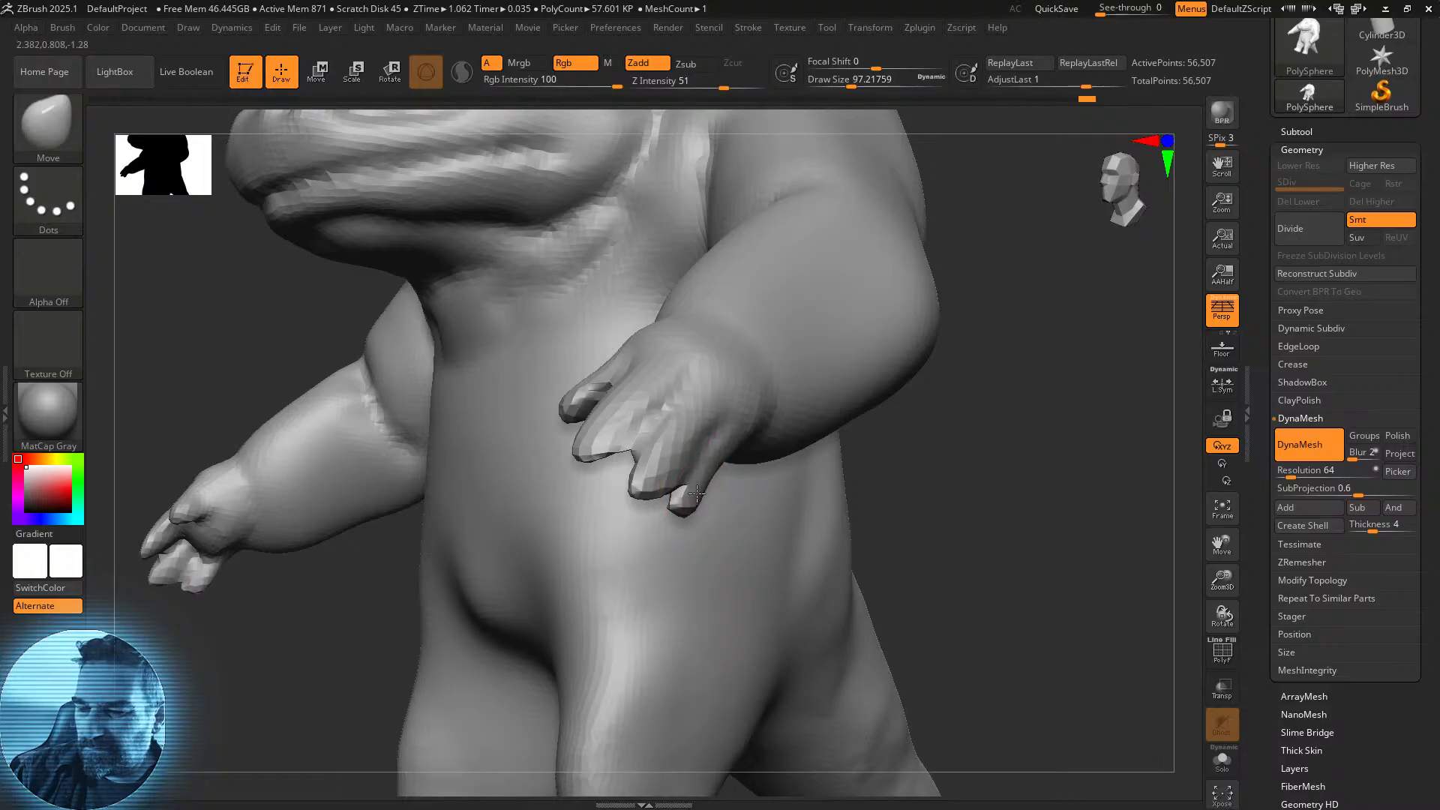
drag(893, 420, 1001, 426)
ctrl+drag(444, 628, 416, 666)
mouse_move(379, 732)
mouse_down()
mouse_move(1050, 482)
mouse_move(990, 456)
mouse_up()
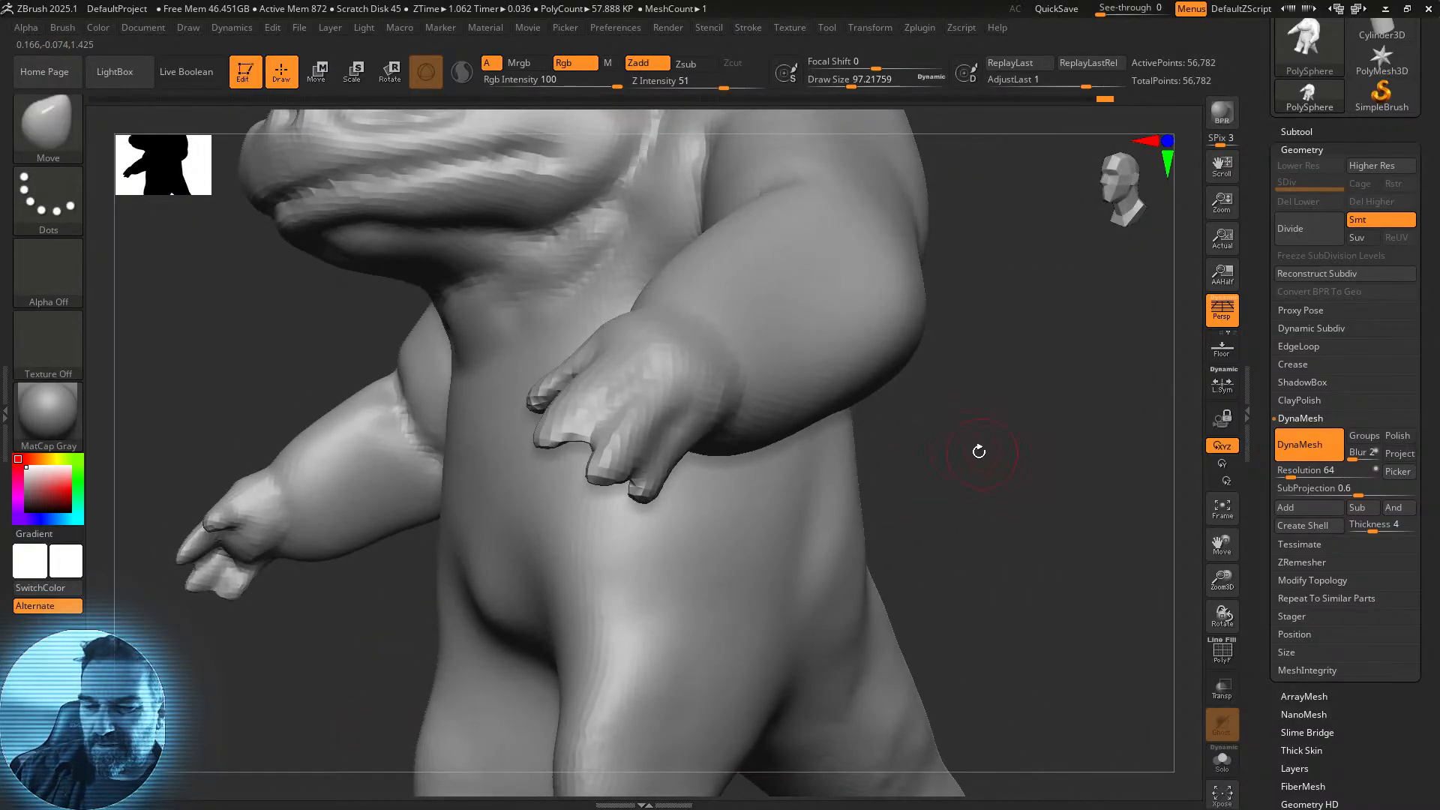
Carve grooves between the fingers on the backs of the hands with the DamStandard brush at a draw size of about 44.
click(48, 124)
click(284, 139)
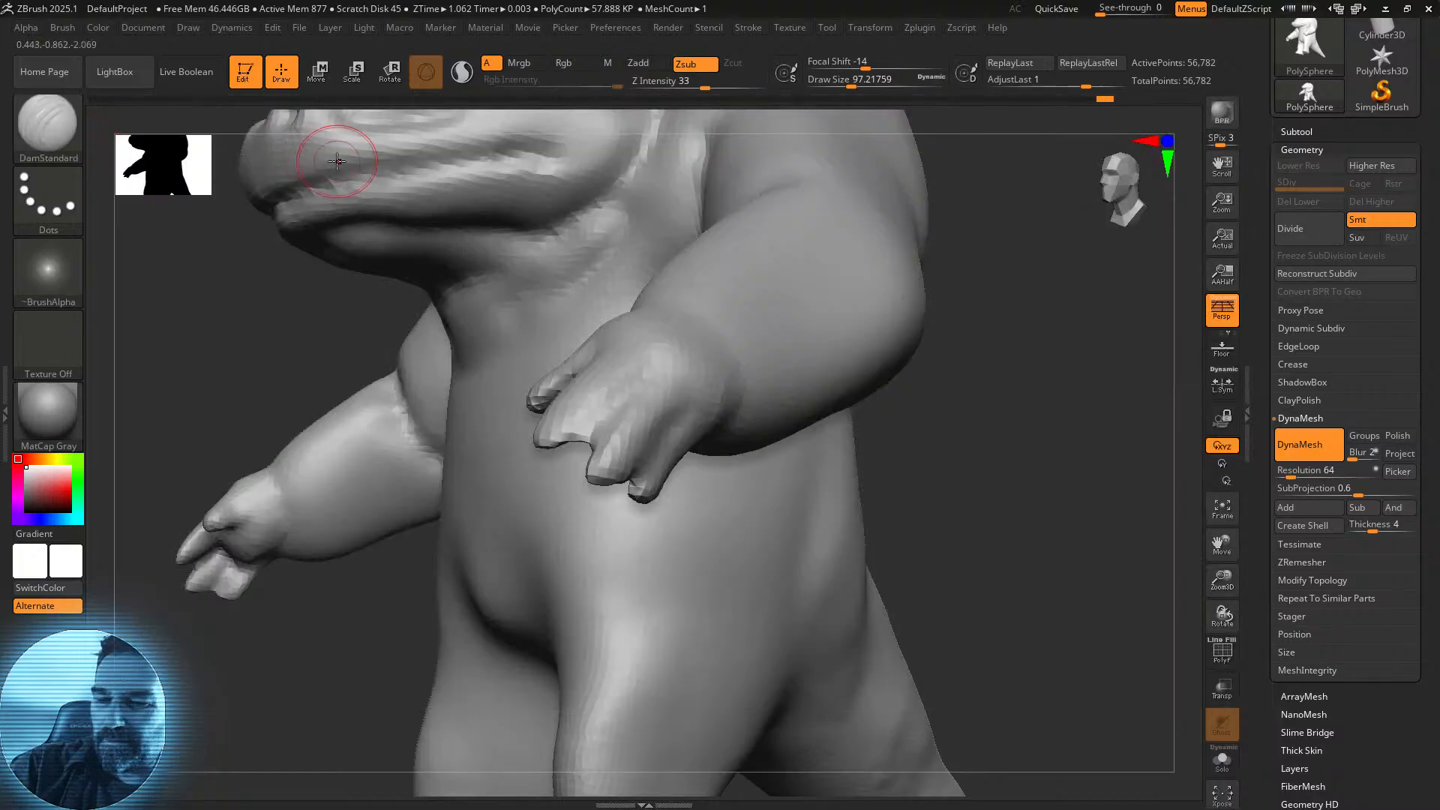
drag(840, 79, 827, 80)
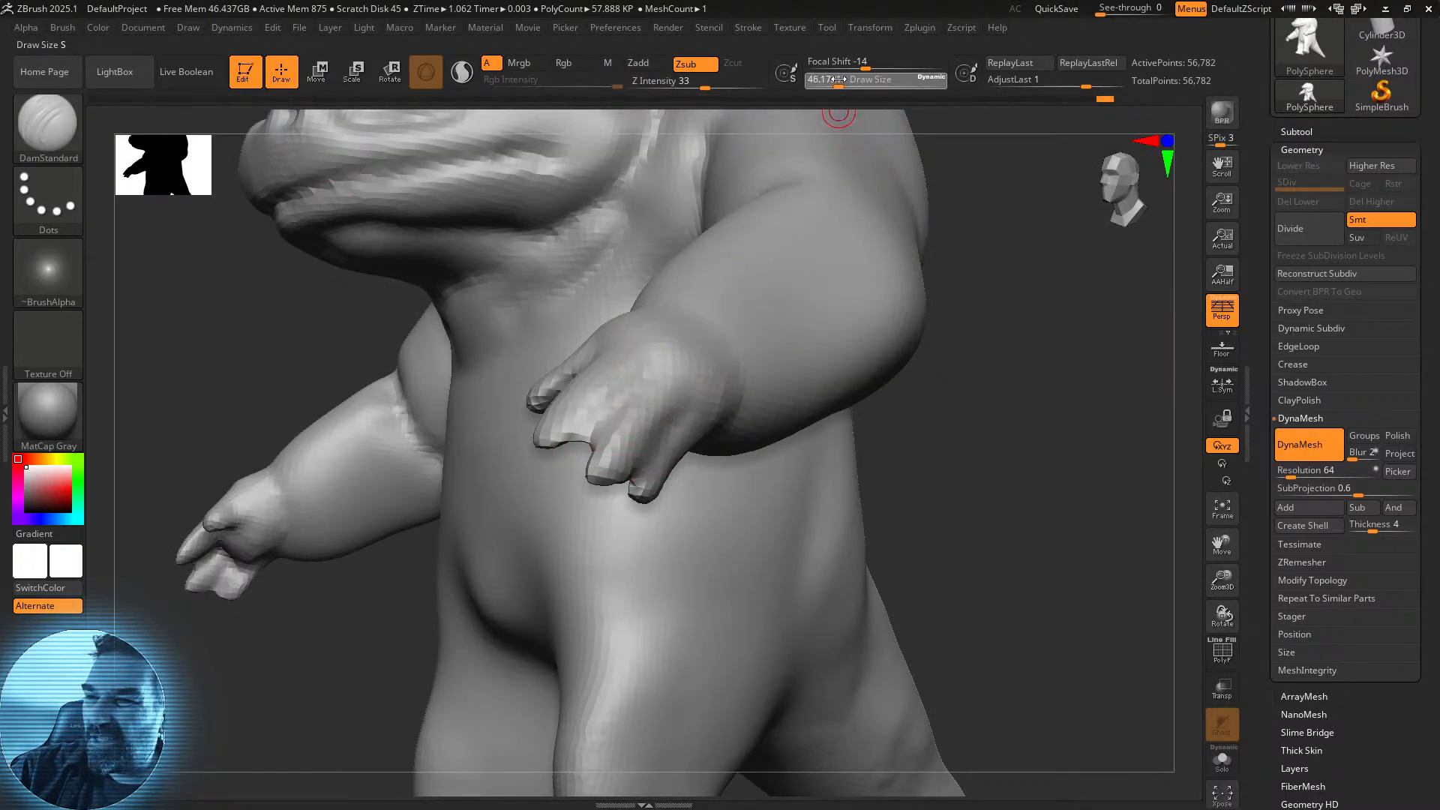
drag(637, 443, 628, 482)
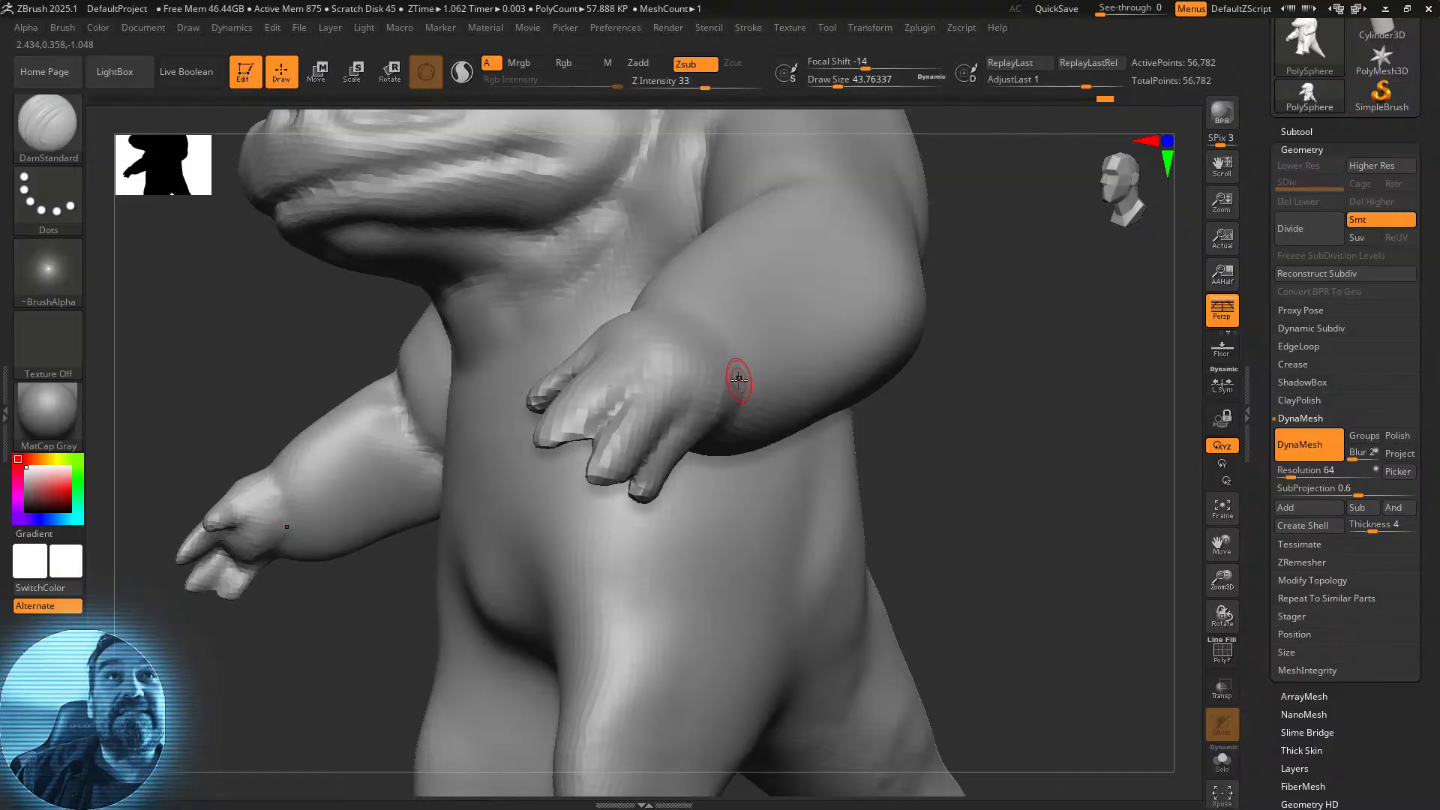
drag(1005, 493, 1009, 530)
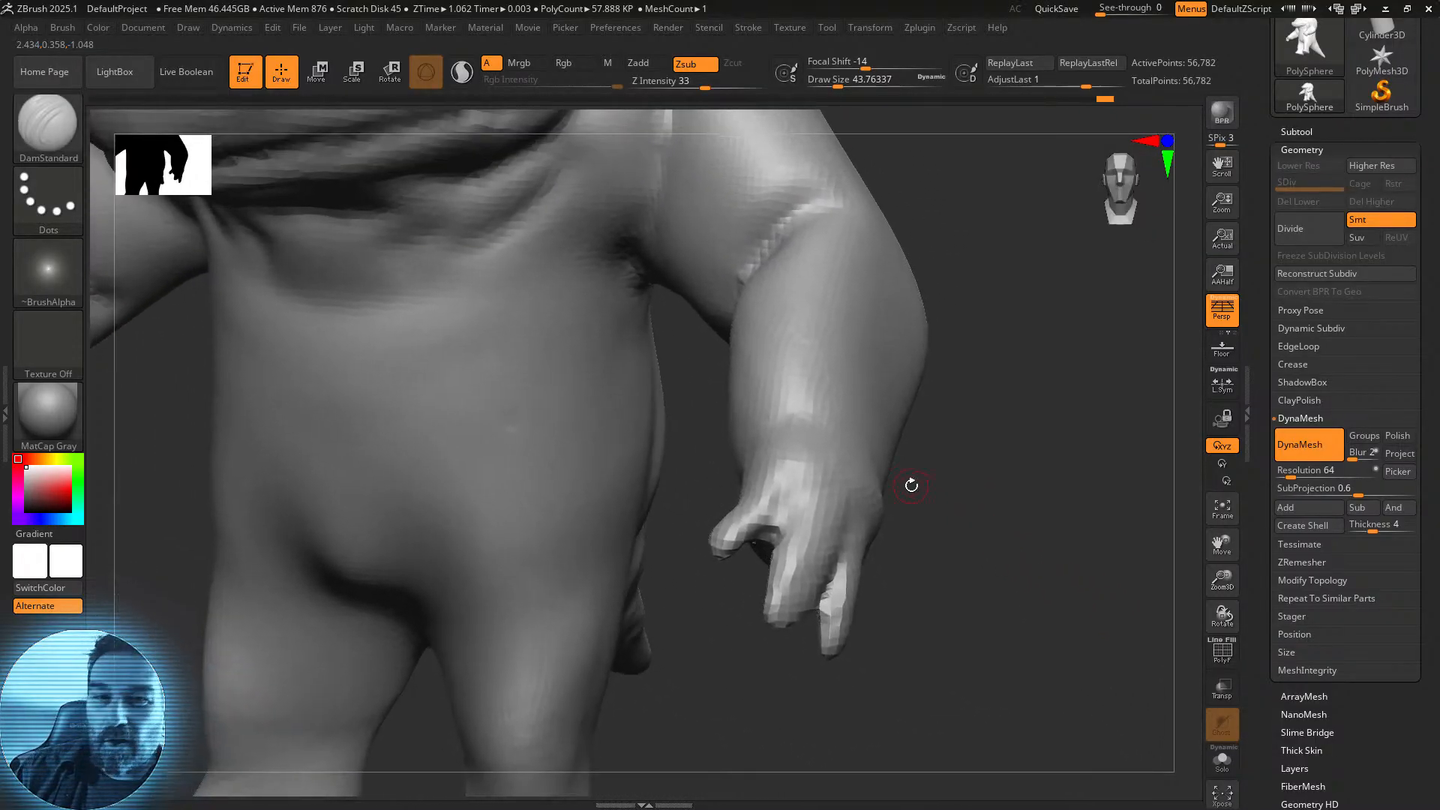
Build up the base of the thumbs with ClayBuildup strokes, smooth the added volume, and update the DynaMesh.
click(48, 123)
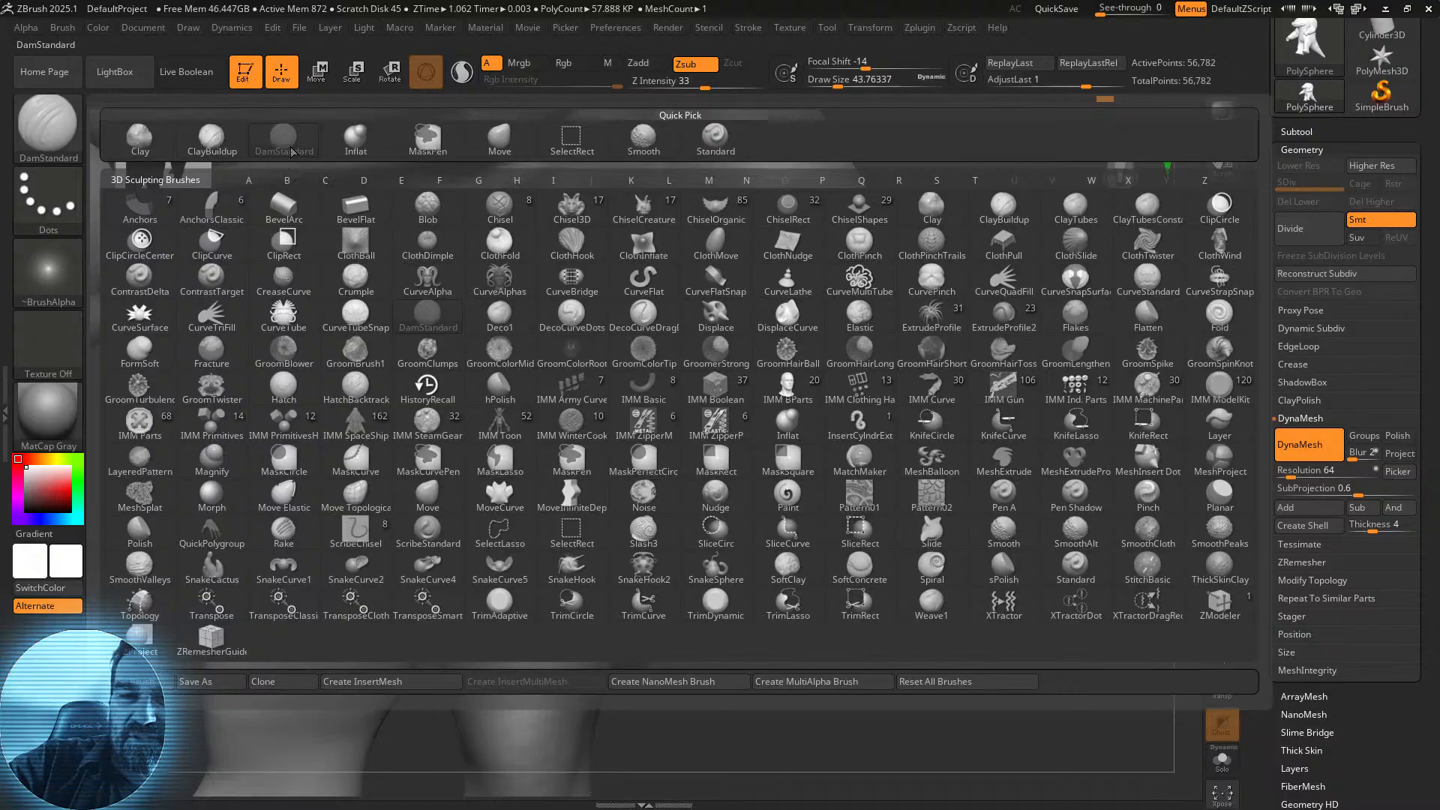
click(237, 148)
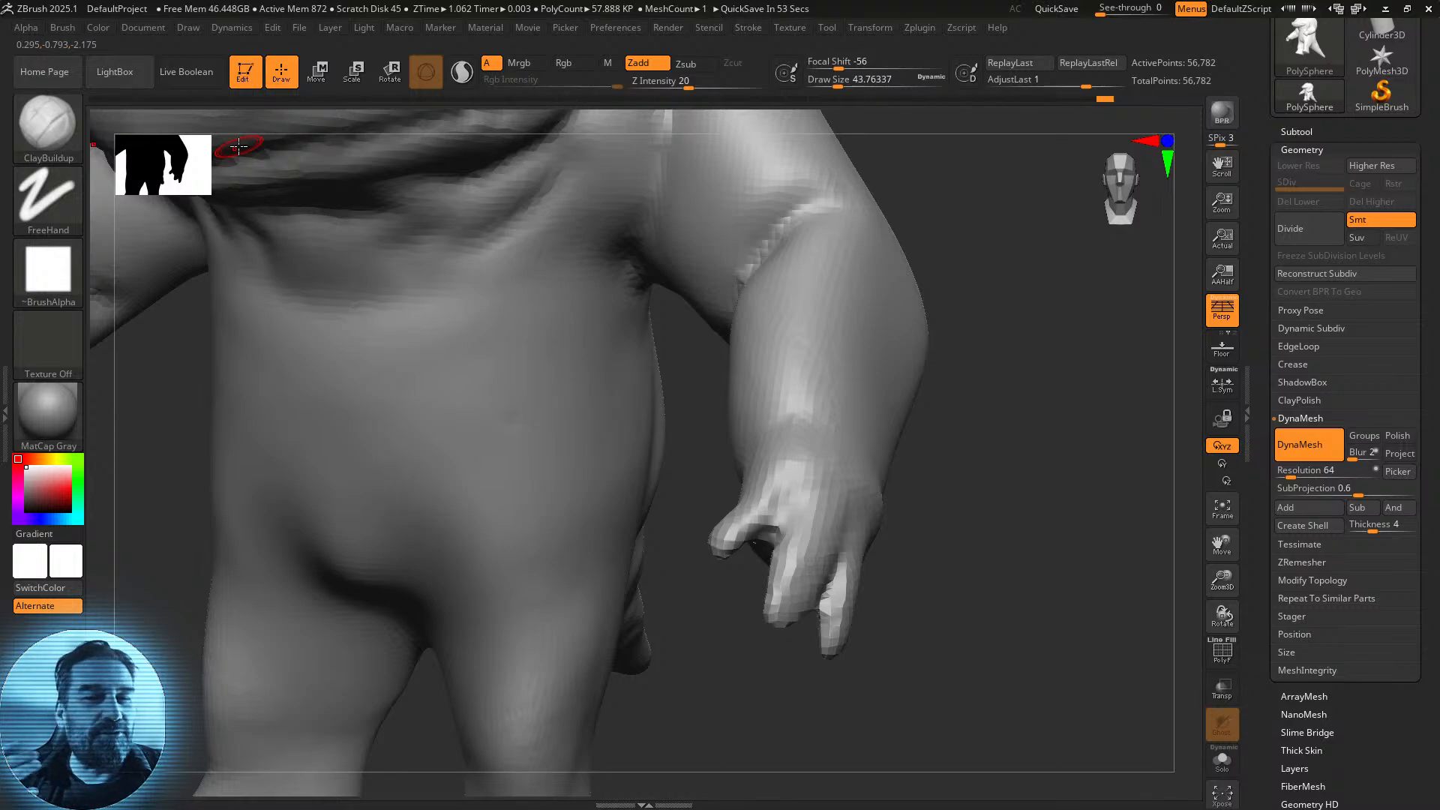
drag(946, 381, 1003, 397)
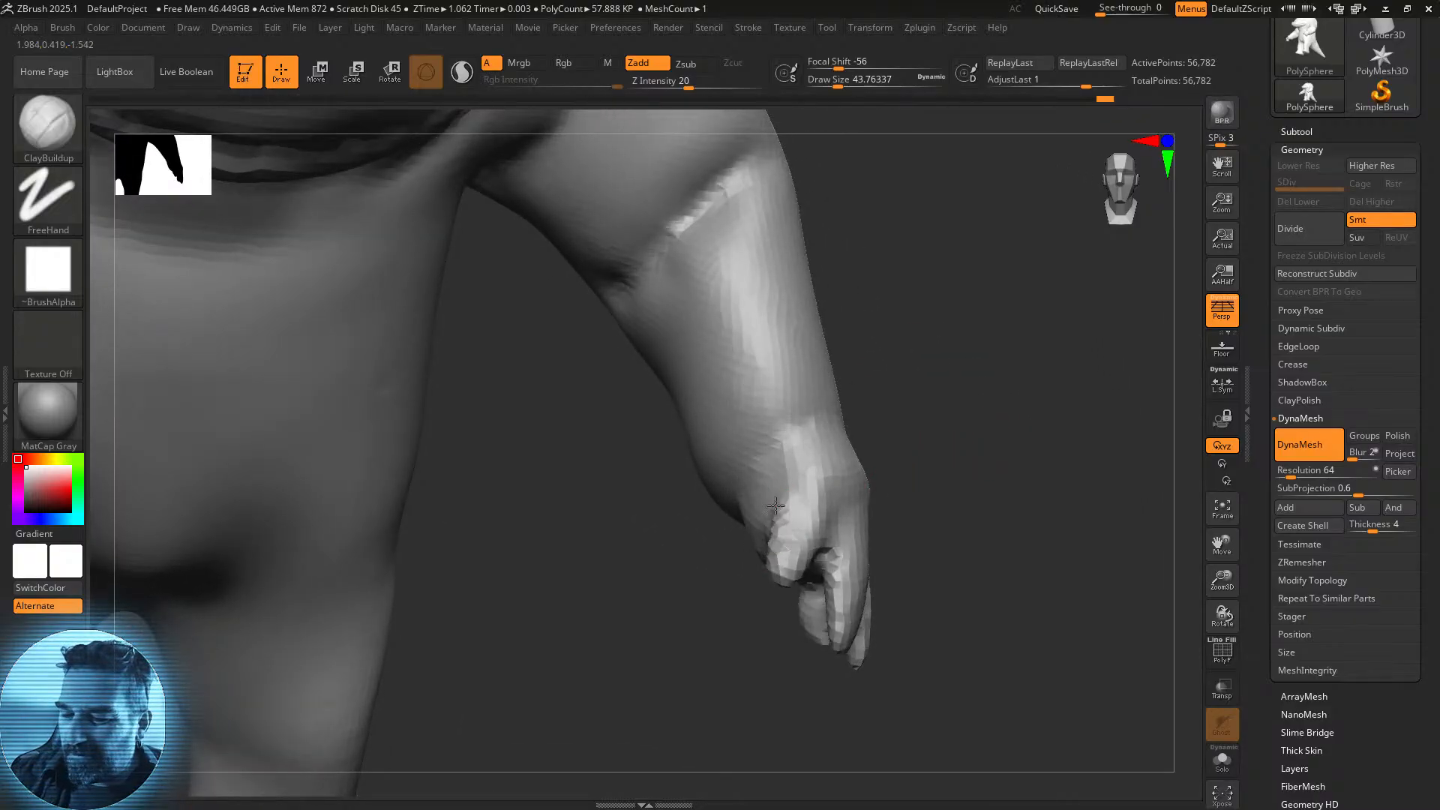
drag(788, 532, 808, 510)
drag(857, 411, 816, 518)
drag(1124, 417, 1113, 389)
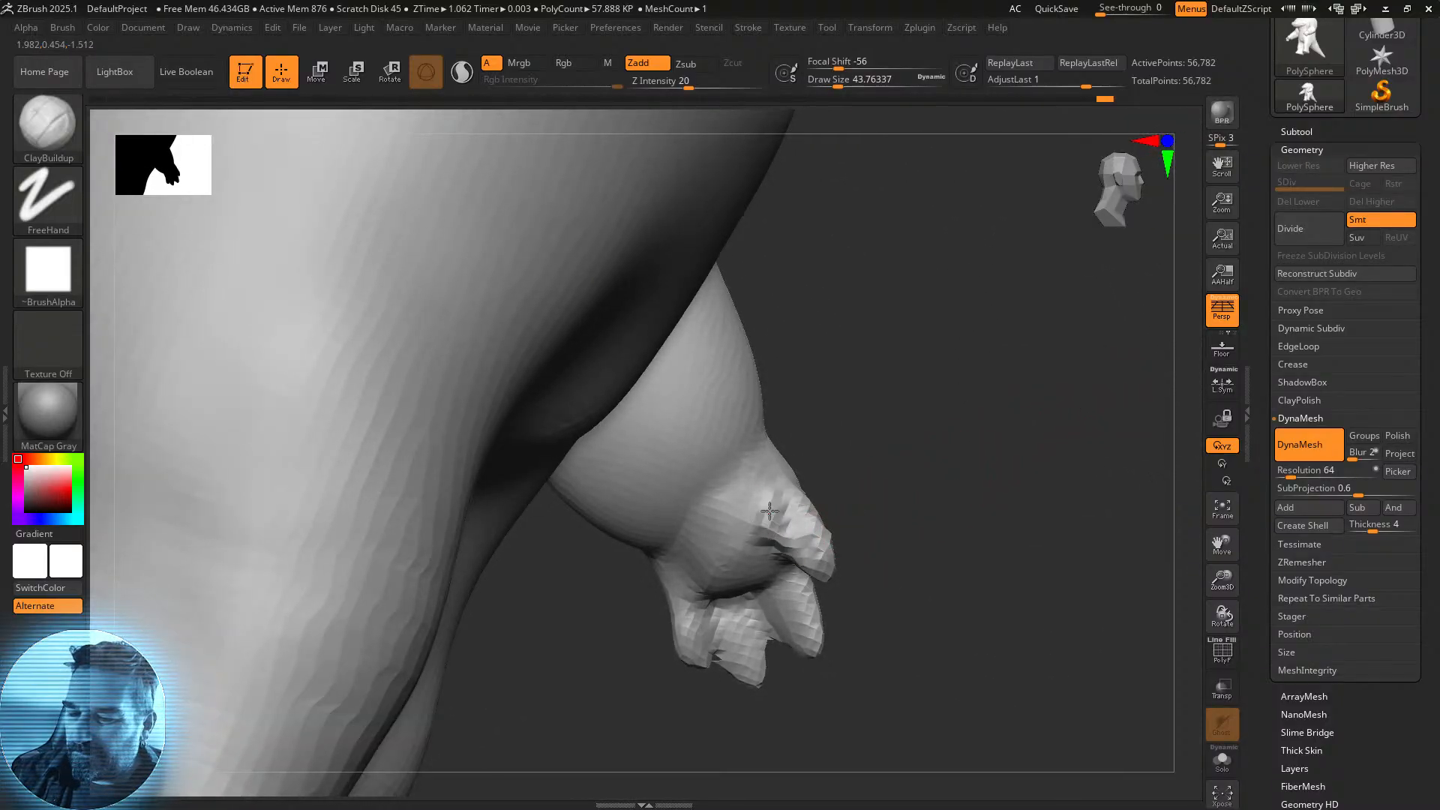
shift+drag(805, 537, 782, 519)
ctrl+drag(948, 547, 988, 564)
mouse_move(1001, 540)
mouse_down()
mouse_move(956, 535)
mouse_move(960, 498)
mouse_move(753, 690)
mouse_up()
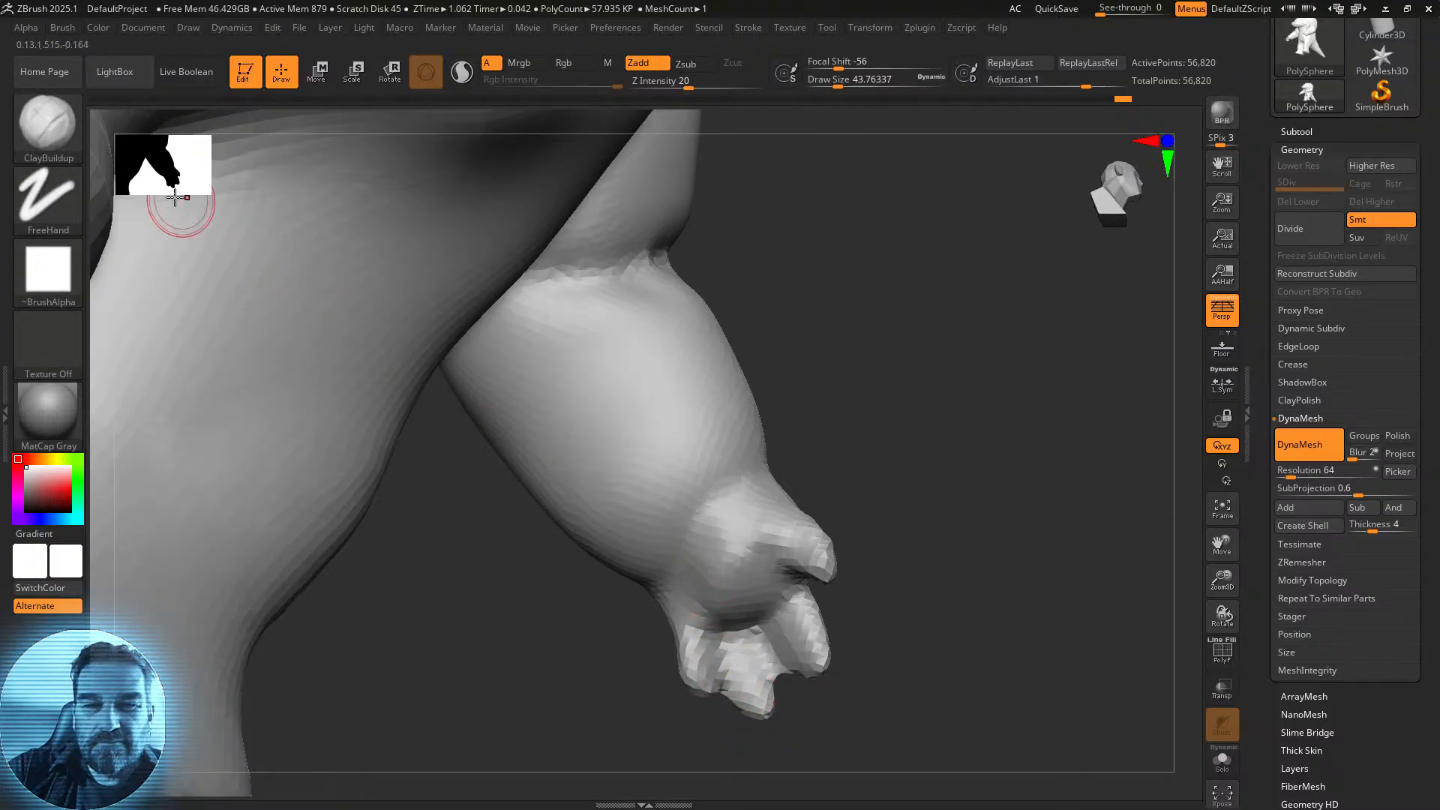
Cut creases into the fingers, inner elbows and upper arms with the DamStandard brush.
key(b)
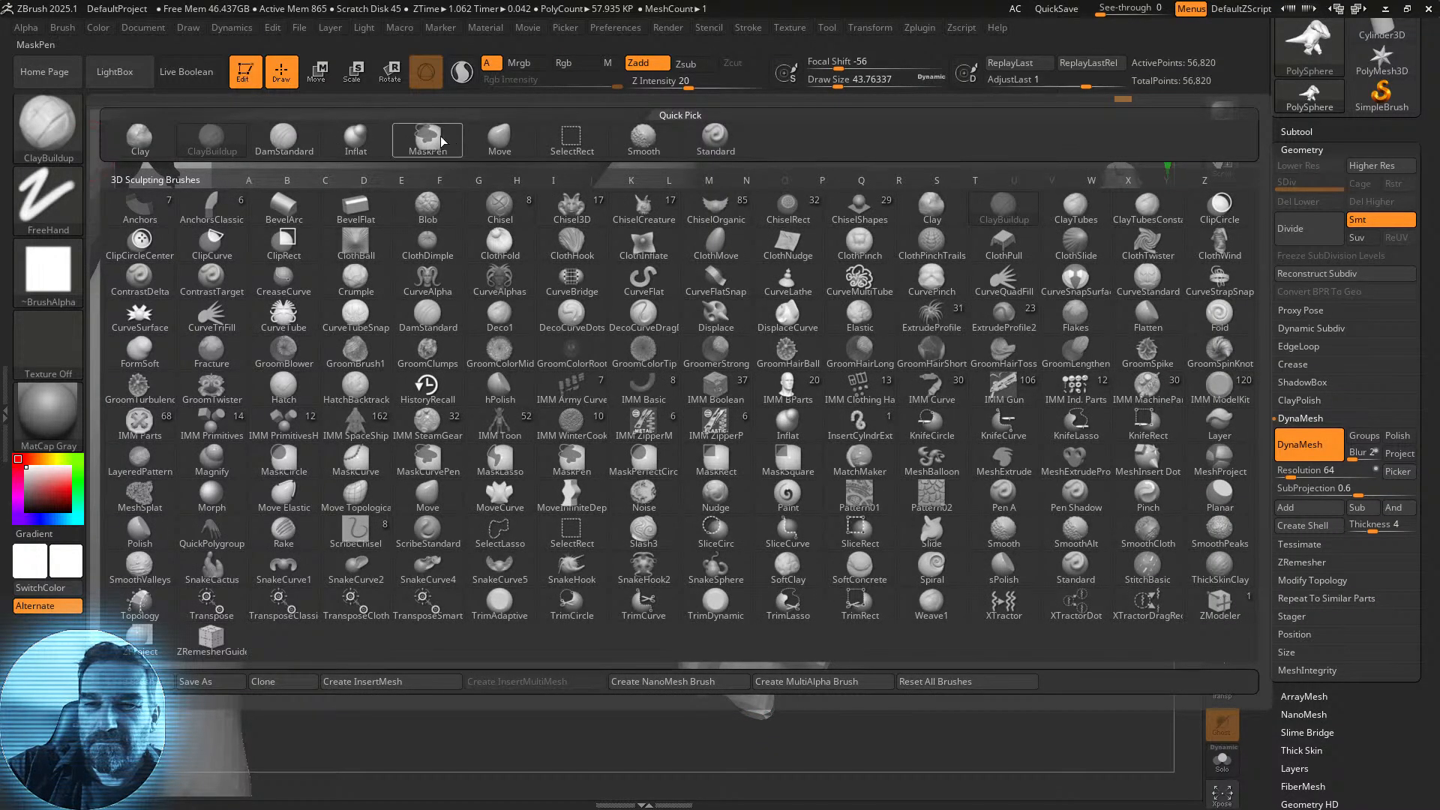
click(285, 140)
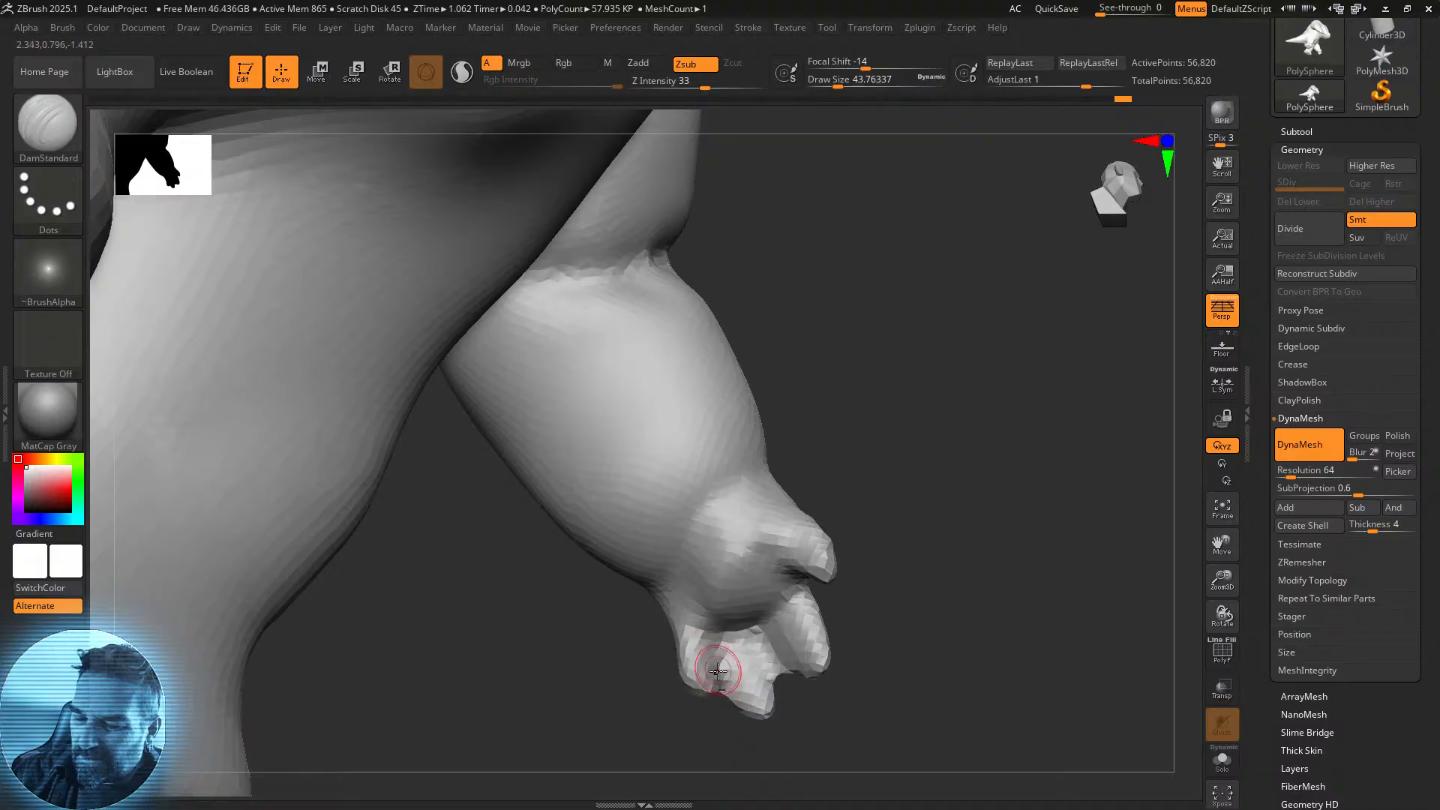
mouse_move(767, 652)
right_down()
mouse_move(903, 524)
mouse_move(783, 536)
mouse_move(657, 593)
mouse_move(684, 538)
mouse_move(545, 566)
mouse_move(507, 537)
mouse_move(925, 524)
mouse_move(1003, 498)
mouse_move(1005, 475)
mouse_move(776, 490)
right_up()
mouse_move(547, 564)
right_down()
mouse_move(540, 588)
mouse_move(564, 537)
right_up()
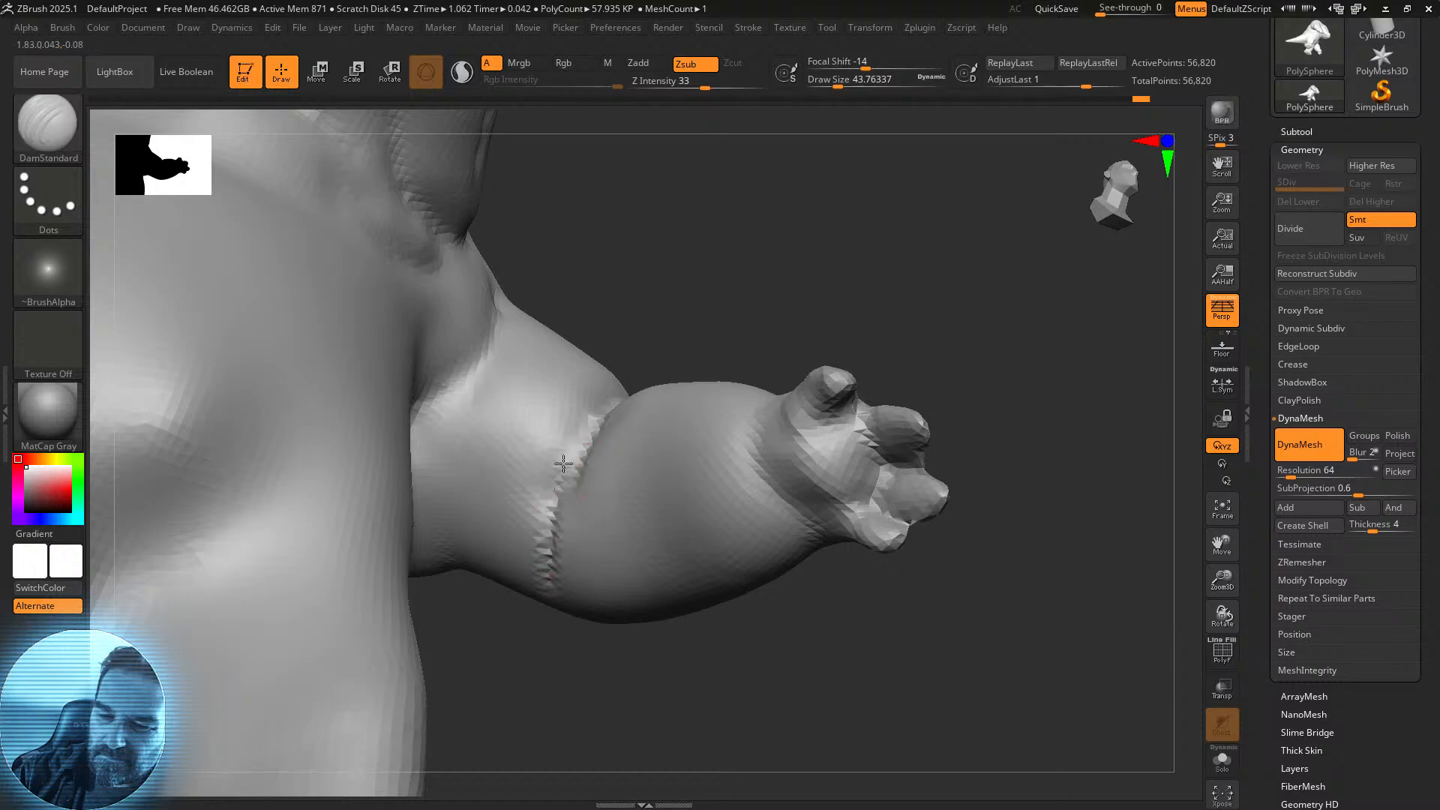
mouse_move(714, 334)
right_down()
mouse_move(710, 318)
mouse_move(487, 554)
right_up()
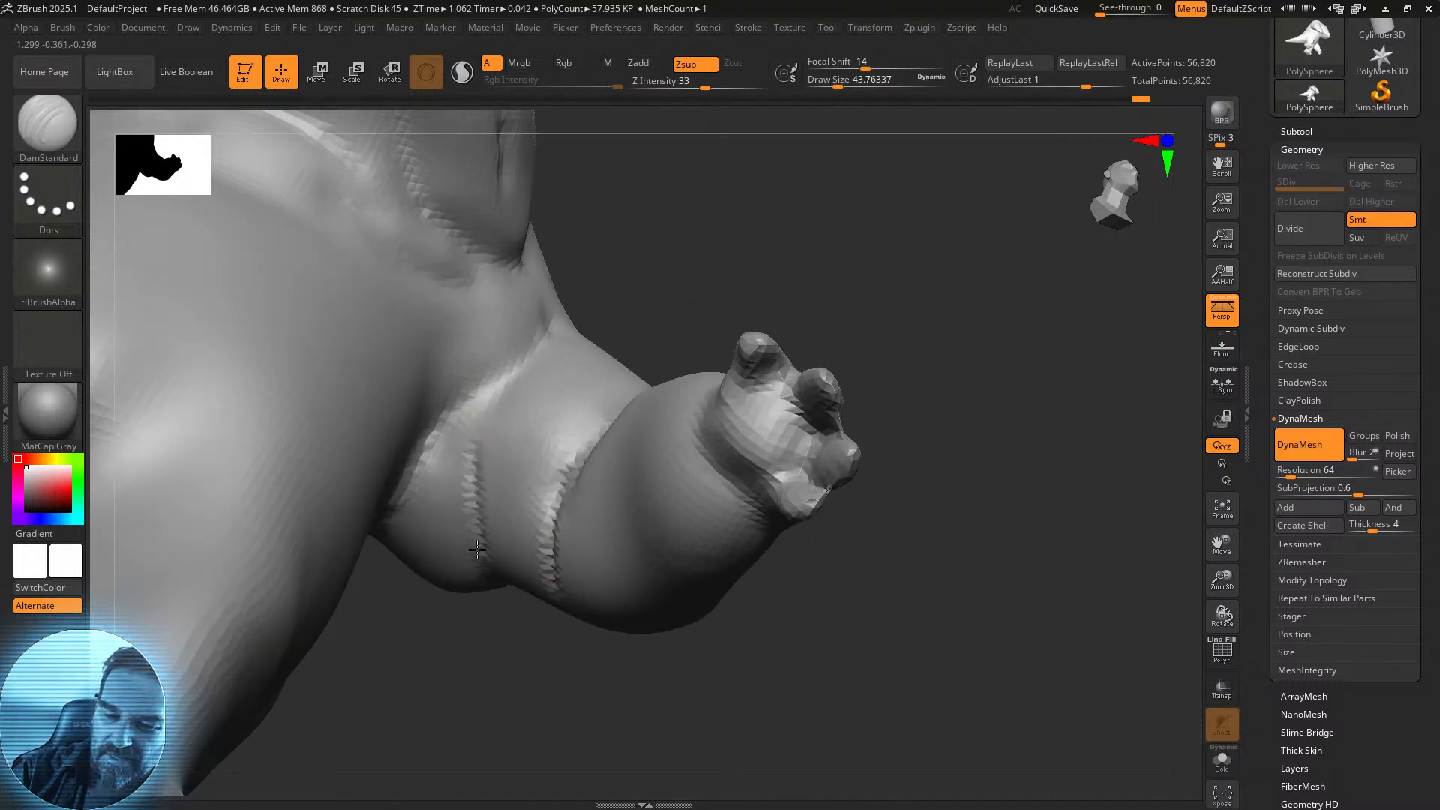
mouse_move(522, 368)
right_down()
mouse_move(771, 299)
mouse_move(755, 315)
mouse_move(771, 328)
mouse_move(599, 380)
right_up()
mouse_move(476, 400)
mouse_down()
mouse_move(610, 248)
mouse_move(481, 382)
mouse_up()
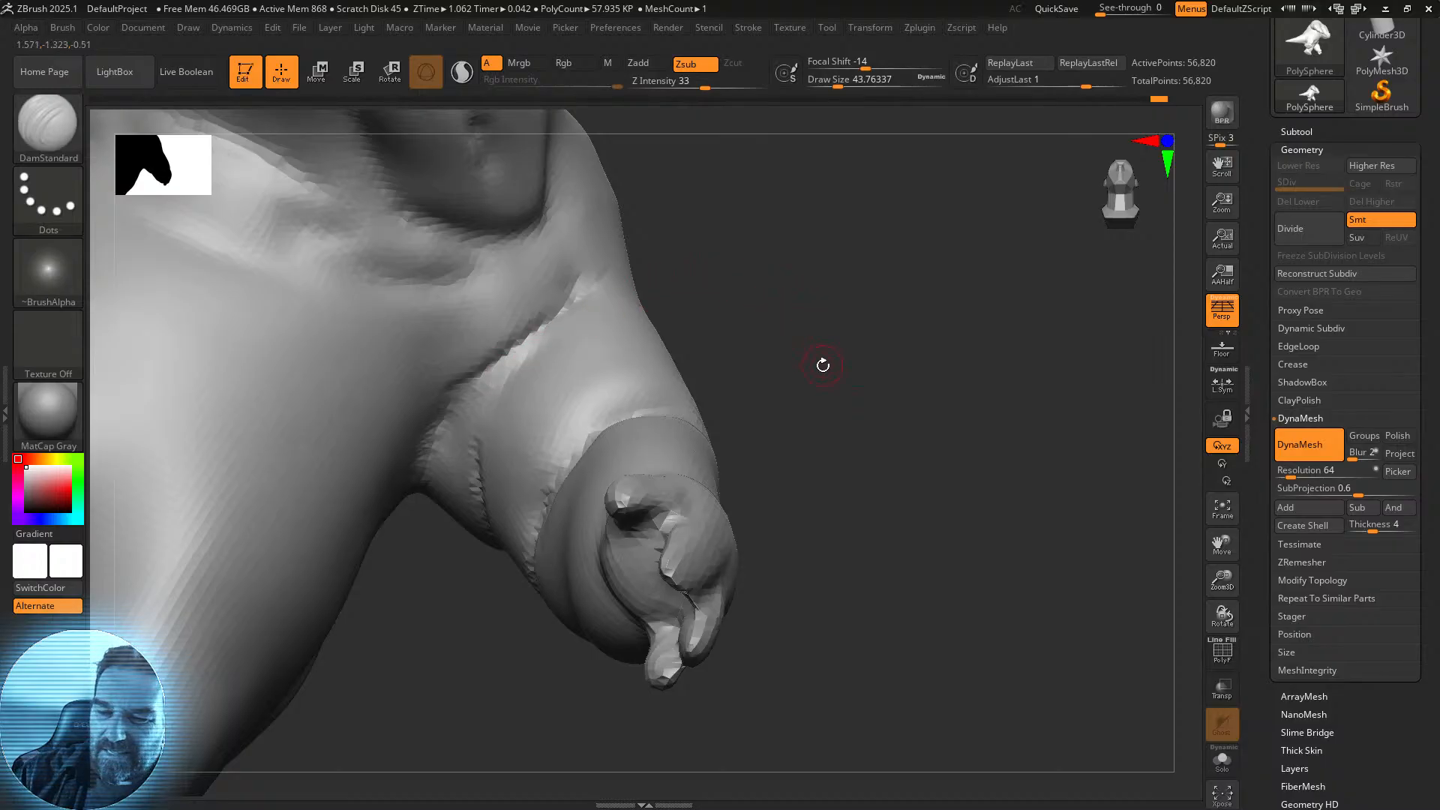
Carve skin folds around the outer elbows and across the wrists with DamStandard strokes.
right_drag(822, 366, 801, 363)
mouse_move(901, 441)
right_down()
mouse_move(900, 412)
mouse_move(766, 459)
right_up()
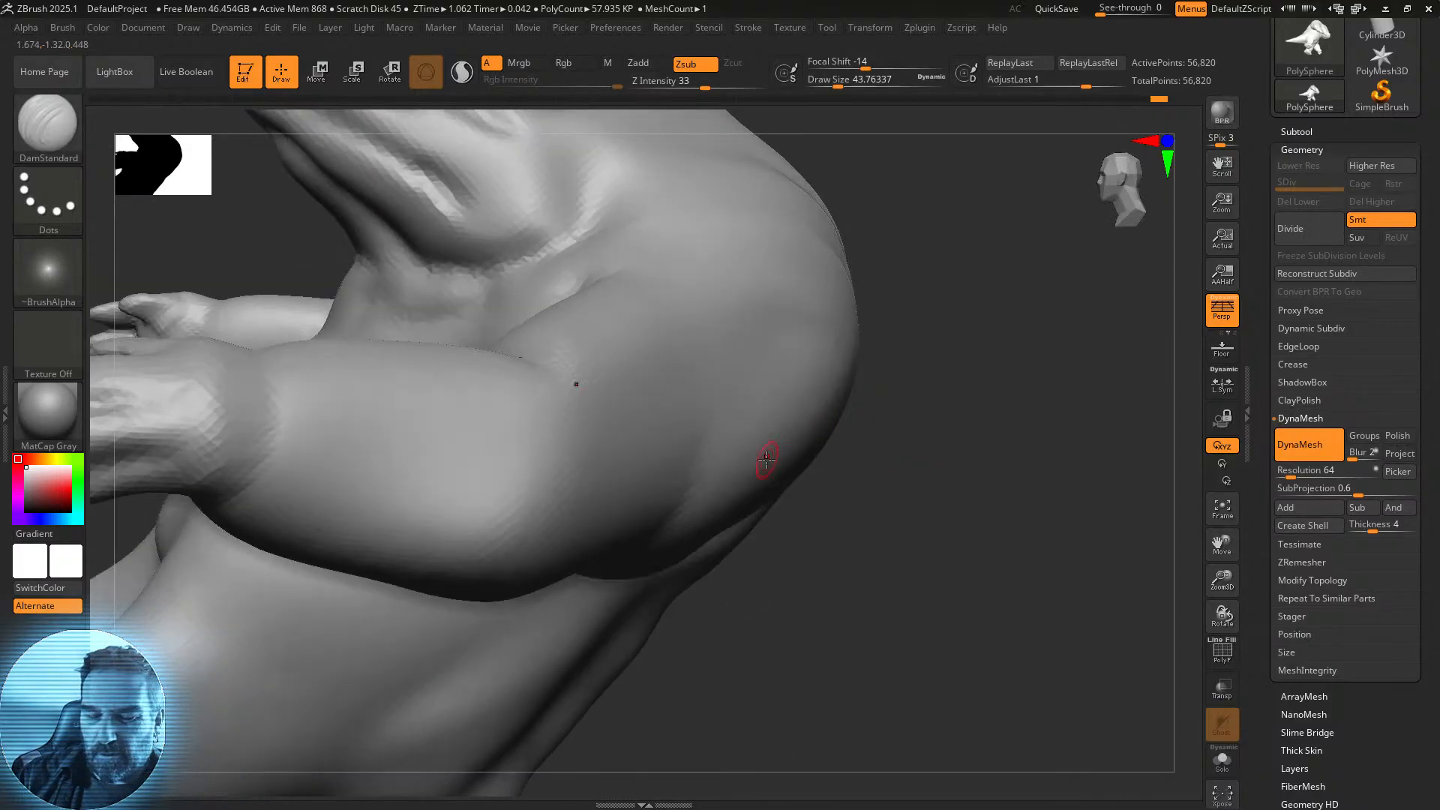
mouse_move(488, 501)
mouse_down()
mouse_move(546, 572)
mouse_move(483, 590)
mouse_move(545, 571)
mouse_up()
shift+right_drag(949, 403, 1020, 479)
drag(370, 325, 460, 321)
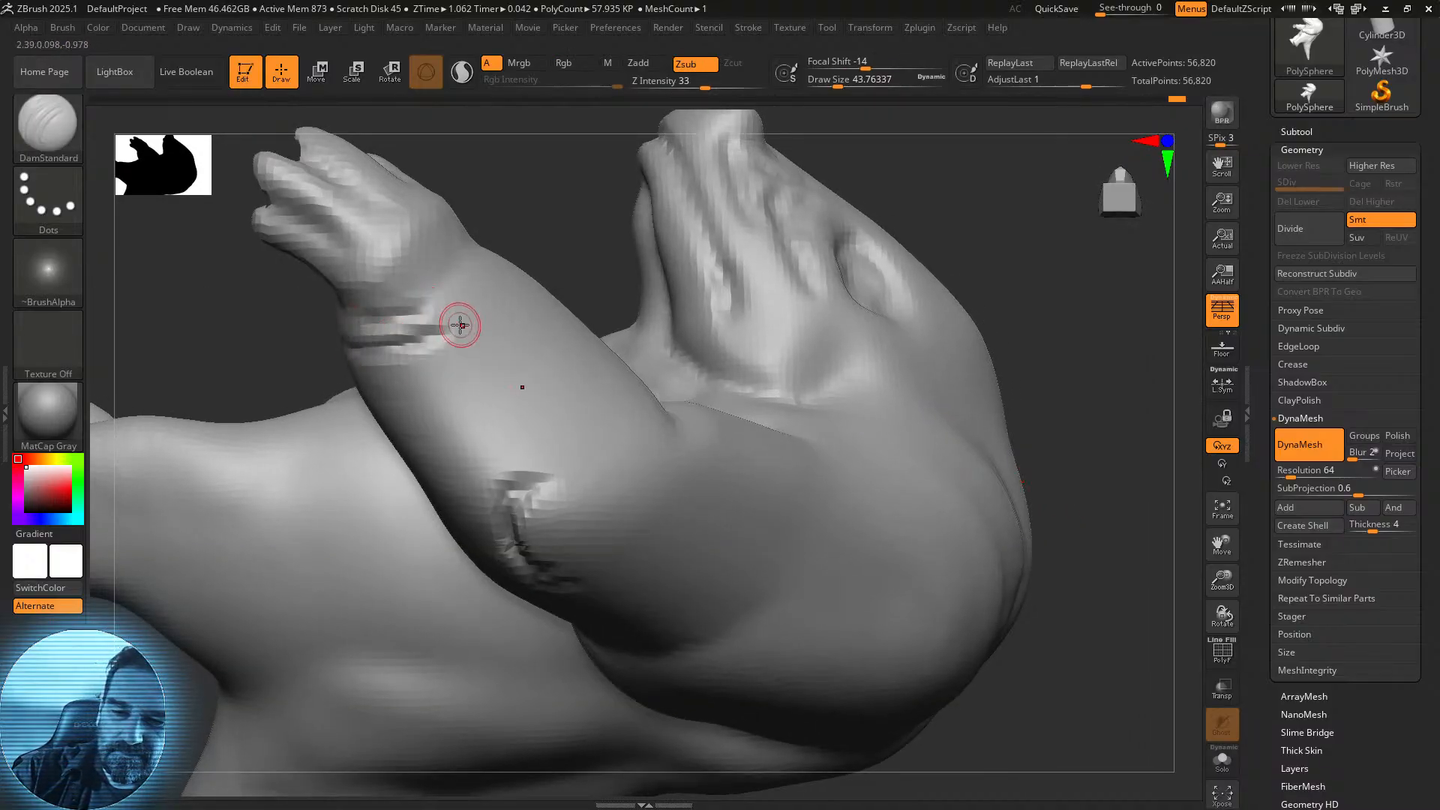
Build up muscle volume along the forearms between wrist and elbow with ClayBuildup strokes at a draw size of 112.
click(52, 126)
click(238, 159)
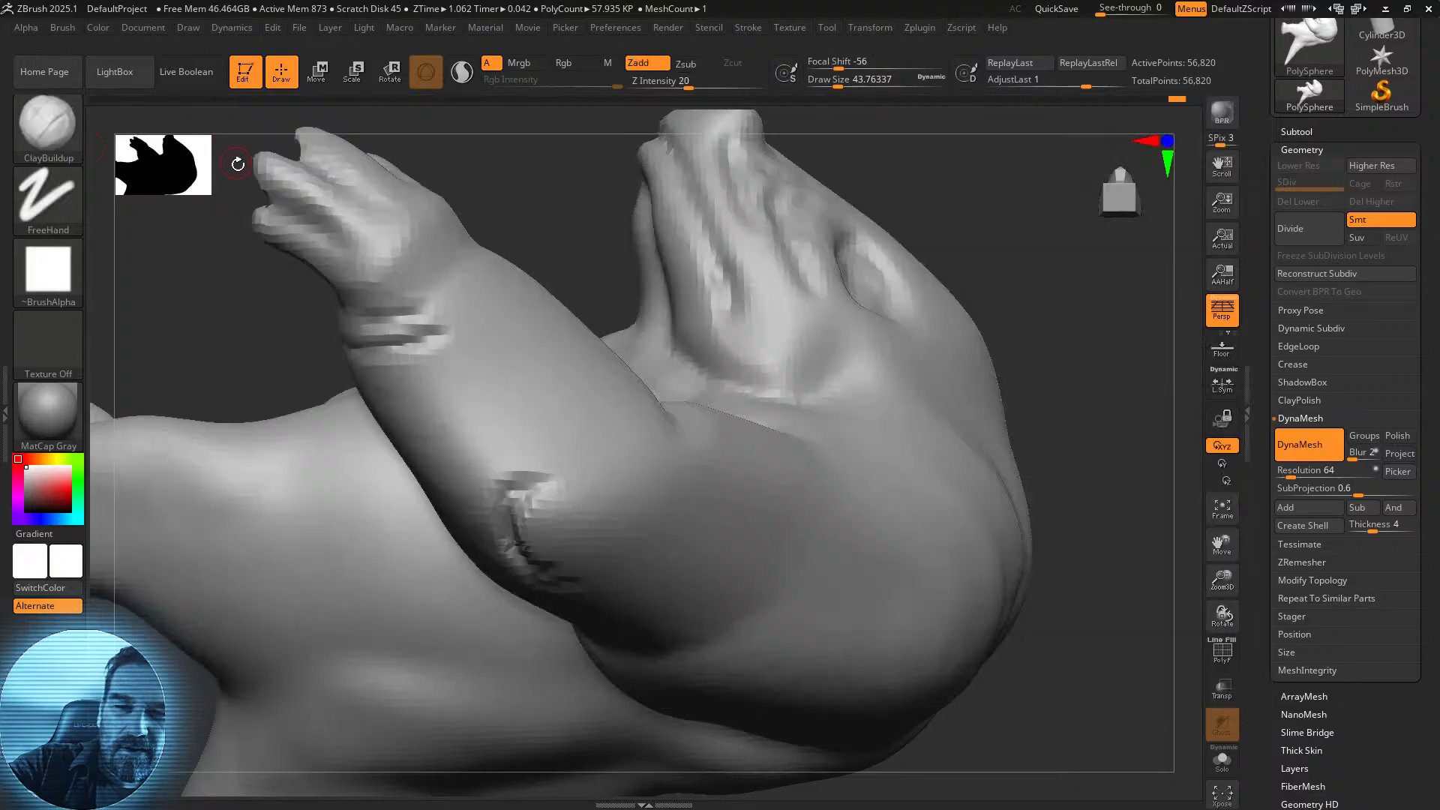
drag(380, 366, 458, 482)
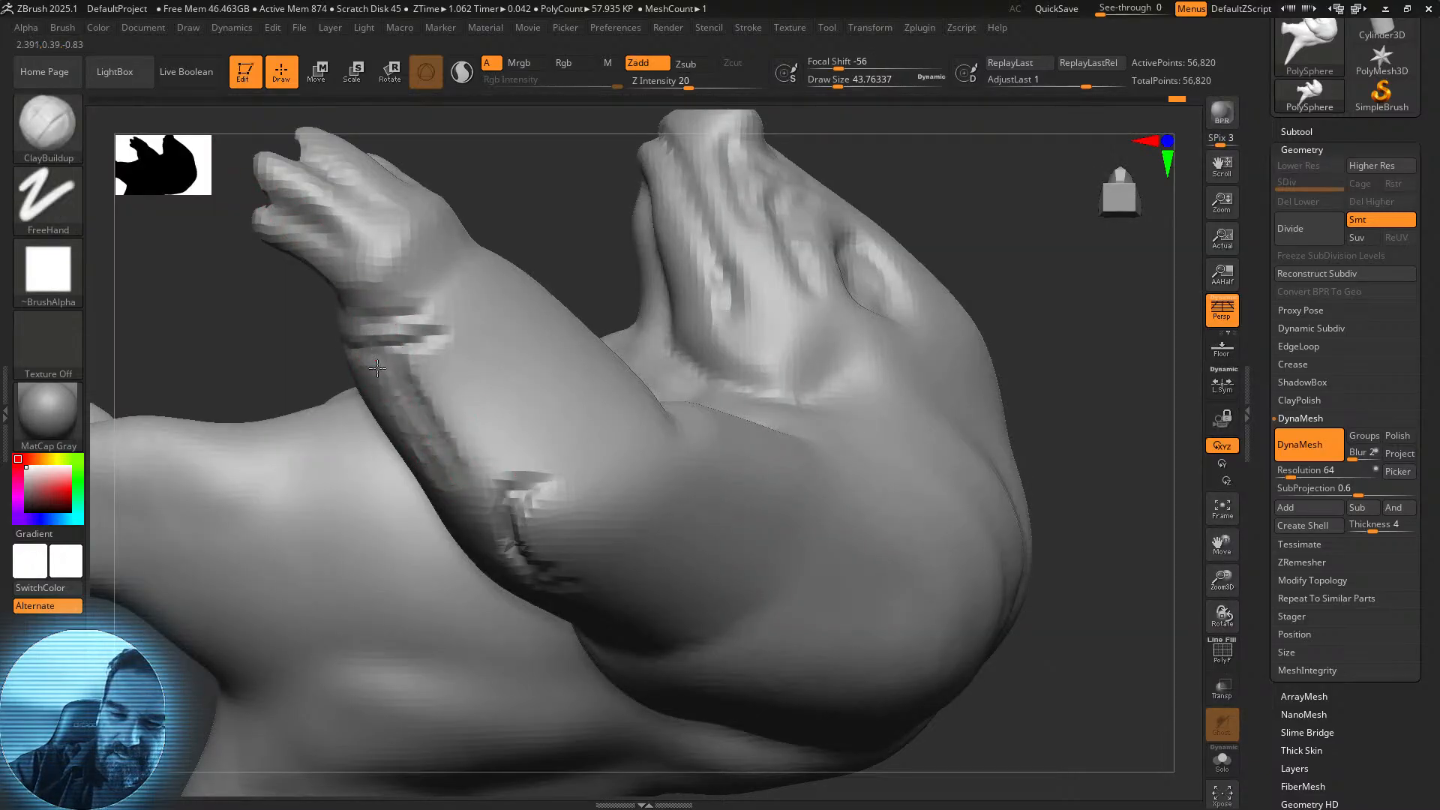
drag(838, 80, 855, 79)
mouse_move(360, 342)
mouse_down()
mouse_move(465, 536)
mouse_move(420, 467)
mouse_up()
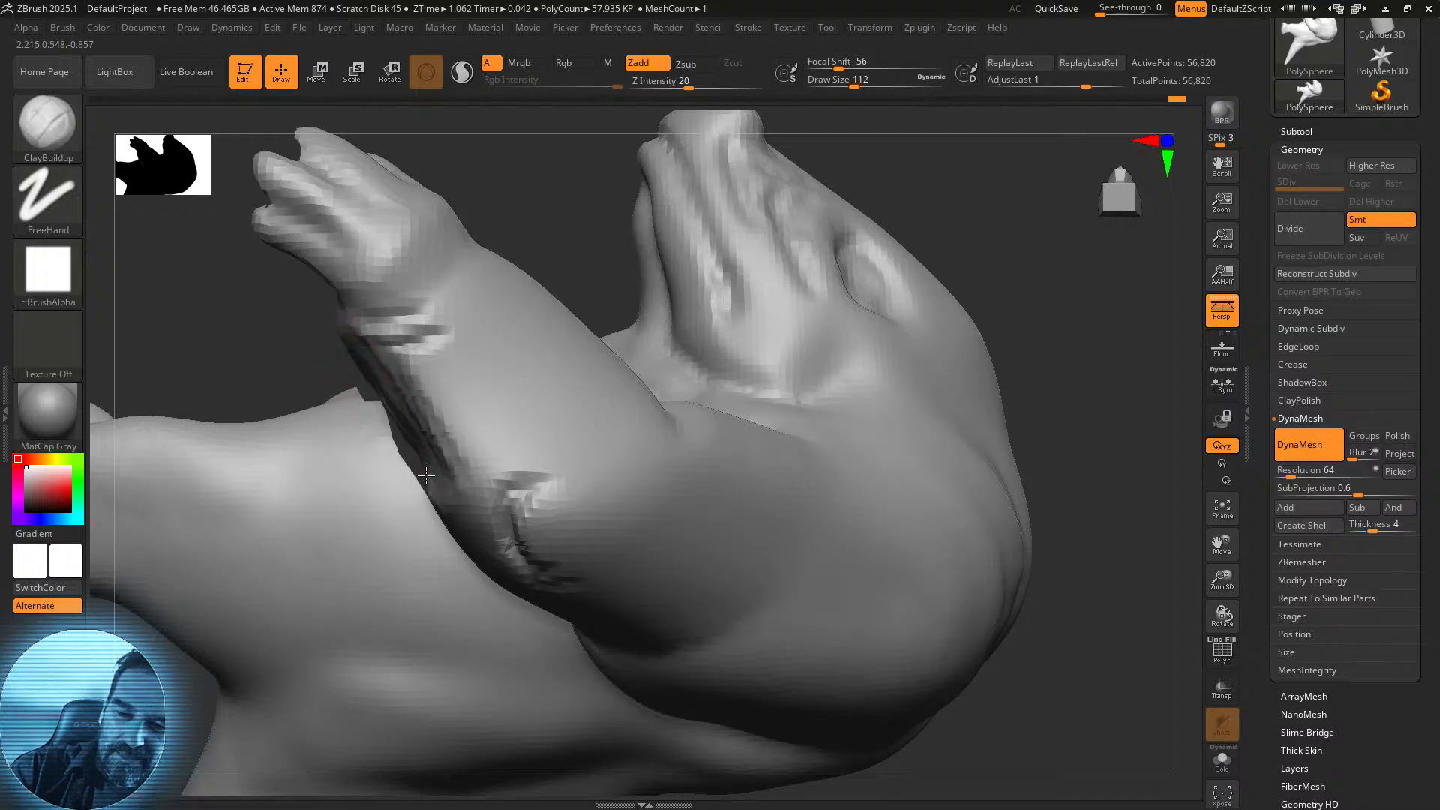
drag(514, 218, 530, 209)
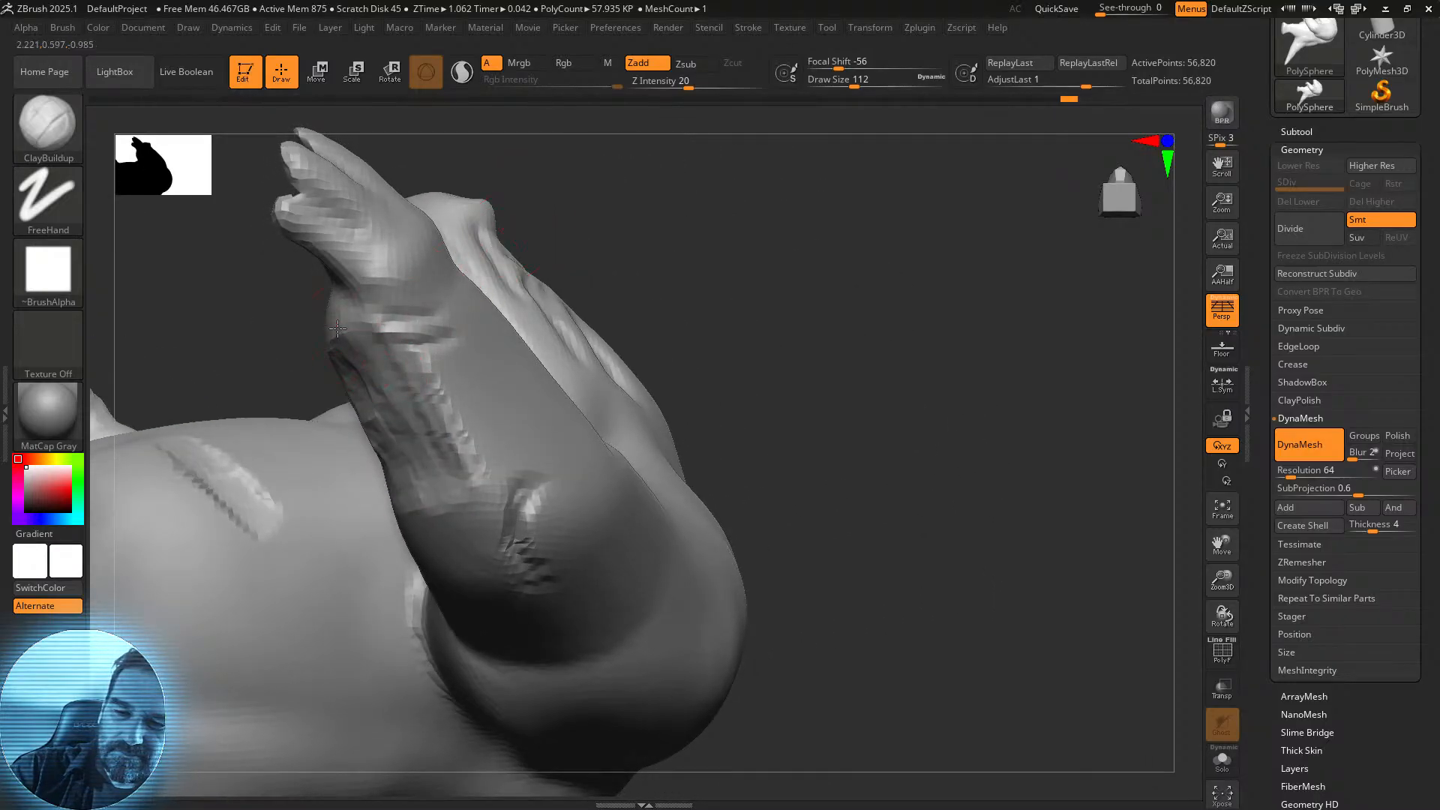
drag(491, 285, 697, 247)
mouse_move(315, 355)
mouse_down()
mouse_move(333, 439)
mouse_move(318, 447)
mouse_move(390, 499)
mouse_move(371, 435)
mouse_up()
mouse_move(514, 300)
mouse_down()
mouse_move(592, 299)
mouse_move(565, 340)
mouse_move(537, 331)
mouse_move(637, 358)
mouse_up()
mouse_move(442, 358)
alt+mouse_down()
mouse_move(361, 446)
mouse_move(401, 480)
mouse_move(383, 577)
alt+mouse_up()
alt+drag(479, 479, 455, 498)
Smooth the added clay on the forearms and soften the creases around the elbows and wrists from several sides.
mouse_move(386, 450)
shift+mouse_down()
mouse_move(368, 514)
mouse_move(395, 554)
mouse_move(415, 434)
shift+mouse_up()
mouse_move(540, 360)
mouse_down()
mouse_move(651, 322)
mouse_move(485, 472)
mouse_up()
mouse_move(360, 705)
shift+mouse_down()
mouse_move(308, 728)
mouse_move(255, 701)
shift+mouse_up()
mouse_move(475, 447)
mouse_down()
mouse_move(697, 360)
mouse_move(690, 383)
mouse_up()
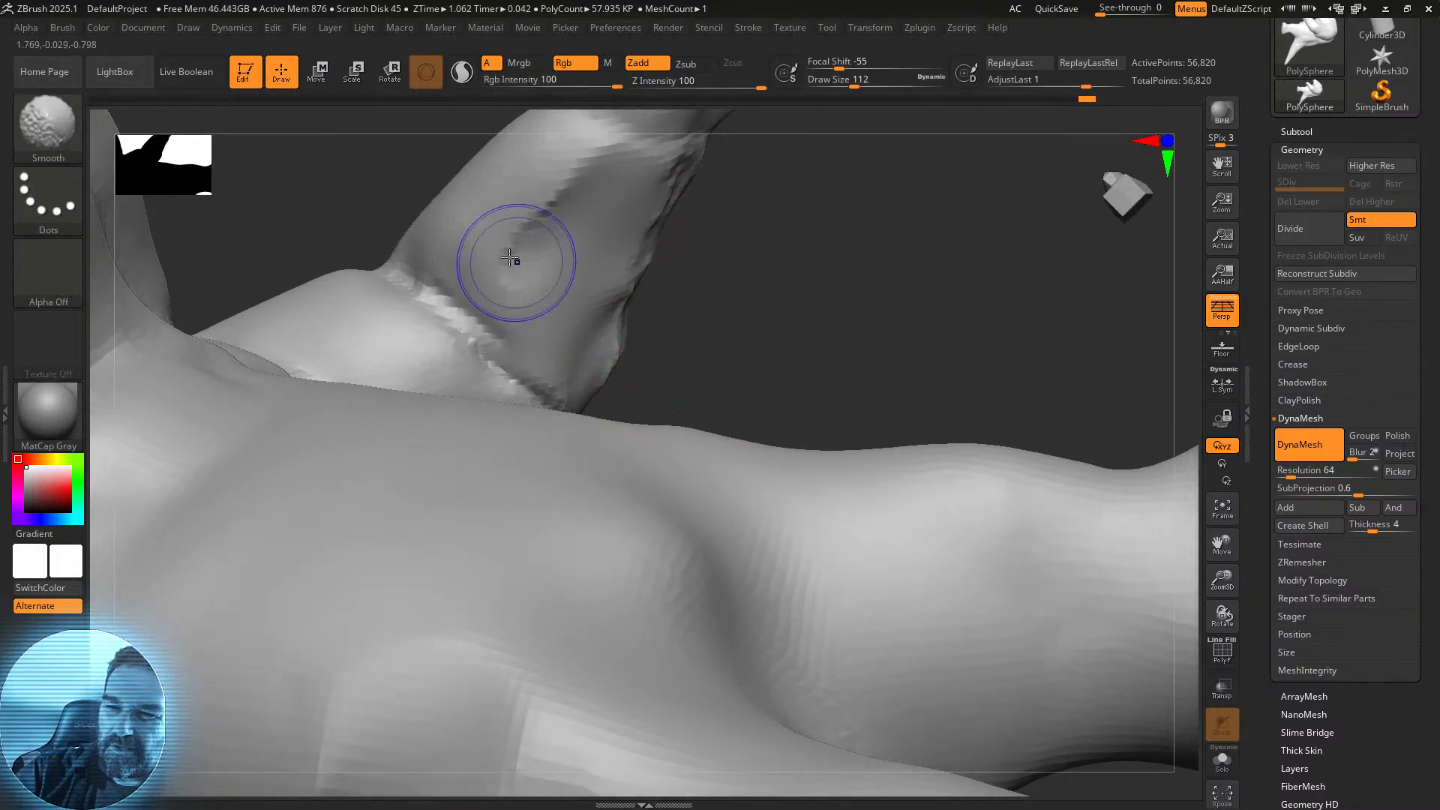
mouse_move(694, 244)
mouse_down()
mouse_move(659, 427)
mouse_move(720, 380)
mouse_move(600, 323)
mouse_move(590, 472)
mouse_up()
shift+drag(511, 521, 390, 448)
mouse_move(664, 358)
mouse_down()
mouse_move(771, 402)
mouse_move(690, 398)
mouse_up()
mouse_move(504, 361)
shift+mouse_down()
mouse_move(440, 324)
mouse_move(536, 369)
mouse_move(569, 432)
shift+mouse_up()
mouse_move(790, 321)
mouse_down()
mouse_move(776, 420)
mouse_move(758, 443)
mouse_up()
shift+drag(637, 437, 684, 475)
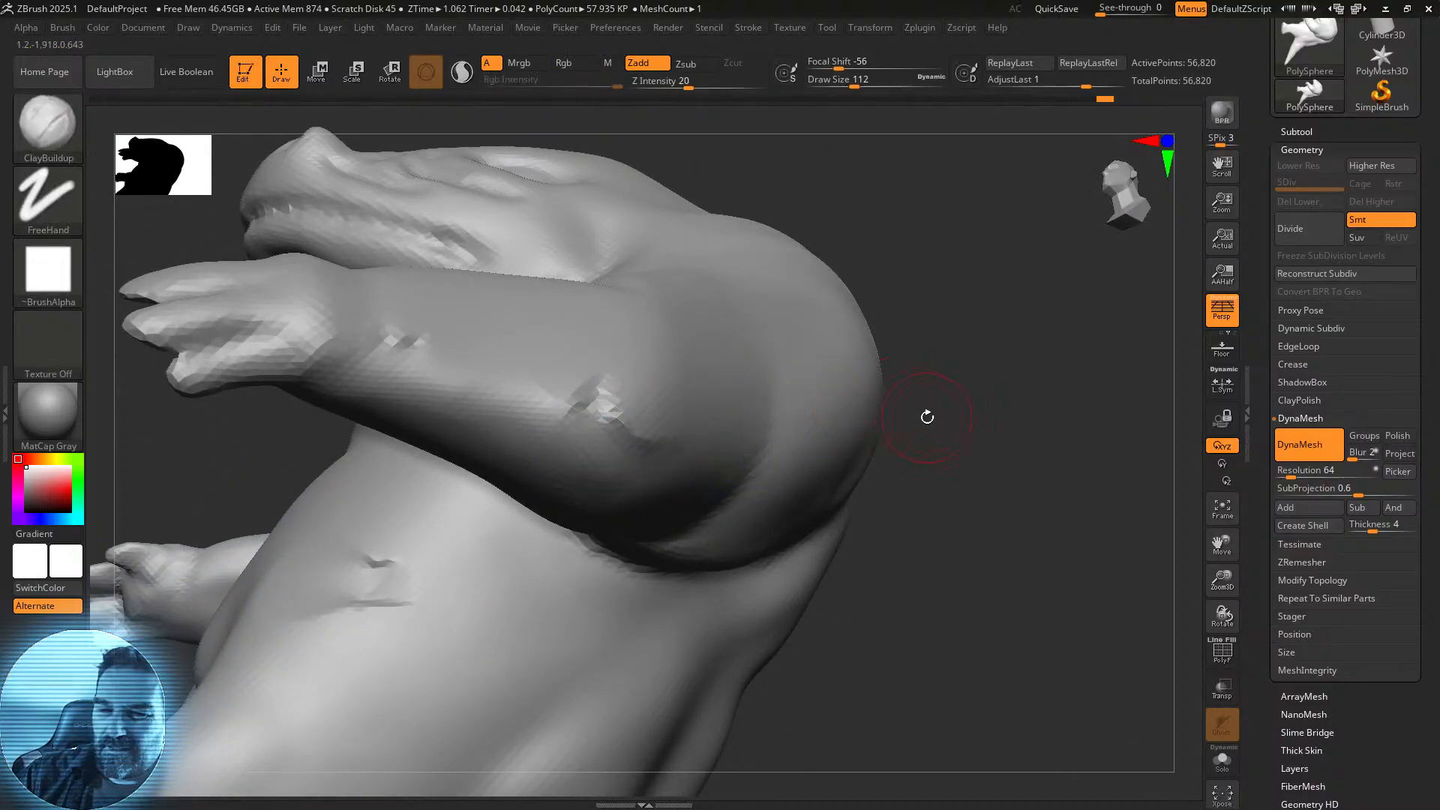
Examine the whole creature's proportions from the front, three-quarter and side, checking the arms against the body and legs.
drag(927, 417, 984, 496)
mouse_move(792, 436)
mouse_down()
mouse_move(803, 482)
mouse_move(771, 524)
mouse_move(809, 533)
mouse_move(555, 481)
mouse_up()
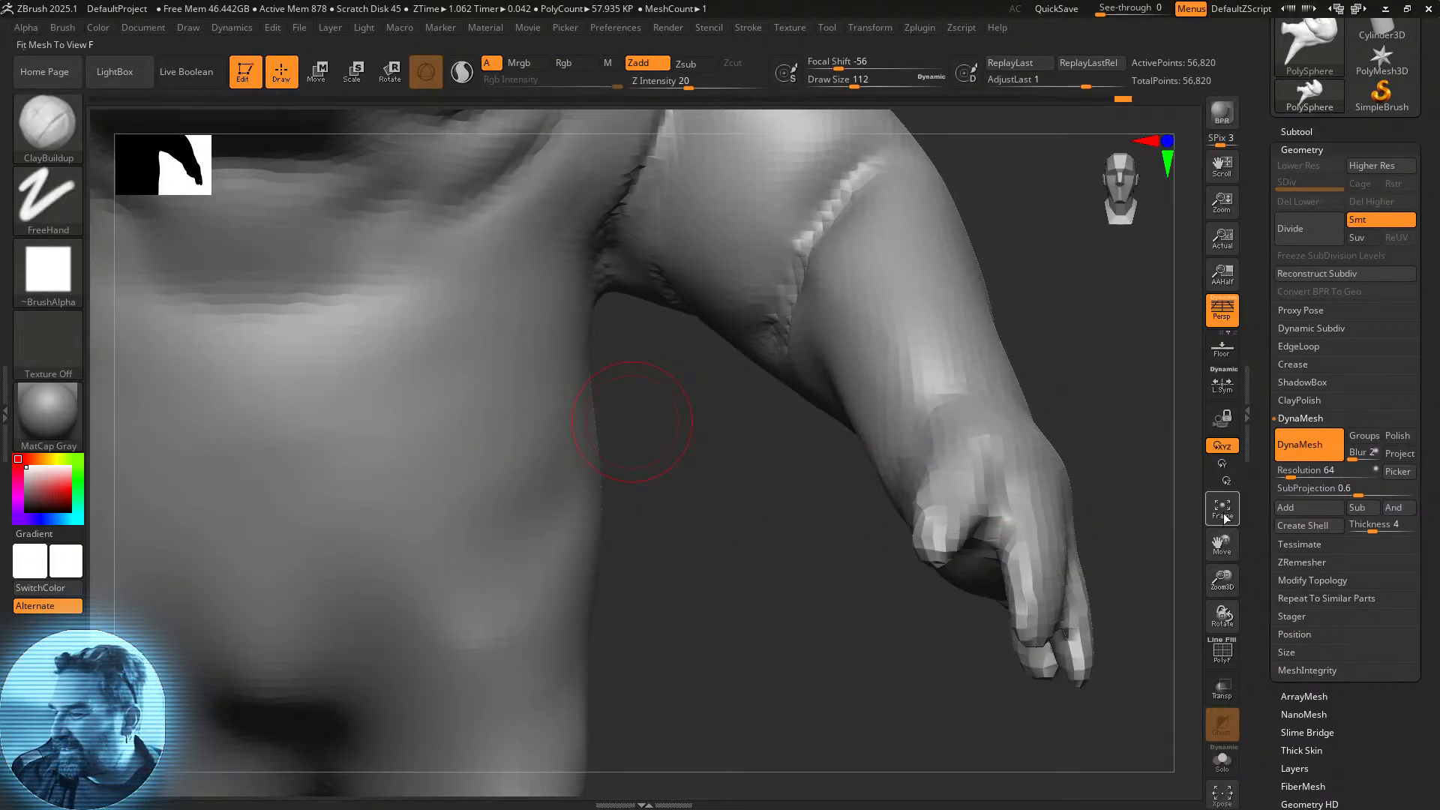
key(f)
mouse_move(1028, 596)
mouse_down()
mouse_move(968, 614)
mouse_move(983, 620)
mouse_move(946, 649)
mouse_up()
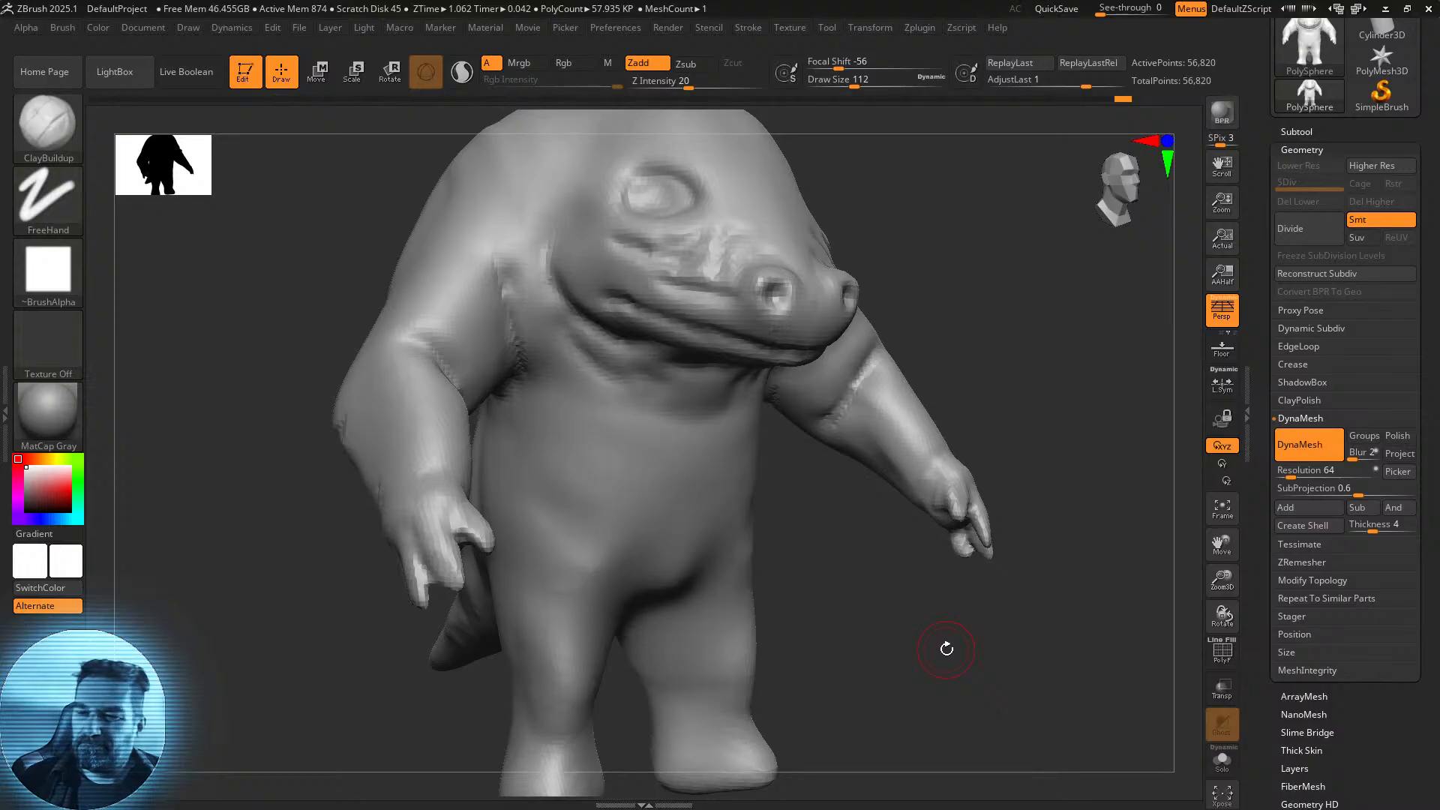
mouse_move(856, 658)
mouse_down()
mouse_move(952, 671)
mouse_move(884, 617)
mouse_move(858, 666)
mouse_move(832, 638)
mouse_up()
shift+drag(654, 450, 541, 367)
drag(952, 517, 898, 512)
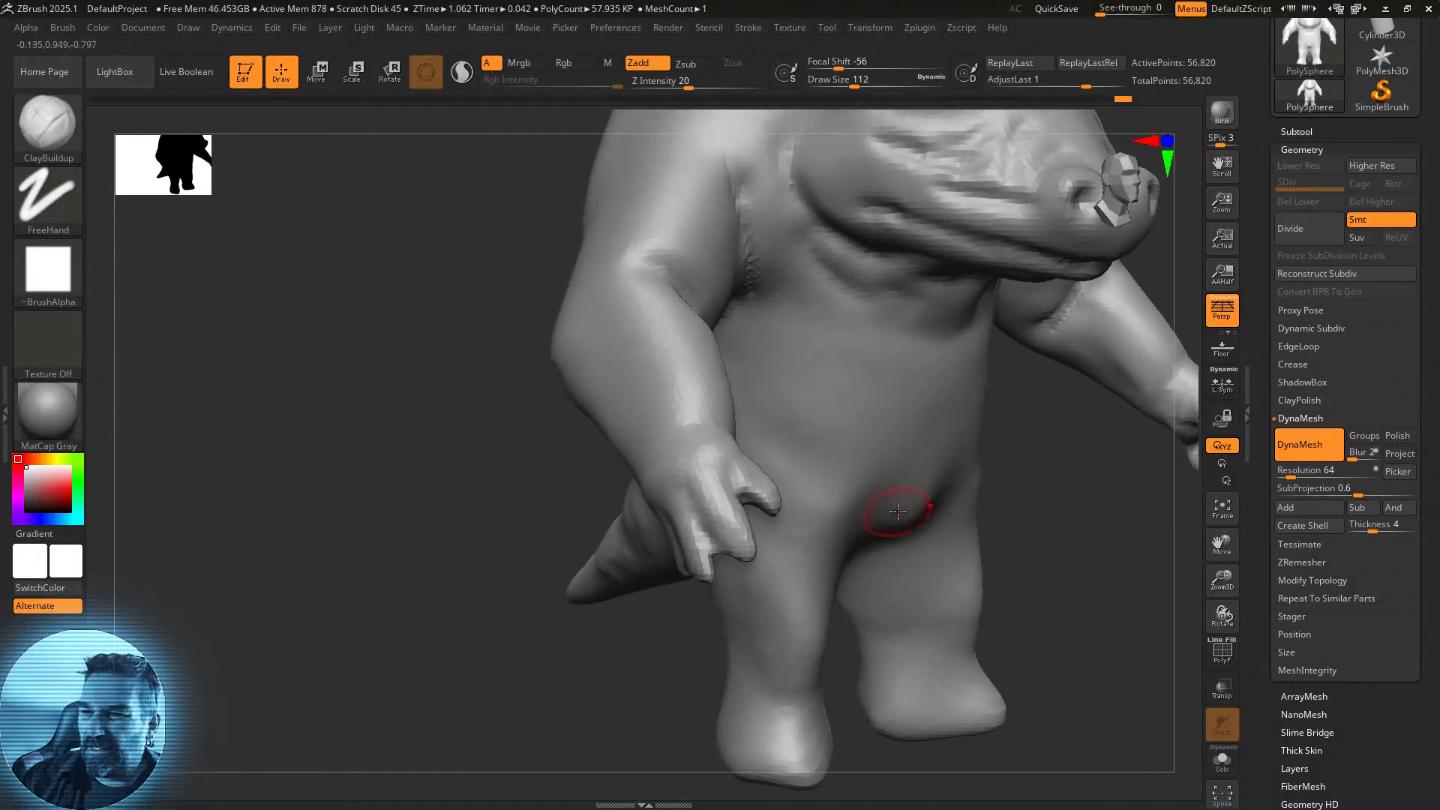
mouse_move(650, 668)
mouse_down()
mouse_move(399, 783)
mouse_move(838, 682)
mouse_up()
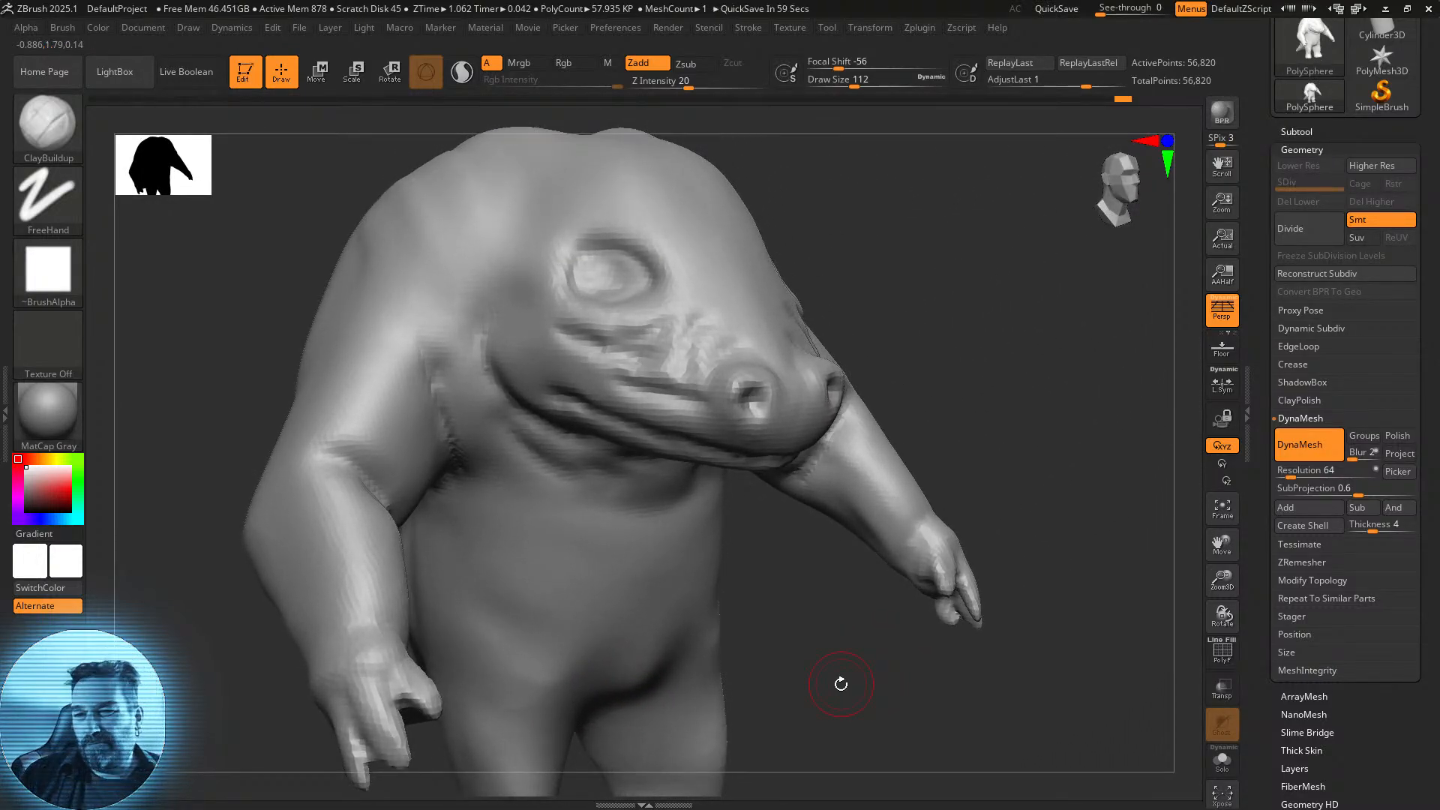
mouse_move(851, 662)
mouse_down()
mouse_move(845, 547)
mouse_move(851, 586)
mouse_move(998, 543)
mouse_move(929, 588)
mouse_up()
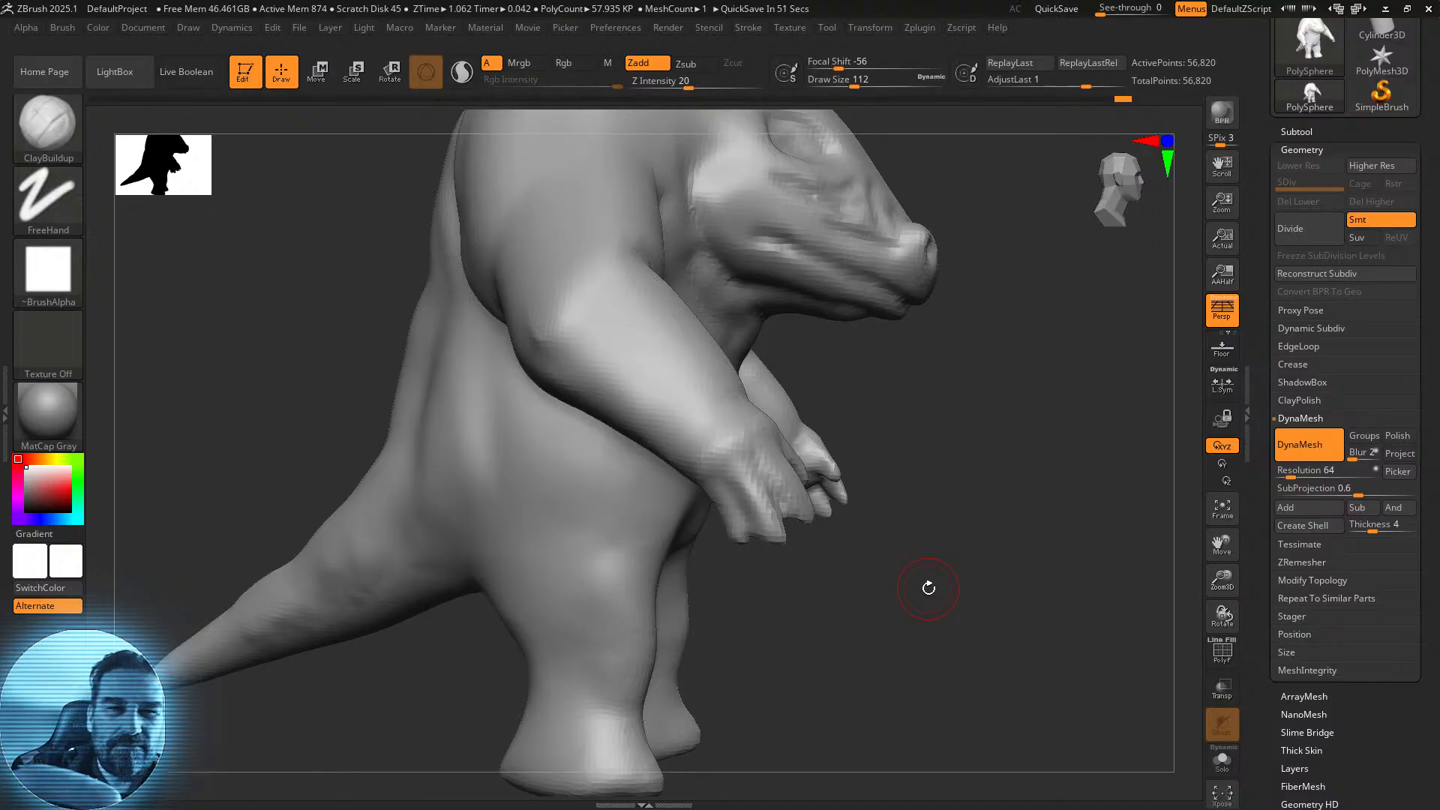
Choose the Move brush at a draw size of about 430 and mask everything except the legs by painting them and inverting.
click(47, 127)
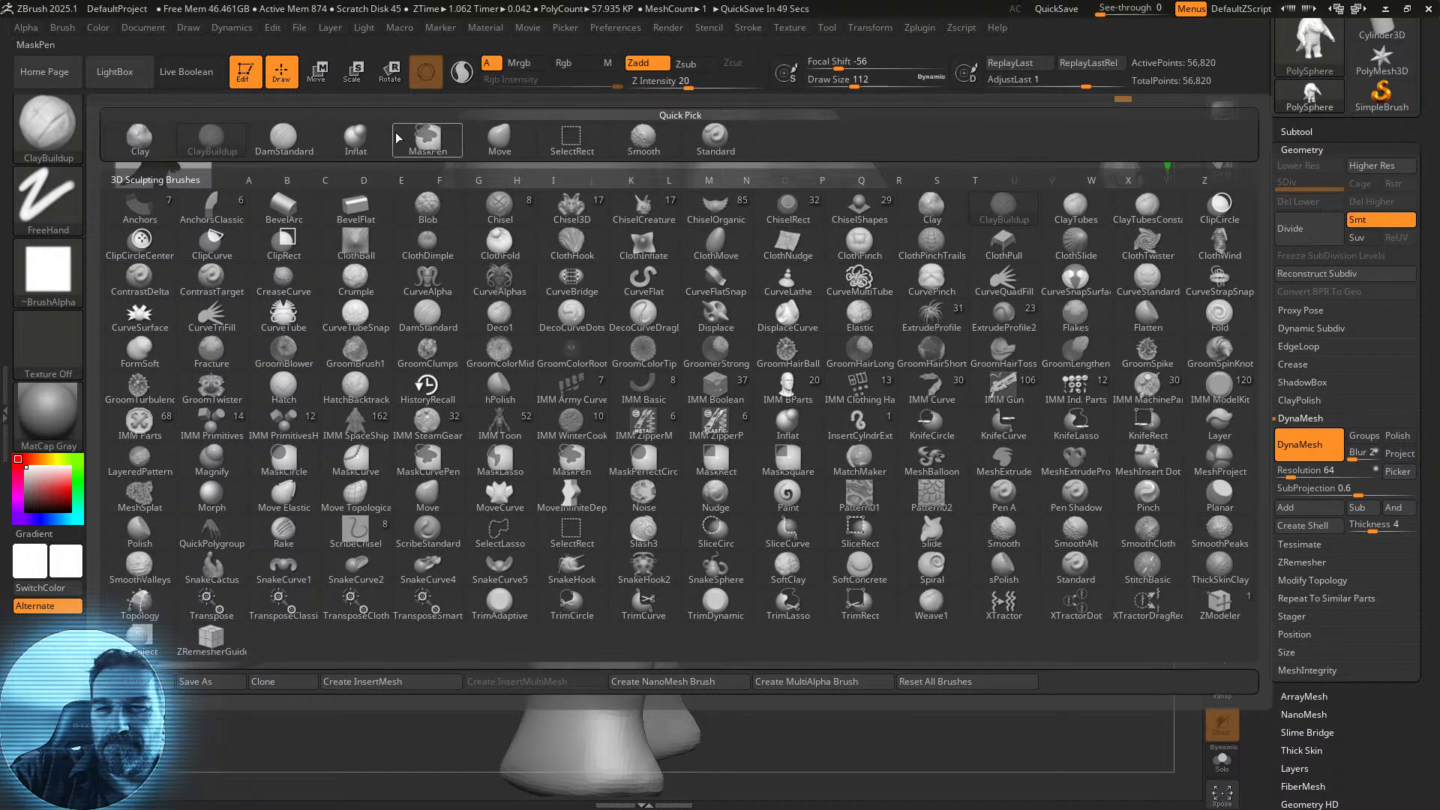
click(504, 131)
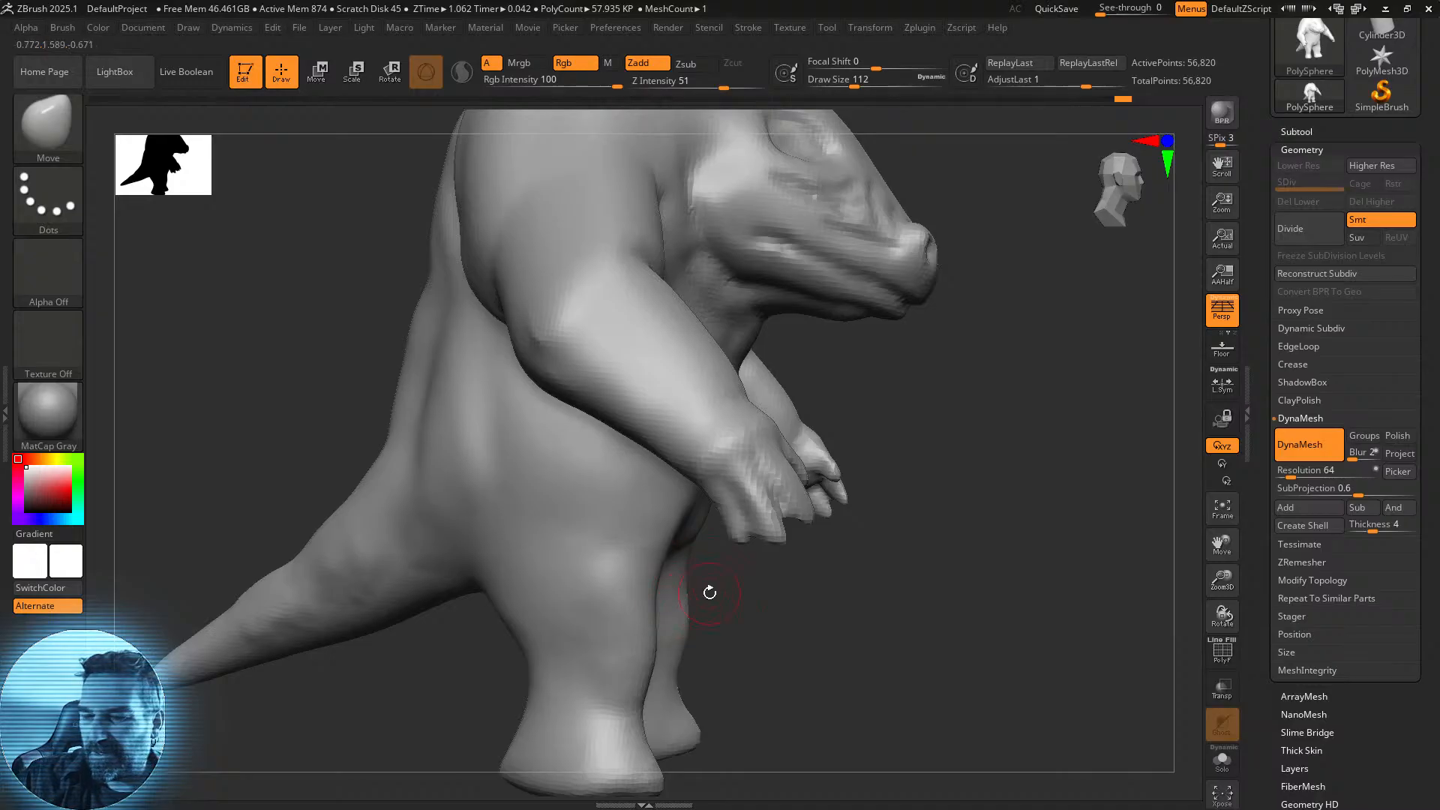
drag(855, 79, 896, 76)
alt+drag(941, 481, 1005, 375)
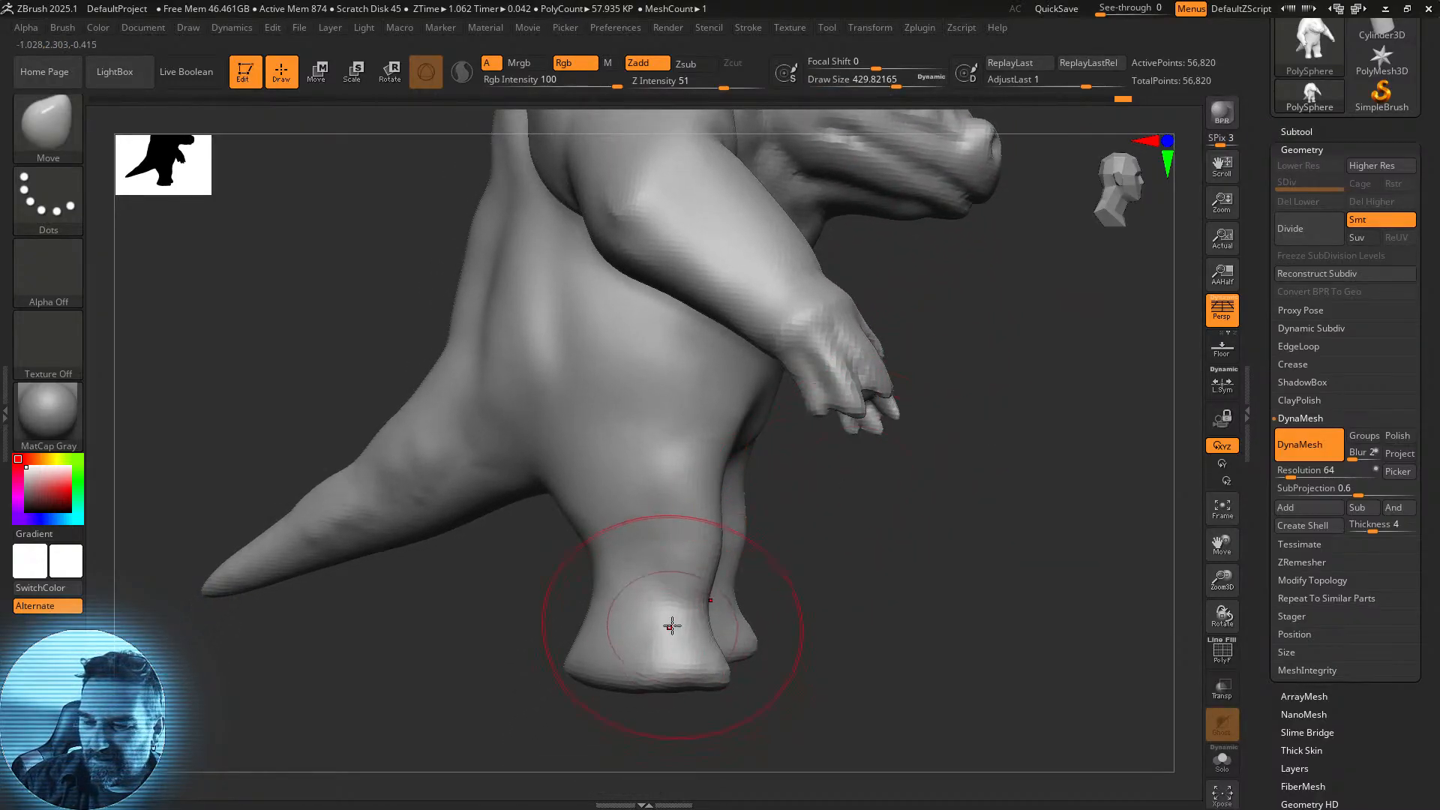
key(ctrl)
mouse_move(625, 548)
ctrl+mouse_down()
mouse_move(678, 534)
mouse_move(644, 531)
ctrl+mouse_up()
drag(877, 556, 816, 559)
ctrl+drag(713, 553, 709, 570)
mouse_move(959, 517)
mouse_down()
mouse_move(1022, 510)
mouse_move(1029, 524)
mouse_up()
ctrl+click(950, 558)
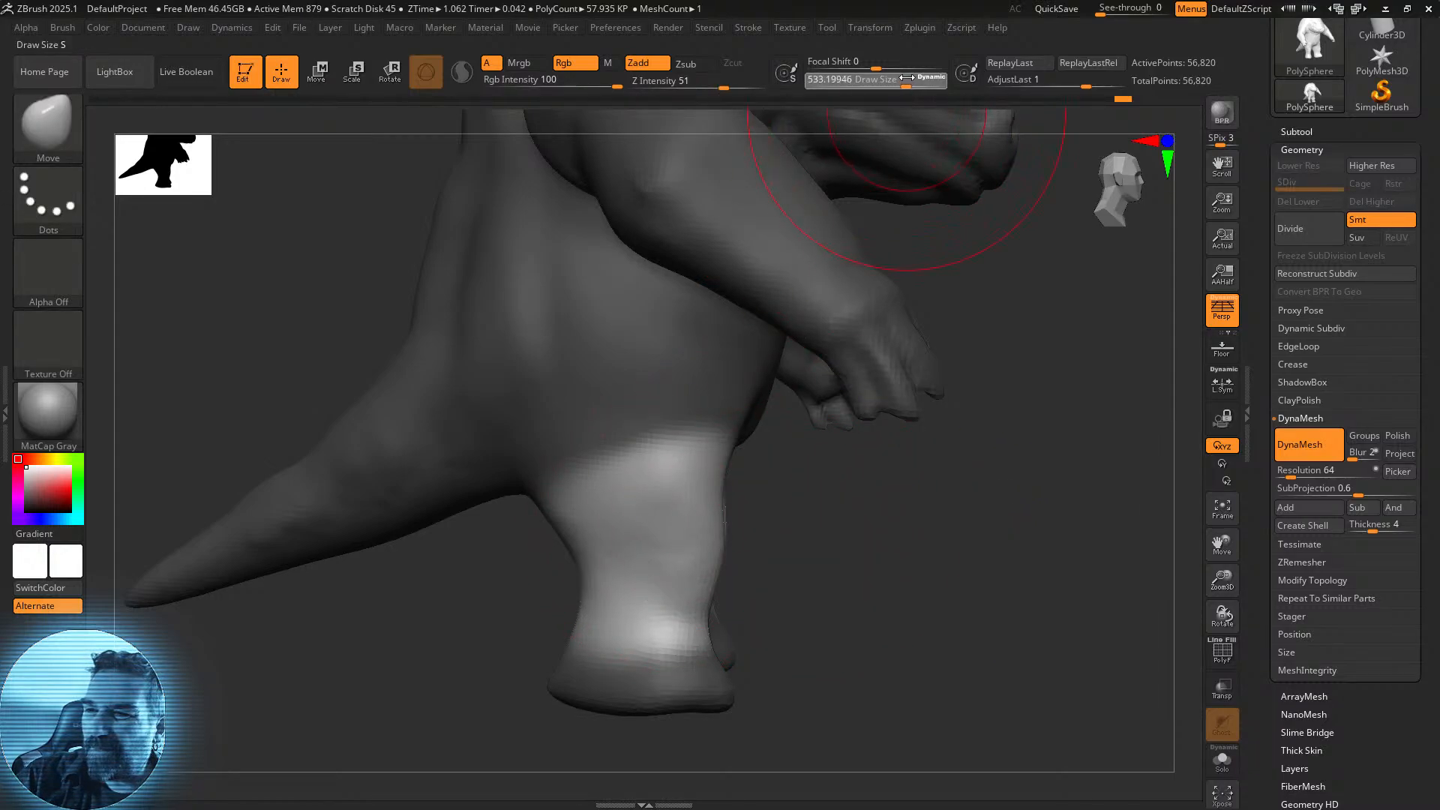
Bend the unmasked legs into a crouch with the Move brush at a draw size of about 753, pulling the knees forward.
drag(908, 78, 925, 78)
drag(678, 547, 718, 558)
right_drag(581, 574, 656, 576)
drag(572, 601, 625, 583)
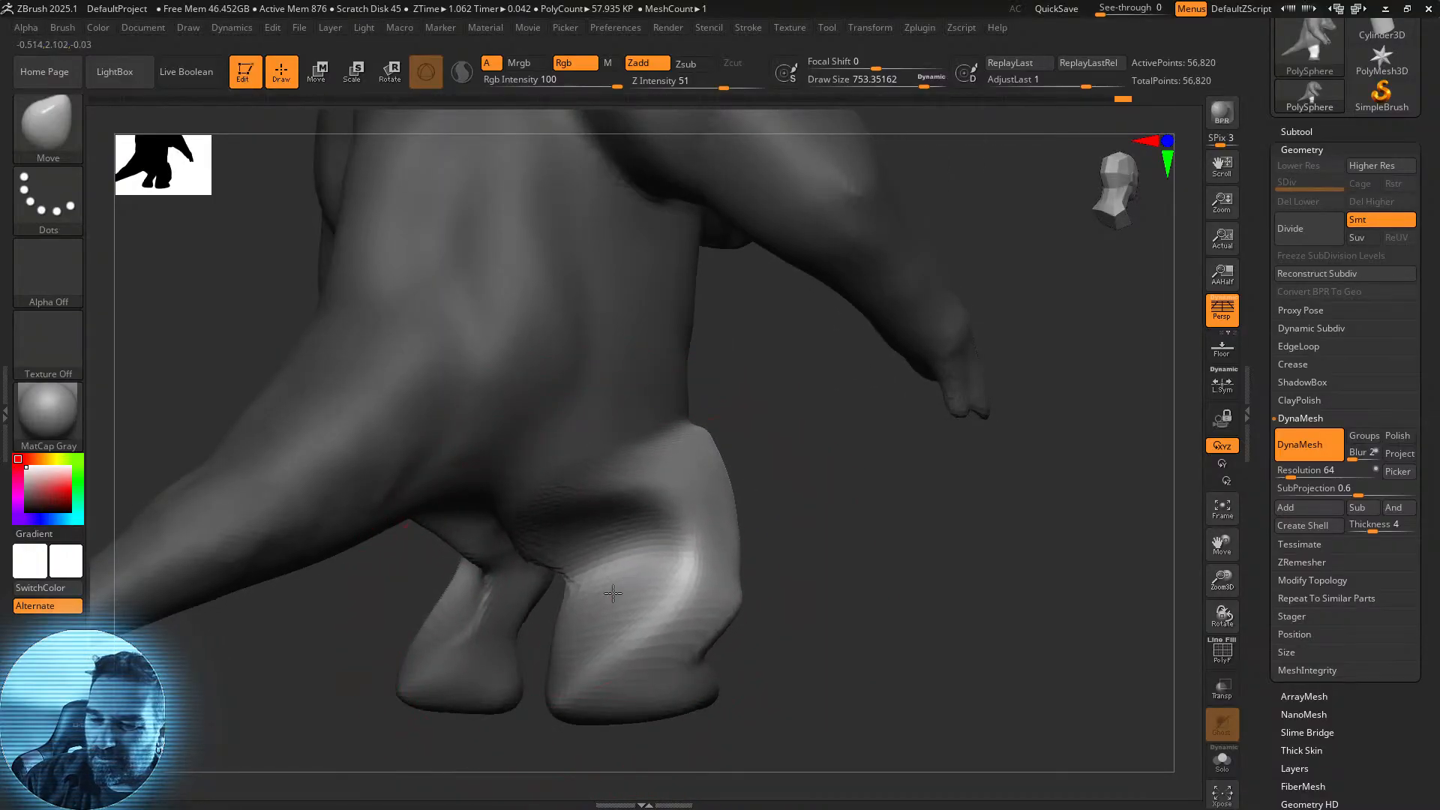
right_drag(842, 523, 743, 560)
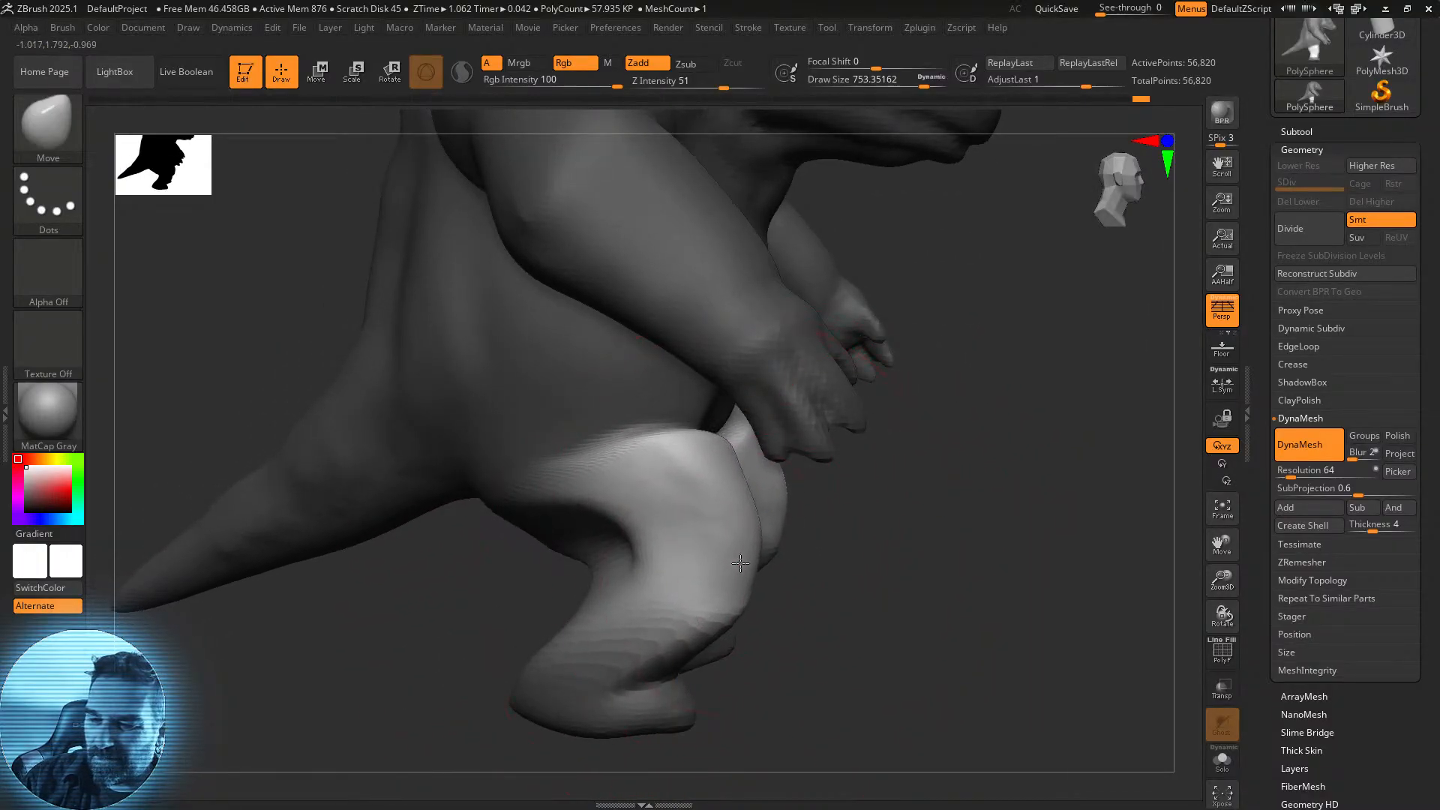
drag(742, 560, 753, 557)
drag(720, 496, 726, 506)
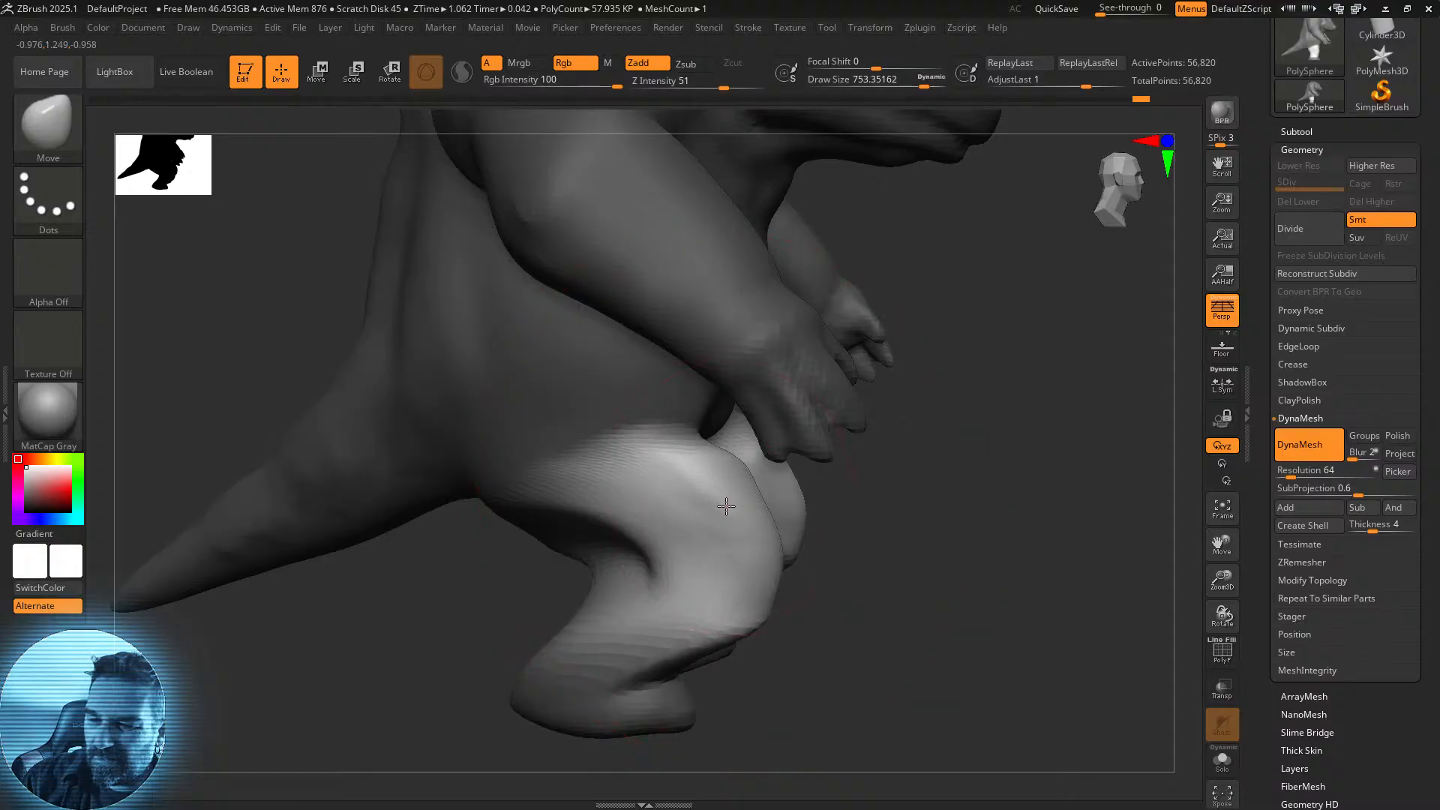
right_drag(853, 524, 858, 563)
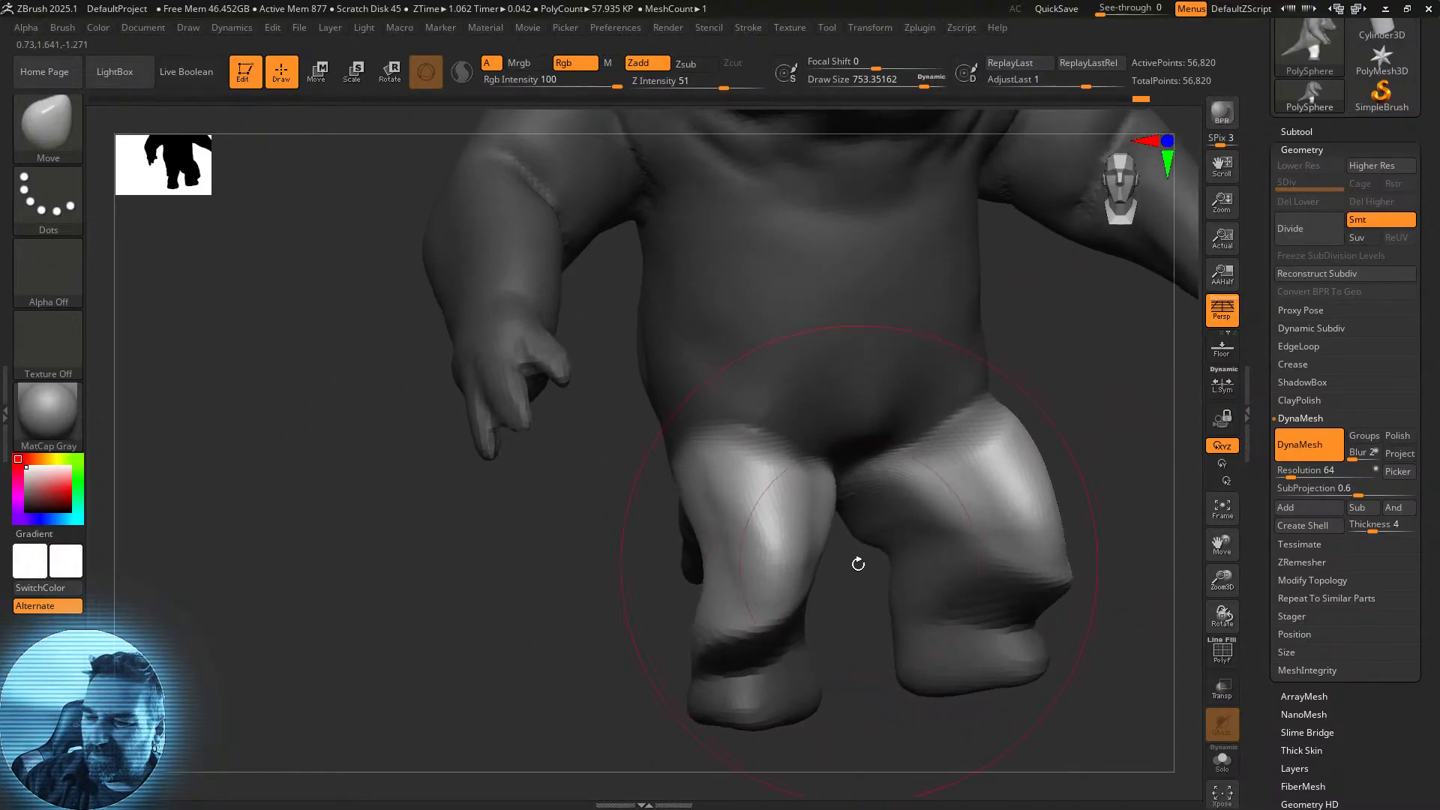
Clear the mask and stretch the feet lengthwise with the Move brush.
right_drag(563, 700, 573, 721)
drag(573, 721, 384, 738)
drag(651, 726, 707, 735)
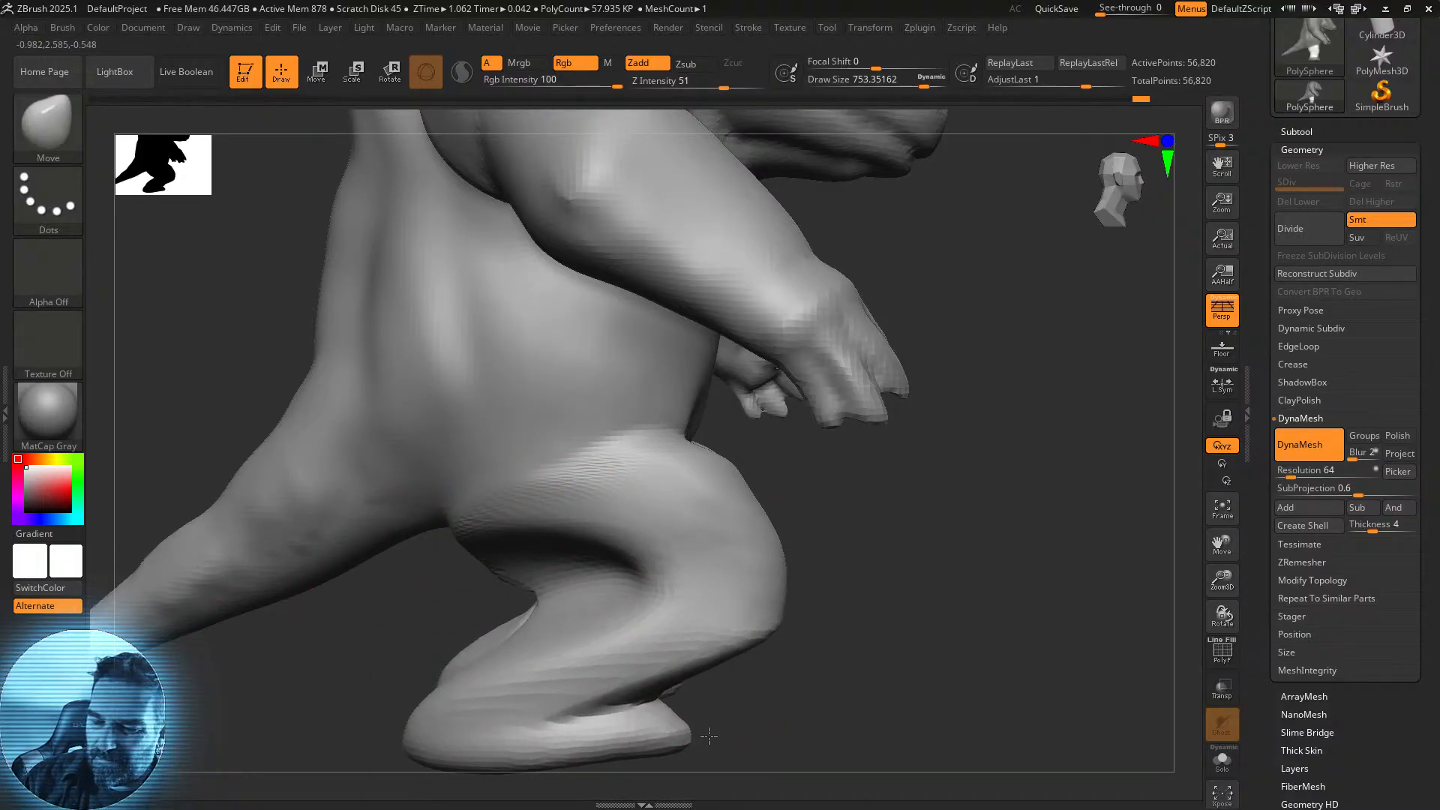
mouse_move(881, 643)
right_down()
mouse_move(900, 617)
mouse_move(875, 568)
right_up()
Smooth the stretched surface around the hips and thighs at a draw size of about 262 and update the DynaMesh.
drag(919, 79, 876, 72)
key(shift)
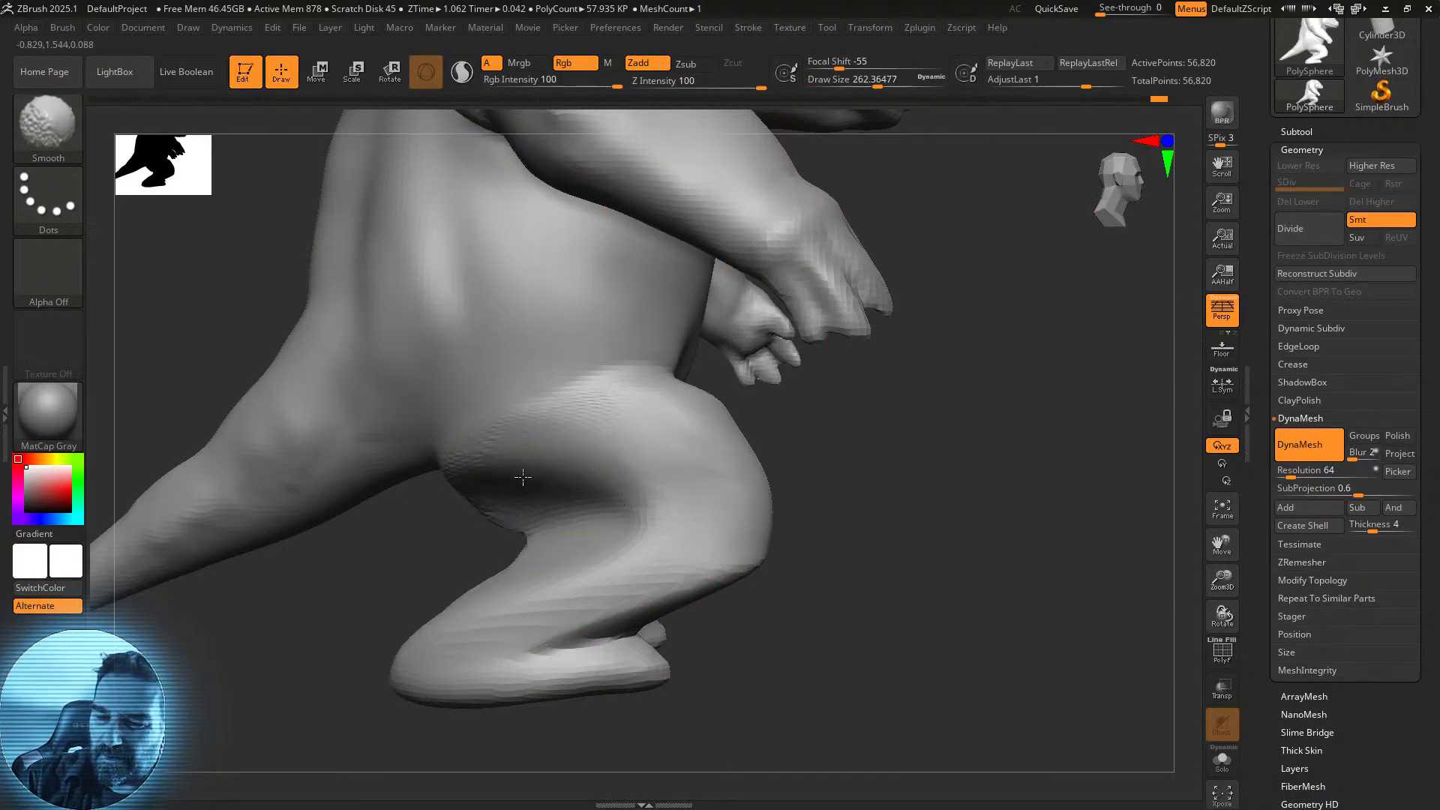
shift+drag(509, 392, 620, 370)
ctrl+drag(932, 566, 823, 614)
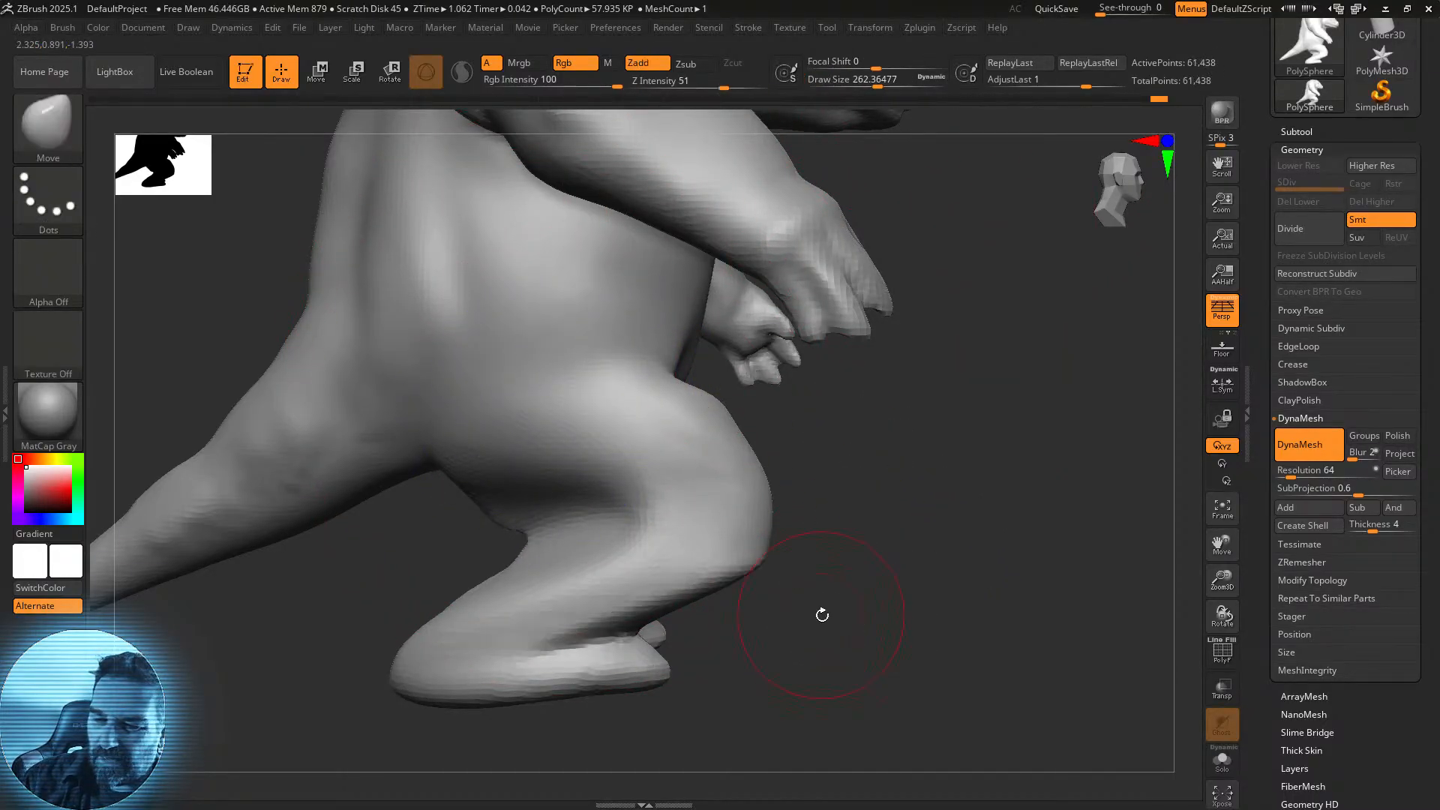
Smooth the thighs, knees, lower legs and feet of the bent legs.
mouse_move(551, 533)
shift+mouse_down()
mouse_move(490, 508)
mouse_move(555, 604)
mouse_move(642, 543)
shift+mouse_up()
drag(930, 600, 825, 588)
mouse_move(704, 469)
shift+mouse_down()
mouse_move(687, 475)
mouse_move(693, 529)
shift+mouse_up()
shift+drag(711, 389, 833, 461)
mouse_move(1007, 522)
mouse_down()
mouse_move(938, 515)
mouse_move(922, 532)
mouse_up()
shift+drag(763, 601, 781, 626)
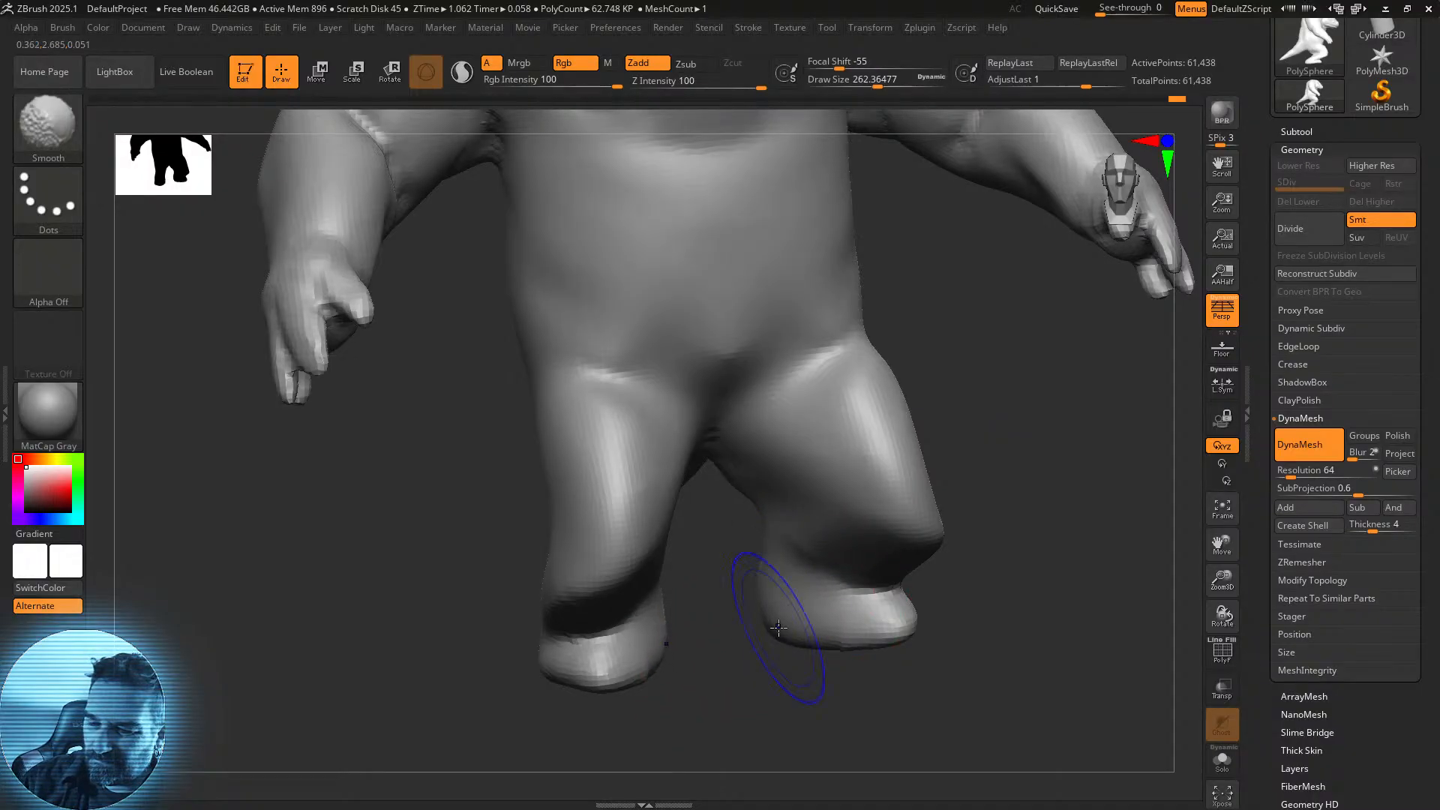
drag(819, 693, 699, 724)
Reshape the feet, ankles and lower legs with the Move brush, pulling the toes forward and refining the silhouette.
mouse_move(777, 672)
mouse_down()
mouse_move(829, 668)
mouse_move(862, 525)
mouse_move(813, 560)
mouse_up()
drag(787, 606, 775, 636)
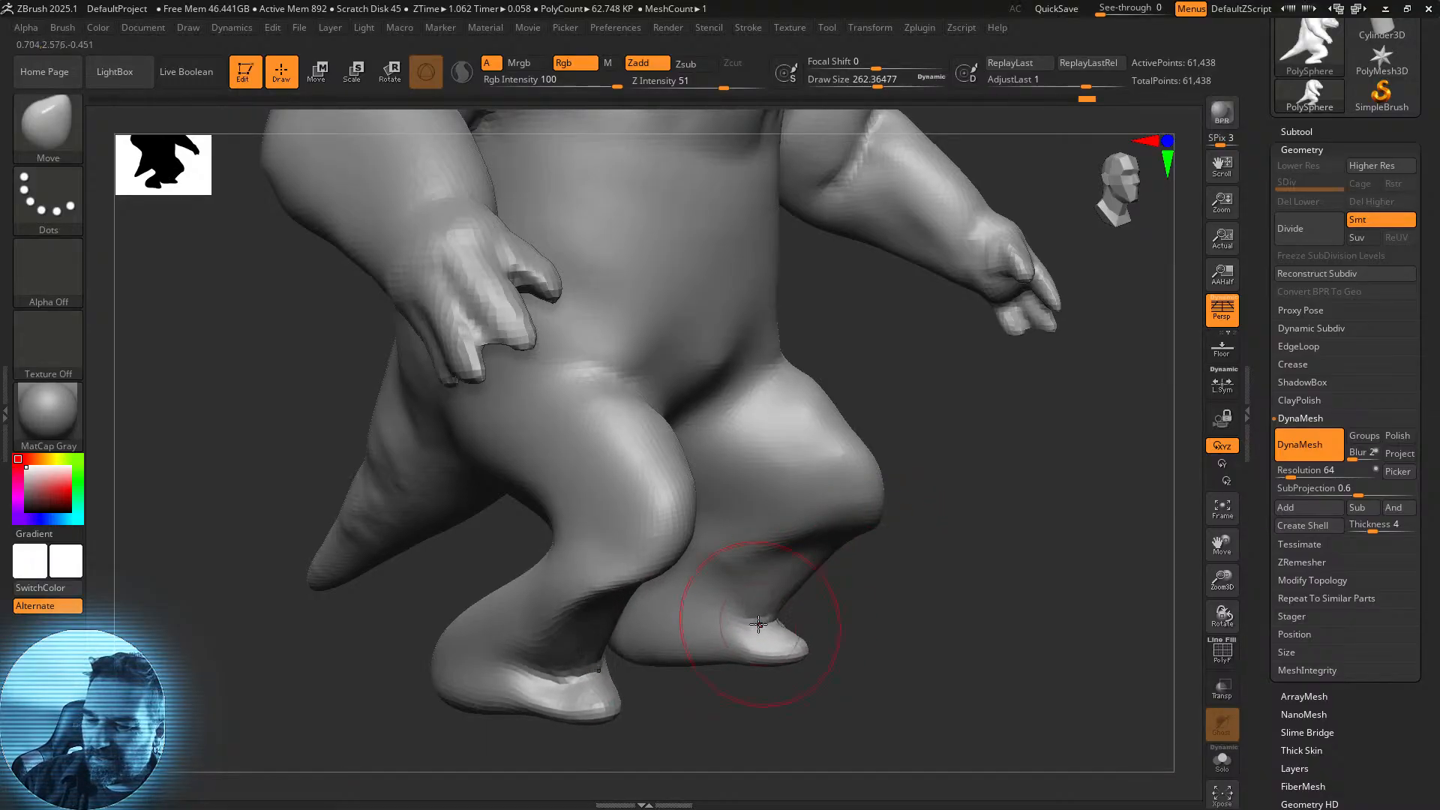
drag(820, 585, 882, 561)
drag(748, 639, 650, 675)
drag(694, 624, 651, 681)
drag(958, 601, 871, 613)
mouse_move(674, 557)
mouse_down()
mouse_move(685, 578)
mouse_move(665, 566)
mouse_move(696, 601)
mouse_up()
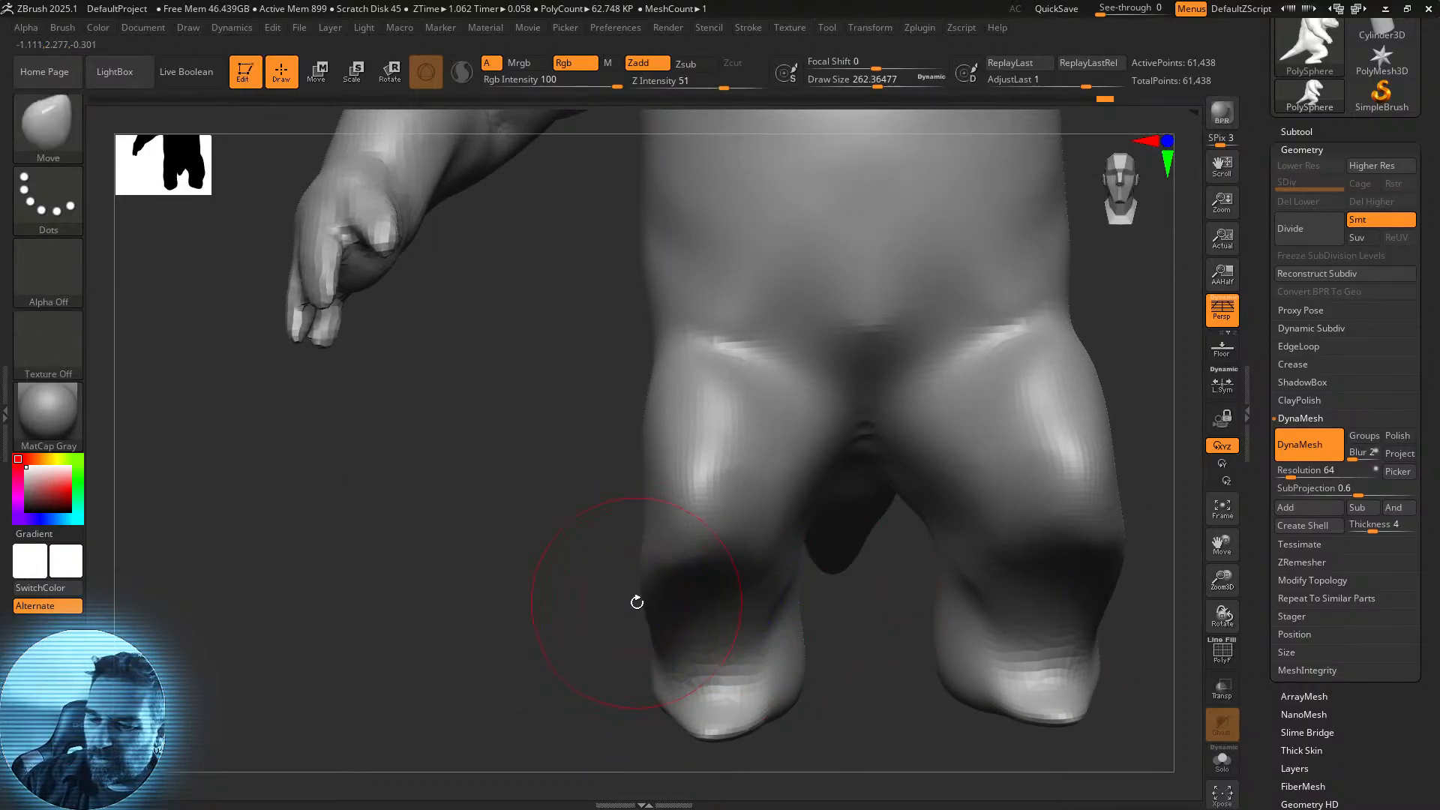
drag(604, 600, 629, 595)
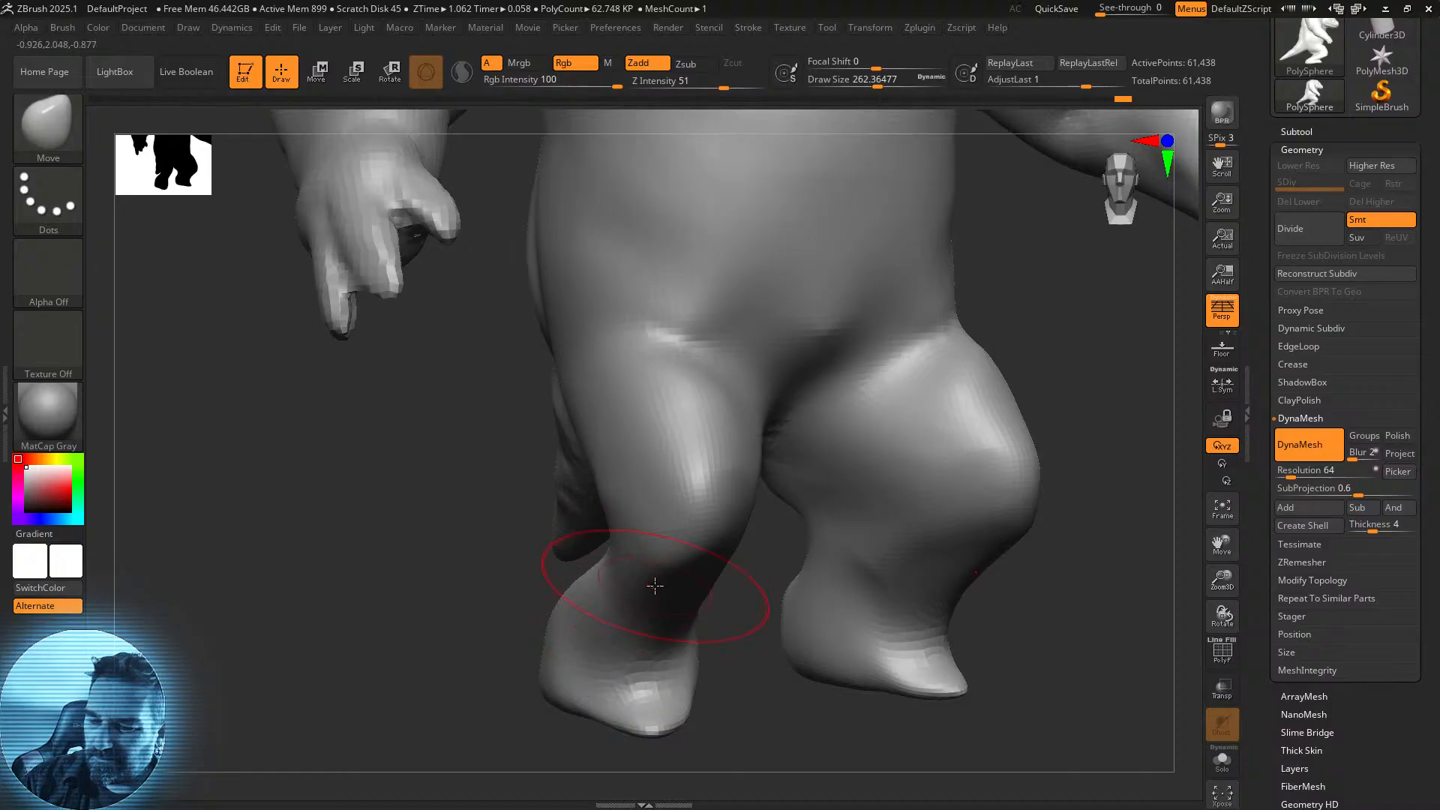
mouse_move(1019, 580)
mouse_down()
mouse_move(874, 667)
mouse_move(920, 649)
mouse_up()
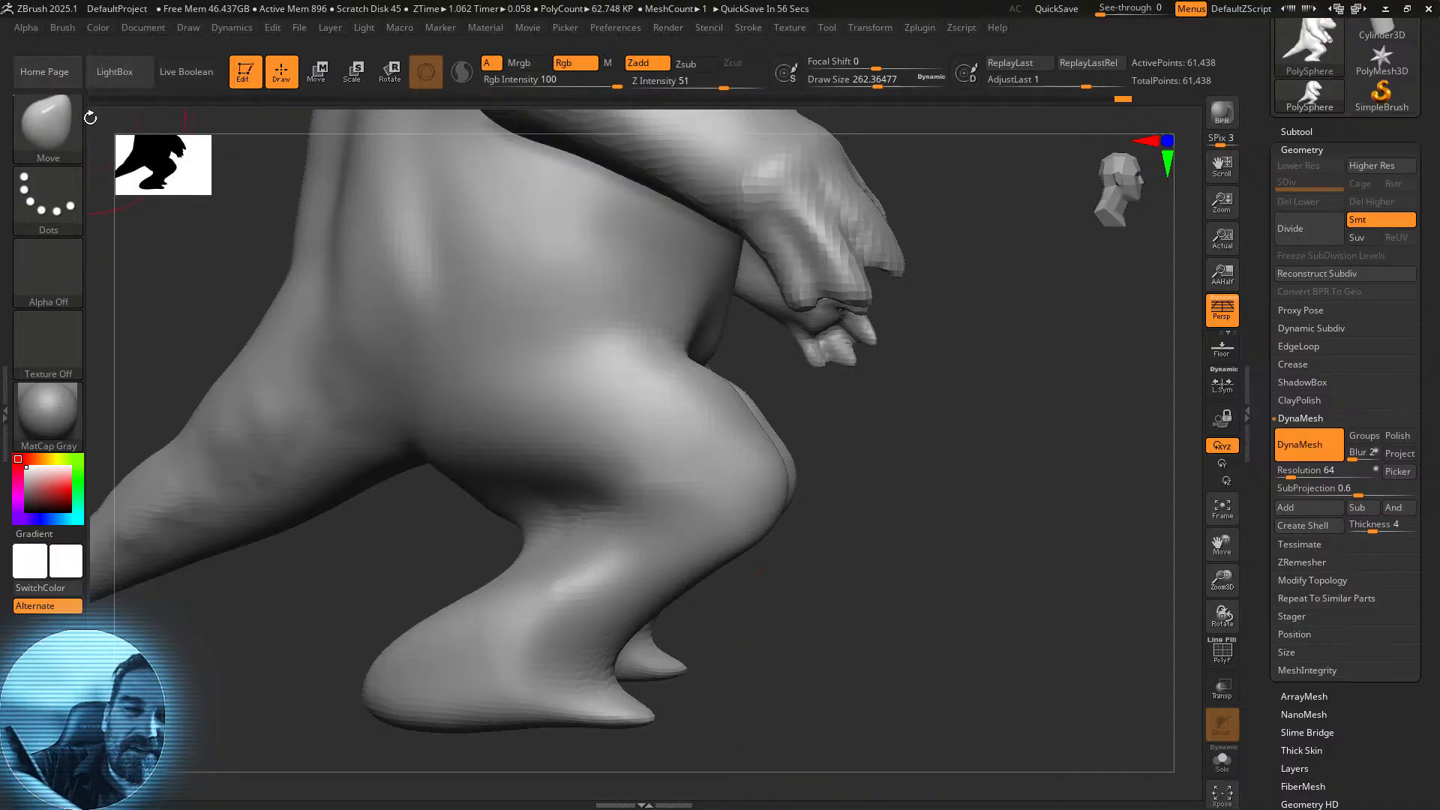
Add volume to the feet and lower legs with ClayBuildup strokes at a draw size of about 262.
click(48, 123)
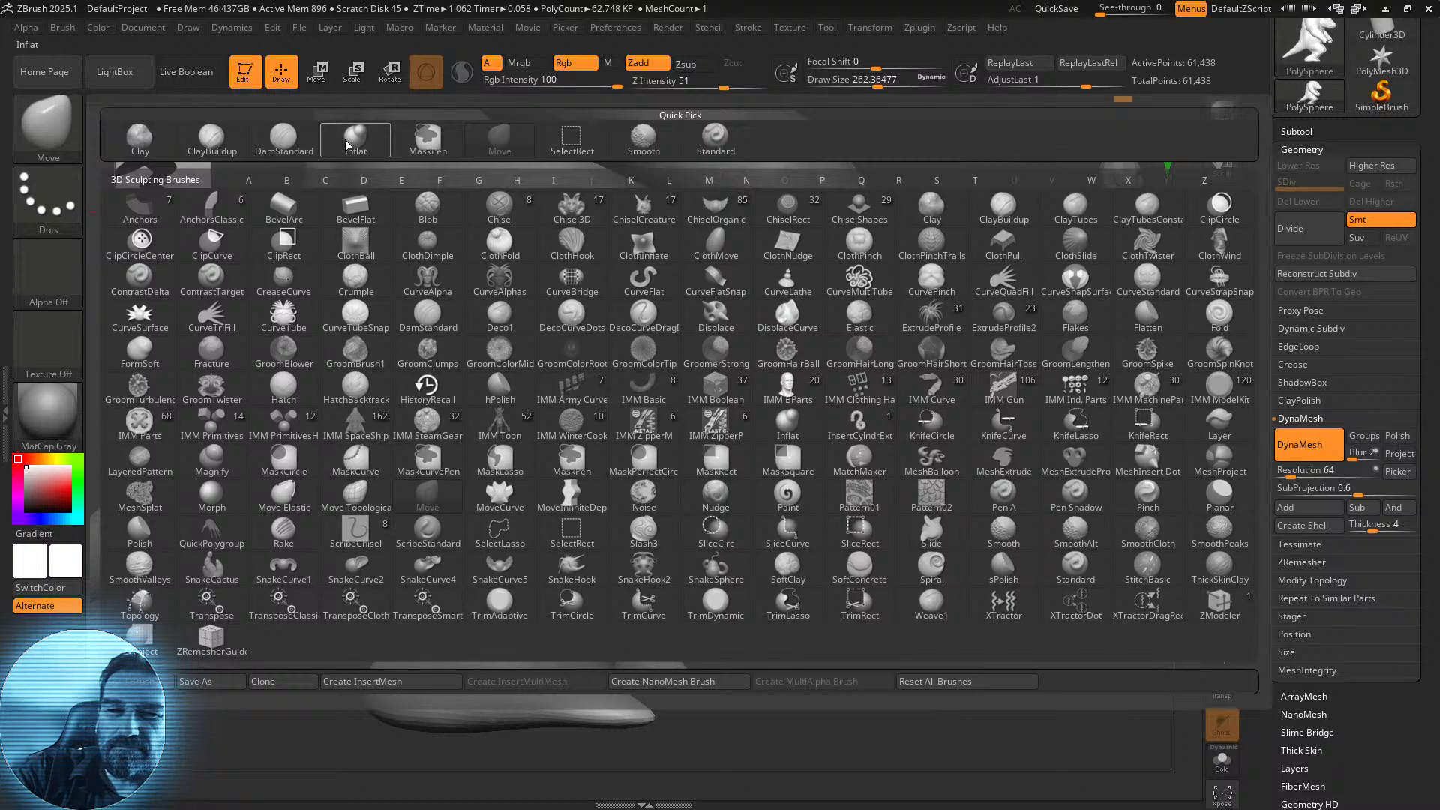
click(216, 141)
mouse_move(625, 709)
mouse_down()
mouse_move(592, 679)
mouse_move(653, 570)
mouse_move(644, 700)
mouse_move(570, 607)
mouse_move(442, 652)
mouse_move(586, 503)
mouse_up()
shift+right_drag(587, 503, 749, 645)
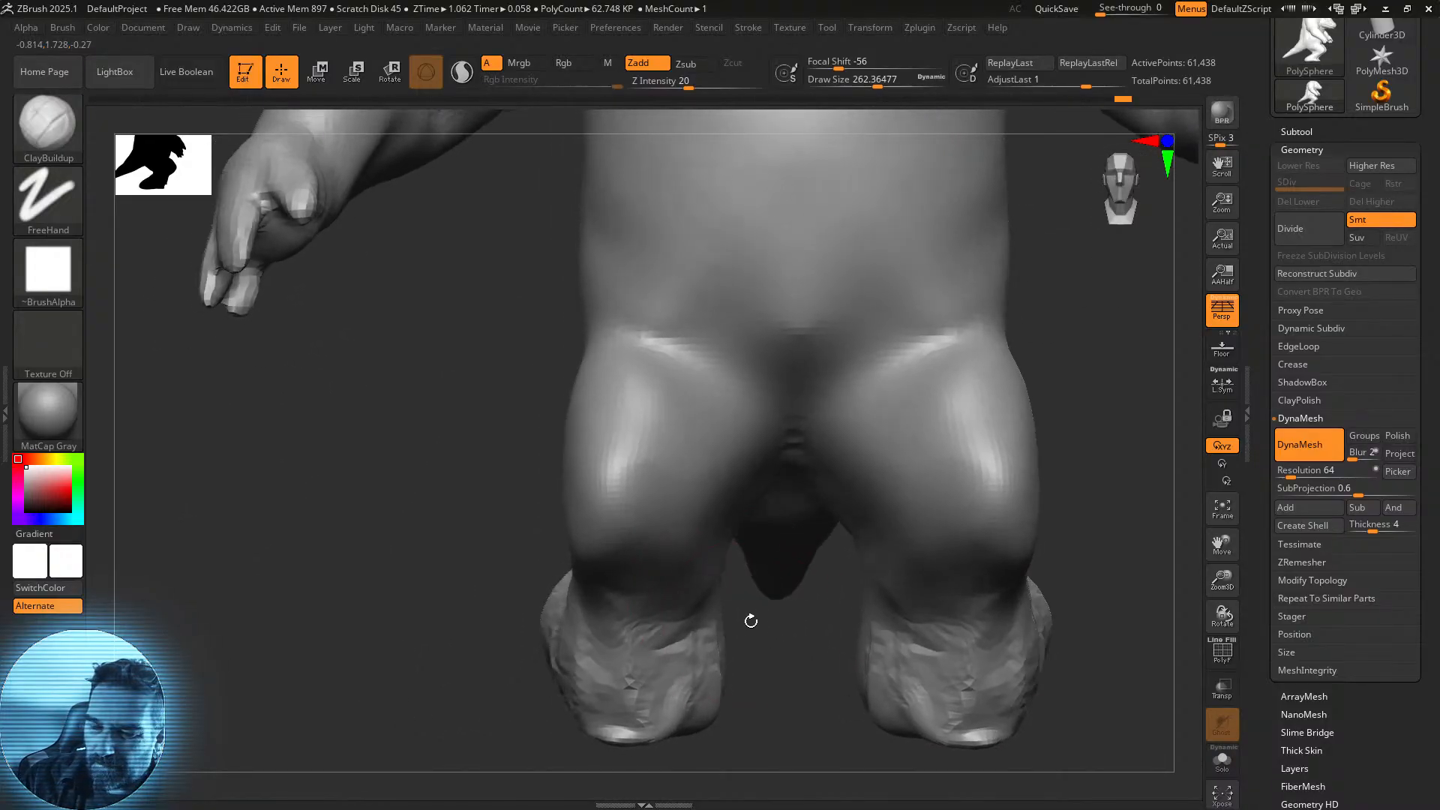
drag(697, 659, 720, 704)
mouse_move(720, 703)
right_down()
mouse_move(645, 683)
mouse_move(593, 720)
right_up()
mouse_move(593, 719)
mouse_down()
mouse_move(543, 732)
mouse_move(608, 639)
mouse_up()
Smooth the clay on the feet and lower legs and update the DynaMesh to even out the surface.
mouse_move(574, 590)
shift+mouse_down()
mouse_move(545, 629)
mouse_move(610, 660)
shift+mouse_up()
mouse_move(610, 659)
right_down()
mouse_move(1061, 659)
mouse_move(885, 514)
right_up()
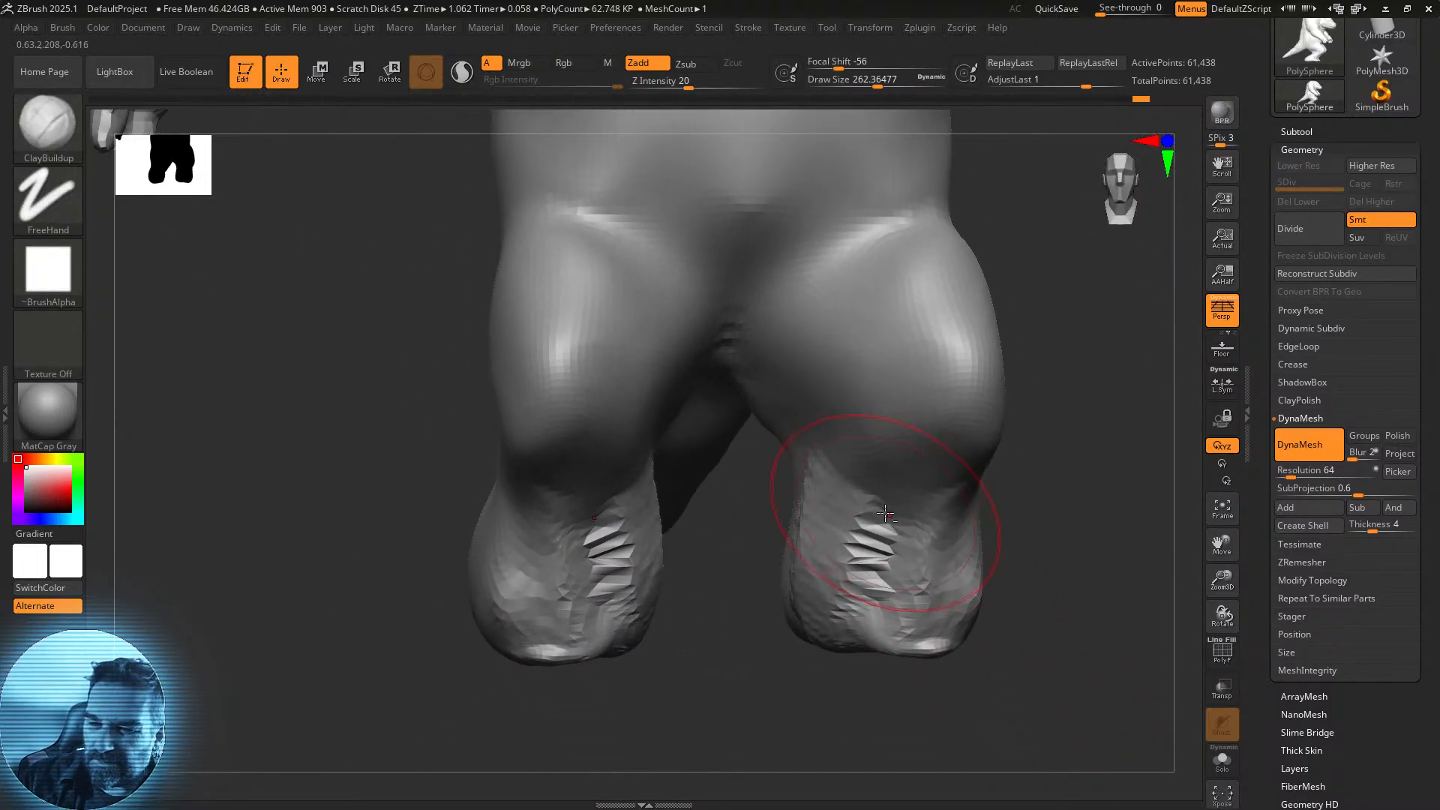
shift+drag(886, 514, 877, 570)
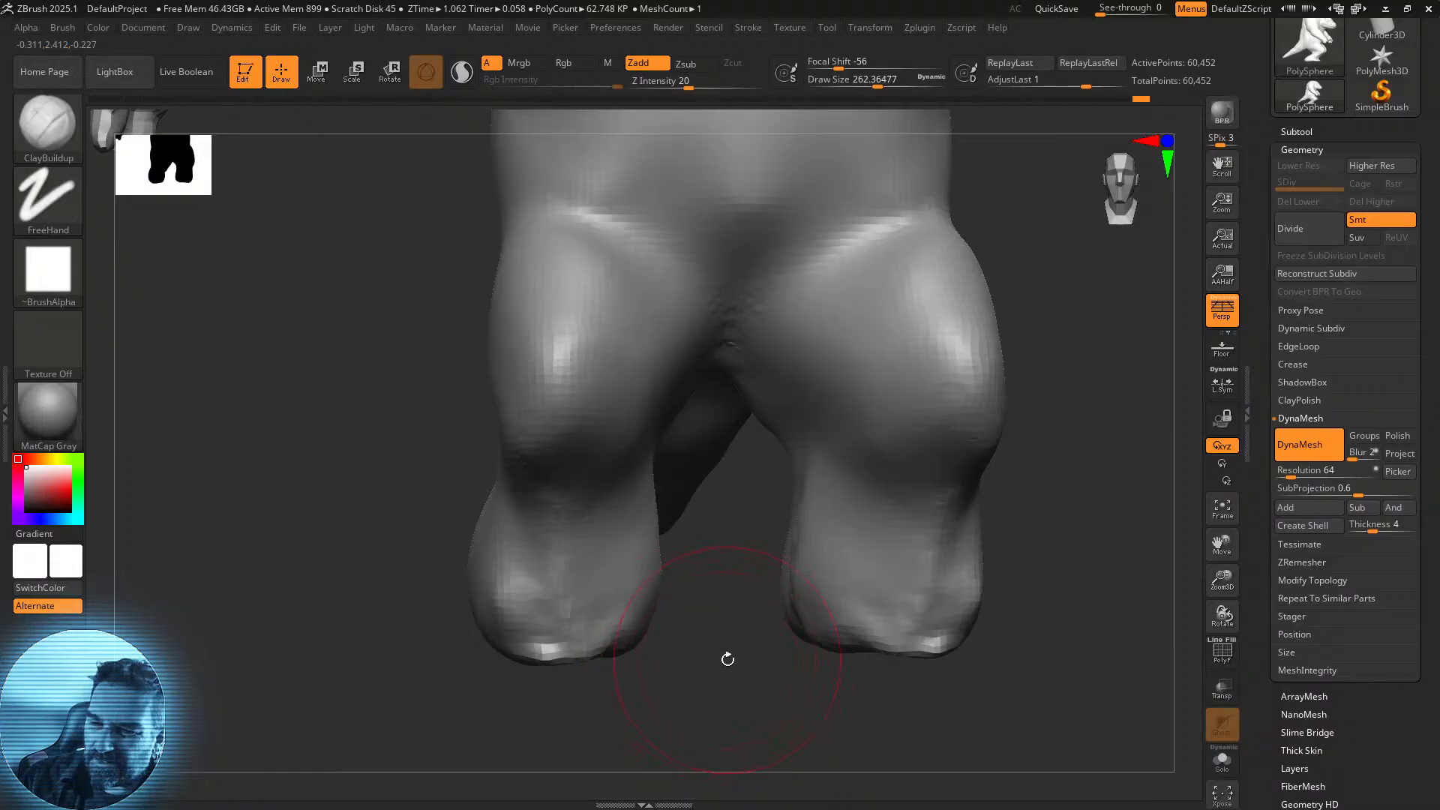
key(shift)
shift+drag(878, 487, 938, 553)
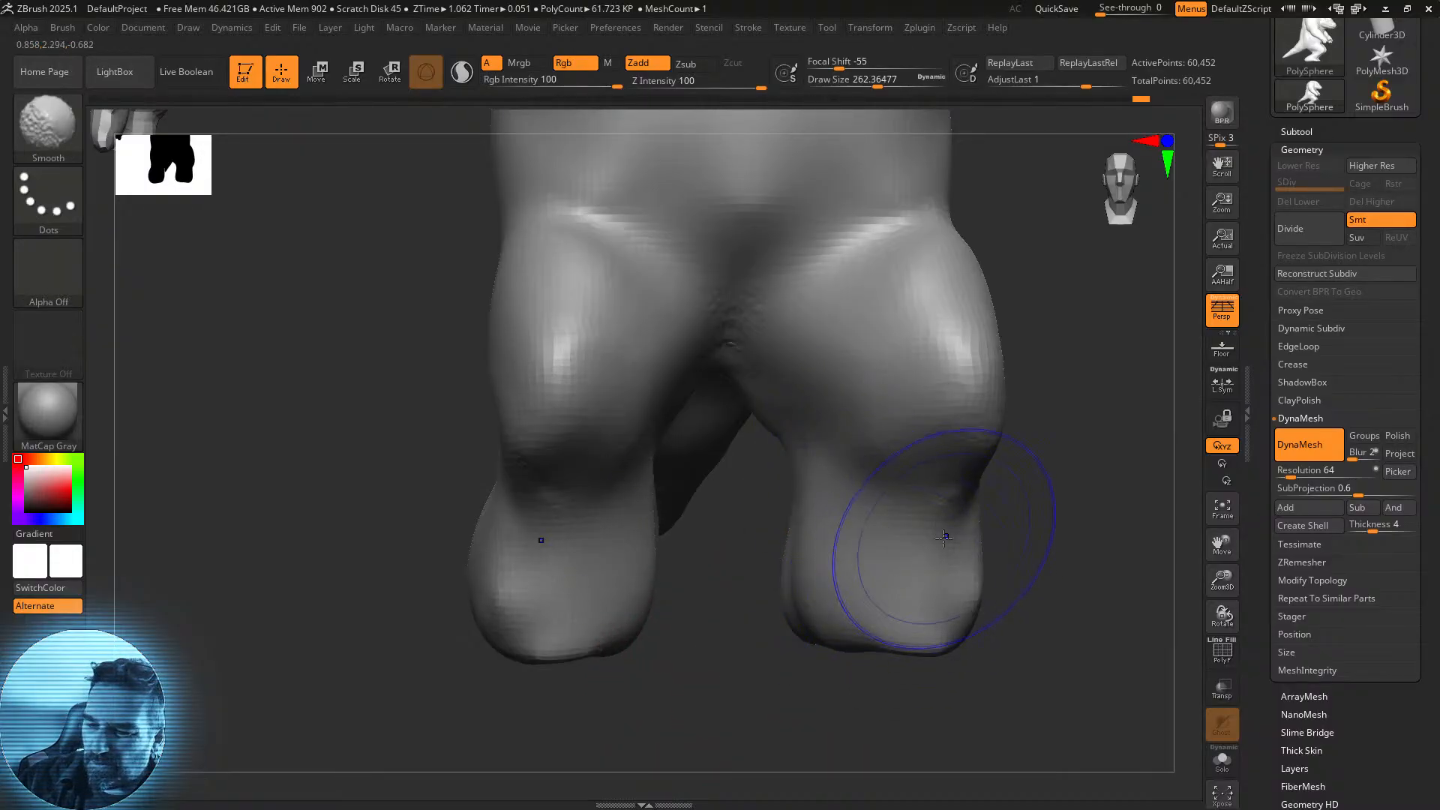
right_drag(900, 668, 756, 665)
key(shift)
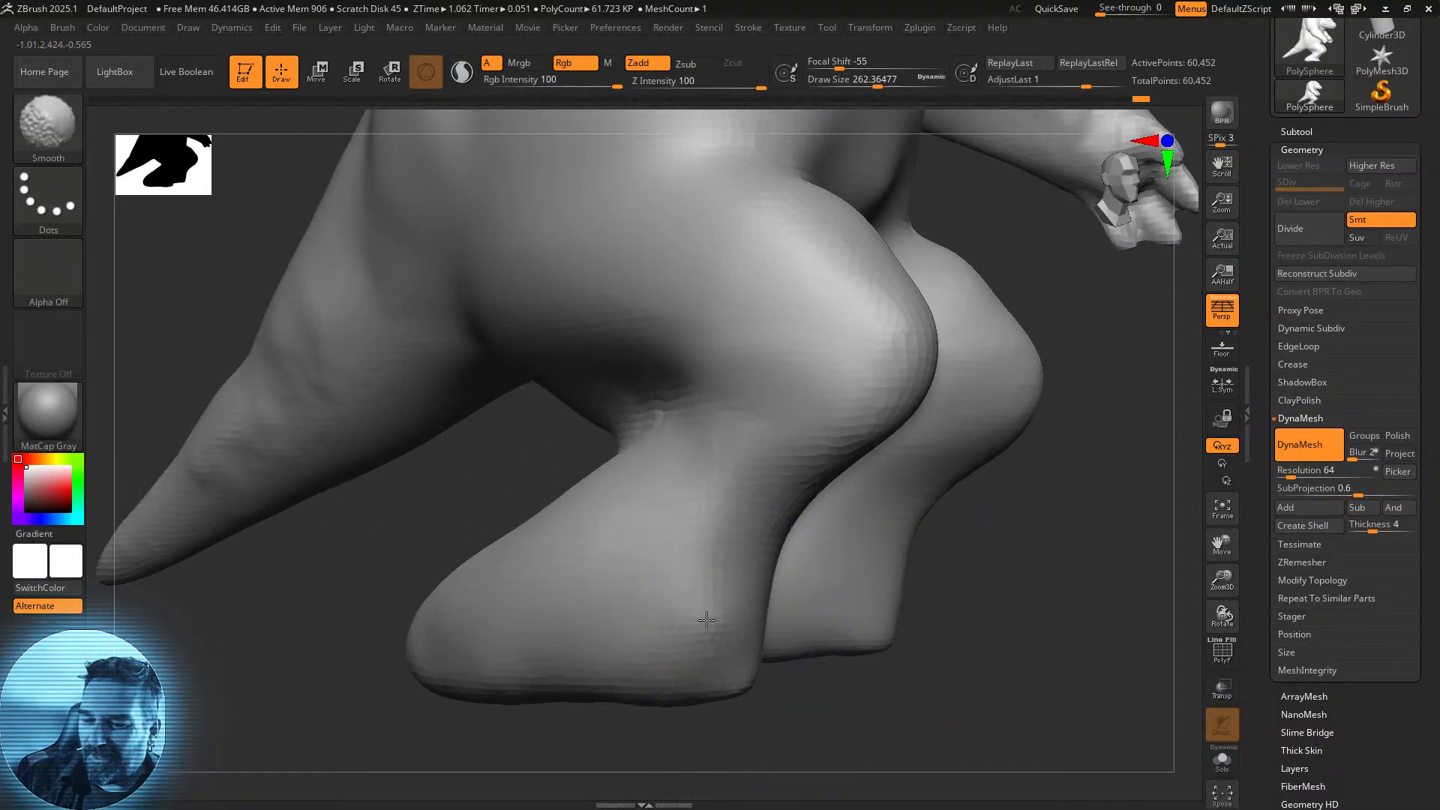
right_drag(685, 610, 791, 731)
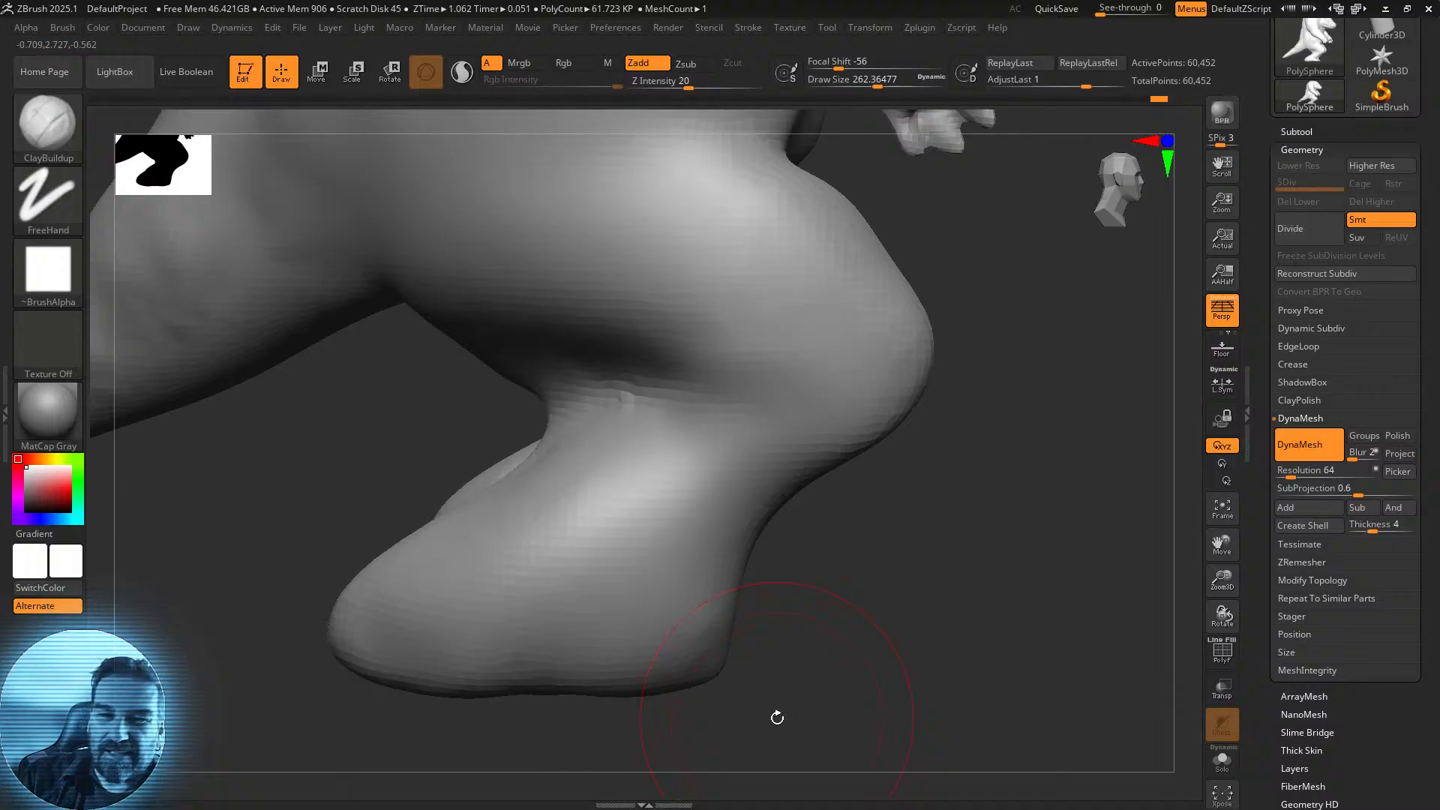
Carve creases into the folds behind the bent knees with the DamStandard brush at a draw size of about 262.
click(63, 132)
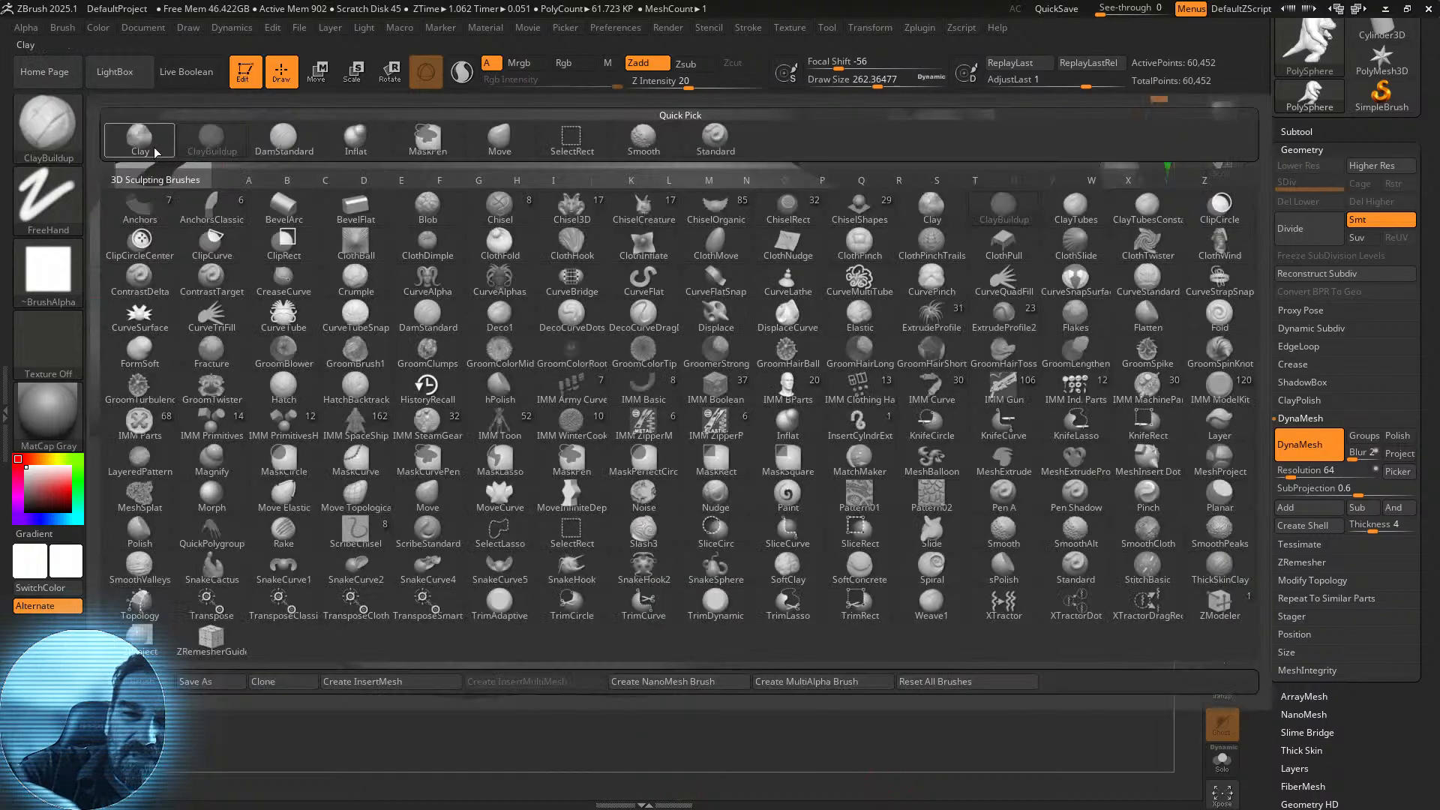
click(297, 152)
mouse_move(842, 593)
right_down()
mouse_move(923, 629)
mouse_move(627, 504)
right_up()
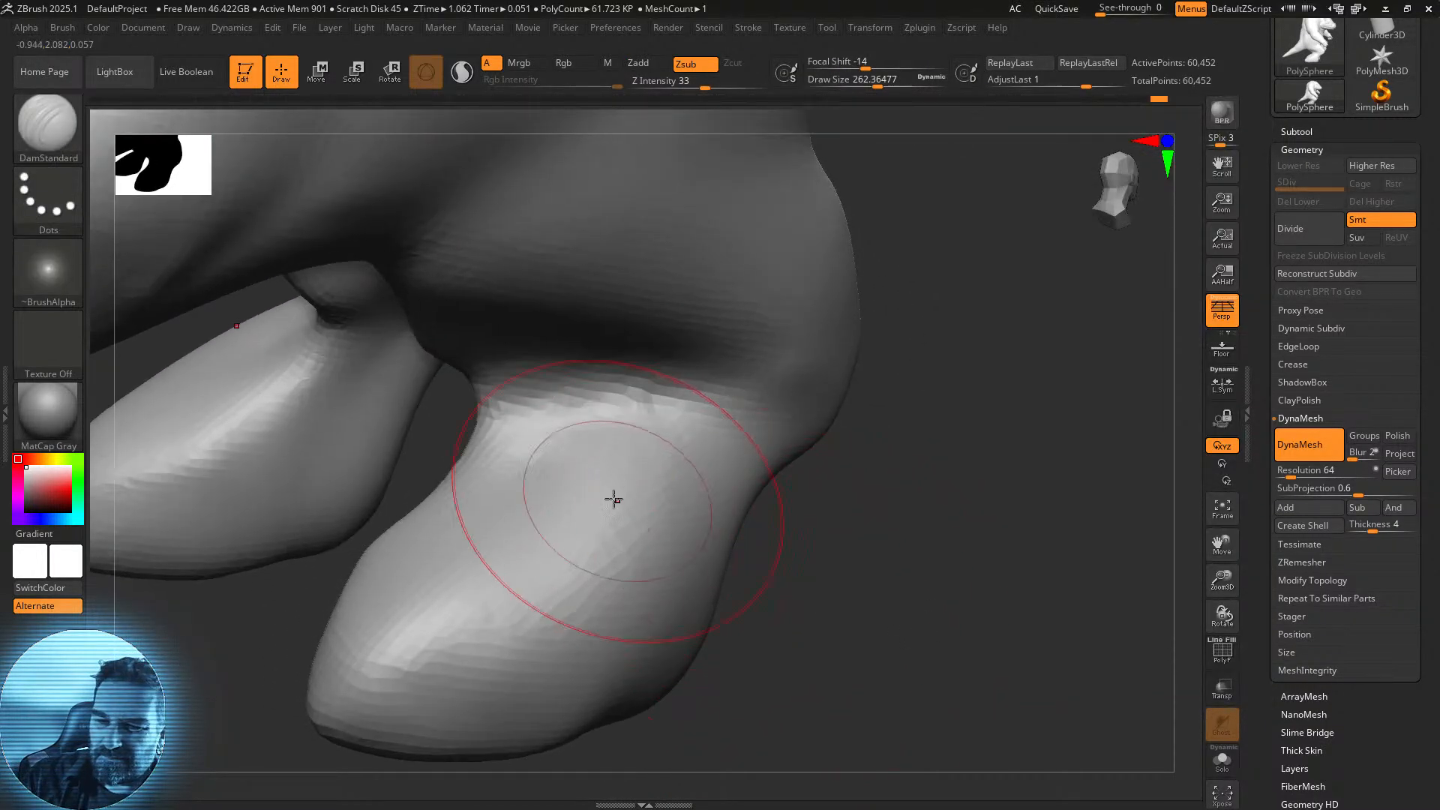
drag(484, 416, 567, 446)
drag(372, 582, 473, 457)
mouse_move(303, 477)
shift+mouse_down()
mouse_move(210, 450)
mouse_move(202, 463)
shift+mouse_up()
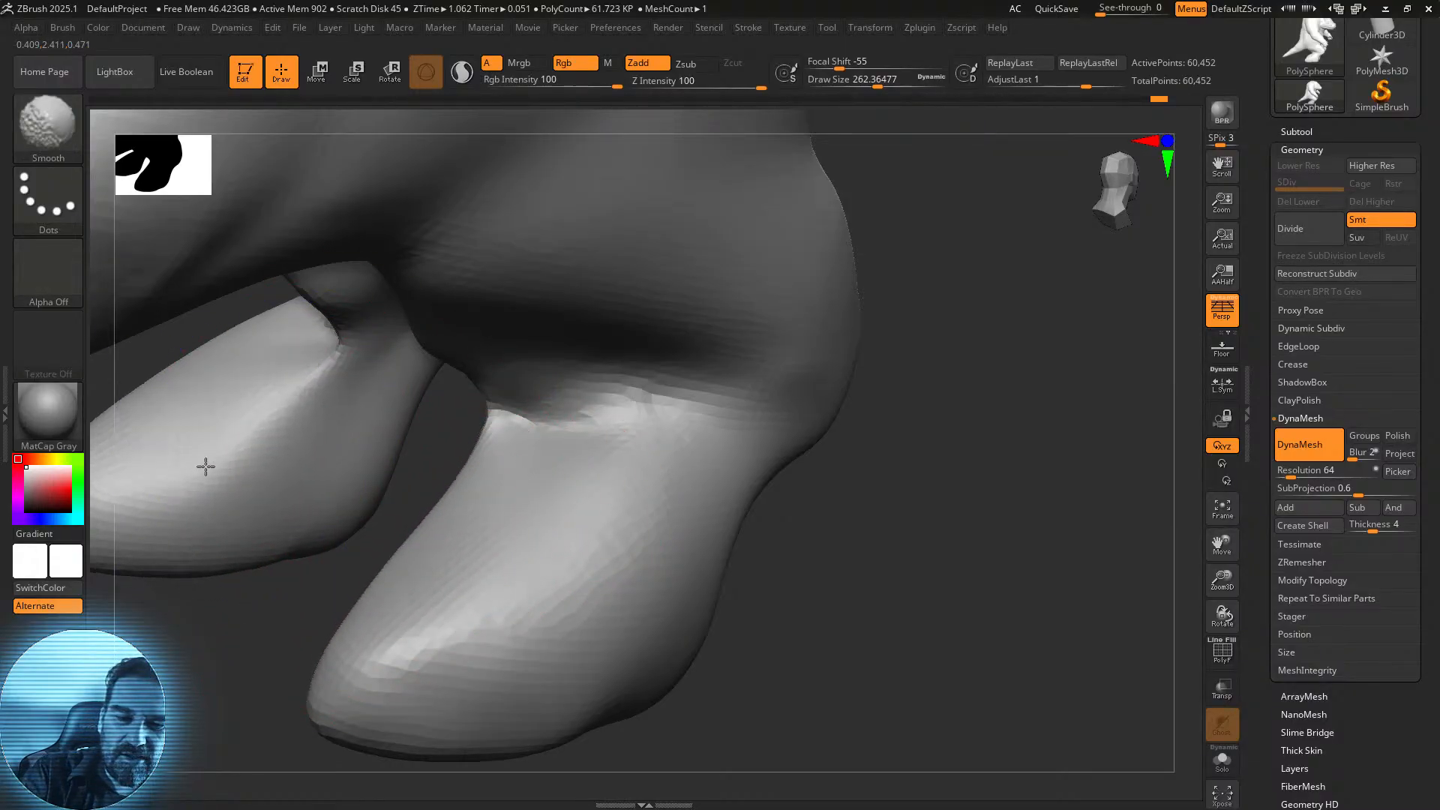
mouse_move(361, 347)
mouse_down()
mouse_move(257, 367)
mouse_move(347, 363)
mouse_up()
mouse_move(347, 363)
right_down()
mouse_move(900, 552)
mouse_move(758, 476)
right_up()
mouse_move(405, 382)
mouse_down()
mouse_move(484, 368)
mouse_move(658, 372)
mouse_up()
Cut DamStandard grooves into the front and sides of the feet to suggest toes, then frame the whole figure.
mouse_move(766, 415)
right_down()
mouse_move(903, 452)
mouse_move(884, 520)
mouse_move(792, 528)
right_up()
drag(556, 536, 502, 395)
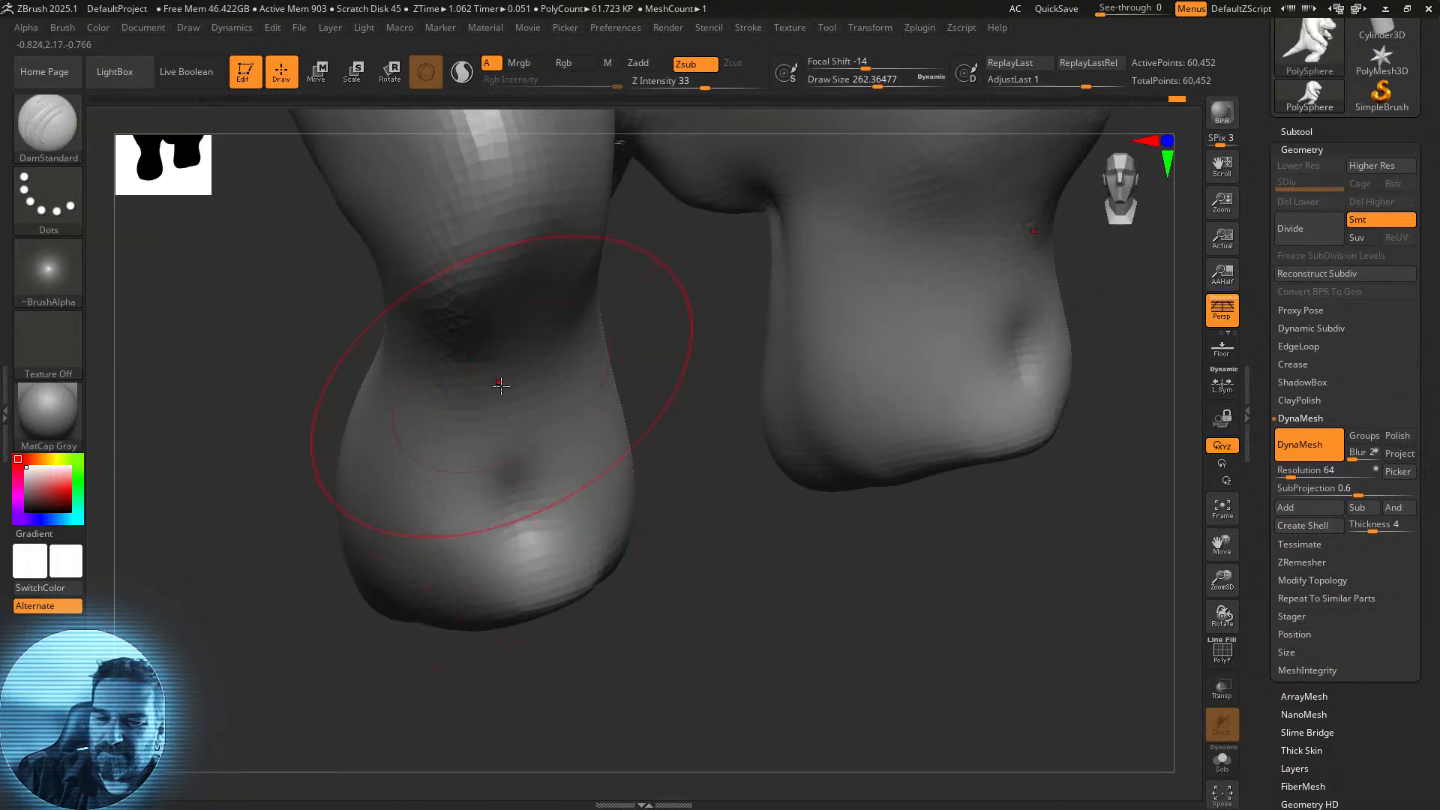
mouse_move(322, 531)
right_down()
mouse_move(450, 345)
mouse_move(845, 408)
mouse_move(850, 524)
mouse_move(764, 570)
mouse_move(804, 598)
mouse_move(810, 578)
right_up()
mouse_move(305, 504)
mouse_down()
mouse_move(375, 345)
mouse_move(322, 390)
mouse_up()
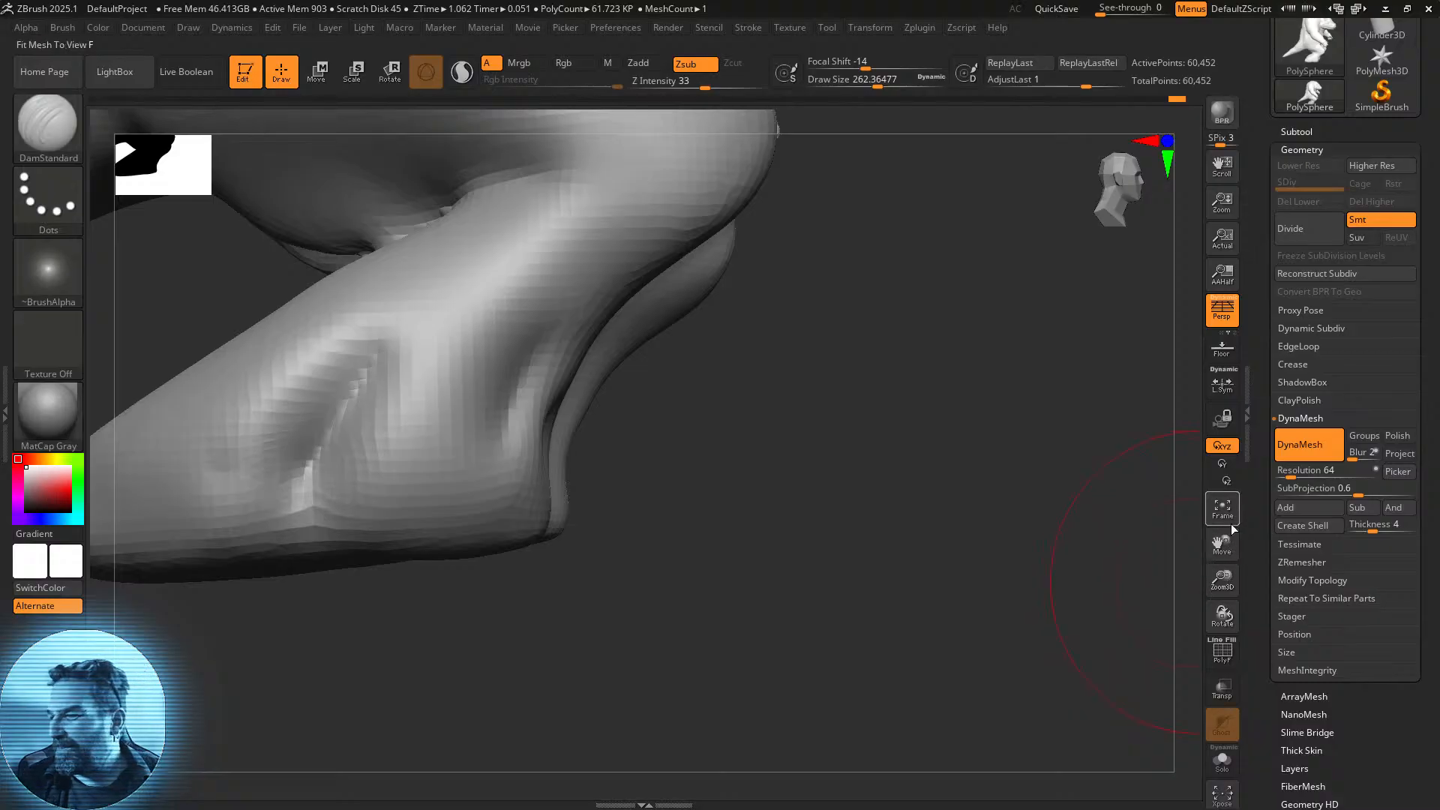
click(1228, 522)
right_drag(1034, 643, 888, 583)
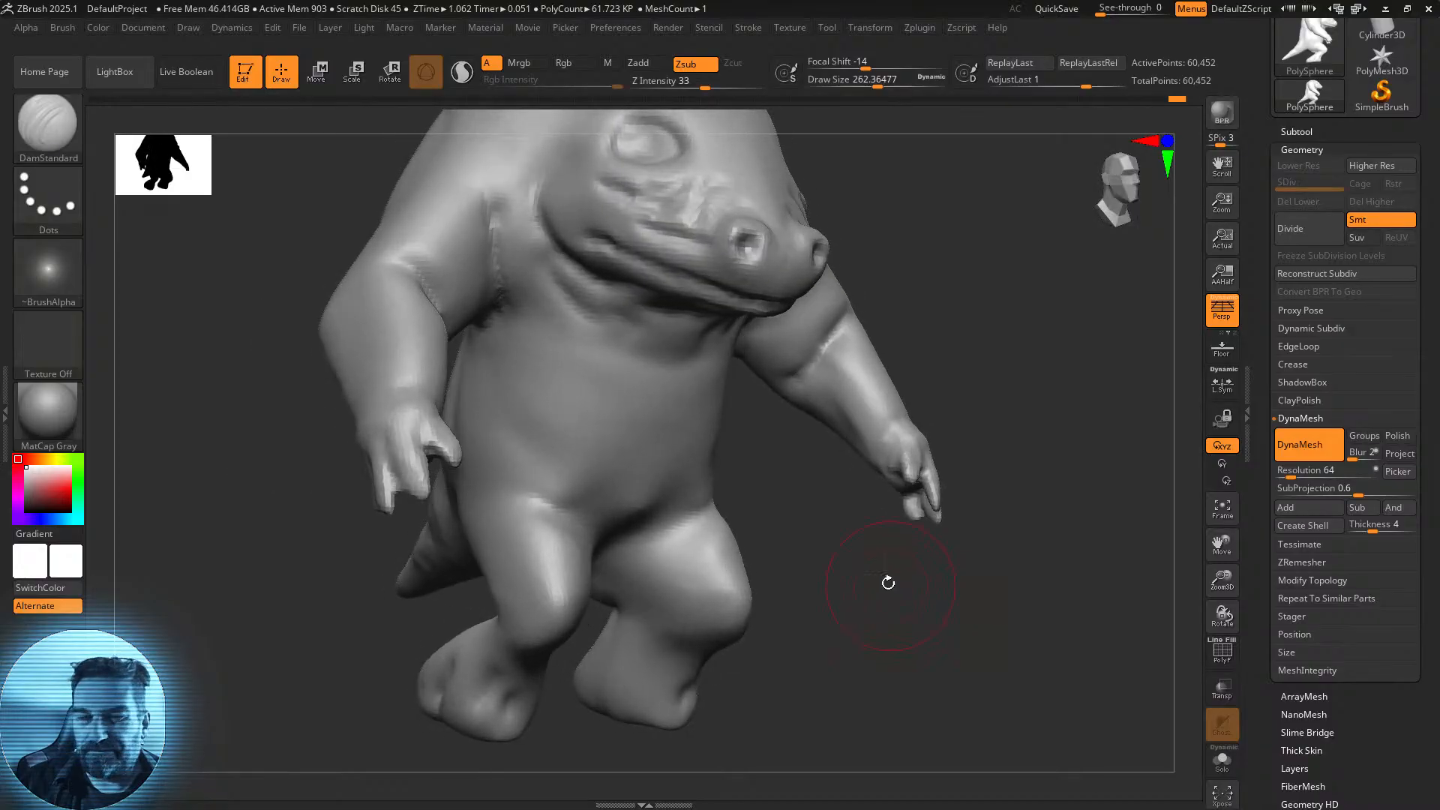
Build up the feet and lower legs with ClayBuildup strokes around the front, sides and ankles.
click(78, 137)
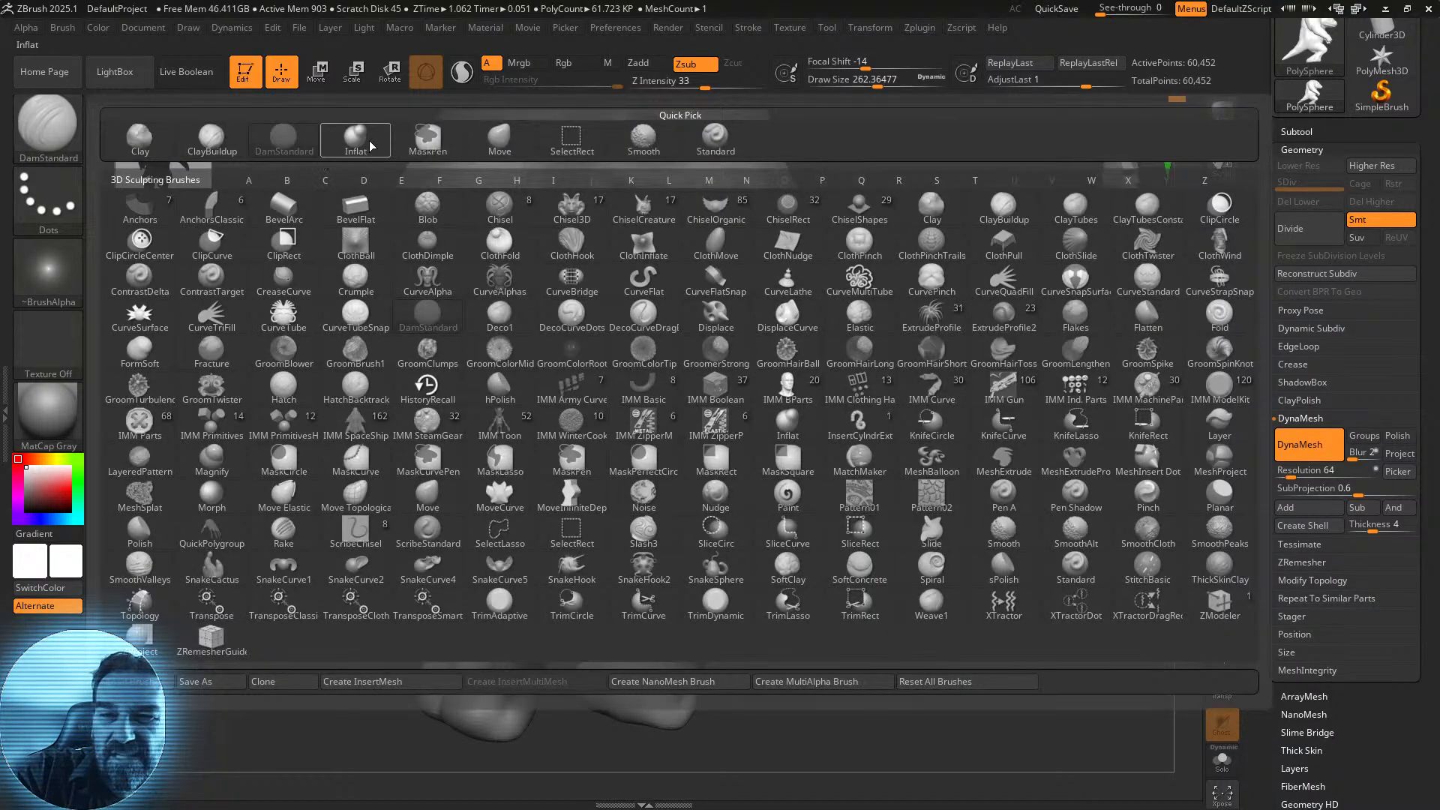
click(209, 138)
right_drag(928, 599, 921, 566)
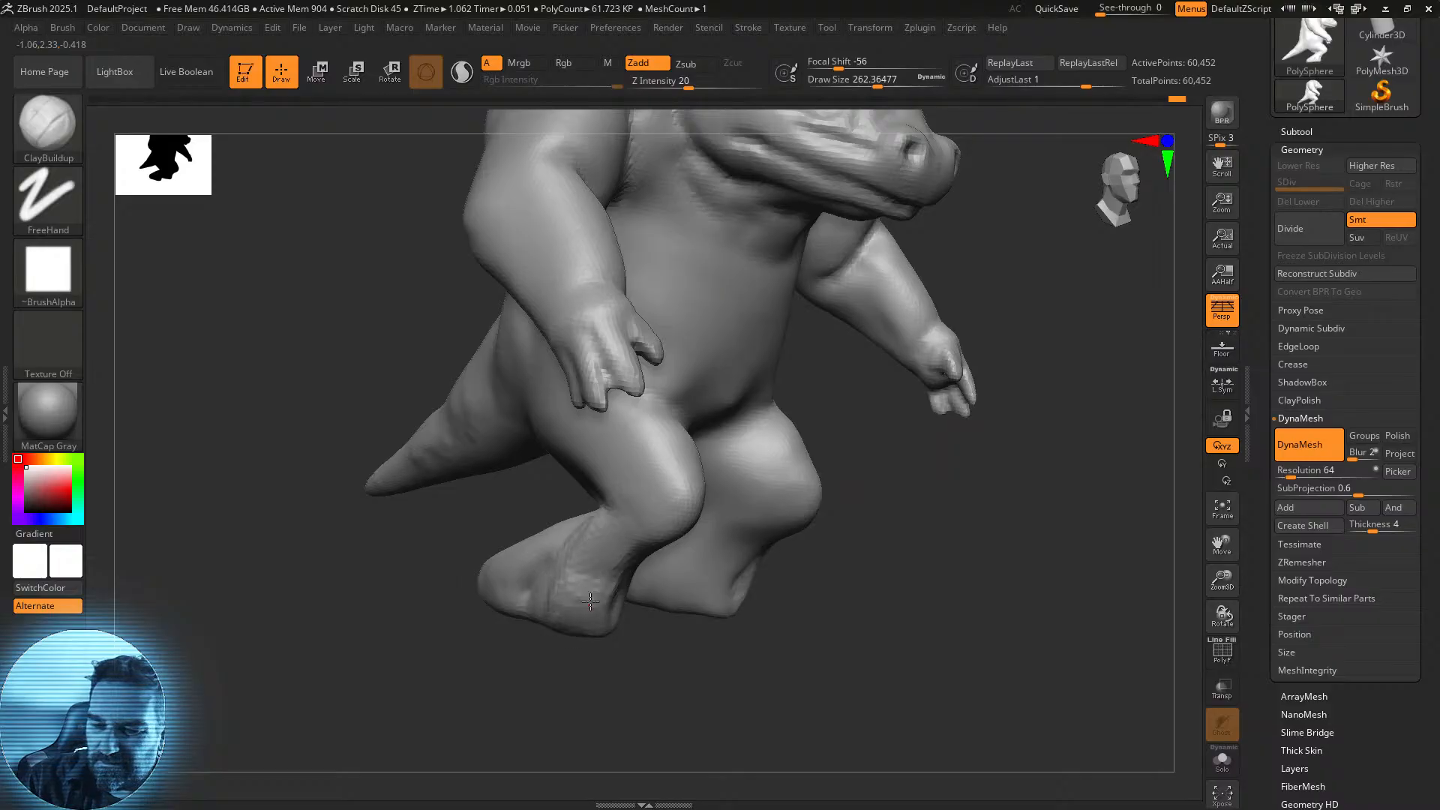
drag(583, 621, 597, 652)
drag(558, 606, 626, 628)
right_drag(570, 682, 757, 664)
mouse_move(646, 564)
mouse_down()
mouse_move(683, 615)
mouse_move(679, 570)
mouse_move(620, 587)
mouse_move(606, 642)
mouse_move(624, 546)
mouse_up()
right_drag(693, 704, 783, 694)
mouse_move(703, 628)
right_down()
mouse_move(700, 546)
mouse_move(786, 616)
right_up()
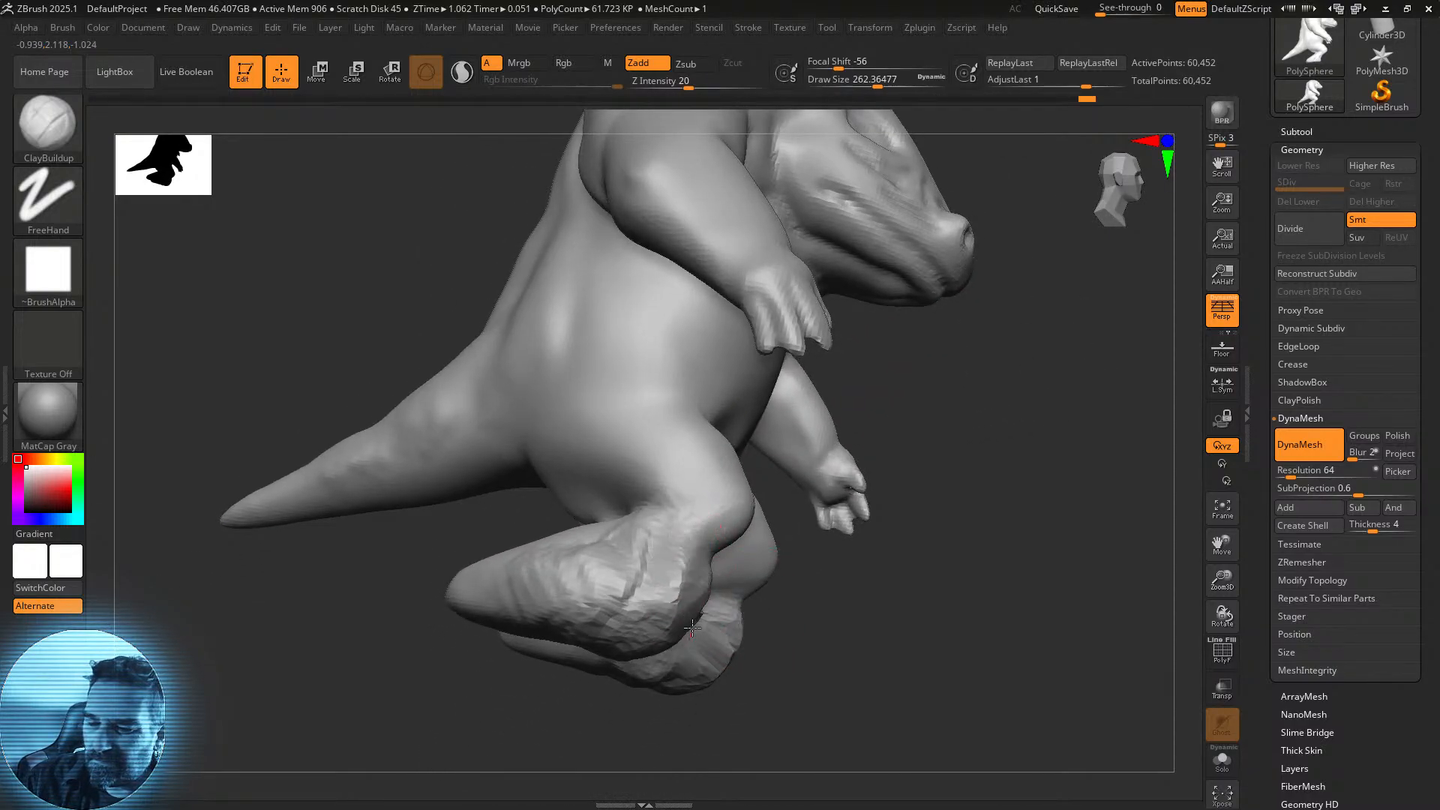
Add clay to the backs and undersides of the lower legs and smooth the rear of the feet.
right_drag(862, 514, 749, 643)
key(ctrl)
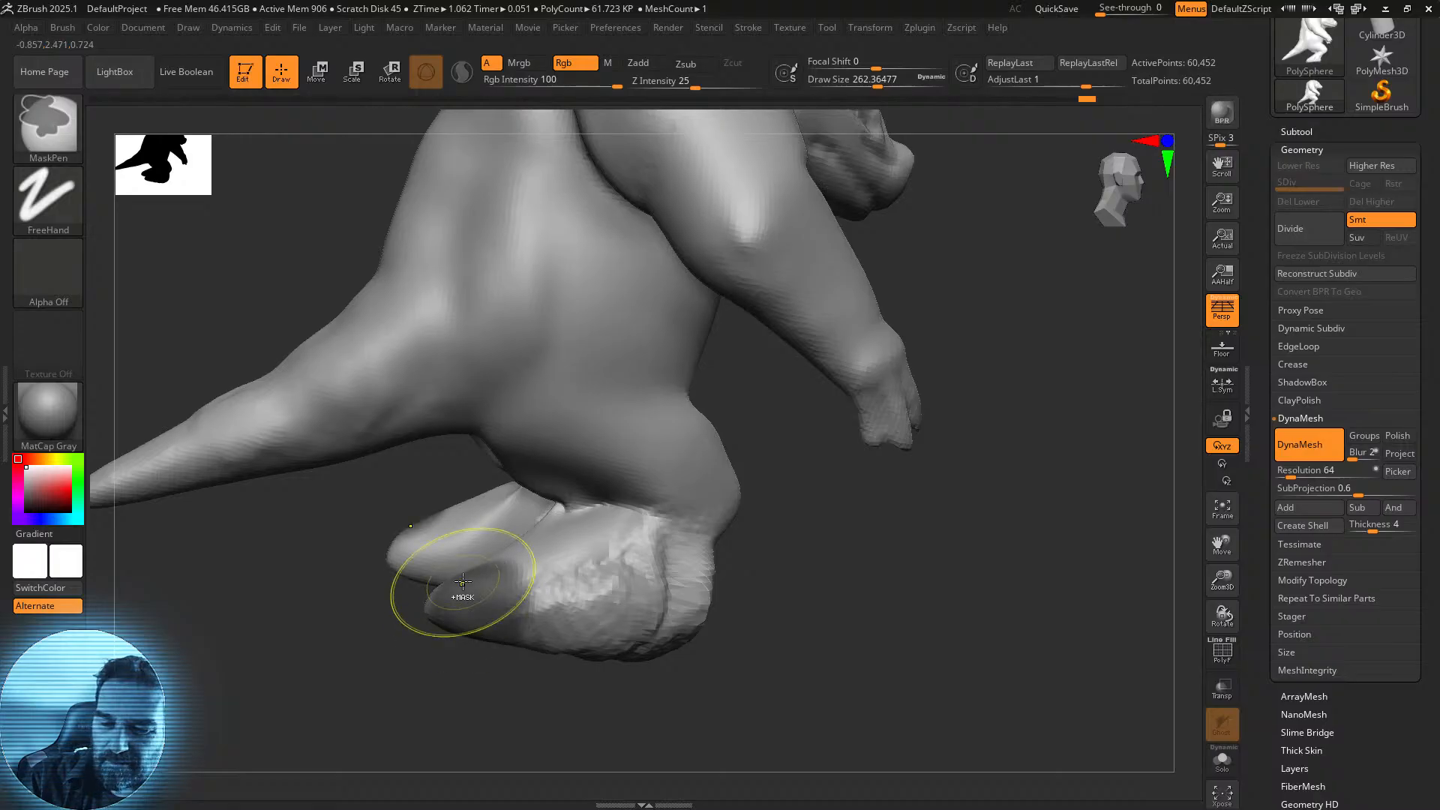
ctrl+drag(588, 675, 567, 685)
drag(482, 598, 460, 586)
mouse_move(475, 644)
mouse_down()
mouse_move(537, 717)
mouse_move(556, 659)
mouse_up()
key(shift)
shift+drag(459, 636, 452, 536)
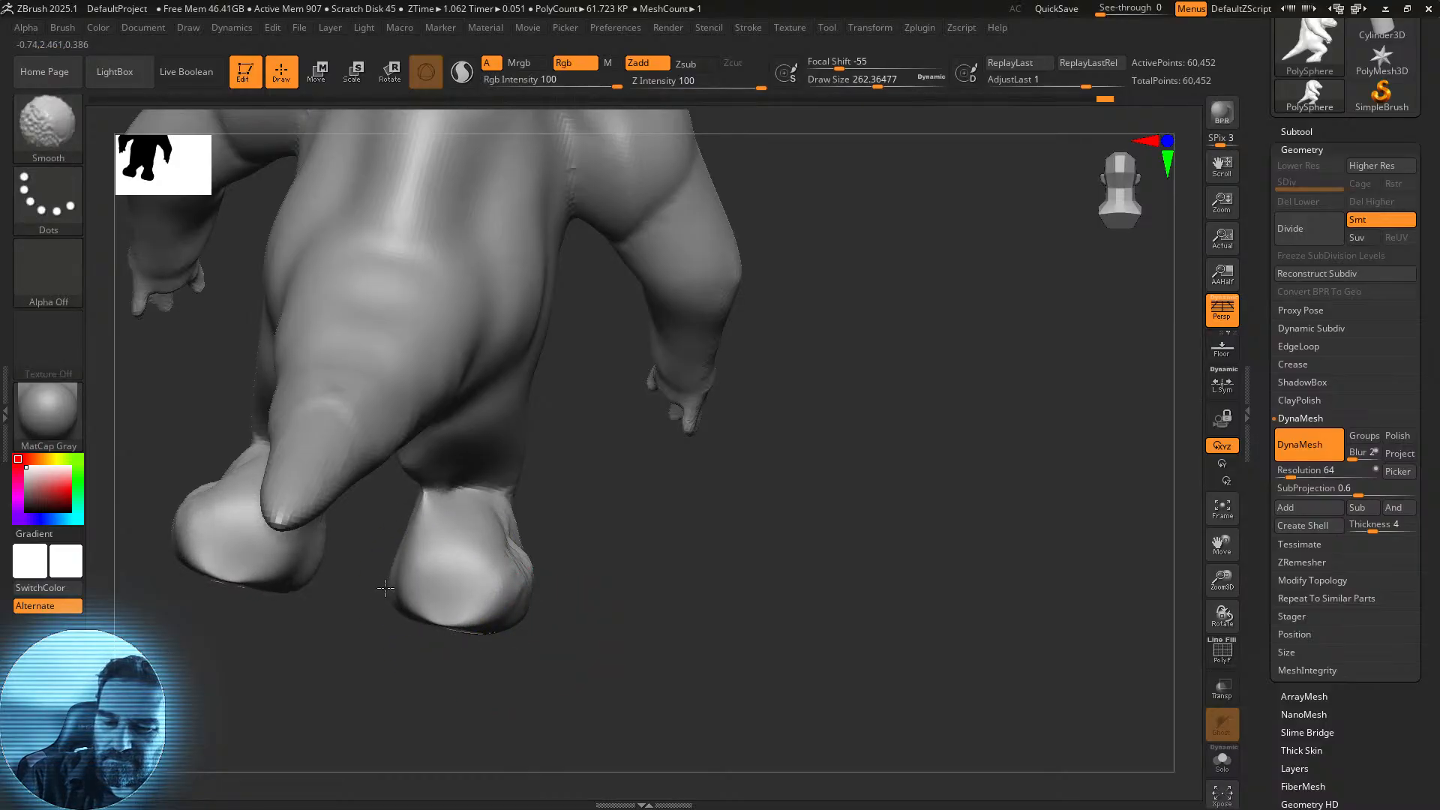
shift+drag(520, 527, 508, 514)
Smooth the remaining rough clay on the inner and outer sides of the feet and lower legs.
drag(750, 558, 637, 577)
drag(780, 604, 753, 599)
key(shift)
mouse_move(477, 580)
shift+mouse_down()
mouse_move(489, 530)
mouse_move(472, 572)
shift+mouse_up()
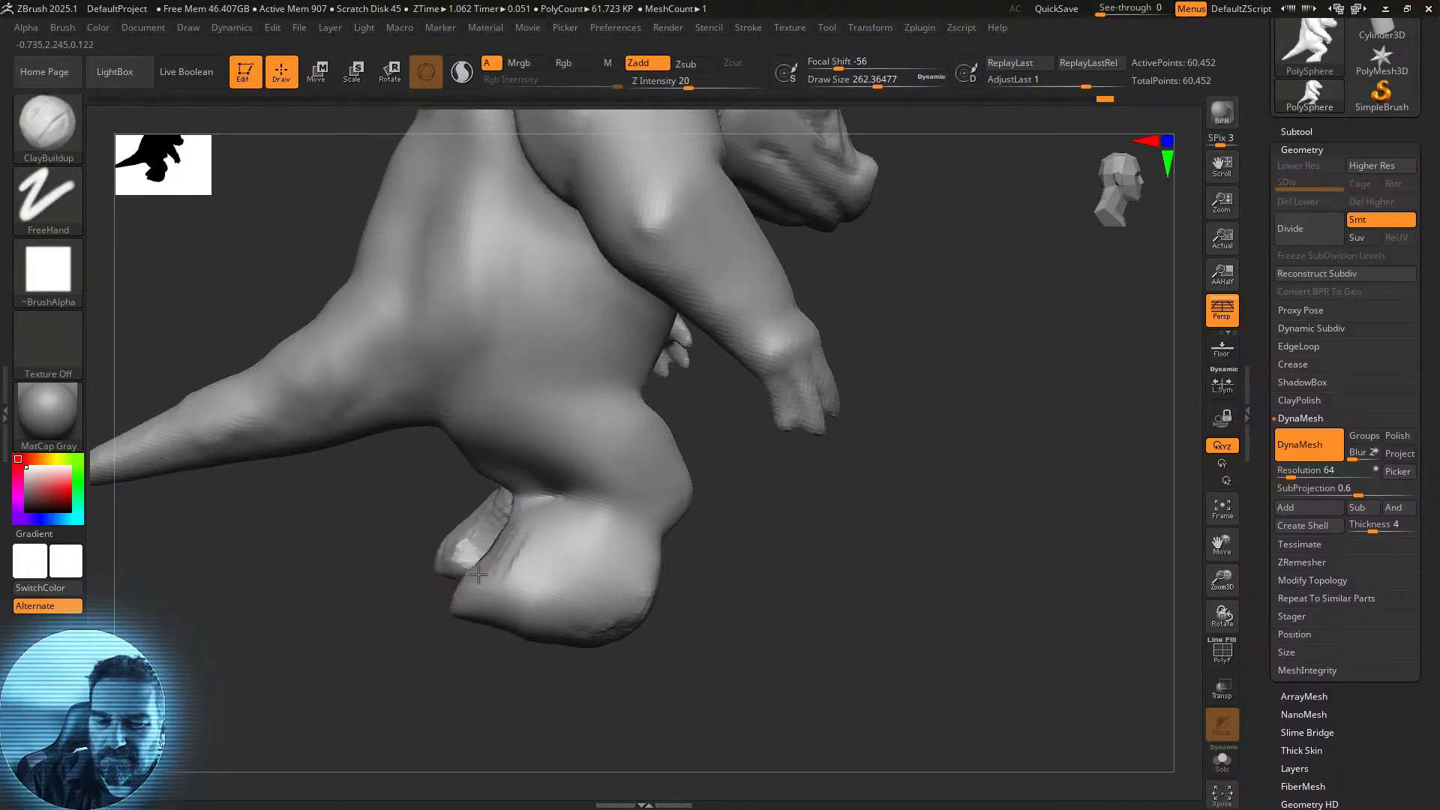
key(shift)
mouse_move(483, 561)
shift+mouse_down()
mouse_move(553, 542)
mouse_move(651, 598)
shift+mouse_up()
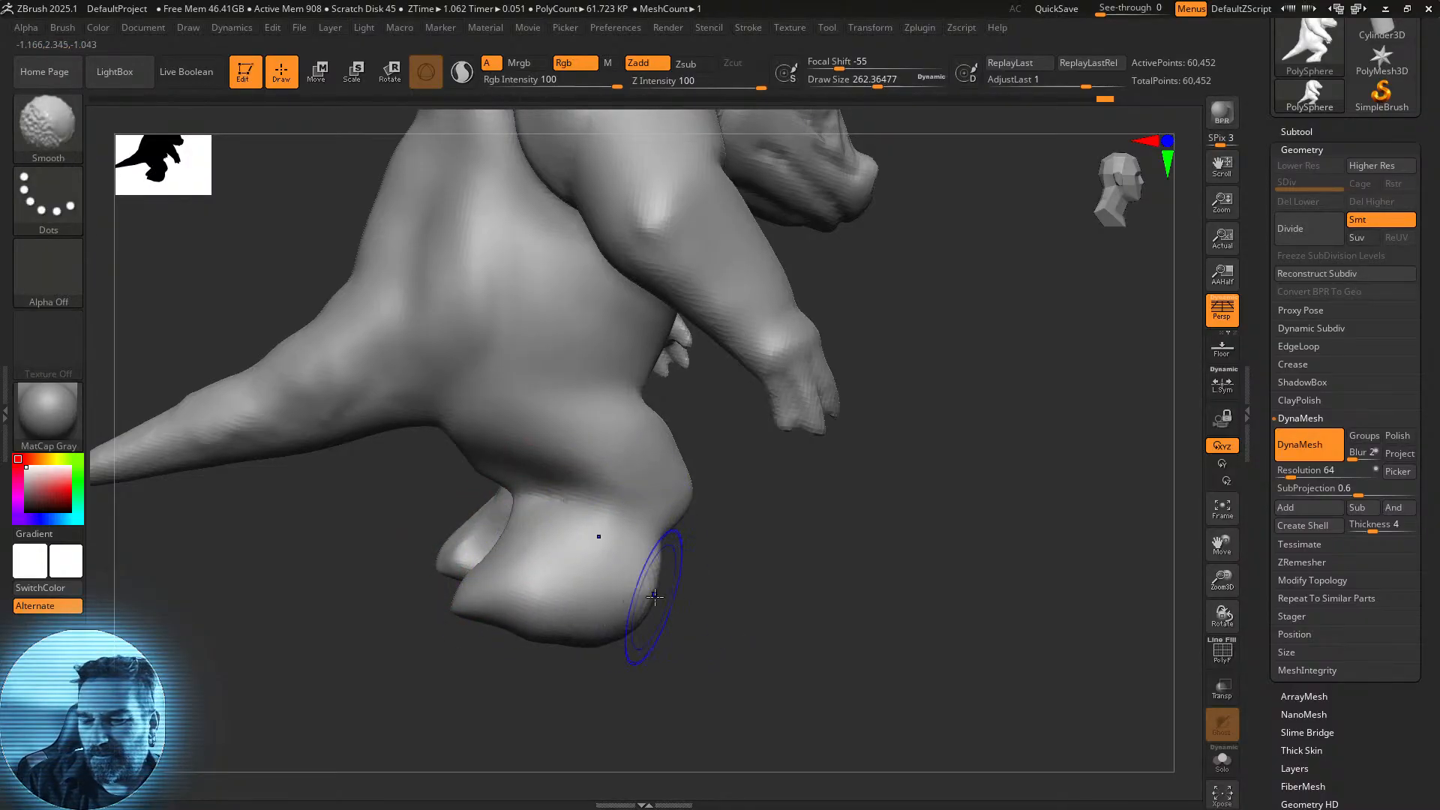
mouse_move(840, 633)
mouse_down()
mouse_move(800, 610)
mouse_move(825, 608)
mouse_move(787, 610)
mouse_move(801, 581)
mouse_up()
Update the DynaMesh and smooth the front of both feet, checking the leg shape from the side.
ctrl+drag(1028, 540, 960, 624)
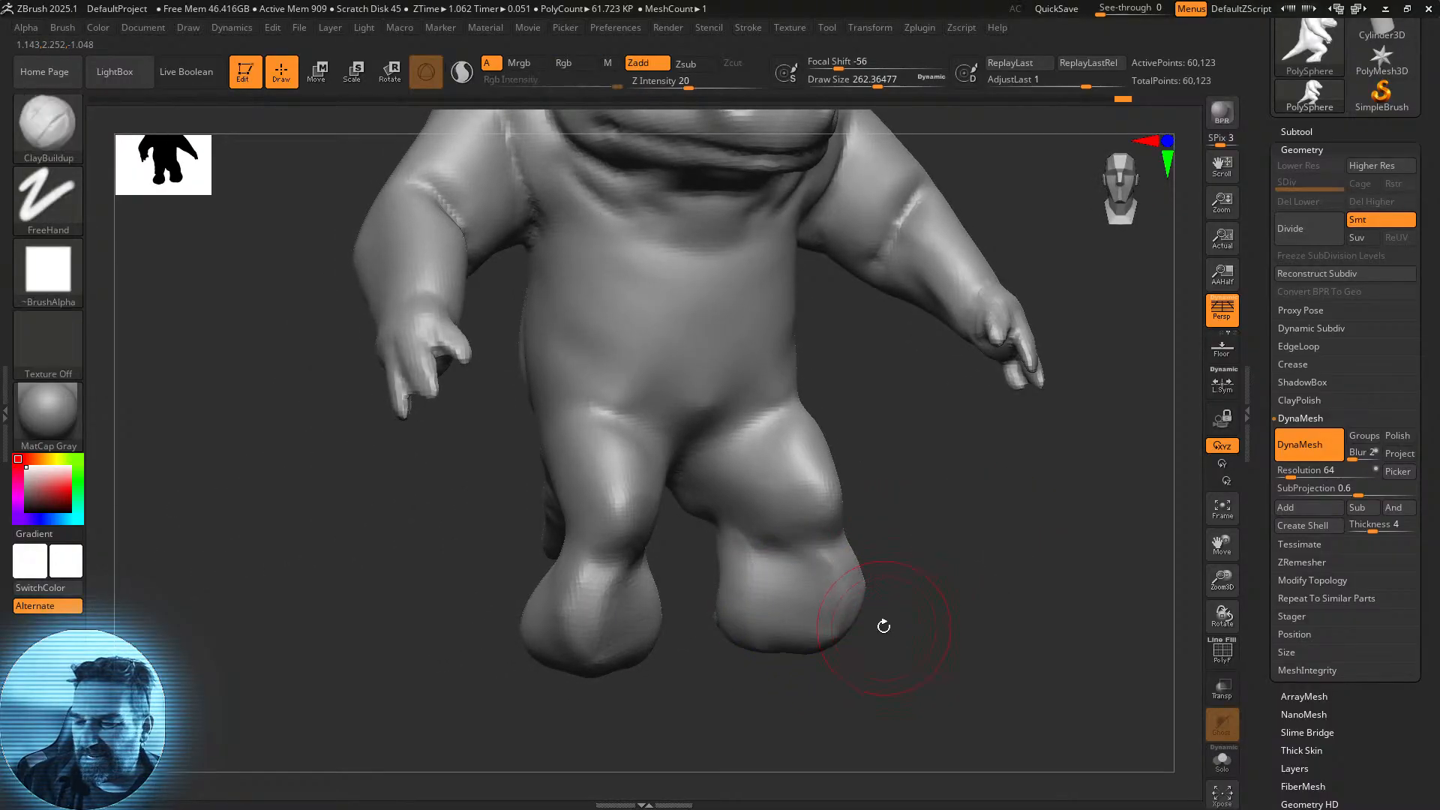
shift+drag(799, 608, 790, 568)
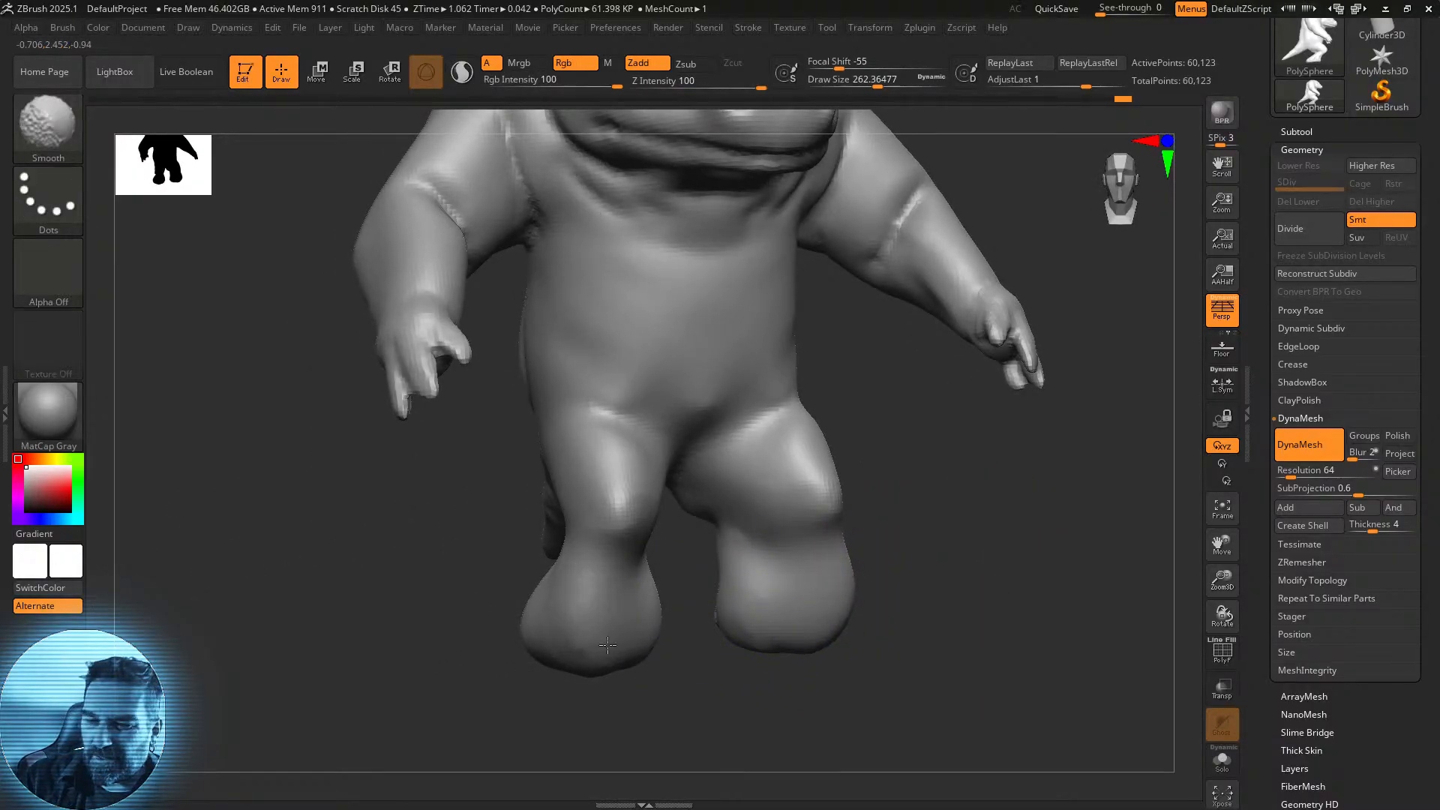
drag(860, 657, 787, 660)
drag(934, 666, 1024, 685)
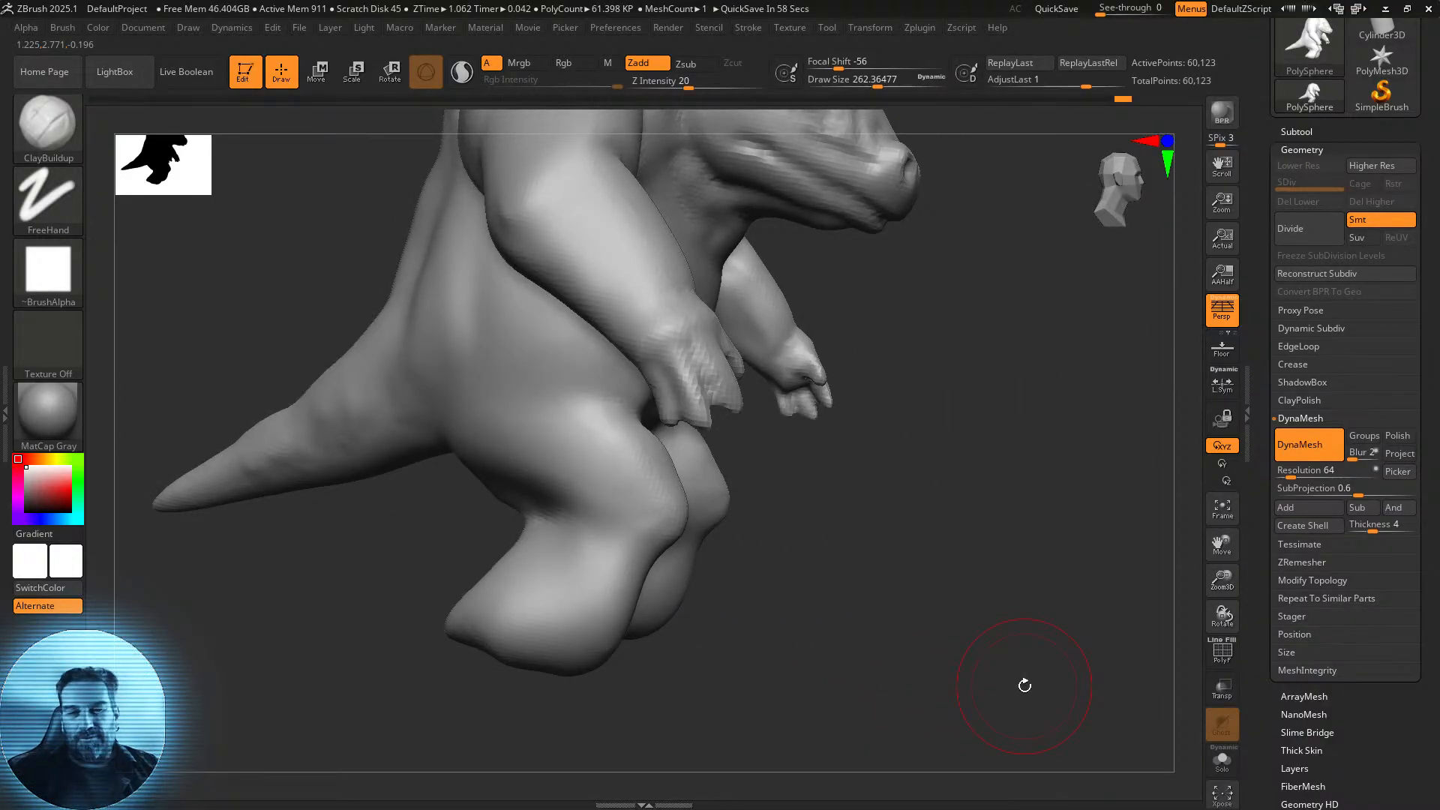
mouse_move(900, 591)
mouse_down()
mouse_move(868, 572)
mouse_move(935, 598)
mouse_move(1012, 601)
mouse_move(915, 593)
mouse_up()
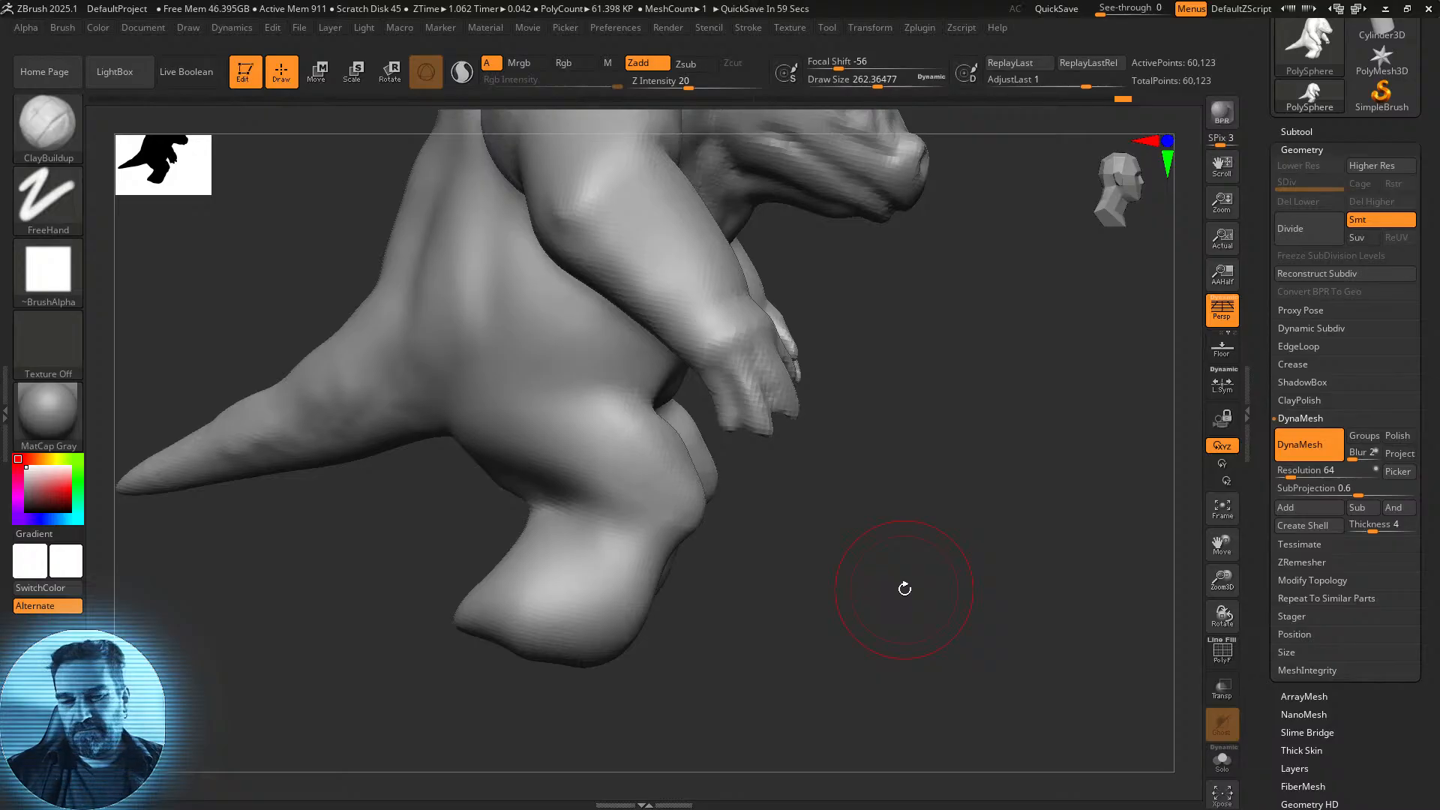
drag(731, 637, 700, 537)
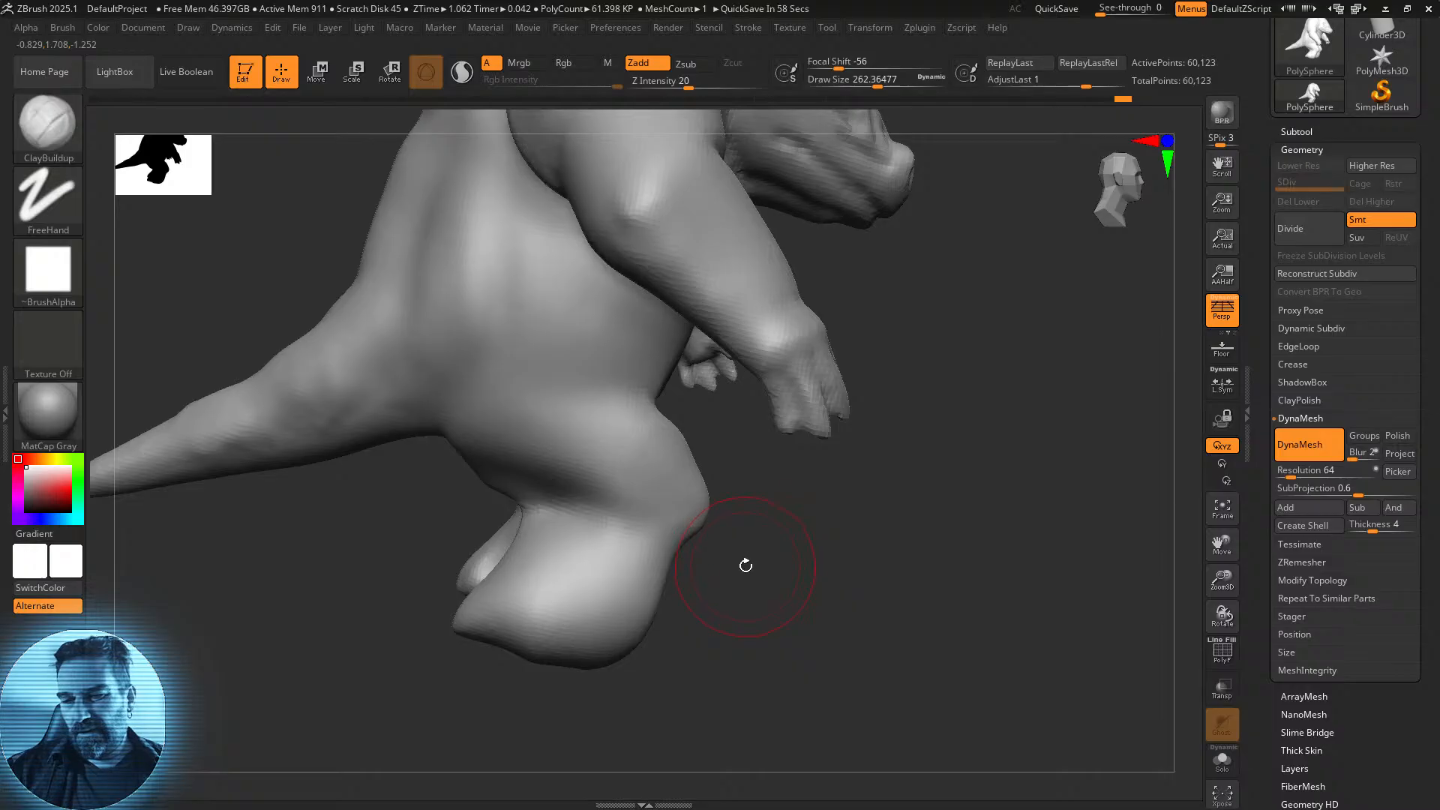
Undo the bent-leg posing and foot sculpting, stepping back through the history to the straight legs.
key(ctrl+z)
key(ctrl+z)
key(ctrl+z)
key(ctrl+z)
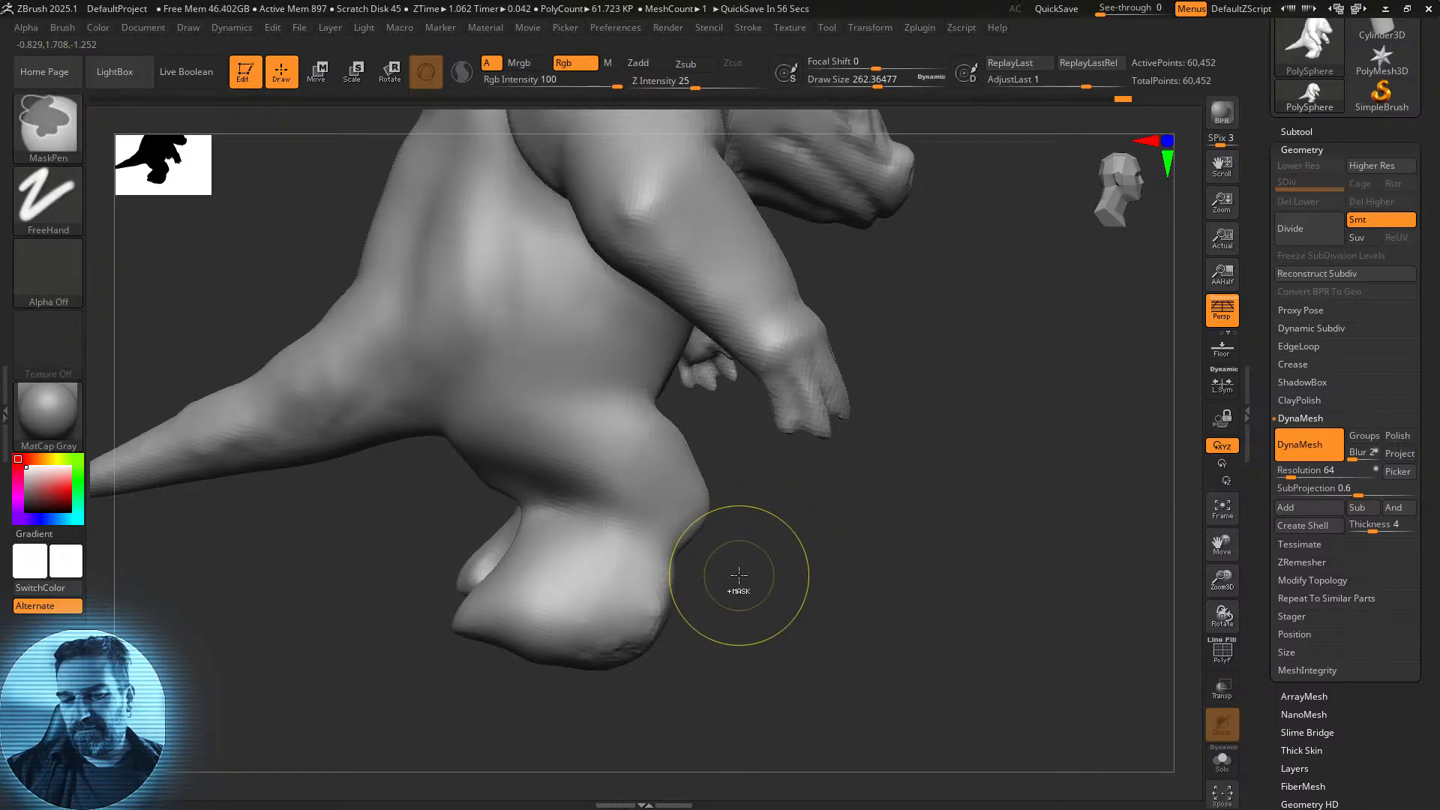
key(ctrl+shift+z)
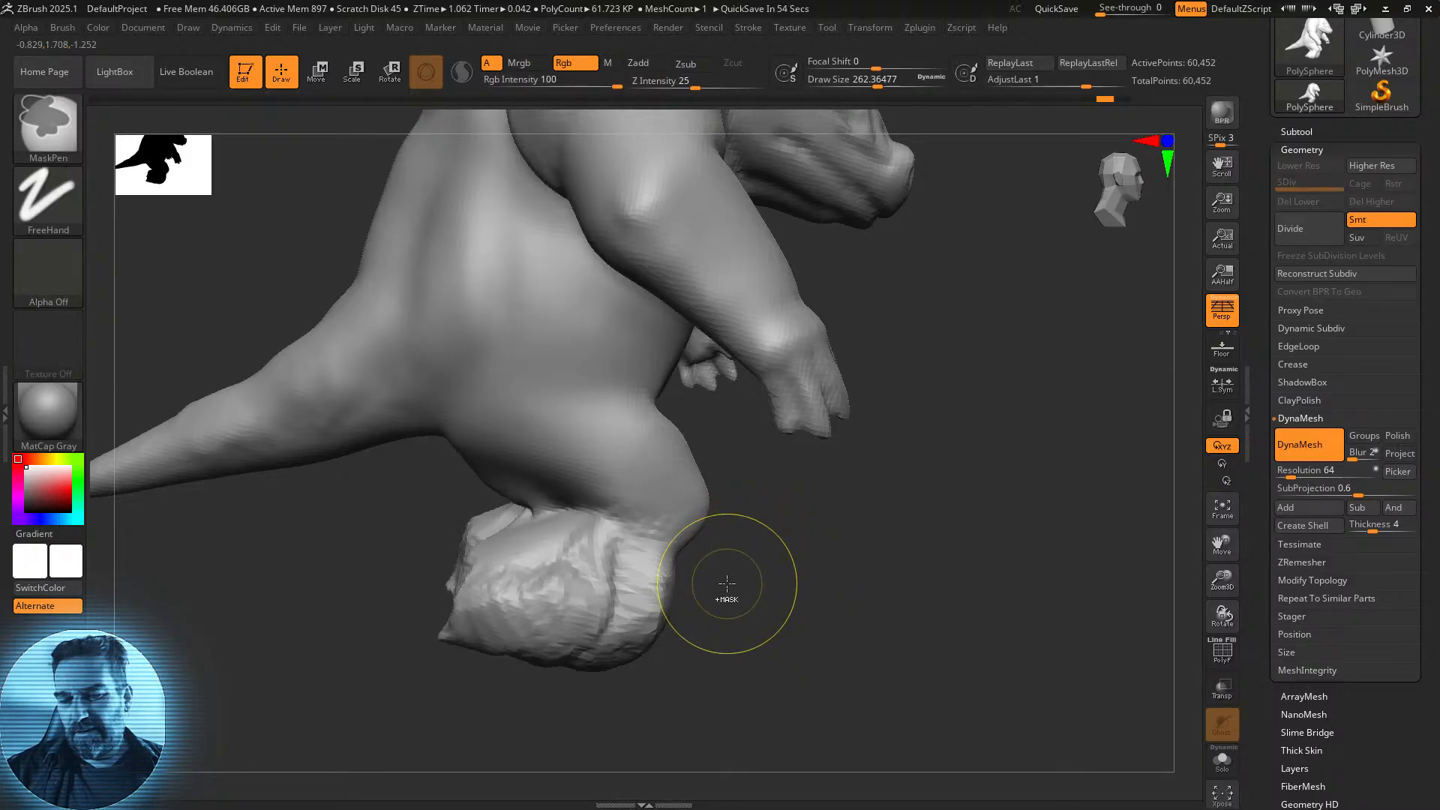
key(ctrl+z)
key(ctrl+z)
key(ctrl+z)
key(ctrl+z)
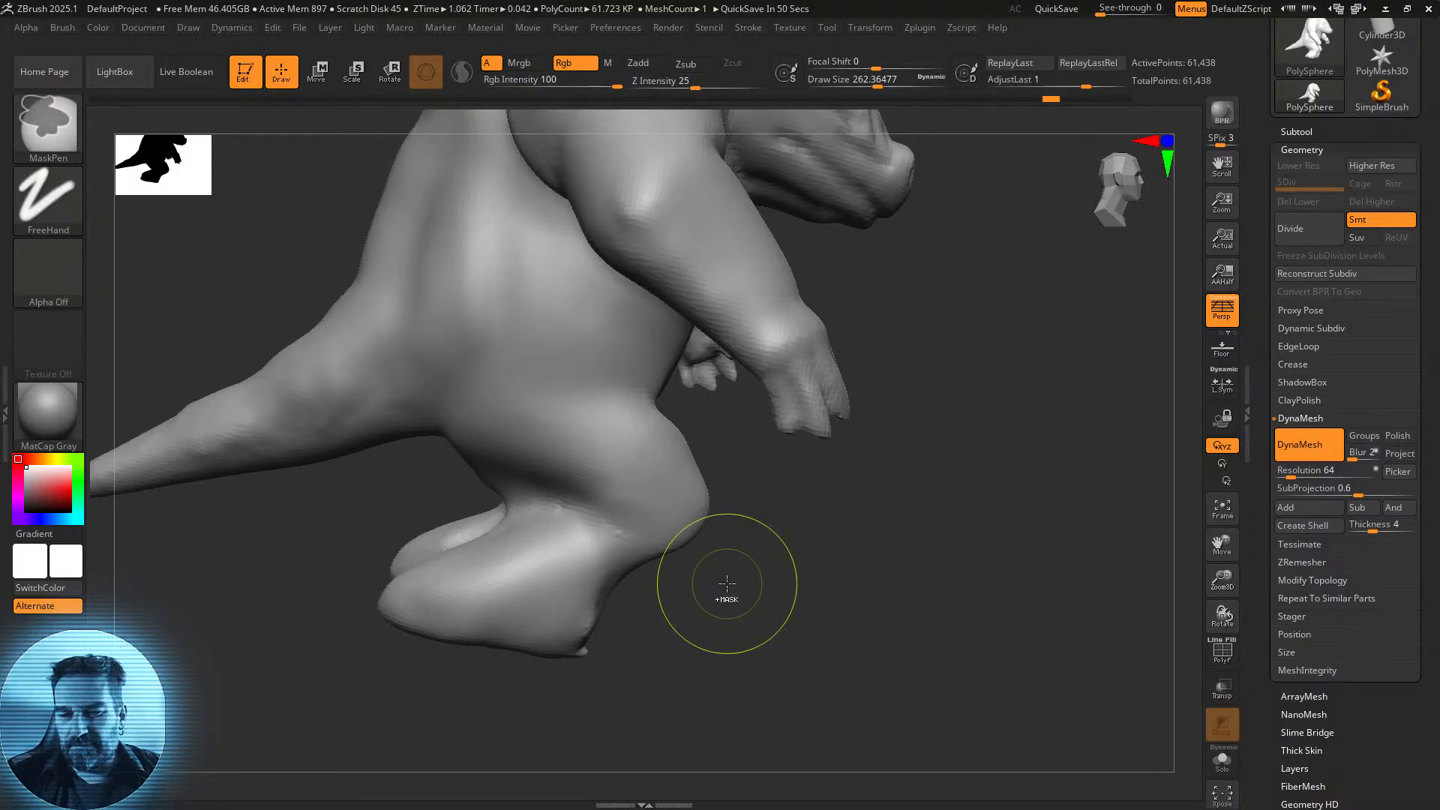
key(ctrl+shift+z)
key(ctrl+shift+z)
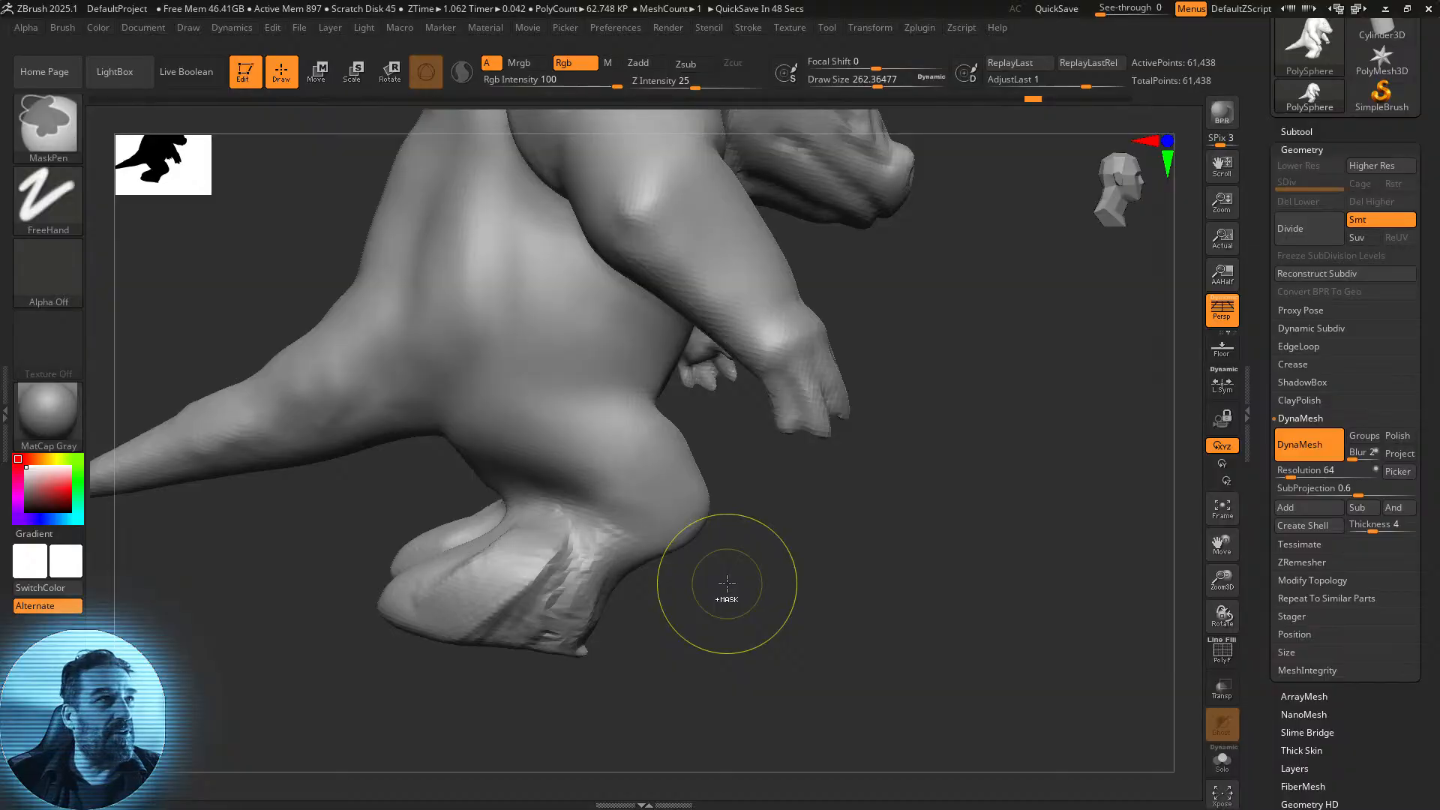
key(ctrl+z)
key(ctrl+z)
key(ctrl+z)
key(ctrl+z)
key(ctrl+z)
key(ctrl+z)
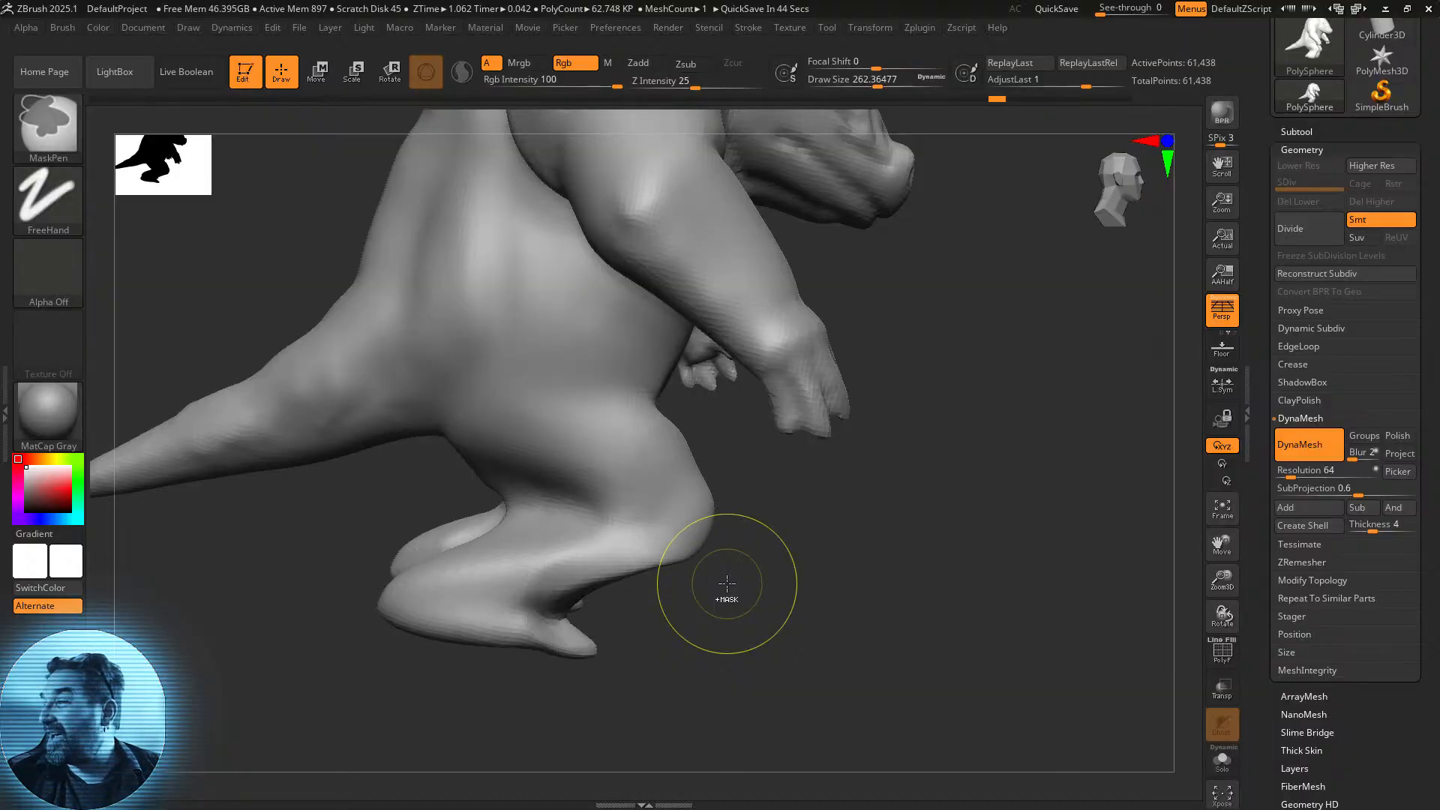
key(ctrl+z)
key(ctrl+z)
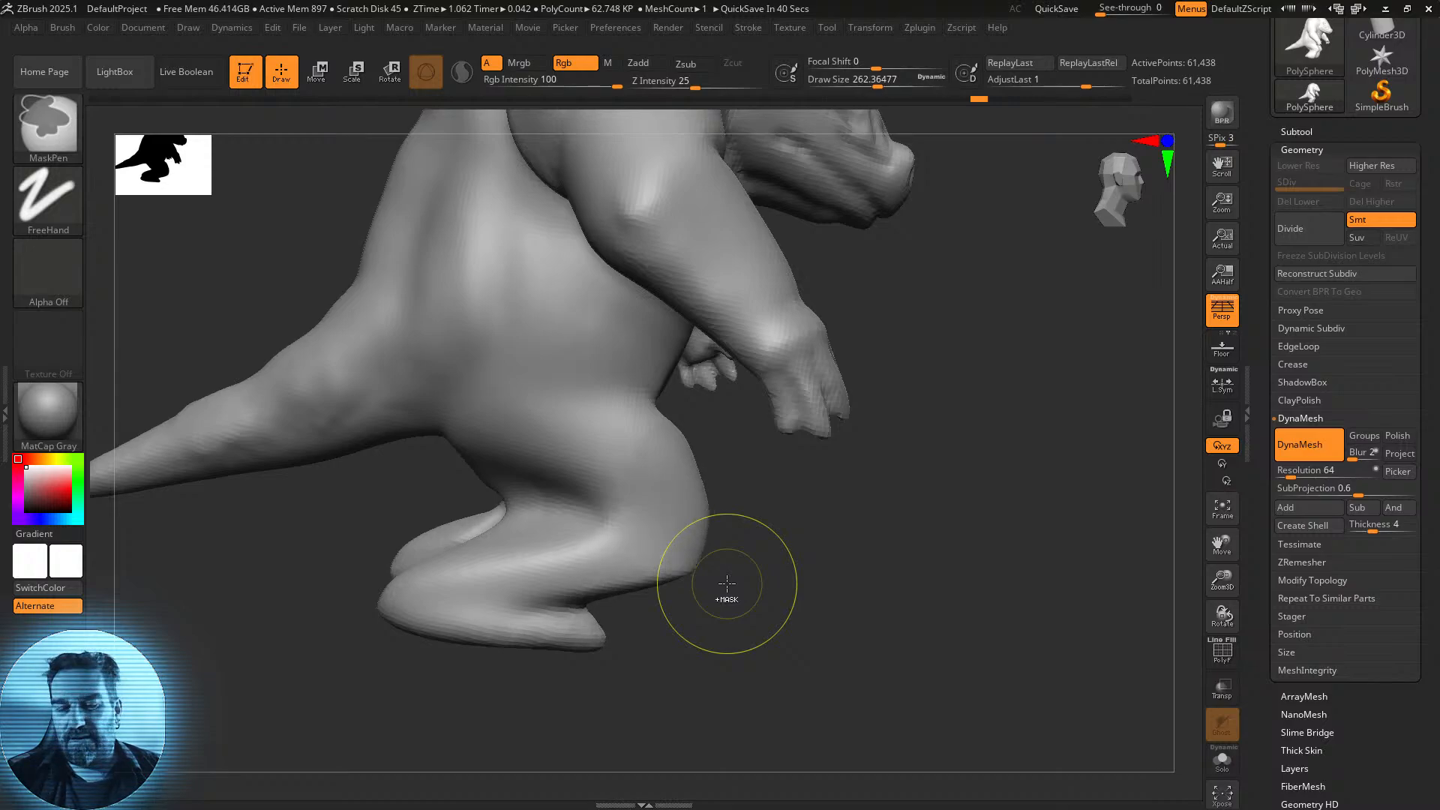
key(ctrl+z)
key(ctrl+z)
key(ctrl+z)
key(ctrl+z)
key(ctrl+z)
key(ctrl+z)
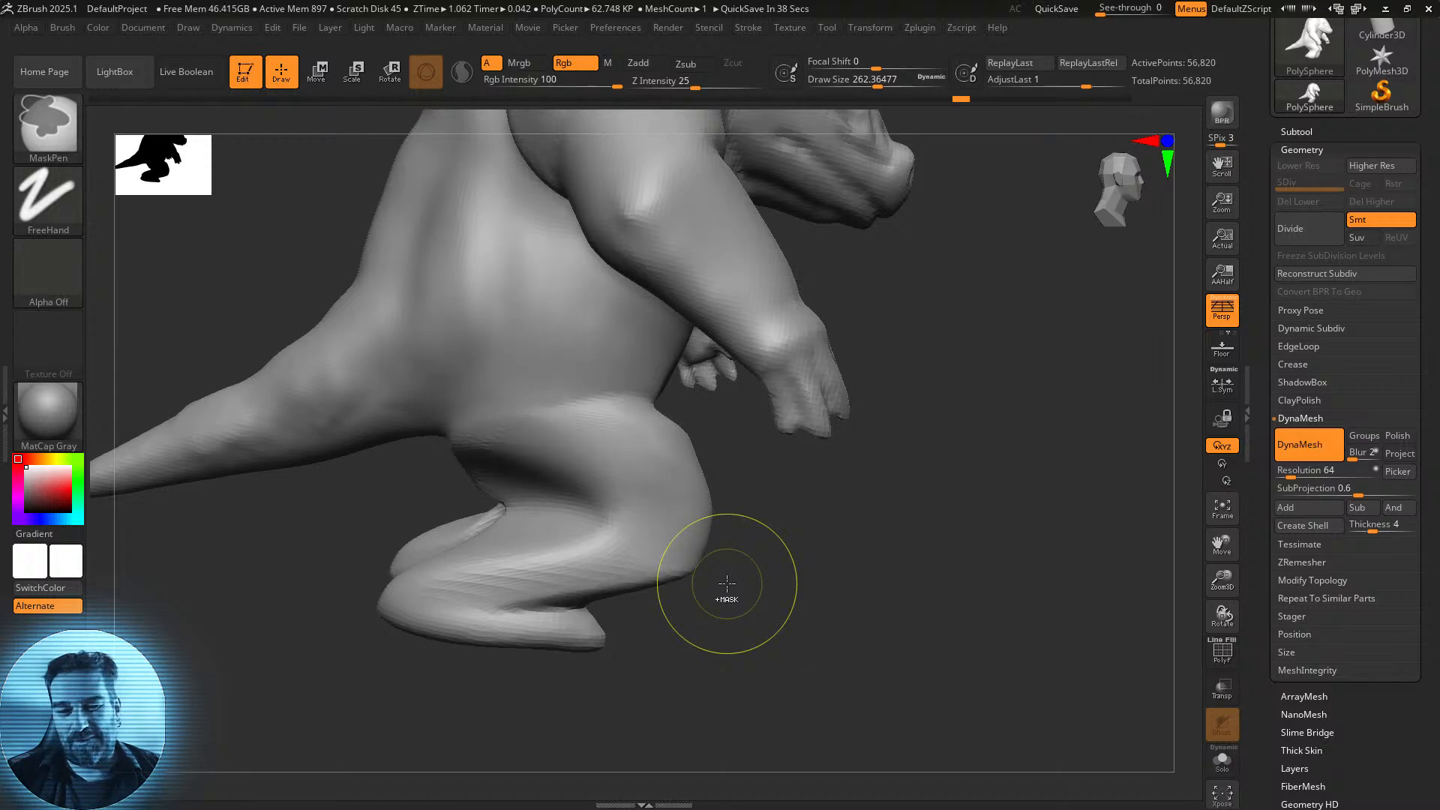
key(ctrl+z)
key(ctrl+z)
key(ctrl+z)
key(ctrl+z)
key(ctrl+z)
key(ctrl+z)
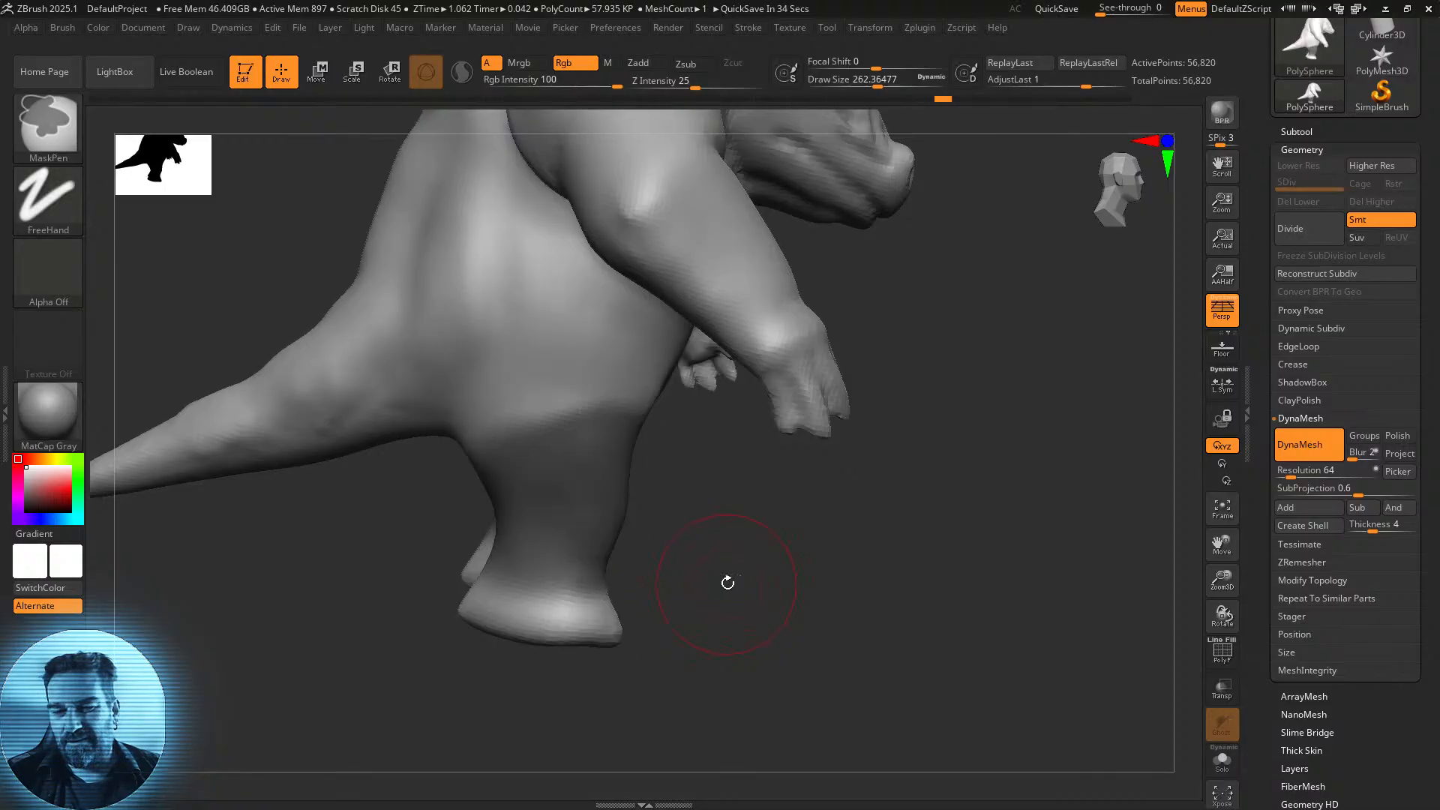
mouse_move(727, 583)
mouse_down()
mouse_move(772, 619)
mouse_move(841, 610)
mouse_move(732, 619)
mouse_move(929, 598)
mouse_move(849, 615)
mouse_move(946, 635)
mouse_move(900, 626)
mouse_move(845, 648)
mouse_move(890, 597)
mouse_move(873, 664)
mouse_move(886, 681)
mouse_move(800, 691)
mouse_move(856, 681)
mouse_move(819, 645)
mouse_move(874, 685)
mouse_move(822, 602)
mouse_up()
click(832, 685)
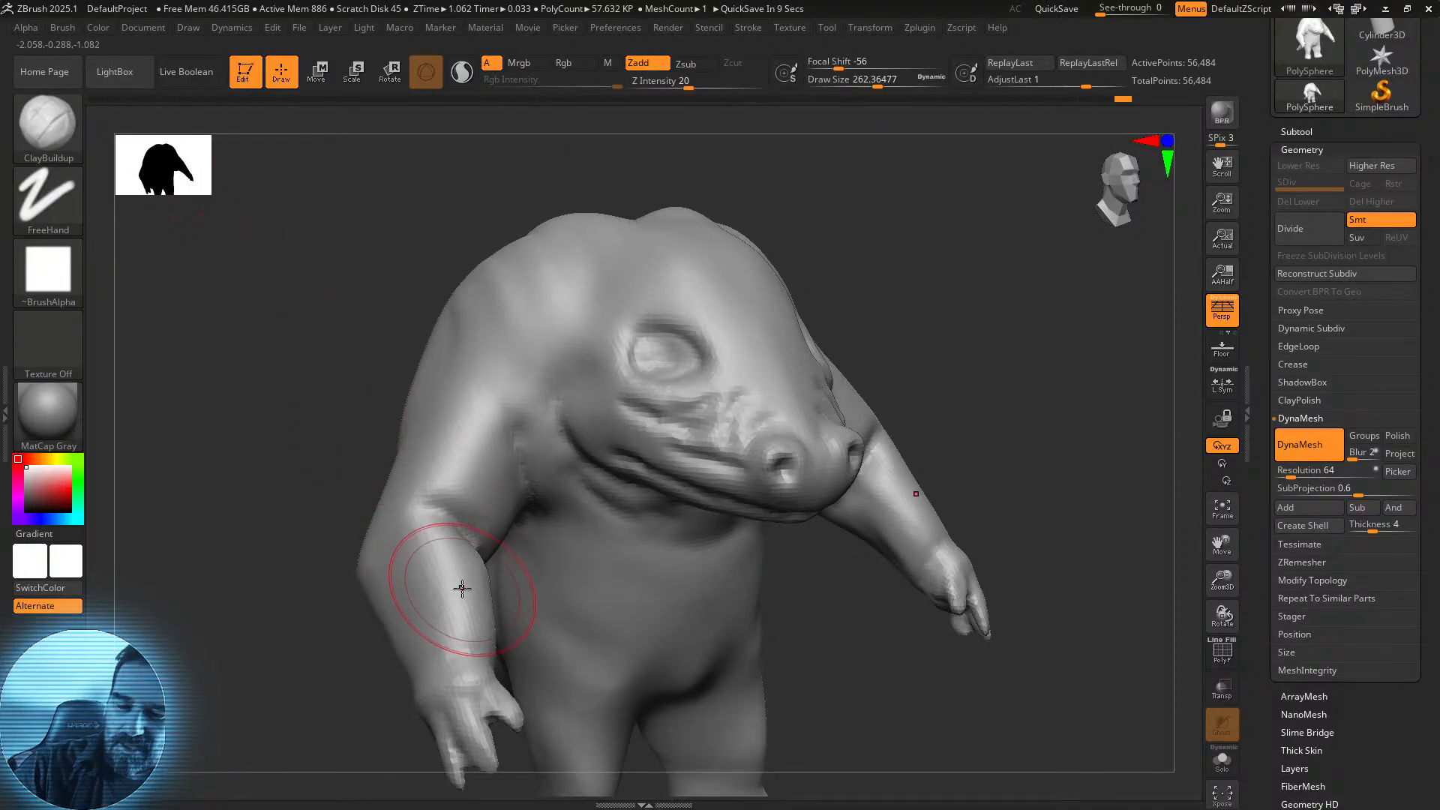
Add muscle volume to the forearms with ClayBuildup strokes at a draw size of about 262.
mouse_move(463, 611)
mouse_down()
mouse_move(450, 578)
mouse_move(481, 615)
mouse_up()
mouse_move(838, 309)
mouse_down()
mouse_move(948, 298)
mouse_move(912, 314)
mouse_up()
drag(352, 600, 412, 655)
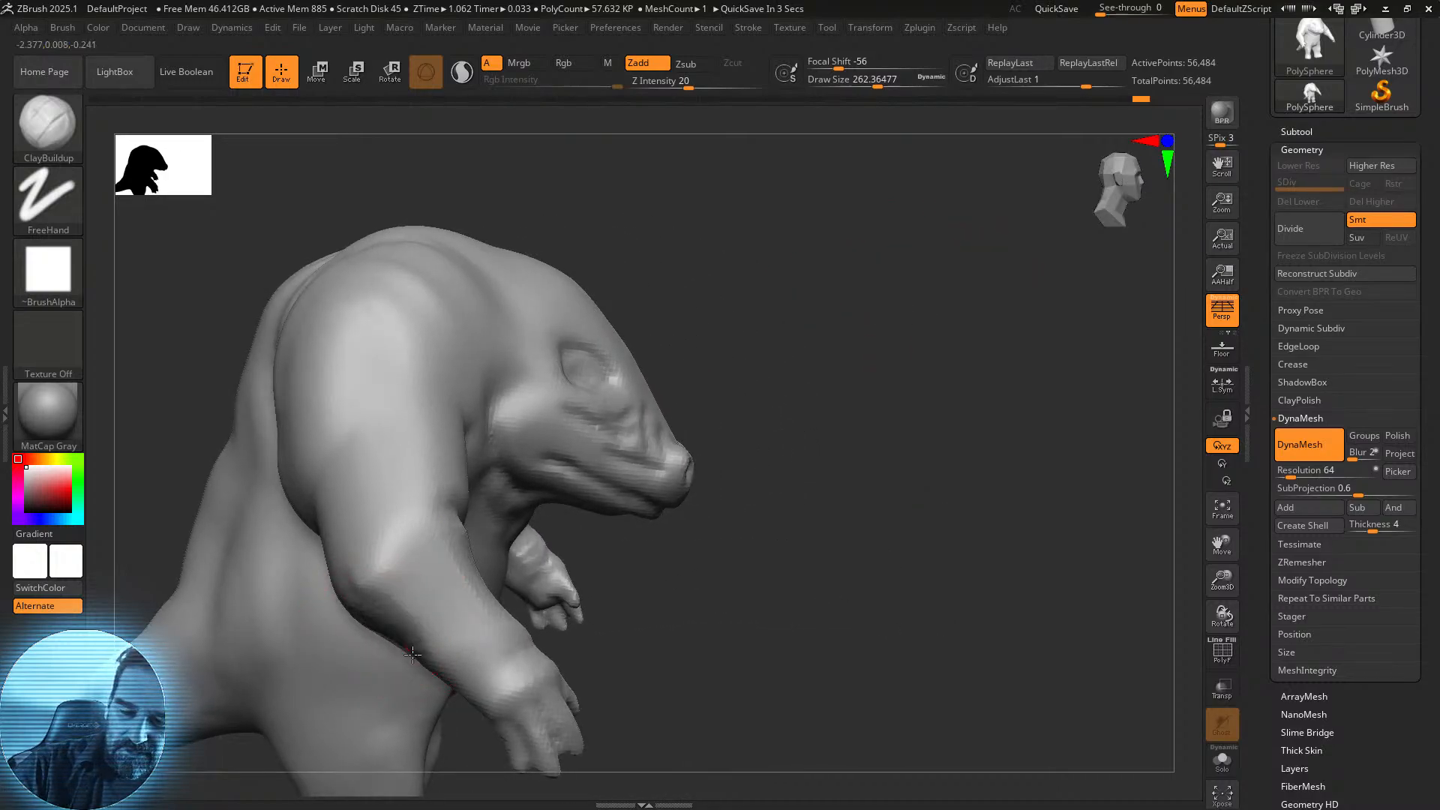
drag(741, 365, 861, 299)
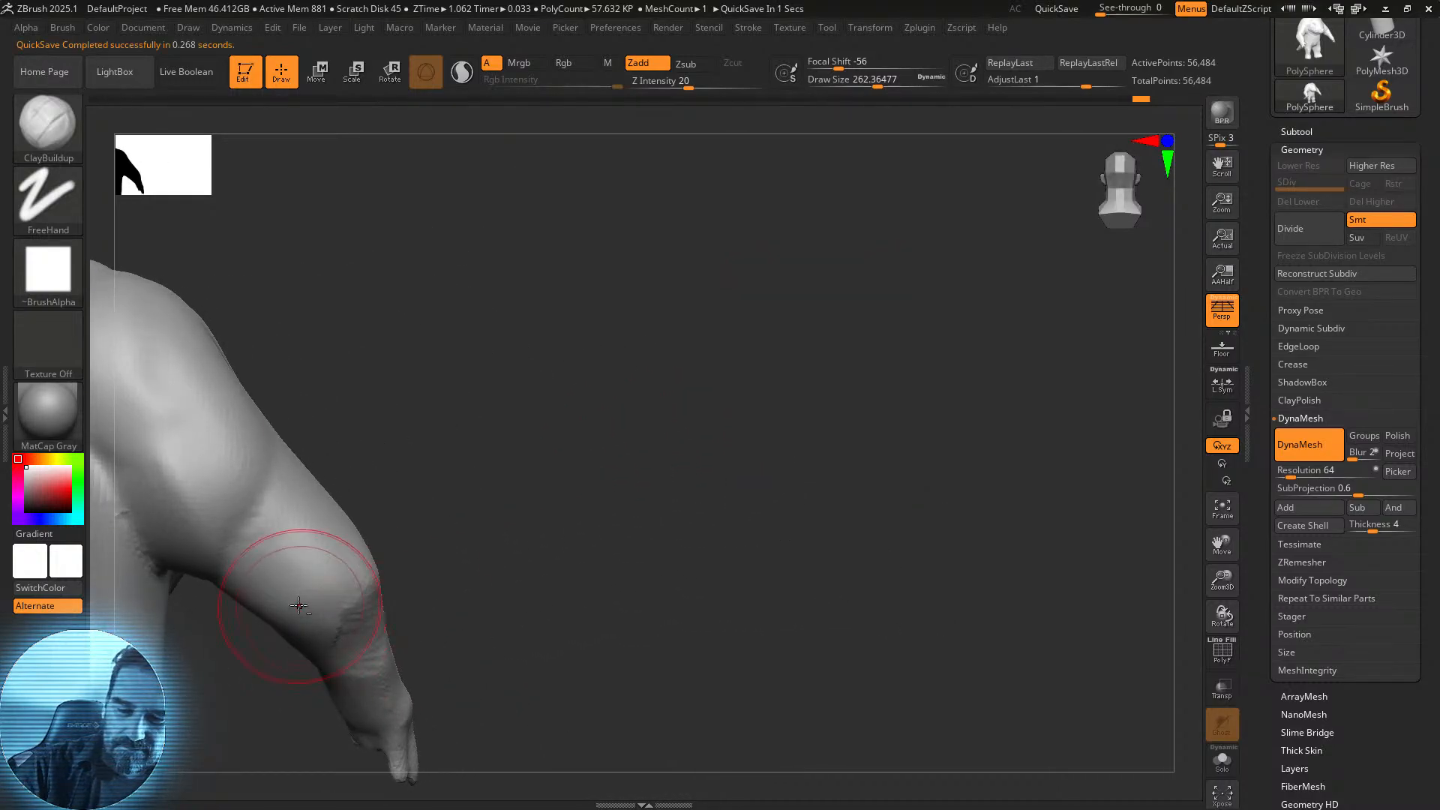
Build up the back and front of the upper arms with ClayBuildup and cut in the area above the elbows.
drag(263, 581, 330, 622)
drag(299, 552, 342, 588)
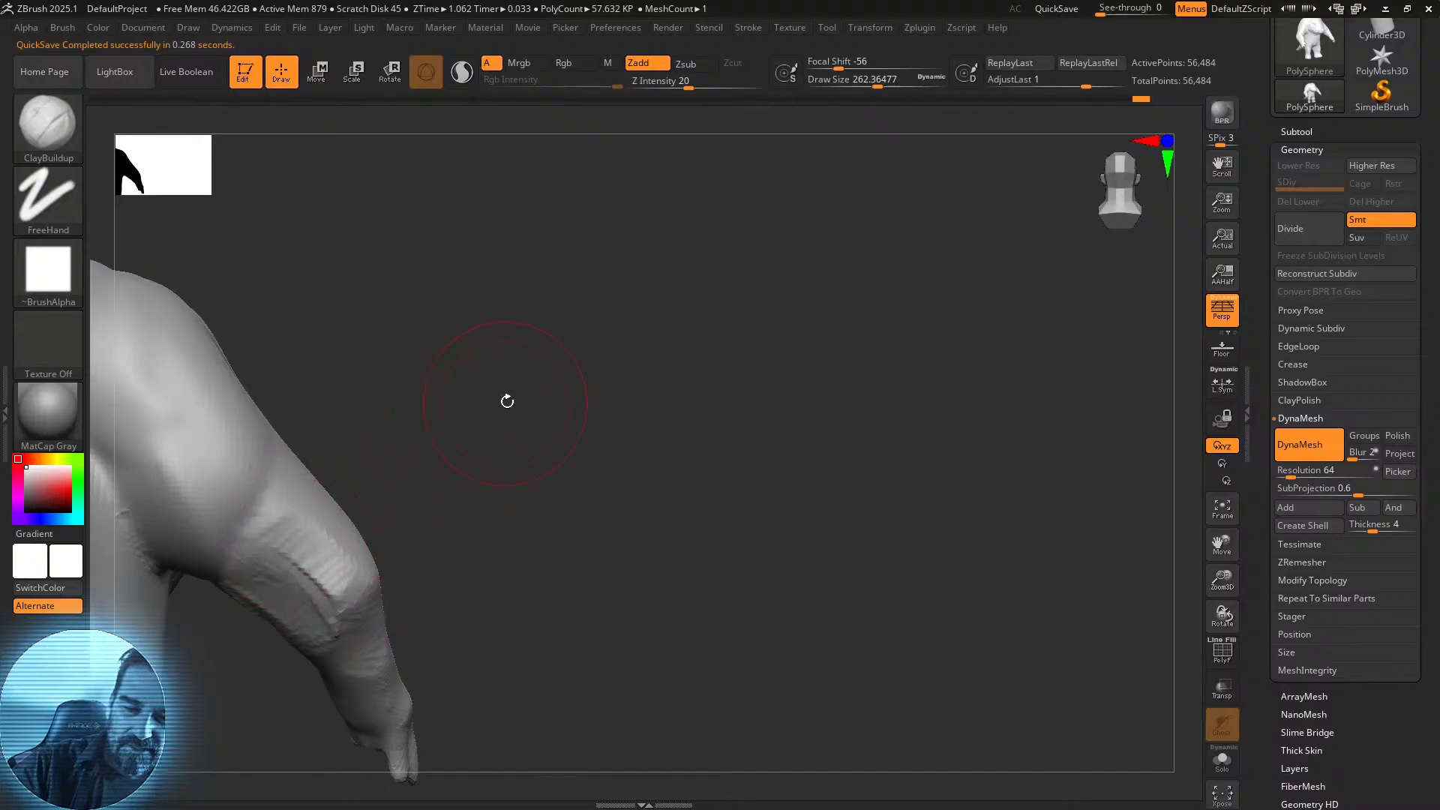
drag(498, 408, 517, 405)
mouse_move(210, 506)
alt+mouse_down()
mouse_move(249, 559)
mouse_move(300, 563)
alt+mouse_up()
mouse_move(596, 408)
mouse_down()
mouse_move(572, 456)
mouse_move(442, 493)
mouse_up()
drag(288, 444, 298, 545)
Update the DynaMesh and smooth the clay on the upper arms and forearms.
drag(817, 361, 704, 375)
ctrl+drag(975, 325, 922, 377)
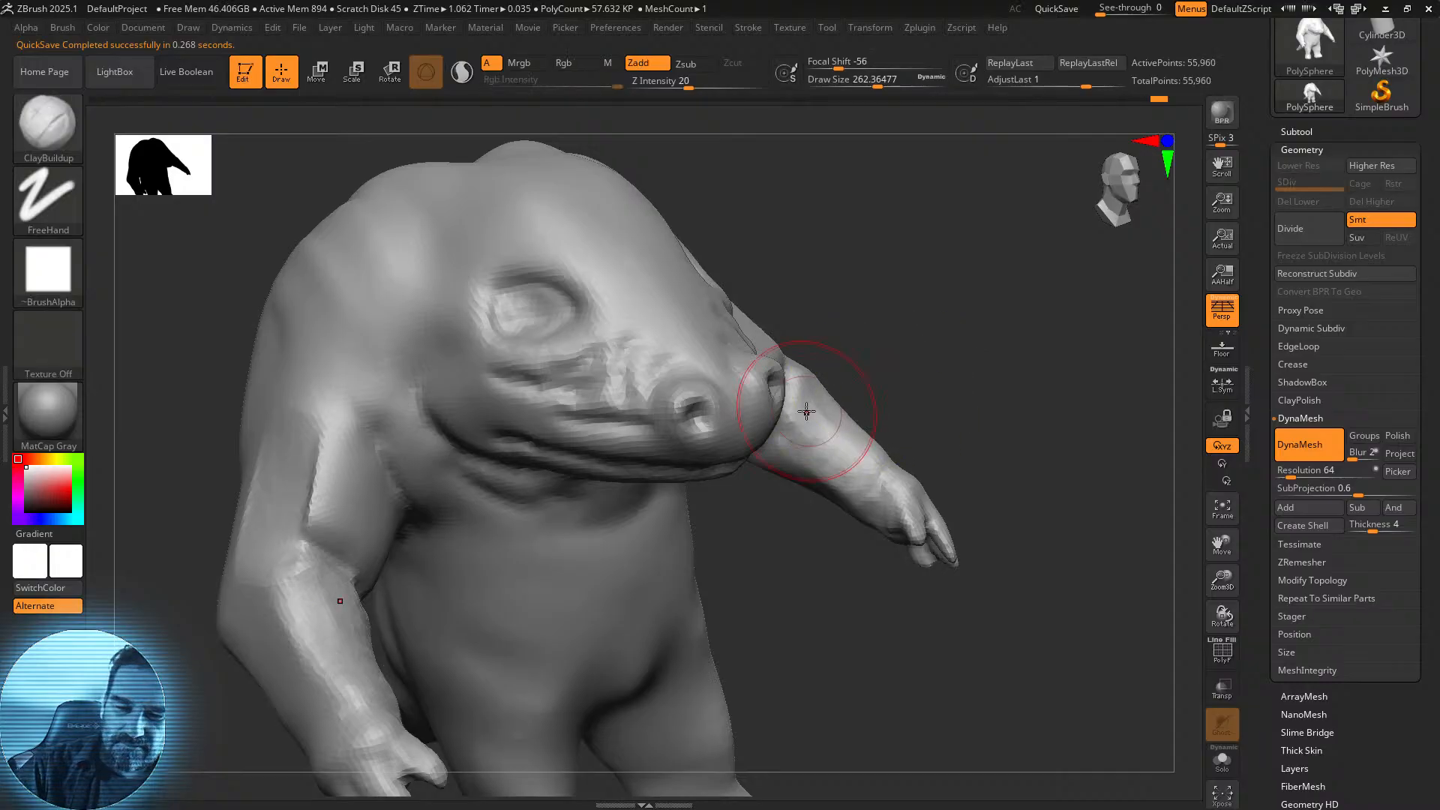
shift+drag(324, 442, 312, 489)
mouse_move(762, 609)
alt+mouse_down()
mouse_move(779, 501)
mouse_move(772, 519)
mouse_move(709, 509)
alt+mouse_up()
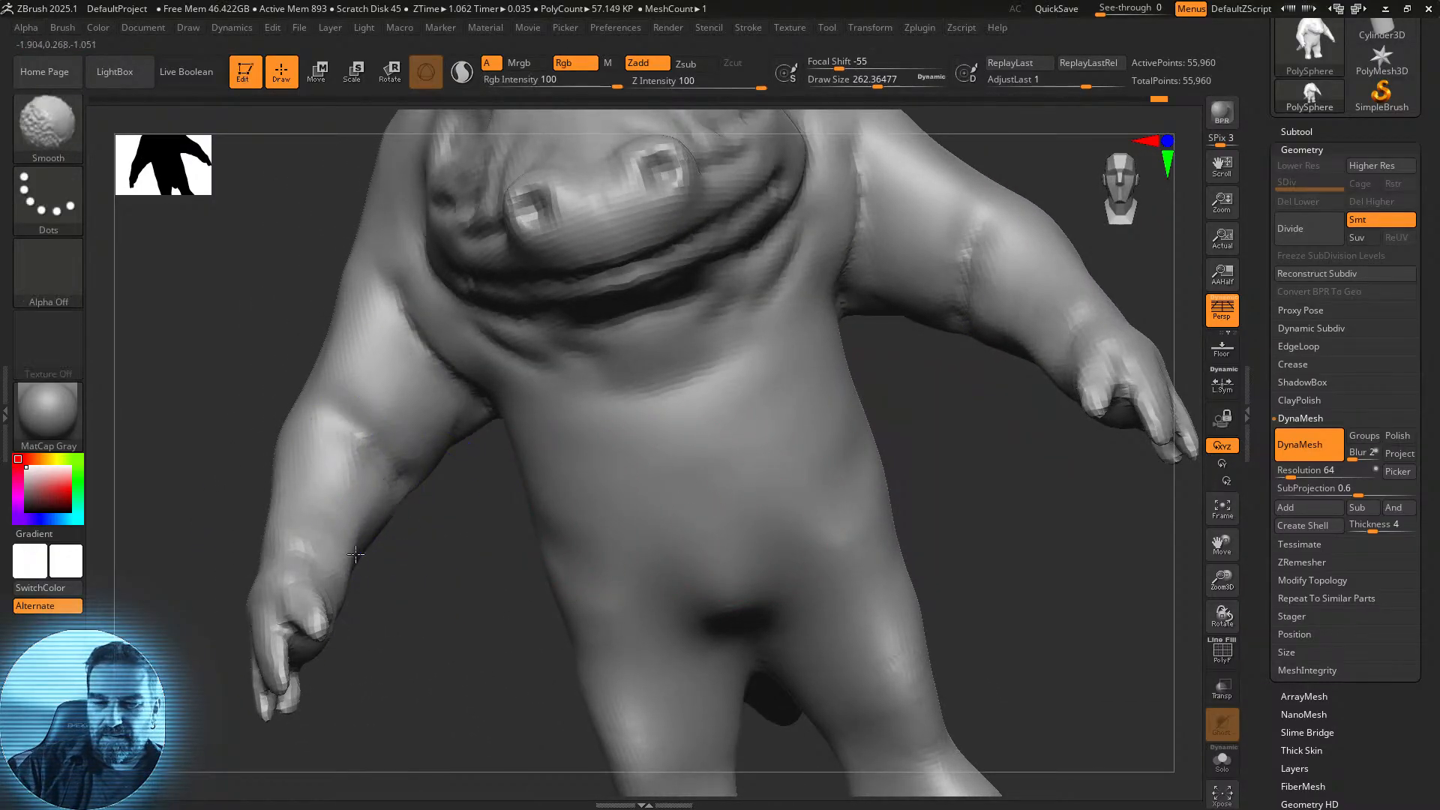
mouse_move(1038, 563)
mouse_down()
mouse_move(999, 533)
mouse_move(919, 558)
mouse_up()
drag(927, 569, 913, 553)
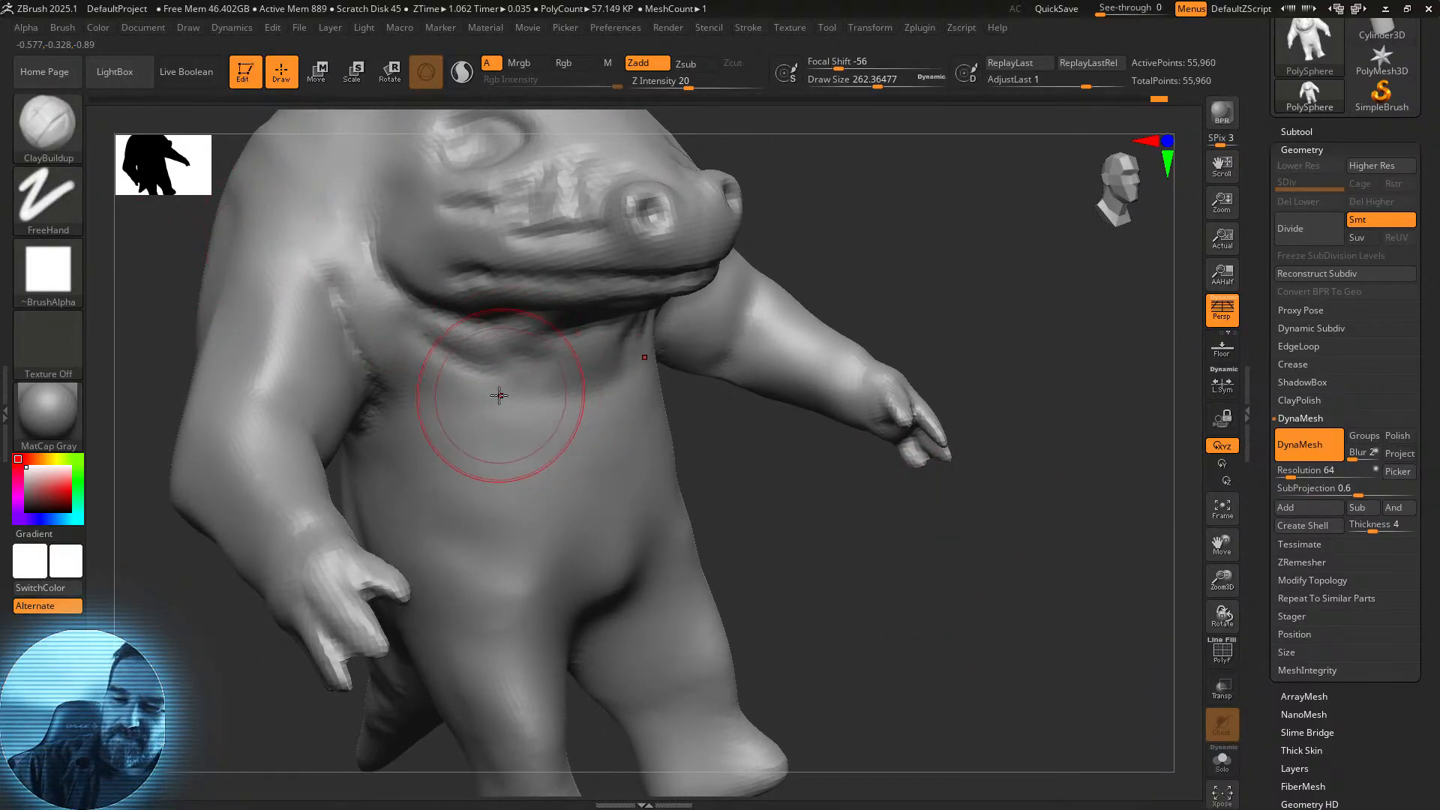
Build up the chest muscles with ClayBuildup strokes and smooth the chest and belly.
mouse_move(452, 379)
mouse_down()
mouse_move(510, 396)
mouse_move(476, 390)
mouse_move(564, 368)
mouse_move(434, 331)
mouse_move(530, 460)
mouse_move(540, 525)
mouse_move(596, 507)
mouse_move(598, 429)
mouse_move(506, 481)
mouse_move(532, 465)
mouse_up()
mouse_move(878, 567)
mouse_down()
mouse_move(834, 564)
mouse_move(853, 559)
mouse_up()
mouse_move(466, 370)
shift+mouse_down()
mouse_move(515, 363)
mouse_move(567, 385)
mouse_move(552, 445)
shift+mouse_up()
shift+drag(440, 427, 570, 485)
shift+drag(477, 552, 664, 522)
mouse_move(855, 575)
mouse_down()
mouse_move(829, 552)
mouse_move(897, 553)
mouse_move(922, 593)
mouse_up()
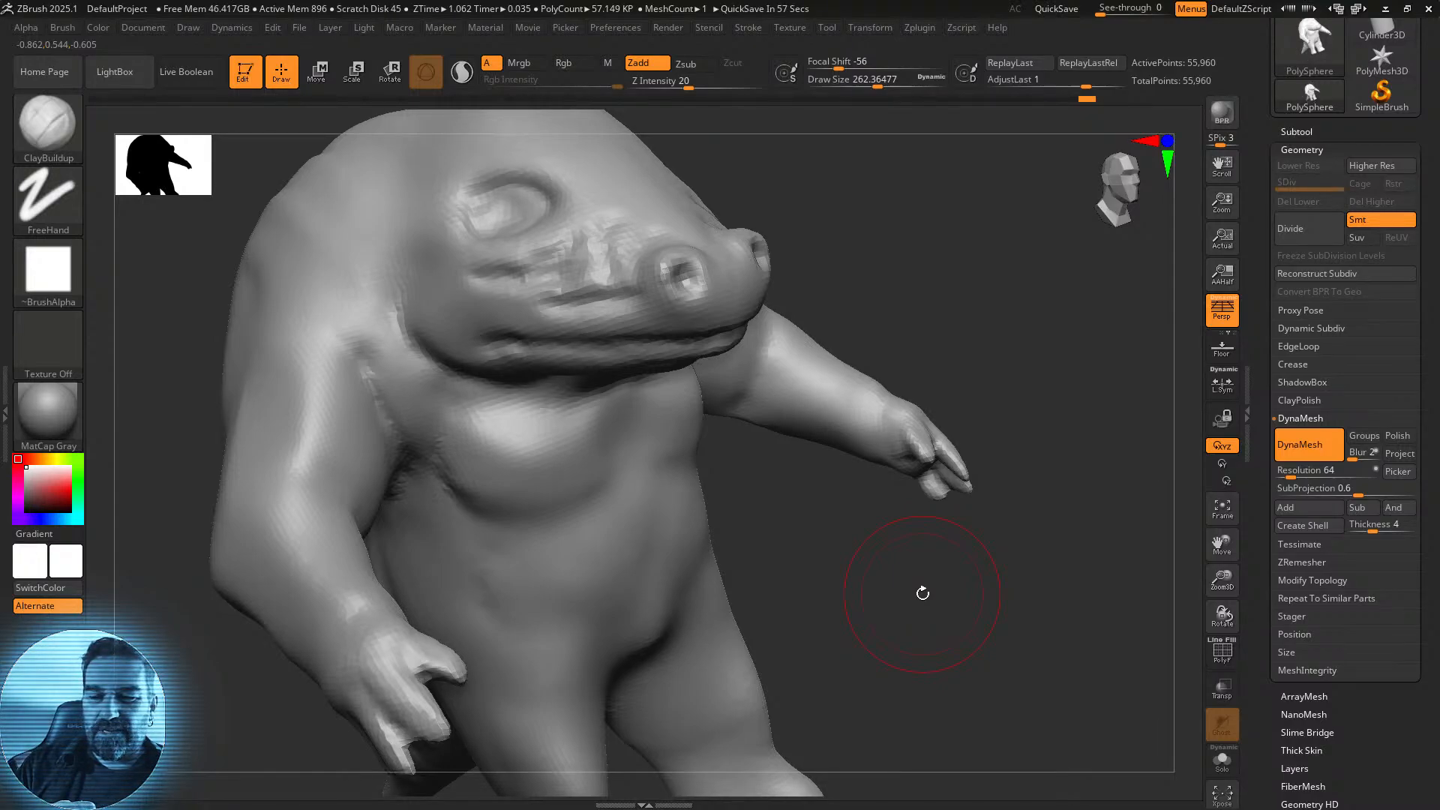
mouse_move(923, 593)
mouse_down()
mouse_move(862, 598)
mouse_move(890, 639)
mouse_move(884, 695)
mouse_move(842, 713)
mouse_move(858, 627)
mouse_up()
key(ctrl)
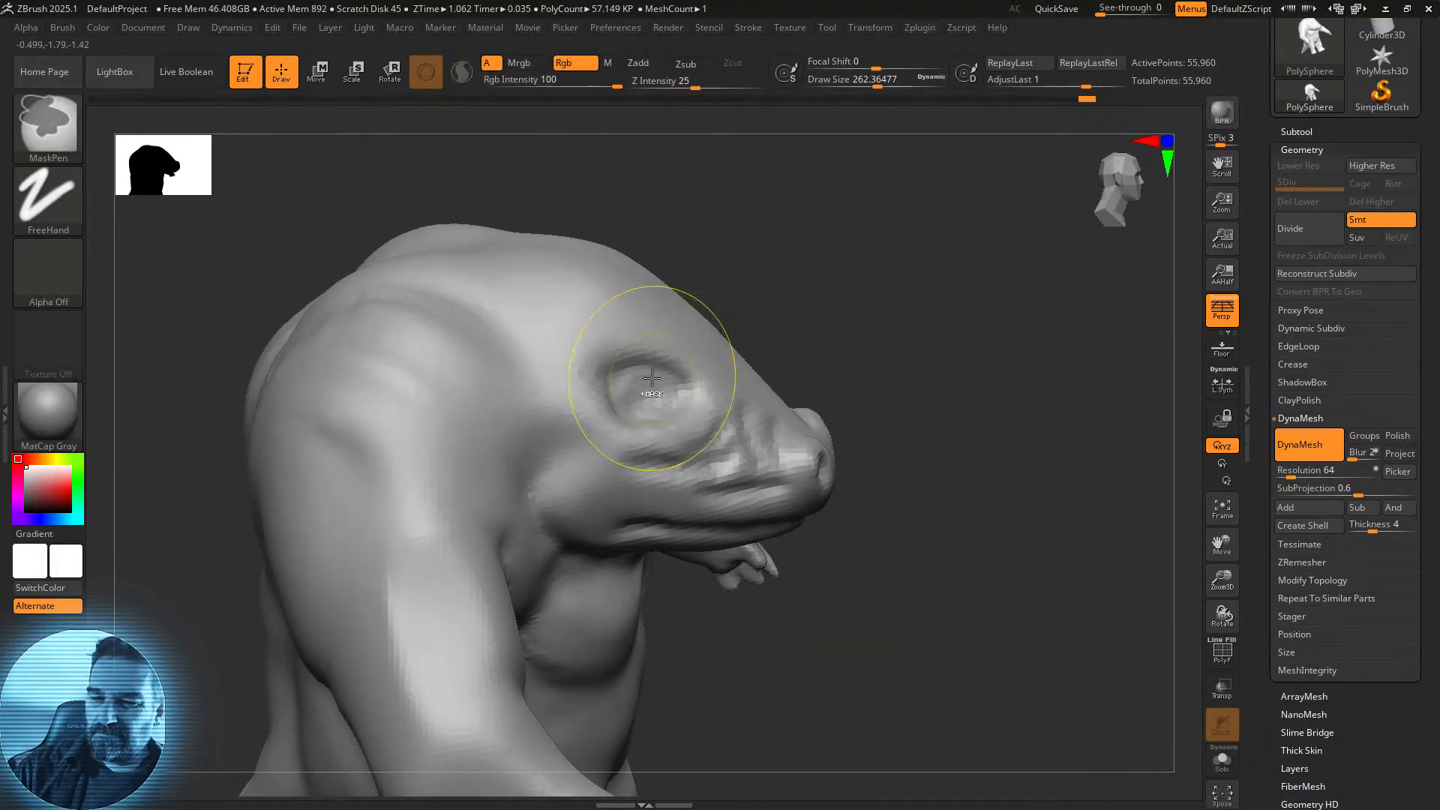
Rework the eye sockets and build up the cheeks and jaw corners with ClayBuildup at a draw size of about 97.
drag(874, 79, 849, 73)
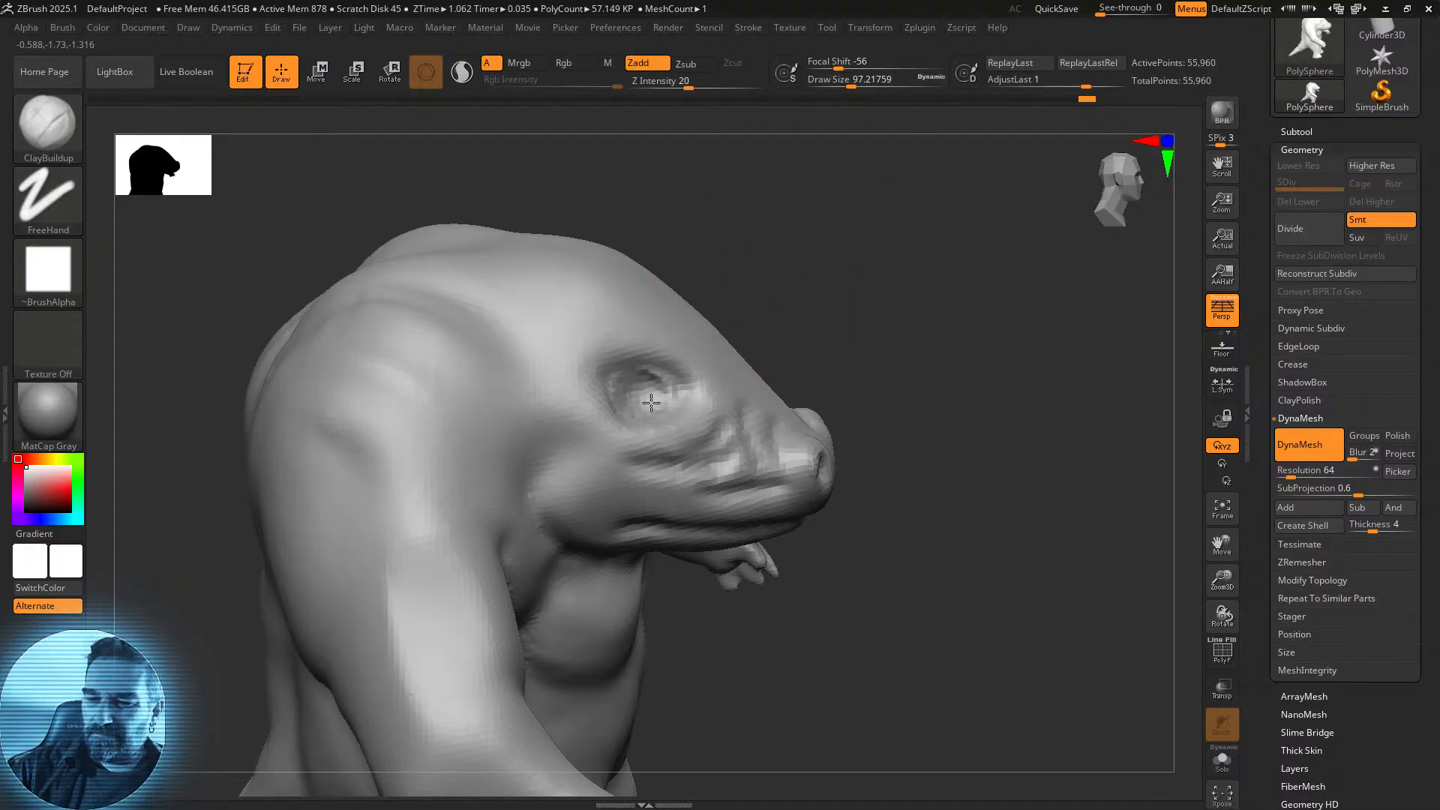
drag(748, 347, 843, 324)
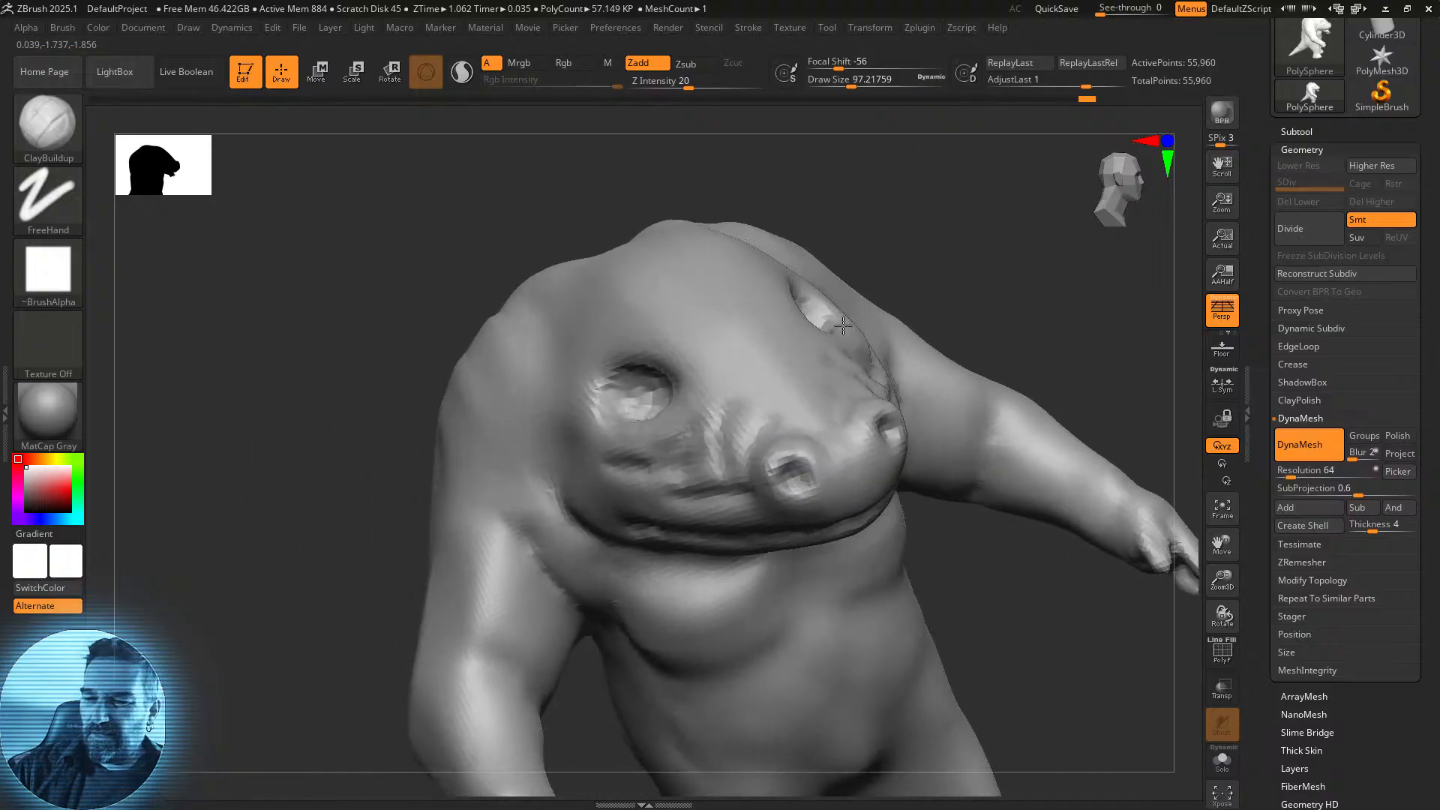
mouse_move(843, 325)
right_down()
mouse_move(858, 312)
mouse_move(785, 380)
right_up()
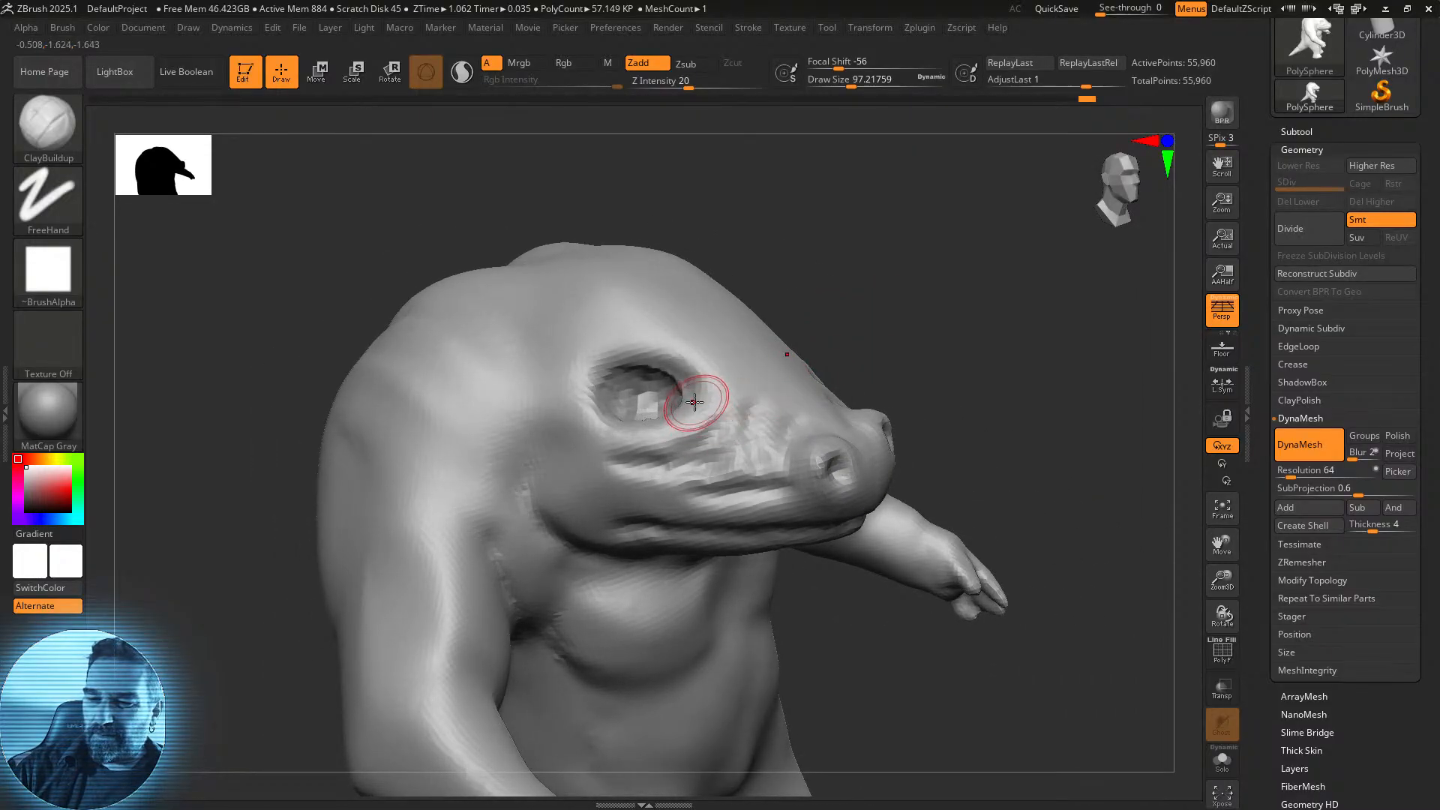
mouse_move(705, 446)
mouse_down()
mouse_move(573, 446)
mouse_move(654, 463)
mouse_move(743, 420)
mouse_up()
drag(928, 324, 875, 328)
mouse_move(742, 397)
mouse_down()
mouse_move(720, 443)
mouse_move(731, 420)
mouse_move(743, 473)
mouse_move(690, 475)
mouse_move(697, 446)
mouse_move(675, 488)
mouse_move(720, 495)
mouse_move(669, 453)
mouse_move(588, 495)
mouse_move(592, 532)
mouse_move(615, 480)
mouse_move(645, 574)
mouse_move(611, 529)
mouse_move(579, 516)
mouse_move(600, 555)
mouse_move(634, 431)
mouse_up()
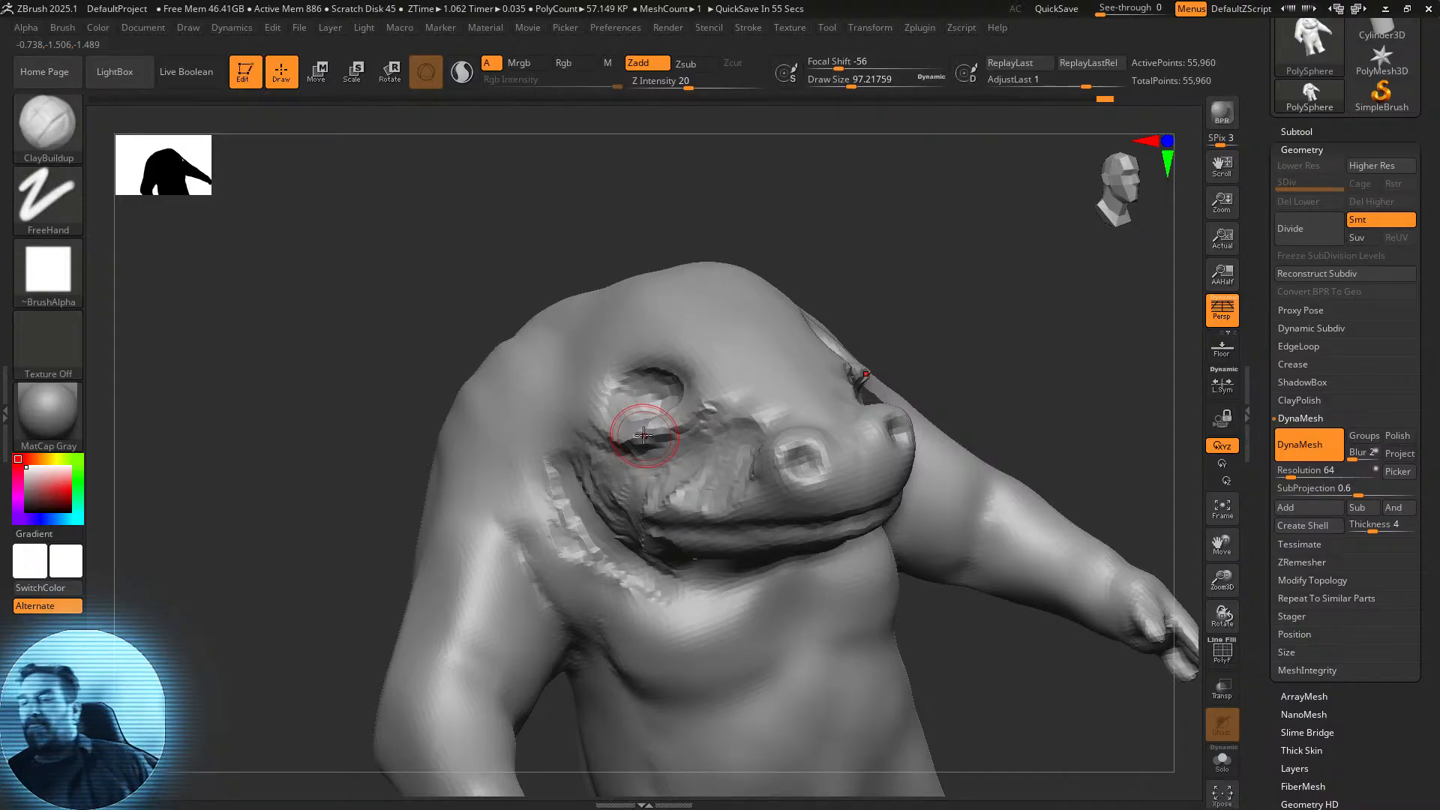
Smooth the fresh clay on the cheeks, jaw corners and the area below the eyes.
mouse_move(713, 437)
shift+mouse_down()
mouse_move(739, 424)
mouse_move(734, 480)
mouse_move(615, 454)
mouse_move(687, 568)
shift+mouse_up()
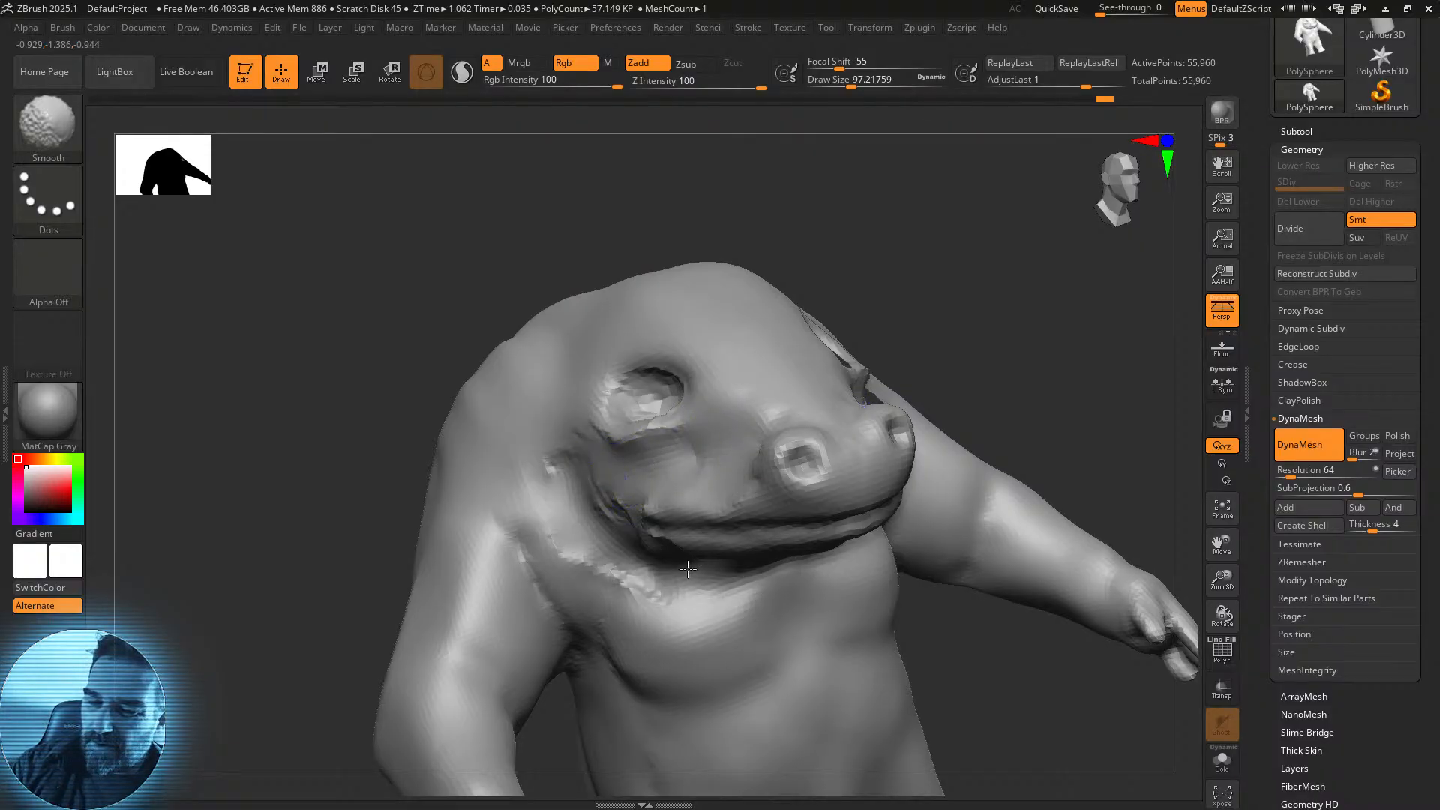
mouse_move(585, 484)
shift+mouse_down()
mouse_move(615, 487)
mouse_move(619, 577)
mouse_move(595, 439)
mouse_move(644, 514)
shift+mouse_up()
mouse_move(623, 466)
shift+mouse_down()
mouse_move(691, 392)
mouse_move(645, 375)
mouse_move(750, 345)
shift+mouse_up()
drag(845, 375, 891, 350)
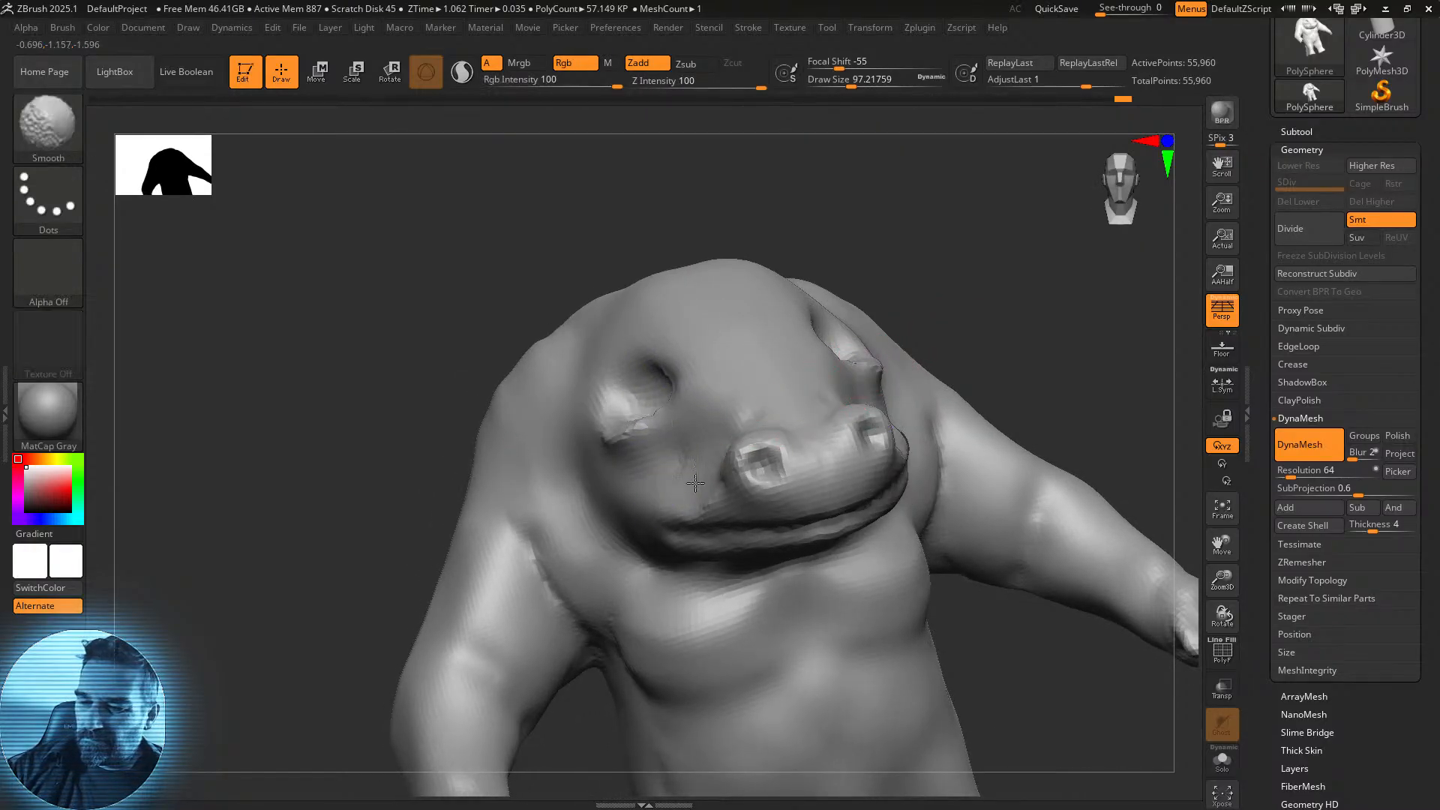
Smooth the old nostrils away from the end of the snout.
mouse_move(1003, 402)
mouse_down()
mouse_move(932, 412)
mouse_move(778, 475)
mouse_up()
key(shift)
mouse_move(670, 521)
shift+mouse_down()
mouse_move(653, 504)
mouse_move(798, 395)
mouse_move(745, 434)
shift+mouse_up()
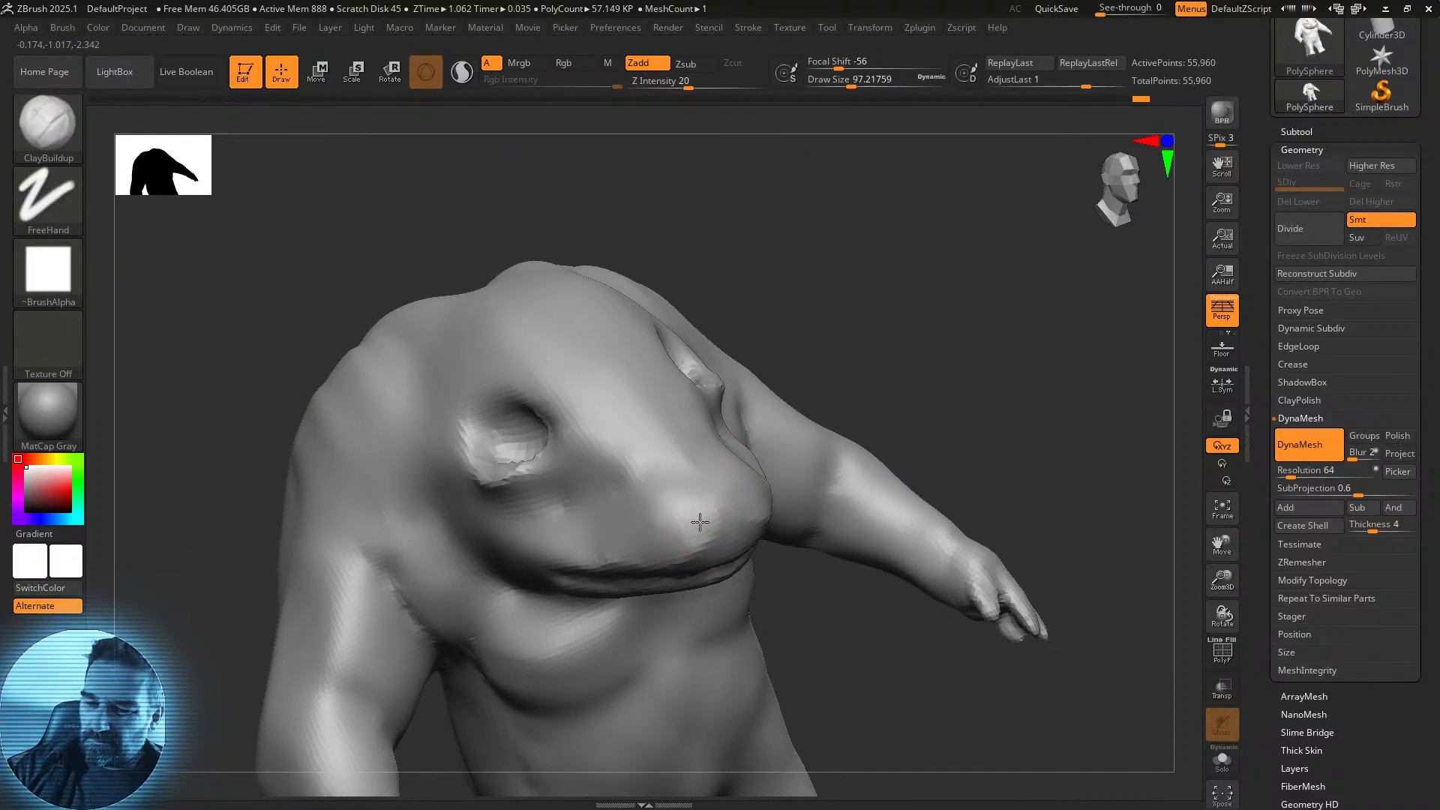
Sculpt smaller raised nostrils at the snout's tip with ClayBuildup at a draw size of about 31.
drag(825, 84, 838, 81)
click(834, 78)
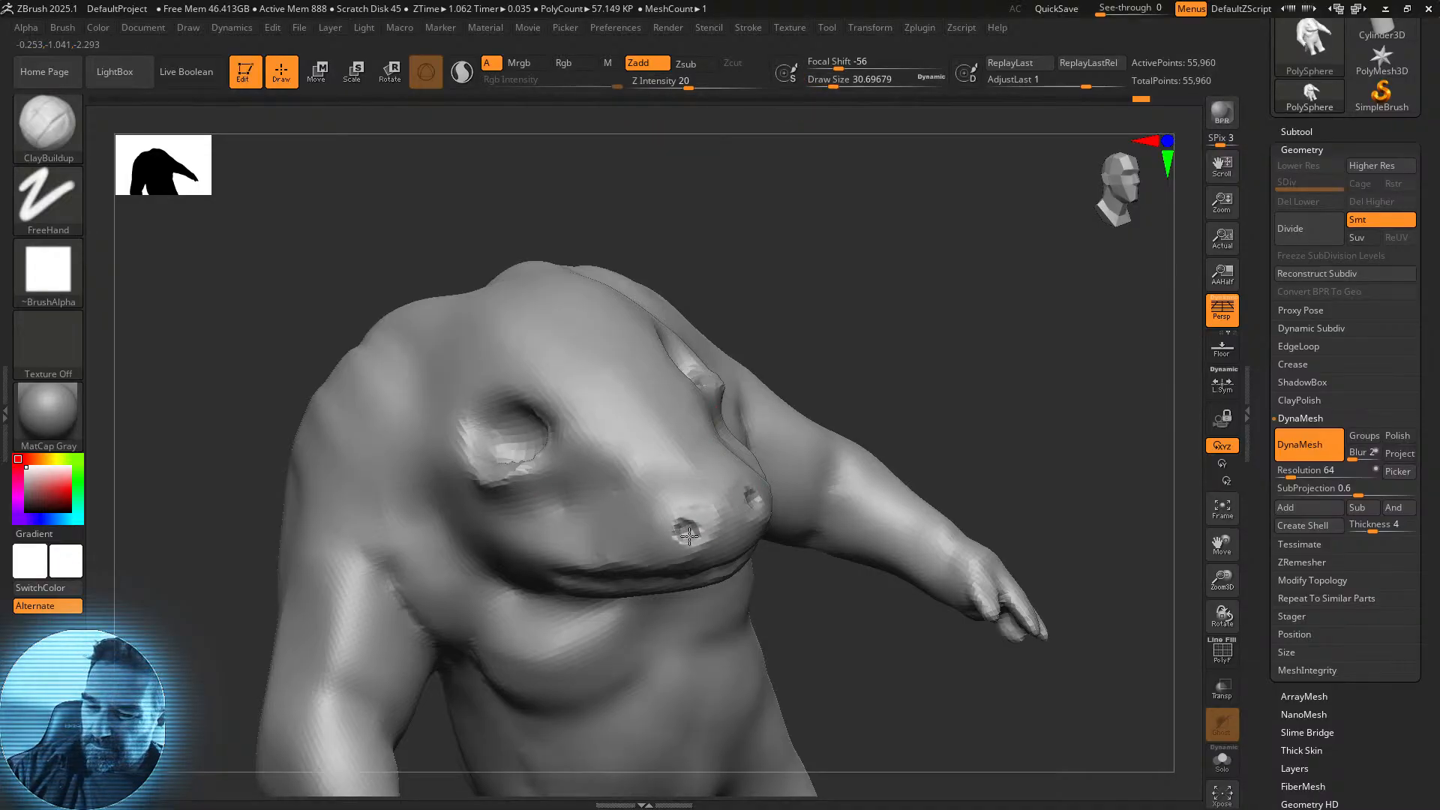
drag(900, 389, 912, 377)
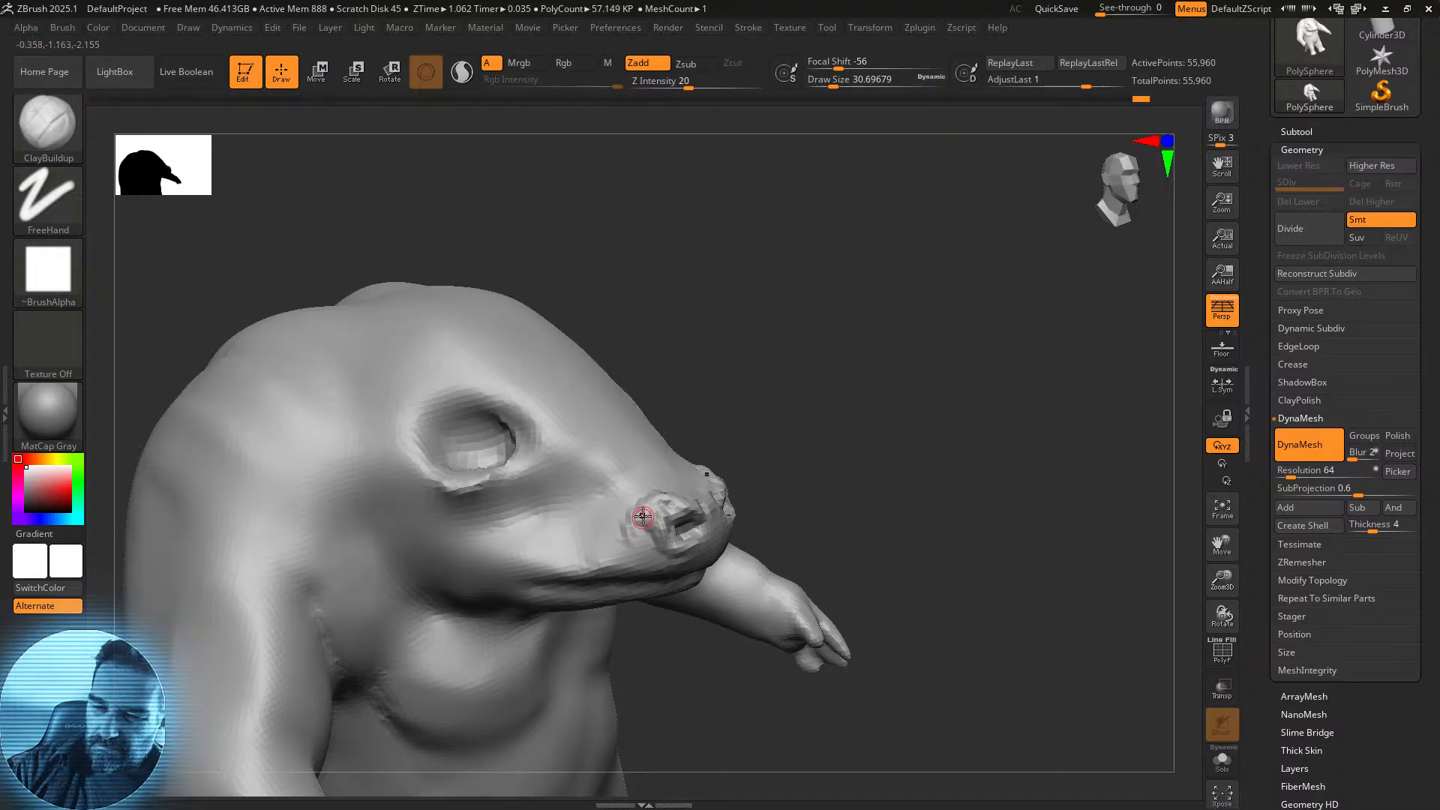
Build up folds below and in front of the eye sockets and smooth them.
mouse_move(515, 496)
mouse_down()
mouse_move(556, 456)
mouse_move(527, 479)
mouse_up()
mouse_move(814, 341)
mouse_down()
mouse_move(686, 342)
mouse_move(762, 305)
mouse_move(829, 375)
mouse_move(812, 382)
mouse_move(843, 376)
mouse_move(832, 397)
mouse_up()
key(shift)
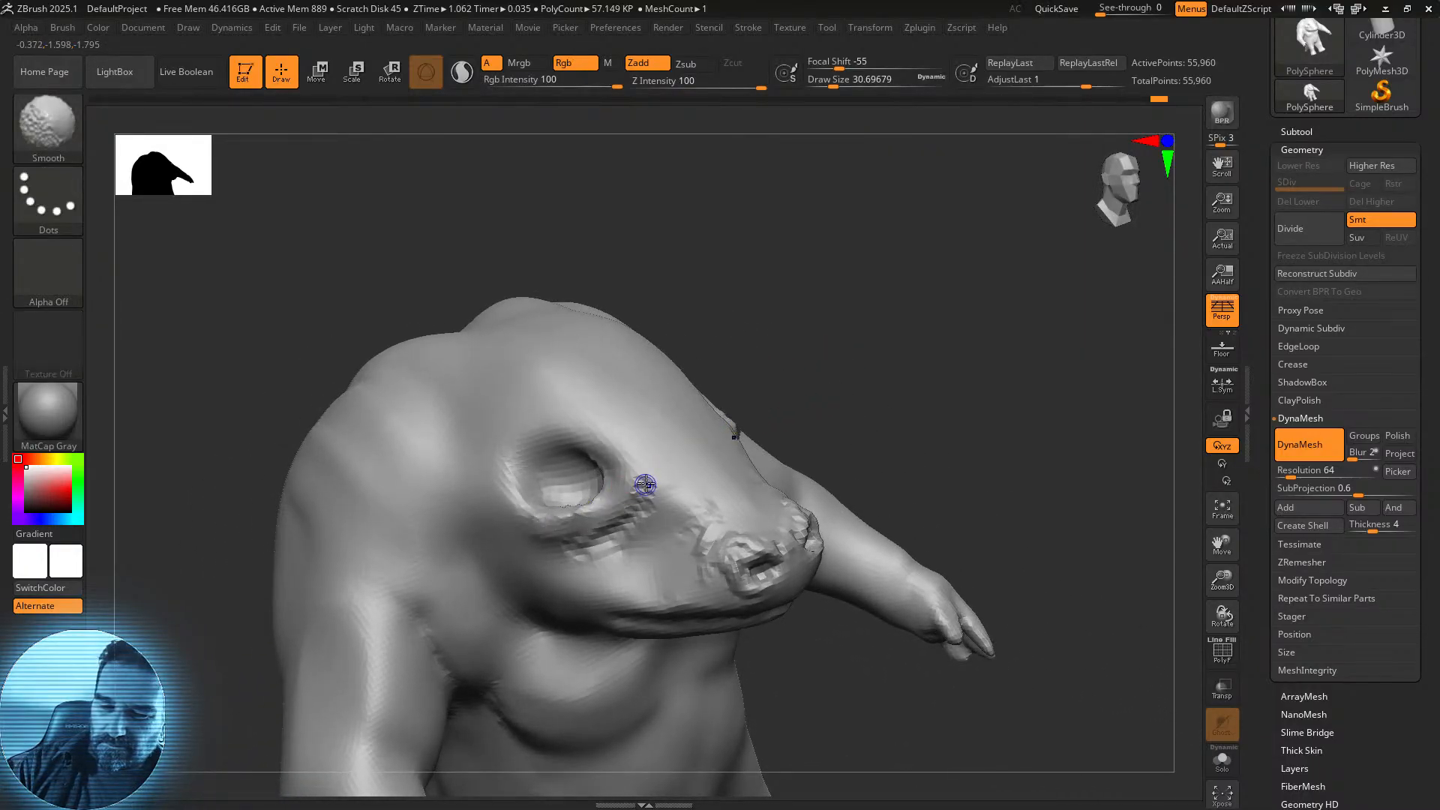
shift+drag(581, 552, 652, 496)
Carve a sharper mouth line back along the cheeks with the DamStandard brush.
mouse_move(924, 351)
mouse_down()
mouse_move(874, 342)
mouse_move(940, 298)
mouse_move(914, 303)
mouse_up()
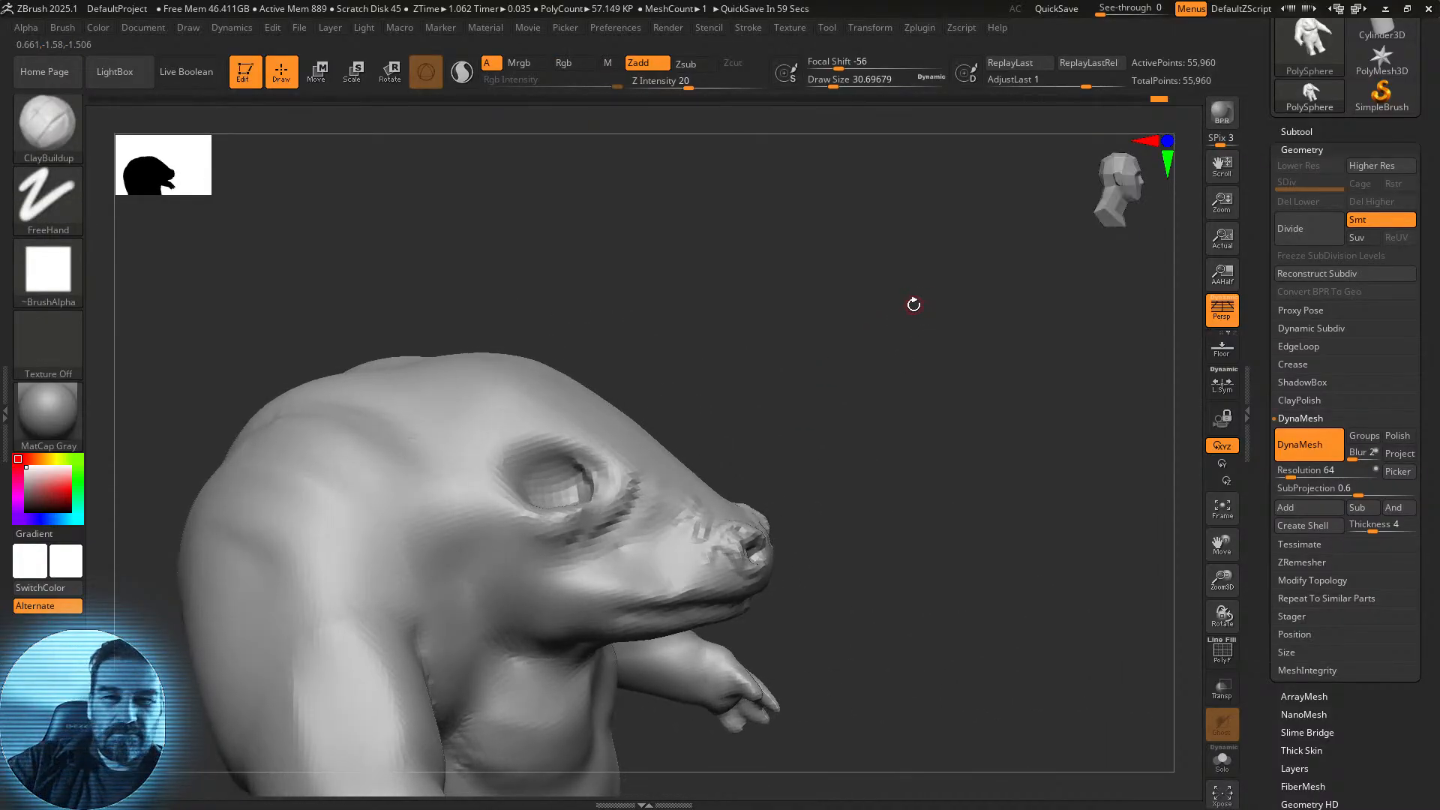
click(48, 124)
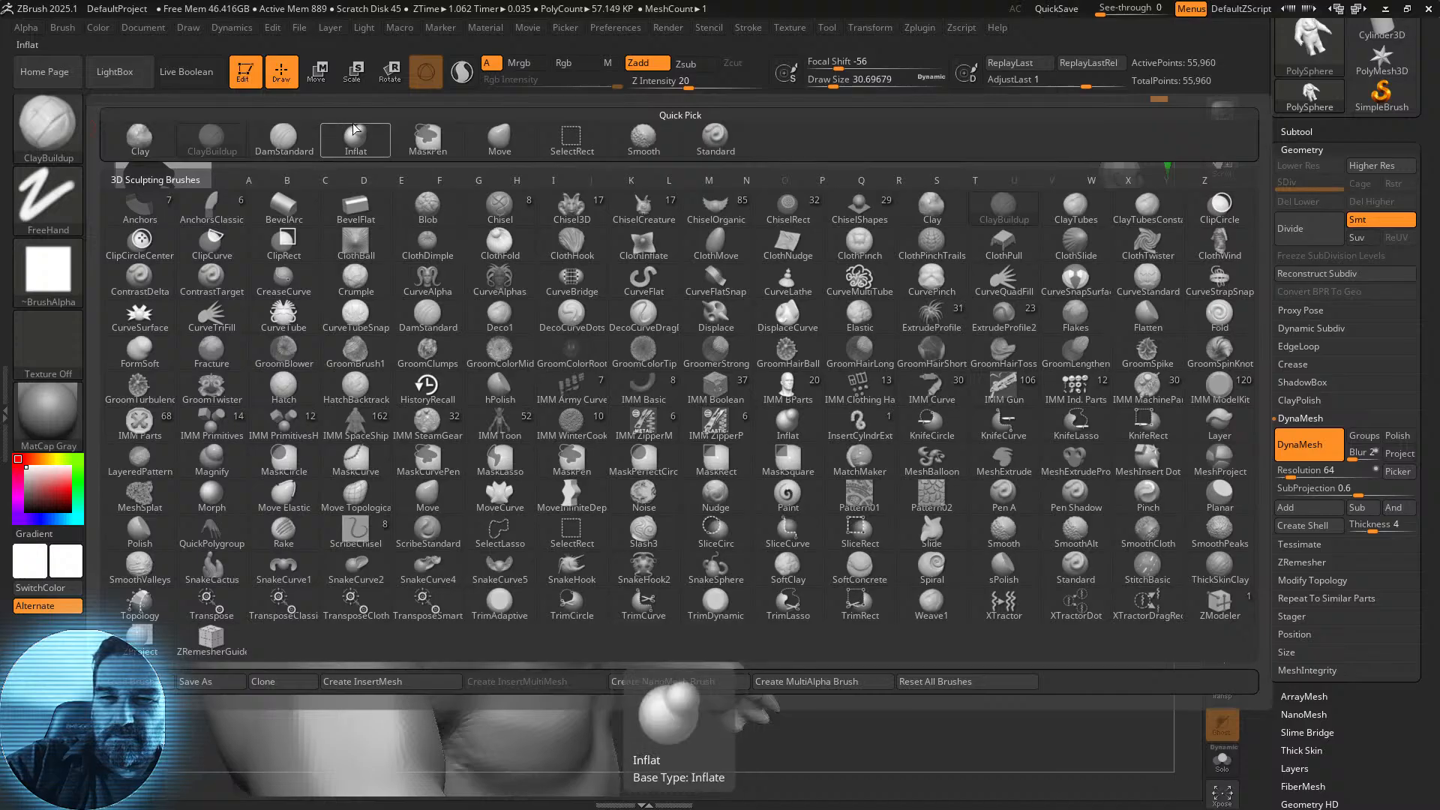
click(283, 137)
drag(811, 437, 857, 370)
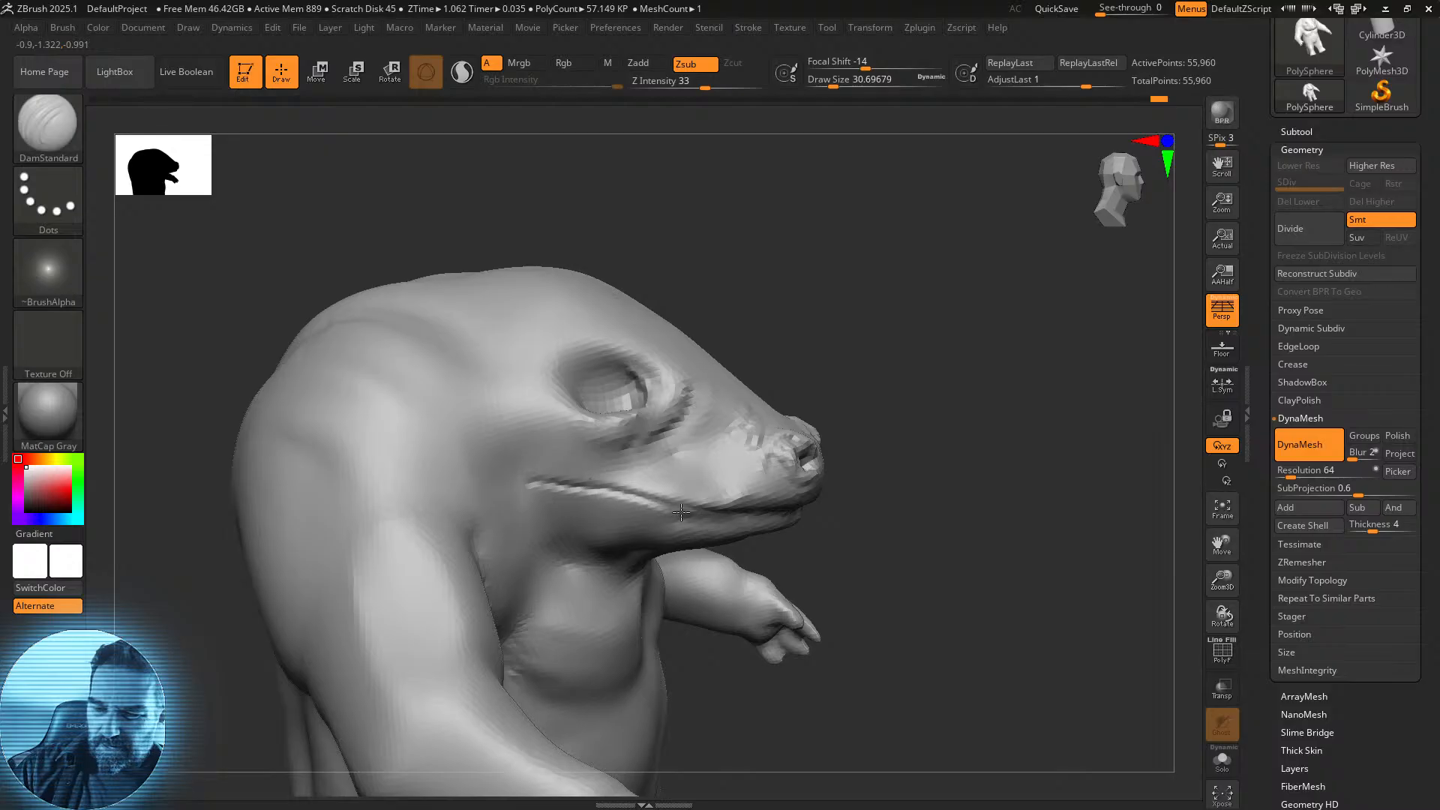
drag(585, 489, 543, 475)
mouse_move(817, 401)
mouse_down()
mouse_move(858, 322)
mouse_move(867, 338)
mouse_move(851, 345)
mouse_up()
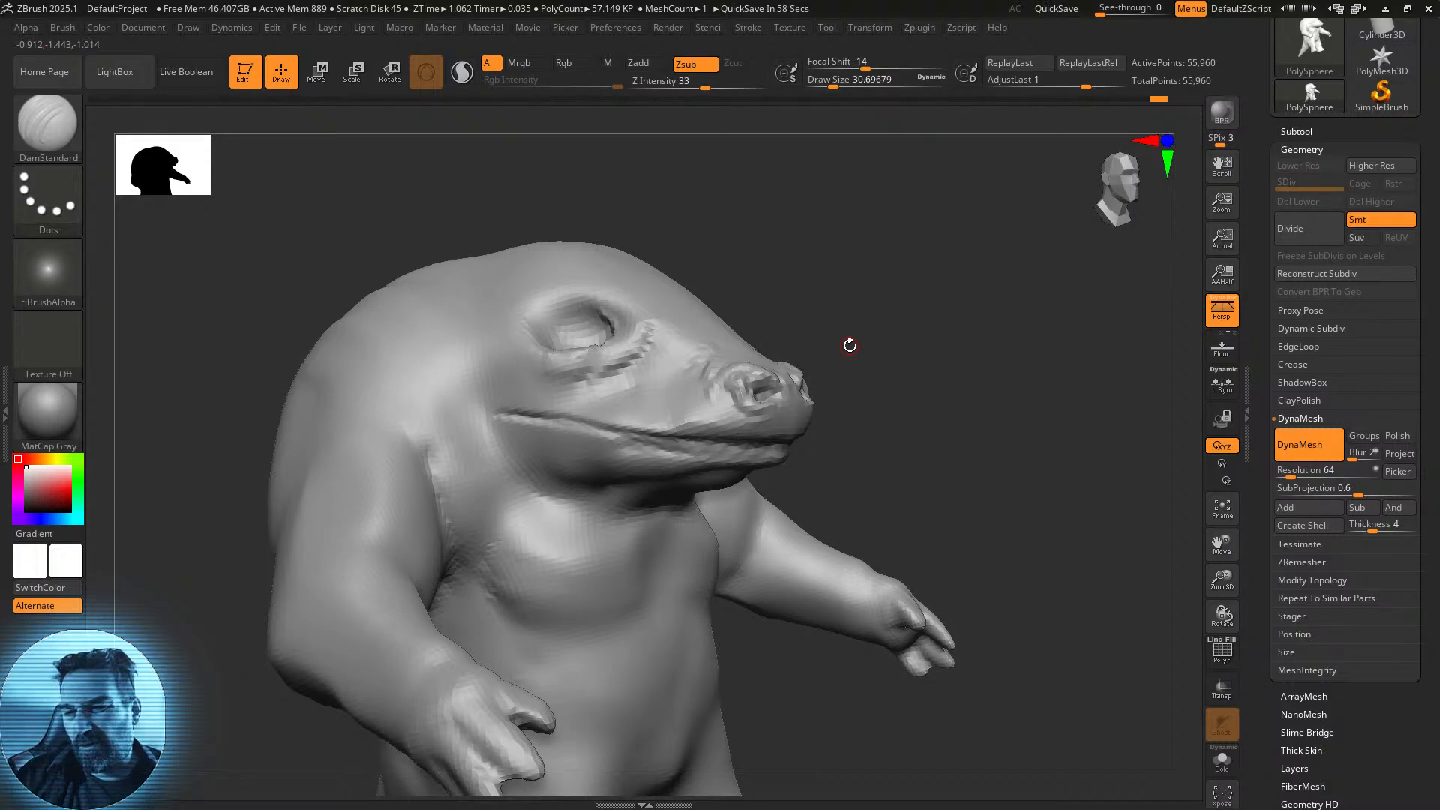
mouse_move(914, 500)
mouse_down()
mouse_move(964, 393)
mouse_move(932, 442)
mouse_move(958, 441)
mouse_move(932, 472)
mouse_move(1005, 392)
mouse_move(938, 450)
mouse_move(975, 412)
mouse_move(948, 496)
mouse_up()
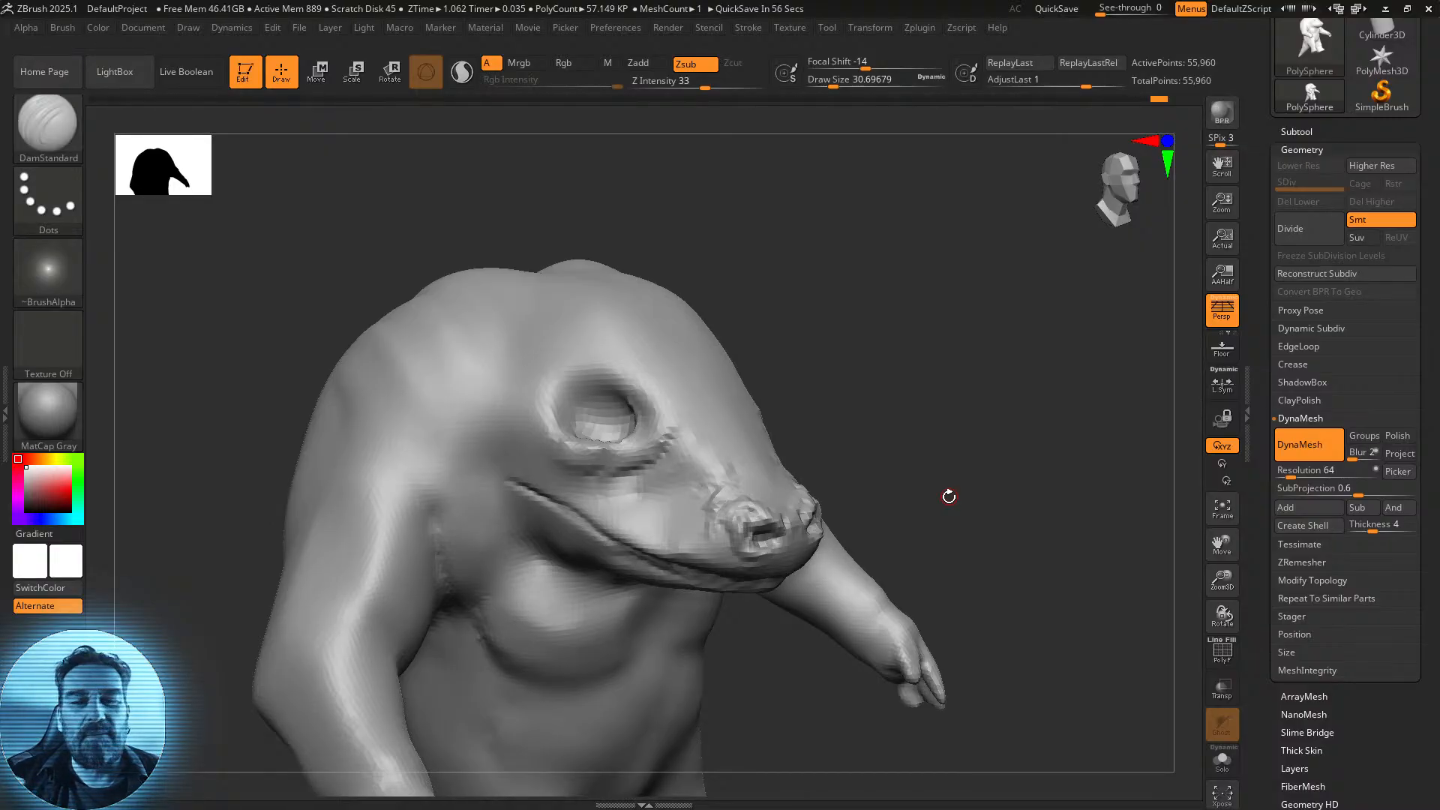
click(1222, 509)
mouse_move(1064, 567)
mouse_down()
mouse_move(1090, 558)
mouse_move(1050, 569)
mouse_move(993, 485)
mouse_move(1028, 585)
mouse_move(973, 610)
mouse_move(1071, 583)
mouse_move(1076, 565)
mouse_move(1025, 653)
mouse_move(974, 642)
mouse_move(962, 613)
mouse_up()
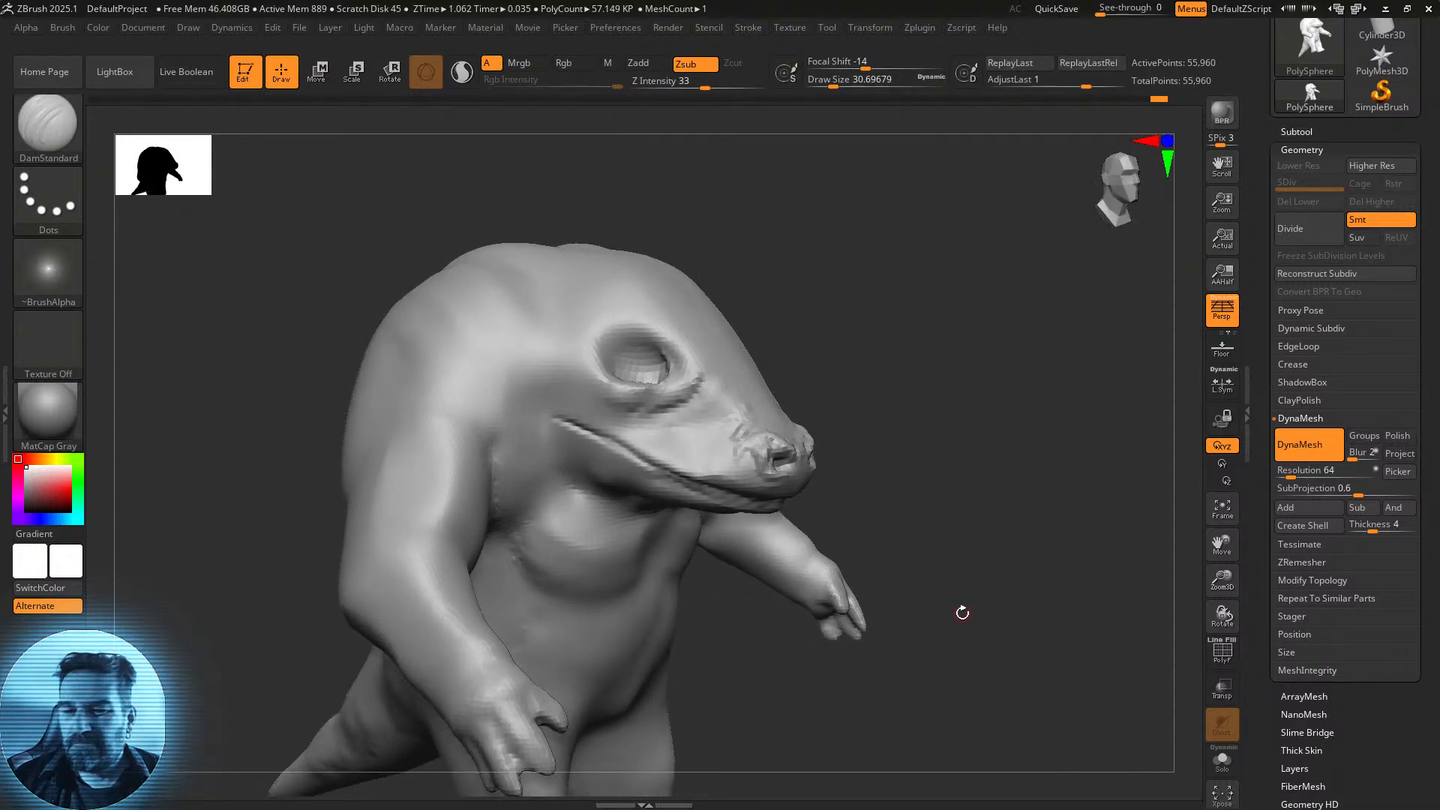
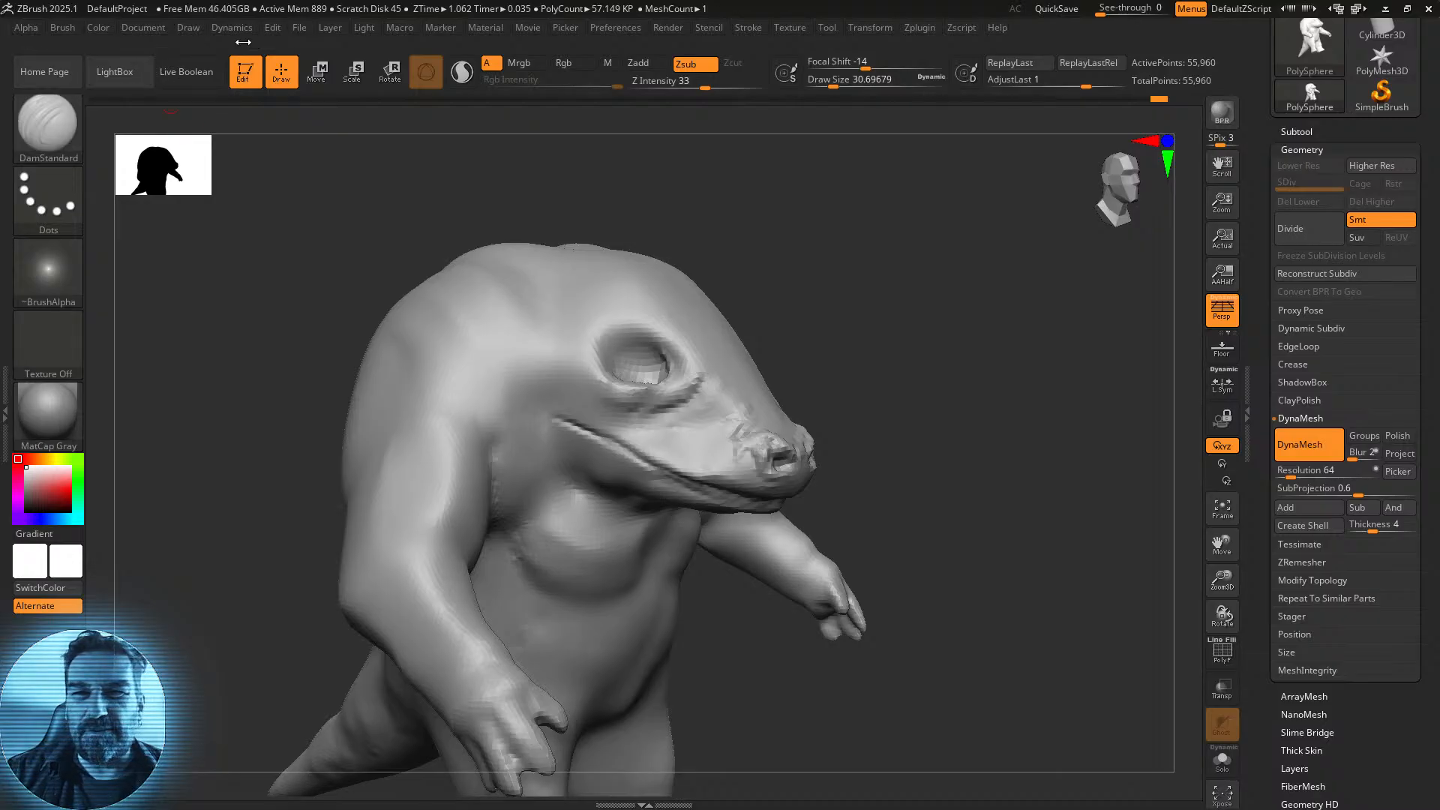
Open the ZeeZoo folder of animal ZSphere projects in LightBox.
click(112, 72)
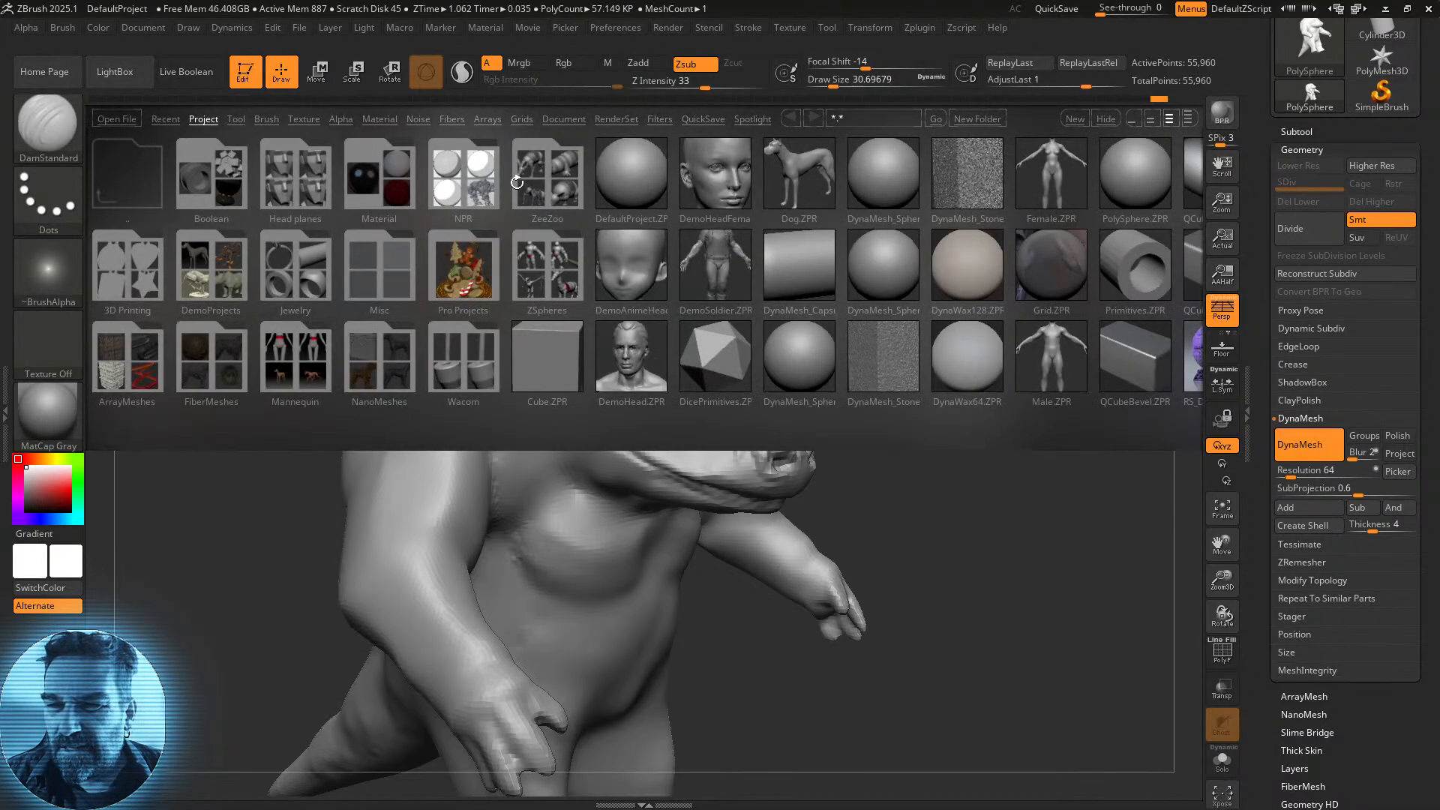
double_click(540, 180)
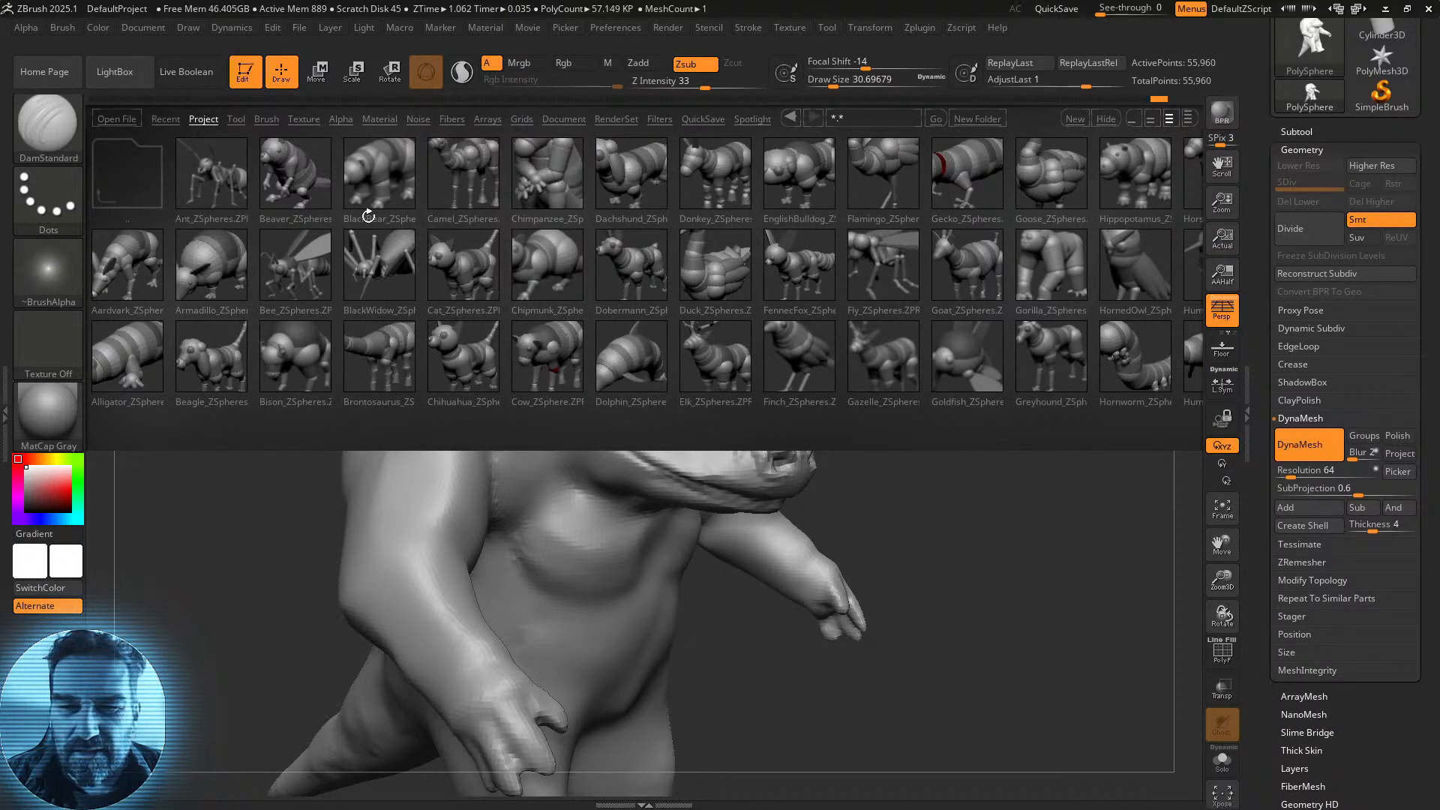
Open the Alligator_ZSpheres project, discarding the changes to the current project.
double_click(130, 366)
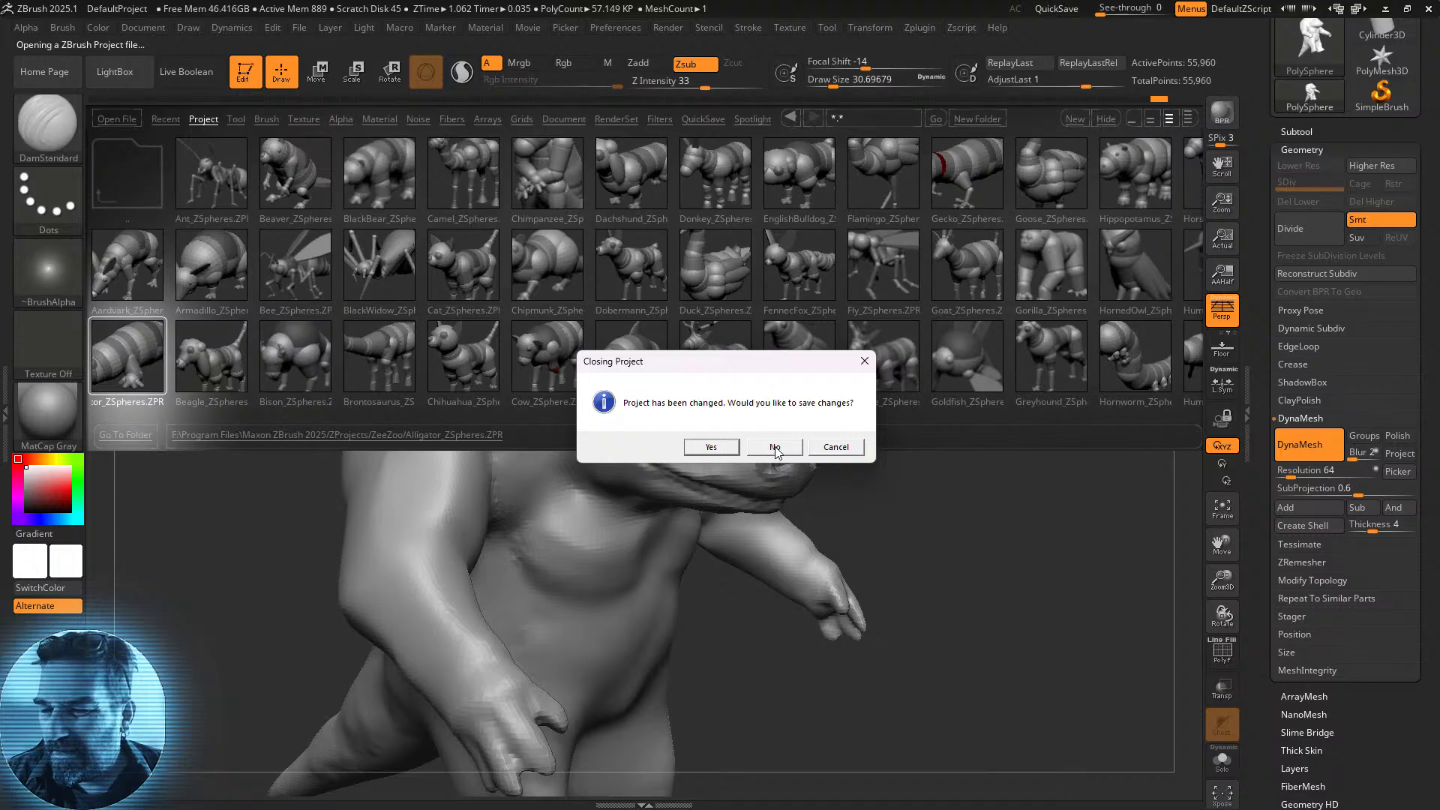
click(774, 447)
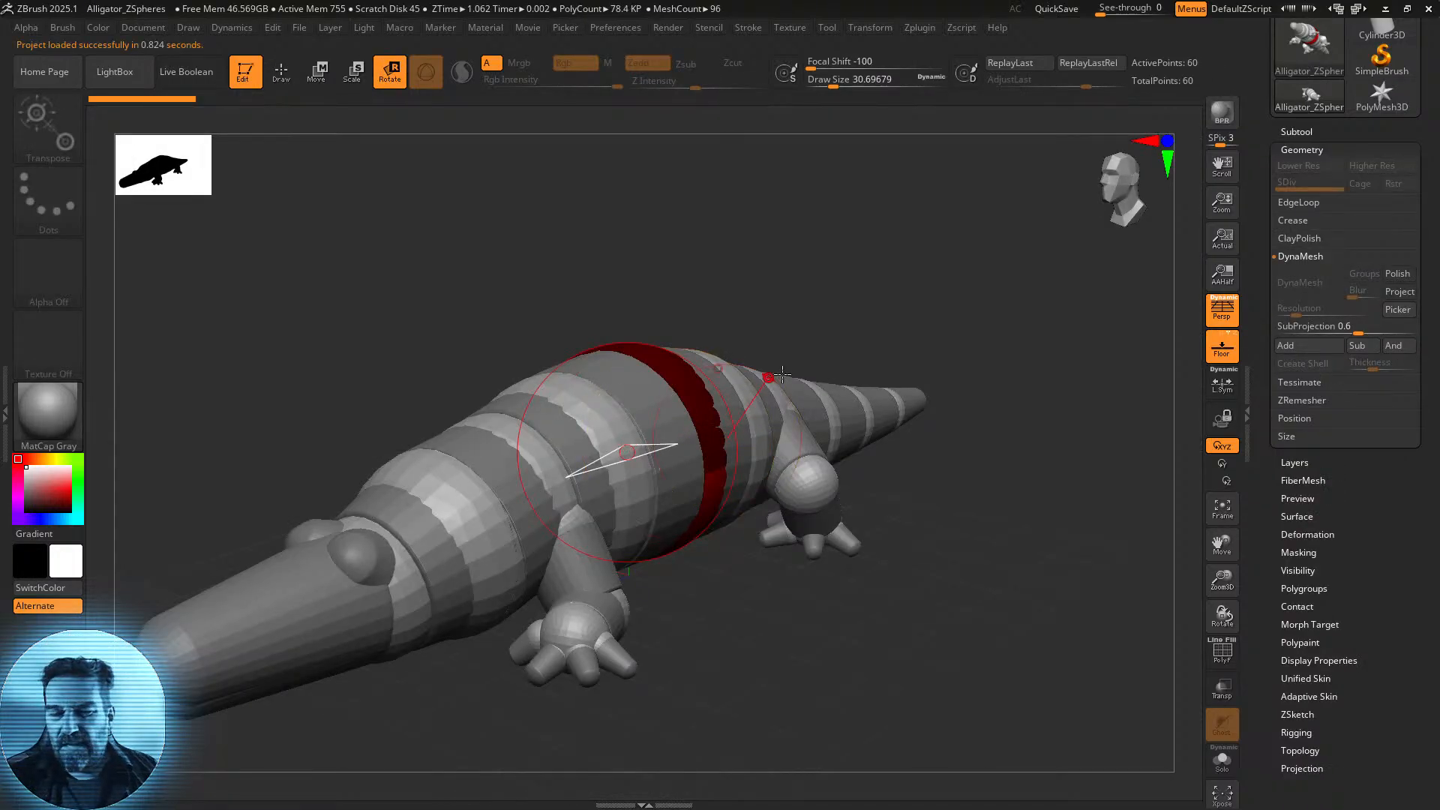
mouse_move(1023, 437)
mouse_down()
mouse_move(1061, 431)
mouse_move(968, 420)
mouse_move(996, 450)
mouse_move(970, 451)
mouse_up()
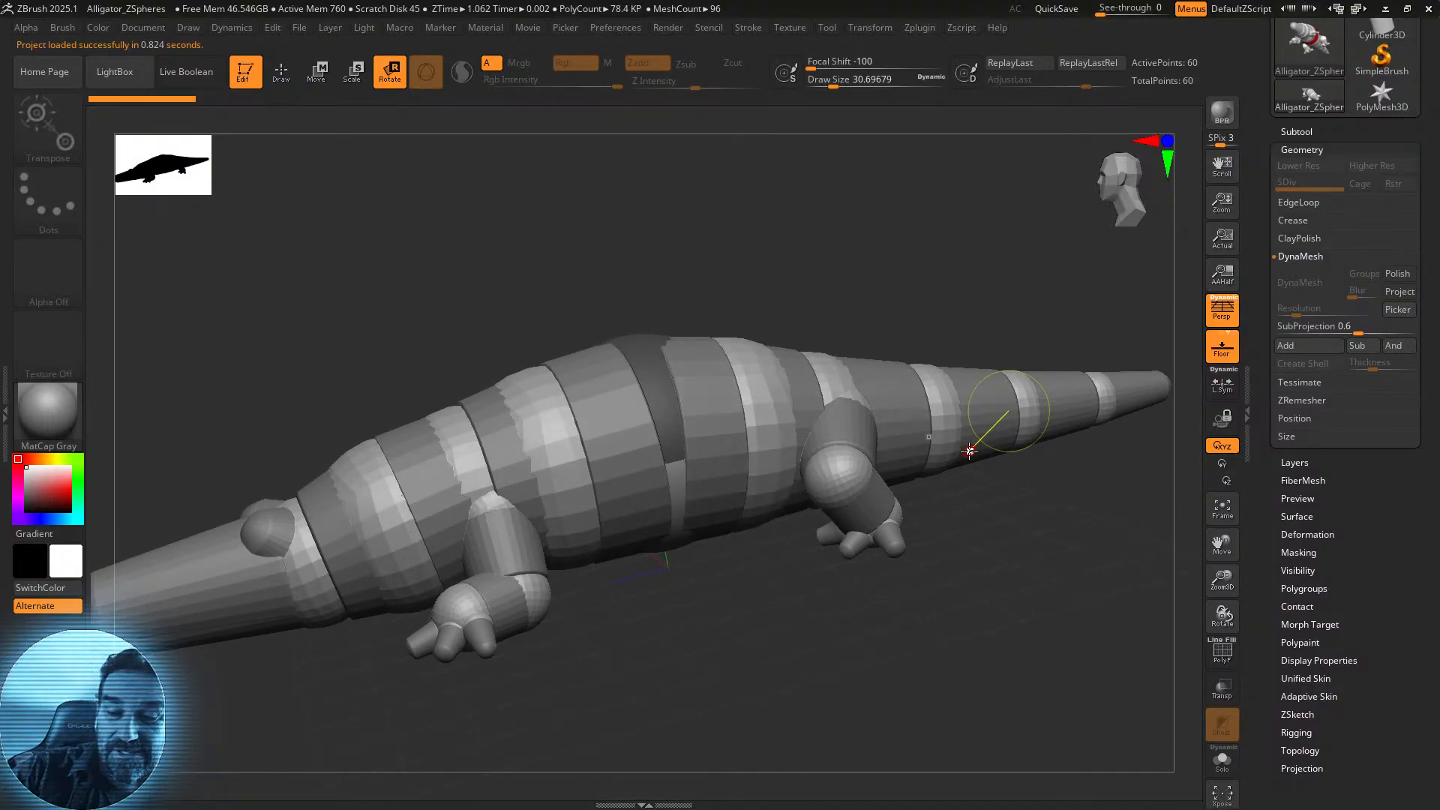
Try bending the alligator's front half upward by rotating its mid-body ZSphere segments.
click(648, 361)
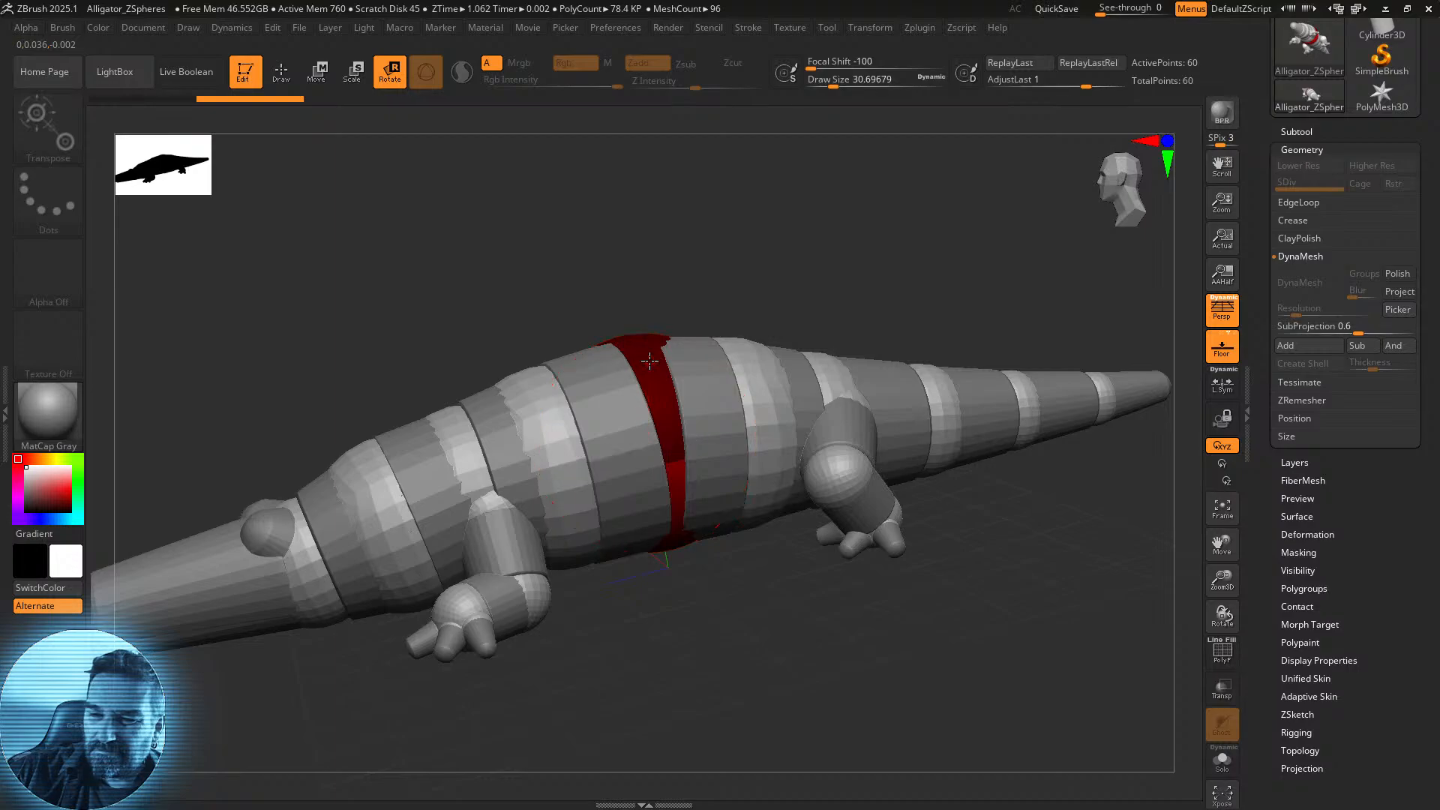
mouse_move(678, 444)
mouse_down()
mouse_move(677, 427)
mouse_move(679, 443)
mouse_move(632, 439)
mouse_move(641, 432)
mouse_up()
drag(667, 488, 666, 490)
click(643, 444)
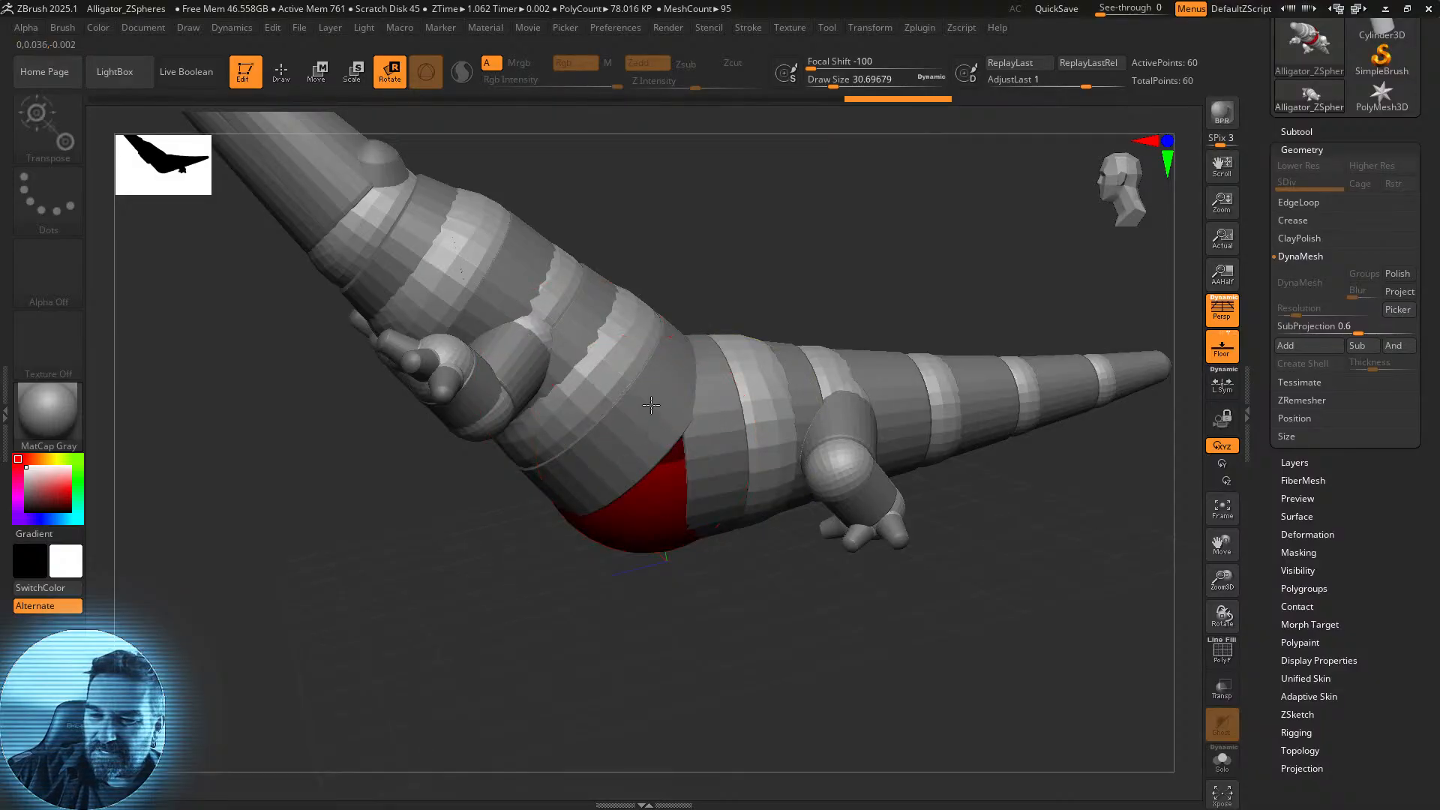
click(606, 363)
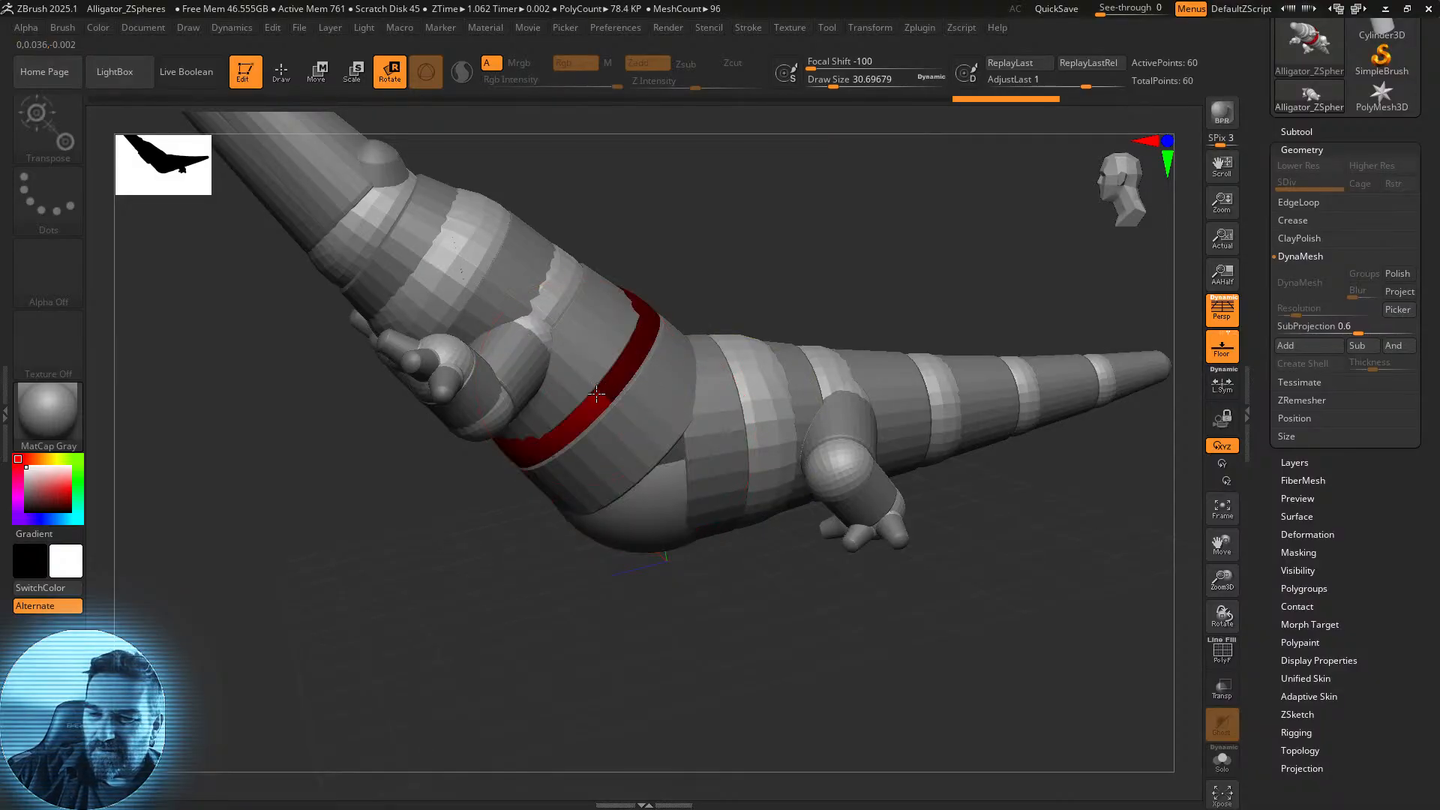
click(601, 342)
drag(623, 423, 614, 445)
Try posing the torso upright by rotating the spine around the middle ZSphere.
click(725, 438)
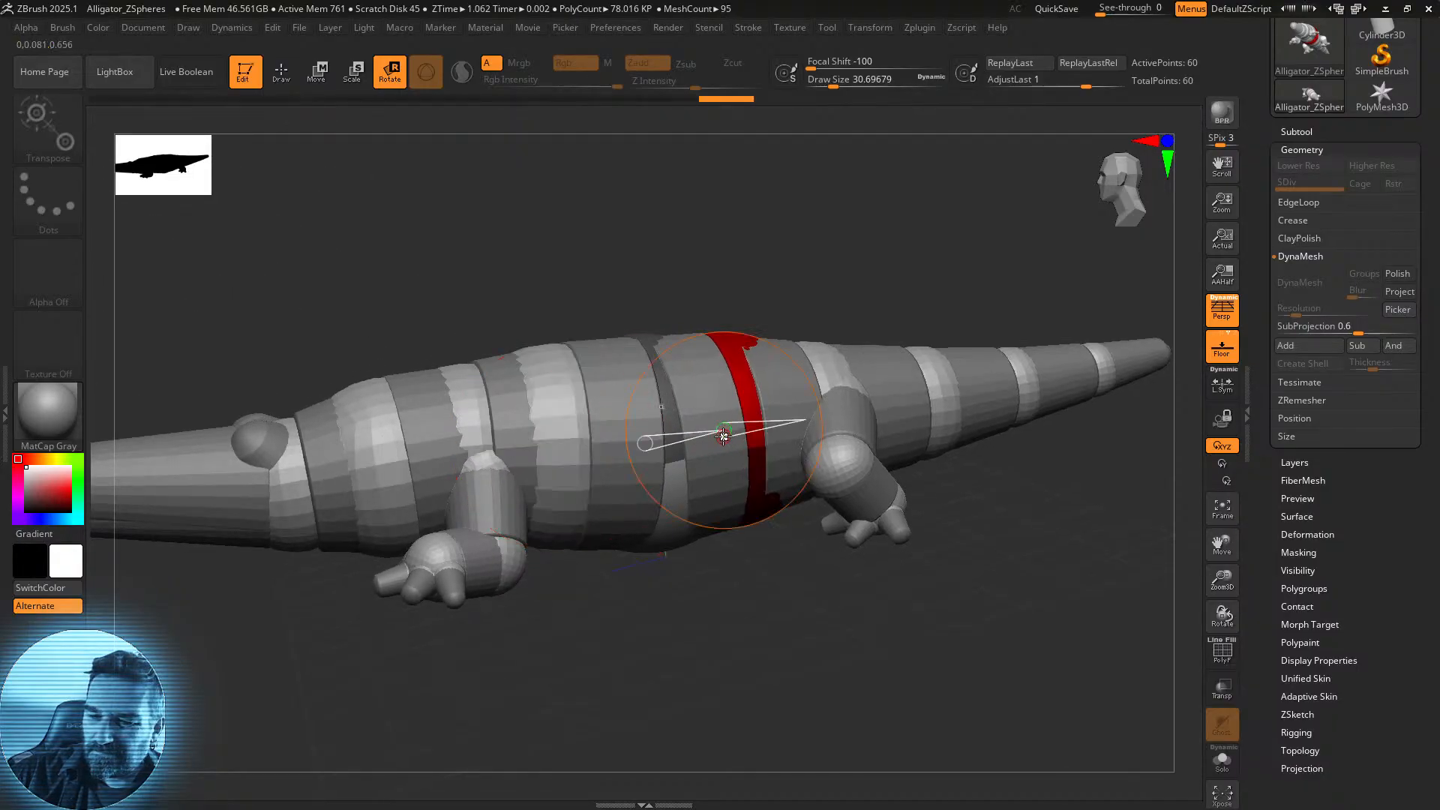
drag(690, 436, 684, 425)
drag(722, 440, 694, 474)
drag(851, 356, 887, 382)
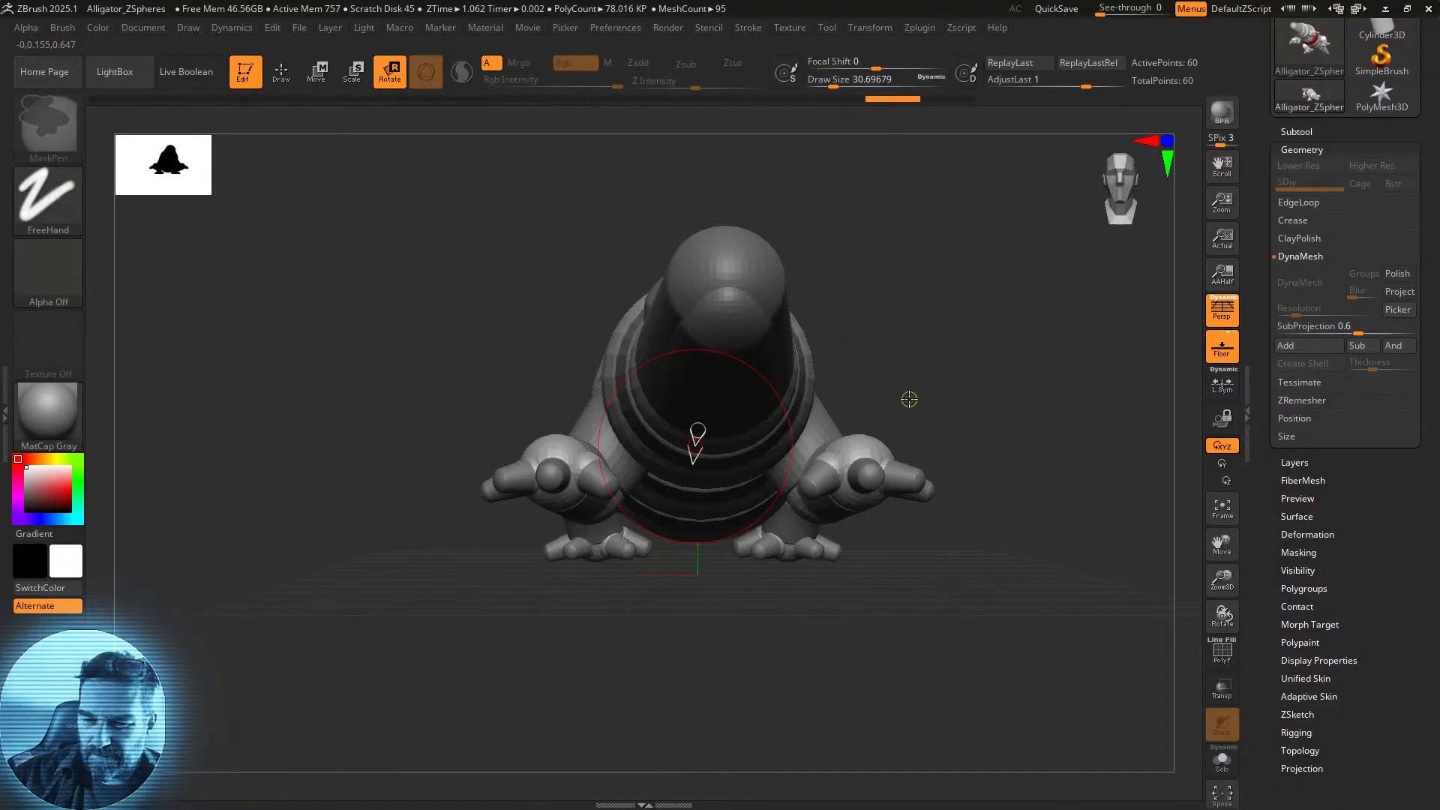
drag(909, 398, 907, 402)
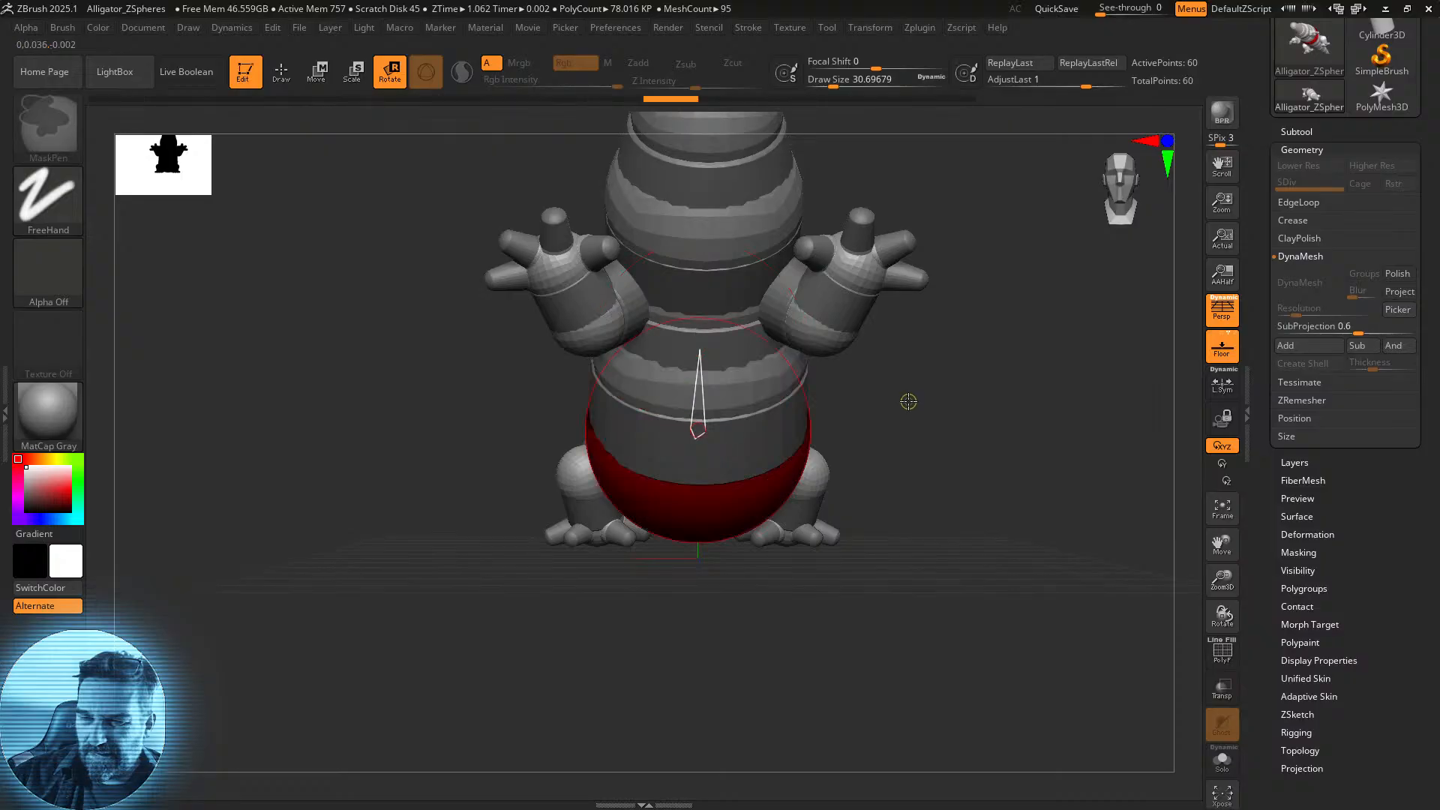
drag(907, 402, 898, 414)
Undo the trial body rotations on the alligator.
key(ctrl+z)
key(ctrl+z)
key(ctrl+z)
key(ctrl+z)
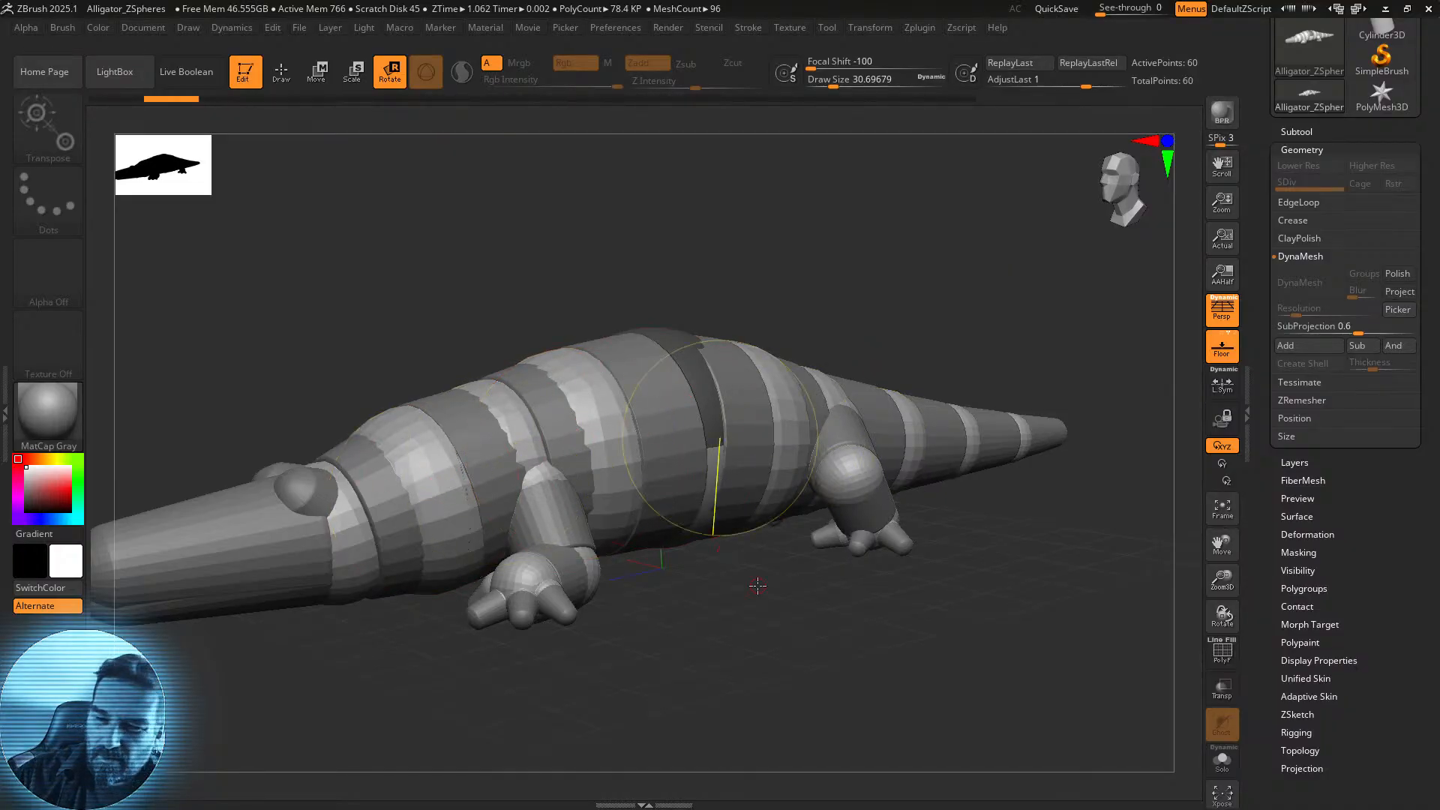
Rotate the front and rear spine segments to stand the alligator upright, with its tail extending backward near the ground.
drag(817, 619, 784, 534)
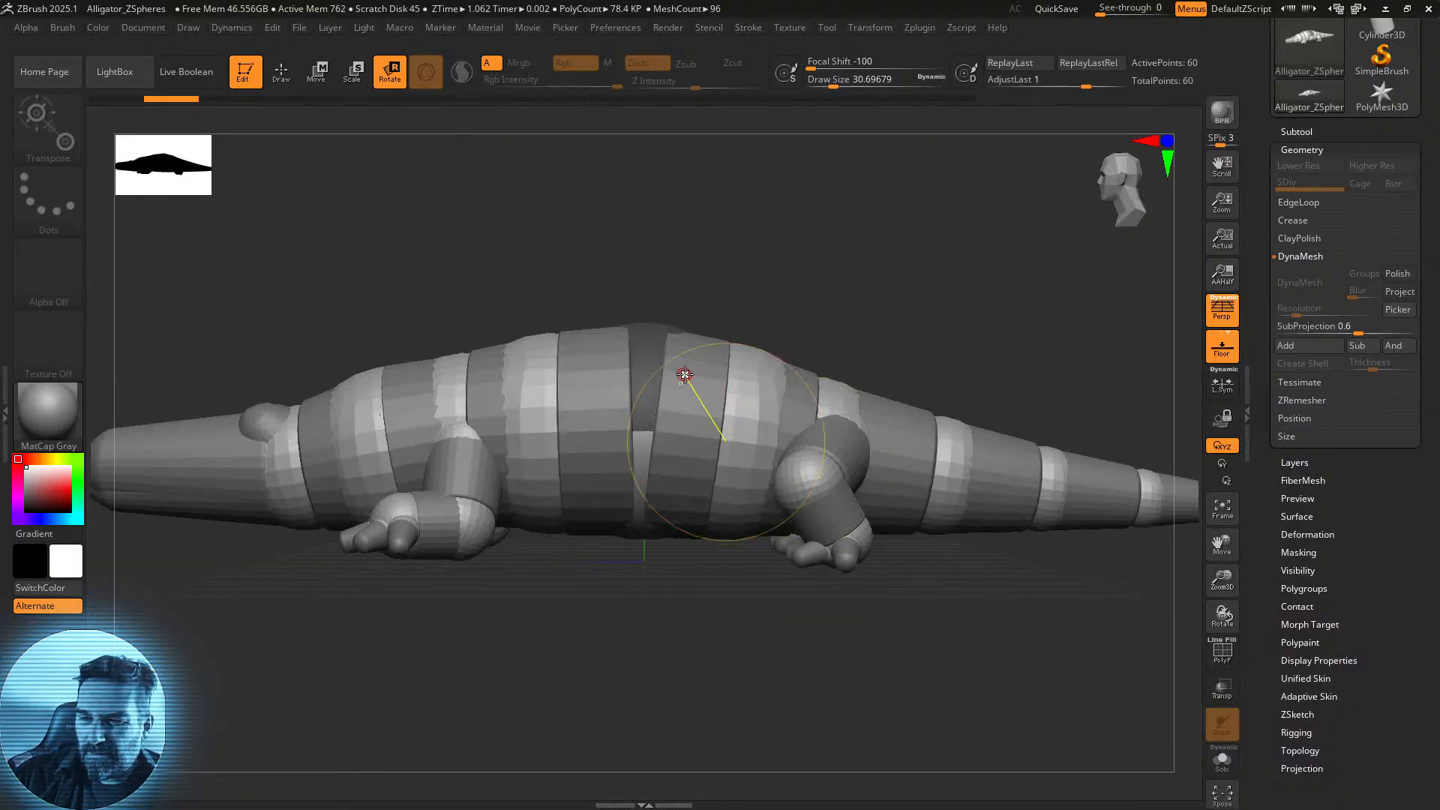
drag(720, 395, 730, 453)
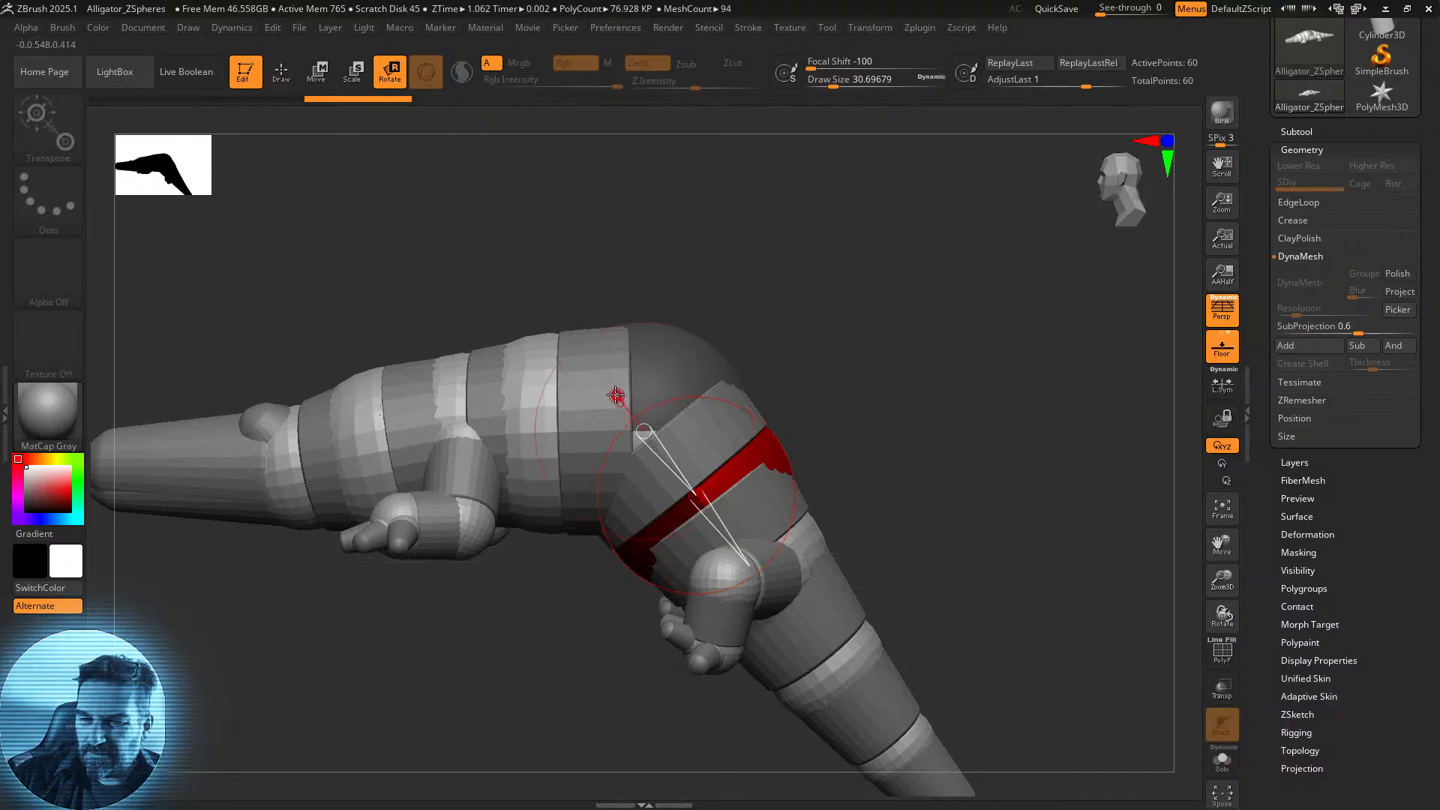
drag(555, 389, 585, 341)
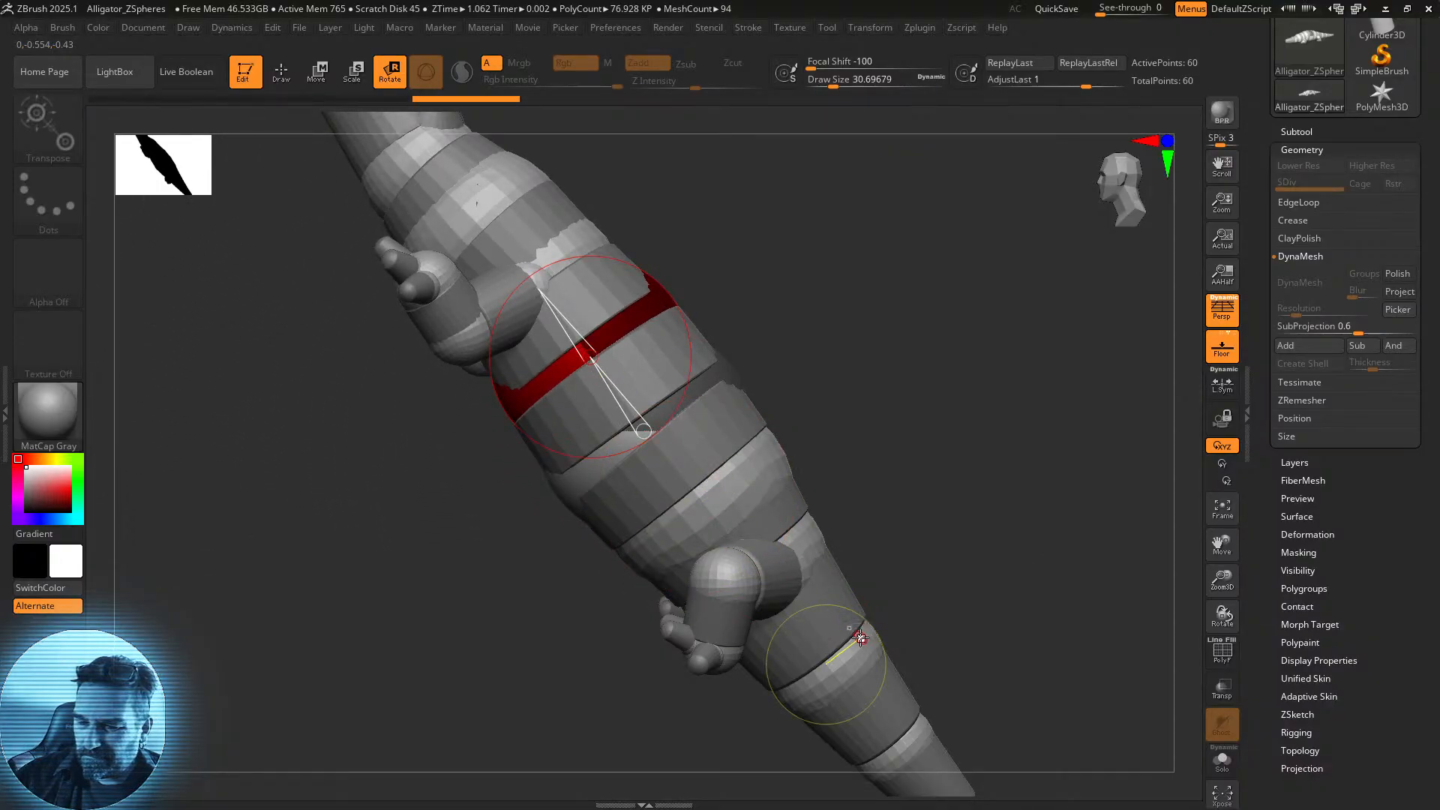
drag(835, 601, 872, 555)
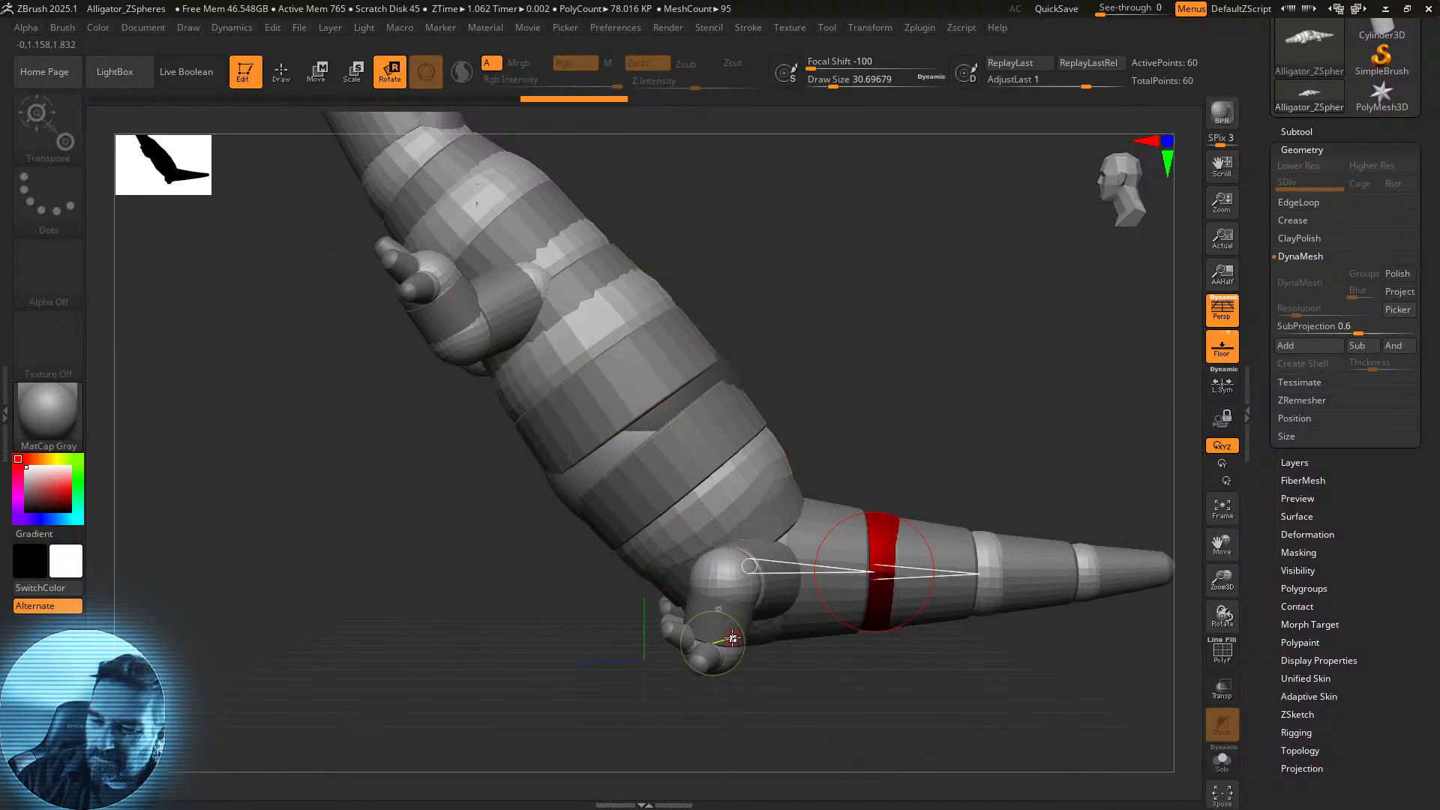
Rotate the hind legs down beneath the body and turn the feet to support the upright stance.
drag(729, 572, 841, 725)
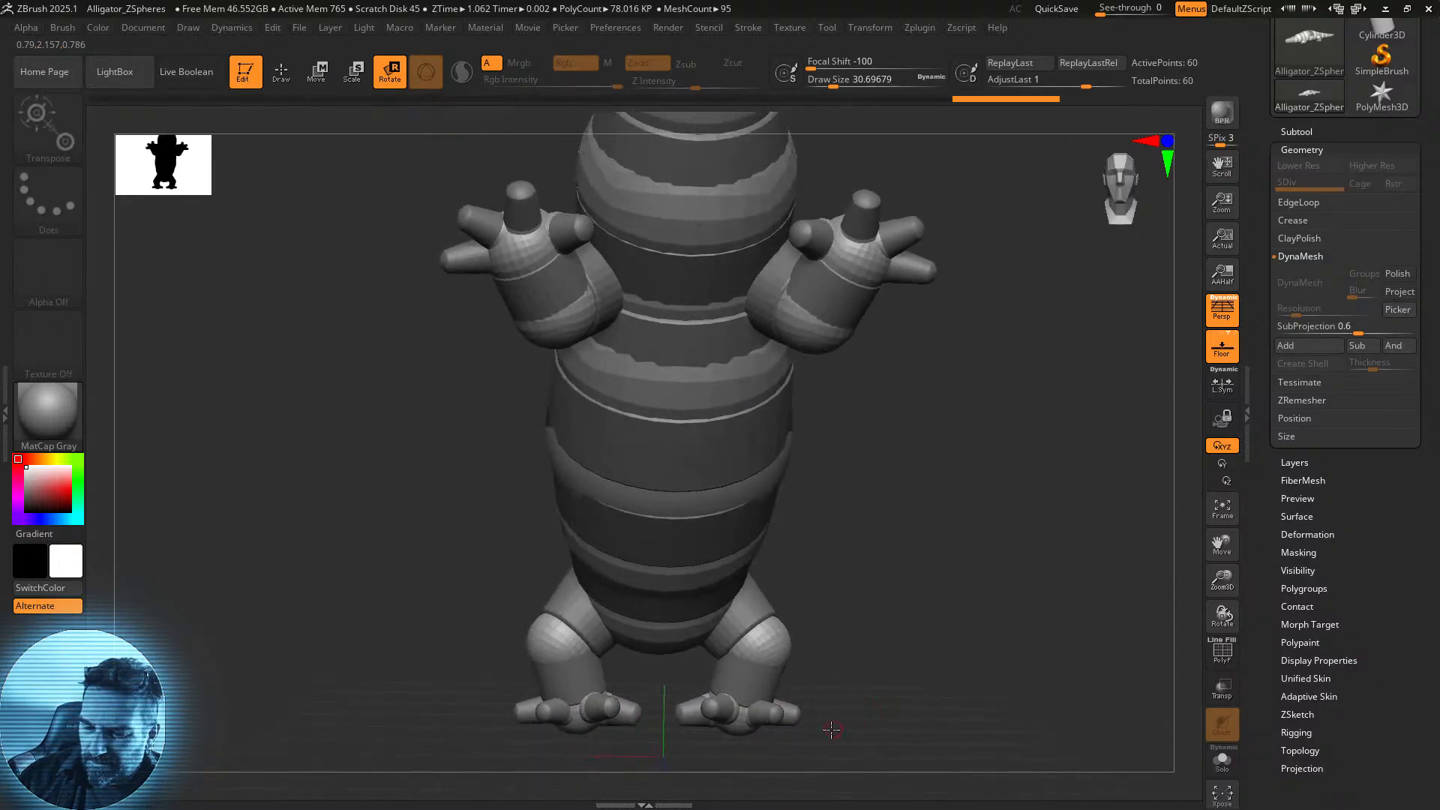
mouse_move(739, 729)
mouse_down()
mouse_move(772, 724)
mouse_move(760, 719)
mouse_up()
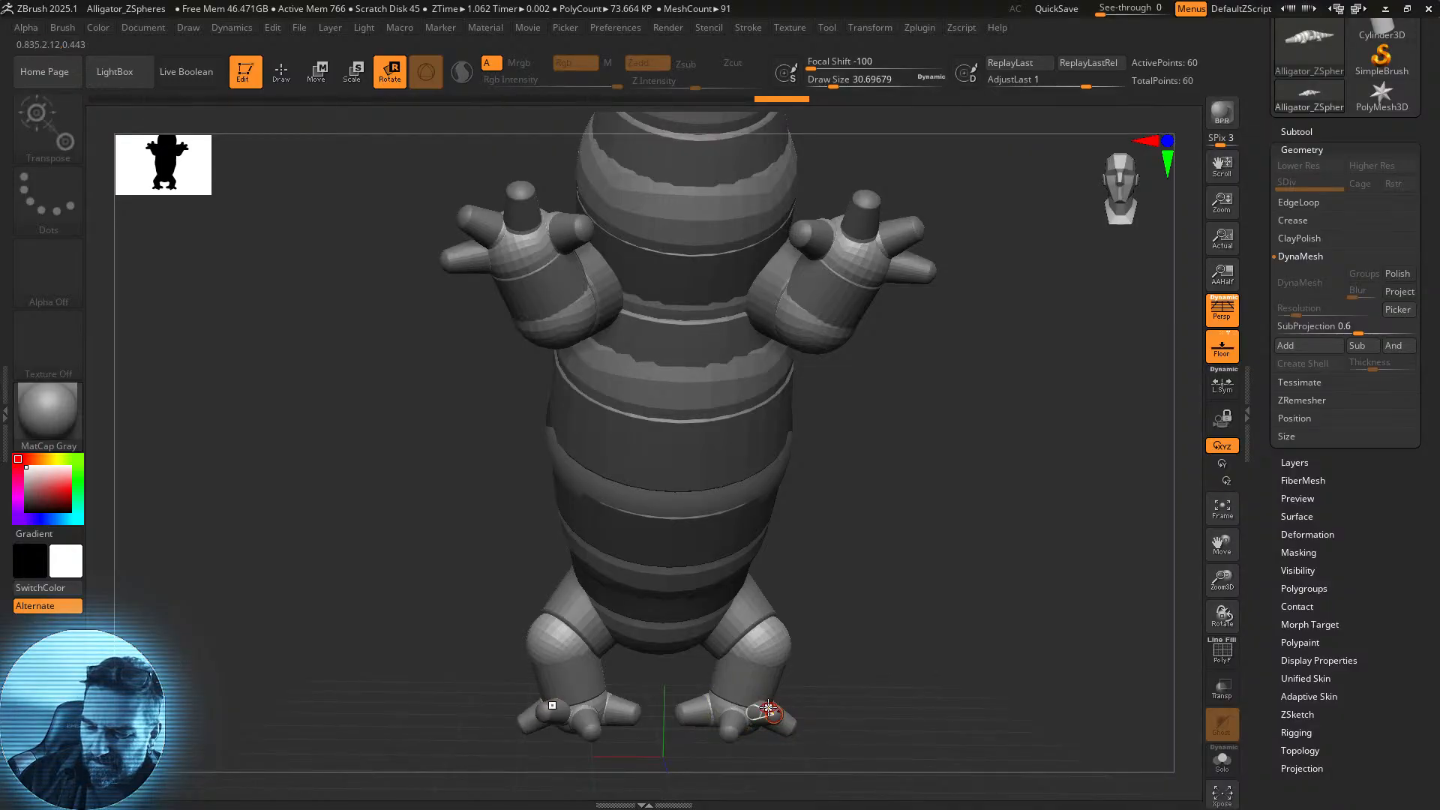
mouse_move(775, 729)
mouse_down()
mouse_move(768, 714)
mouse_move(829, 659)
mouse_move(754, 714)
mouse_move(925, 595)
mouse_move(819, 572)
mouse_up()
Rotate the lower torso toward vertical and adjust the hind legs at the hips and knees.
drag(737, 460, 700, 484)
alt+drag(873, 575, 841, 492)
drag(752, 564, 800, 545)
drag(634, 585, 674, 595)
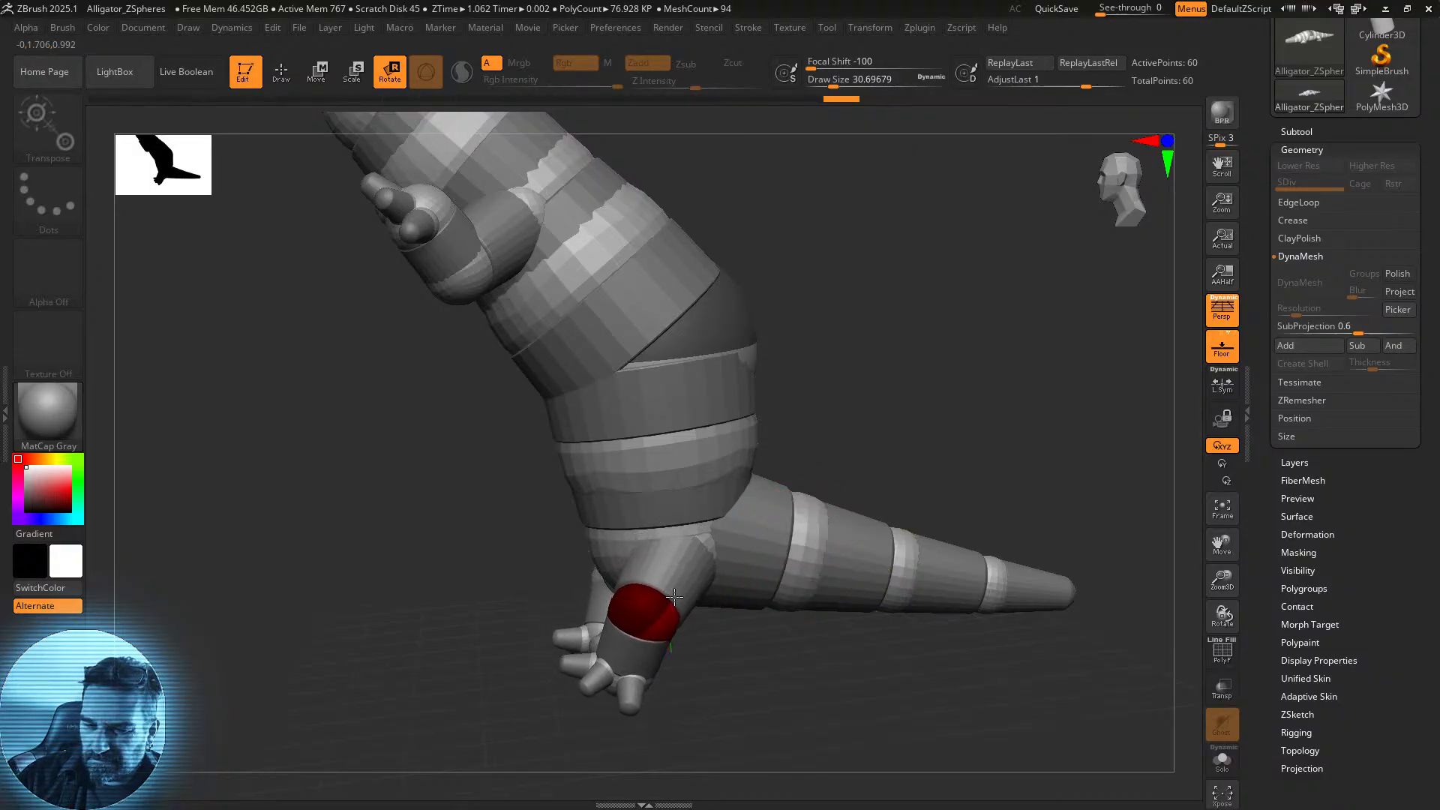
drag(874, 456, 871, 444)
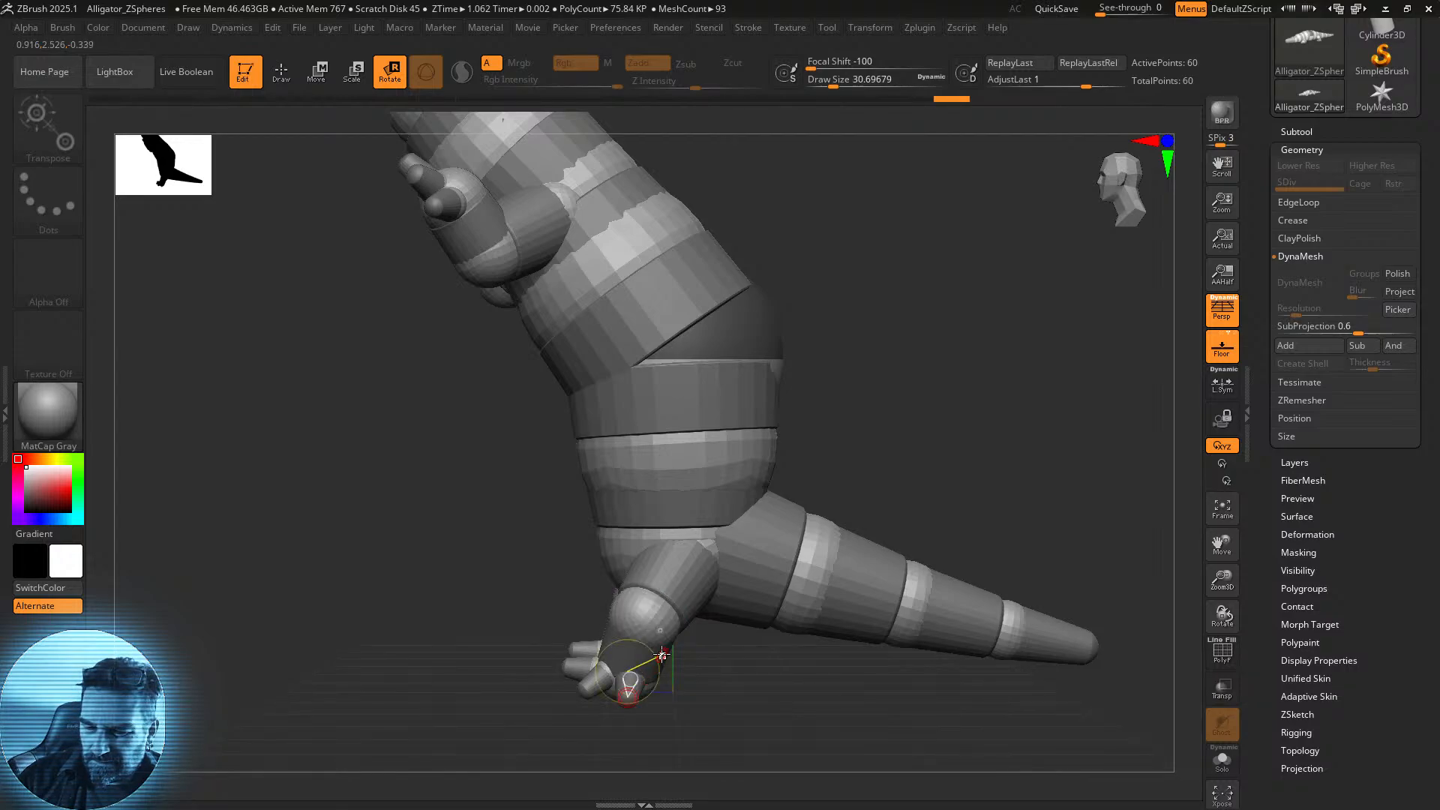
Rotate the lower hind legs and feet so the toes point forward and down.
mouse_move(653, 628)
mouse_down()
mouse_move(647, 696)
mouse_move(604, 758)
mouse_move(804, 710)
mouse_move(711, 674)
mouse_move(651, 679)
mouse_move(693, 710)
mouse_move(658, 702)
mouse_move(674, 697)
mouse_up()
mouse_move(739, 606)
mouse_down()
mouse_move(764, 637)
mouse_move(751, 668)
mouse_move(696, 670)
mouse_up()
click(674, 679)
Rotate the tail segments into a curve that runs backward and turns up at the tip.
drag(830, 580, 917, 526)
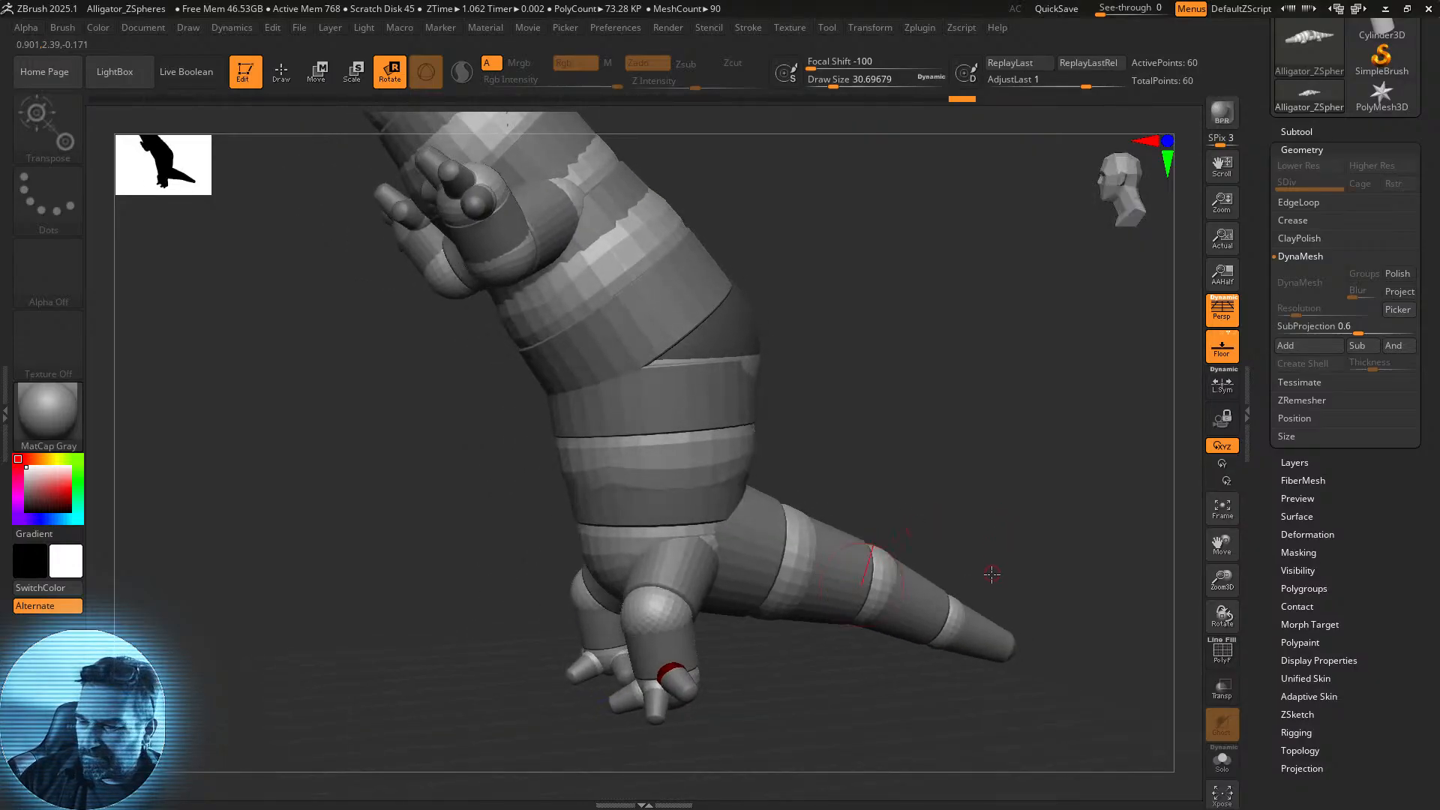
drag(986, 587, 956, 610)
mouse_move(950, 488)
mouse_down()
mouse_move(932, 419)
mouse_move(962, 428)
mouse_up()
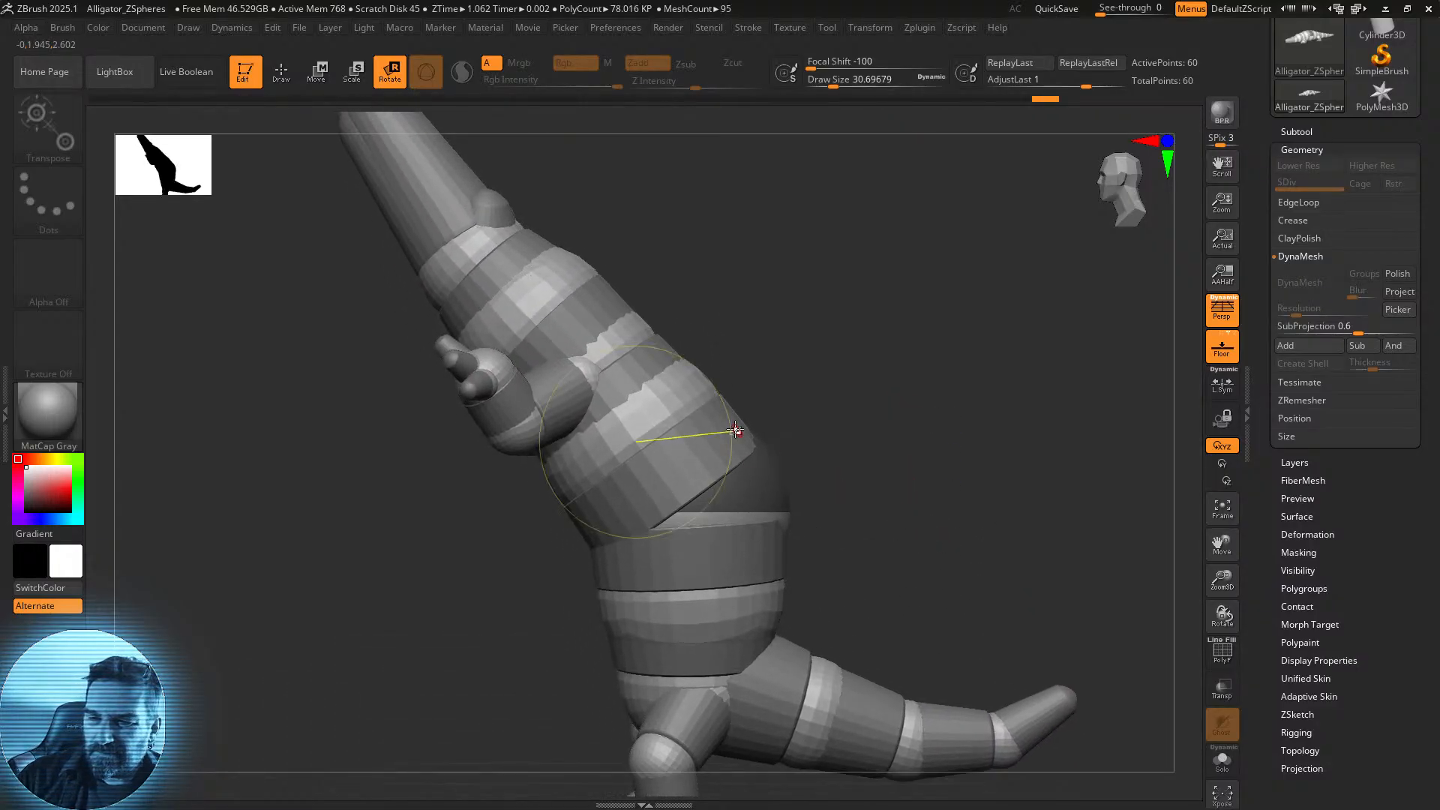
Bend the upper torso forward so the back hunches and the snout points ahead.
drag(660, 380, 609, 344)
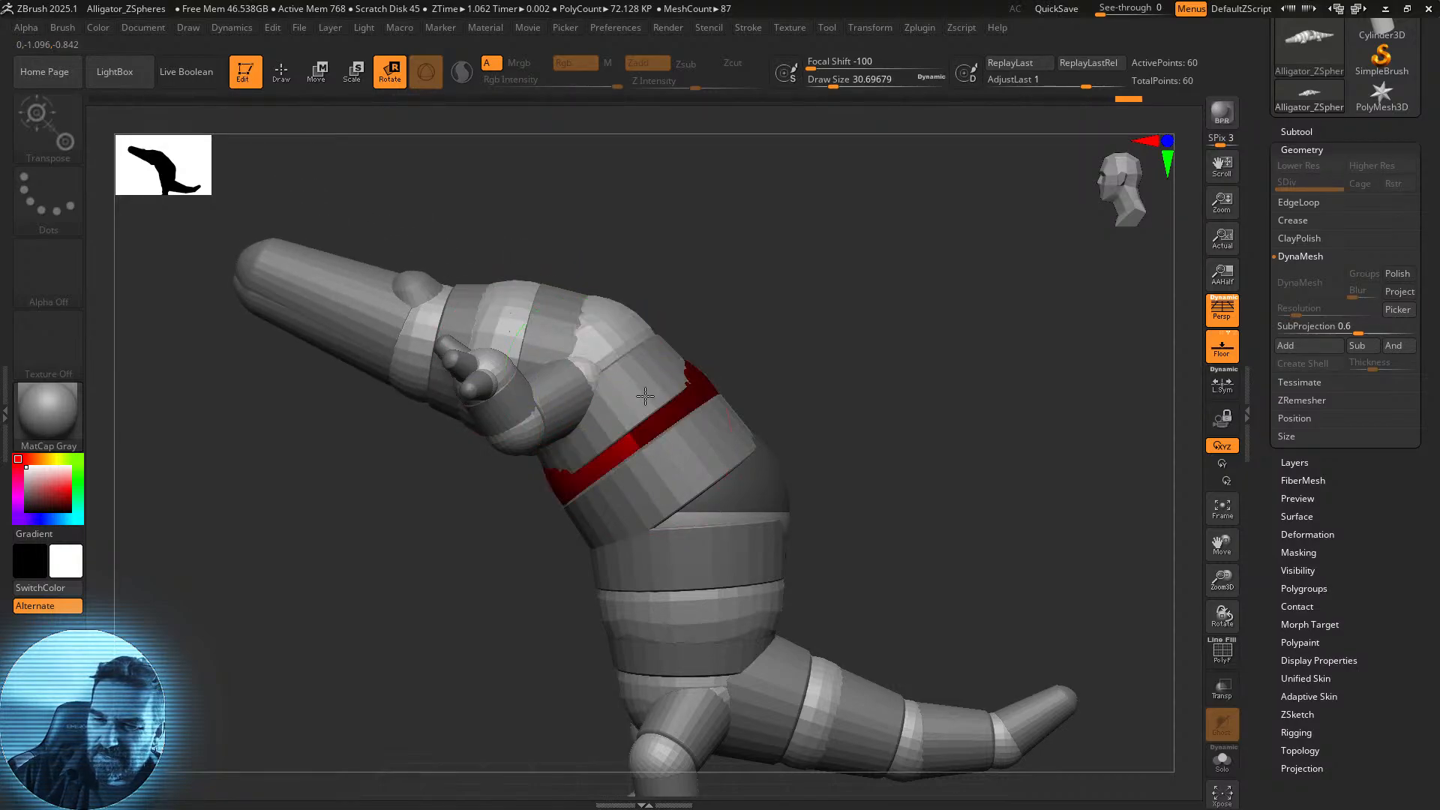
drag(642, 393, 662, 446)
drag(745, 387, 813, 397)
Rotate the neck segments to tilt the alligator's head and snout downward.
click(466, 482)
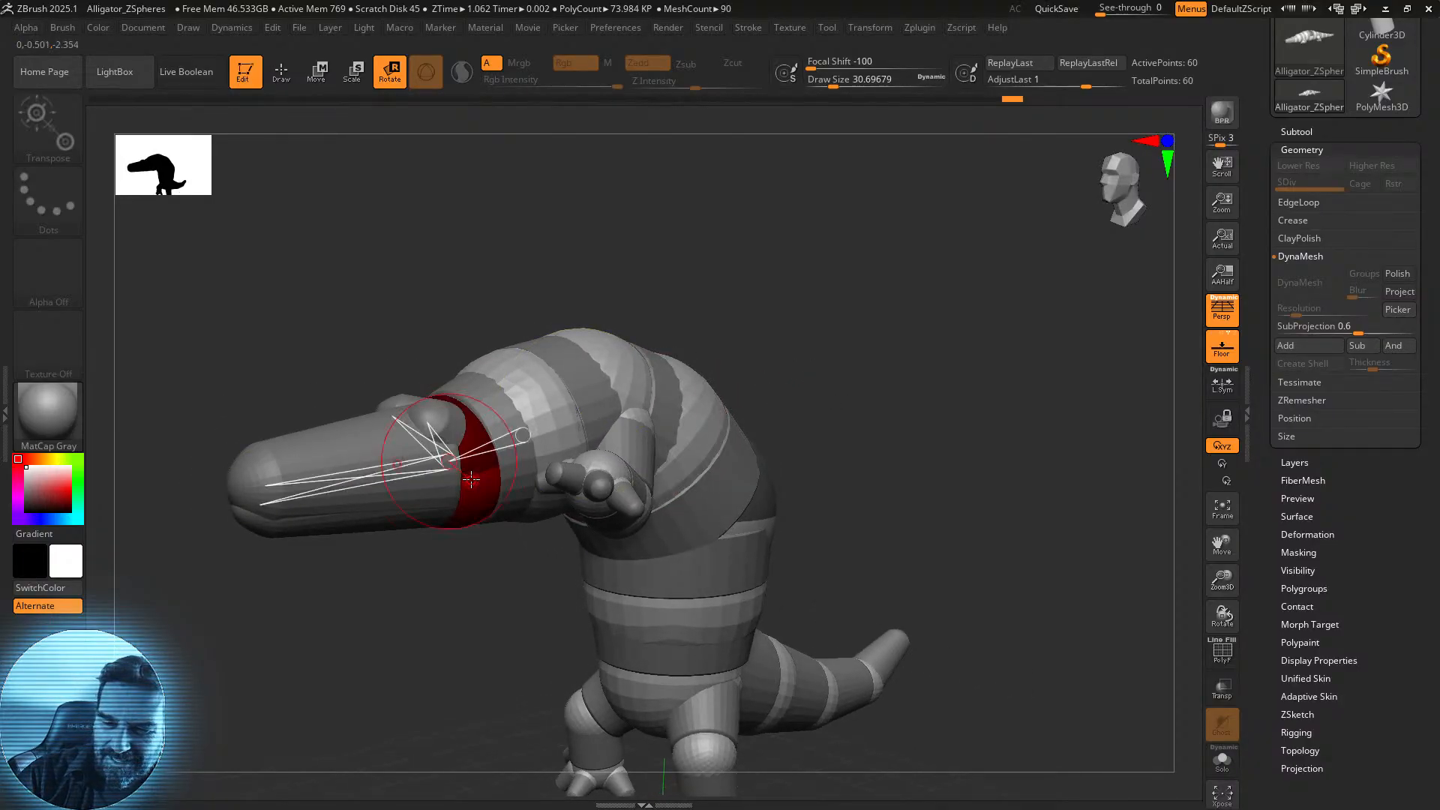
click(460, 470)
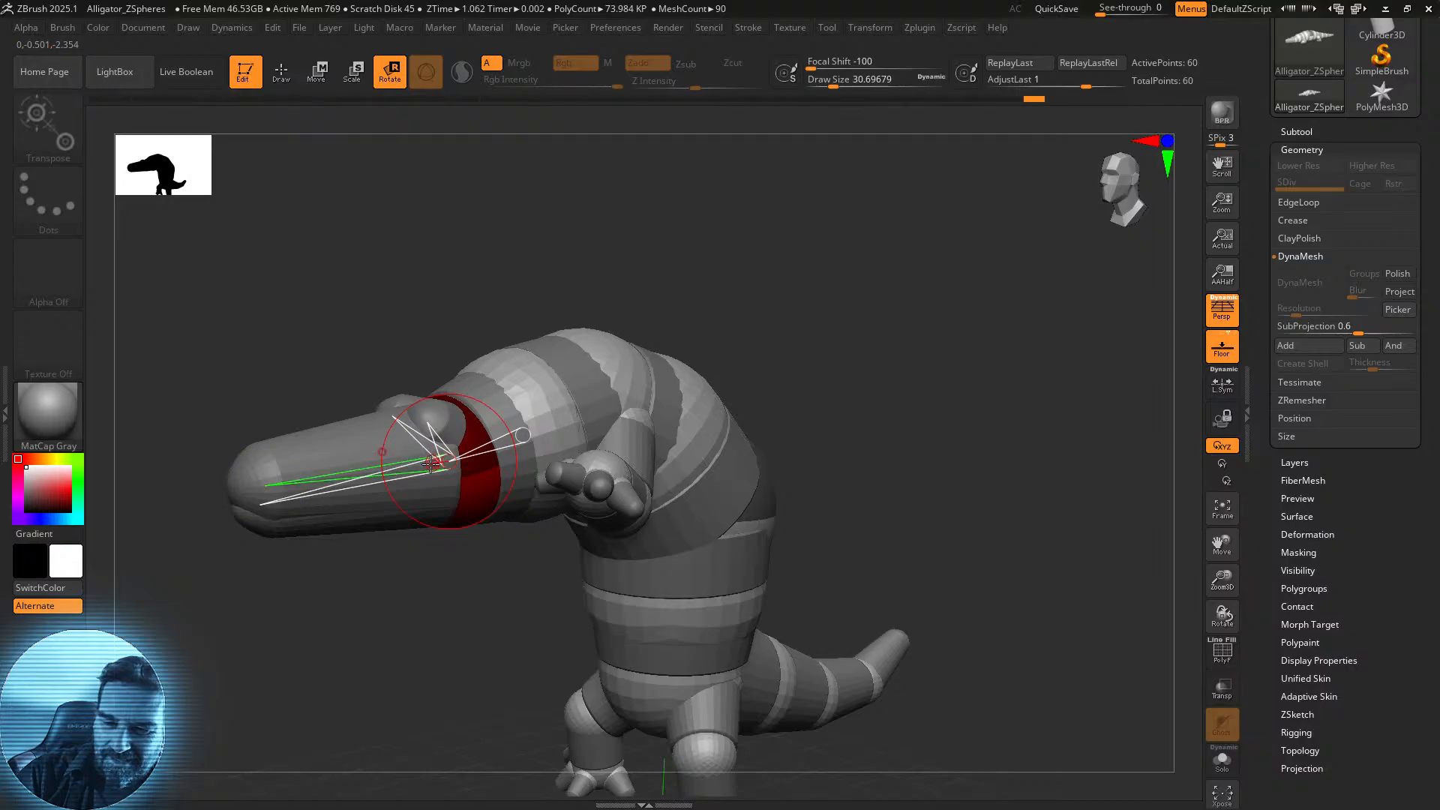
click(543, 414)
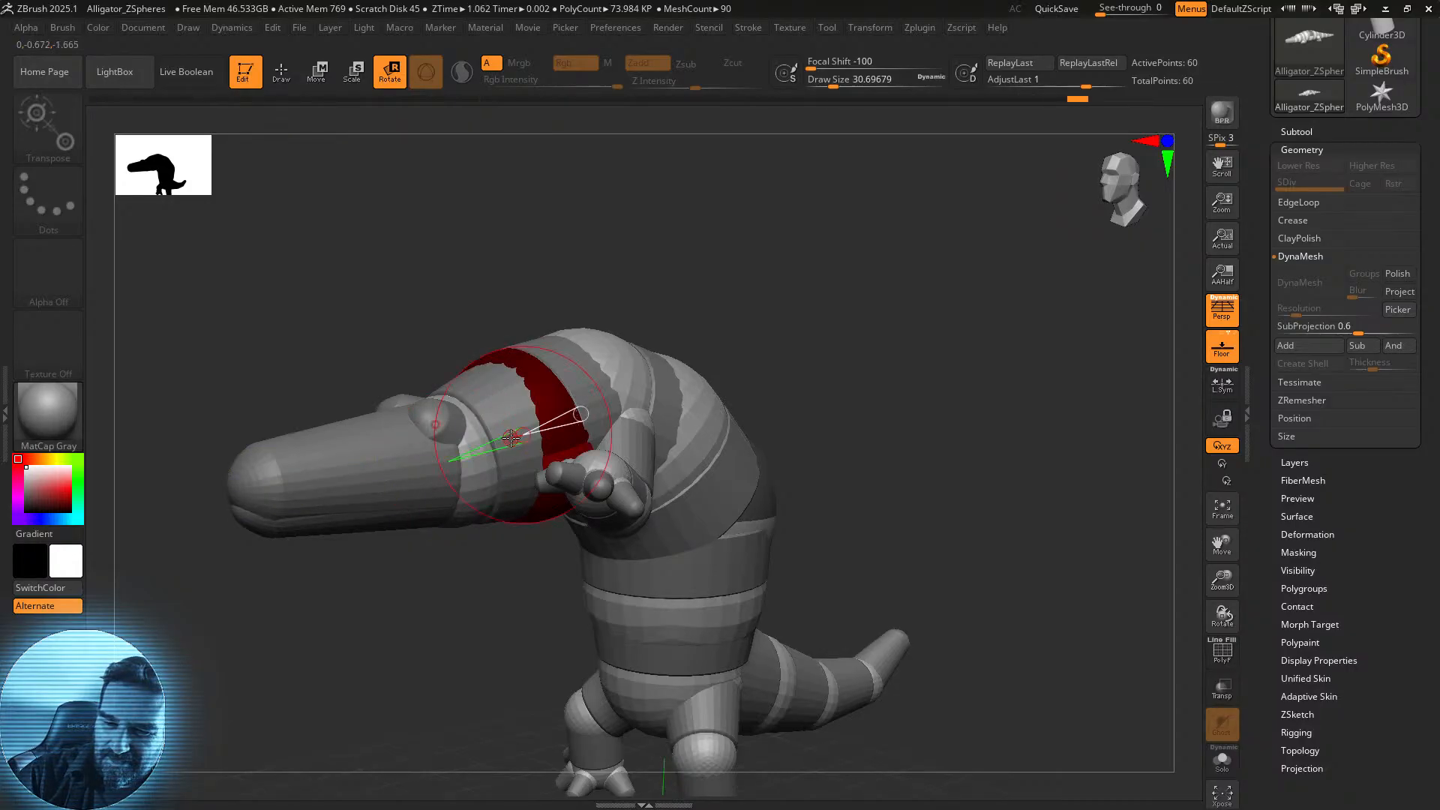
drag(502, 411, 519, 410)
drag(771, 321, 809, 301)
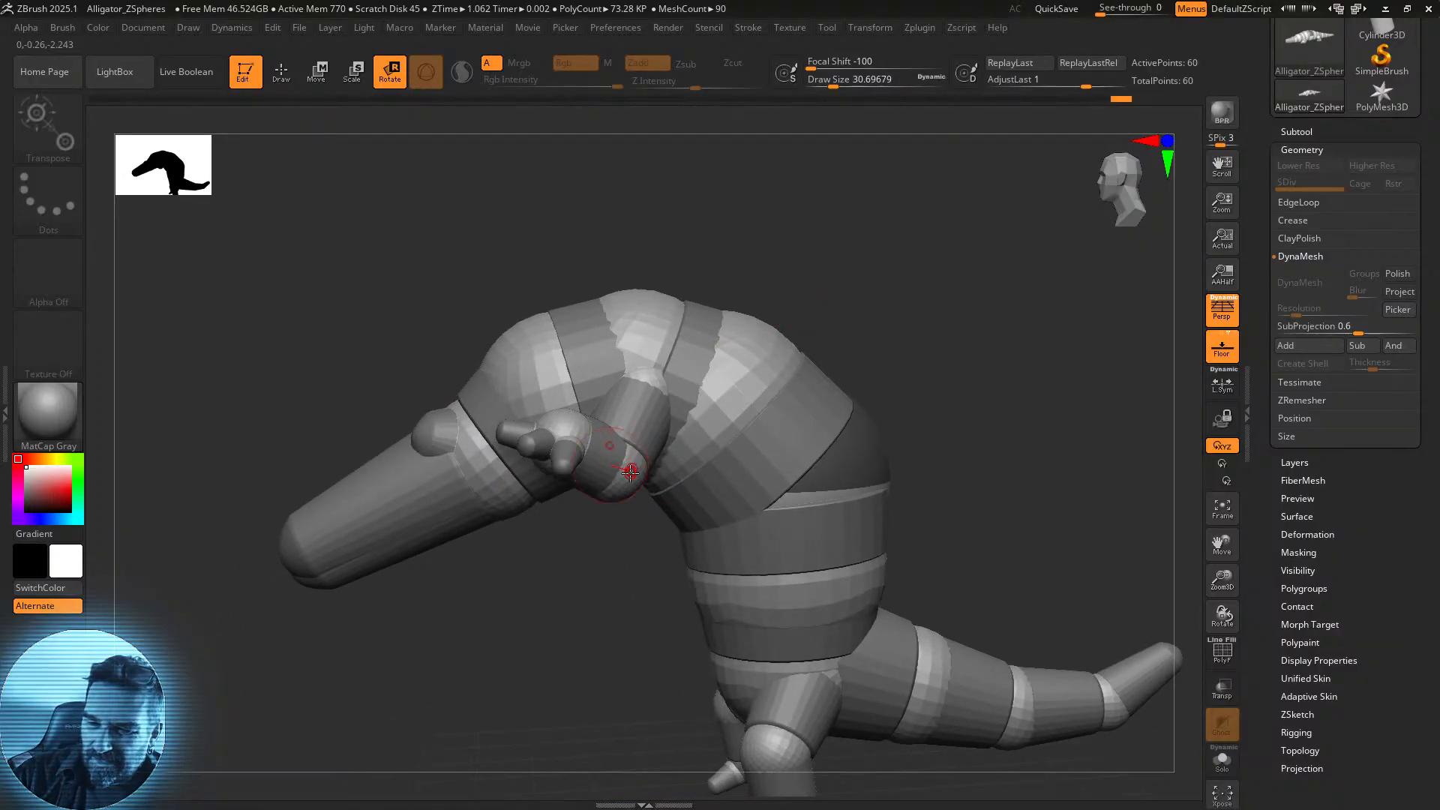
Rotate the upper arms down and back beside the torso, and angle the forearms at the elbows.
drag(644, 393, 703, 495)
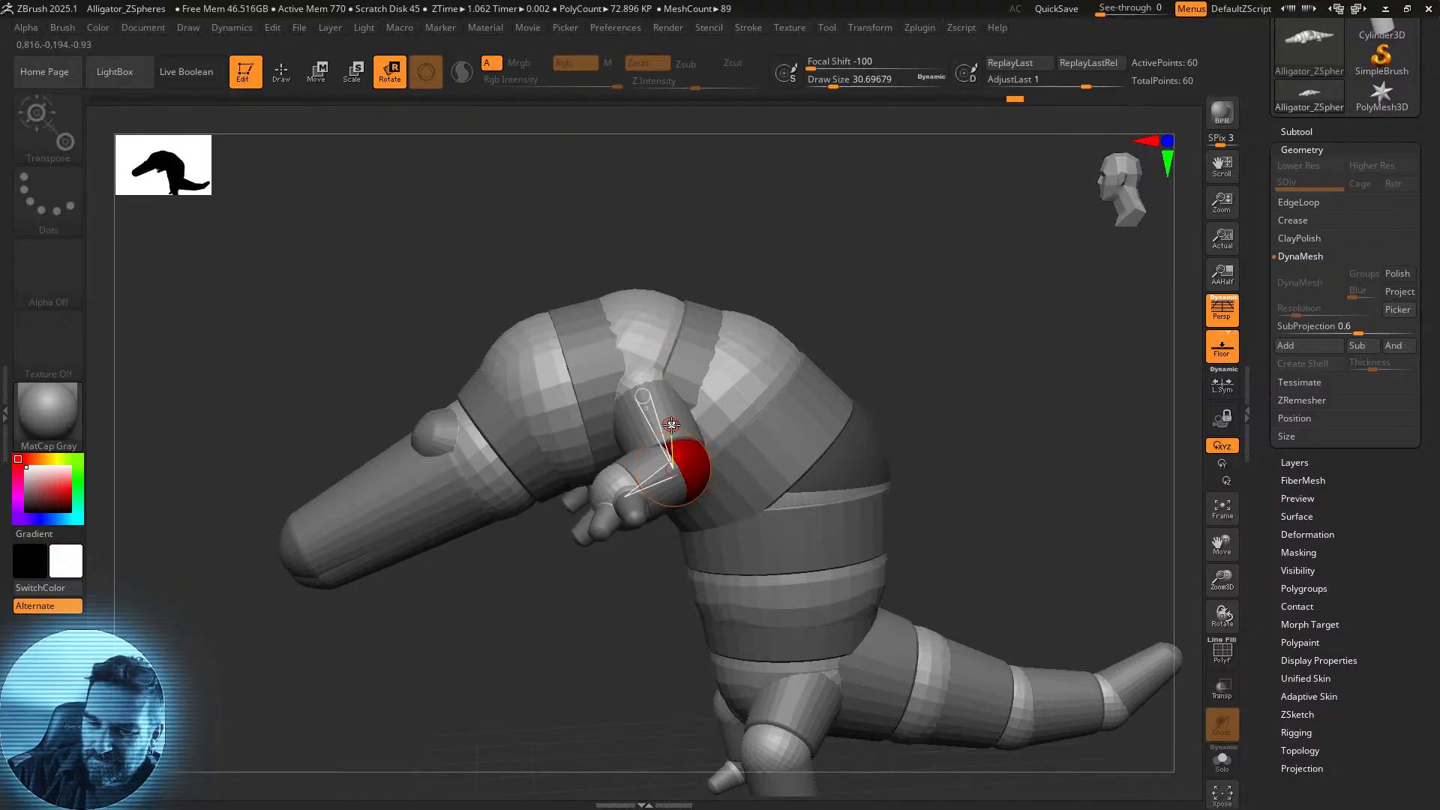
drag(920, 306, 854, 364)
drag(701, 448, 723, 413)
drag(830, 356, 681, 459)
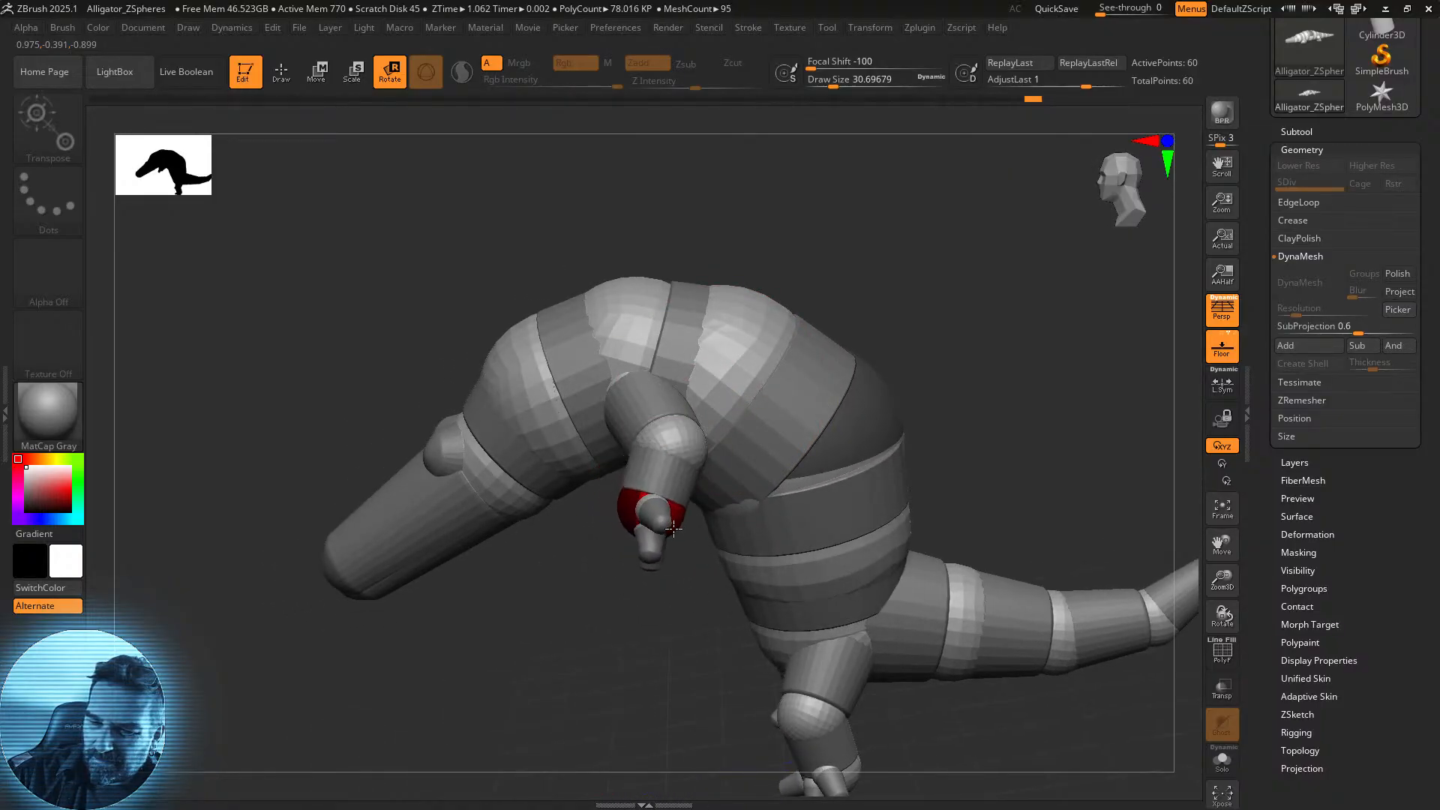
Rotate the forearms and hands so the fingers hang forward below the chest.
drag(669, 552, 651, 503)
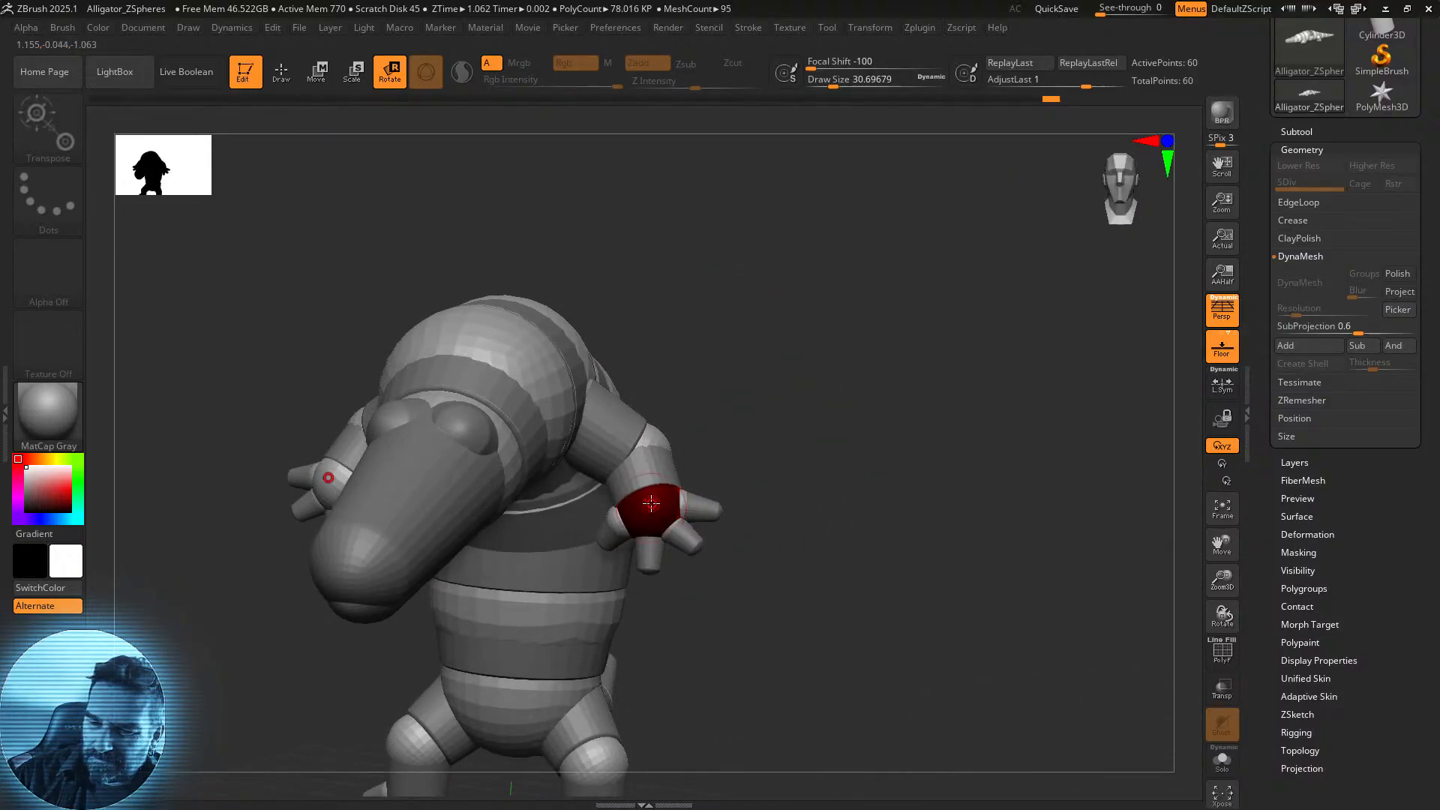
drag(809, 489, 678, 482)
drag(808, 555, 925, 556)
drag(1001, 448, 987, 437)
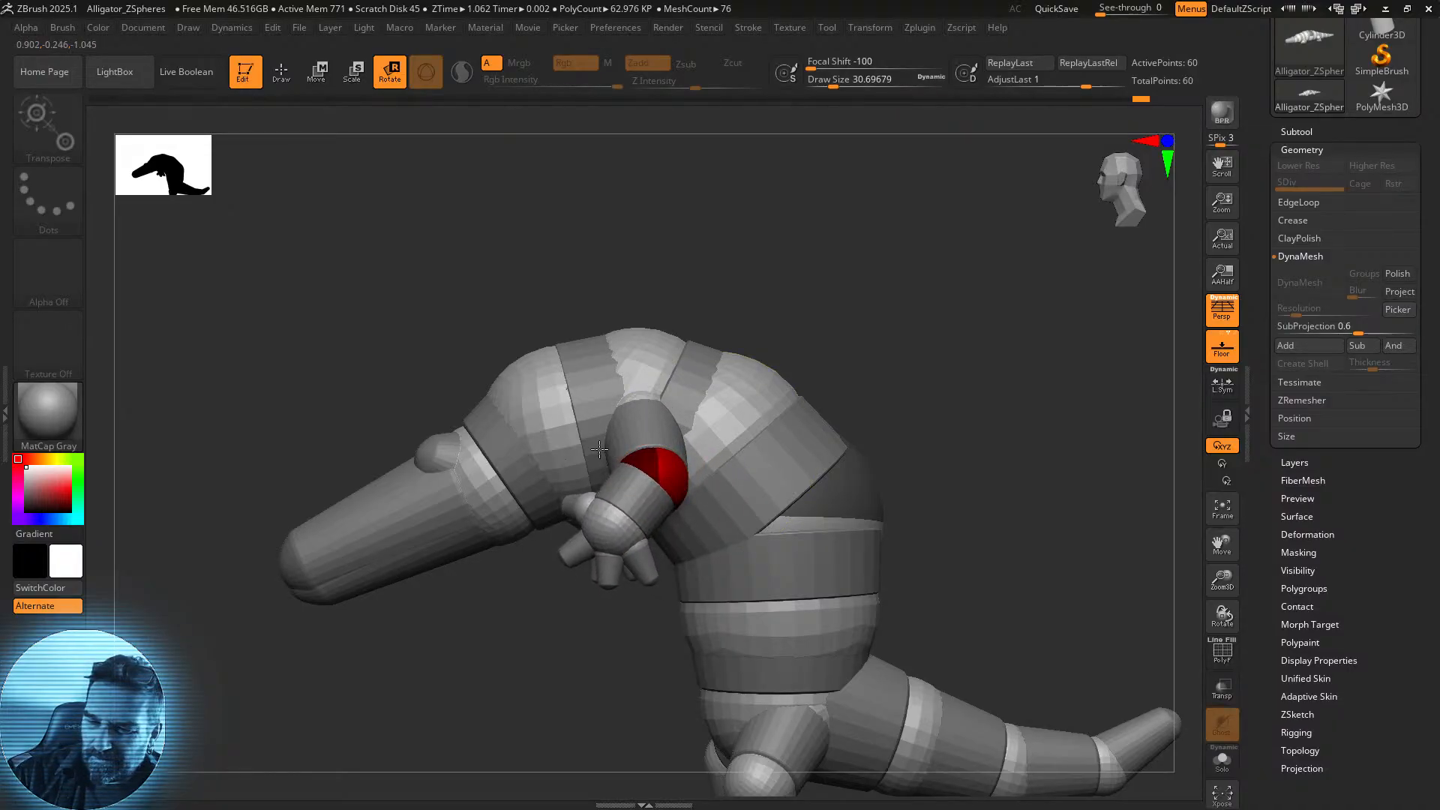
Rotate the individual fingers of the mirrored hands to spread them into a natural pose.
shift+drag(858, 331, 831, 379)
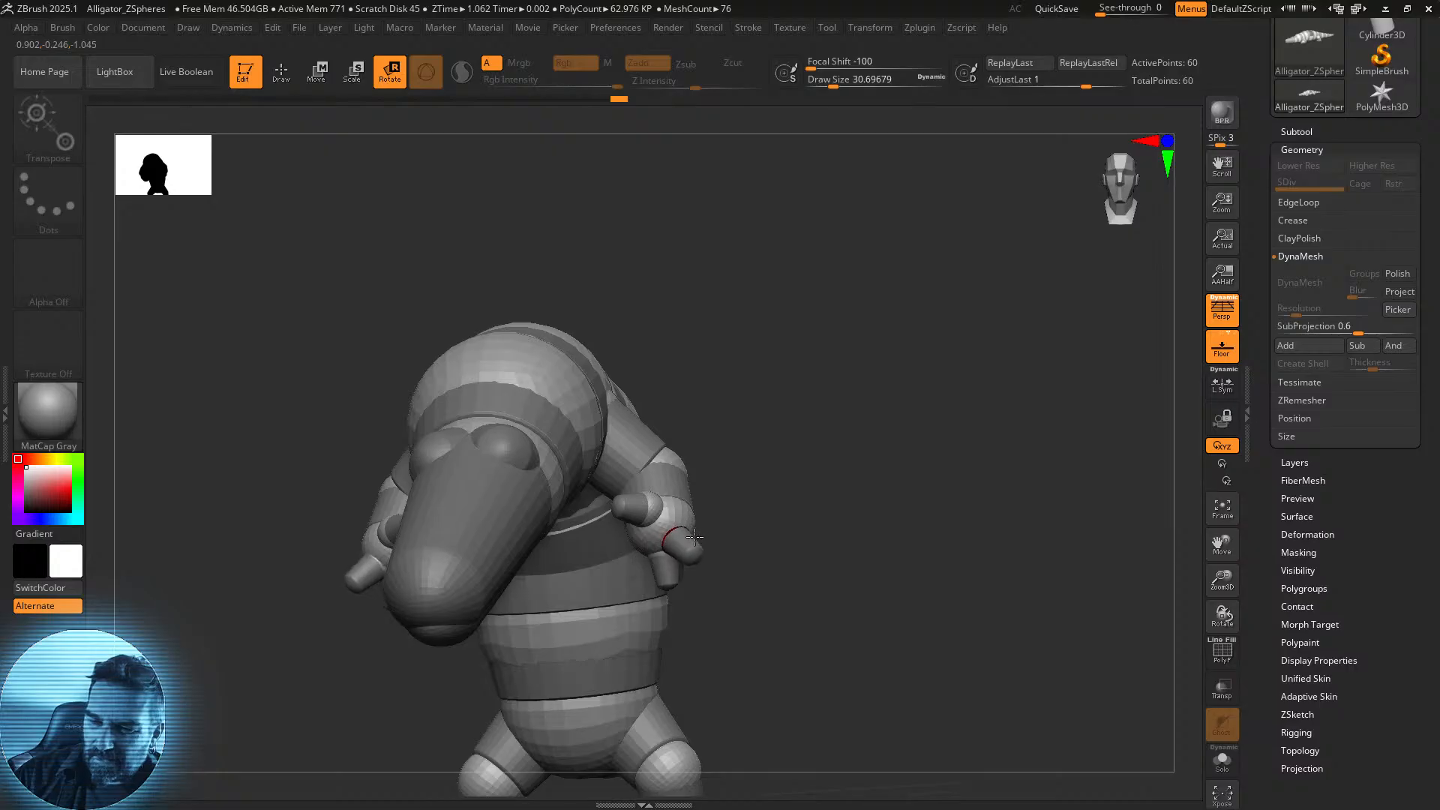
alt+click(688, 539)
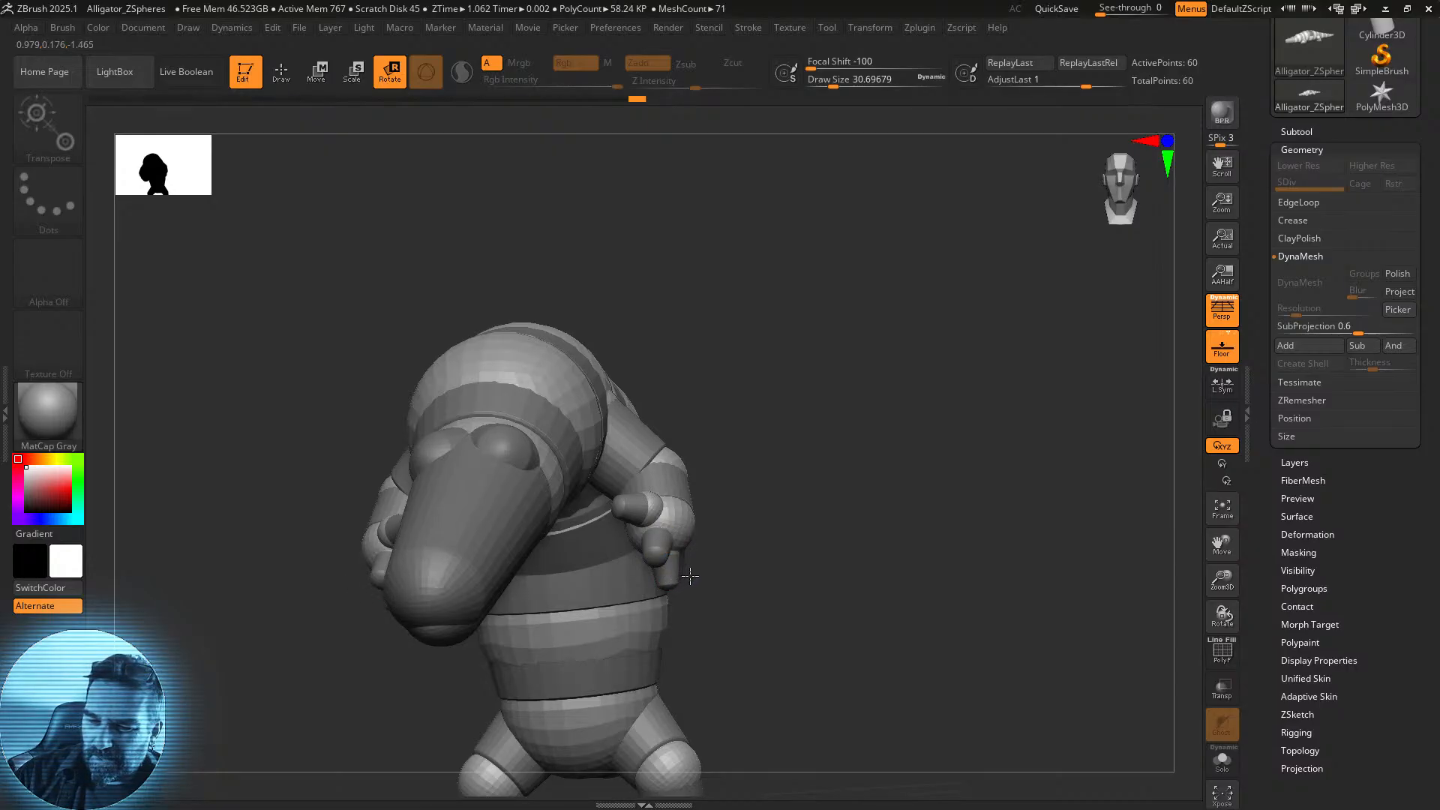
drag(686, 559, 698, 546)
drag(796, 486, 748, 491)
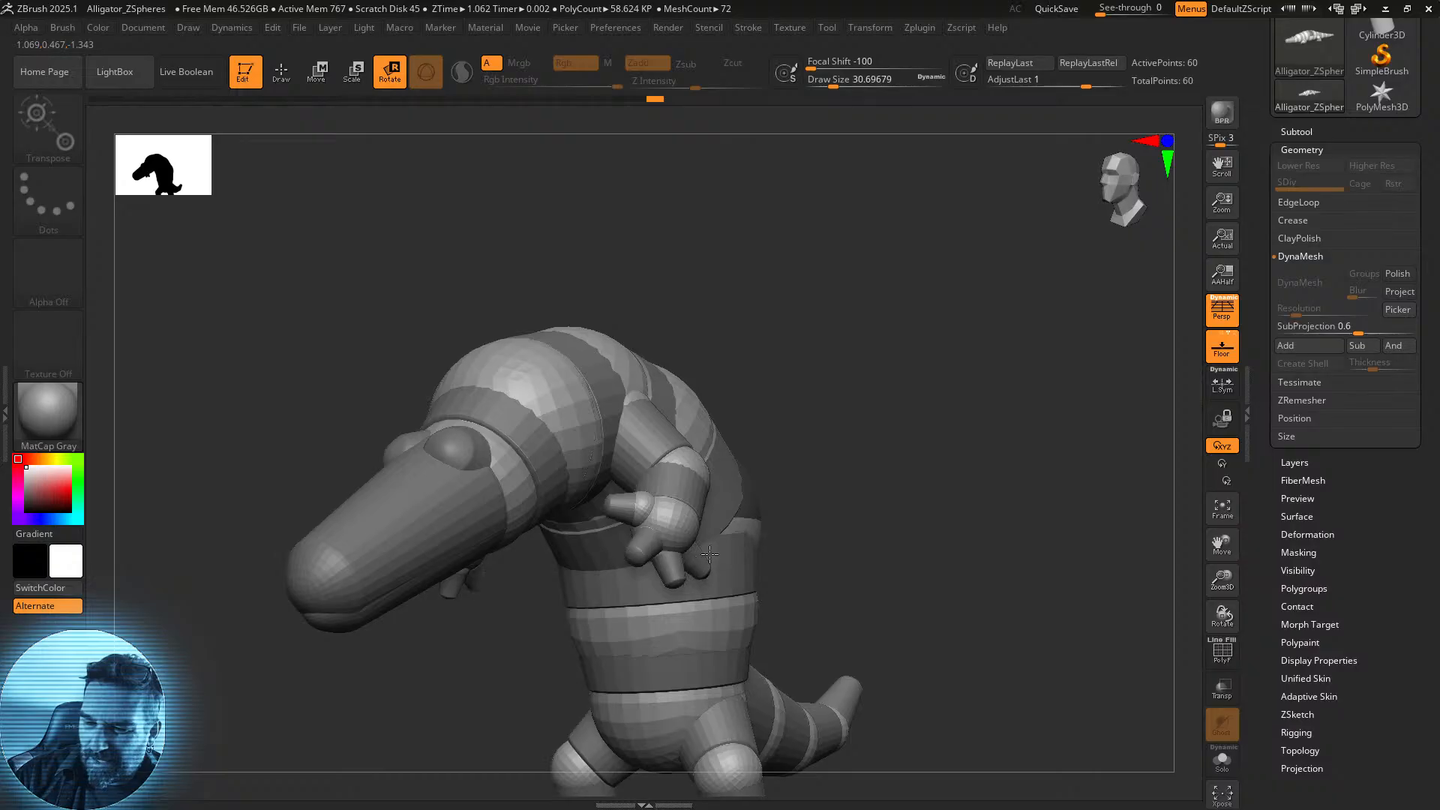
Refine the tail's curve by rotating its segments, and rotate the hind feet and an outer toe.
drag(1005, 479, 979, 371)
drag(828, 731, 789, 698)
drag(899, 604, 833, 603)
drag(930, 666, 944, 645)
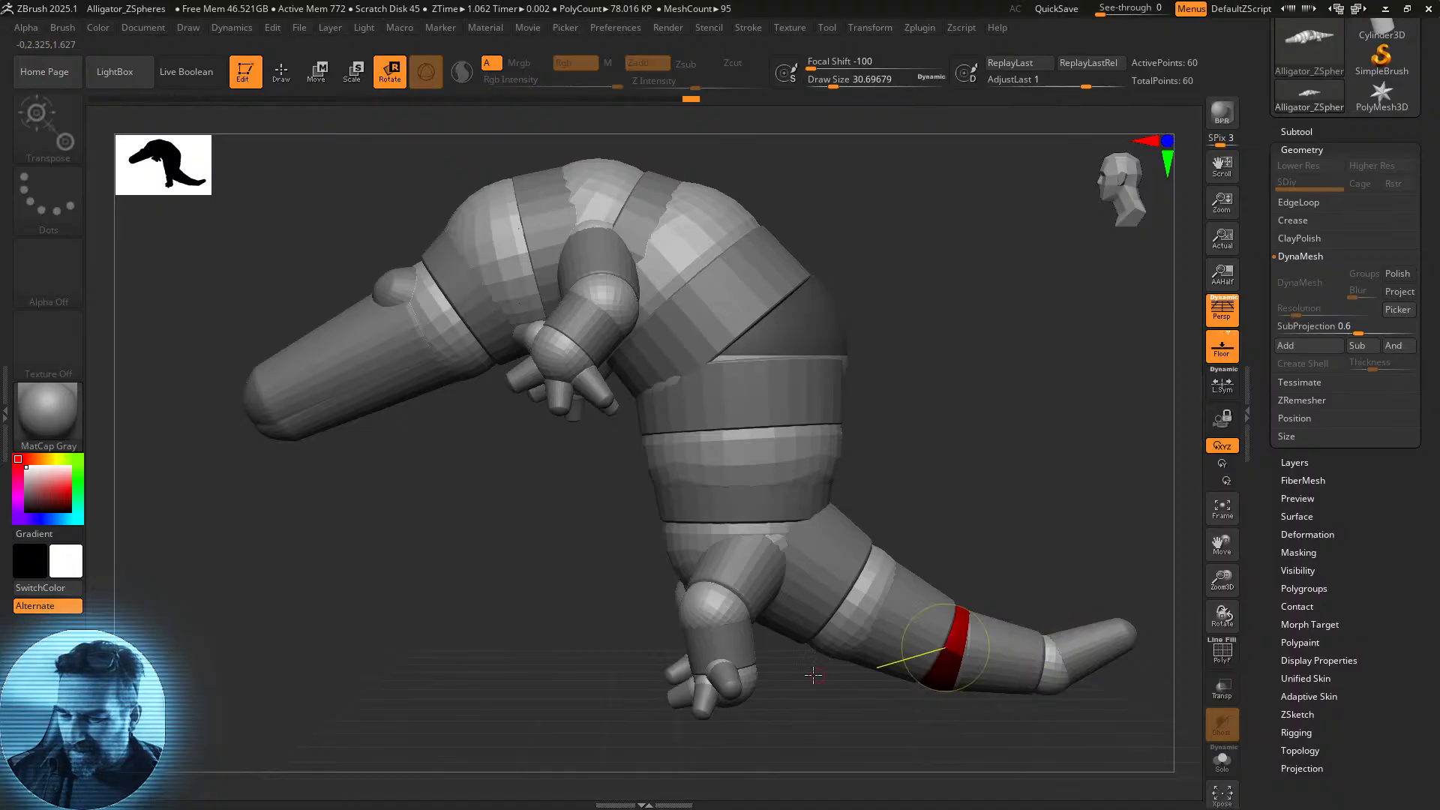
mouse_move(736, 677)
mouse_down()
mouse_move(762, 692)
mouse_move(721, 660)
mouse_up()
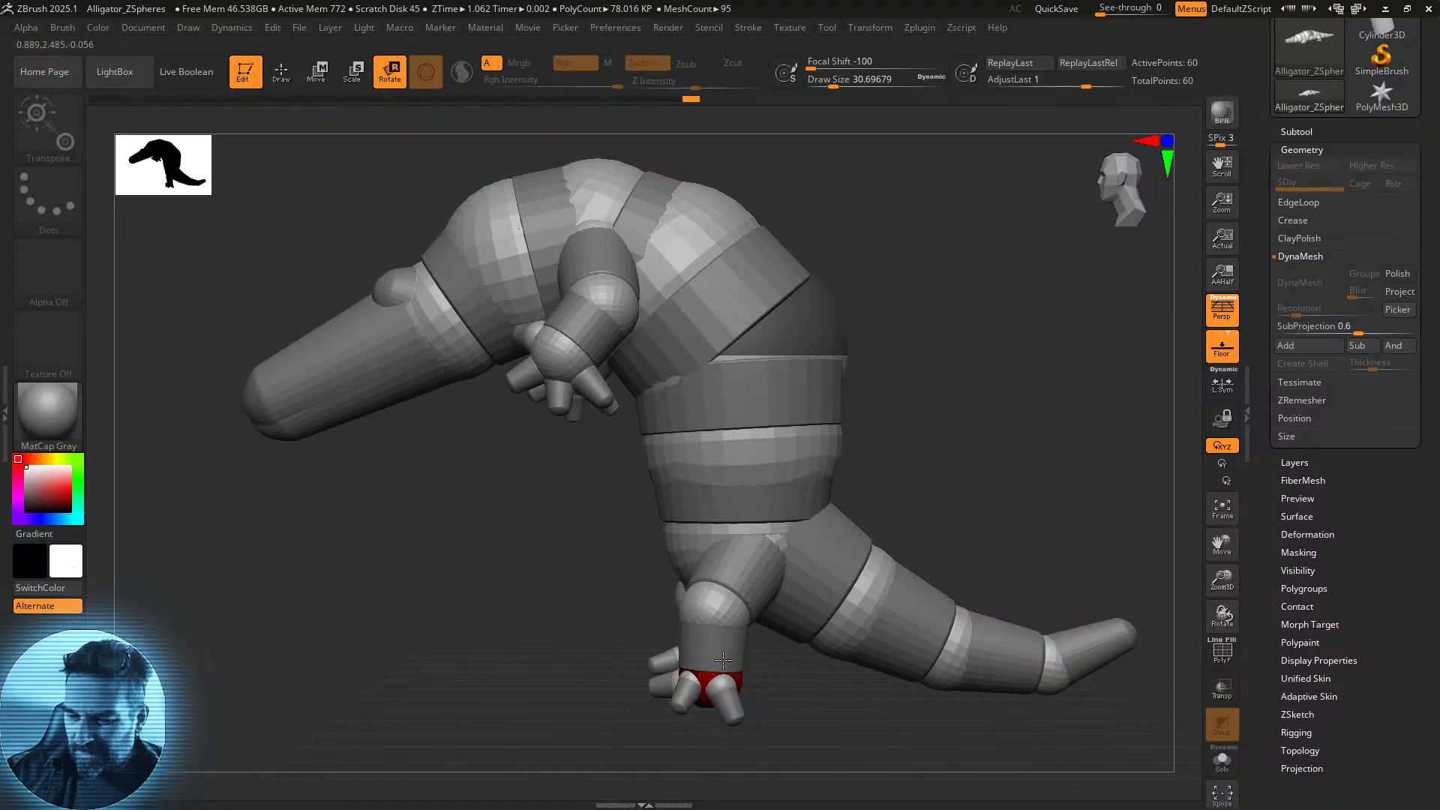
drag(734, 708, 737, 695)
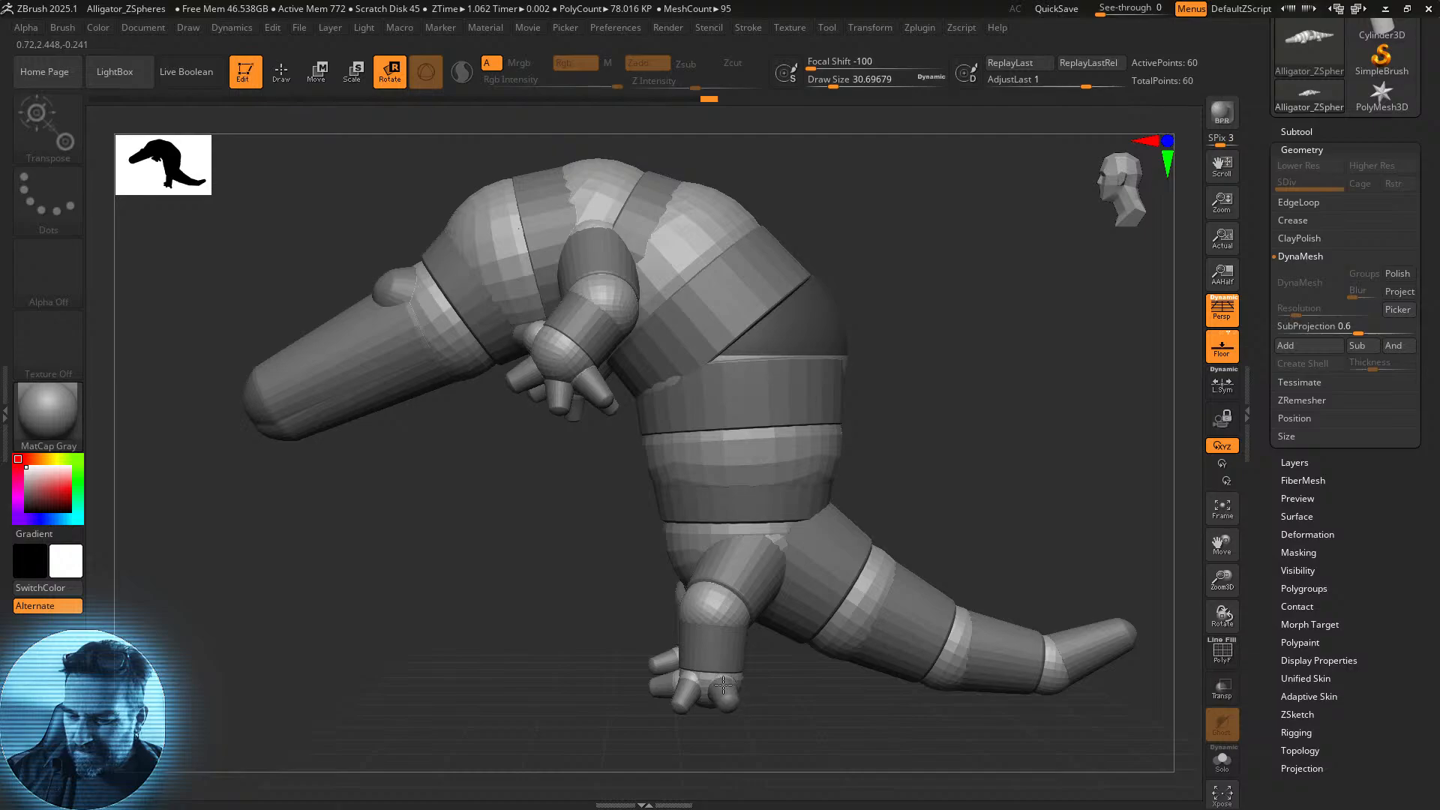
Rotate the lower jaw downward away from the snout to open the creature's mouth.
mouse_move(801, 692)
mouse_down()
mouse_move(883, 700)
mouse_move(816, 706)
mouse_up()
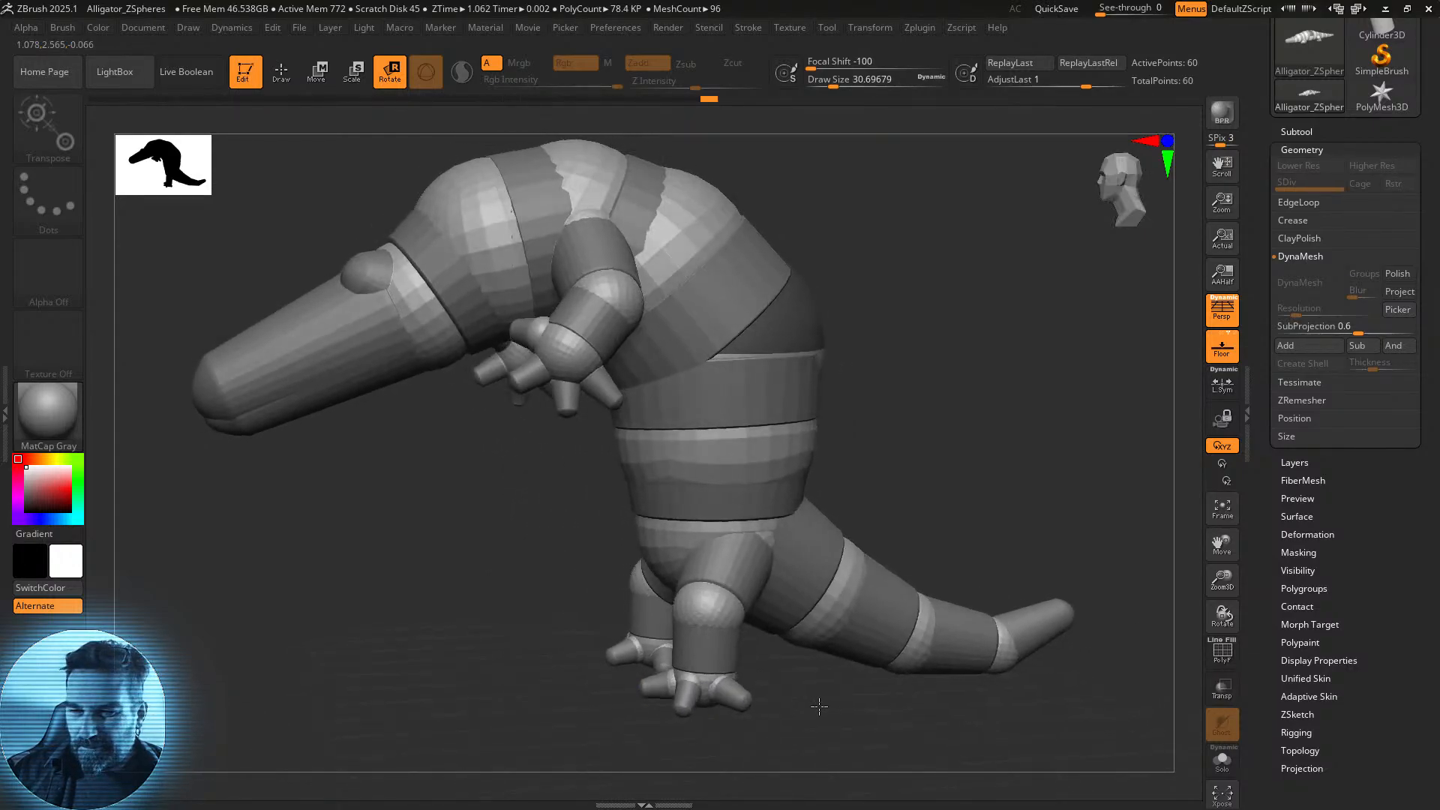
drag(591, 562, 673, 588)
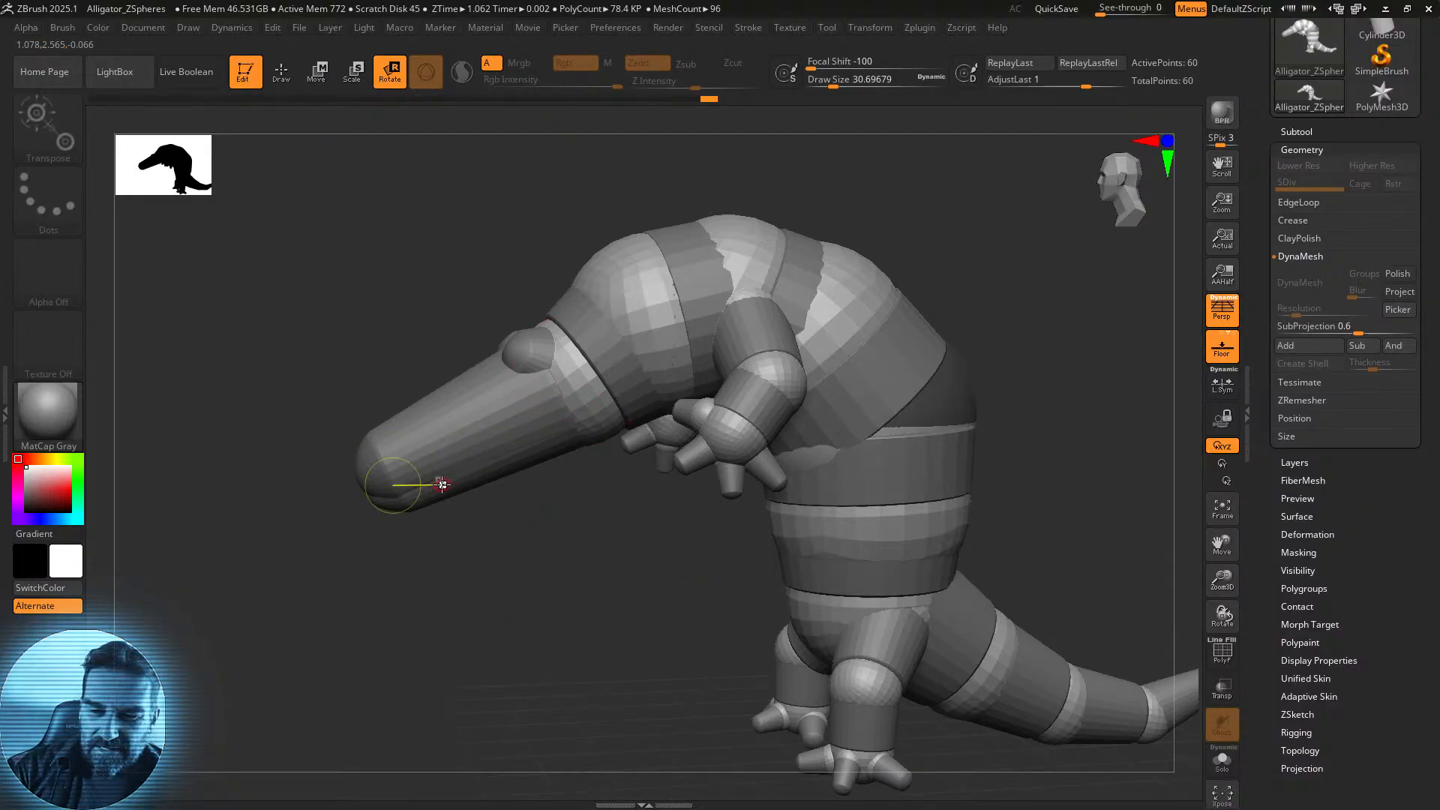
drag(584, 390, 480, 514)
mouse_move(478, 577)
mouse_down()
mouse_move(464, 579)
mouse_move(477, 605)
mouse_move(459, 618)
mouse_move(585, 639)
mouse_move(489, 664)
mouse_up()
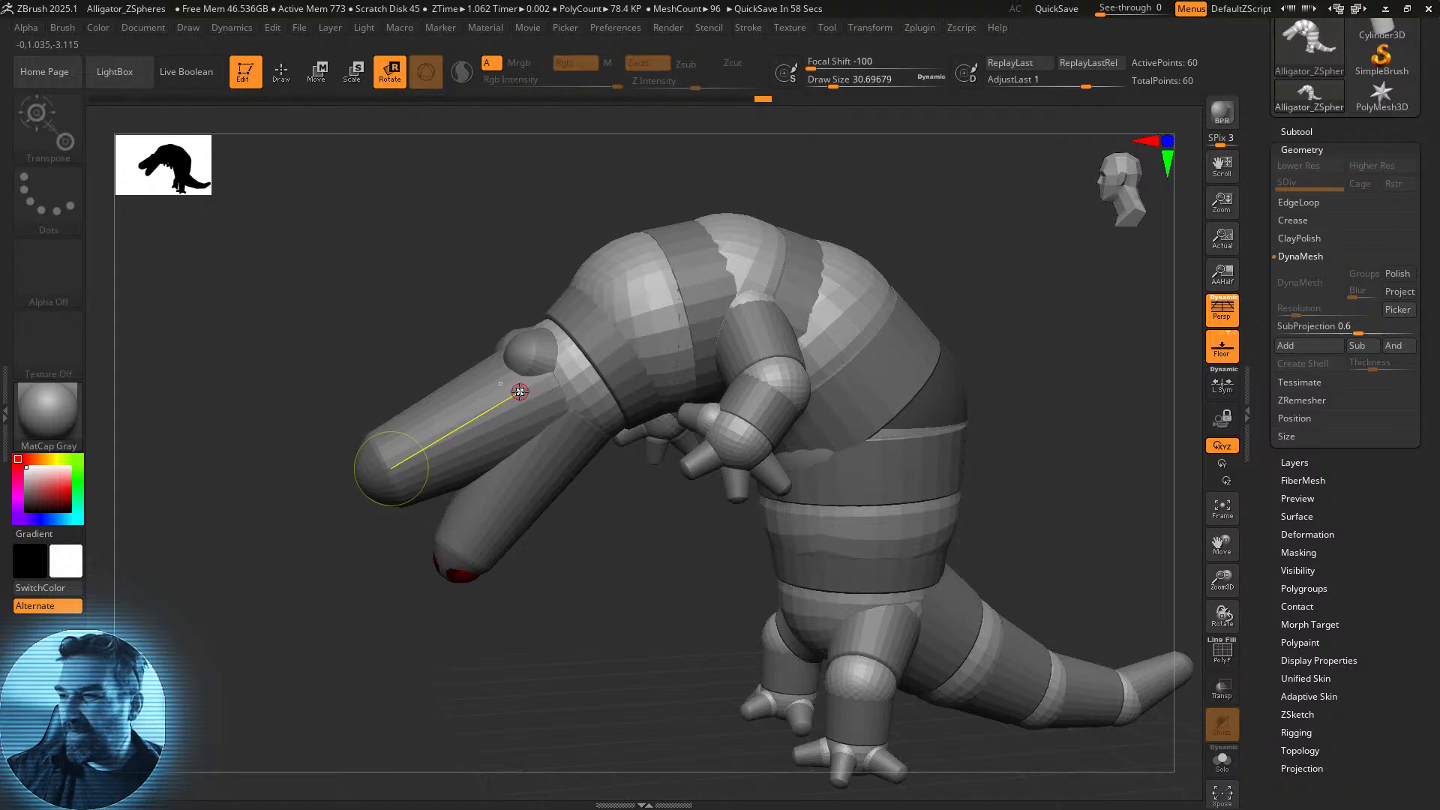
Make an adaptive skin from the posed ZSpheres with classic skinning at density 2, and select the Skin_Alligator_ZSpheres tool.
scroll(1275, 494, down, 6)
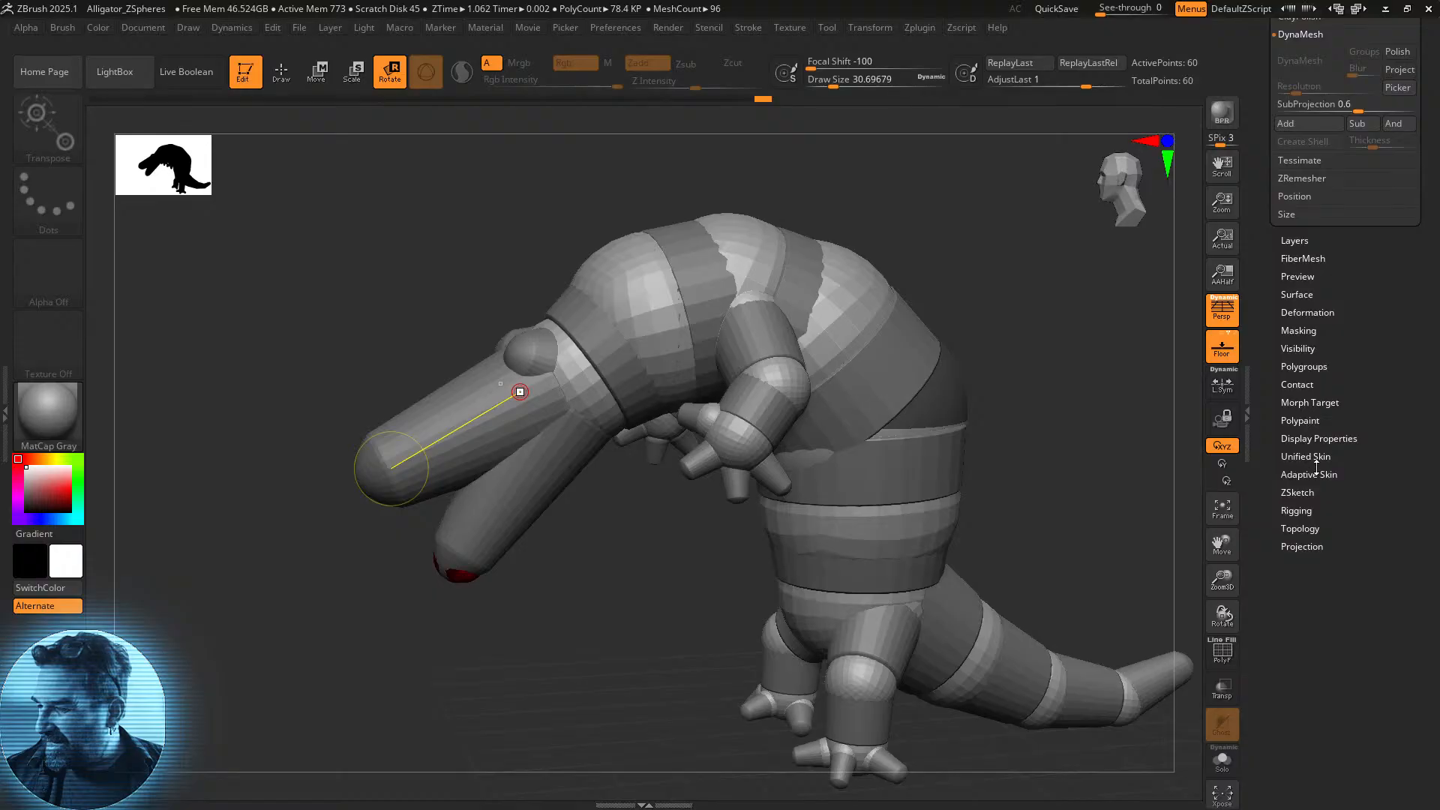
click(1311, 474)
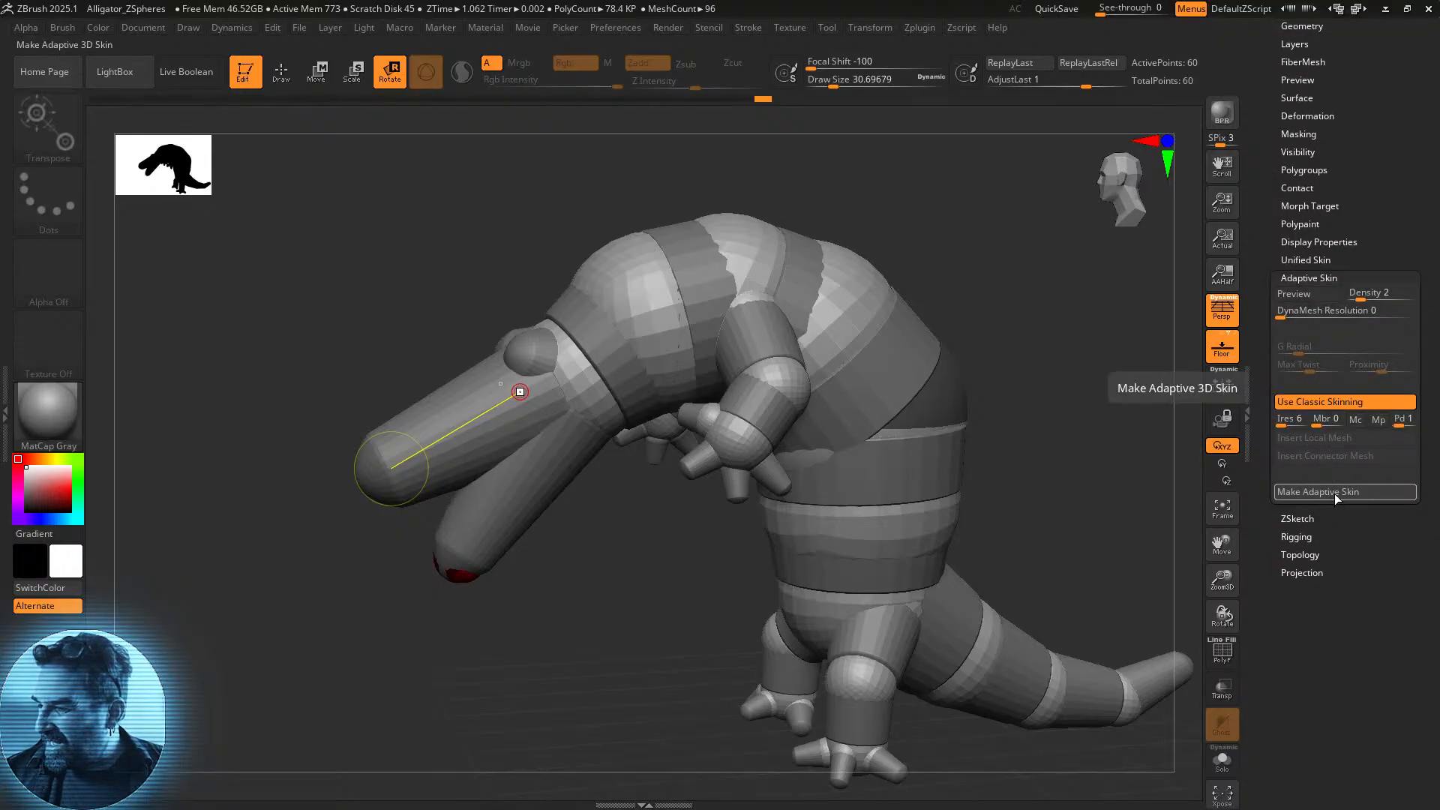
scroll(1334, 493, up, 1)
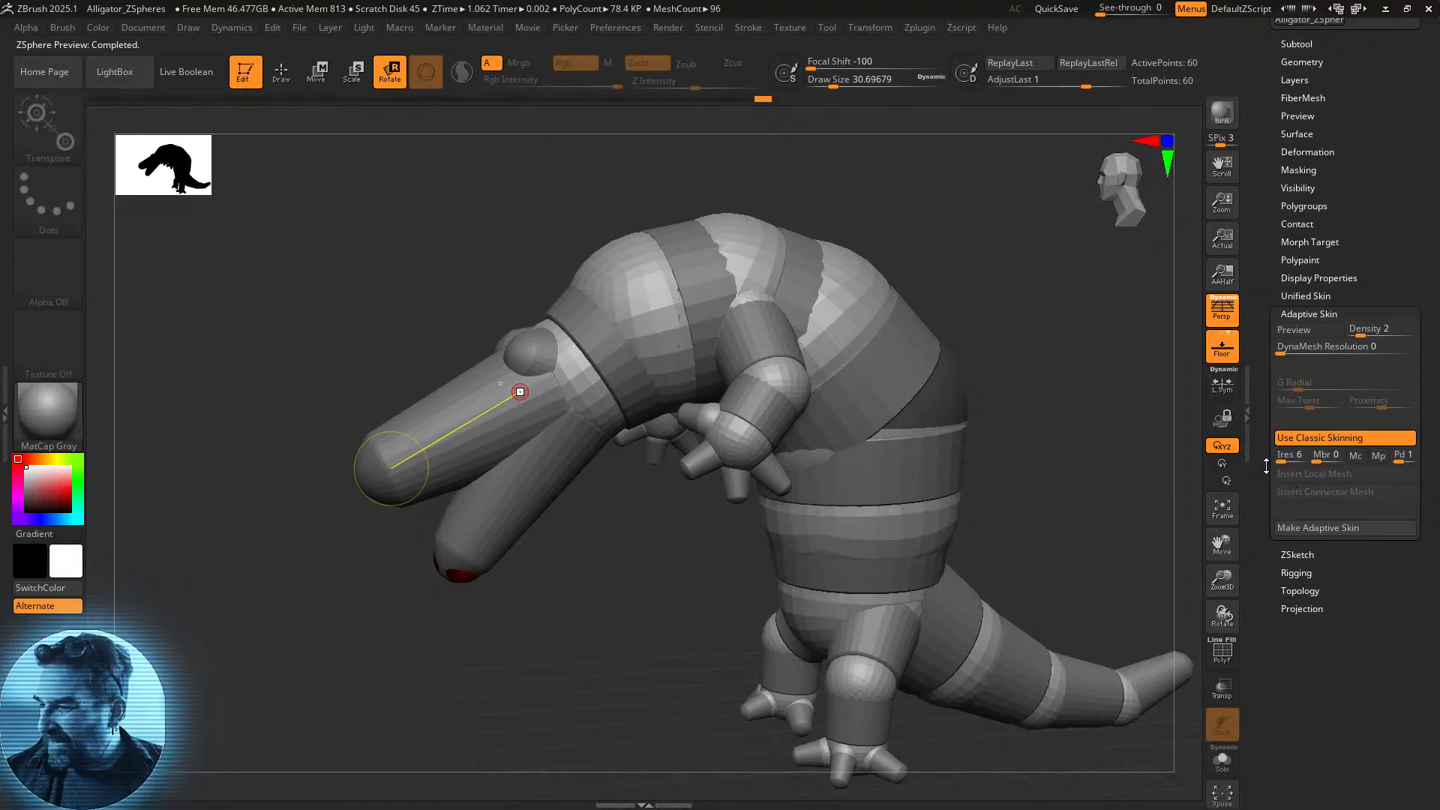
scroll(1265, 465, up, 8)
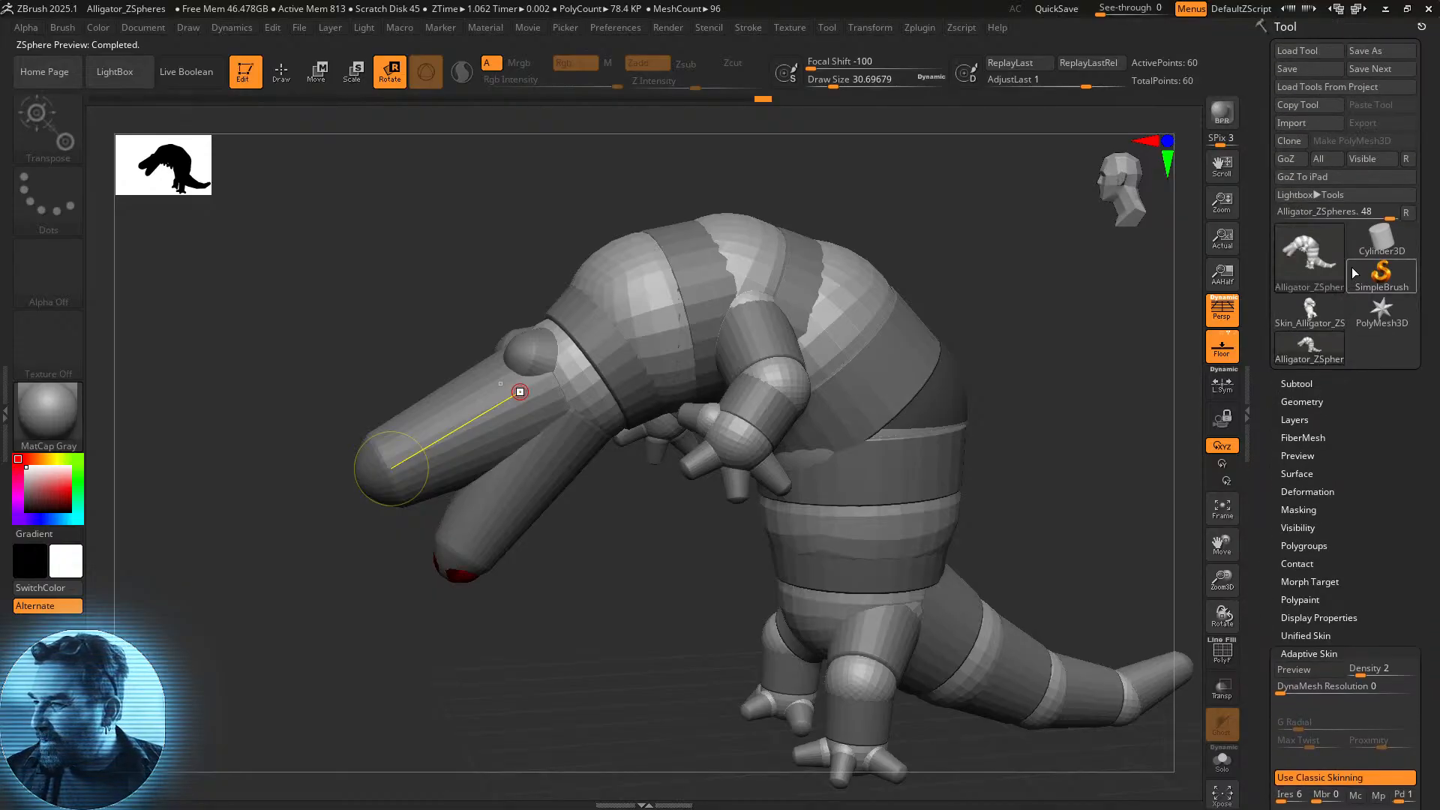
mouse_move(1311, 312)
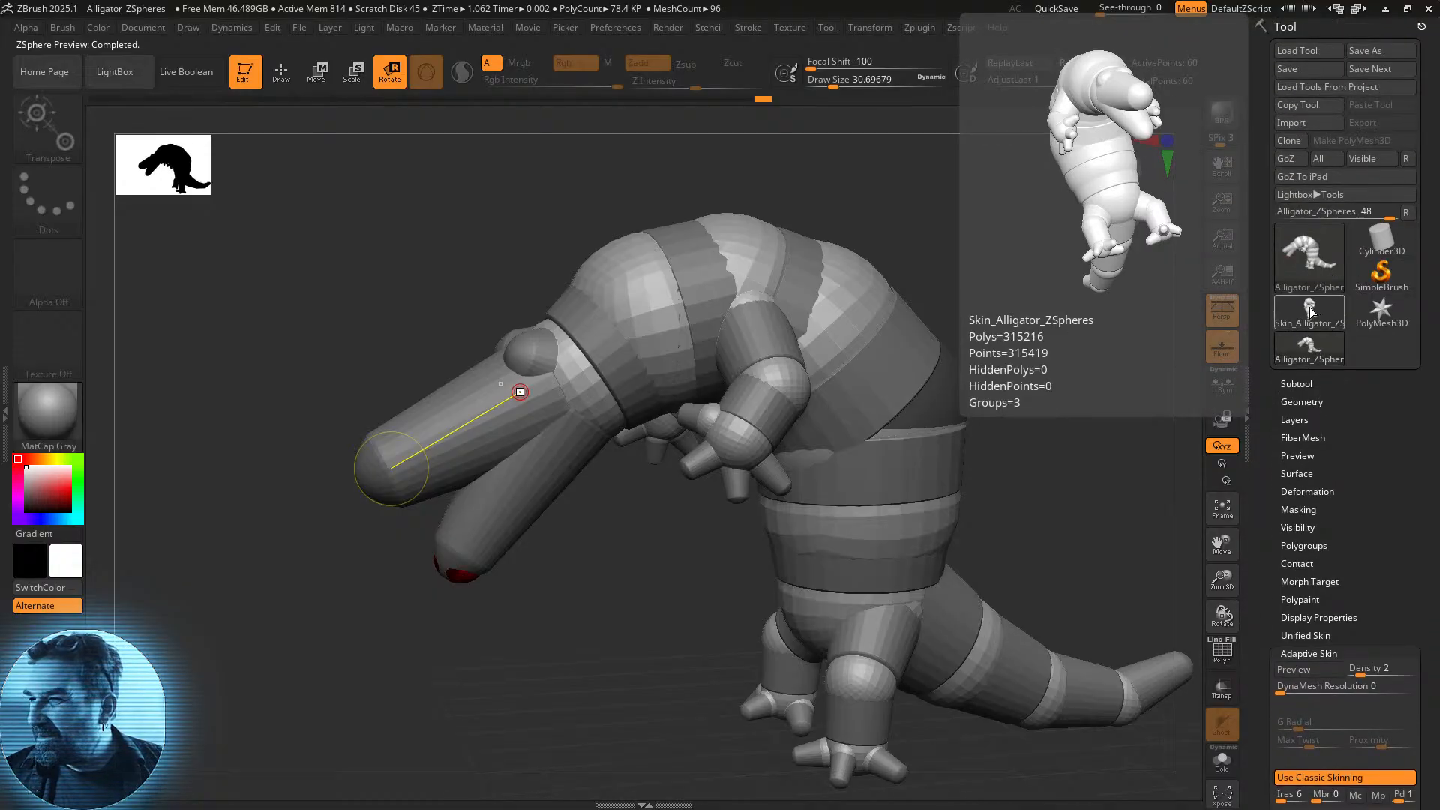
click(1311, 312)
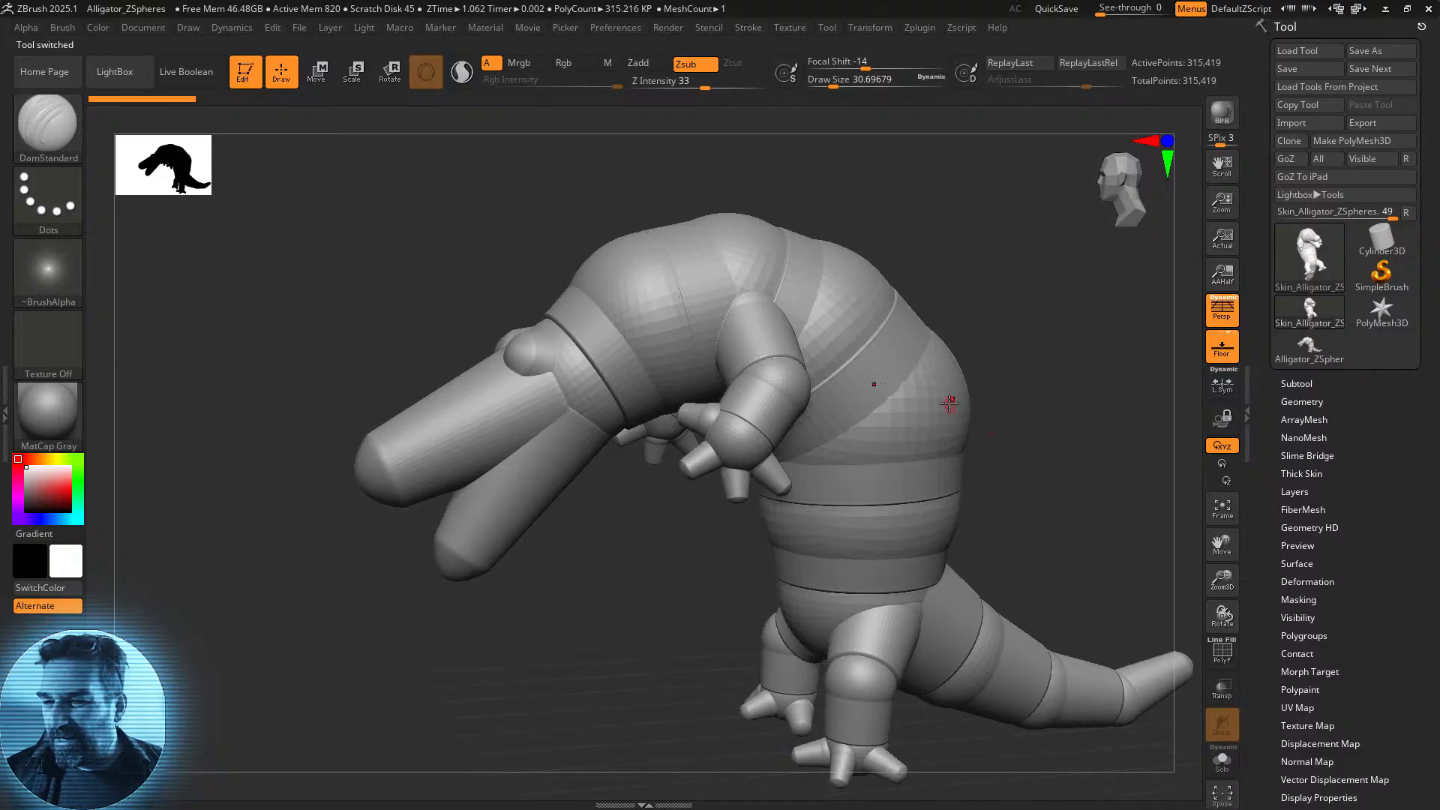
Set the brush draw size to about 140 and try the Smooth brush on the skin mesh's torso.
drag(1044, 398, 889, 390)
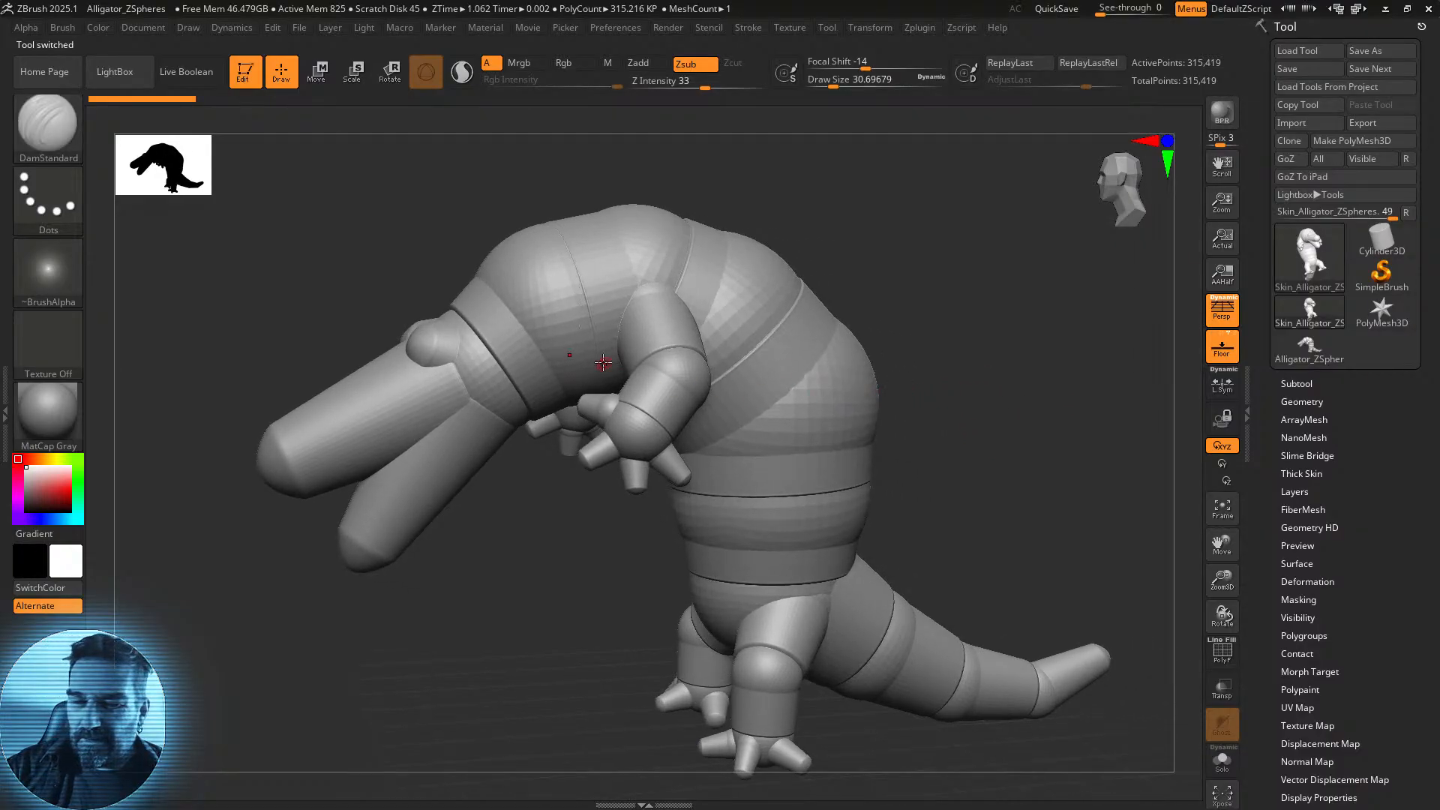
key(shift)
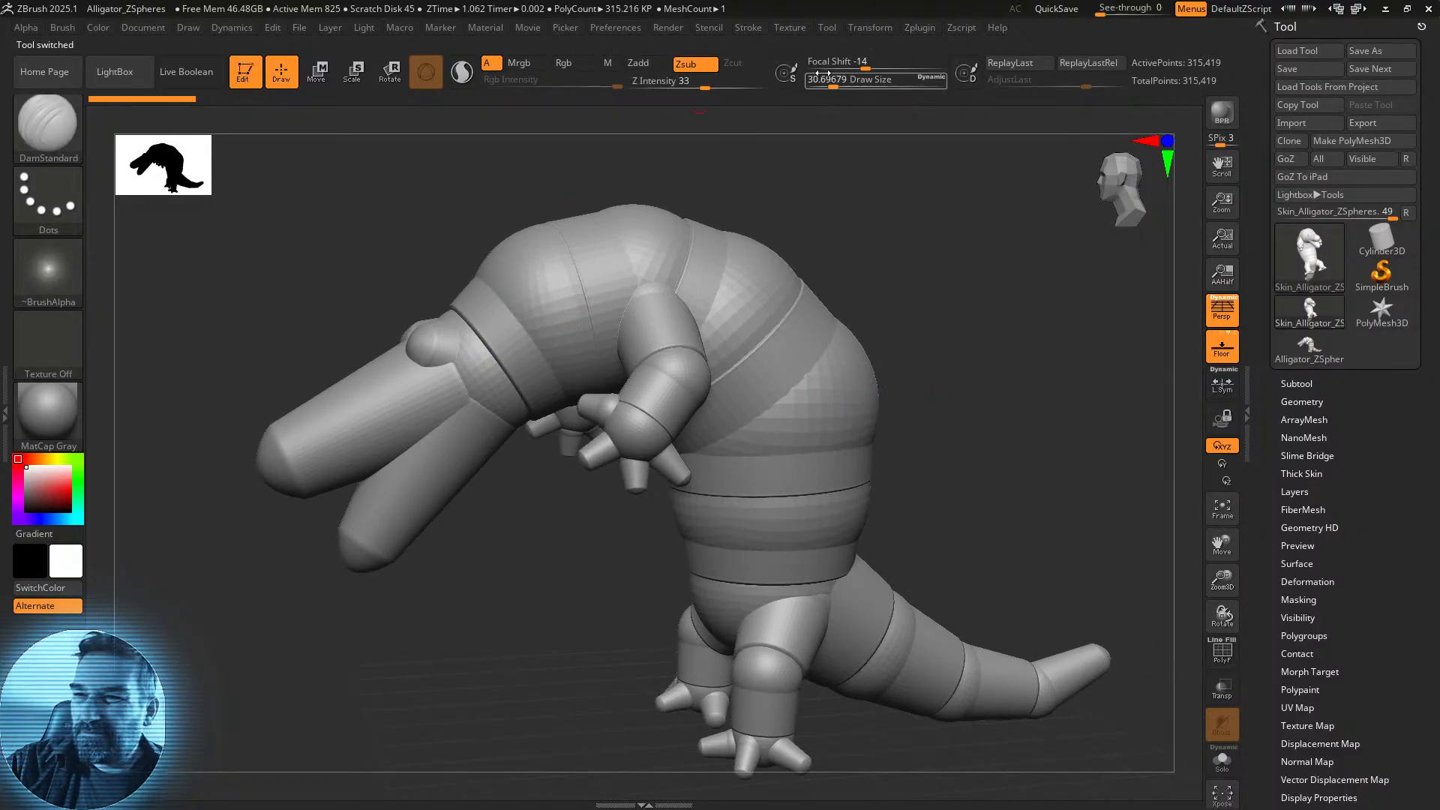
key(shift)
mouse_move(926, 290)
mouse_down()
mouse_move(985, 329)
mouse_move(1019, 395)
mouse_move(996, 411)
mouse_up()
drag(967, 464, 895, 447)
shift+drag(784, 396, 784, 399)
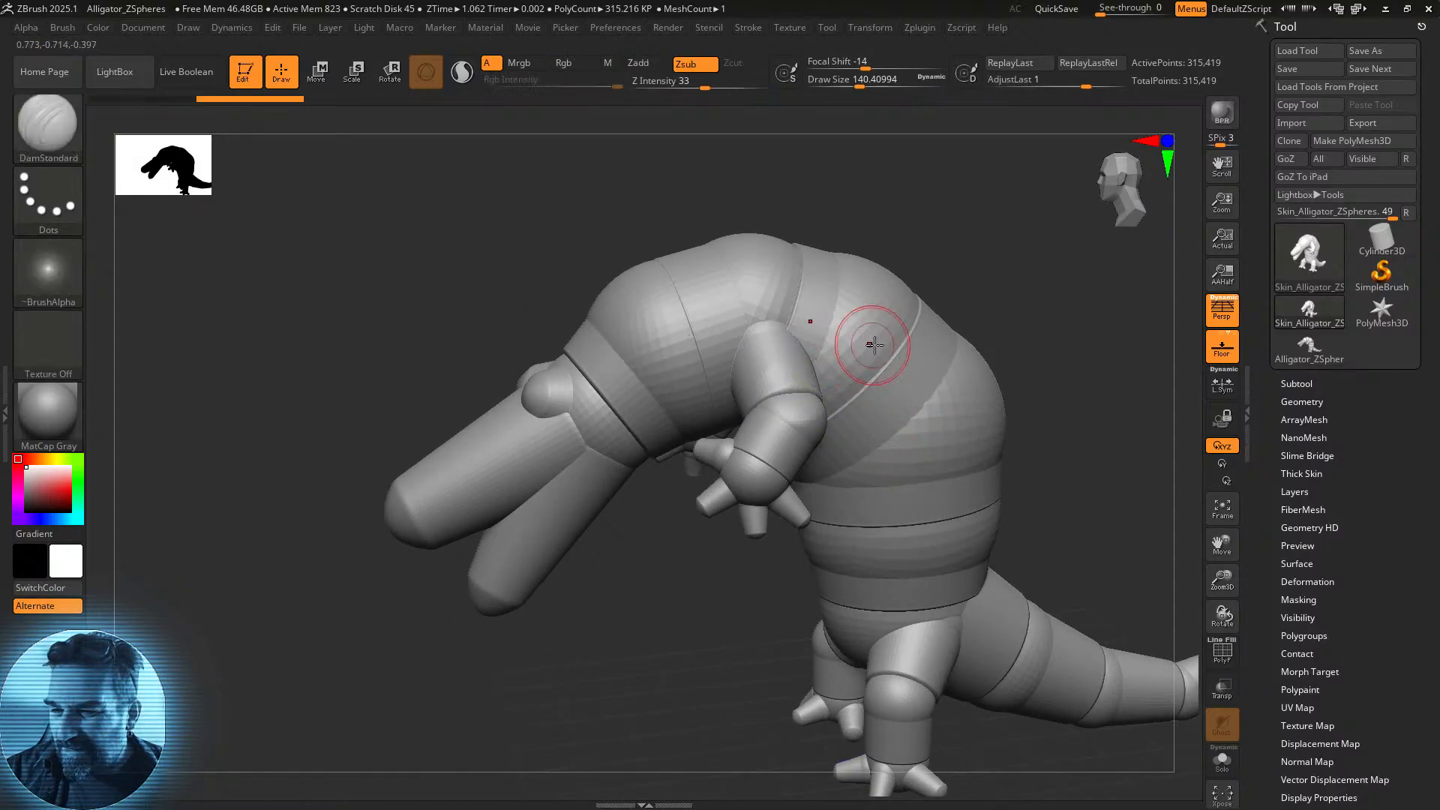
Start DynaMesh on the skin mesh and accept freezing its subdivision levels.
drag(1086, 450, 953, 416)
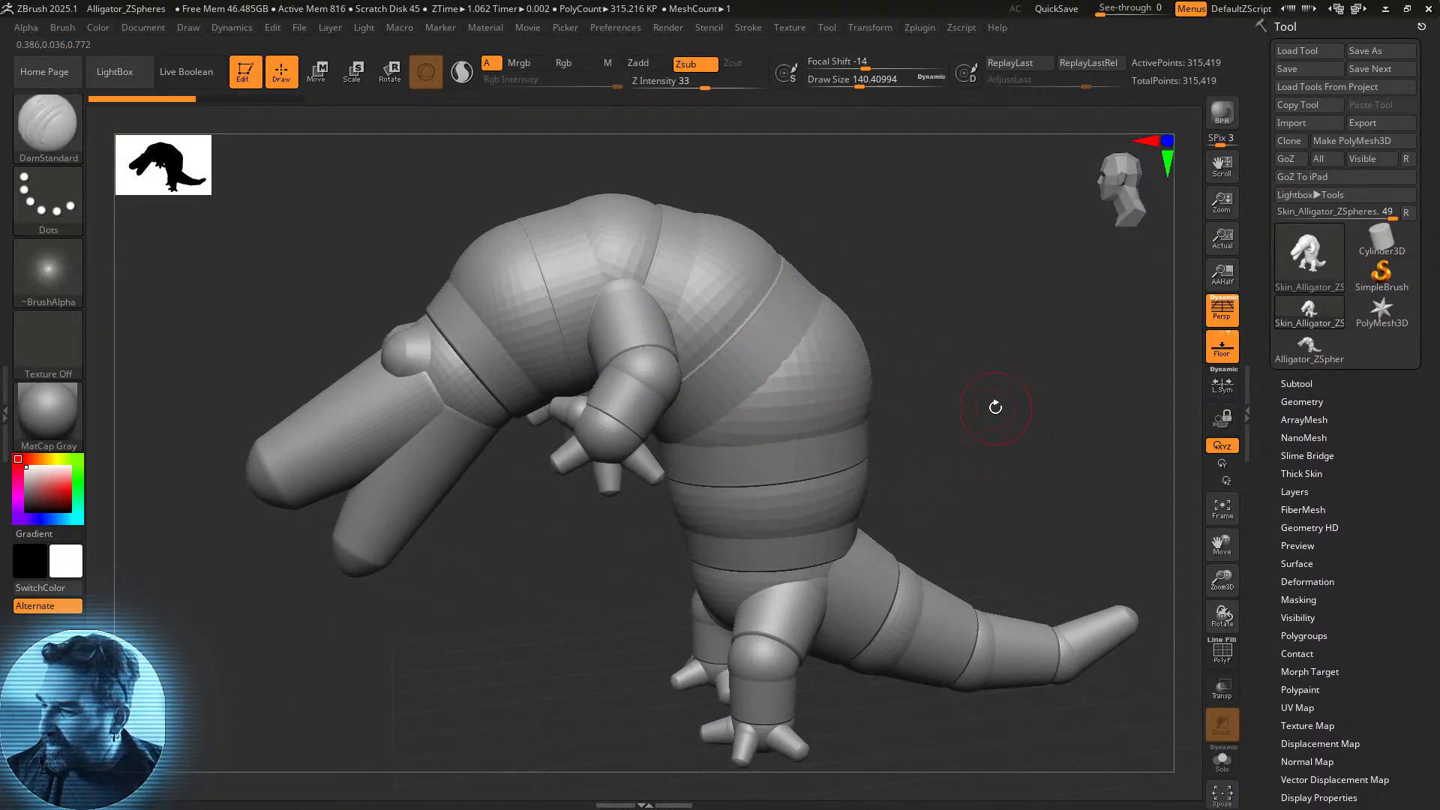
scroll(1271, 592, down, 3)
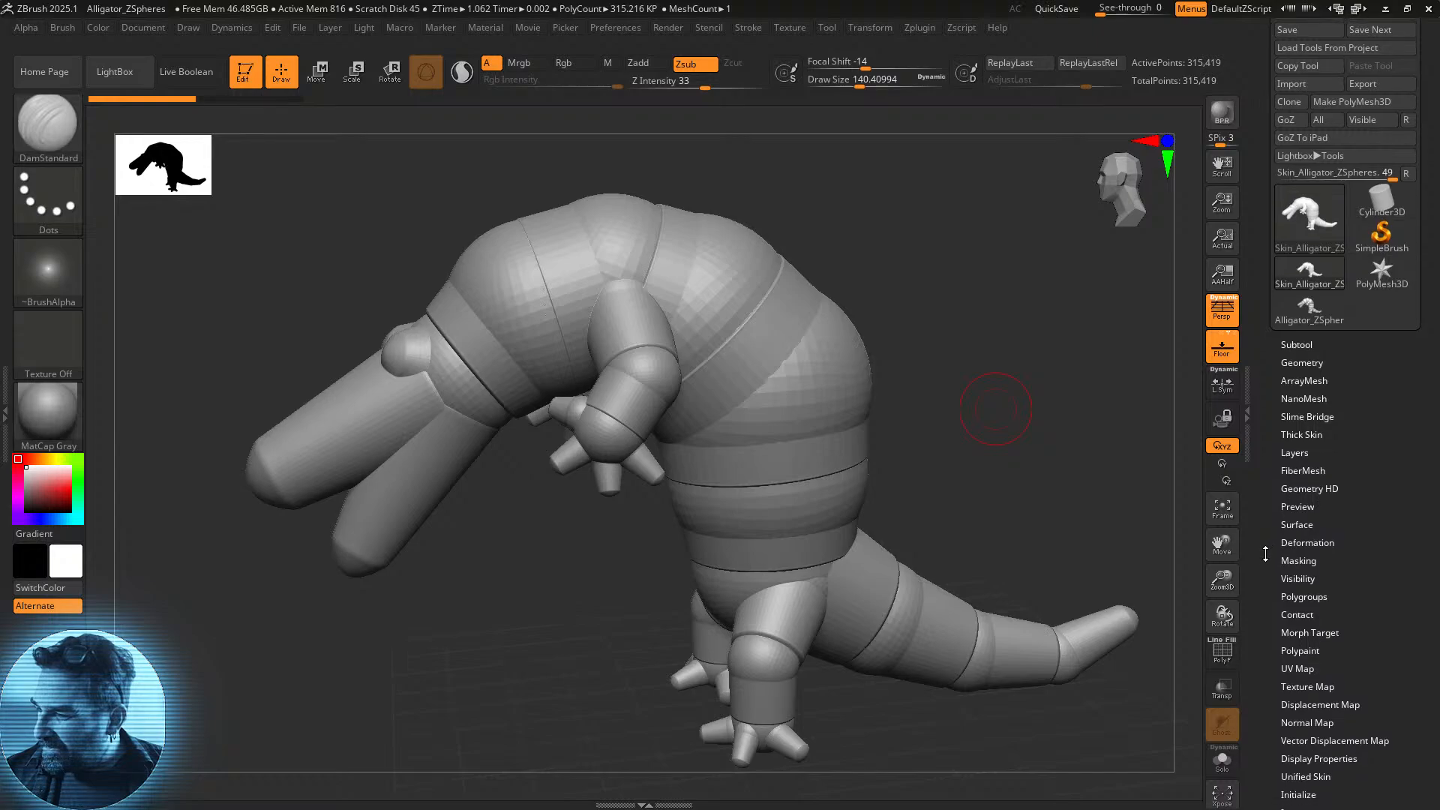
click(1301, 354)
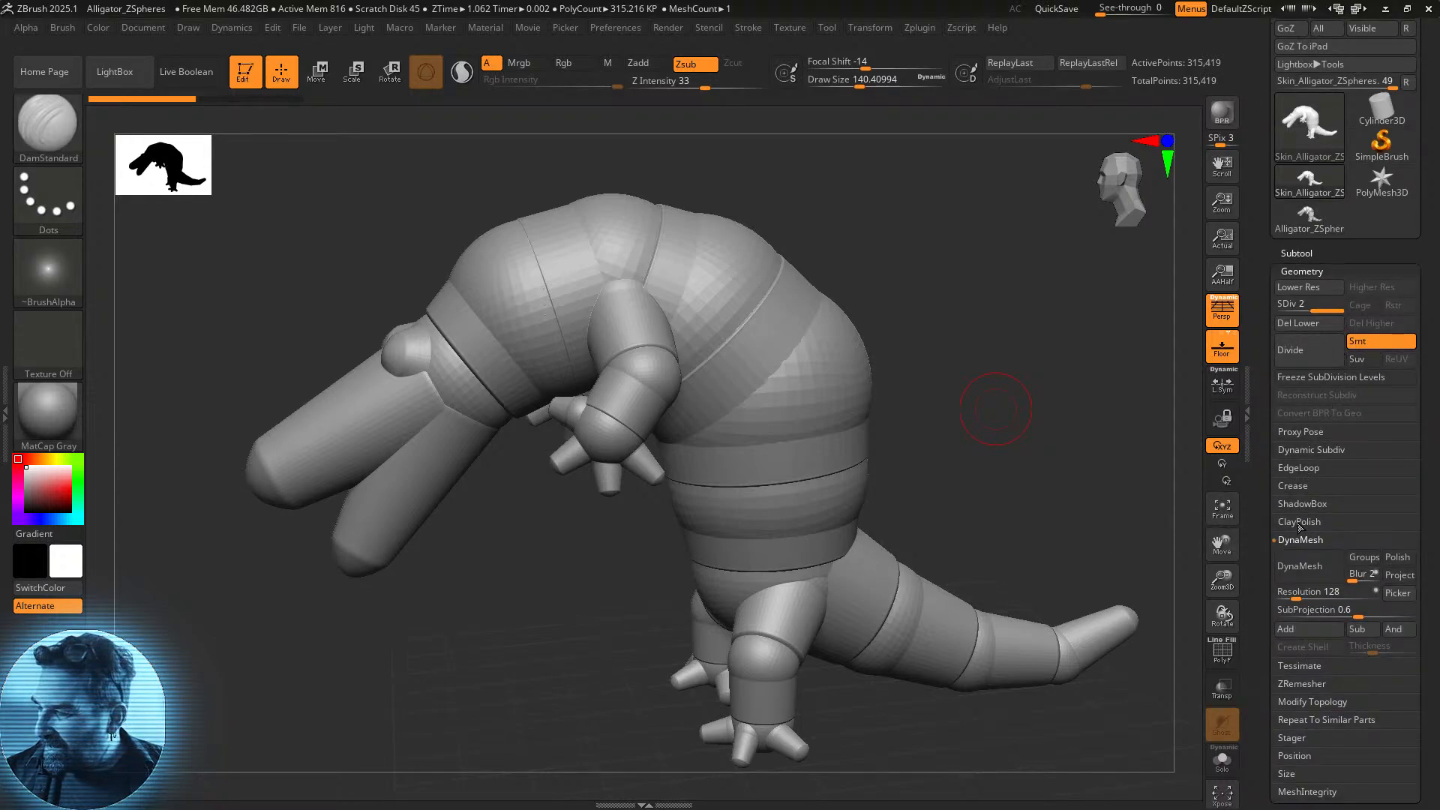
click(1303, 564)
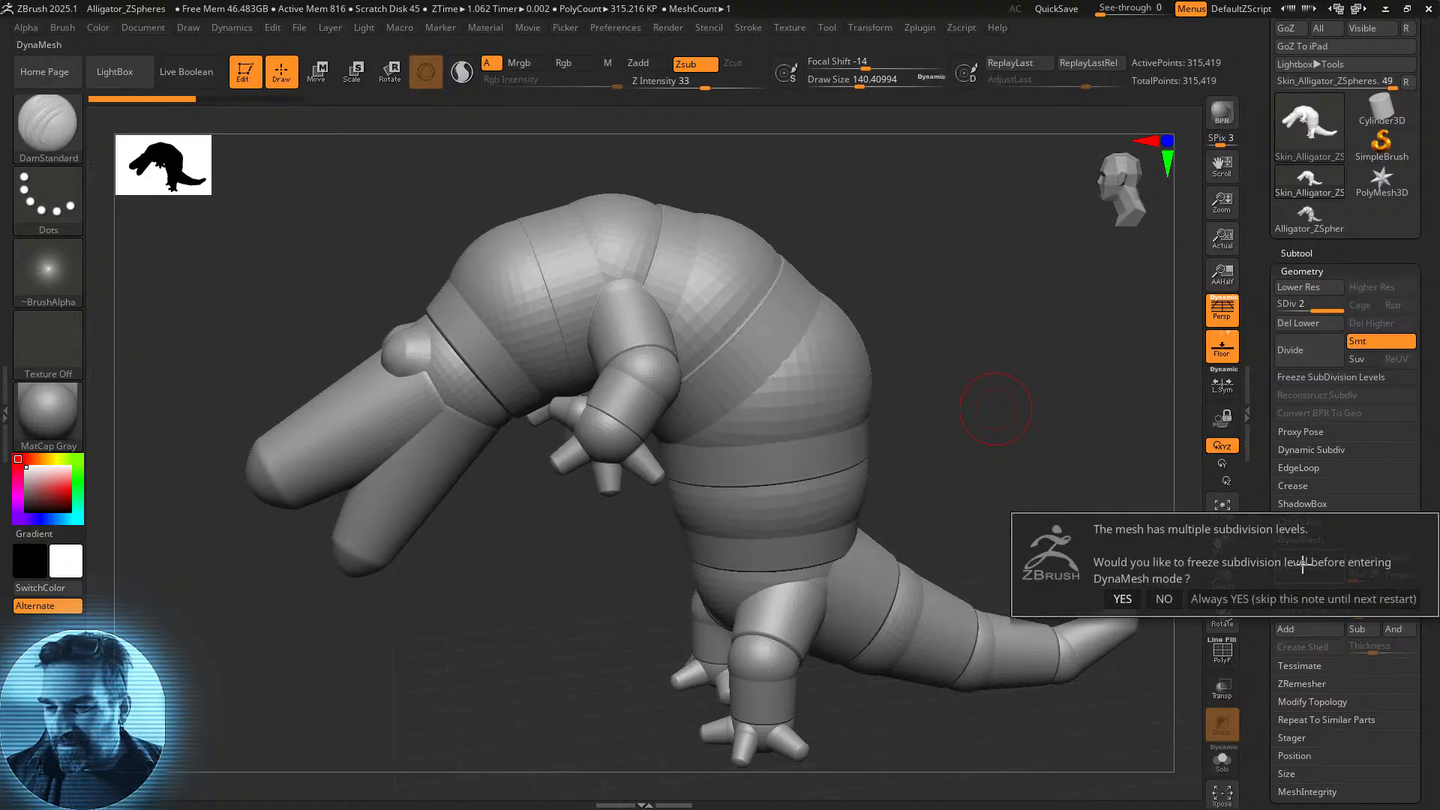
click(1122, 598)
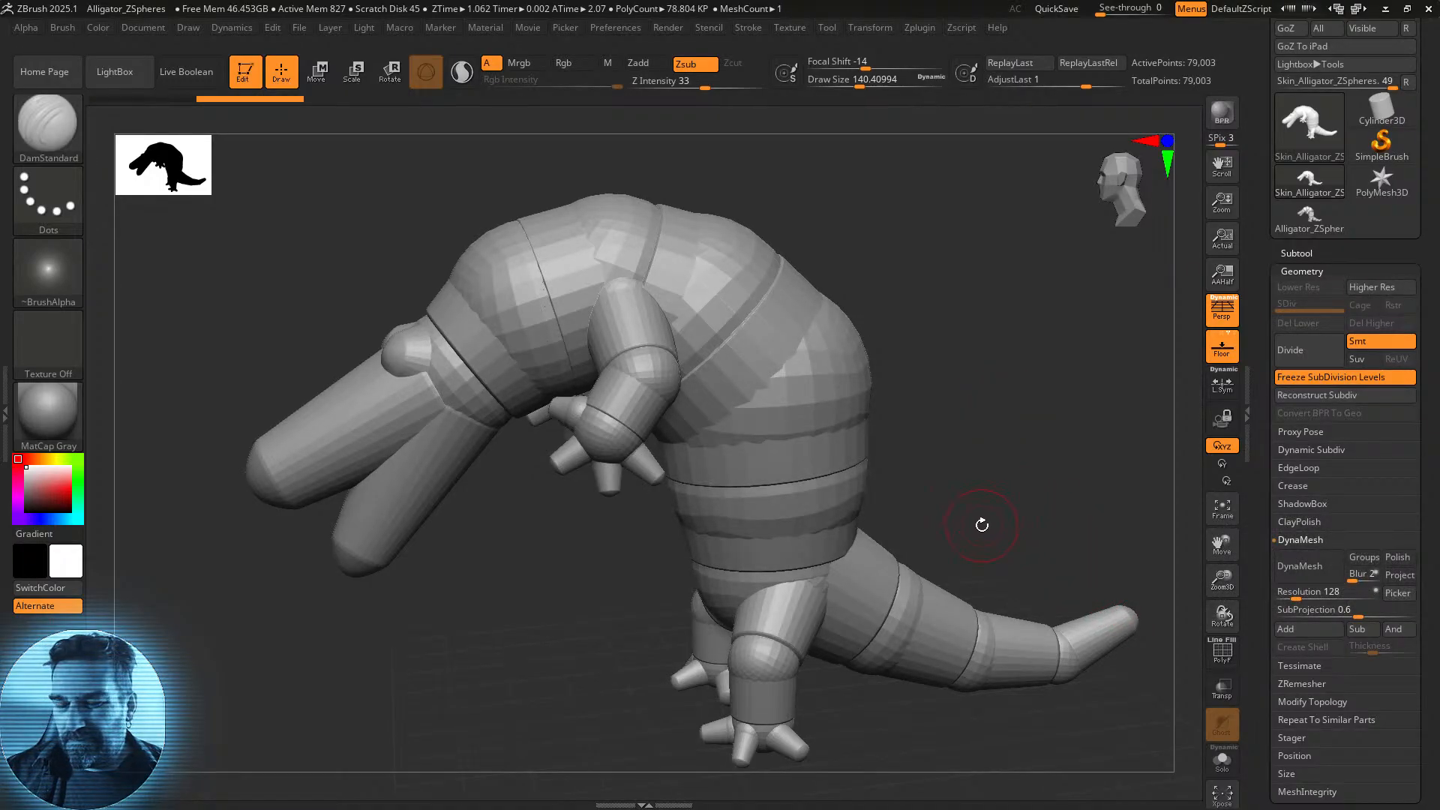
Try a DynaMesh resolution of 1160 with smoothing strokes on the upper torso, and undo the changes.
mouse_move(787, 380)
shift+mouse_down()
mouse_move(757, 390)
mouse_move(848, 347)
mouse_move(813, 338)
mouse_move(809, 373)
shift+mouse_up()
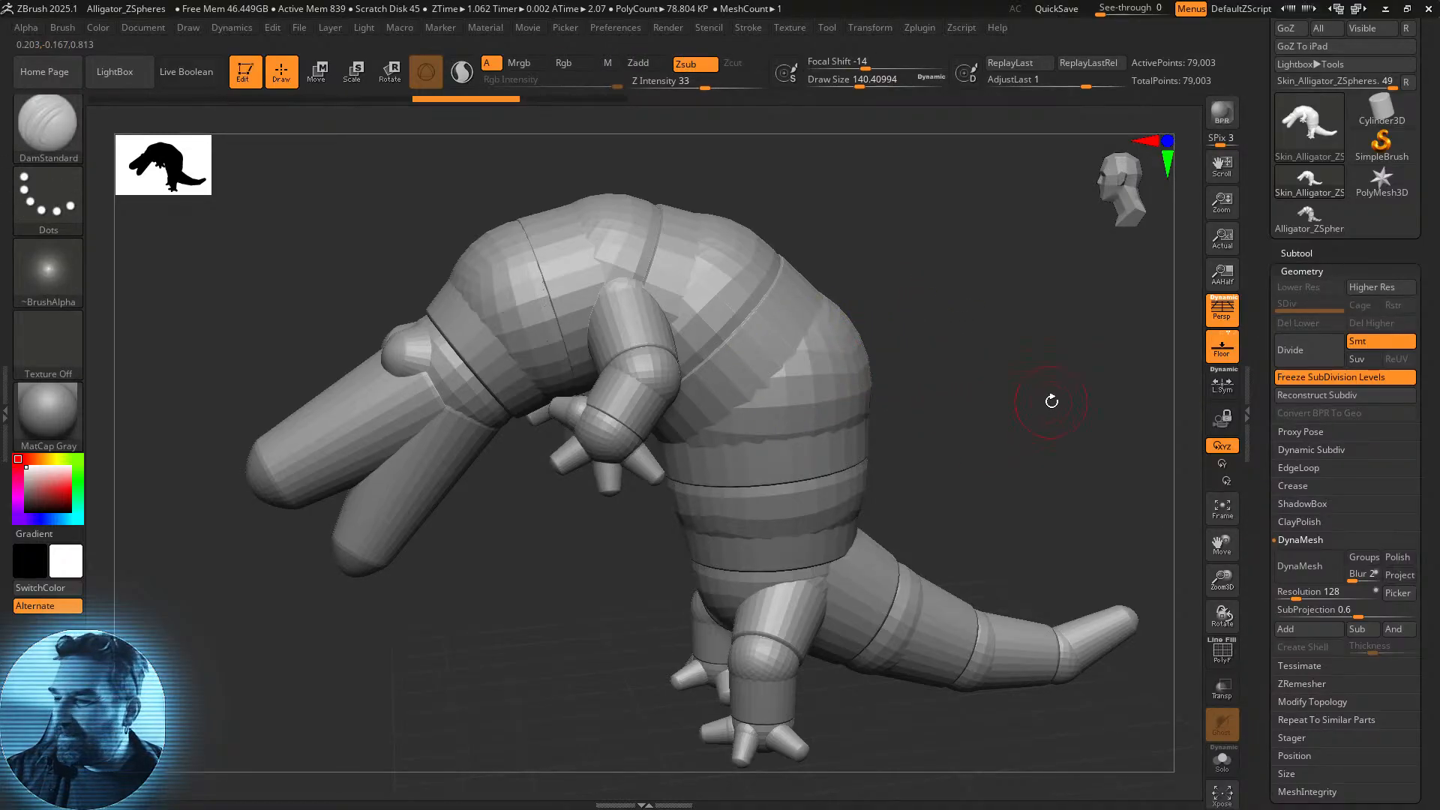
click(1320, 591)
text(1160)
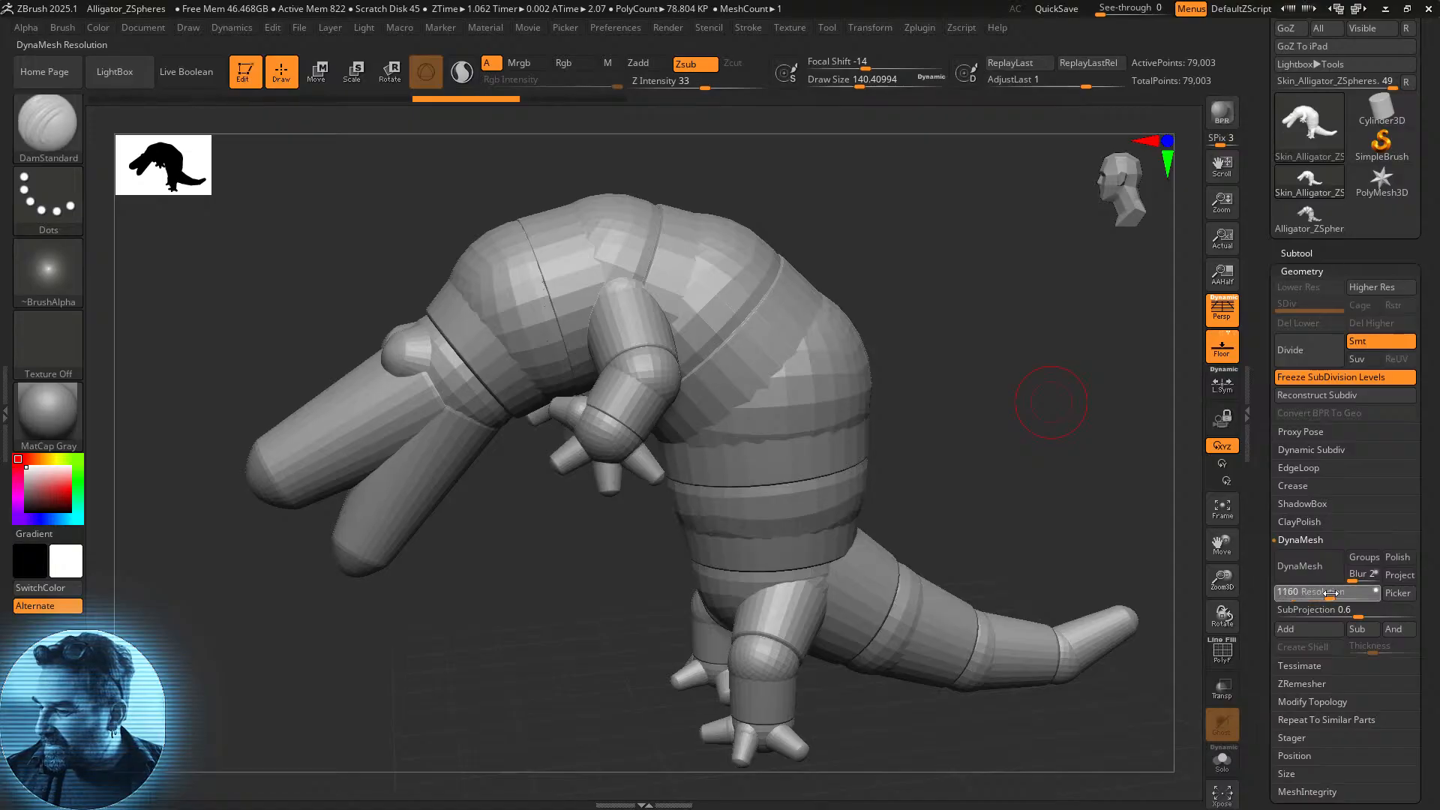
ctrl+drag(1000, 408, 982, 431)
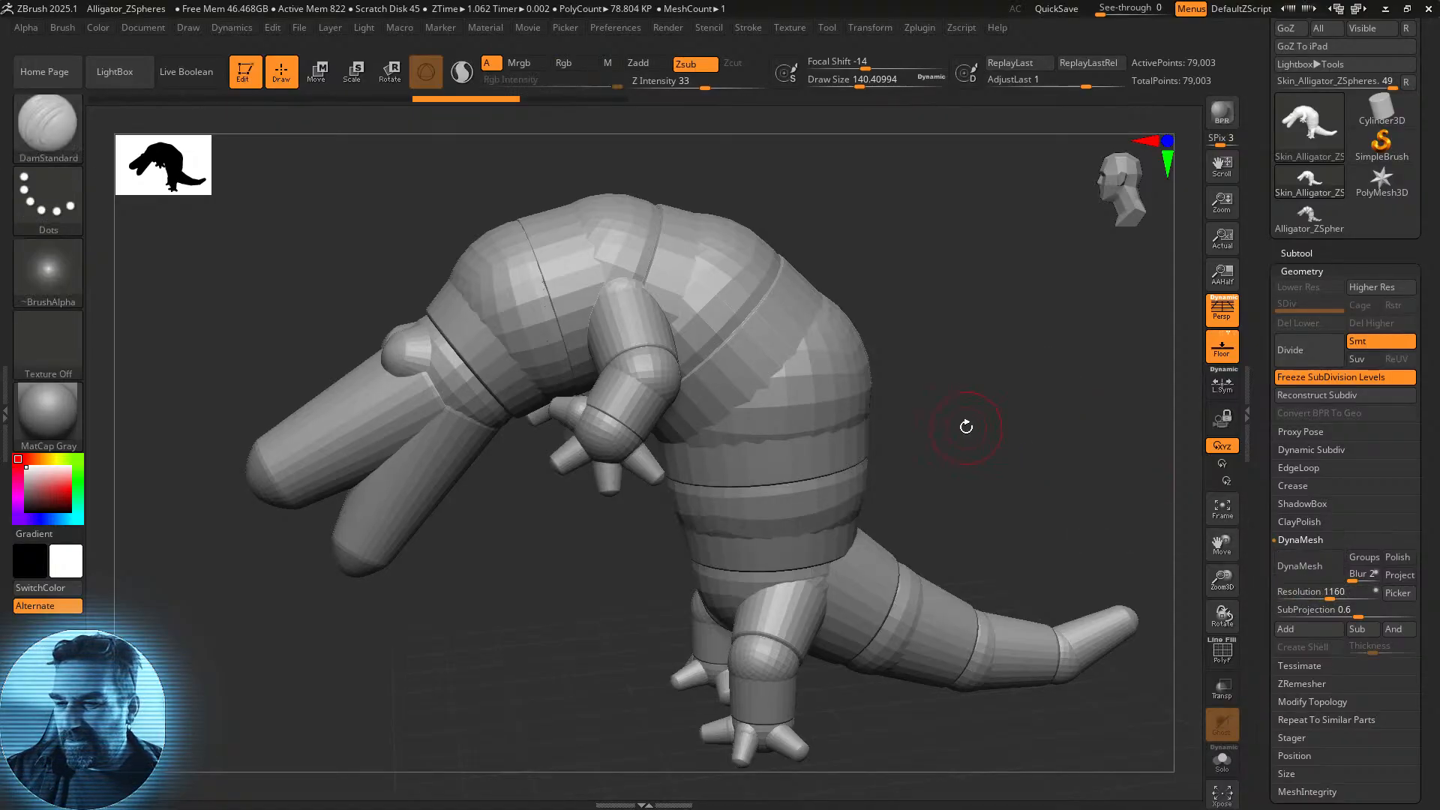
shift+drag(772, 401, 799, 356)
key(ctrl+z)
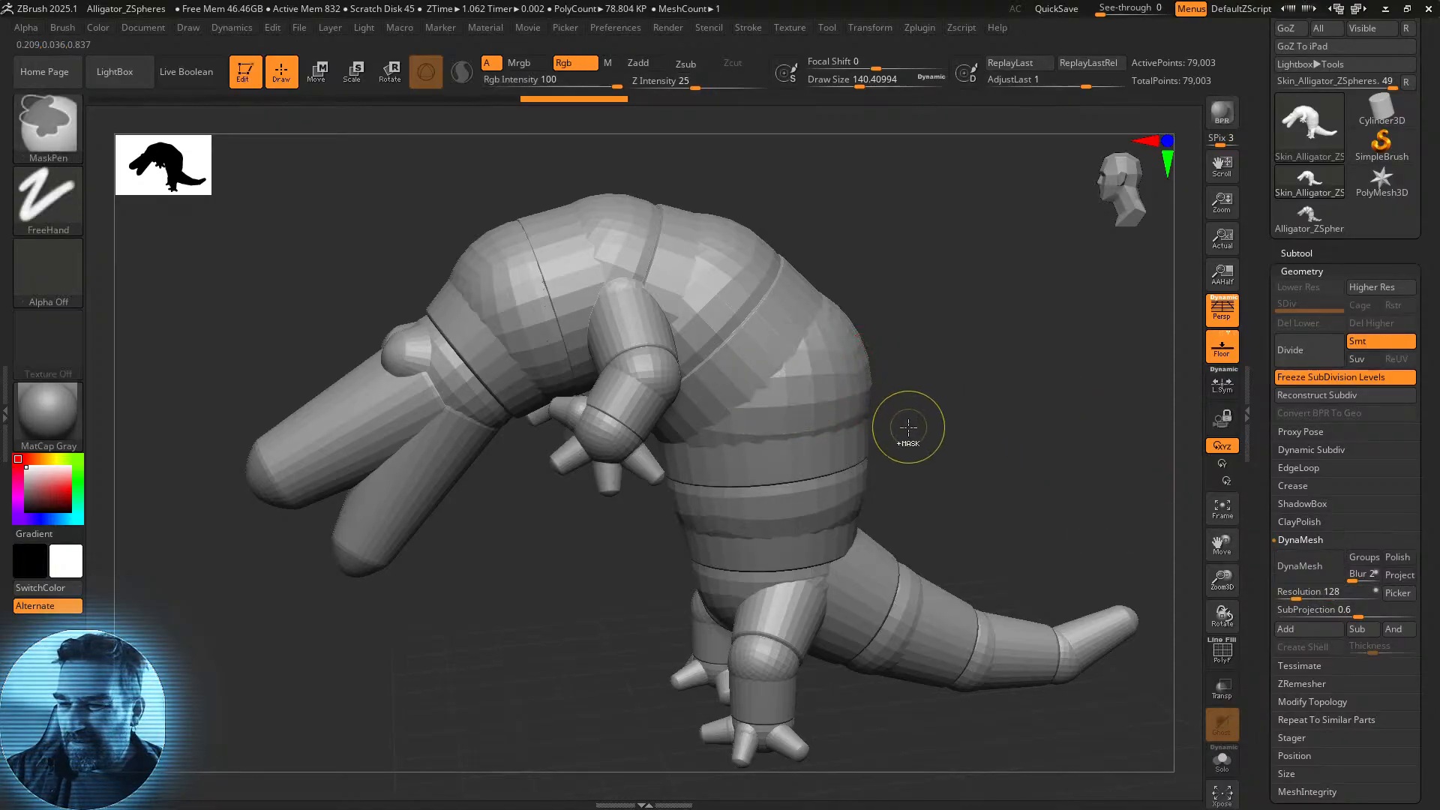
Try a DynaMesh resolution of 1416 with smoothing strokes on the back and lower torso, and undo them.
drag(951, 463, 1048, 486)
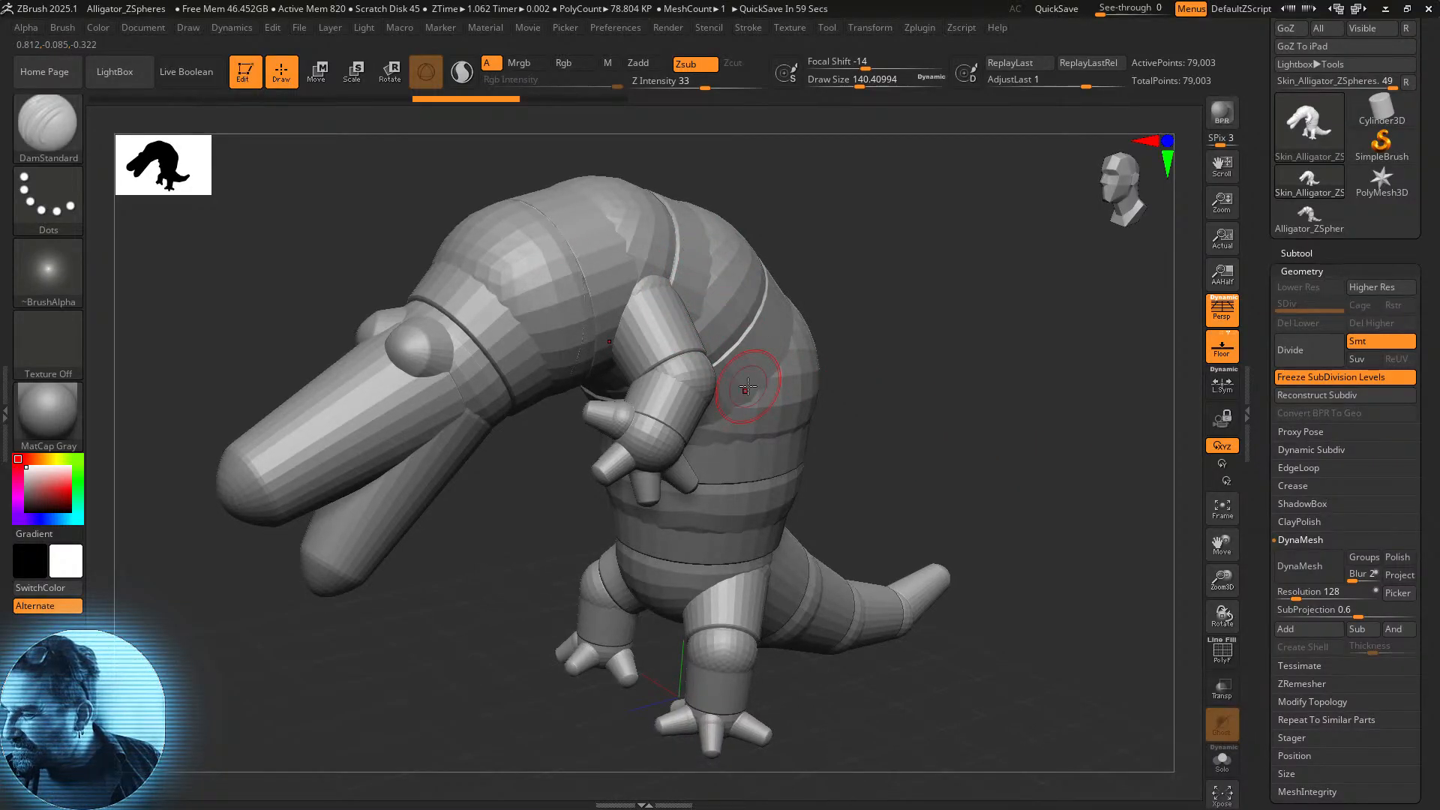
drag(1296, 594, 1336, 596)
key(ctrl)
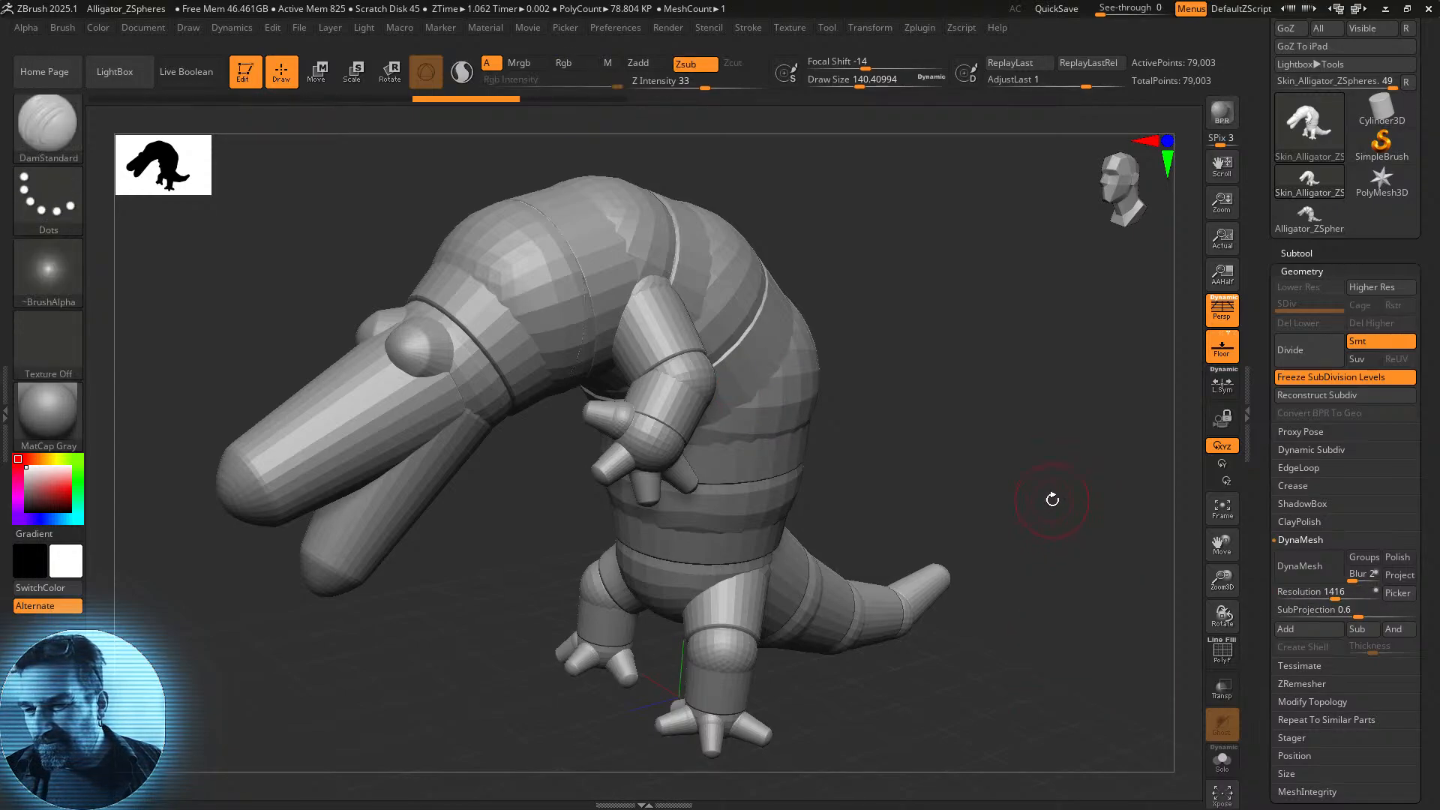
drag(1051, 501, 1014, 459)
shift+drag(777, 392, 796, 365)
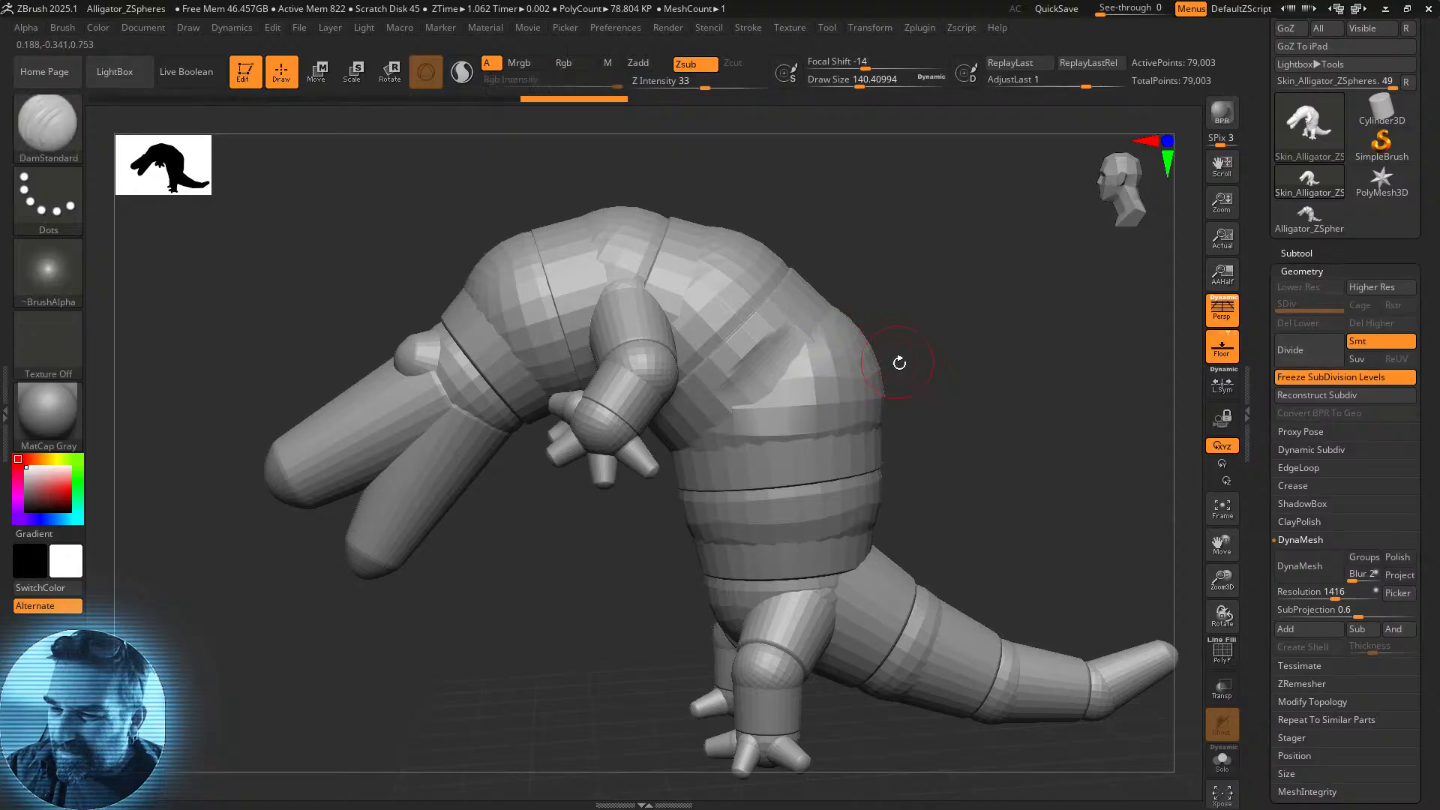
key(ctrl+z)
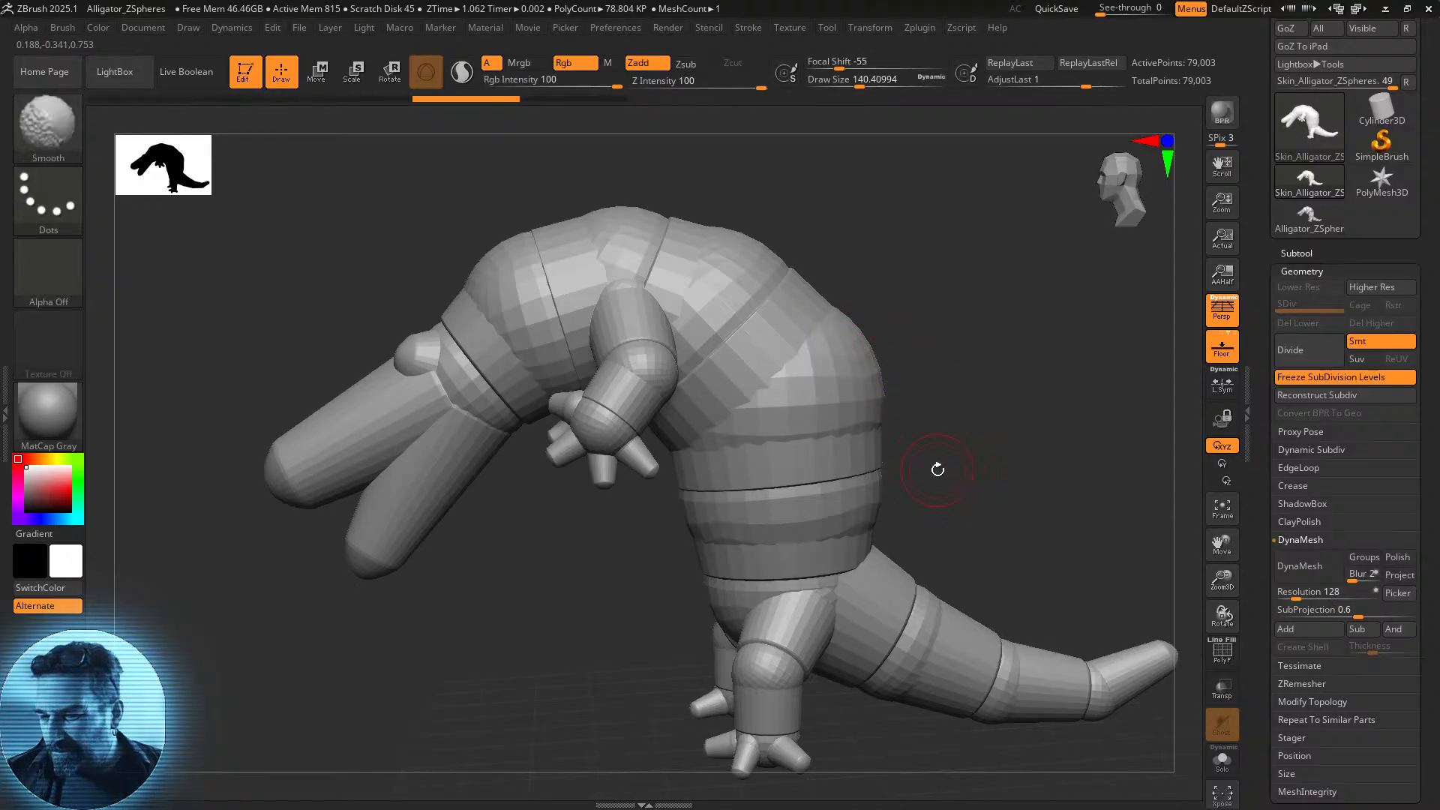
shift+drag(787, 498, 855, 471)
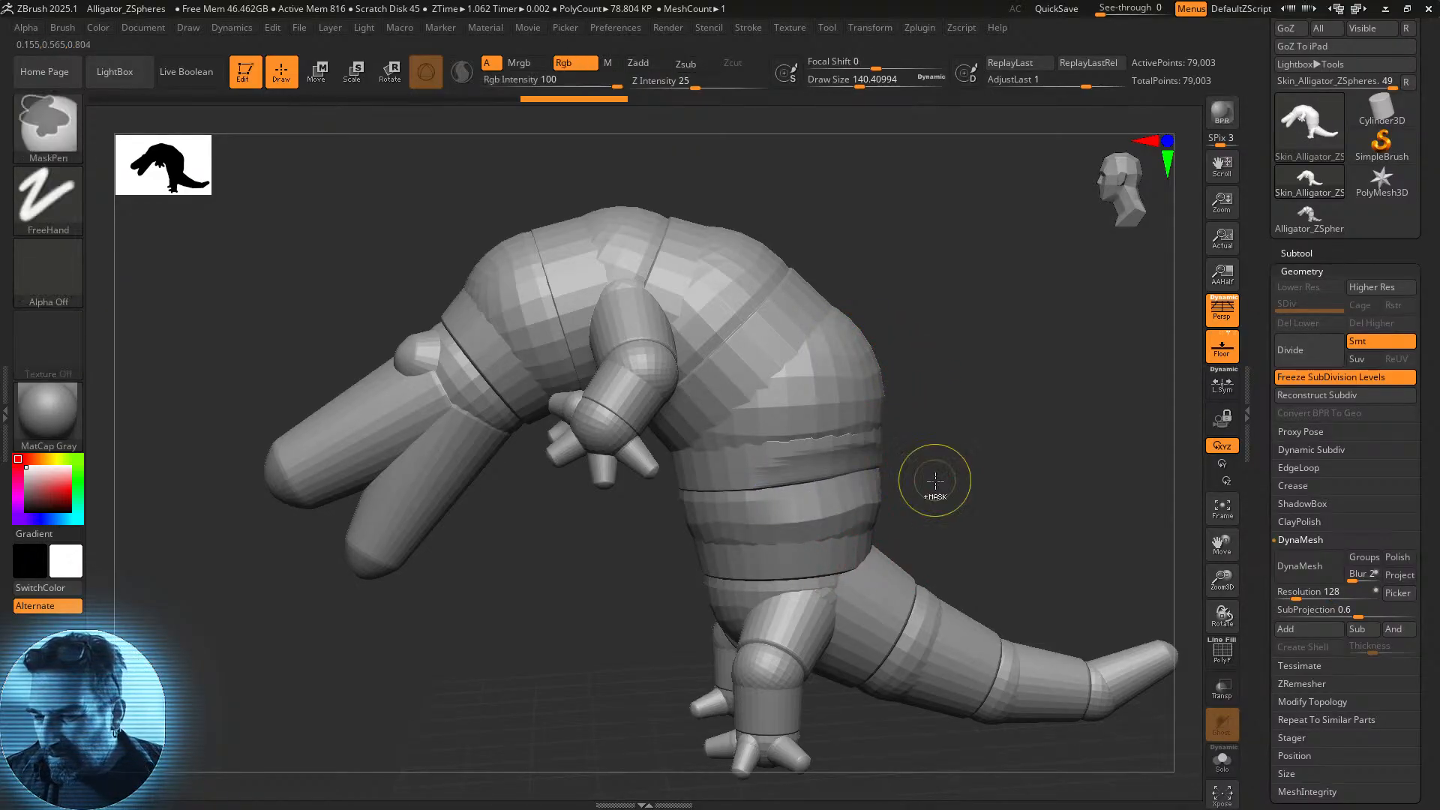
key(ctrl+z)
Turn on DynaMesh at resolution 128 to remesh the creature's skin.
drag(983, 412, 1005, 424)
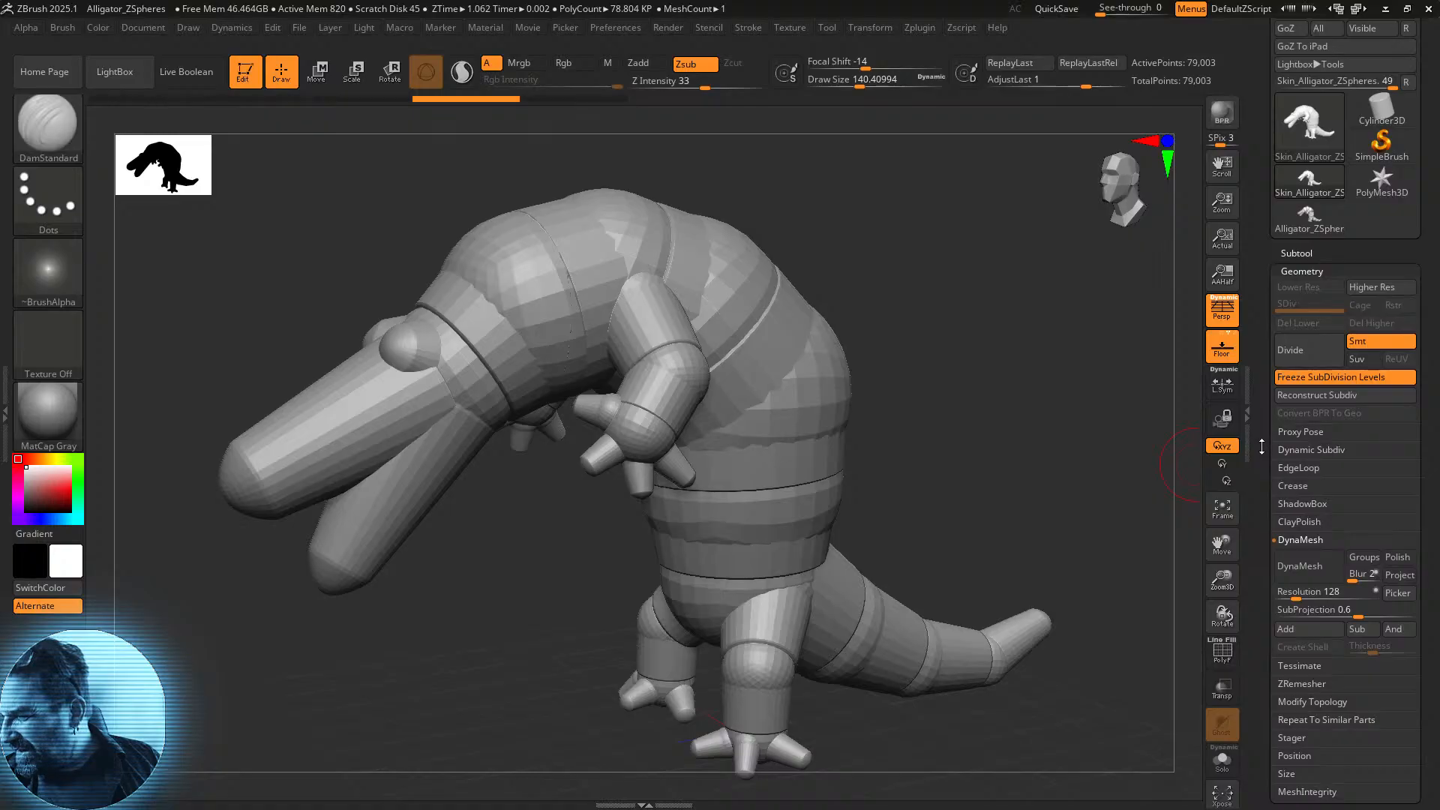
click(1298, 564)
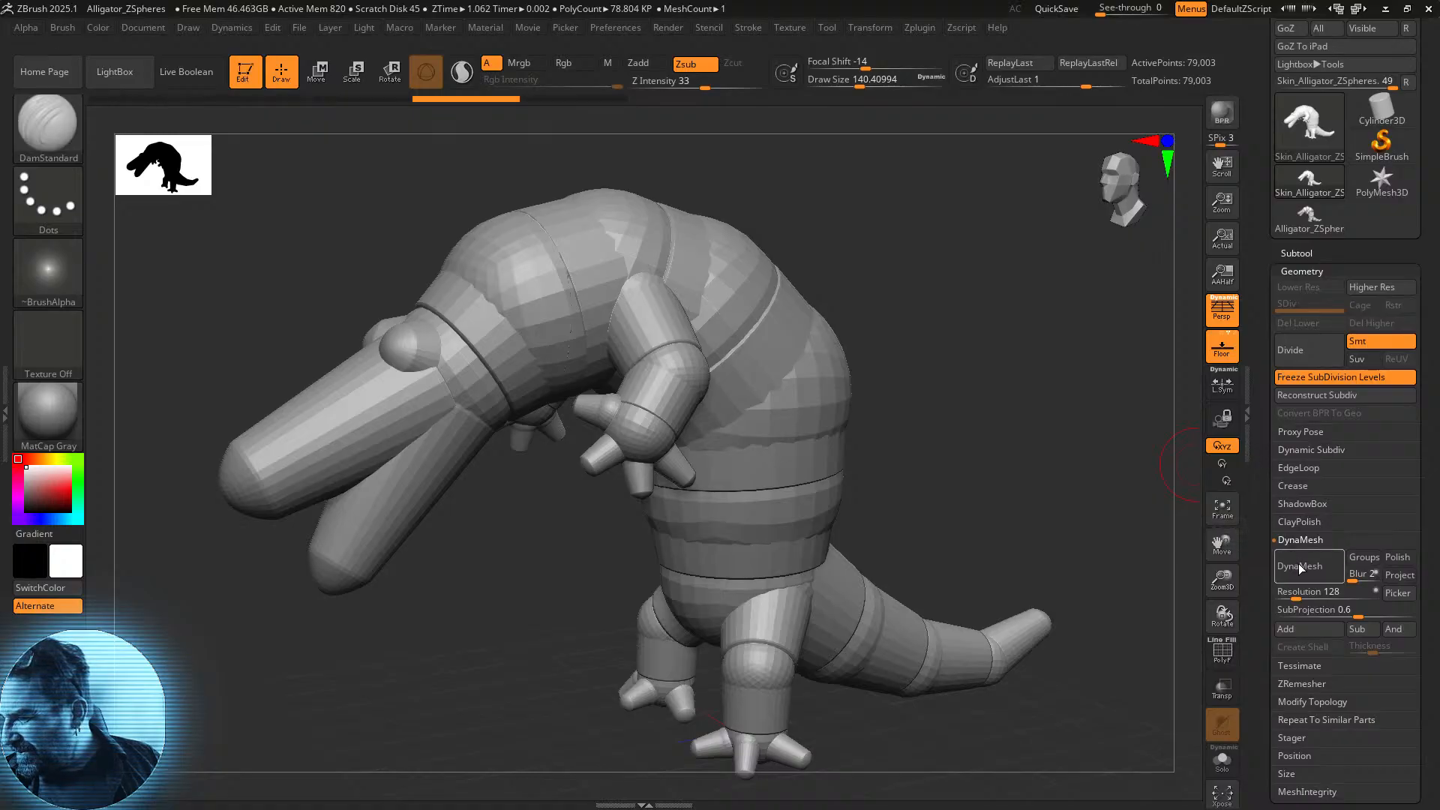
click(1222, 509)
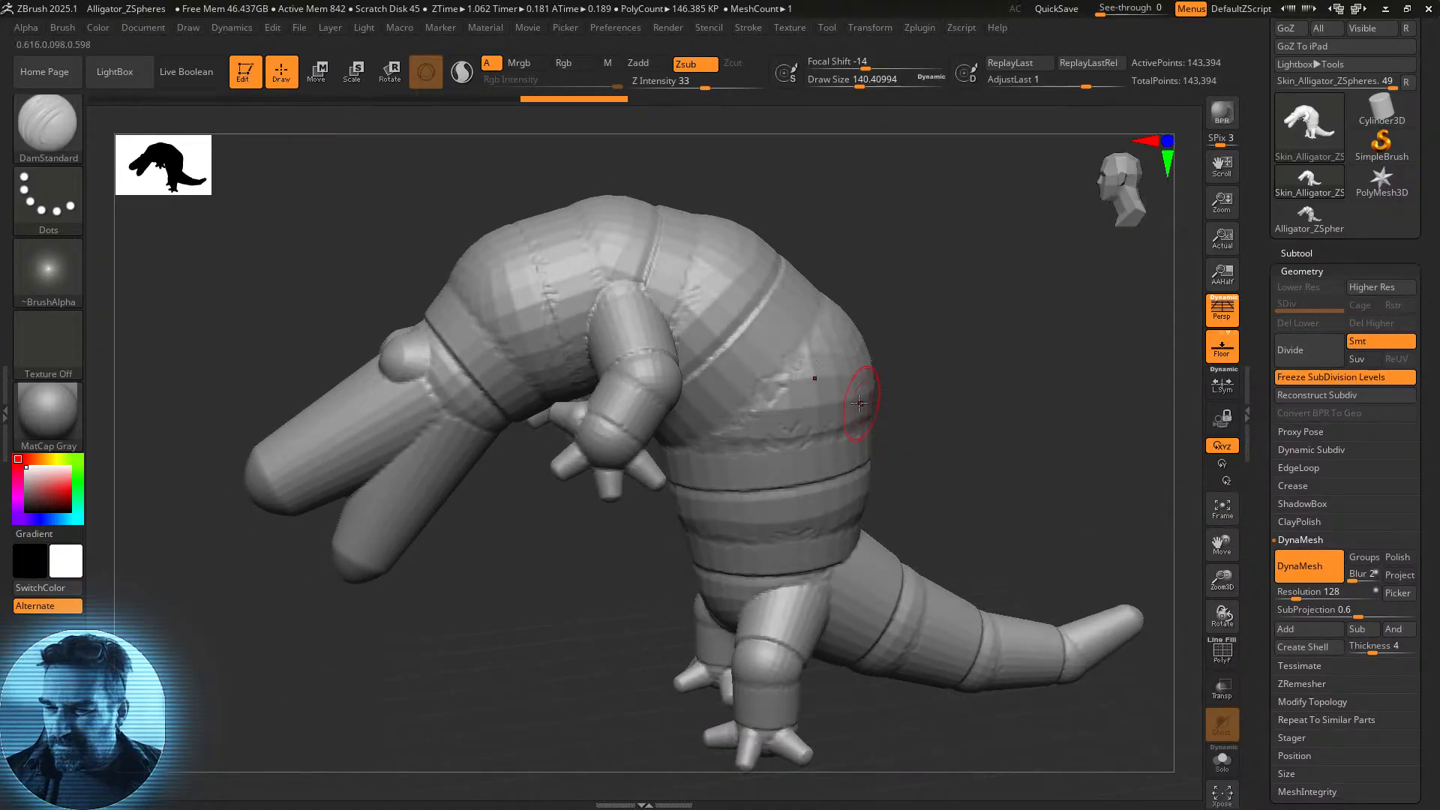
Smooth the segment seams across the creature's back, flank, belly and chest with the Smooth brush.
key(shift)
shift+drag(787, 371, 767, 384)
shift+drag(876, 403, 737, 343)
shift+drag(666, 230, 735, 299)
drag(911, 367, 1087, 360)
mouse_move(709, 481)
shift+mouse_down()
mouse_move(619, 473)
mouse_move(636, 556)
mouse_move(698, 581)
mouse_move(584, 578)
shift+mouse_up()
mouse_move(745, 388)
shift+mouse_down()
mouse_move(716, 371)
mouse_move(746, 319)
shift+mouse_up()
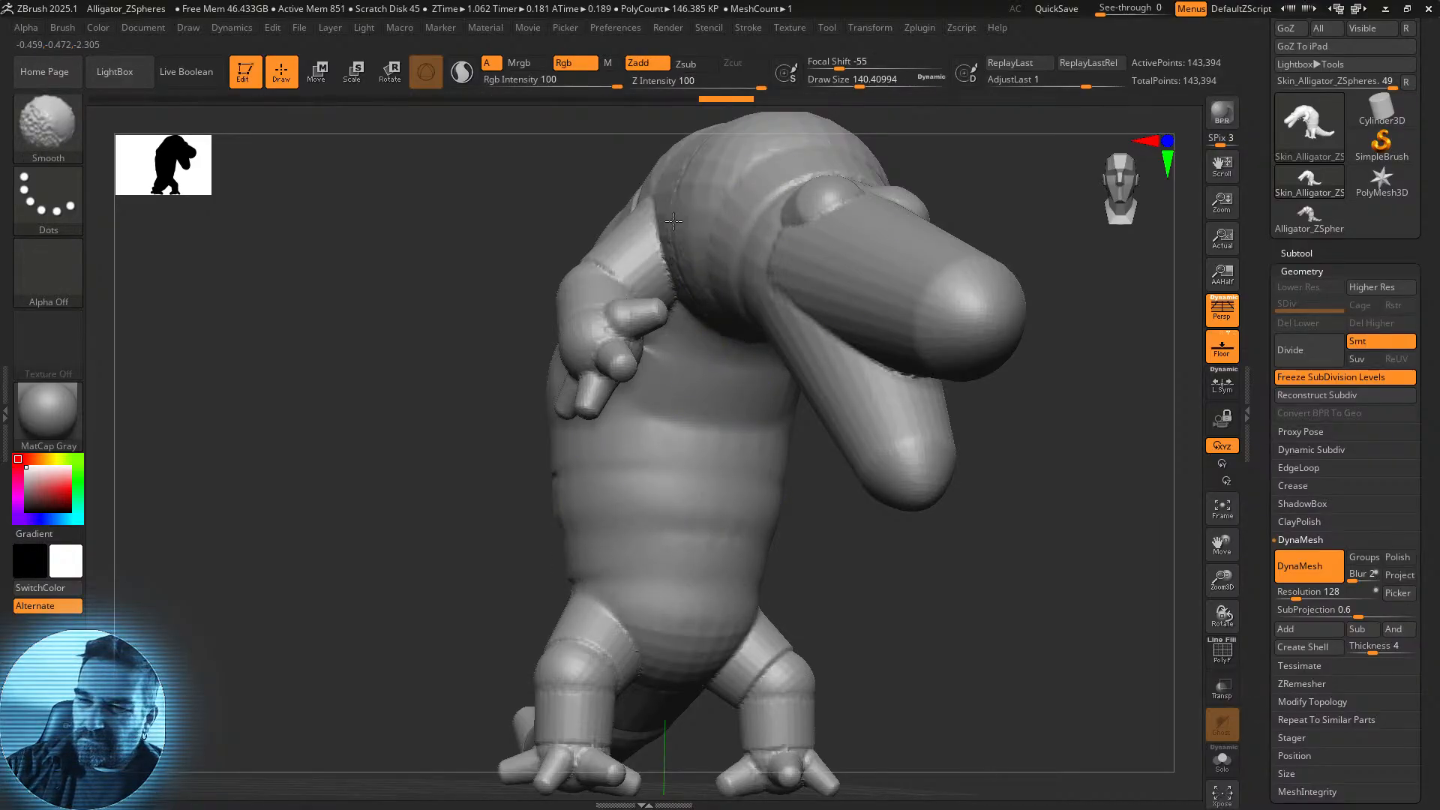
shift+drag(673, 221, 679, 209)
Smooth the seams on the neck, shoulder and arm so they blend into the upper body.
drag(1102, 352, 1003, 453)
mouse_move(902, 461)
mouse_down()
mouse_move(840, 530)
mouse_move(633, 525)
mouse_up()
key(shift)
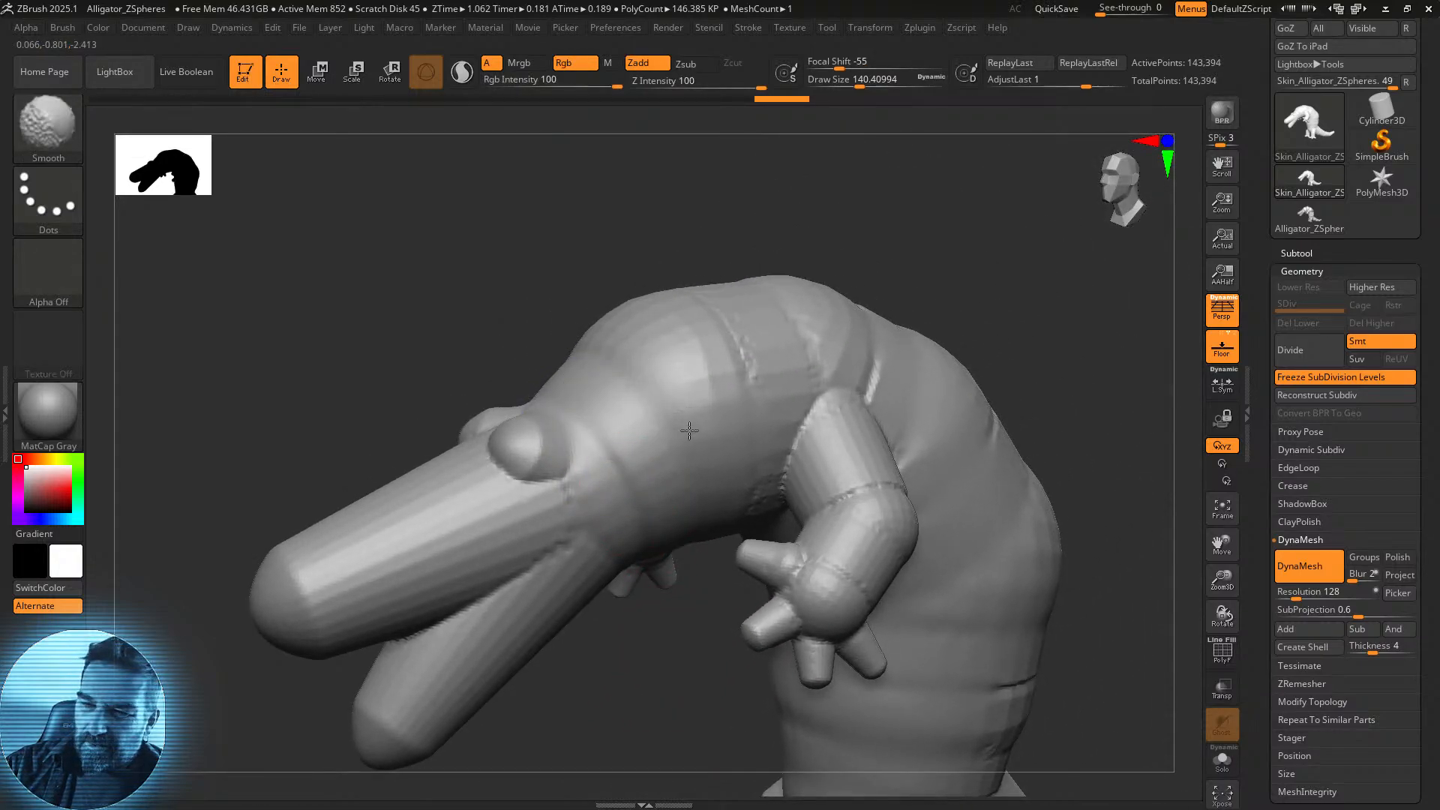
shift+drag(747, 396, 791, 458)
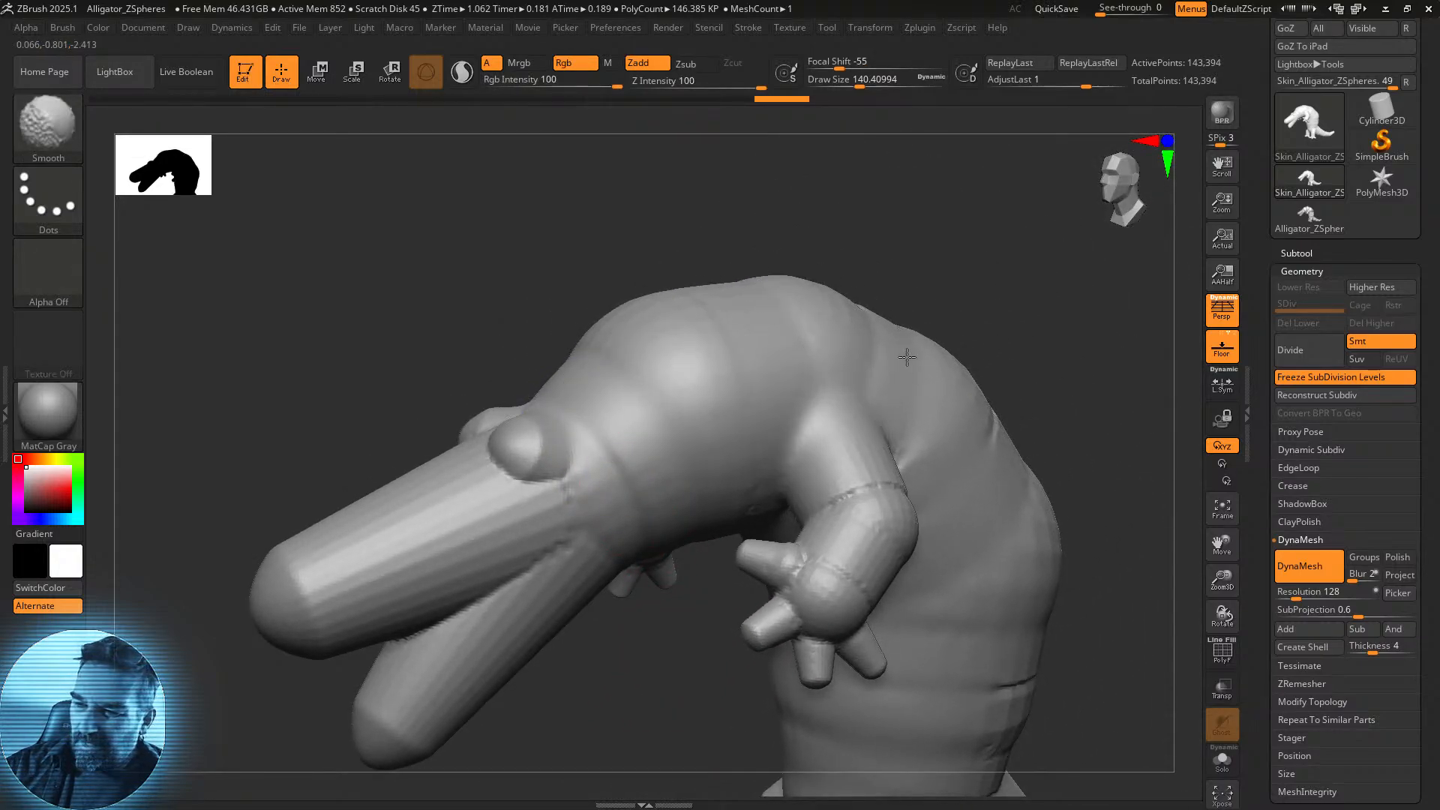
mouse_move(893, 543)
shift+mouse_down()
mouse_move(771, 491)
mouse_move(787, 497)
shift+mouse_up()
Smooth the seams on the hind leg and foot, and set the DamStandard brush's Z Intensity to 39.
mouse_move(701, 669)
alt+mouse_down()
mouse_move(578, 486)
mouse_move(555, 391)
alt+mouse_up()
mouse_move(961, 411)
mouse_down()
mouse_move(870, 412)
mouse_move(981, 372)
mouse_up()
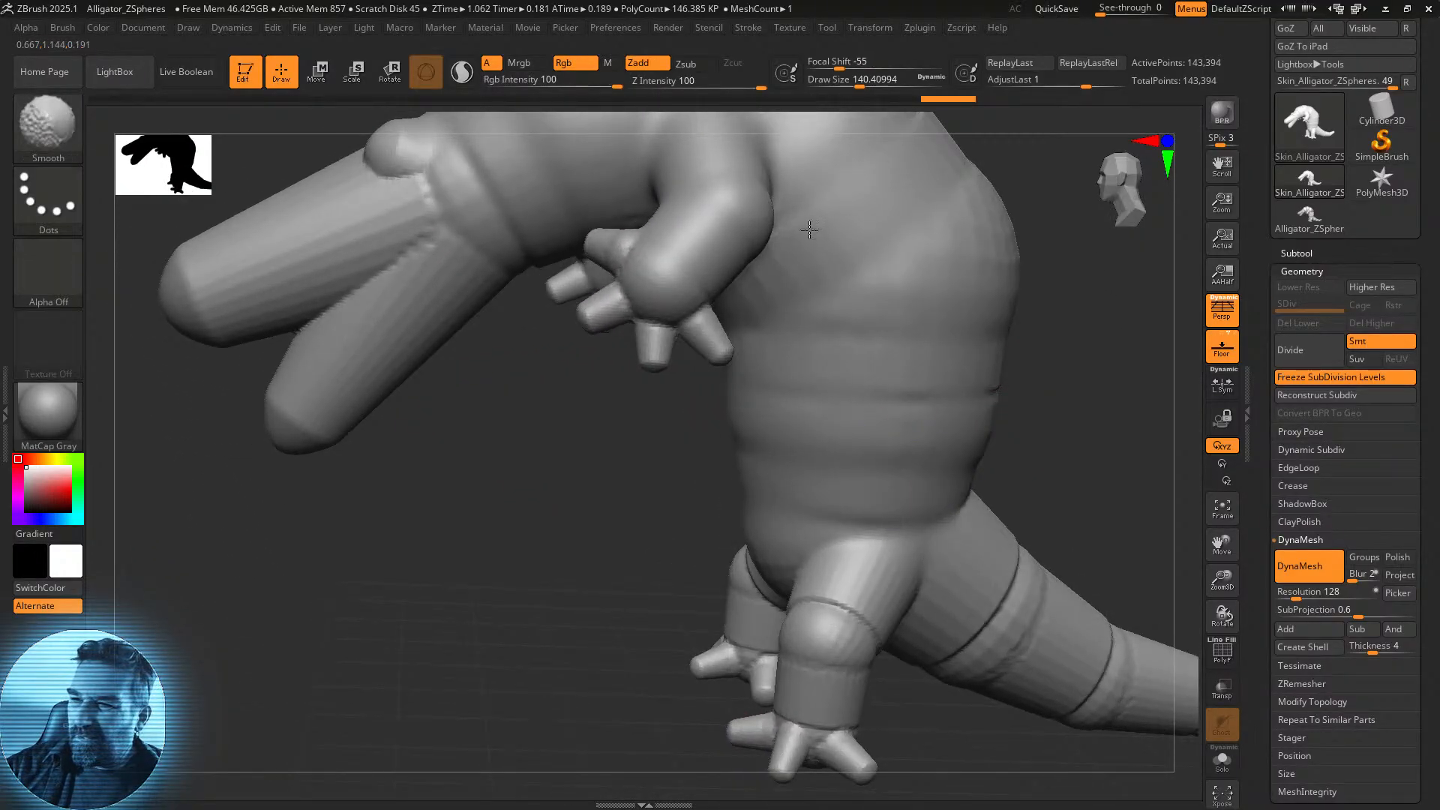
shift+drag(863, 701, 822, 700)
shift+drag(751, 640, 768, 586)
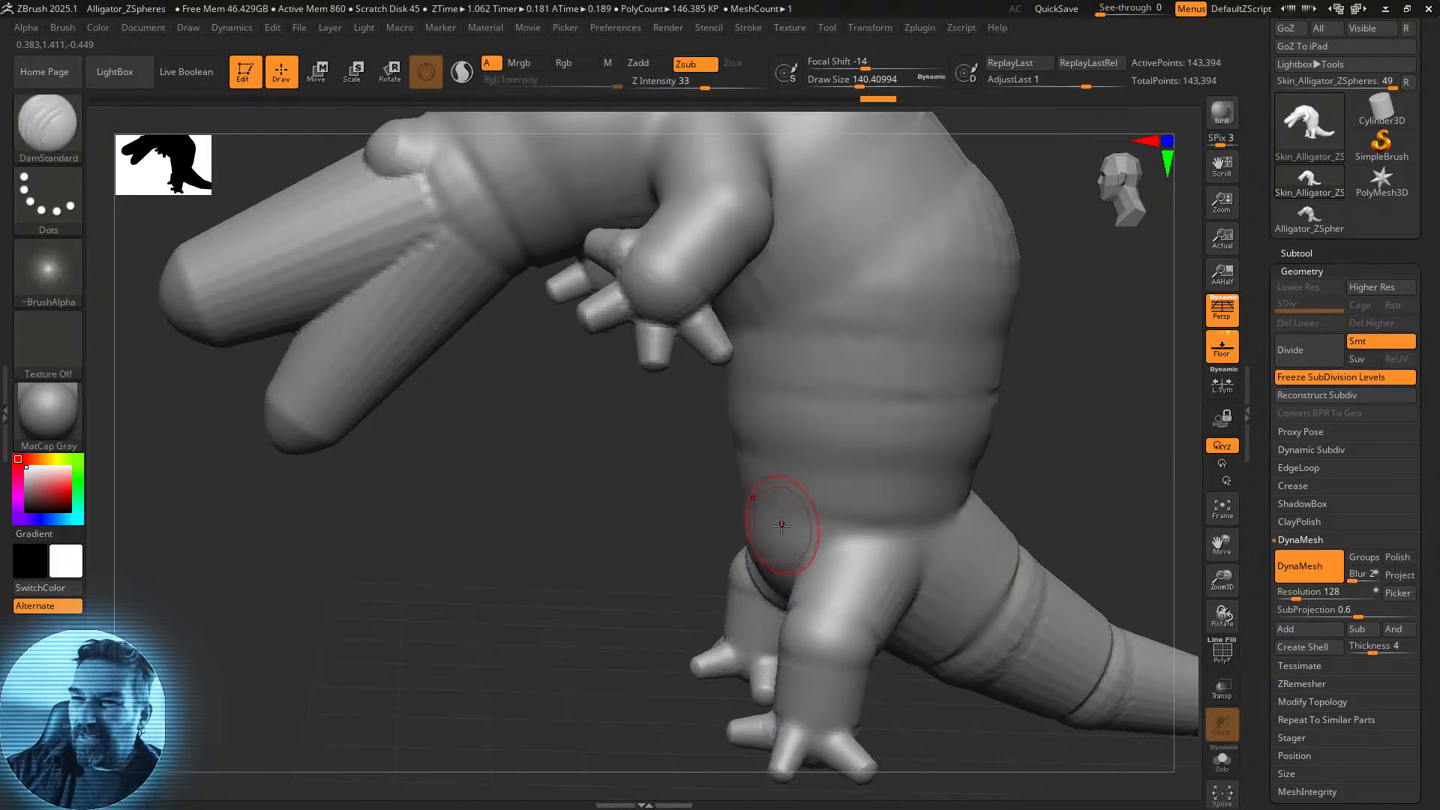
click(712, 84)
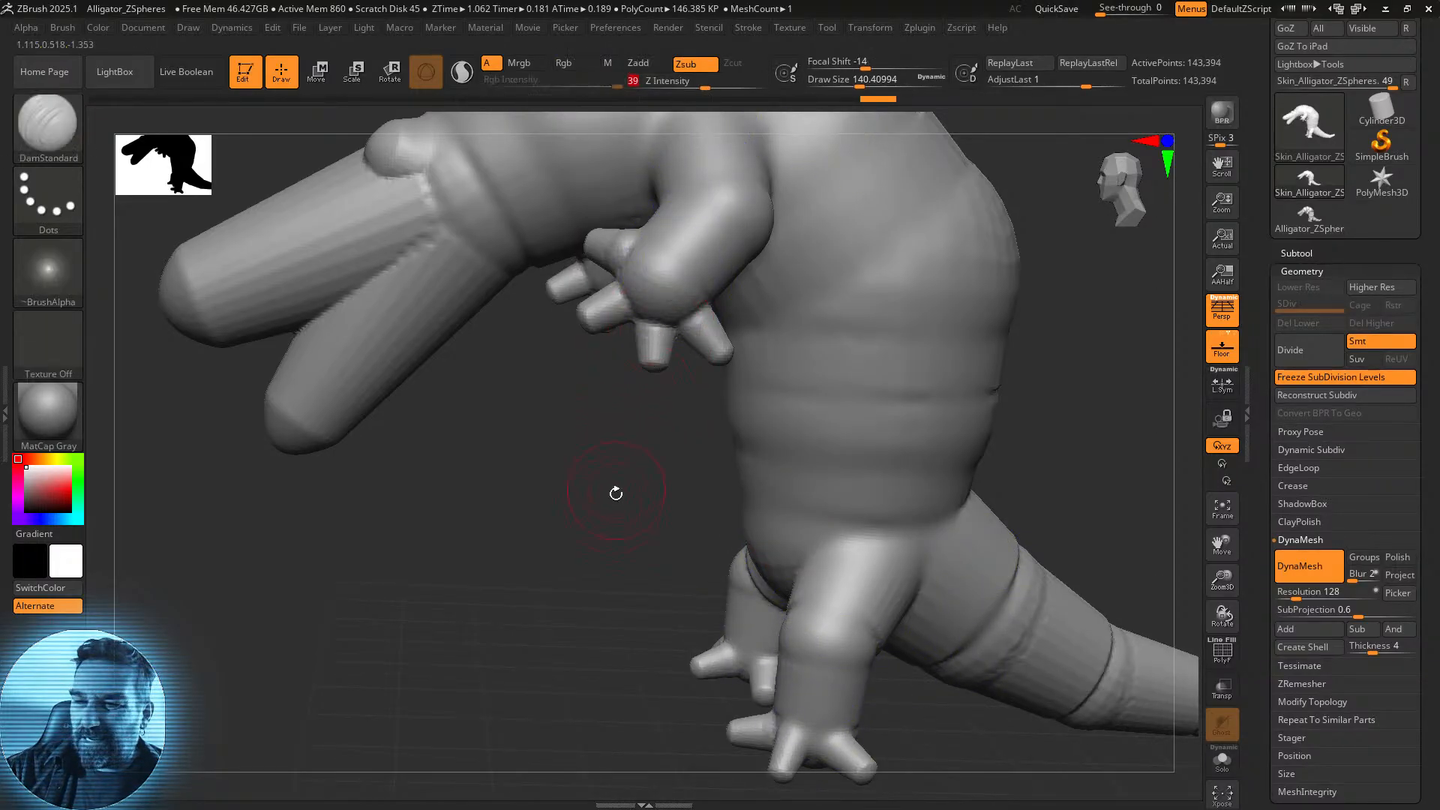
Smooth the remaining seams across the creature's belly and on the hind legs and feet from the front.
shift+drag(619, 477, 685, 520)
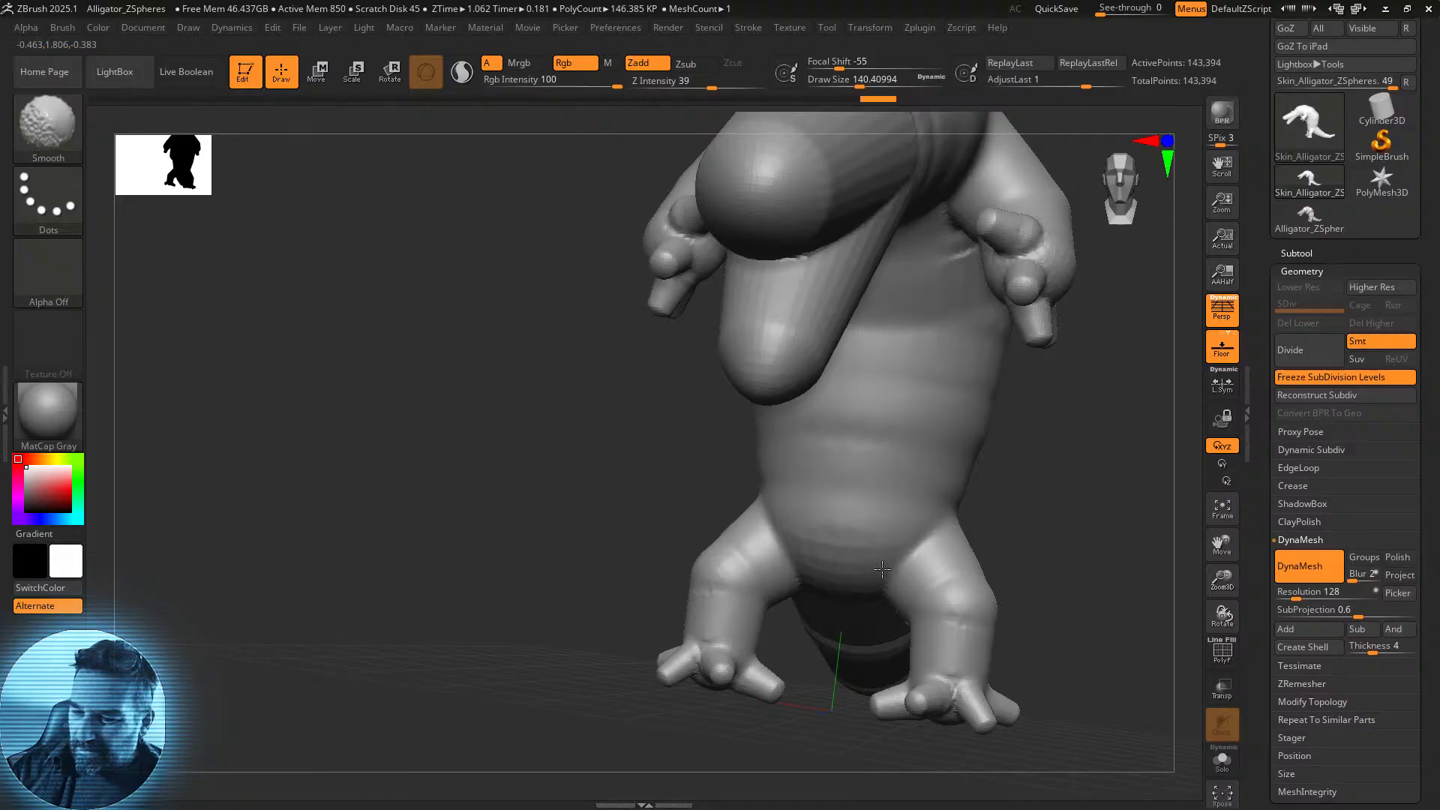
shift+drag(926, 444, 870, 498)
mouse_move(724, 611)
shift+mouse_down()
mouse_move(704, 653)
mouse_move(757, 581)
shift+mouse_up()
shift+drag(780, 567, 848, 547)
mouse_move(1039, 587)
mouse_down()
mouse_move(1006, 549)
mouse_move(720, 645)
mouse_up()
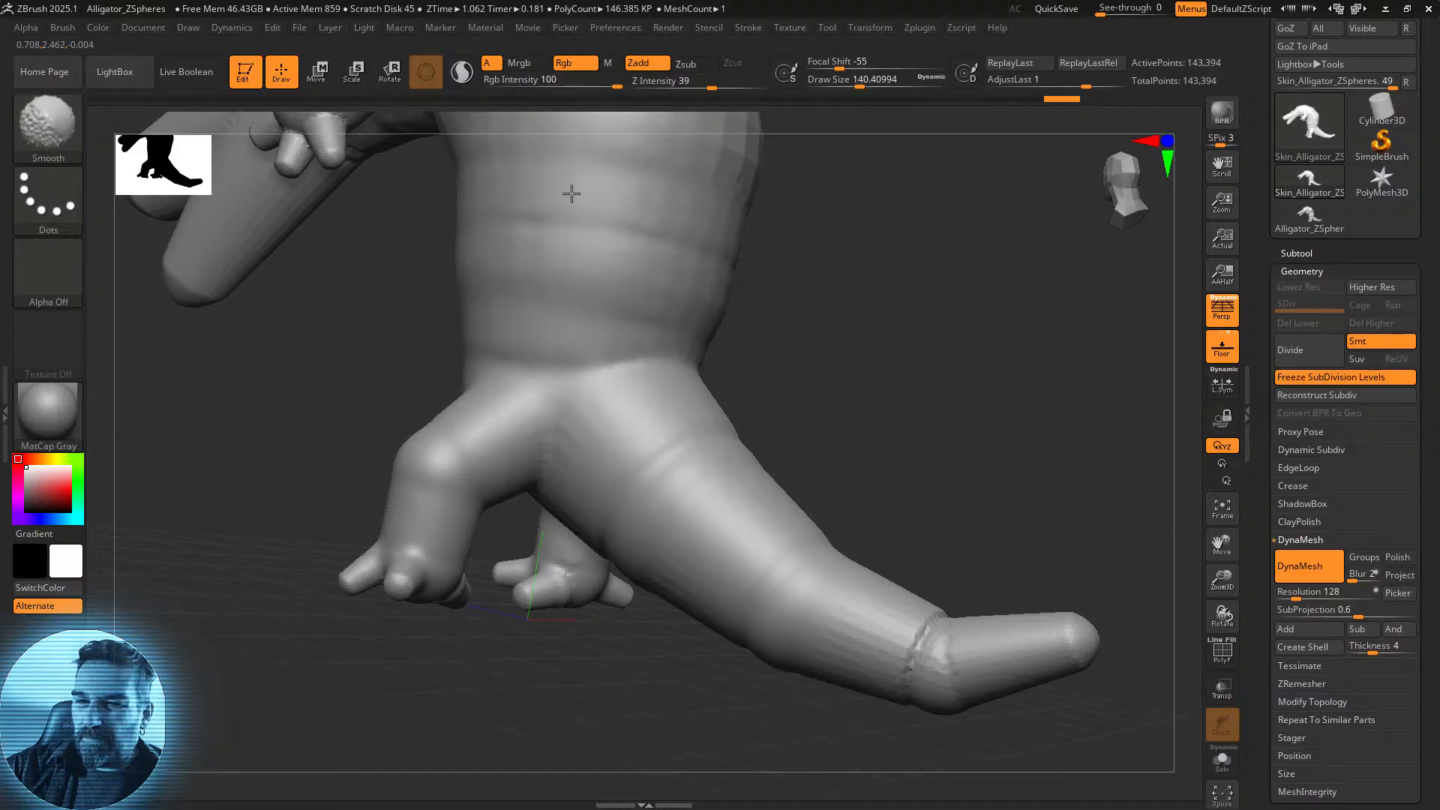
Smooth the segment seams along the tail, including the bend near its tip, and the ridges across the back.
shift+drag(916, 671, 936, 618)
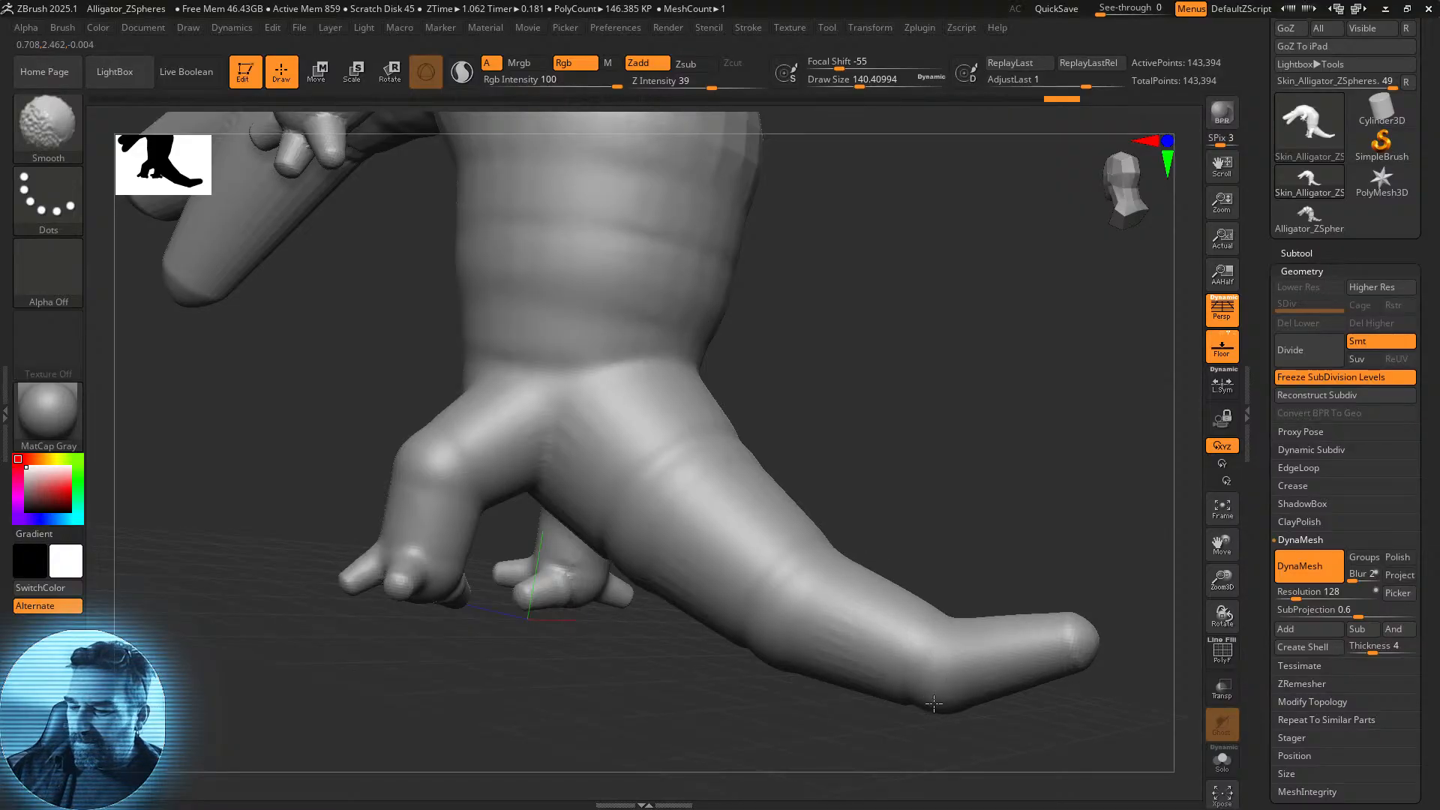
shift+drag(681, 432, 703, 392)
mouse_move(868, 411)
alt+mouse_down()
mouse_move(858, 539)
mouse_move(900, 534)
mouse_move(849, 473)
mouse_move(755, 605)
alt+mouse_up()
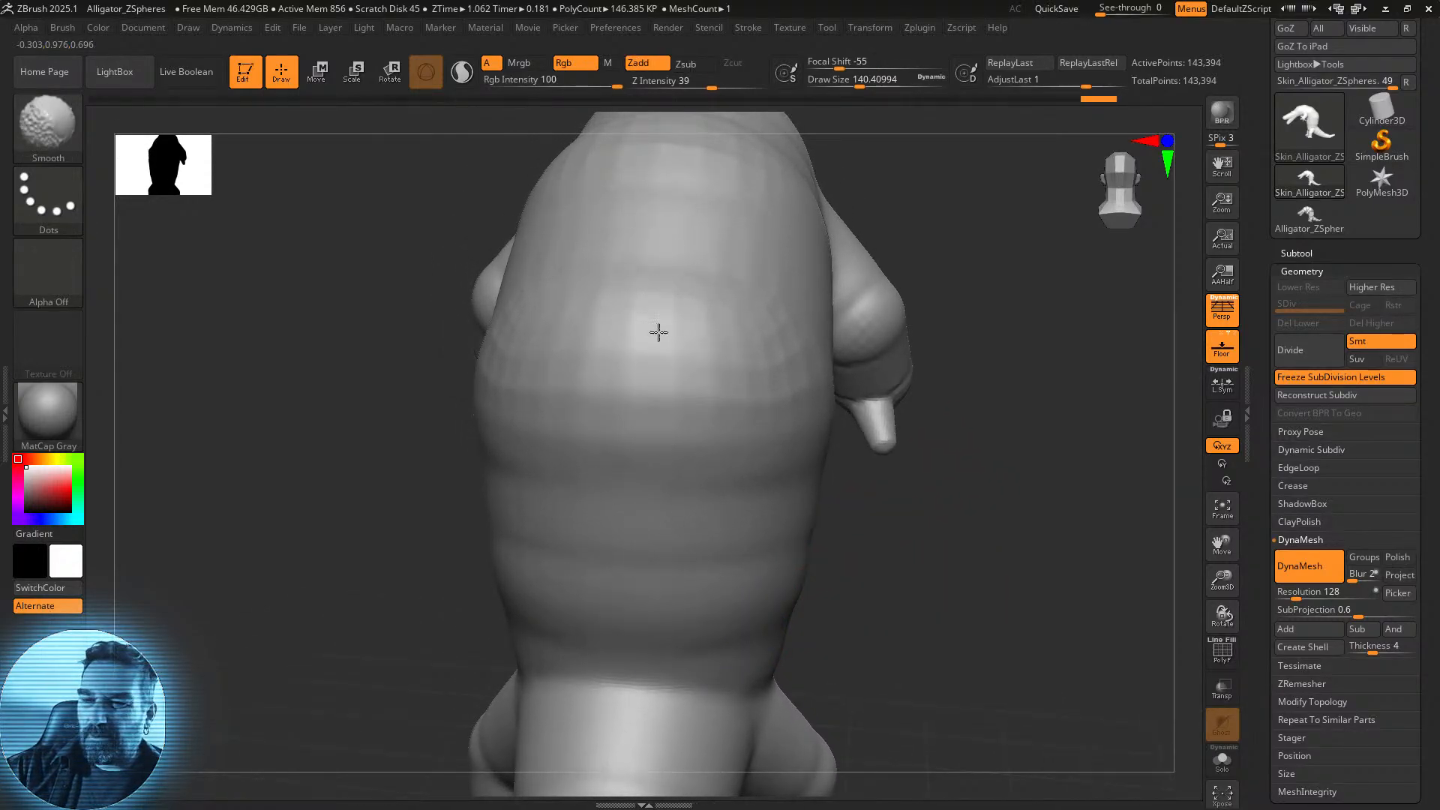
mouse_move(840, 570)
mouse_down()
mouse_move(942, 659)
mouse_move(980, 659)
mouse_move(916, 562)
mouse_up()
key(shift)
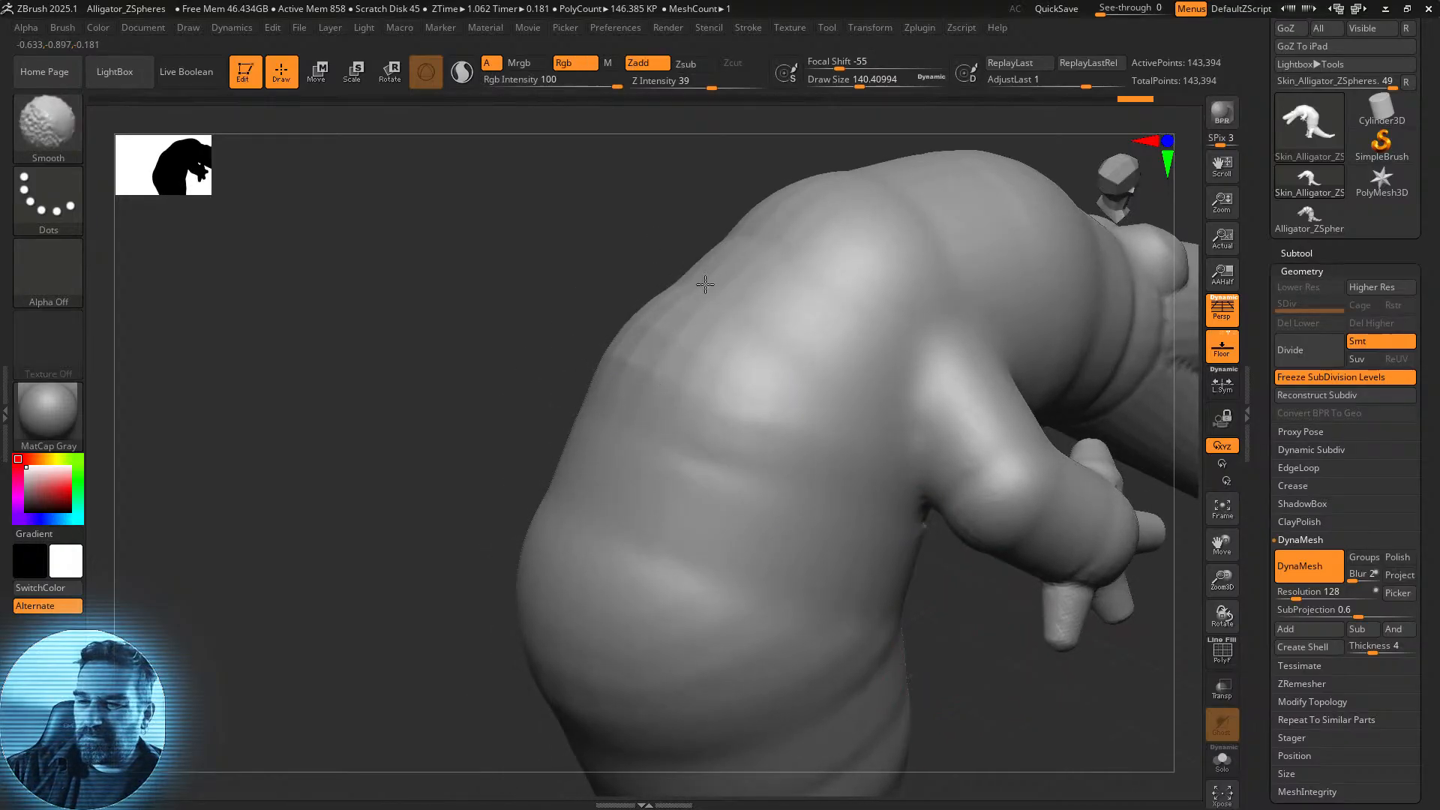
Smooth the seams under the chest, on the hands and around the neck and throat behind the jaws.
mouse_move(968, 678)
mouse_down()
mouse_move(983, 682)
mouse_move(759, 633)
mouse_move(975, 608)
mouse_move(964, 505)
mouse_move(914, 473)
mouse_up()
key(shift)
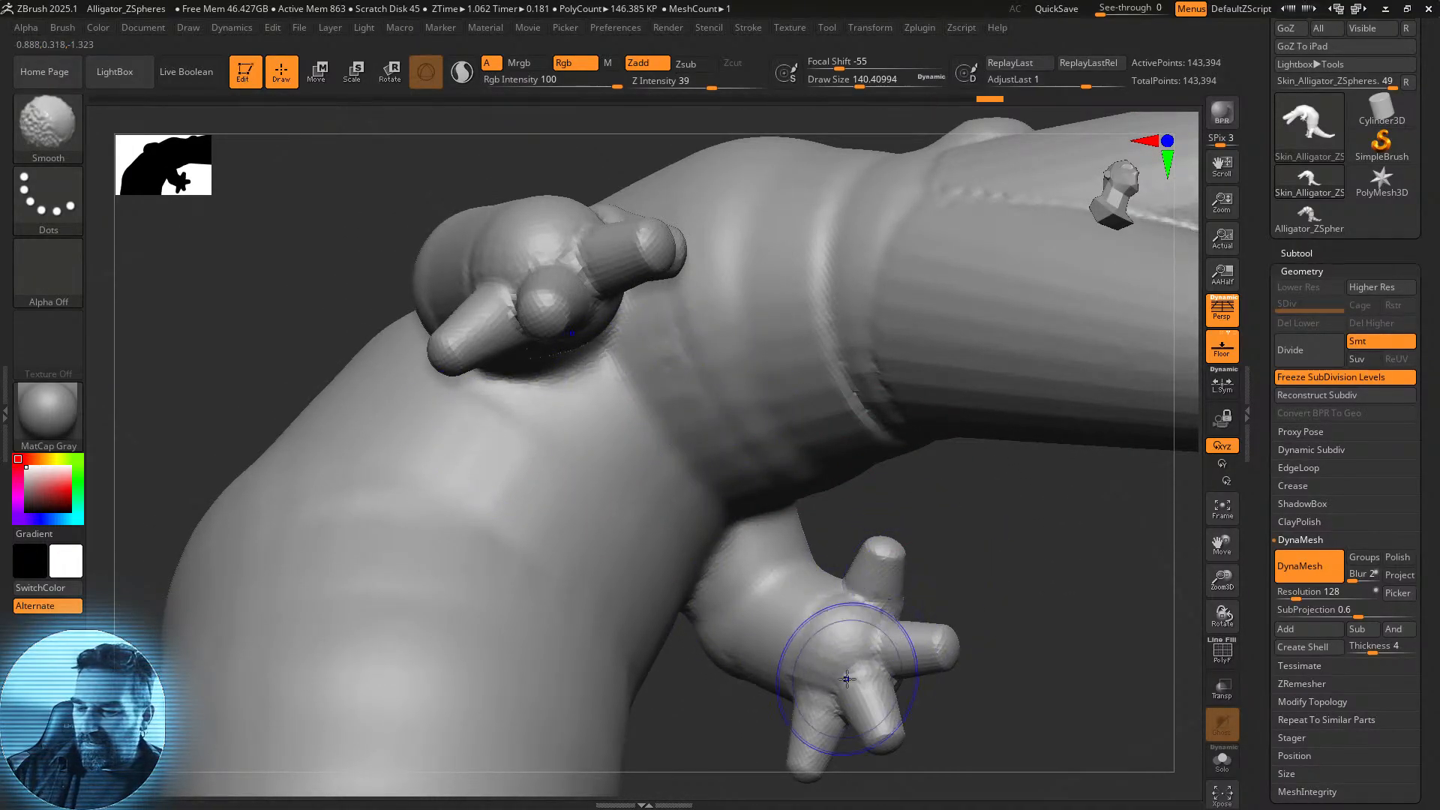
drag(974, 569, 956, 704)
key(shift)
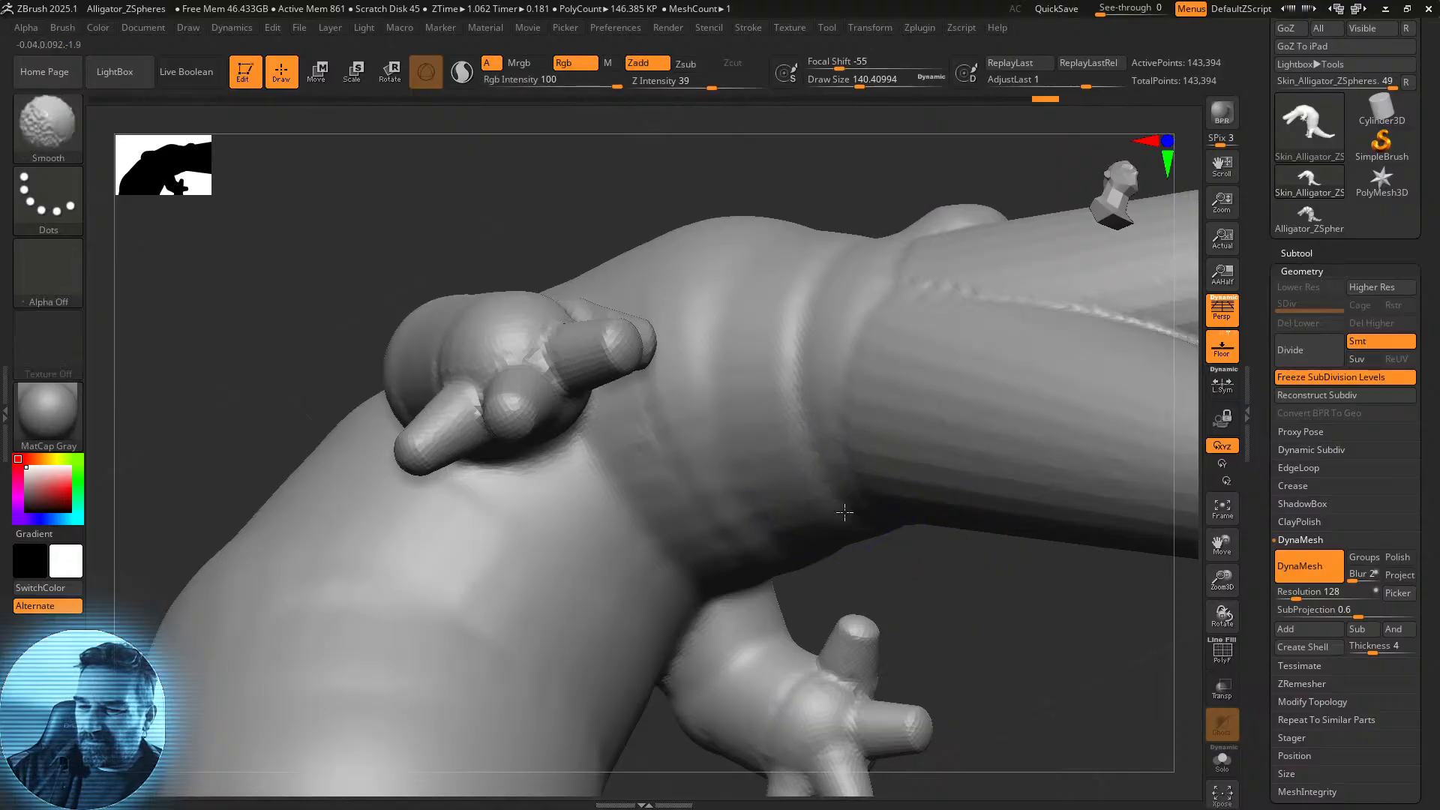
shift+drag(741, 529, 776, 247)
drag(802, 168, 847, 309)
mouse_move(945, 675)
mouse_down()
mouse_move(874, 709)
mouse_move(756, 722)
mouse_up()
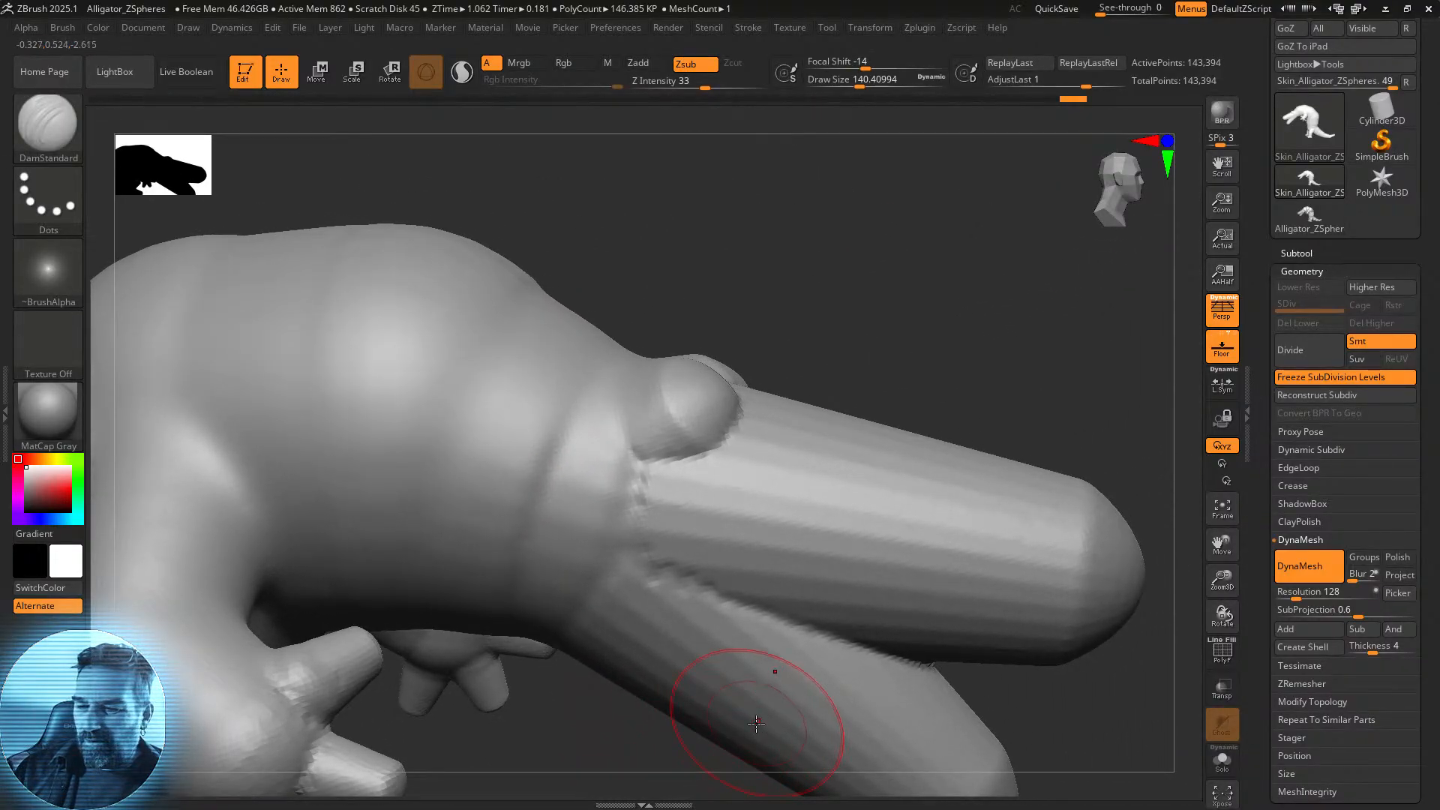
Switch to the Move brush at a draw size of about 262 and mask the upper jaw and eye area.
drag(1069, 679, 1073, 612)
click(48, 124)
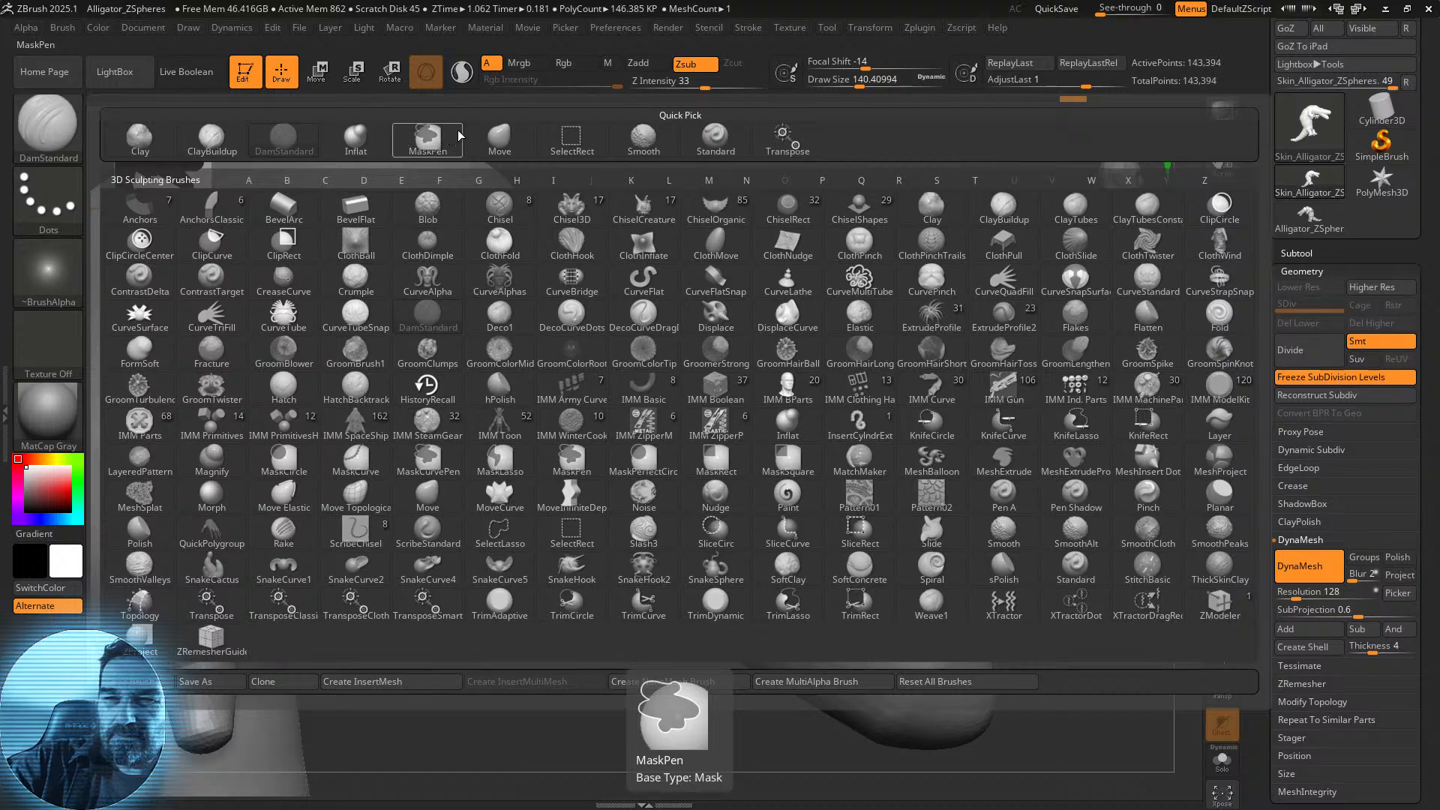
click(499, 136)
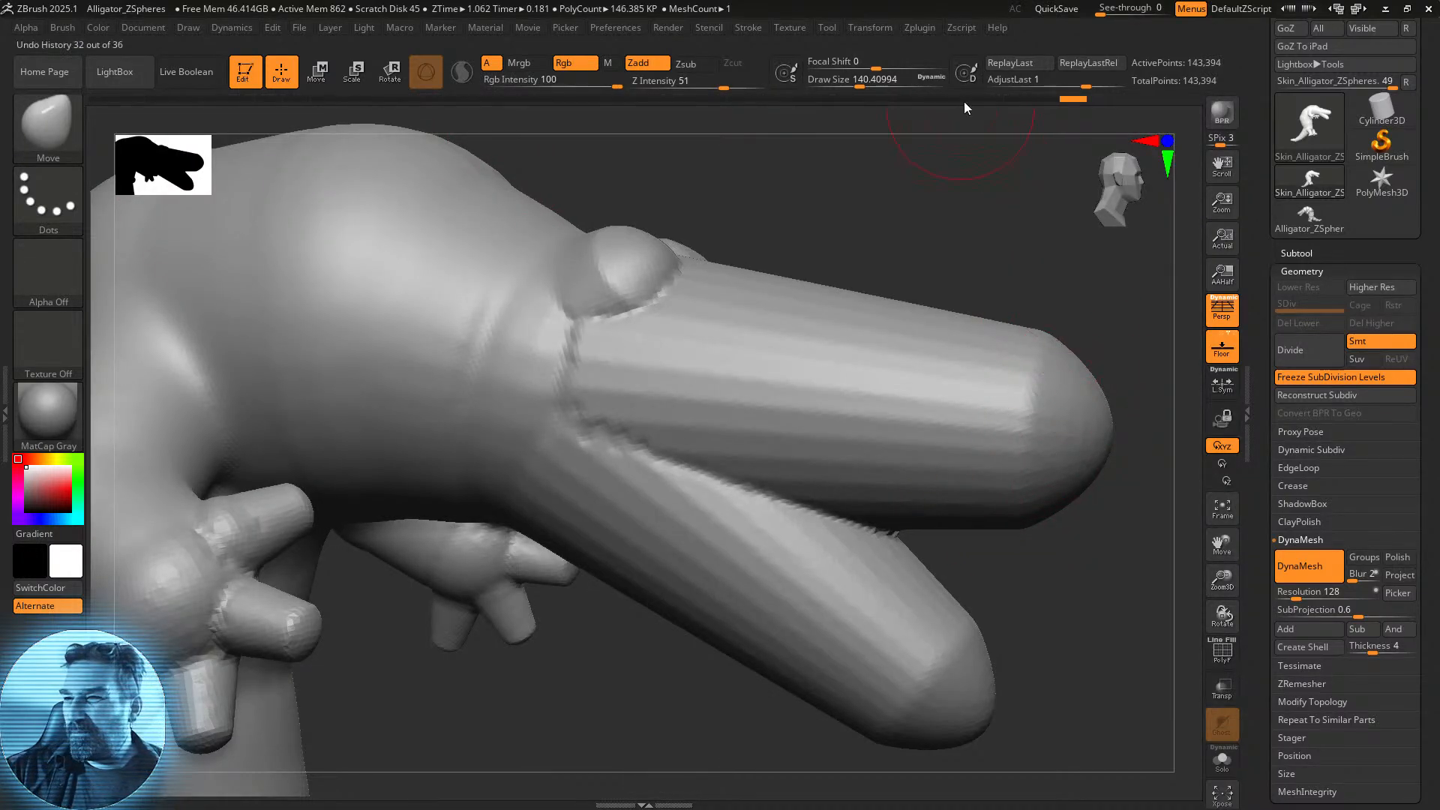
drag(860, 81, 879, 79)
mouse_move(980, 408)
ctrl+mouse_down()
mouse_move(1017, 428)
mouse_move(657, 281)
mouse_move(551, 209)
mouse_move(581, 240)
ctrl+mouse_up()
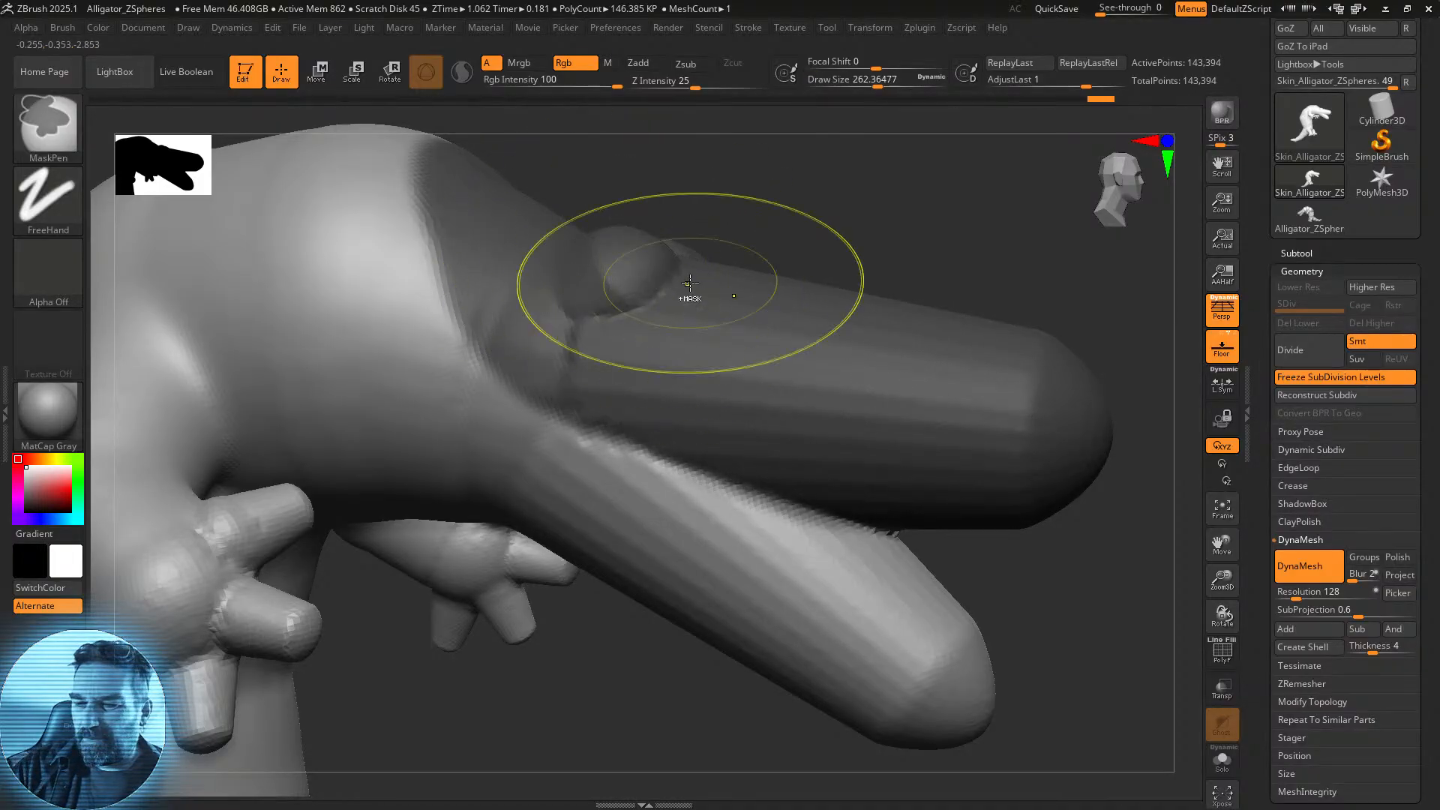
Reshape the unmasked lower jaw with the Move brush, shortening its tip and pushing it up towards the upper jaw.
drag(1090, 552, 987, 495)
drag(907, 591, 885, 525)
drag(979, 565, 998, 567)
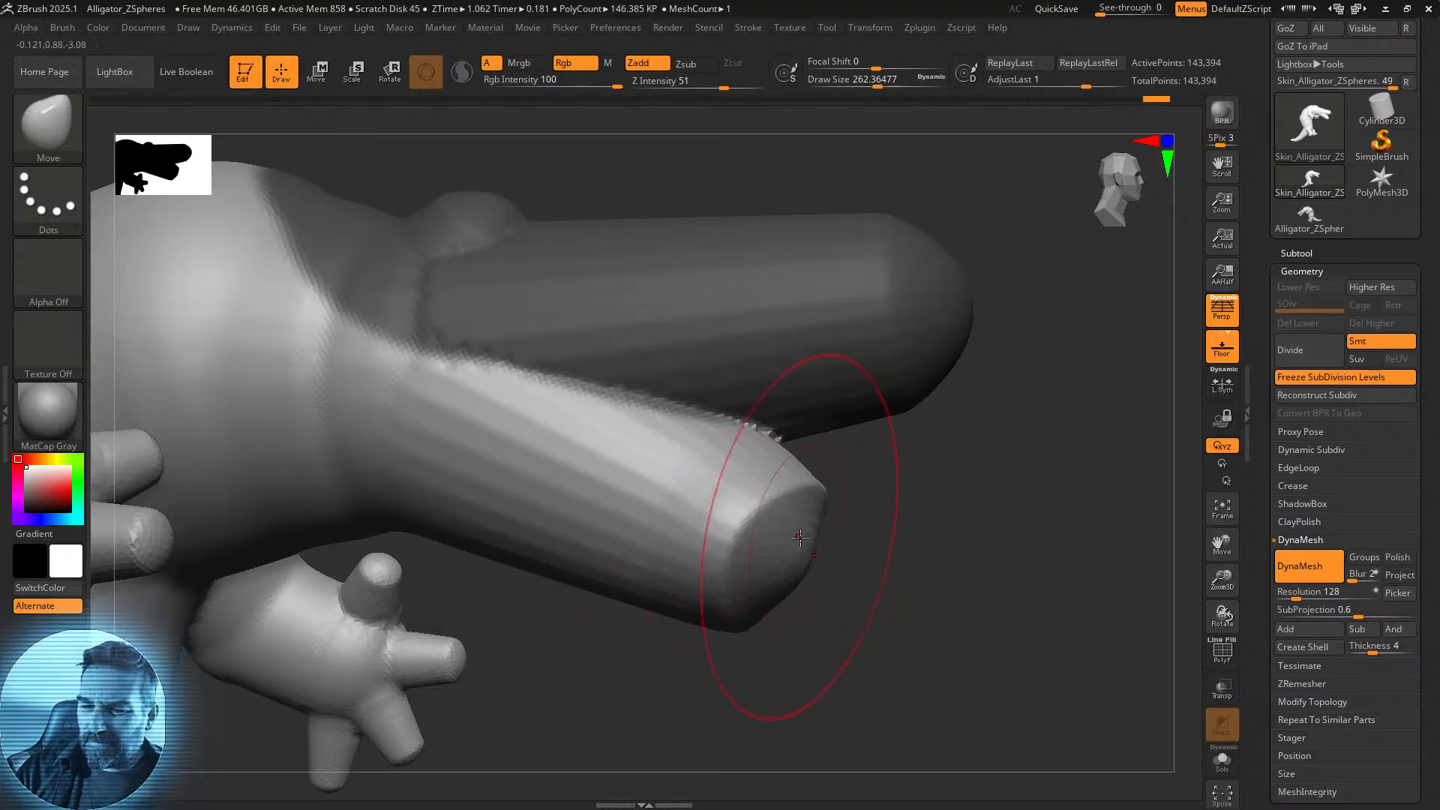
drag(781, 576, 748, 587)
right_drag(748, 588, 748, 583)
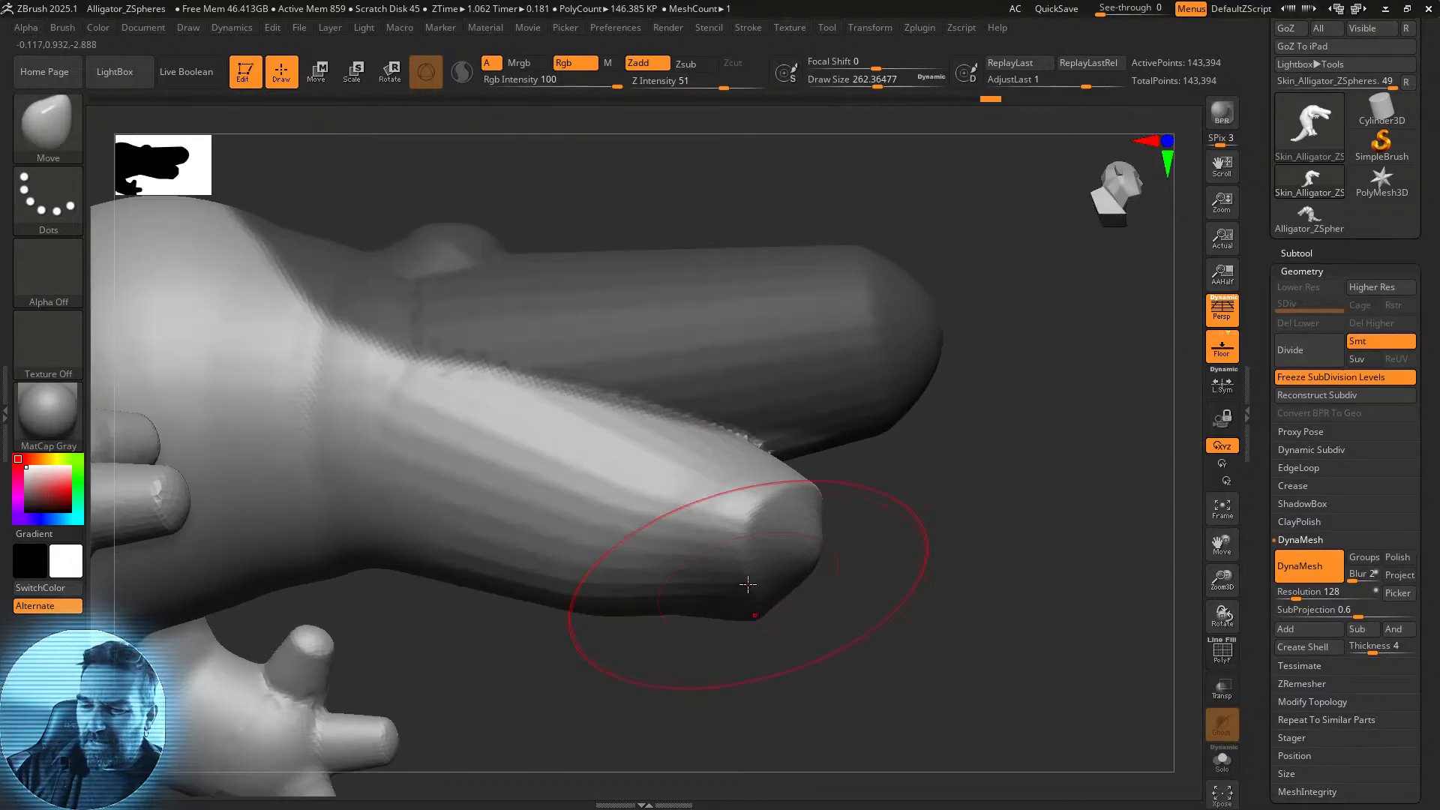
drag(600, 600, 582, 592)
mouse_move(610, 530)
right_down()
mouse_move(902, 583)
mouse_move(814, 531)
right_up()
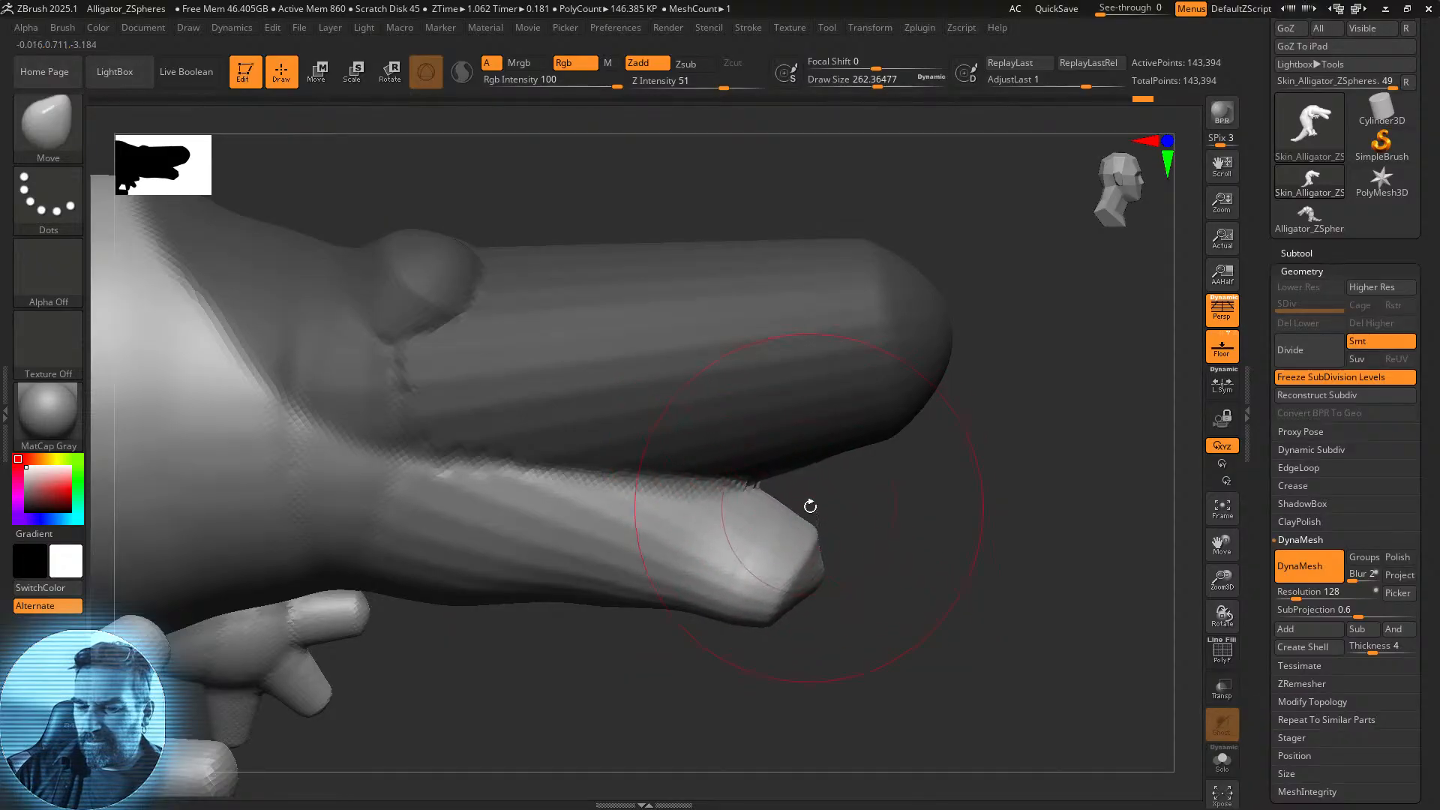
Clear the upper jaw's mask and refine the lower jaw's tip with the Move brush from front and side views.
right_drag(1016, 546, 932, 572)
right_drag(998, 525, 852, 584)
drag(740, 583, 797, 580)
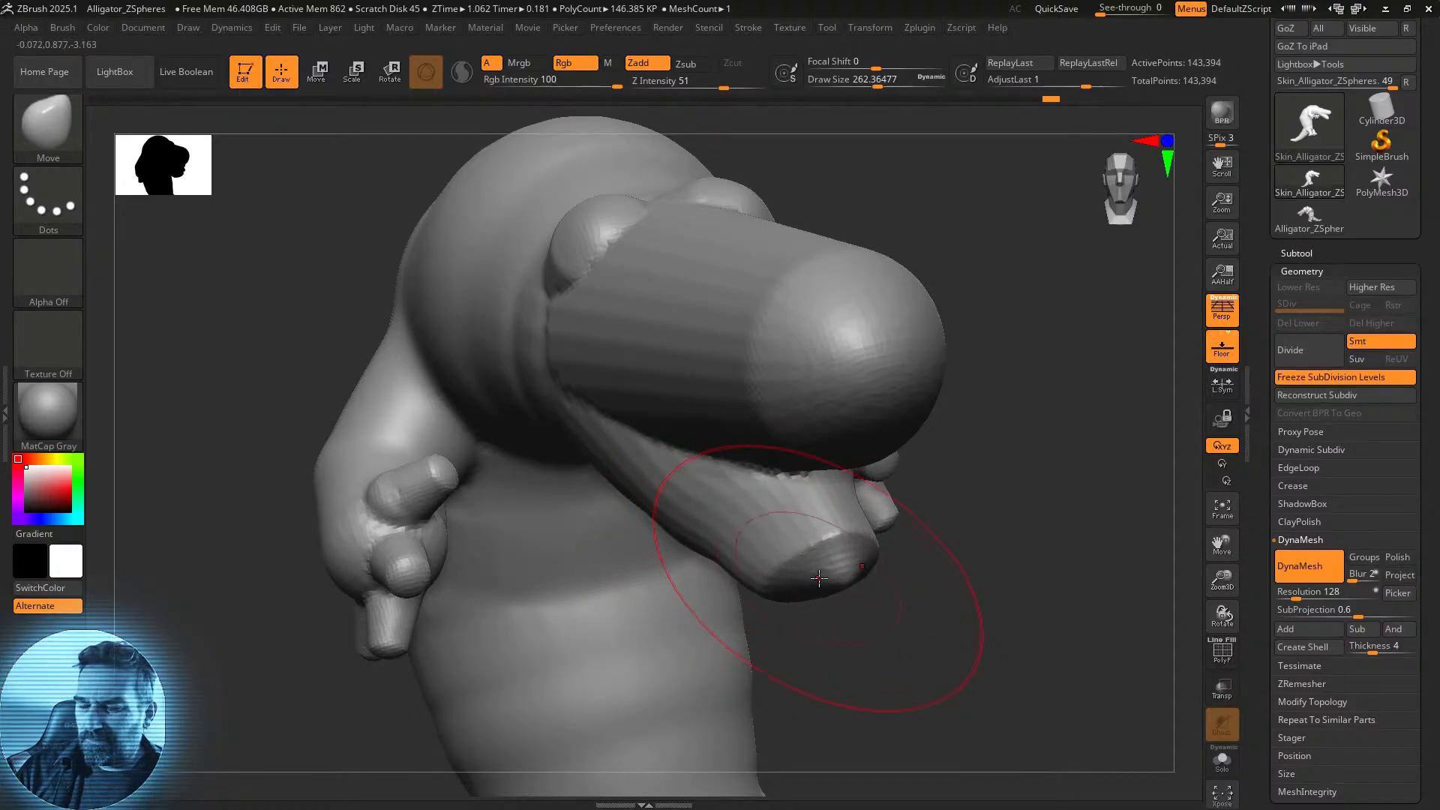
right_drag(818, 577, 888, 576)
Smooth the lower jaw's tip, the ragged seam between the jaws and the facets along the snout.
key(shift)
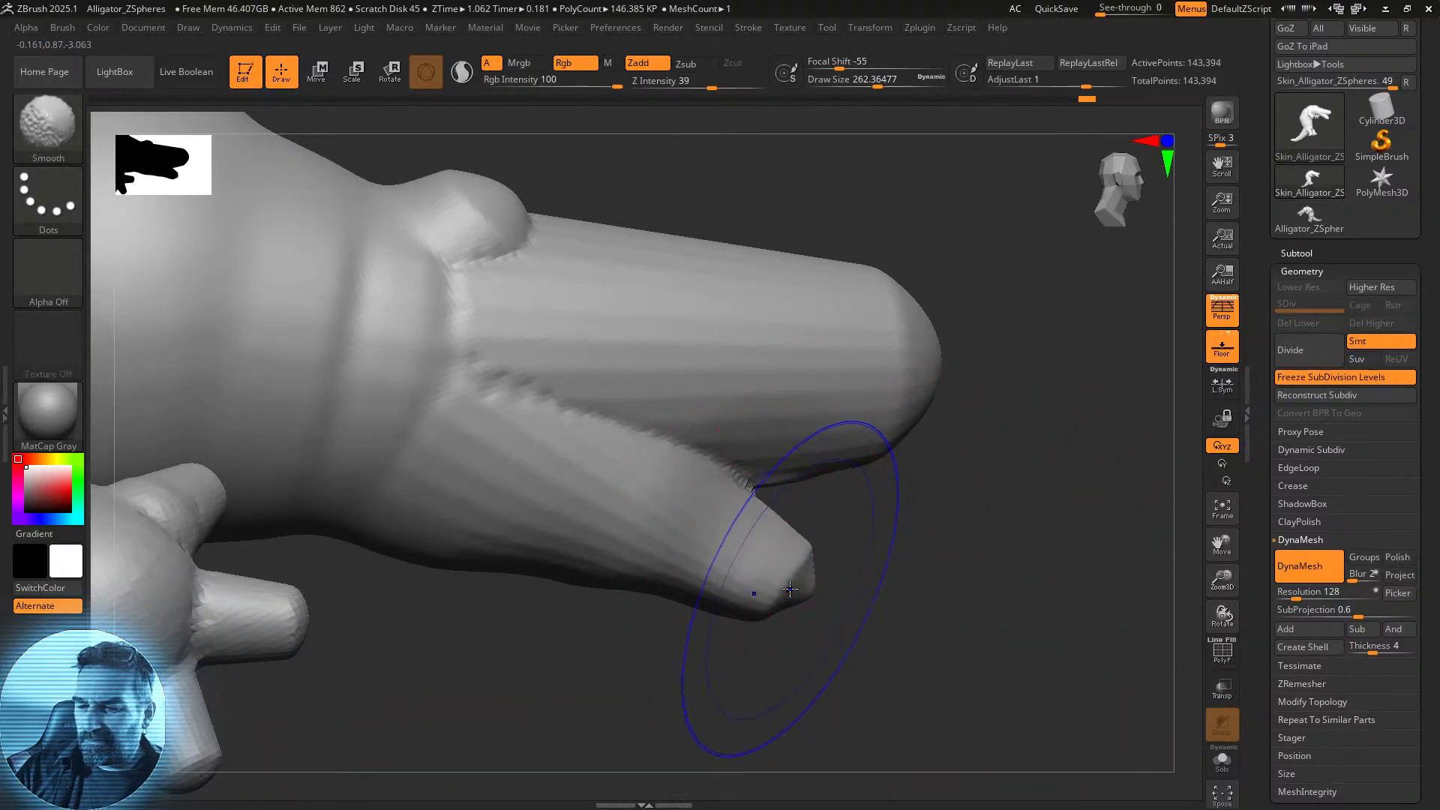
mouse_move(786, 591)
shift+mouse_down()
mouse_move(797, 573)
mouse_move(916, 567)
shift+mouse_up()
mouse_move(479, 390)
shift+mouse_down()
mouse_move(441, 360)
mouse_move(642, 416)
mouse_move(858, 300)
shift+mouse_up()
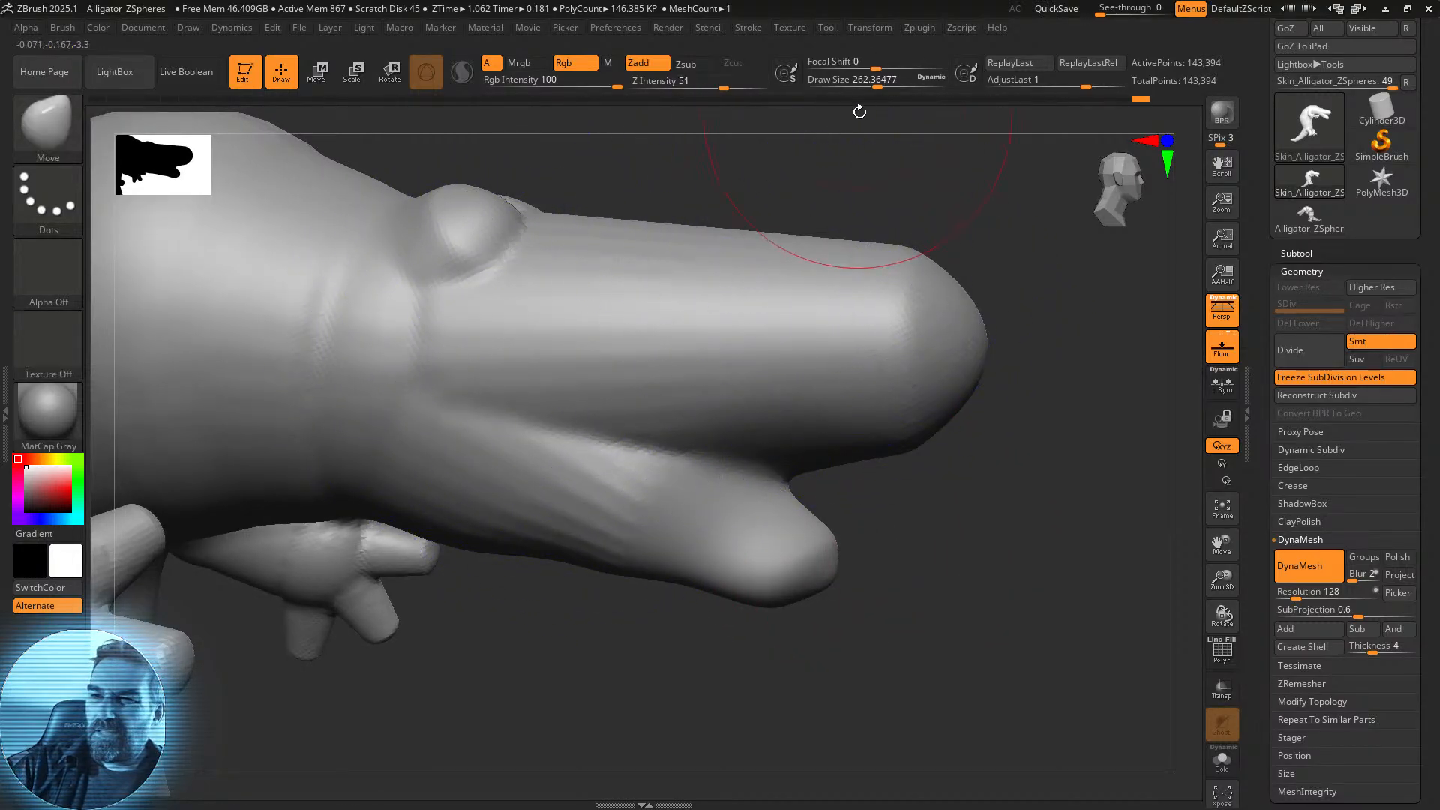
Set the Smooth brush to Z Intensity 13 and draw size 116, and gently smooth the jaws and snout.
drag(709, 81, 677, 78)
drag(876, 81, 857, 78)
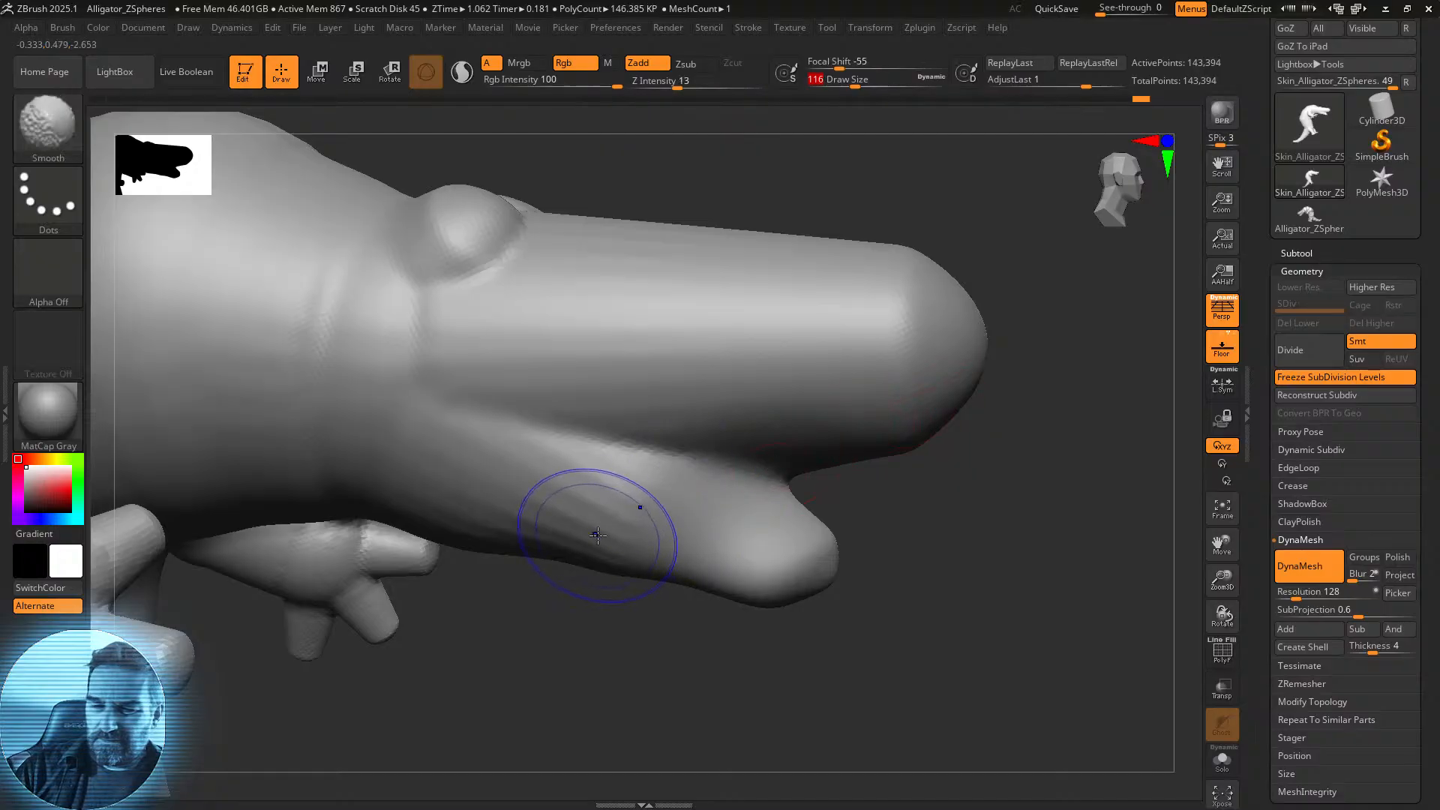
drag(467, 460, 887, 367)
mouse_move(912, 490)
shift+mouse_down()
mouse_move(951, 598)
mouse_move(978, 536)
mouse_move(954, 627)
shift+mouse_up()
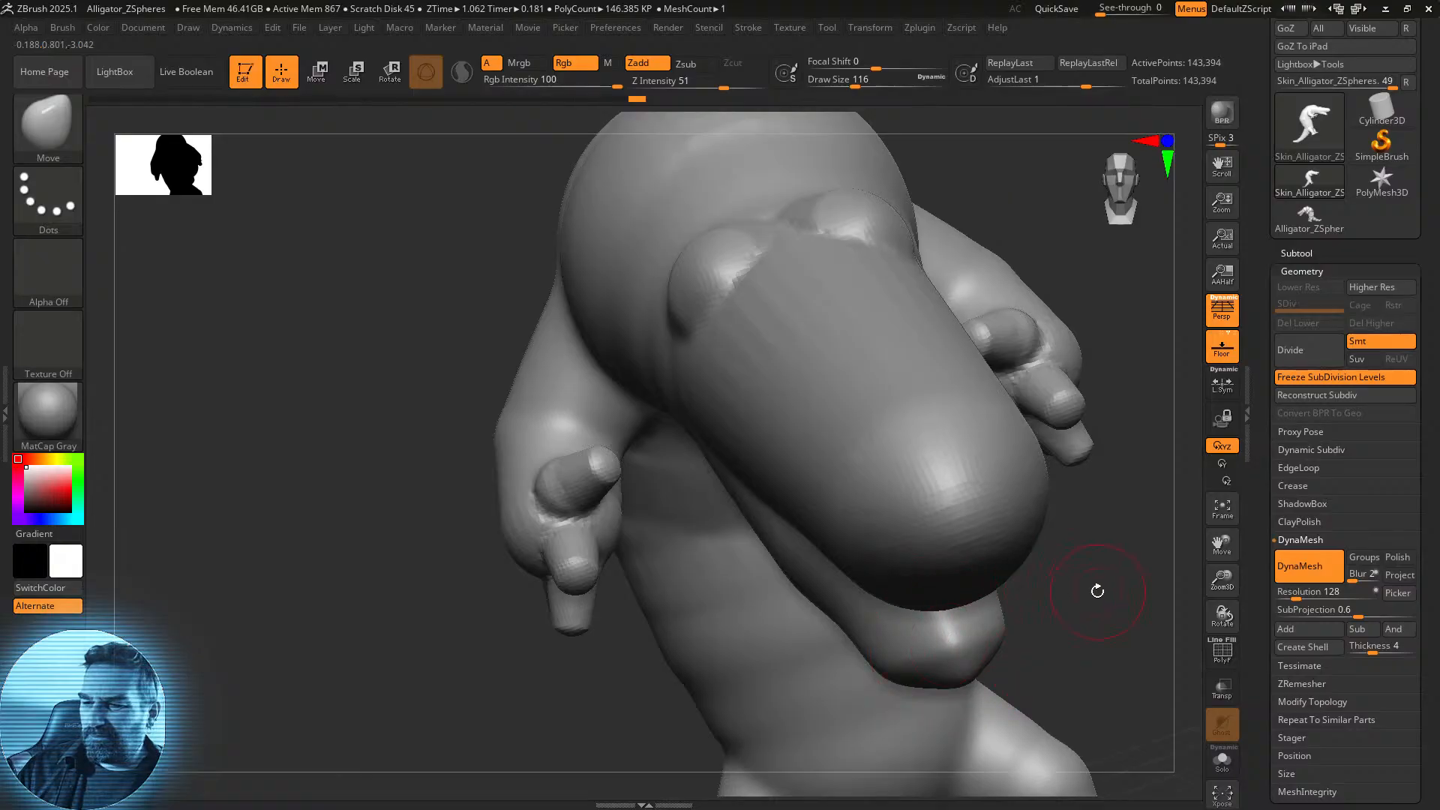
drag(1097, 591, 944, 532)
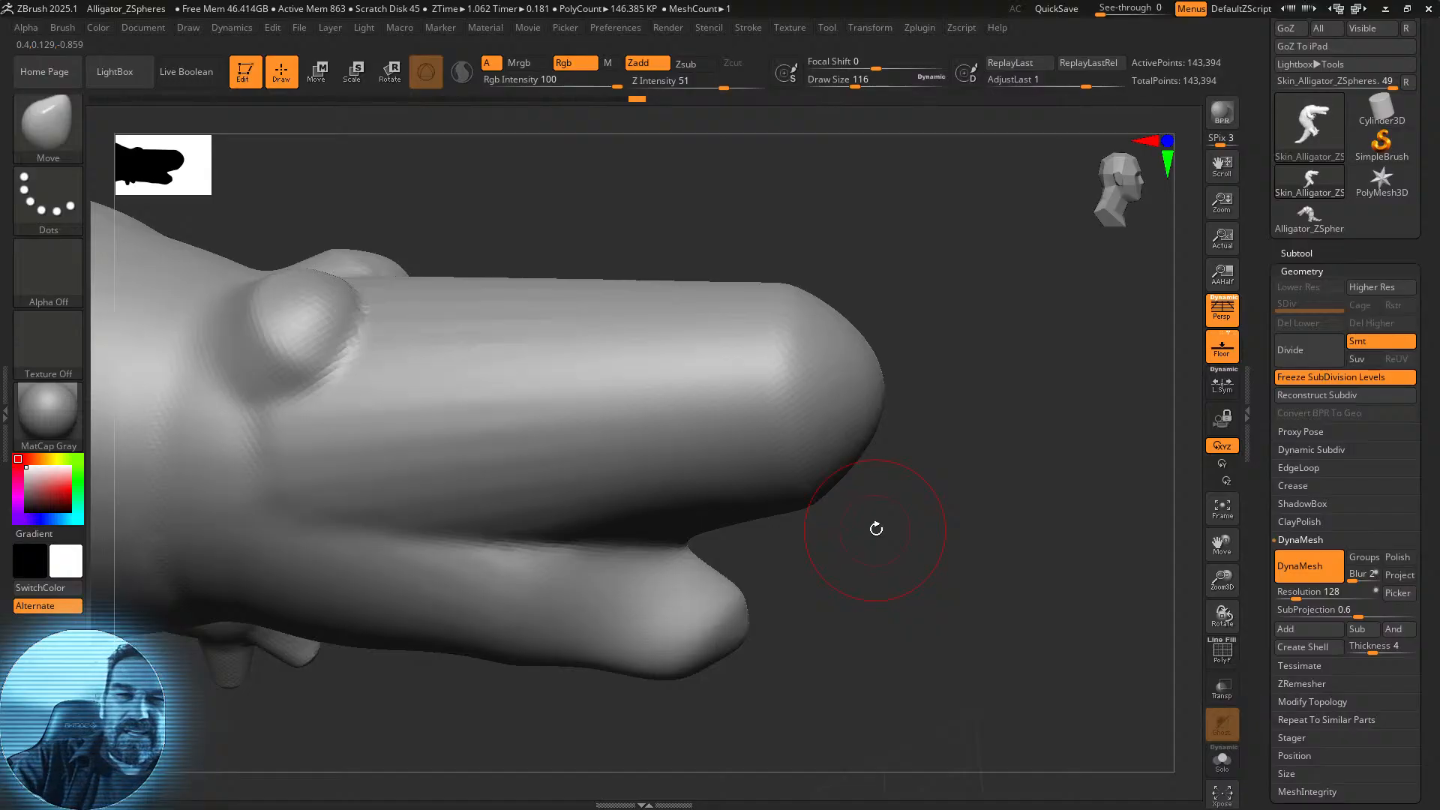
Switch to the ClayBuildup brush at a draw size of about 49 and carve the mouth opening between the jaws.
click(50, 124)
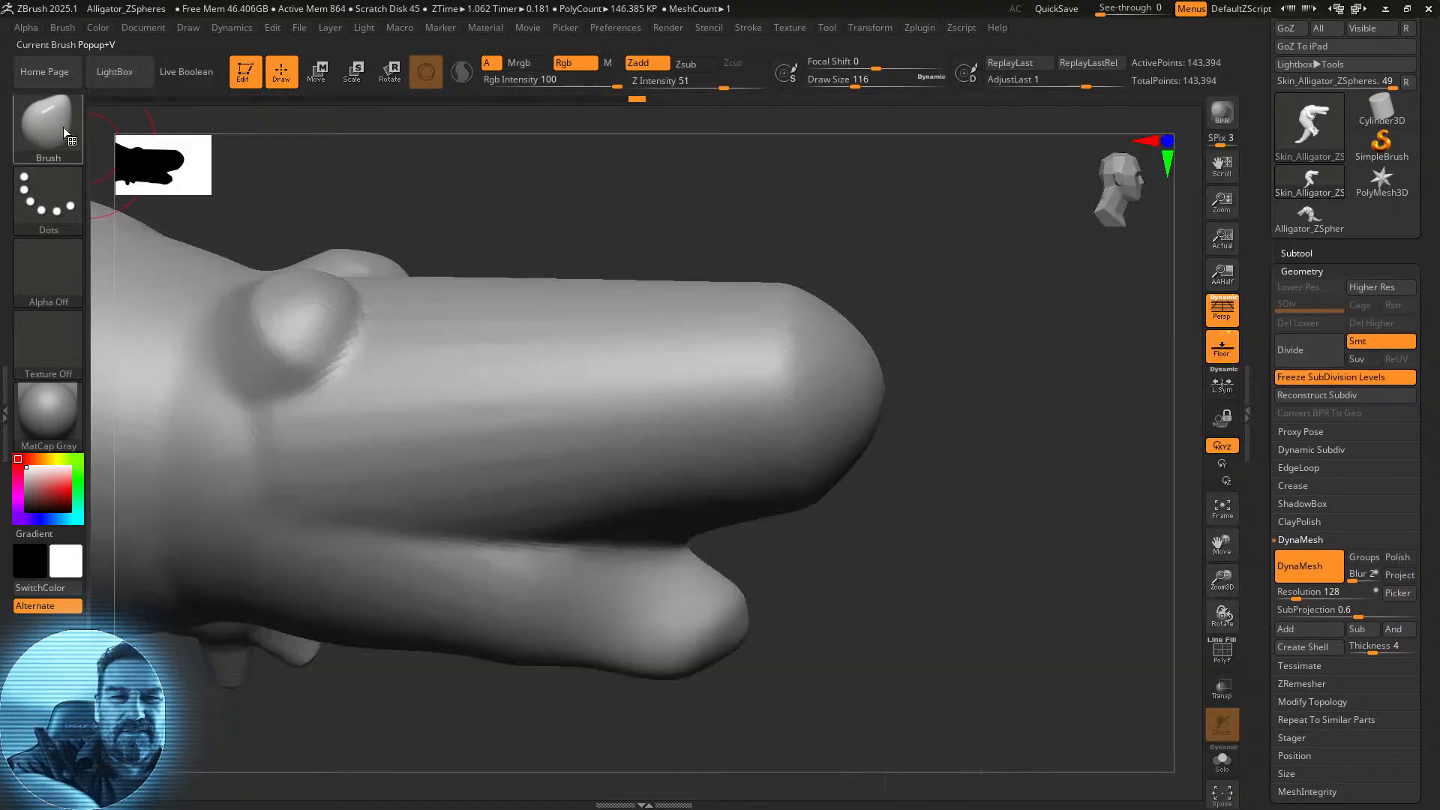
click(74, 128)
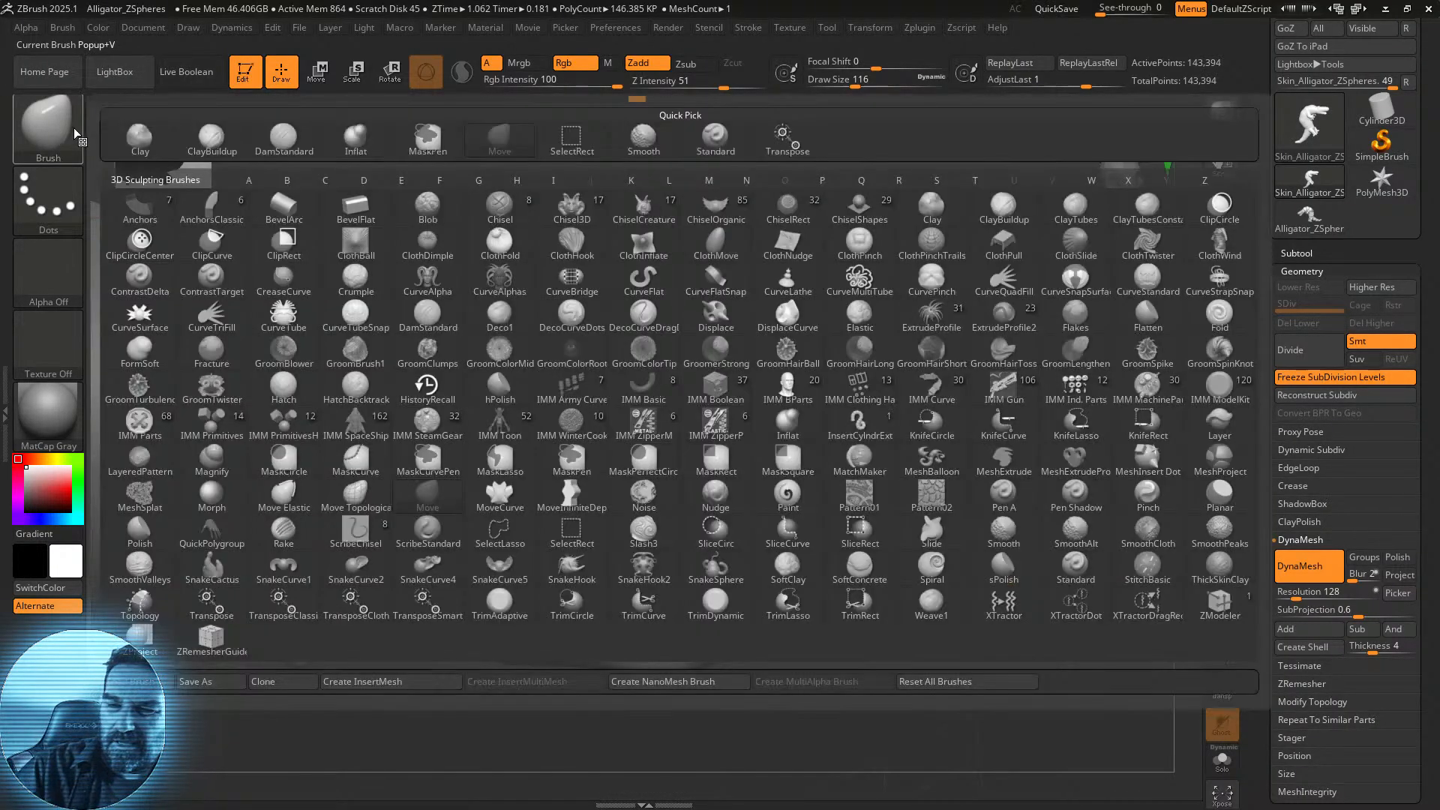
click(212, 140)
mouse_move(863, 519)
mouse_down()
mouse_move(851, 504)
mouse_move(900, 296)
mouse_up()
drag(855, 79, 841, 90)
drag(954, 428, 939, 410)
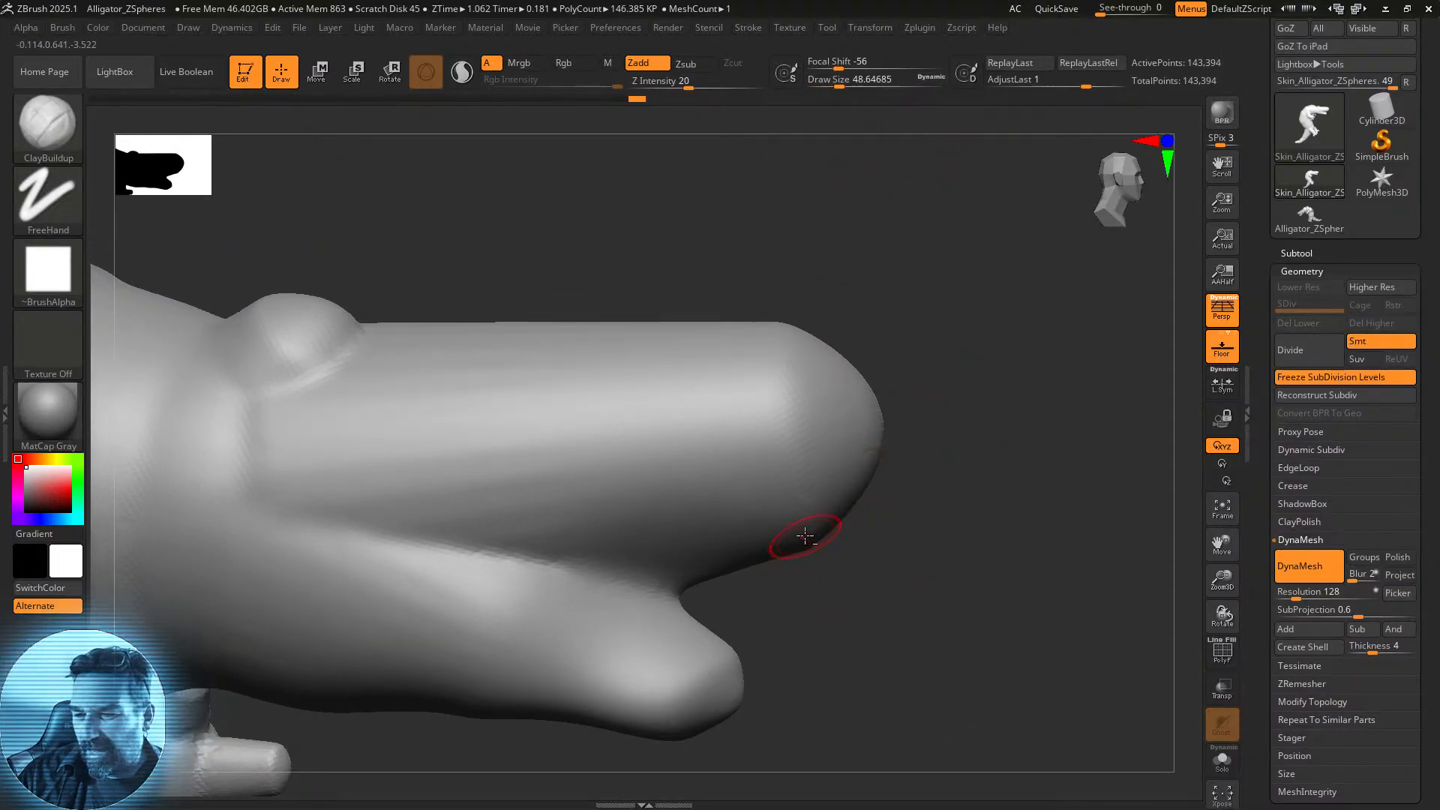
mouse_move(799, 527)
mouse_down()
mouse_move(465, 548)
mouse_move(761, 535)
mouse_move(623, 555)
mouse_move(742, 553)
mouse_up()
drag(937, 510, 858, 466)
mouse_move(781, 581)
alt+mouse_down()
mouse_move(799, 567)
mouse_move(742, 575)
mouse_move(791, 551)
alt+mouse_up()
Remesh the sculpt with DynaMesh, smooth and deepen the mouth cavity, and remesh it again.
mouse_move(1033, 555)
ctrl+mouse_down()
mouse_move(953, 626)
mouse_move(852, 540)
mouse_move(874, 508)
ctrl+mouse_up()
ctrl+drag(992, 533, 884, 630)
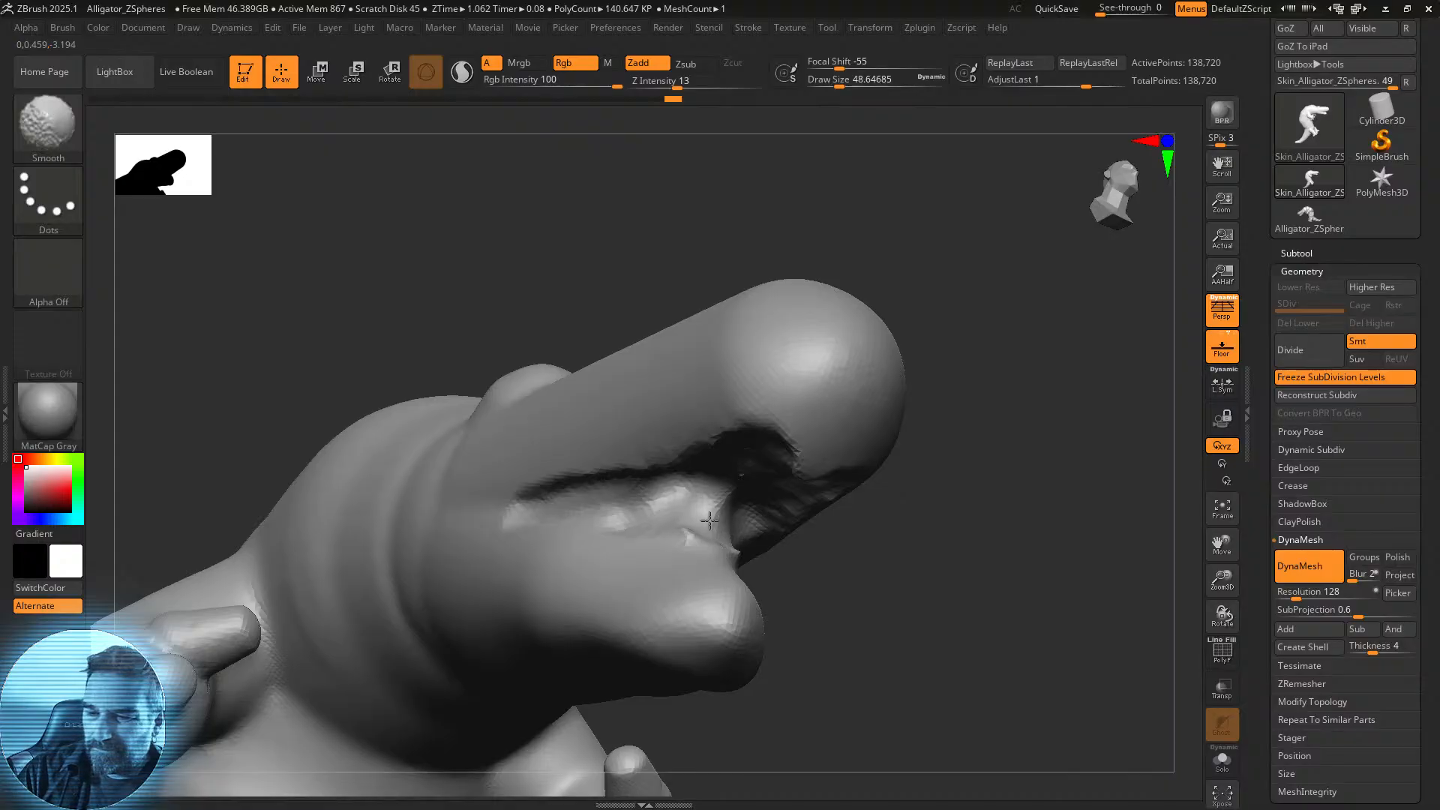
mouse_move(680, 504)
mouse_down()
mouse_move(740, 517)
mouse_move(600, 495)
mouse_move(675, 454)
mouse_move(615, 480)
mouse_up()
drag(750, 510, 795, 517)
mouse_move(997, 525)
mouse_down()
mouse_move(970, 483)
mouse_move(803, 471)
mouse_move(780, 446)
mouse_move(772, 461)
mouse_move(735, 450)
mouse_move(746, 453)
mouse_move(720, 480)
mouse_move(772, 450)
mouse_move(660, 474)
mouse_move(669, 495)
mouse_up()
mouse_move(979, 502)
ctrl+mouse_down()
mouse_move(938, 540)
mouse_move(845, 537)
ctrl+mouse_up()
Smooth the mouth corner and carve further into the cavity beneath the upper jaw with ClayBuildup.
mouse_move(700, 488)
shift+mouse_down()
mouse_move(694, 474)
mouse_move(580, 503)
shift+mouse_up()
mouse_move(683, 484)
mouse_down()
mouse_move(583, 508)
mouse_move(561, 497)
mouse_move(765, 486)
mouse_move(742, 506)
mouse_up()
drag(924, 469, 885, 463)
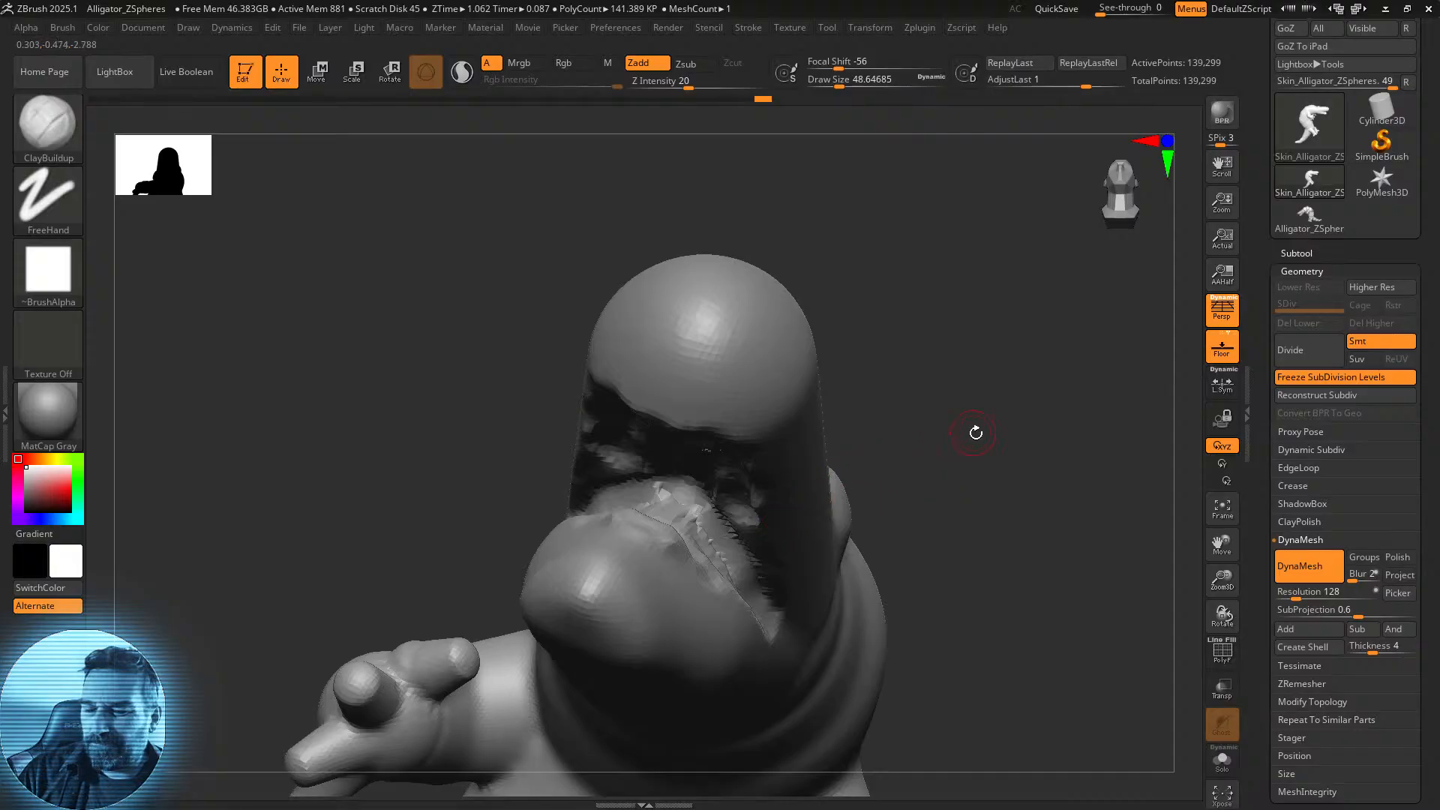
drag(975, 432, 886, 453)
Carve along the inside of the lower jaw to hollow out the mouth floor back to its corner.
mouse_move(947, 319)
mouse_down()
mouse_move(874, 290)
mouse_move(912, 254)
mouse_move(893, 295)
mouse_move(894, 275)
mouse_up()
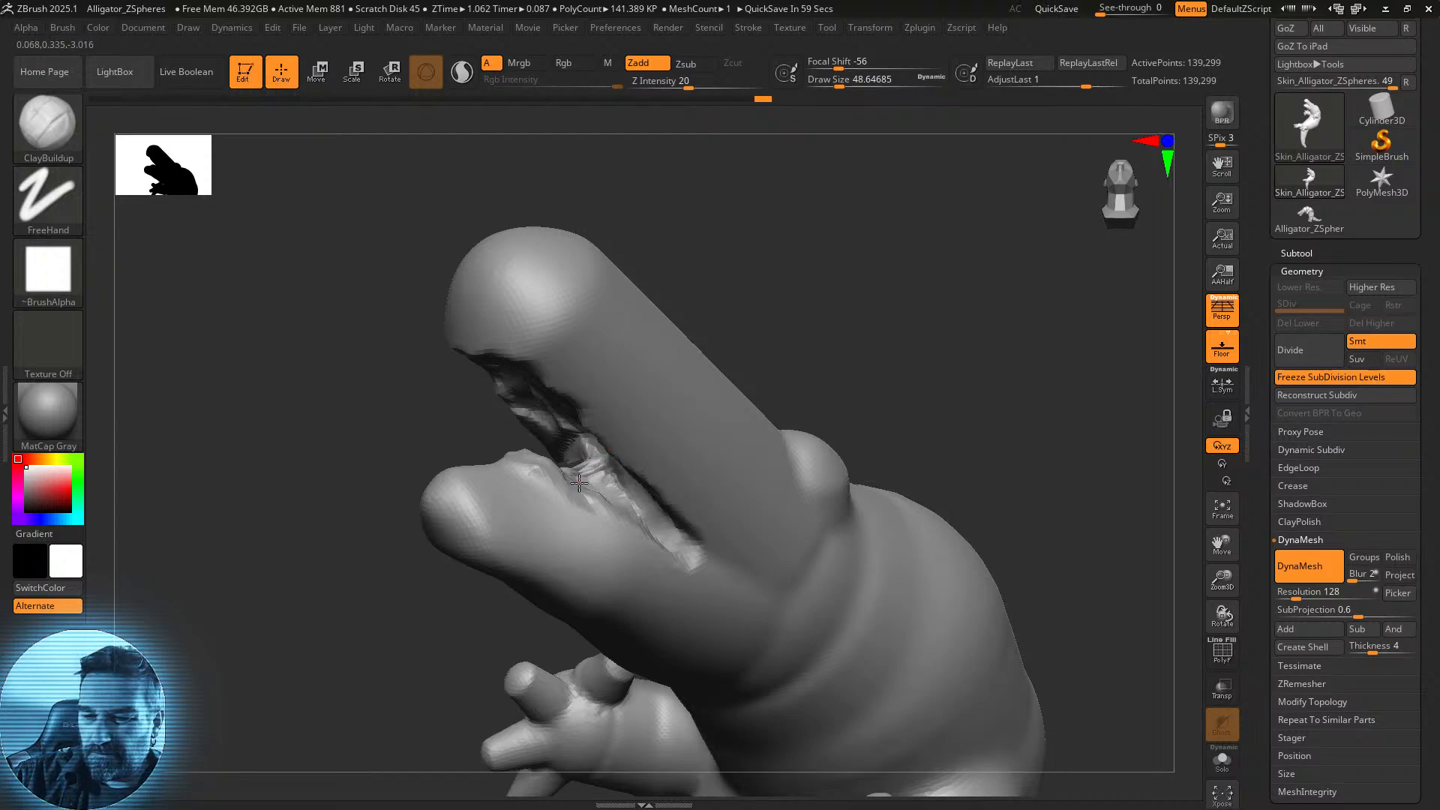
drag(626, 509, 639, 520)
drag(799, 279, 760, 348)
mouse_move(549, 514)
mouse_down()
mouse_move(597, 520)
mouse_move(514, 487)
mouse_move(546, 517)
mouse_up()
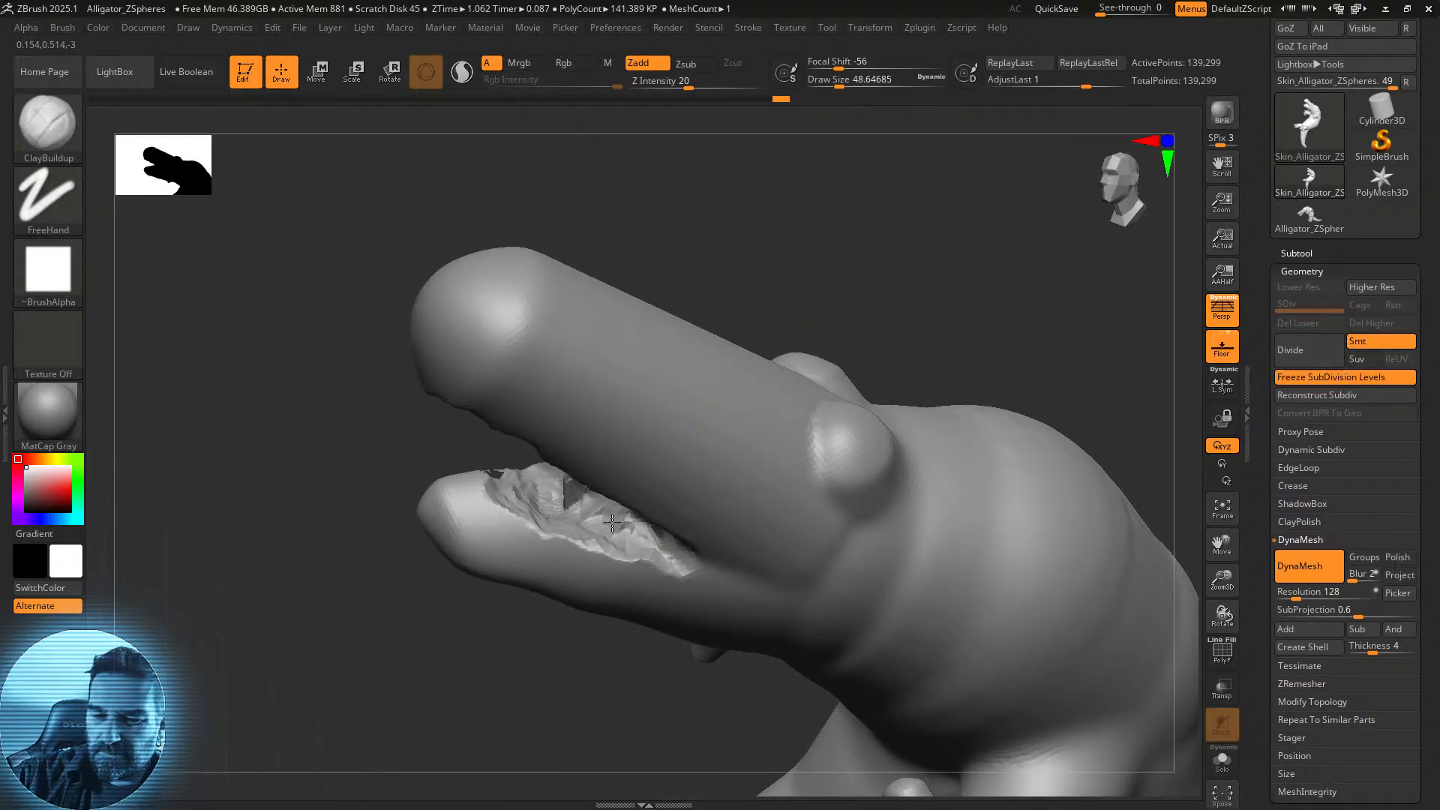
mouse_move(787, 293)
mouse_down()
mouse_move(565, 472)
mouse_move(562, 494)
mouse_up()
Smooth the rough mouth interior and carve the roof and back of the mouth deeper with ClayBuildup.
key(shift)
drag(721, 303, 600, 450)
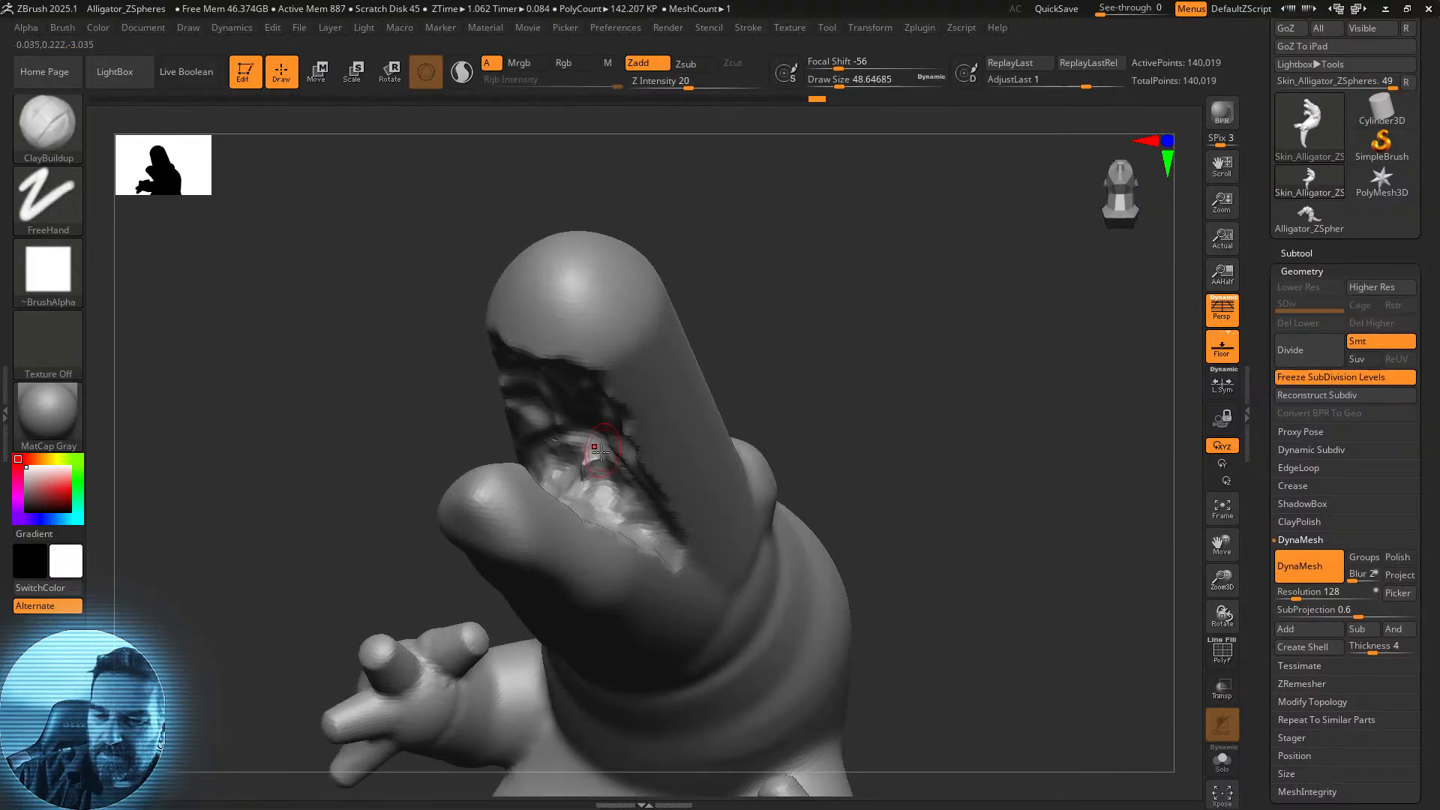
drag(745, 349, 698, 375)
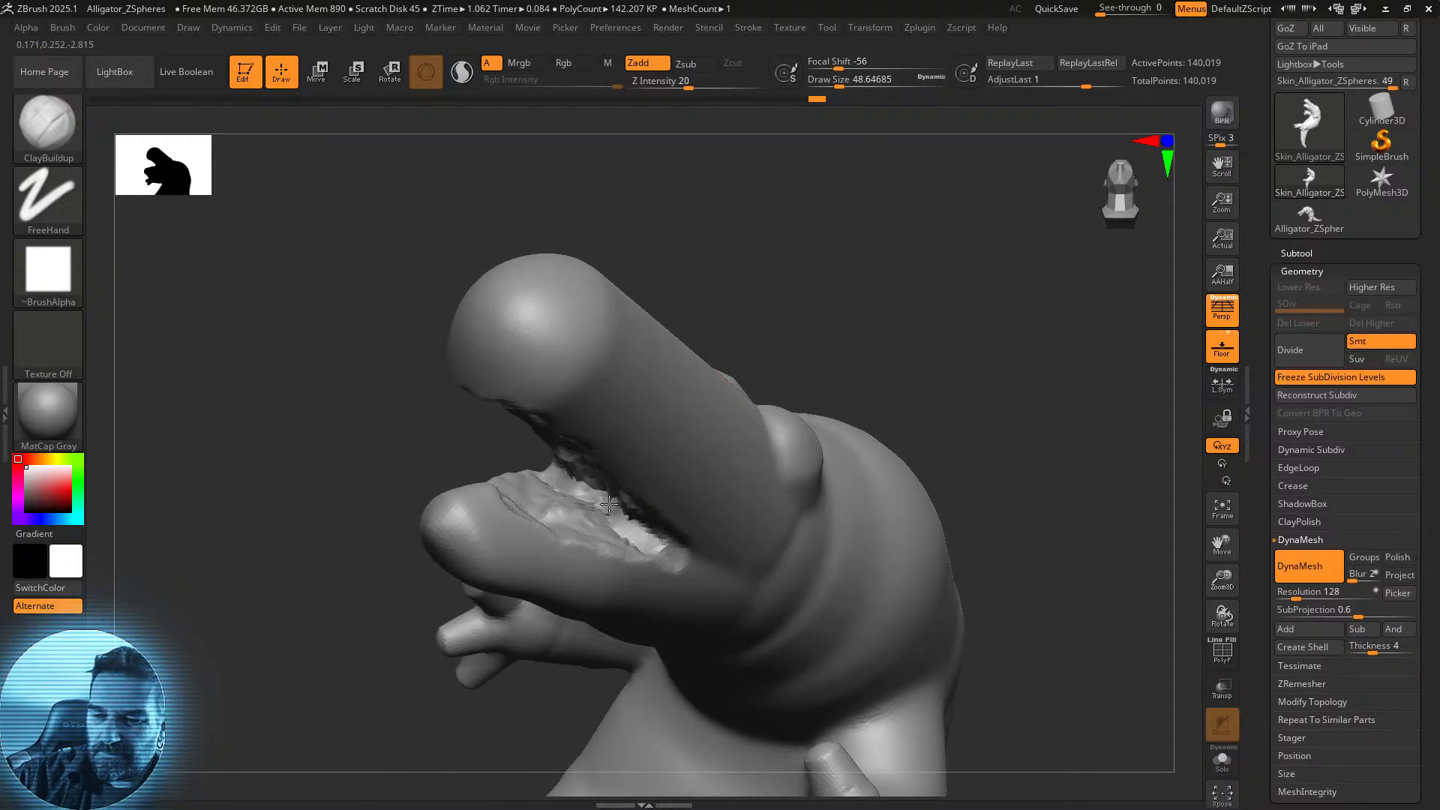
drag(730, 321, 627, 402)
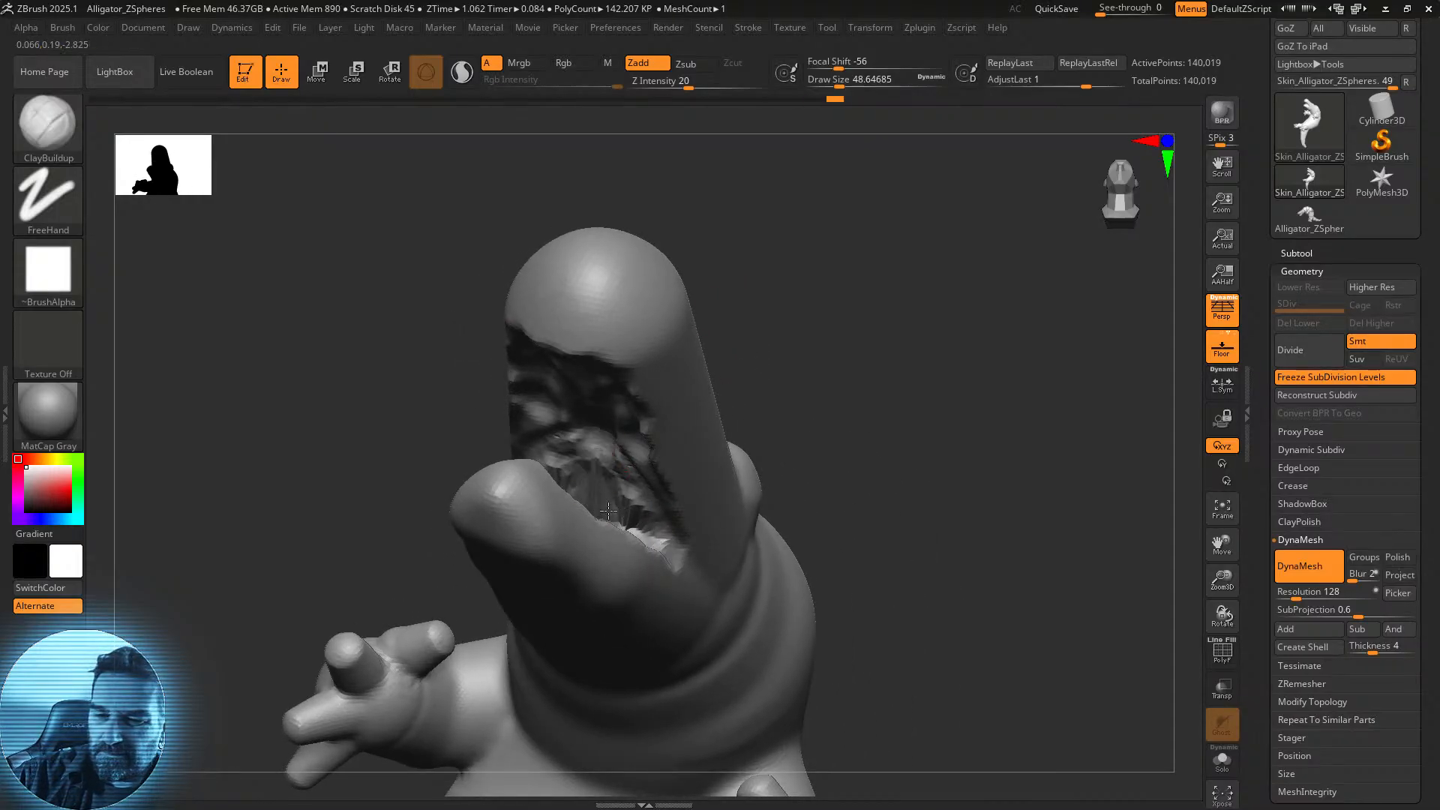
alt+drag(634, 514, 625, 420)
Remesh the carved mouth with DynaMesh and smooth its back wall, its floor and the lower jaw's inner rim.
drag(768, 296, 876, 353)
drag(893, 411, 564, 509)
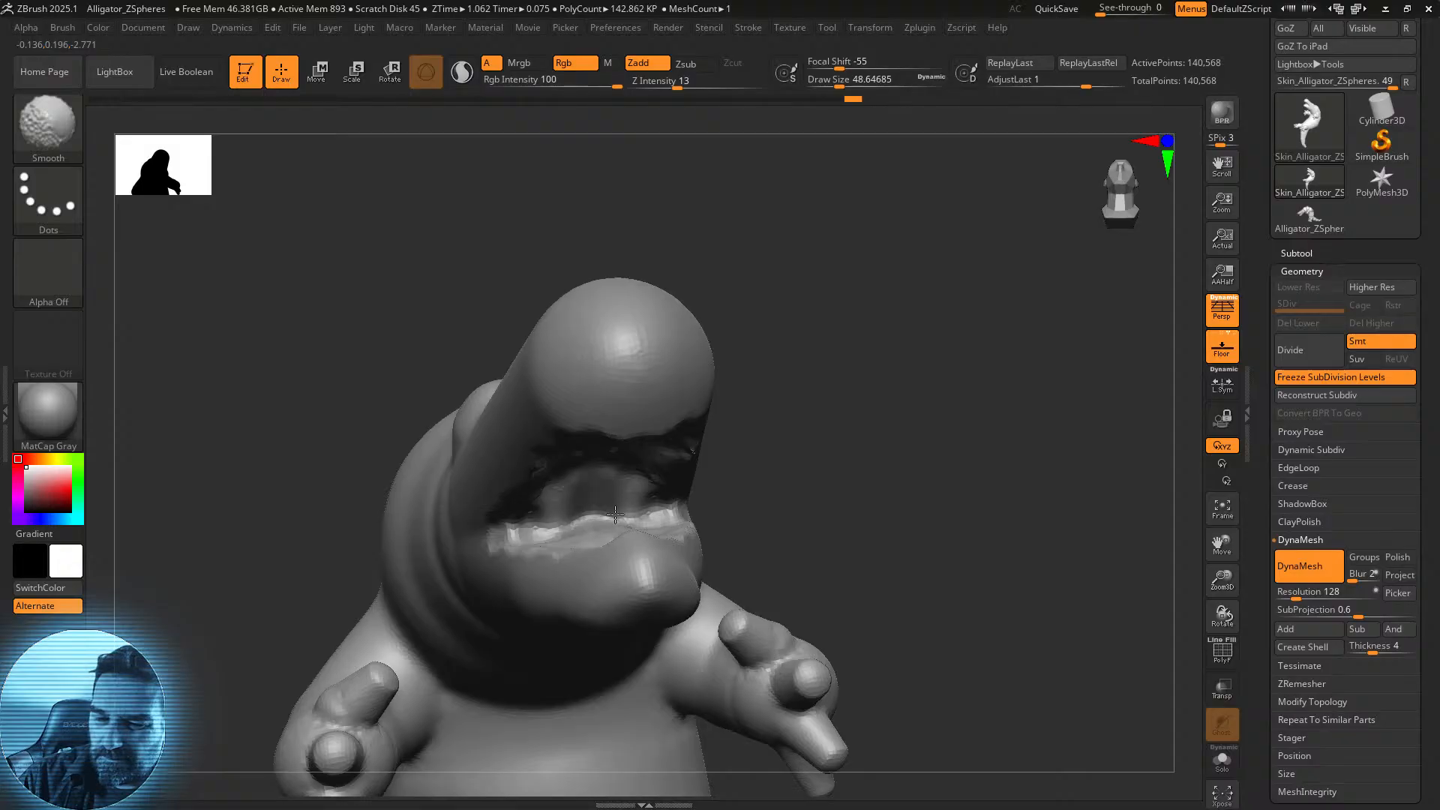
drag(753, 418, 772, 469)
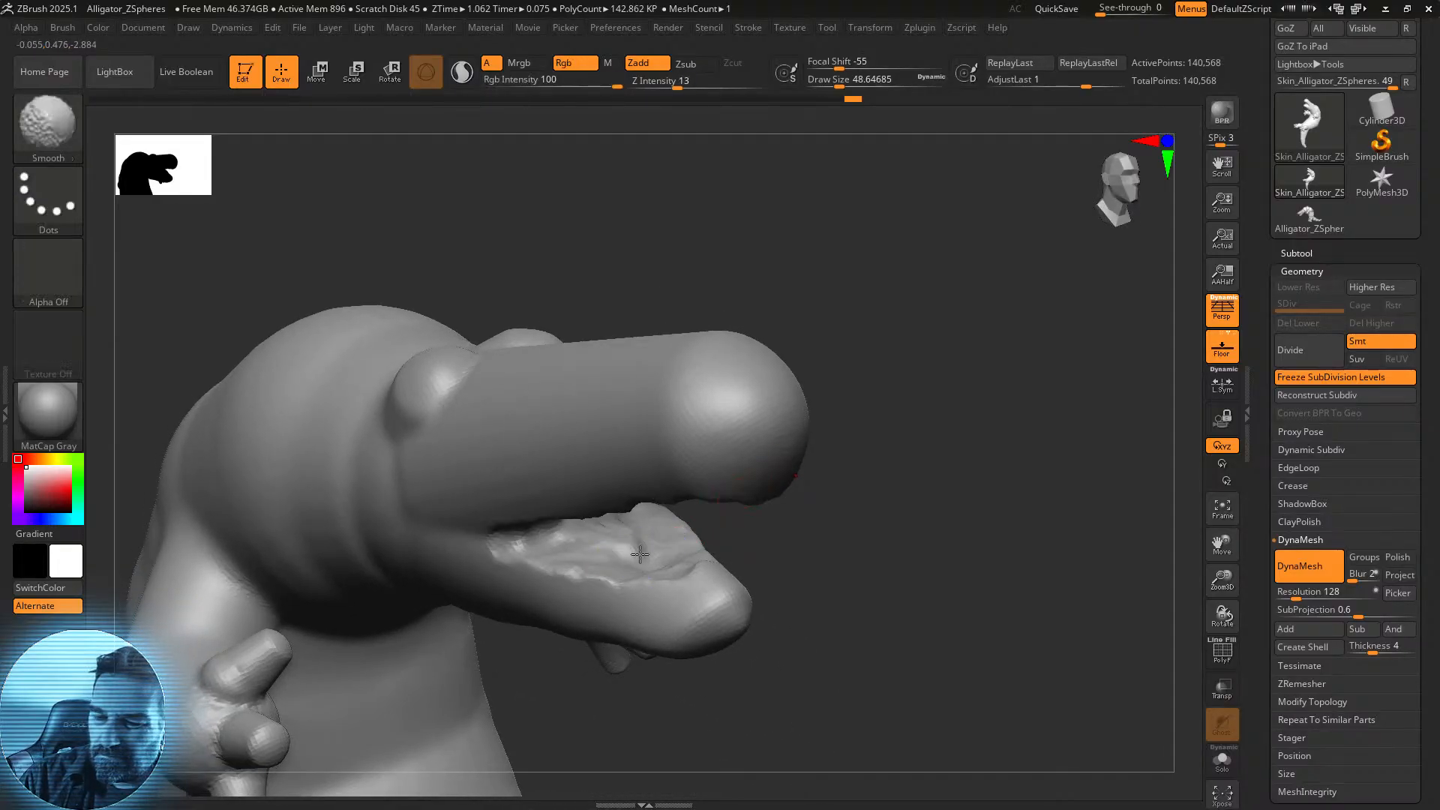
mouse_move(635, 565)
shift+mouse_down()
mouse_move(686, 553)
mouse_move(690, 584)
shift+mouse_up()
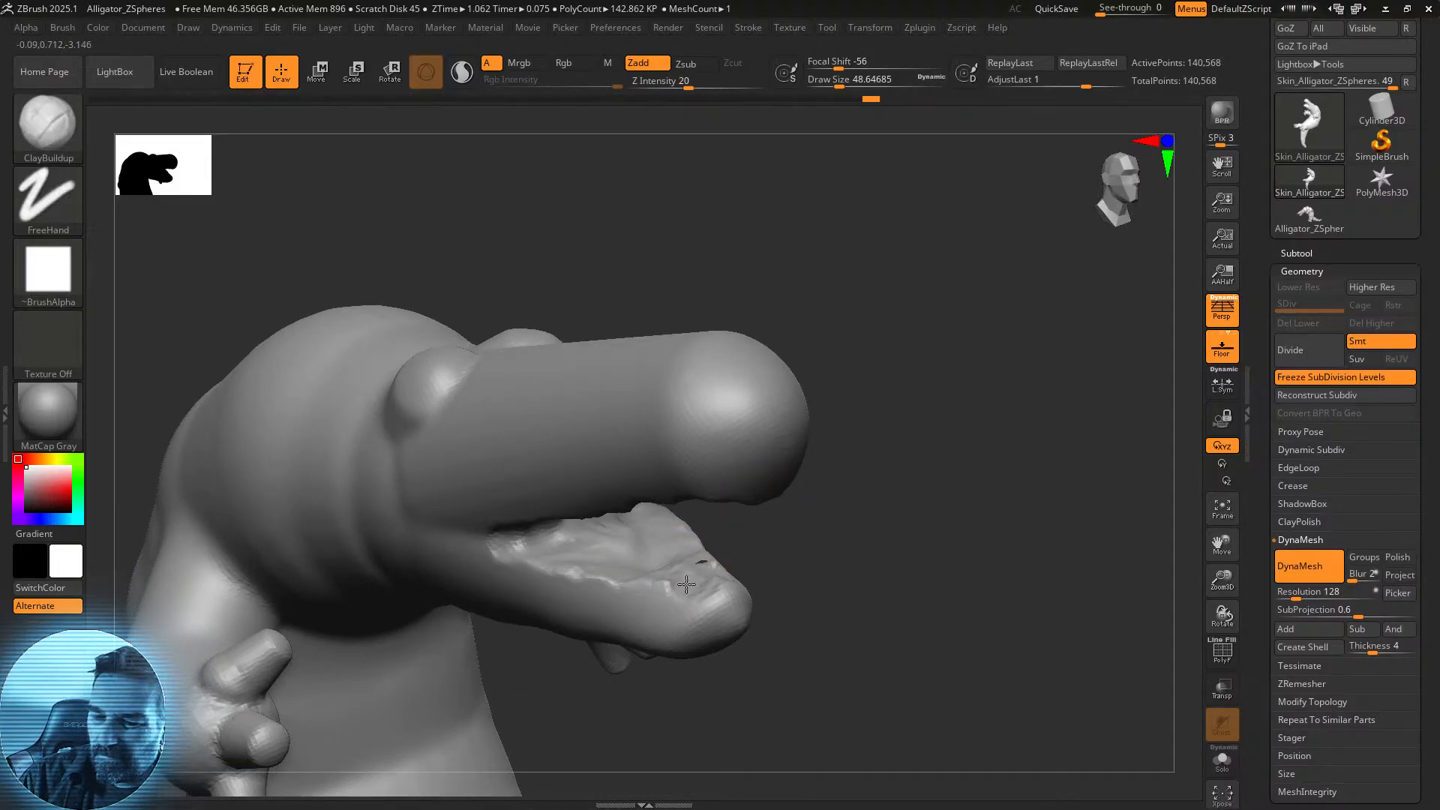
Carve the lower jaw's inner floor deeper, remesh the model with DynaMesh and smooth the mouth interior.
drag(659, 579, 574, 563)
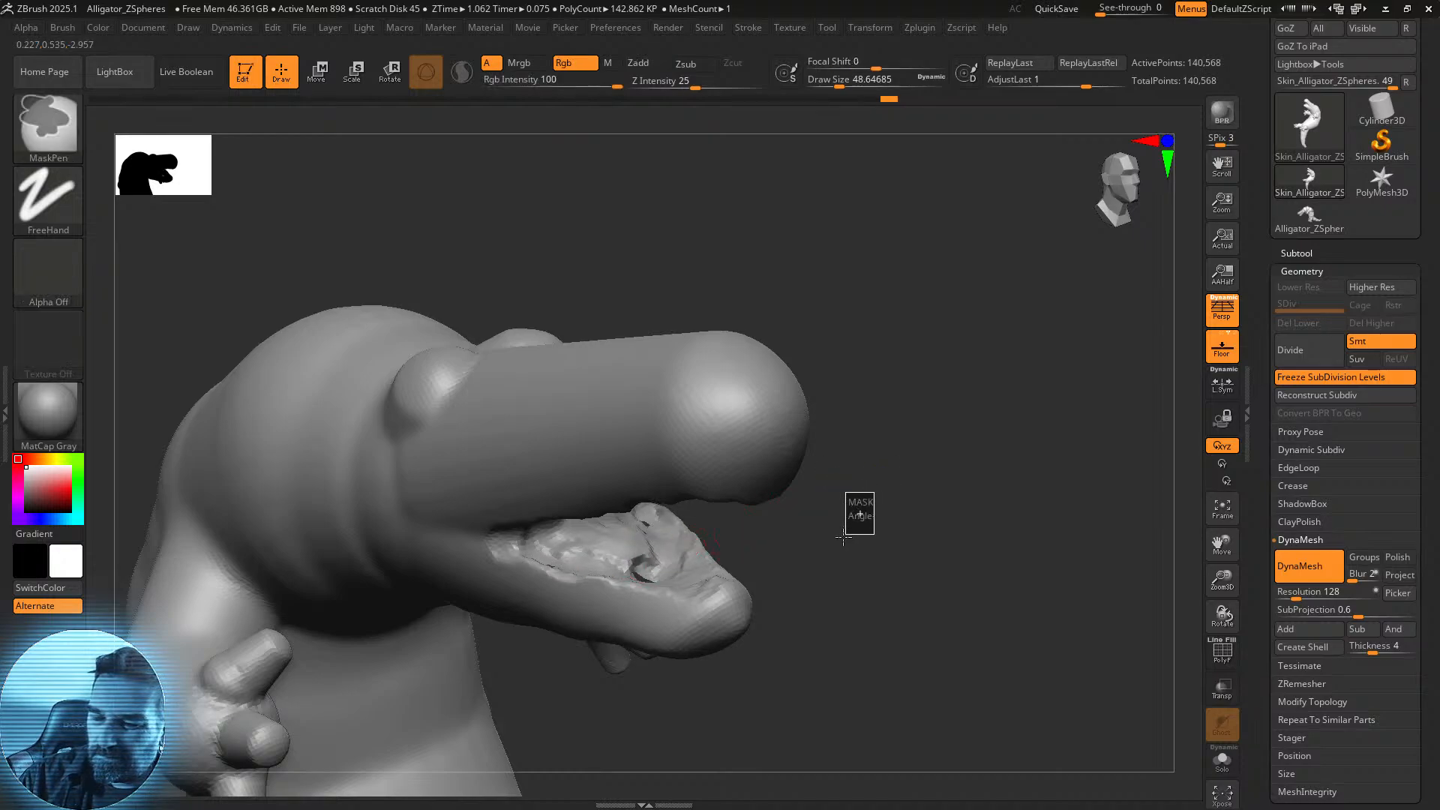
shift+drag(691, 572, 551, 576)
mouse_move(825, 530)
mouse_down()
mouse_move(793, 549)
mouse_move(794, 493)
mouse_move(635, 490)
mouse_up()
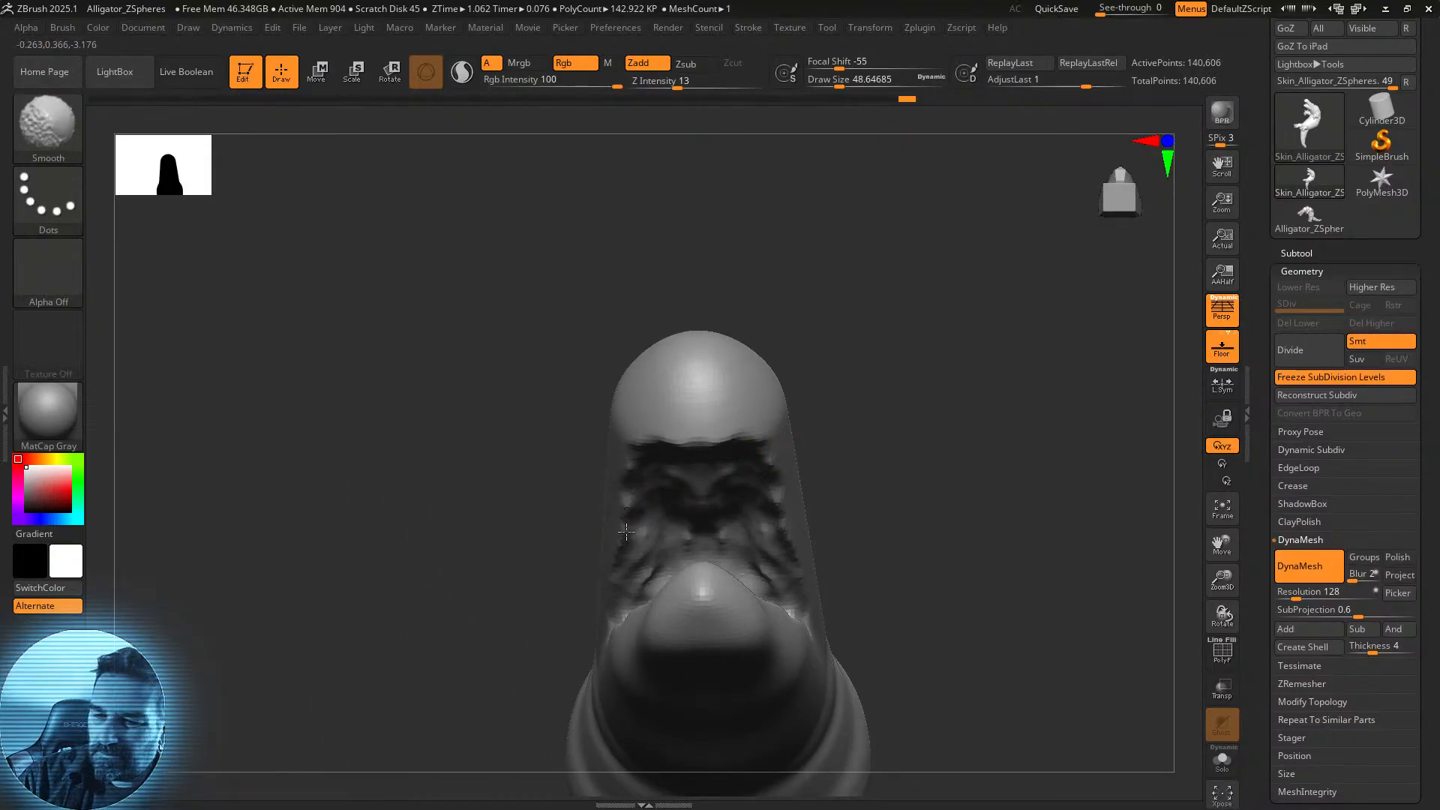
Carve the roof of the mouth deeper under the snout, remesh the model with DynaMesh and smooth the rough interior.
drag(851, 379, 937, 360)
mouse_move(731, 412)
mouse_down()
mouse_move(705, 425)
mouse_move(748, 421)
mouse_move(694, 426)
mouse_move(724, 420)
mouse_move(686, 442)
mouse_move(720, 450)
mouse_move(739, 433)
mouse_move(663, 504)
mouse_move(698, 491)
mouse_move(679, 480)
mouse_move(716, 488)
mouse_up()
mouse_move(796, 412)
mouse_down()
mouse_move(824, 405)
mouse_move(785, 425)
mouse_up()
mouse_move(707, 473)
mouse_down()
mouse_move(674, 559)
mouse_move(664, 466)
mouse_move(676, 487)
mouse_up()
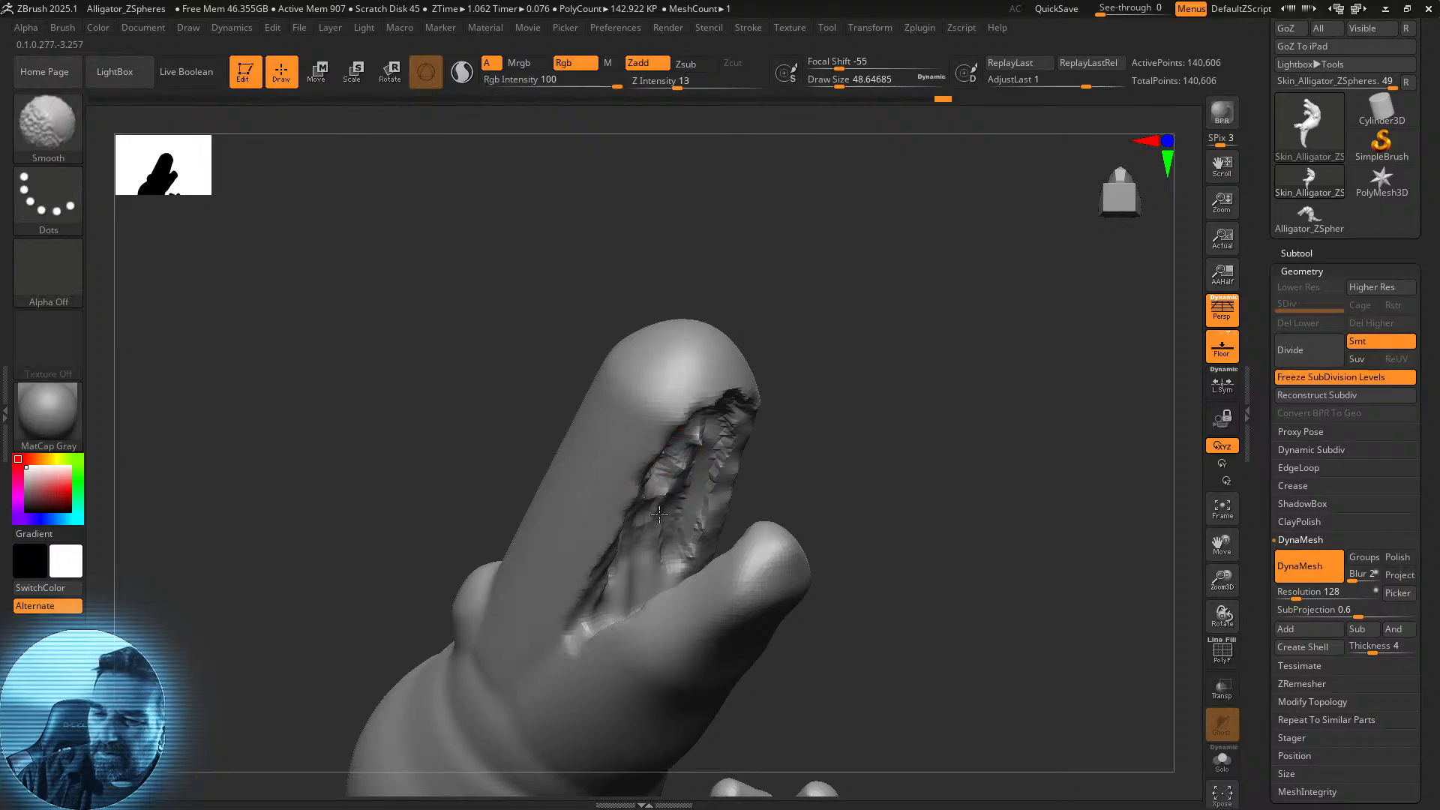
ctrl+drag(887, 395, 855, 428)
mouse_move(723, 456)
shift+mouse_down()
mouse_move(686, 455)
mouse_move(644, 524)
shift+mouse_up()
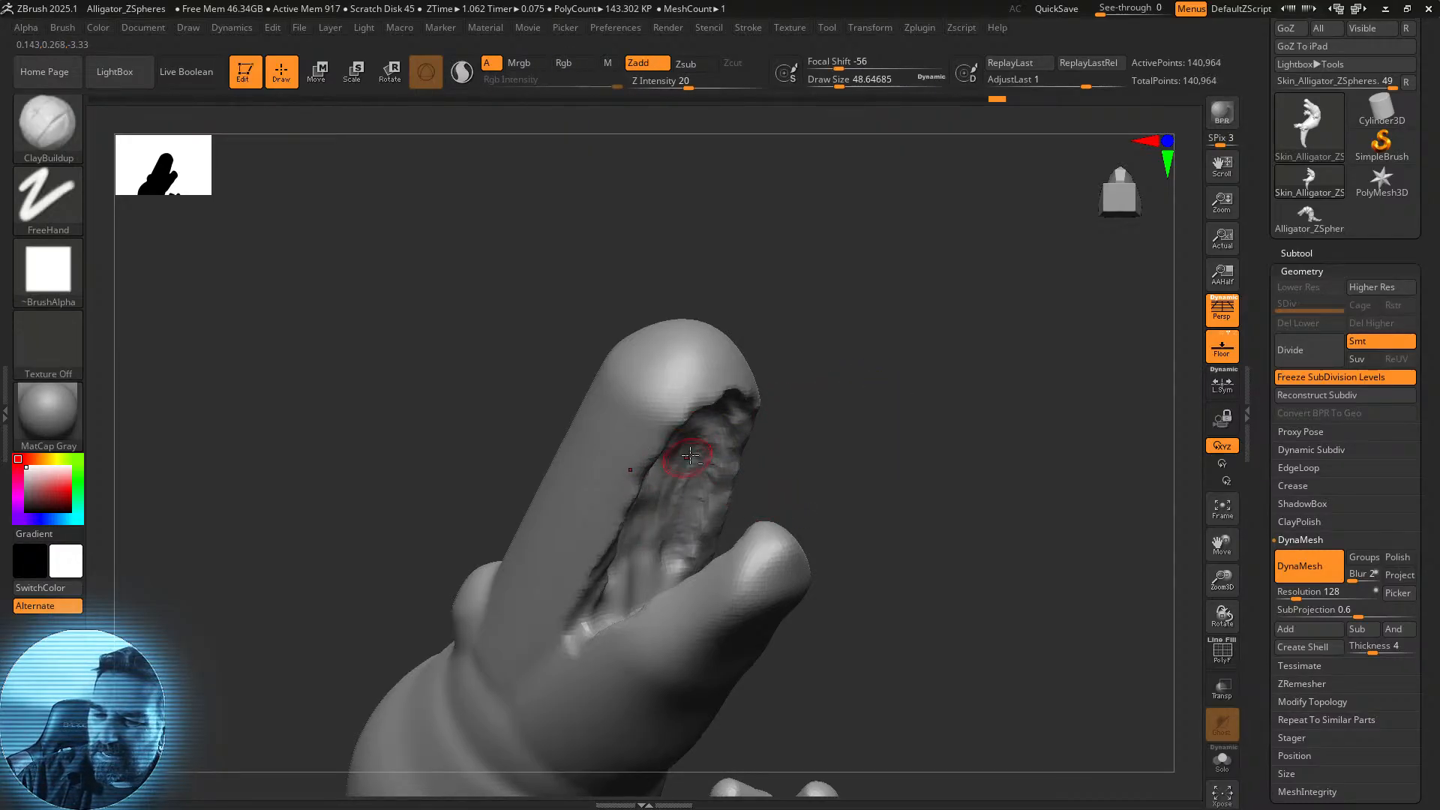
Remesh the model with DynaMesh again and smooth the roof and back of the mouth.
ctrl+drag(843, 429, 861, 448)
drag(883, 398, 797, 405)
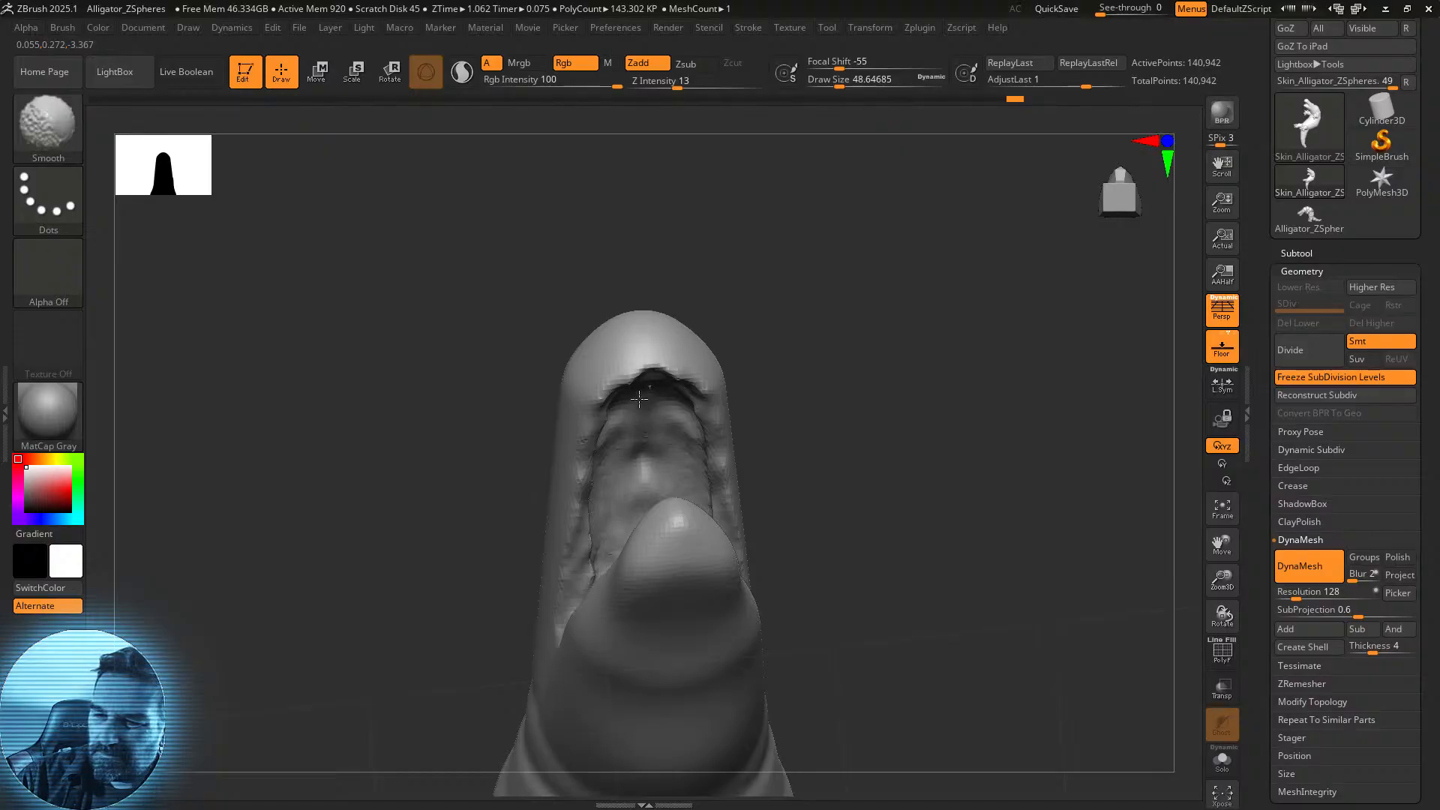
drag(772, 451, 809, 444)
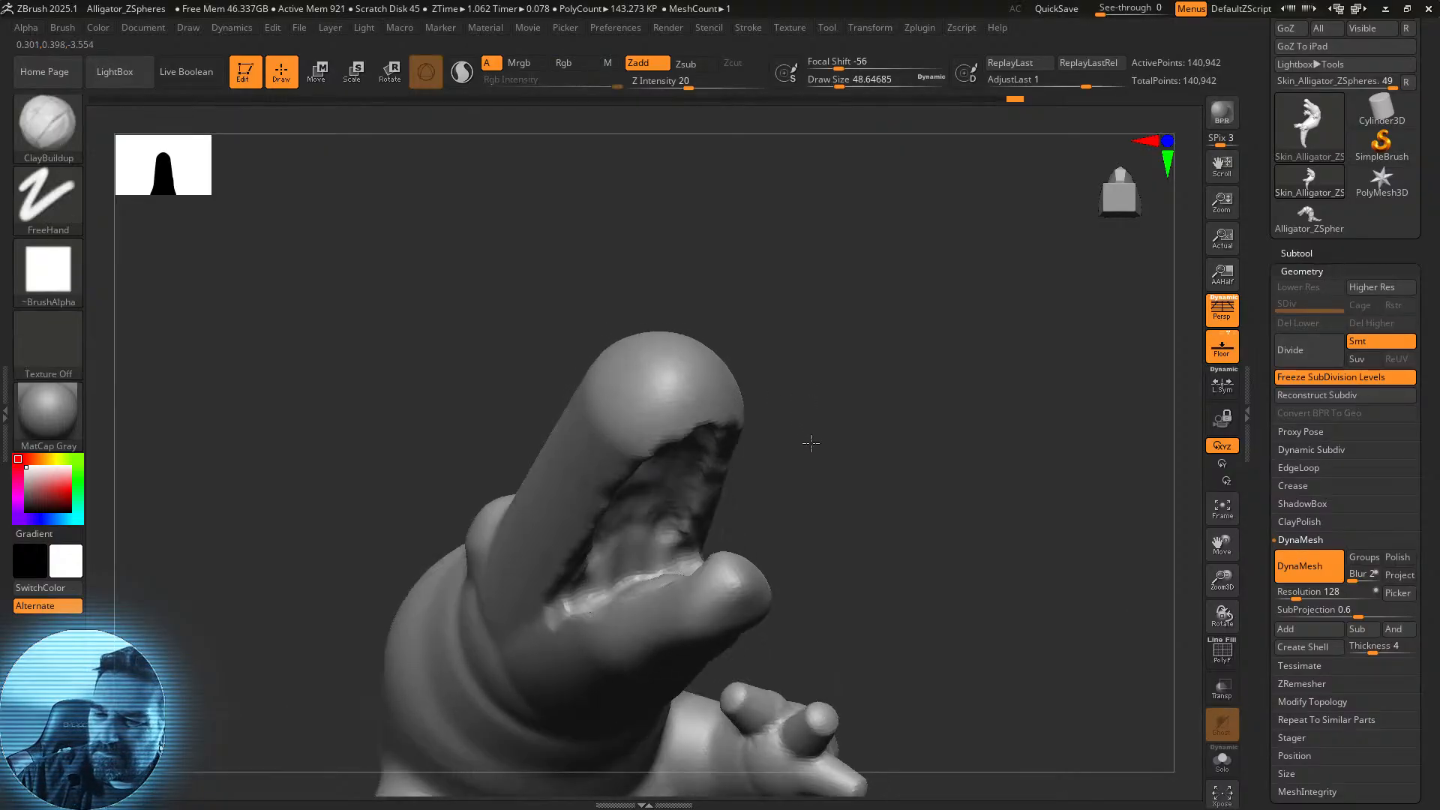
shift+drag(643, 538, 665, 507)
Choose the DamStandard brush for cutting creases at the outer corner of the mouth.
mouse_move(833, 402)
mouse_down()
mouse_move(880, 379)
mouse_move(949, 513)
mouse_up()
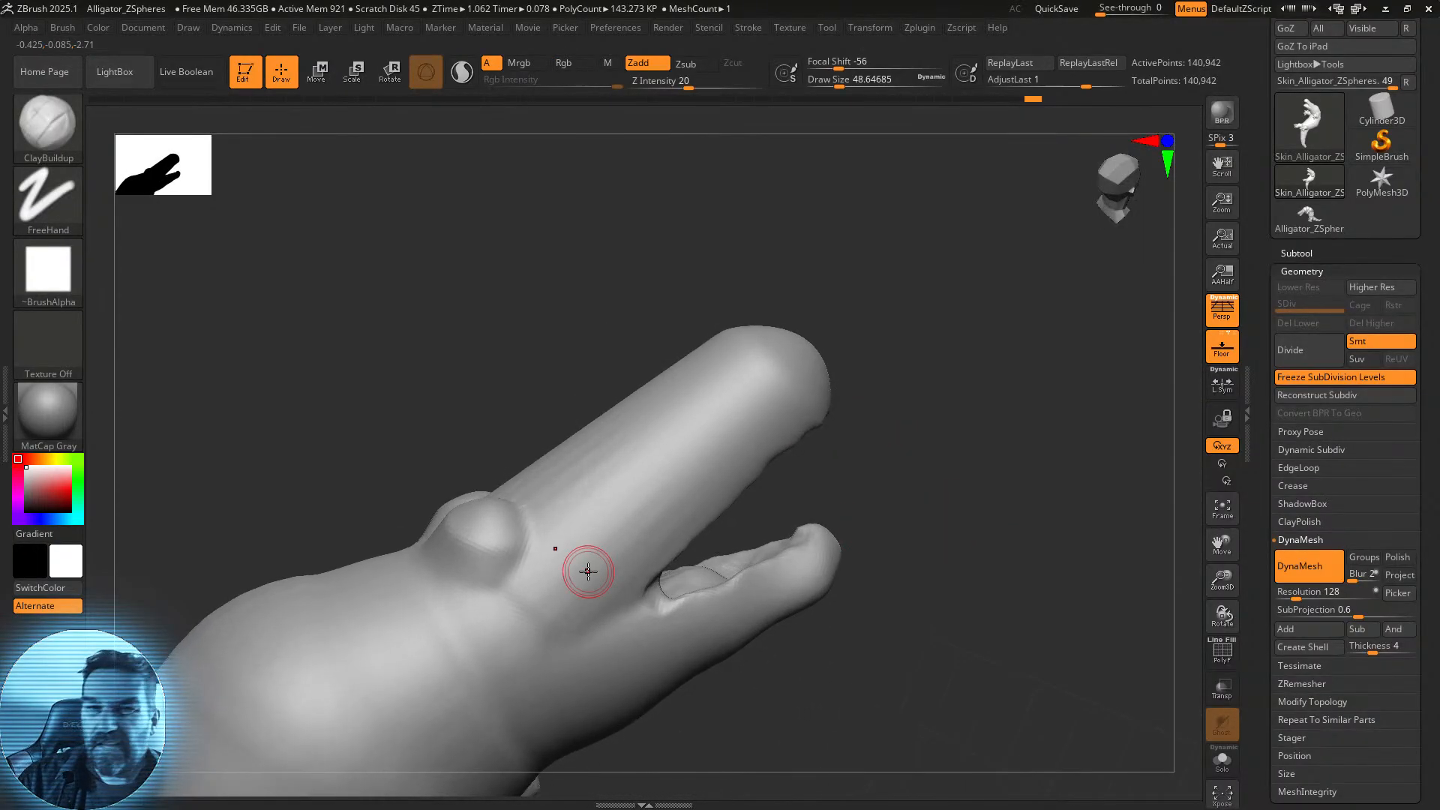
click(48, 124)
click(283, 136)
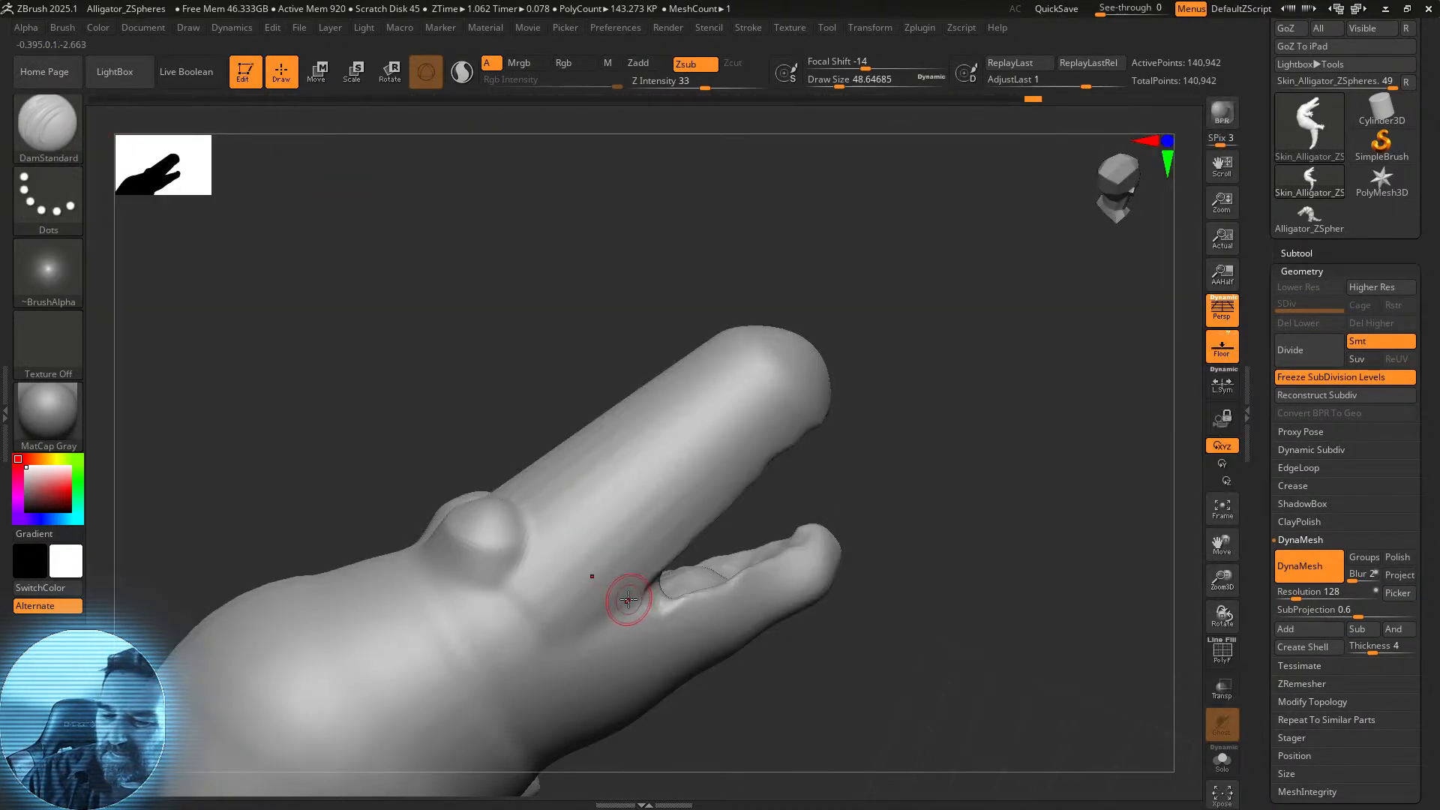
drag(626, 627, 503, 669)
drag(878, 513, 875, 457)
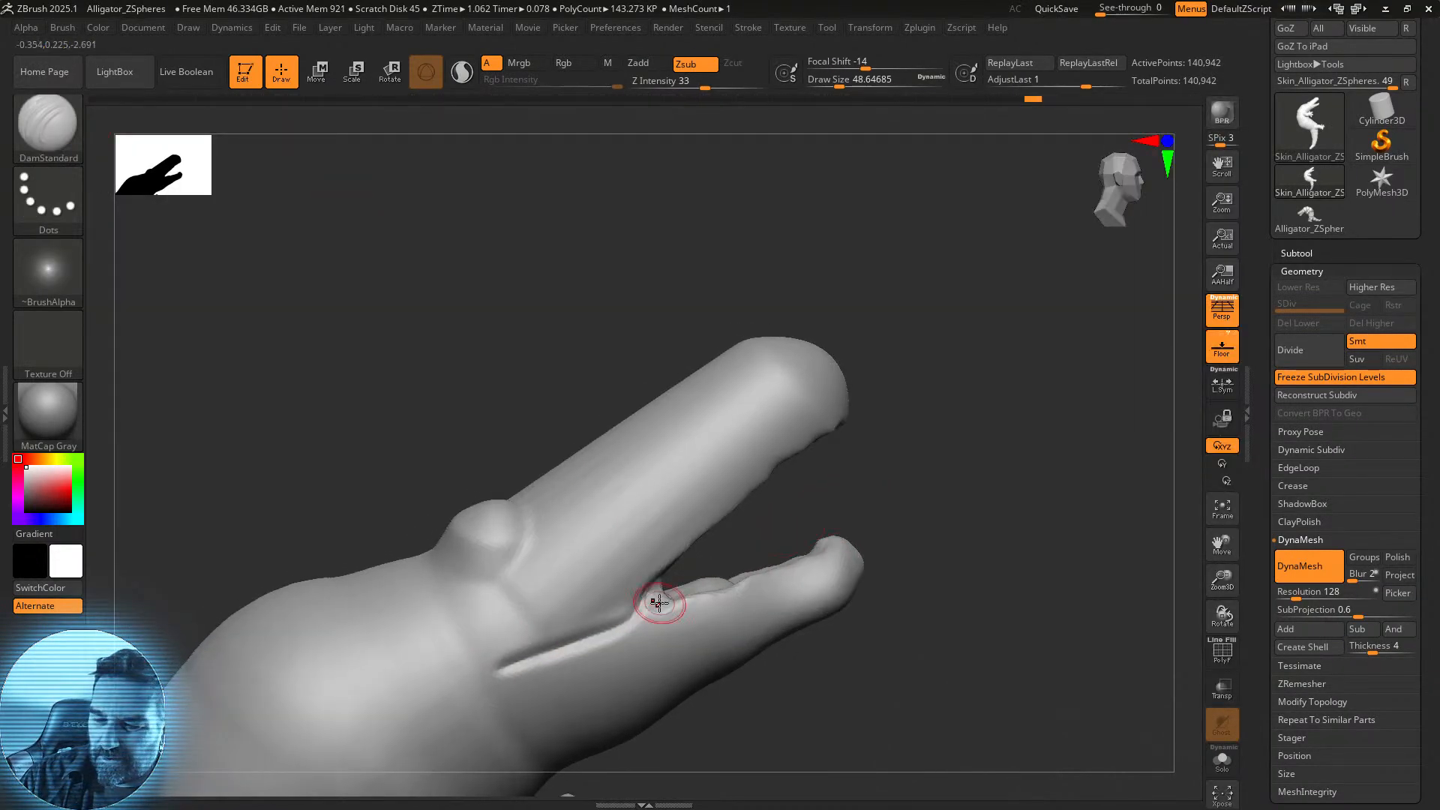
drag(622, 622, 567, 687)
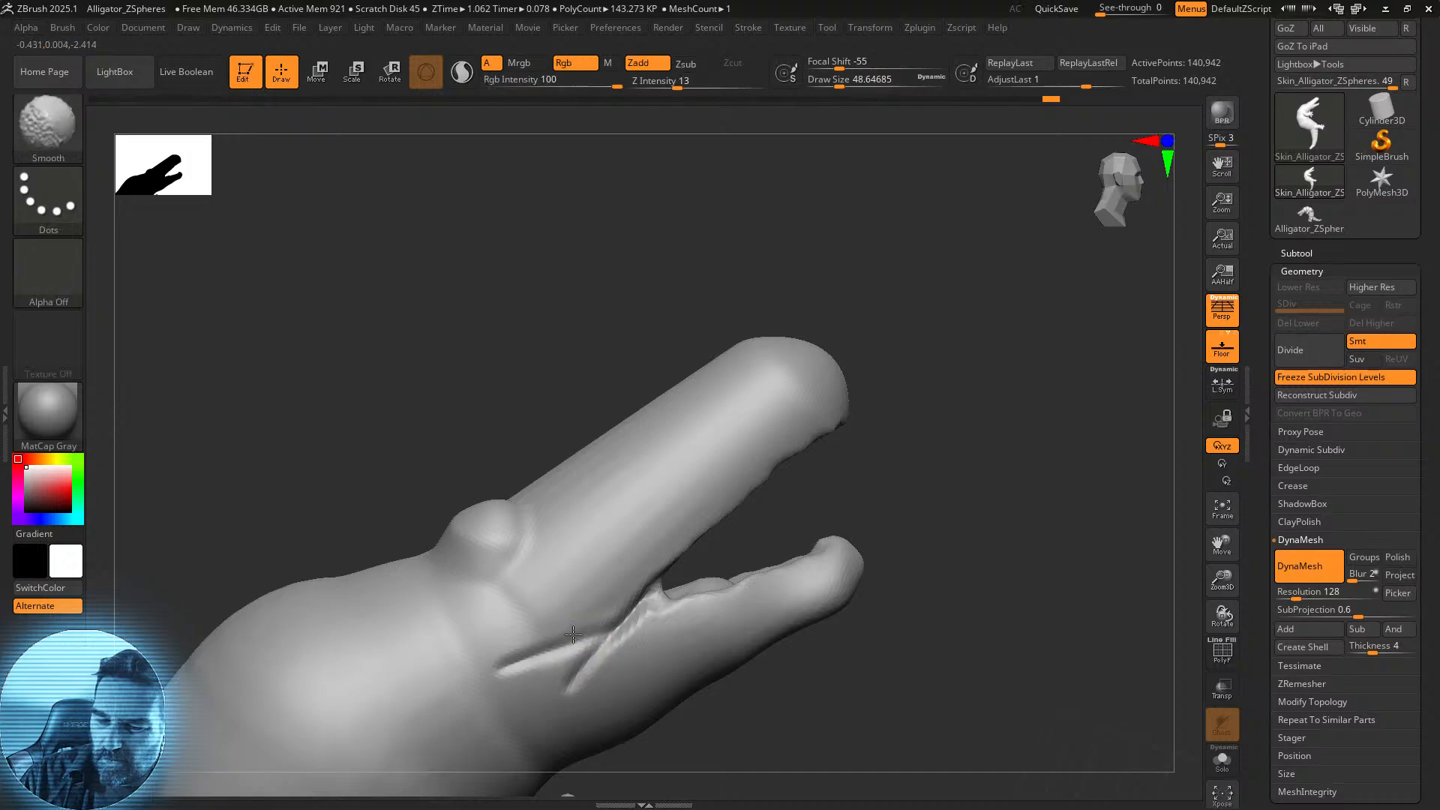
key(ctrl)
key(ctrl+z)
key(ctrl+z)
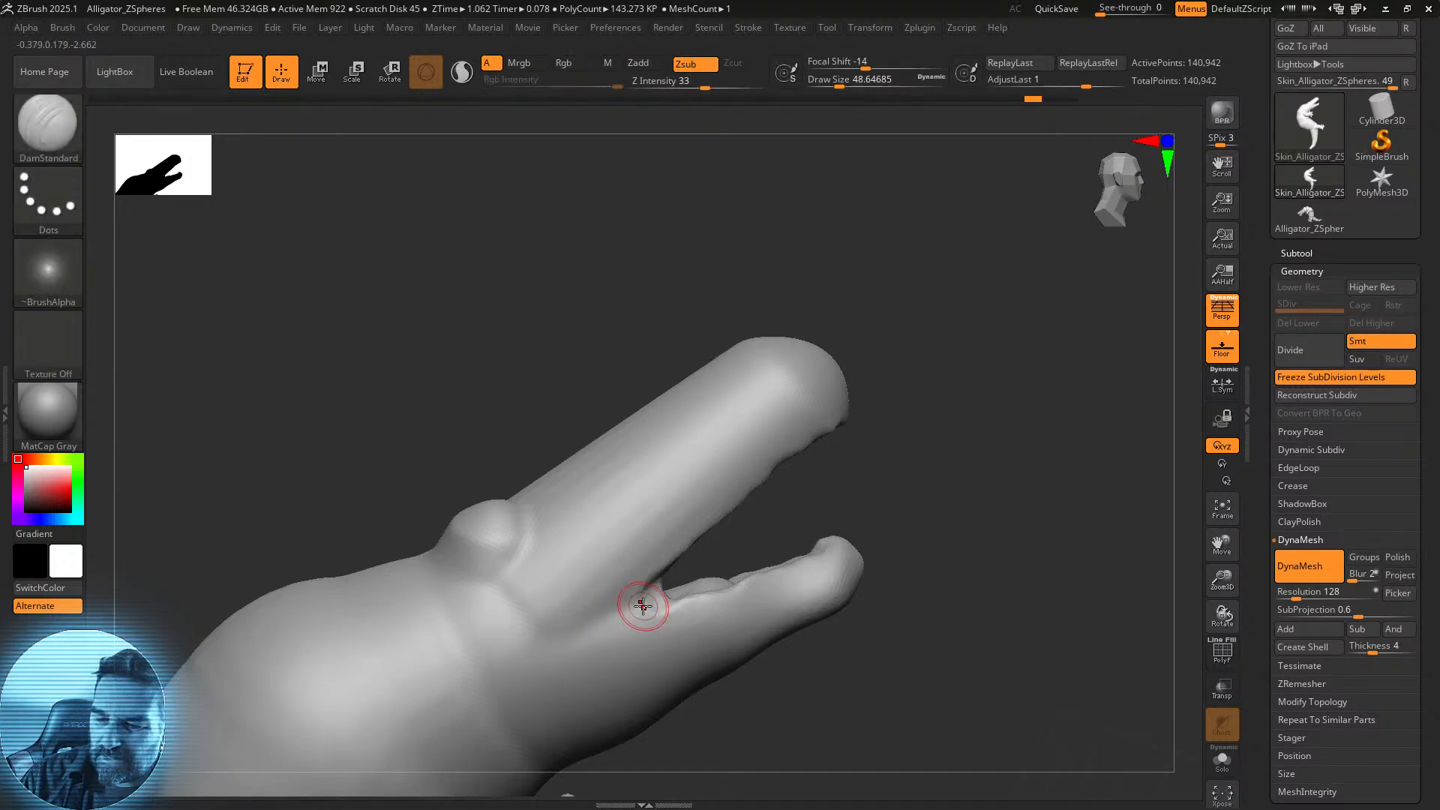
Carve a crease running down and back from the mouth corner, and cut into the back of the mouth interior.
drag(615, 635, 581, 694)
key(shift)
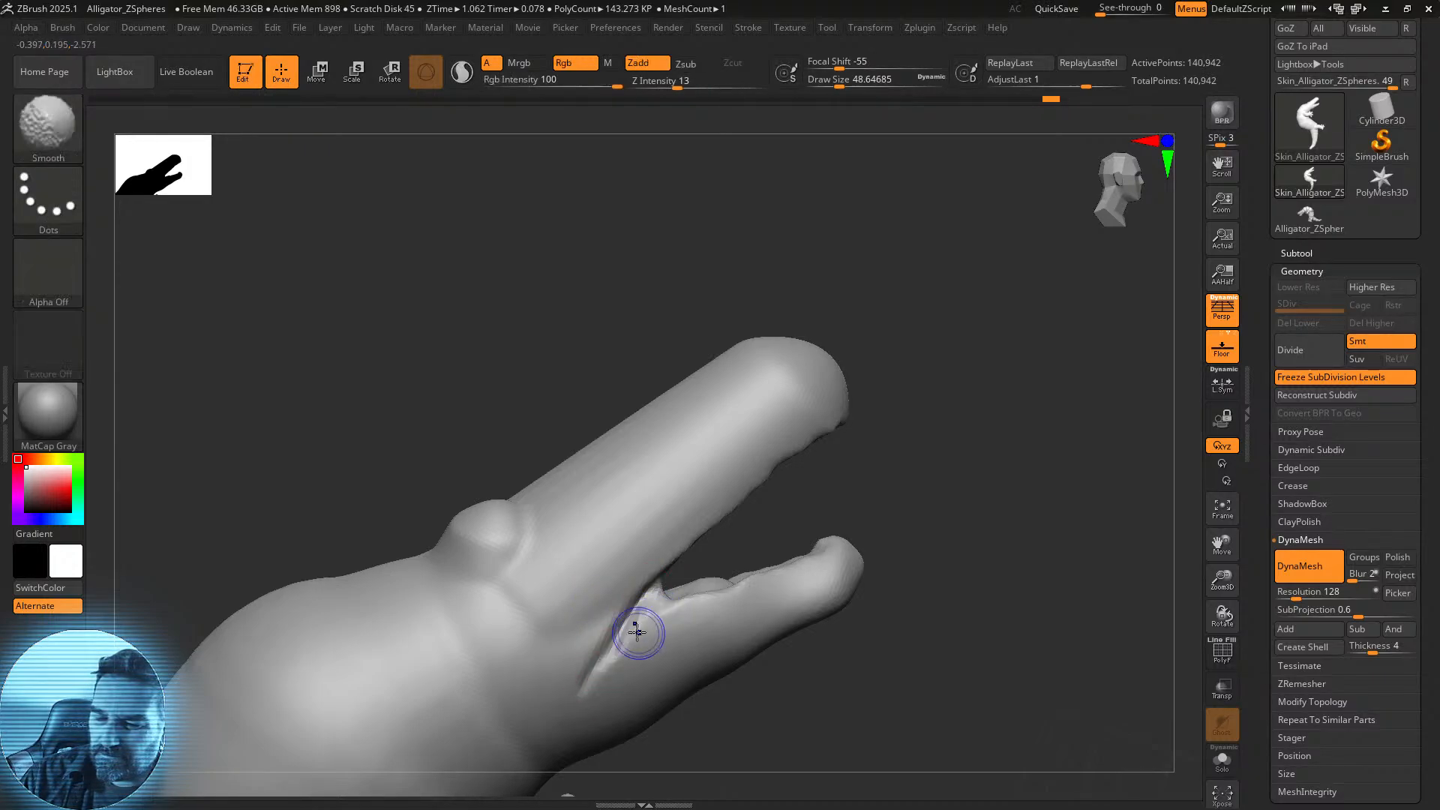
mouse_move(934, 518)
mouse_down()
mouse_move(902, 530)
mouse_move(886, 579)
mouse_up()
drag(729, 564, 706, 591)
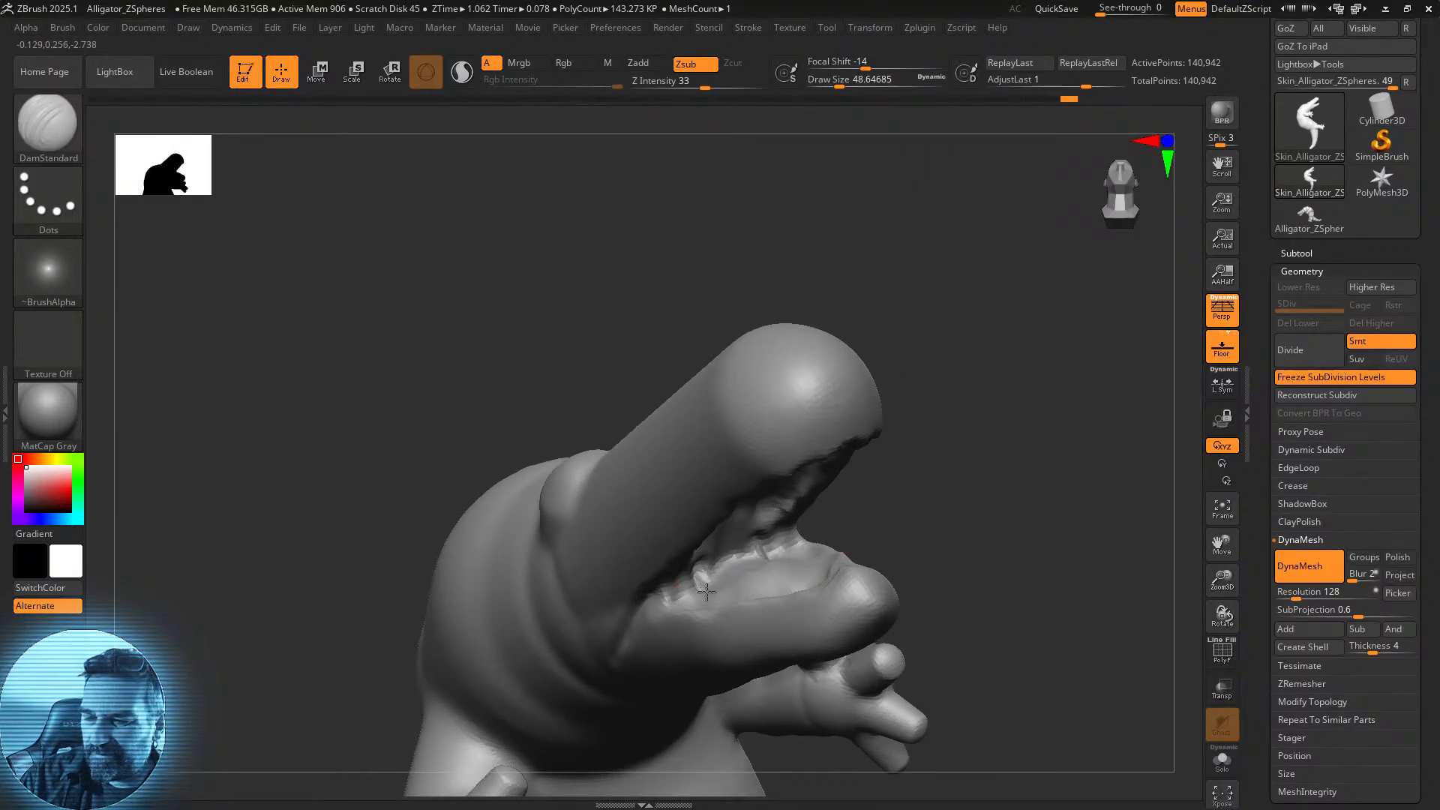
drag(751, 535, 716, 579)
drag(905, 441, 829, 466)
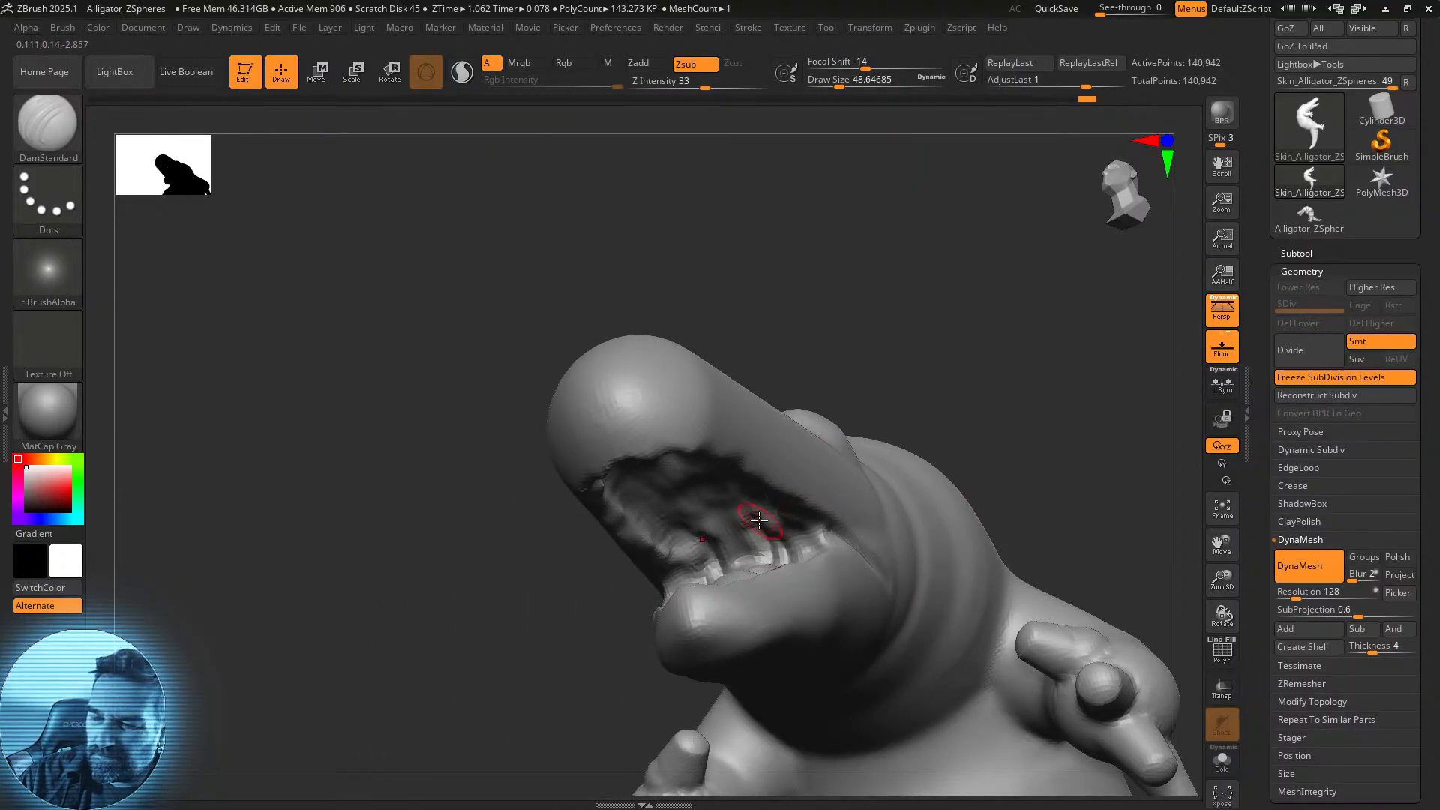
drag(765, 512, 777, 514)
drag(641, 506, 643, 502)
Refine and smooth the mouth interior, and carve a groove along the outer side of the lower jaw below its lip.
mouse_move(787, 361)
mouse_down()
mouse_move(906, 417)
mouse_move(946, 491)
mouse_up()
drag(706, 591, 839, 608)
drag(962, 501, 906, 559)
drag(822, 621, 831, 622)
mouse_move(928, 554)
mouse_down()
mouse_move(907, 520)
mouse_move(913, 459)
mouse_up()
shift+drag(693, 498, 684, 488)
mouse_move(884, 537)
mouse_down()
mouse_move(947, 492)
mouse_move(898, 458)
mouse_up()
drag(576, 560, 799, 524)
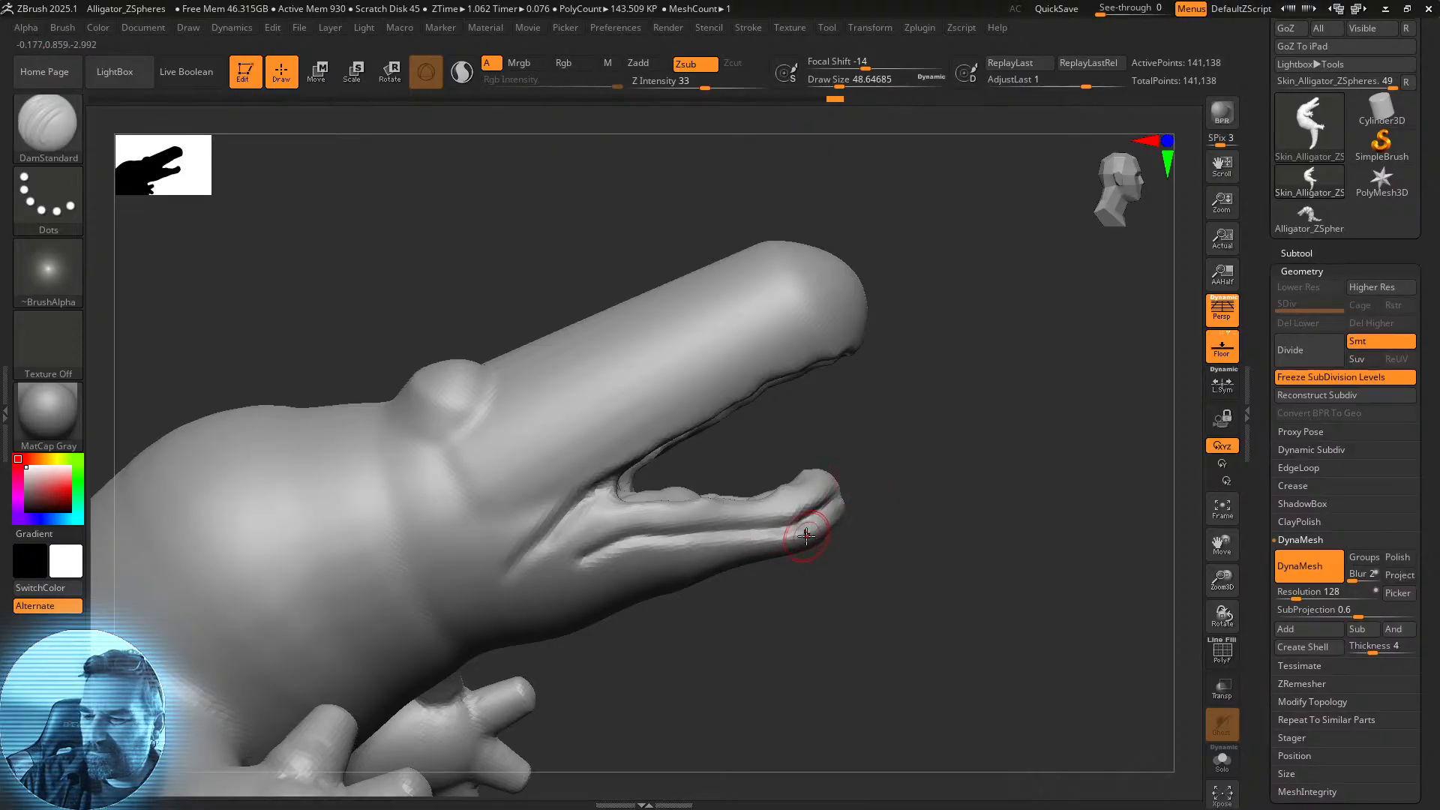
Rework the side of the lower jaw below the lip with ClayBuildup strokes and smooth the result.
click(47, 126)
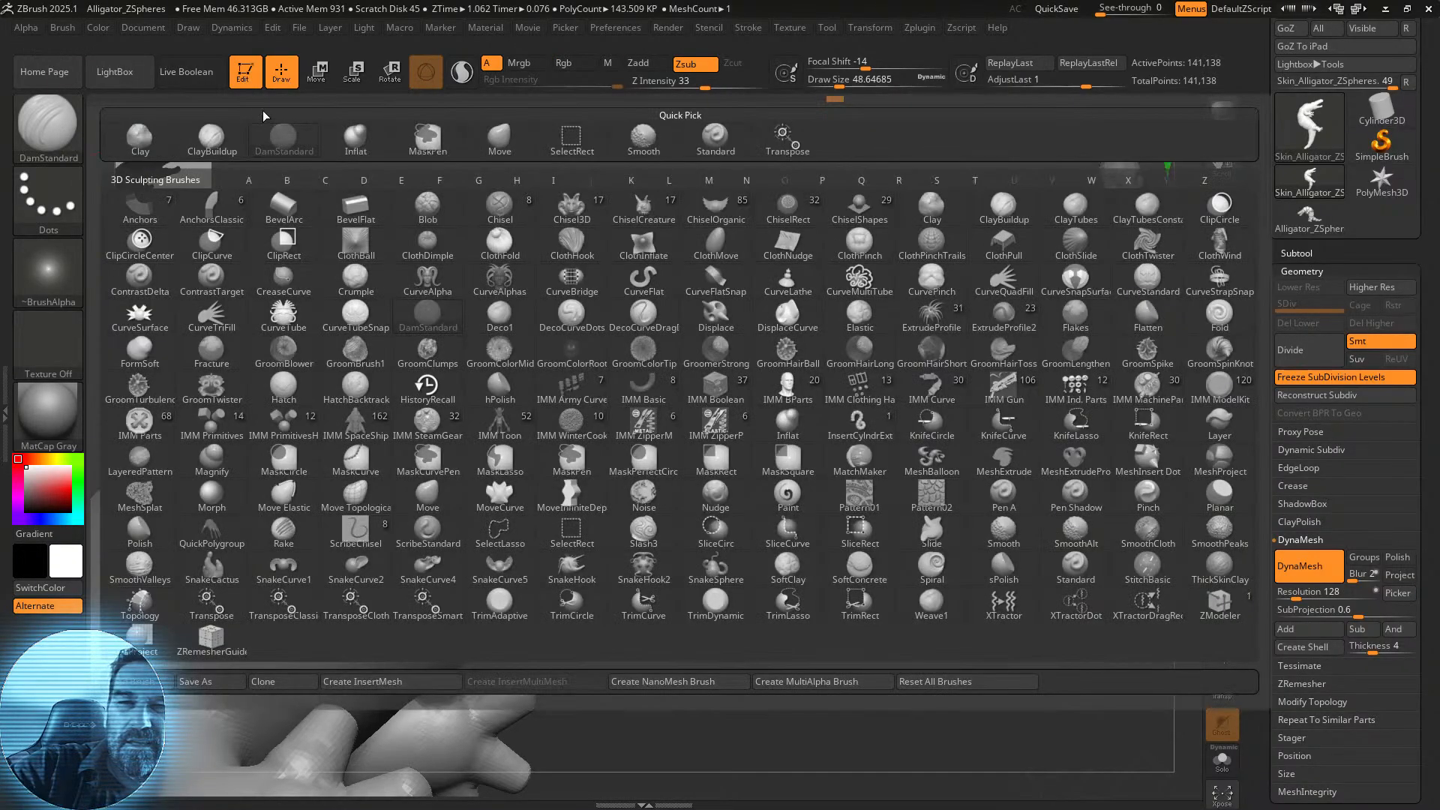
click(222, 136)
drag(858, 427, 927, 471)
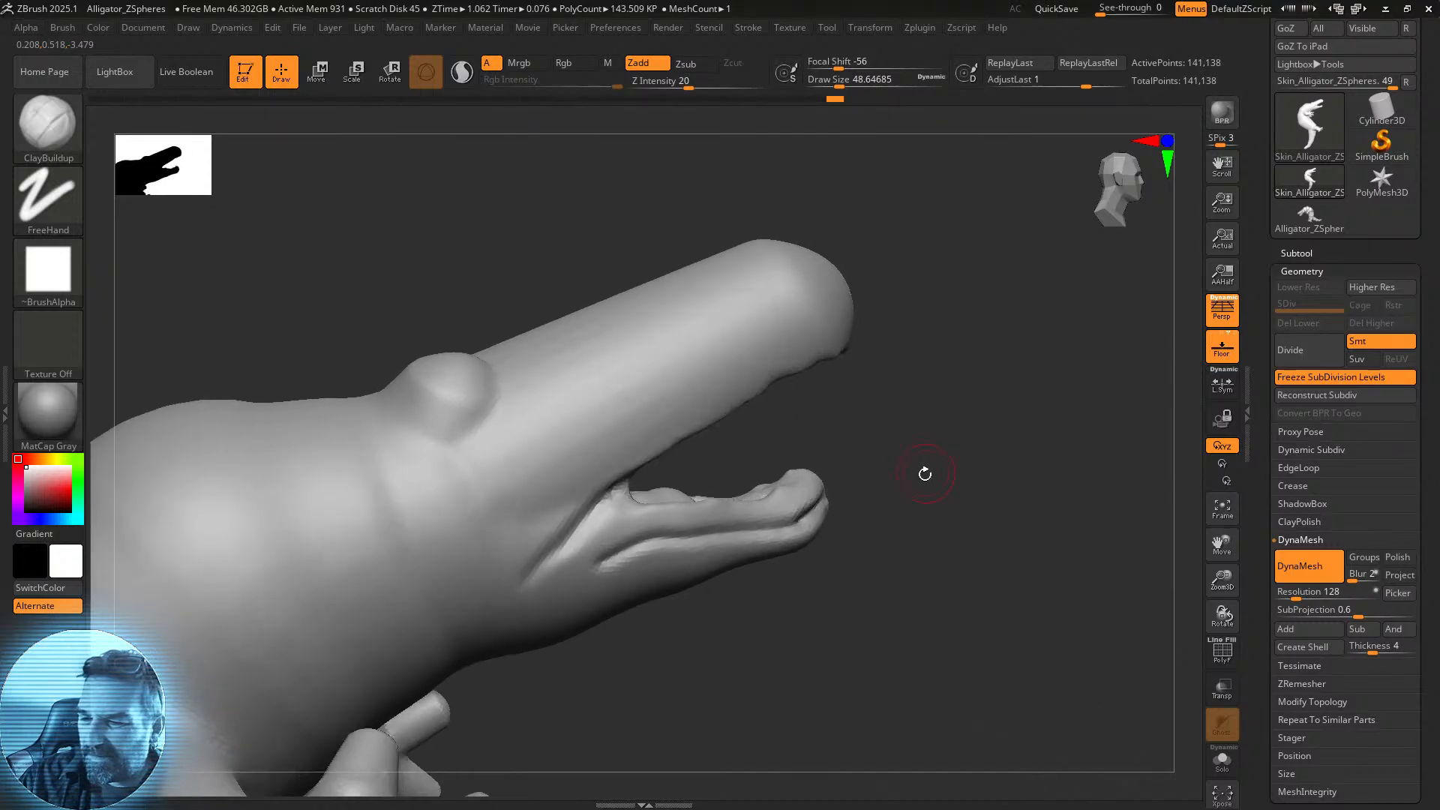
mouse_move(670, 558)
mouse_down()
mouse_move(684, 553)
mouse_move(659, 572)
mouse_move(720, 566)
mouse_move(830, 510)
mouse_move(787, 538)
mouse_move(845, 524)
mouse_move(820, 514)
mouse_up()
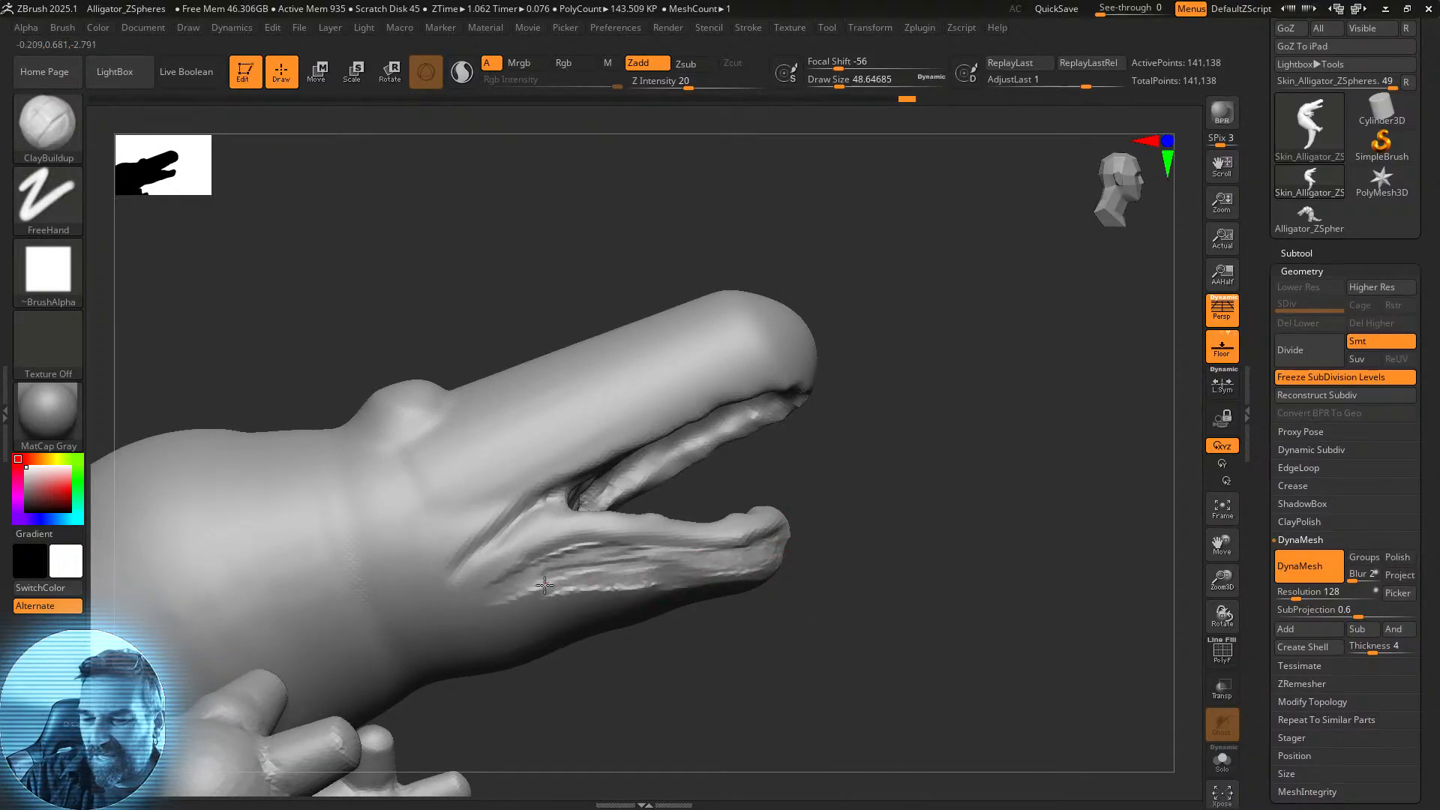
key(shift)
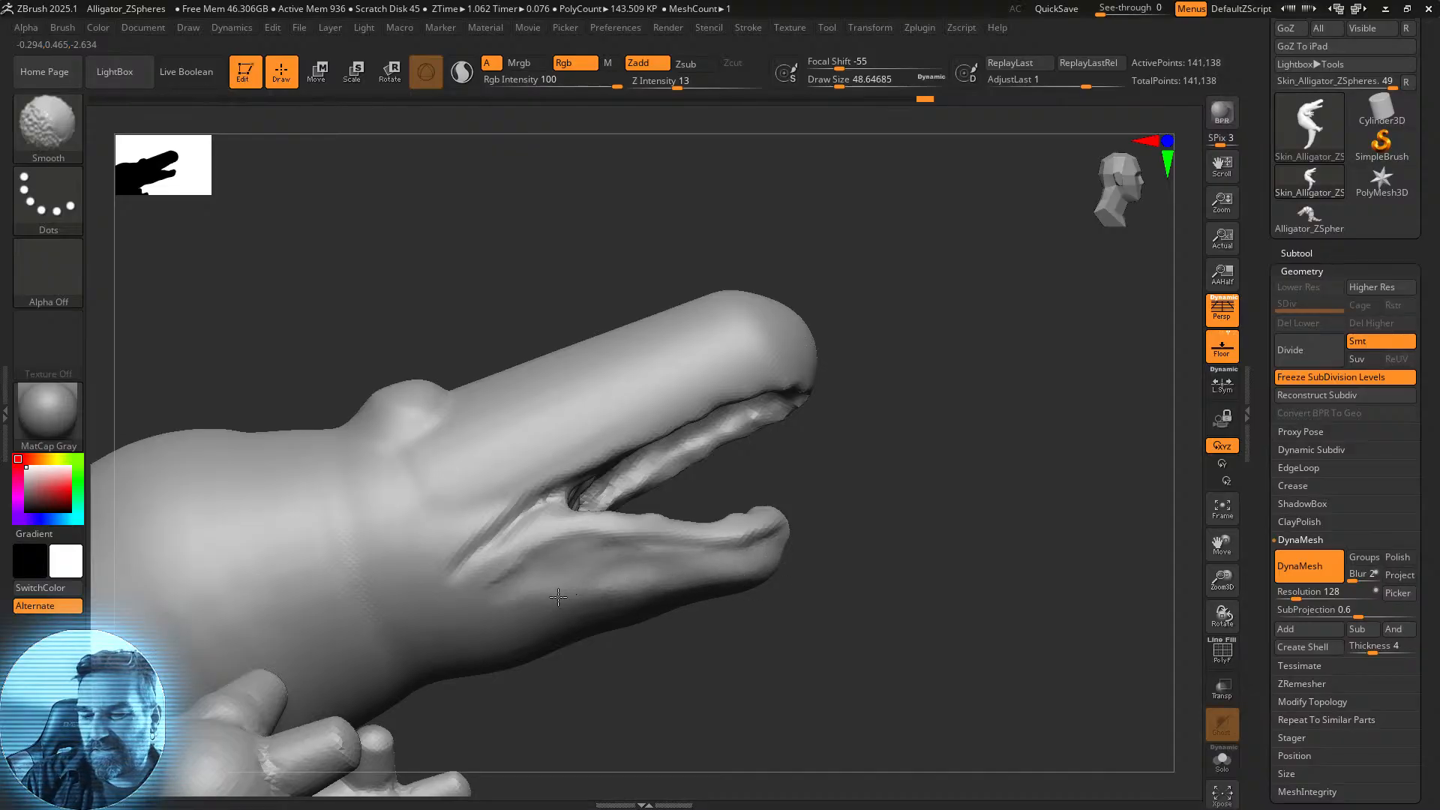
Sculpt a recess along the underside of the lower jaw, remesh with DynaMesh and smooth the folds under the chin.
mouse_move(838, 570)
mouse_down()
mouse_move(852, 484)
mouse_move(840, 465)
mouse_up()
mouse_move(735, 545)
mouse_down()
mouse_move(461, 584)
mouse_move(698, 559)
mouse_move(552, 590)
mouse_up()
shift+drag(668, 578, 616, 611)
ctrl+drag(948, 498, 976, 529)
shift+drag(727, 540, 576, 552)
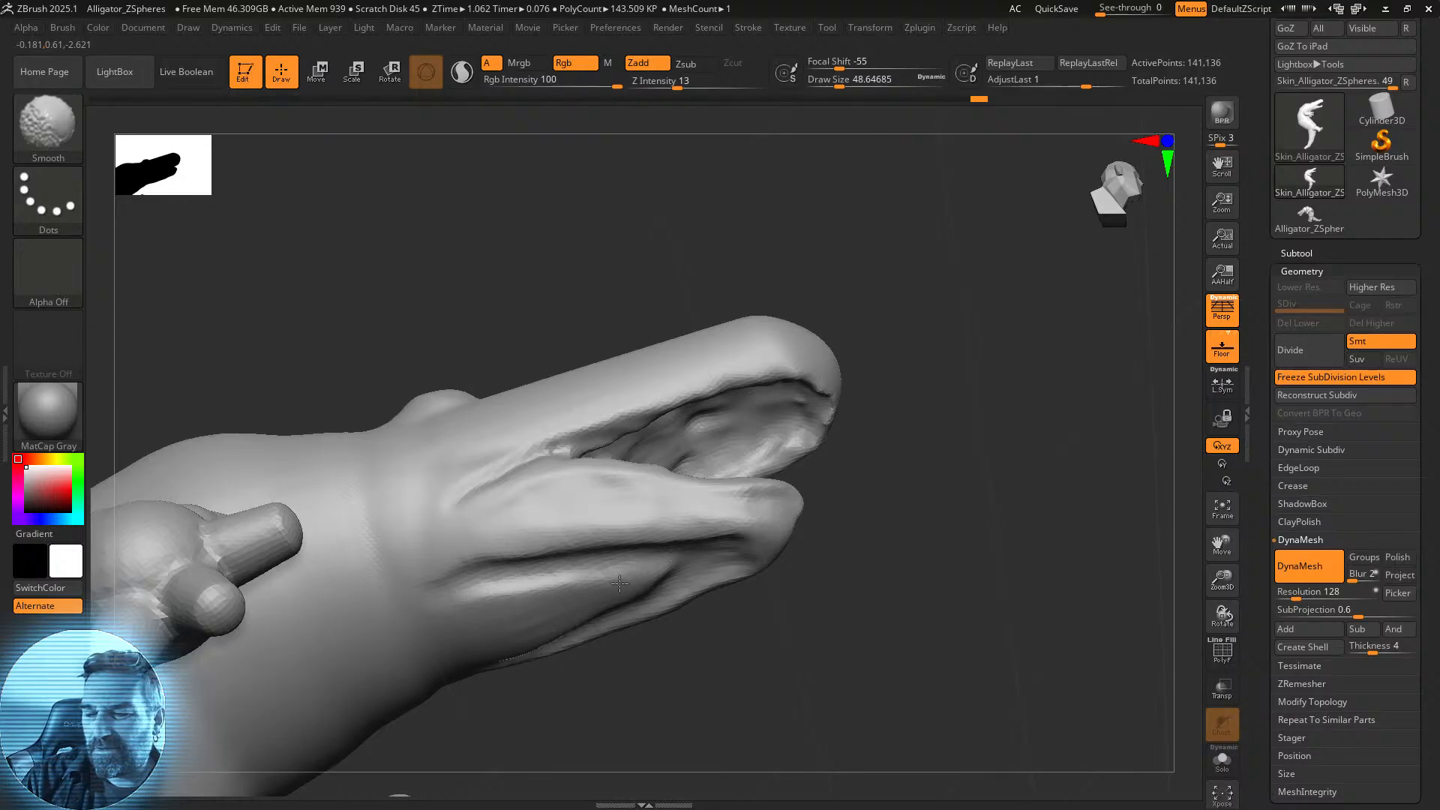
mouse_move(810, 492)
mouse_down()
mouse_move(922, 470)
mouse_move(628, 606)
mouse_up()
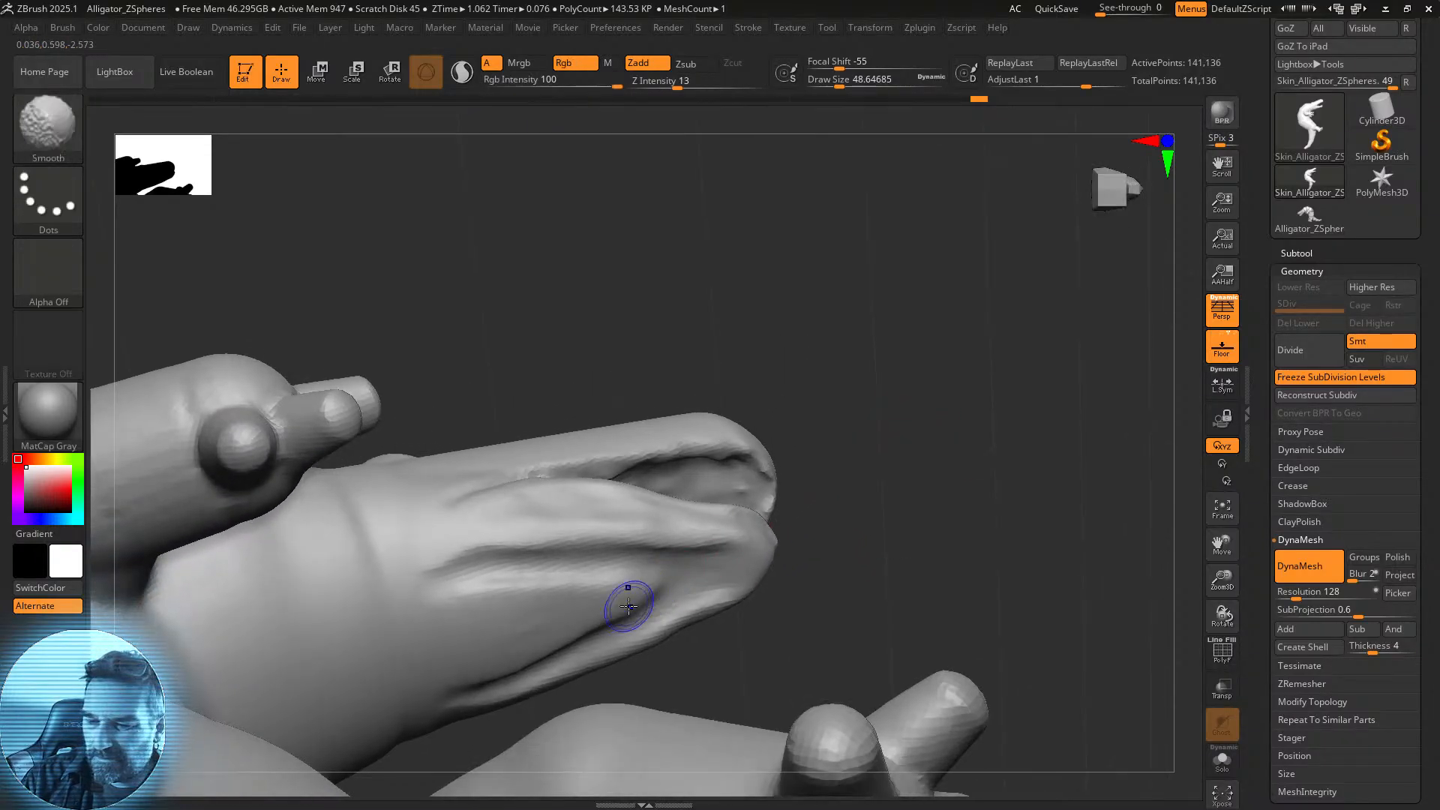
mouse_move(855, 473)
mouse_down()
mouse_move(832, 552)
mouse_move(989, 472)
mouse_move(844, 456)
mouse_up()
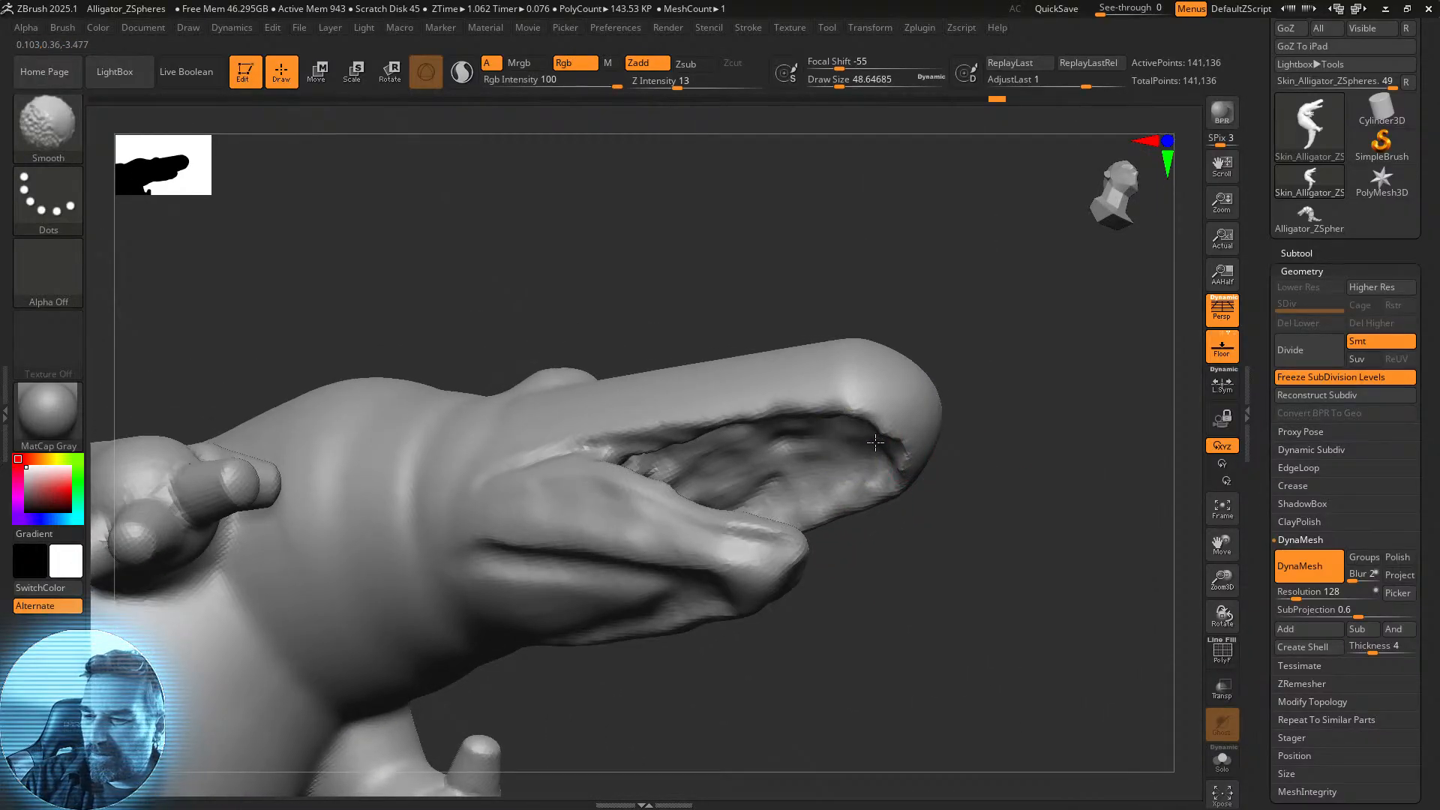
Sculpt the inner floor of the lower jaw toward its tip with ClayBuildup and smooth it.
mouse_move(952, 529)
mouse_down()
mouse_move(947, 581)
mouse_move(914, 589)
mouse_move(960, 590)
mouse_up()
drag(1015, 522, 884, 379)
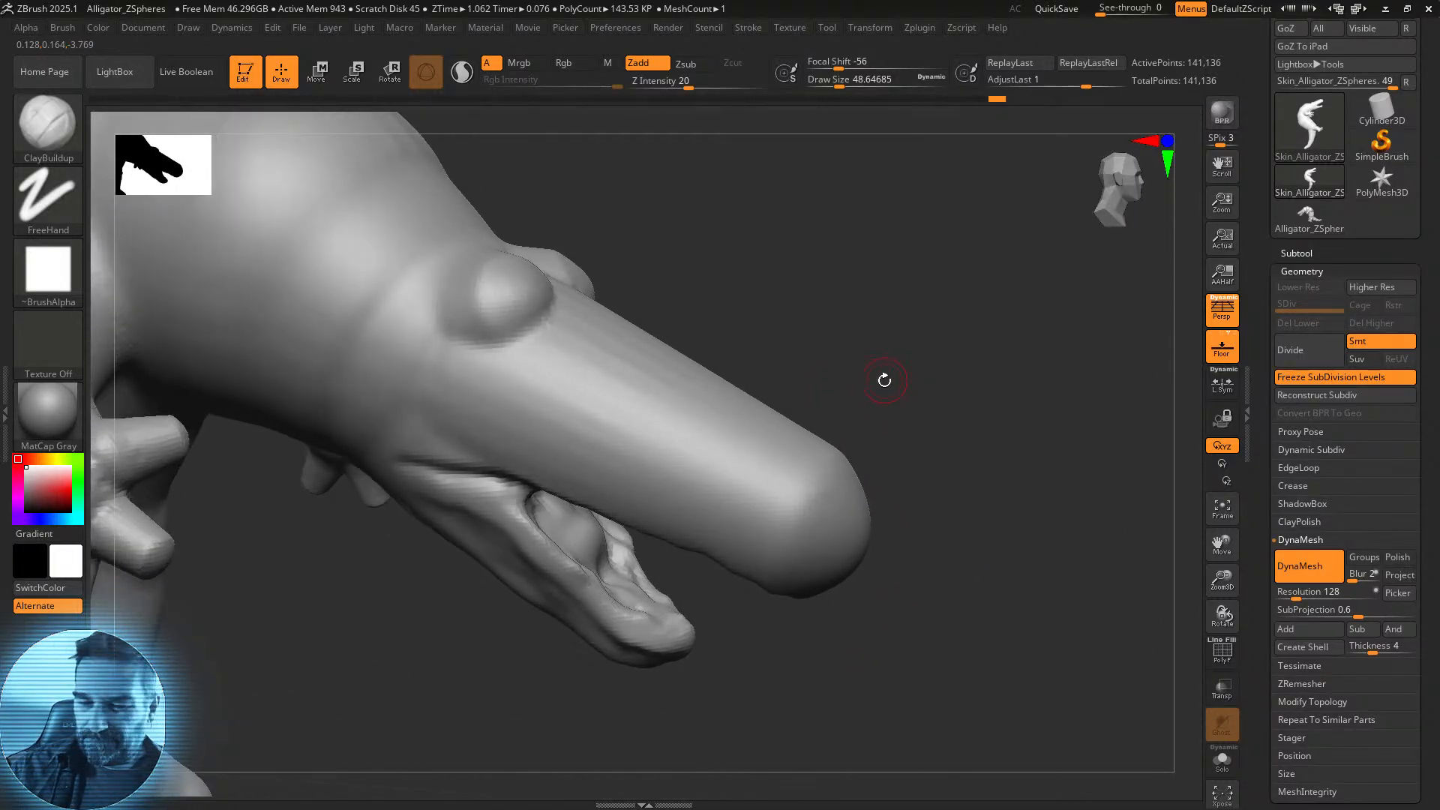
drag(944, 411, 942, 364)
drag(962, 508, 668, 598)
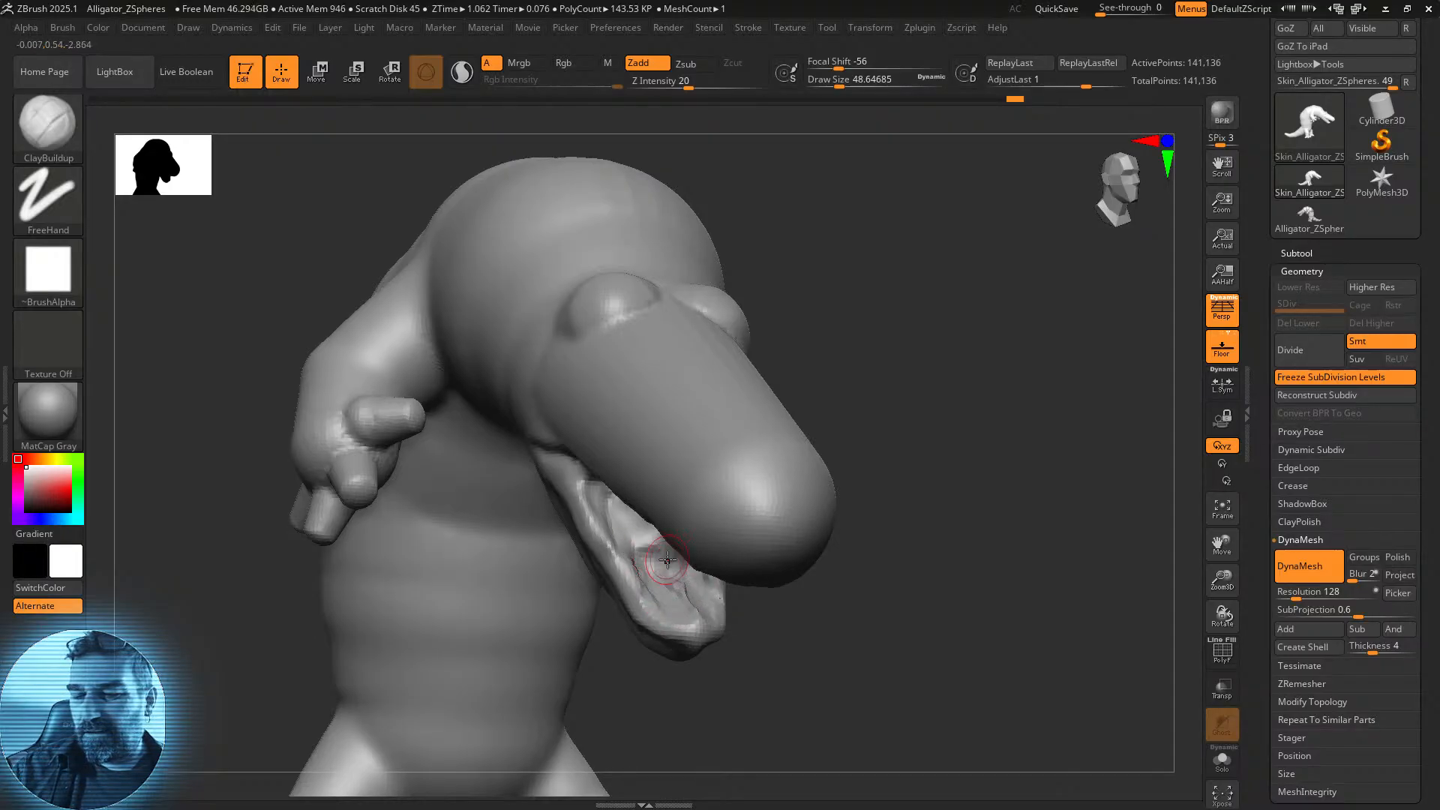
key(shift)
mouse_move(855, 514)
mouse_down()
mouse_move(925, 482)
mouse_move(765, 599)
mouse_up()
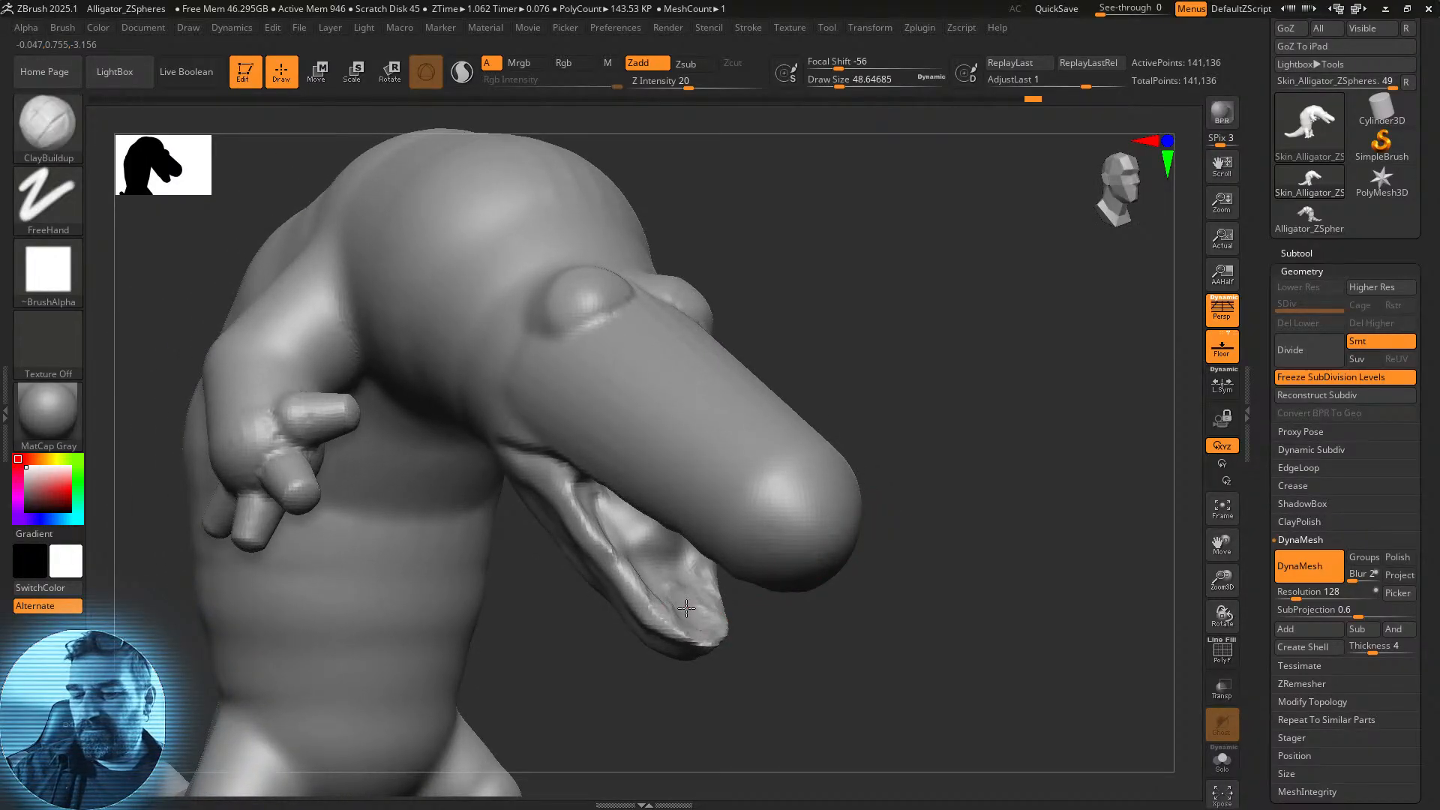
drag(813, 644, 872, 507)
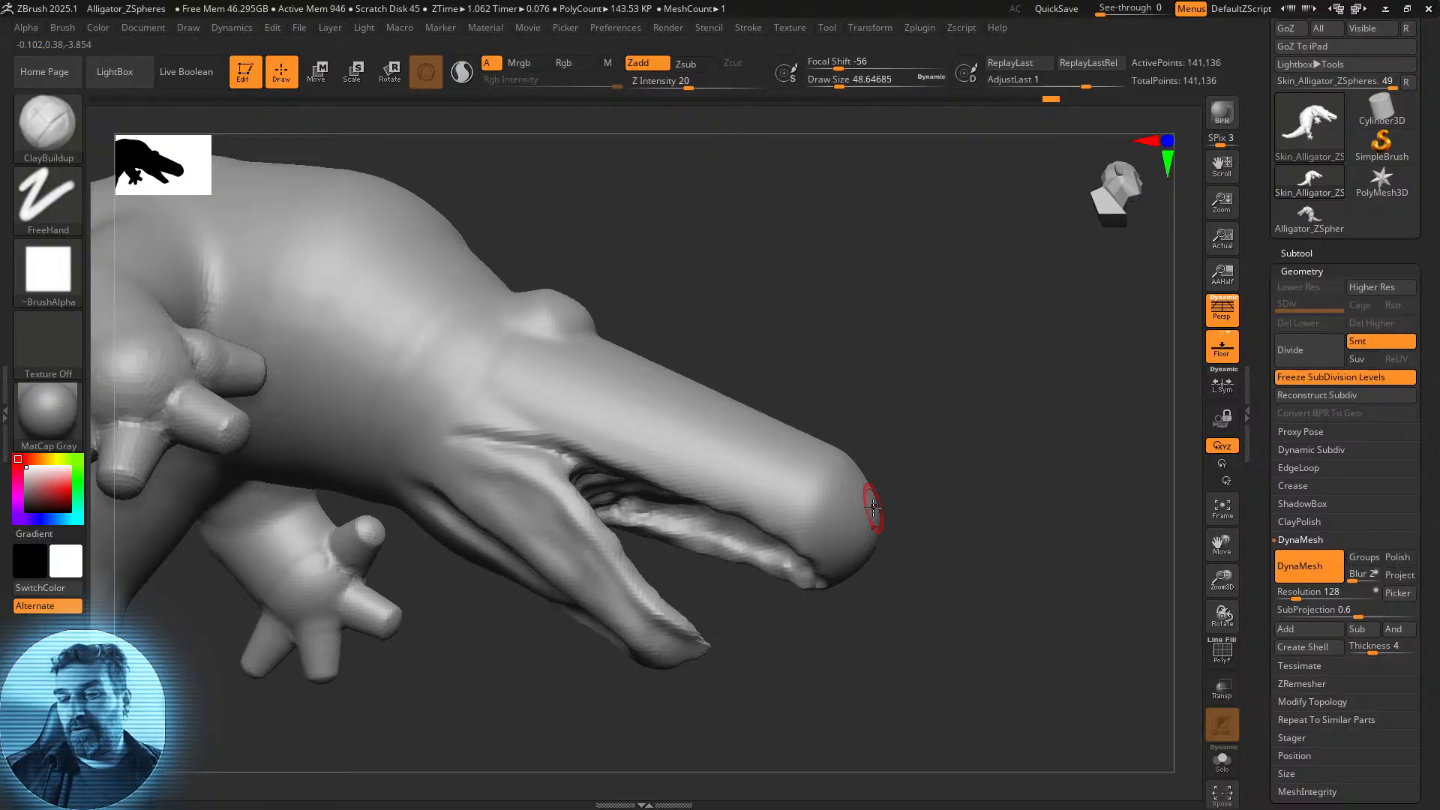
Carve a lip groove along the side of the upper jaw with DamStandard, from snout tip to mouth corner, and soften it.
click(78, 119)
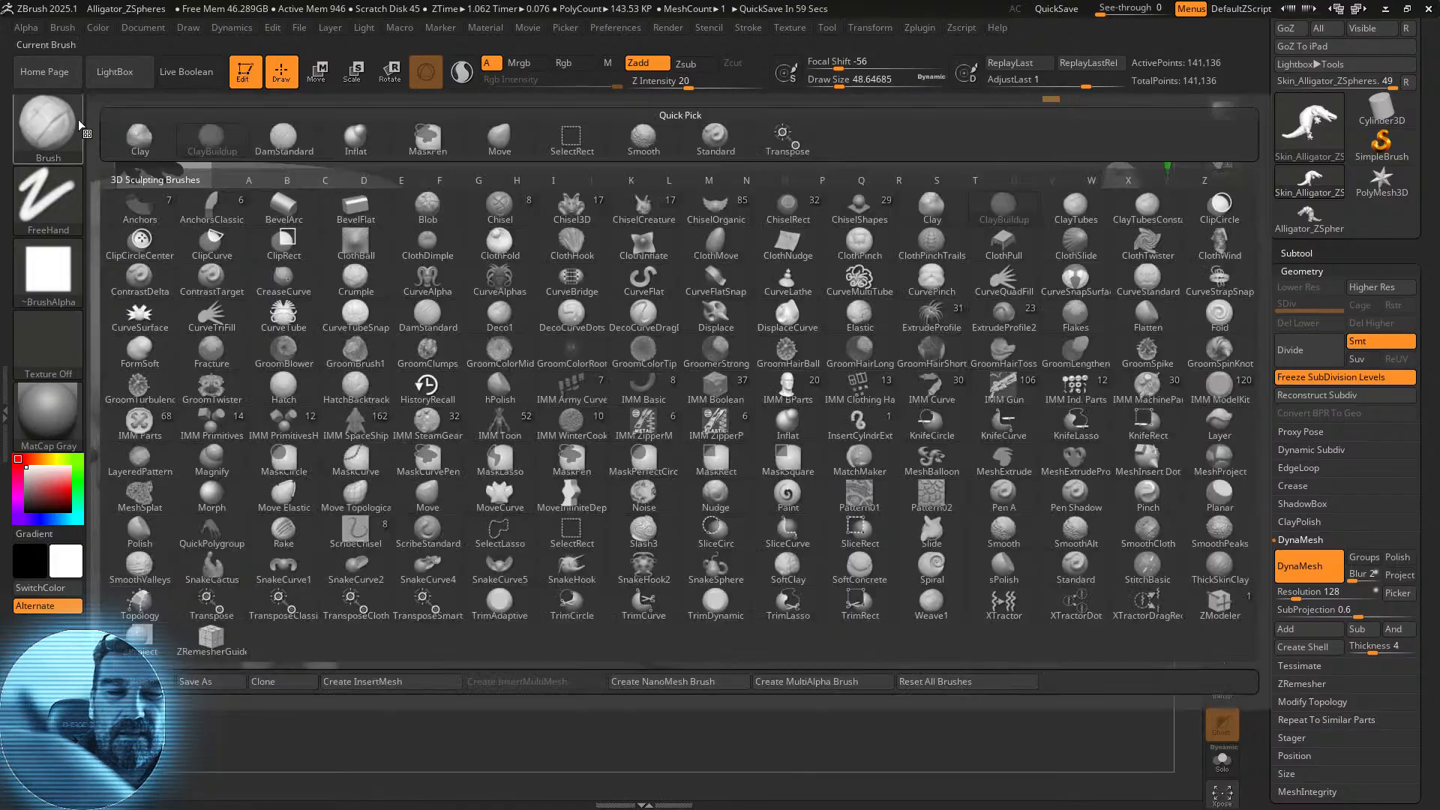
click(282, 139)
drag(695, 302, 810, 472)
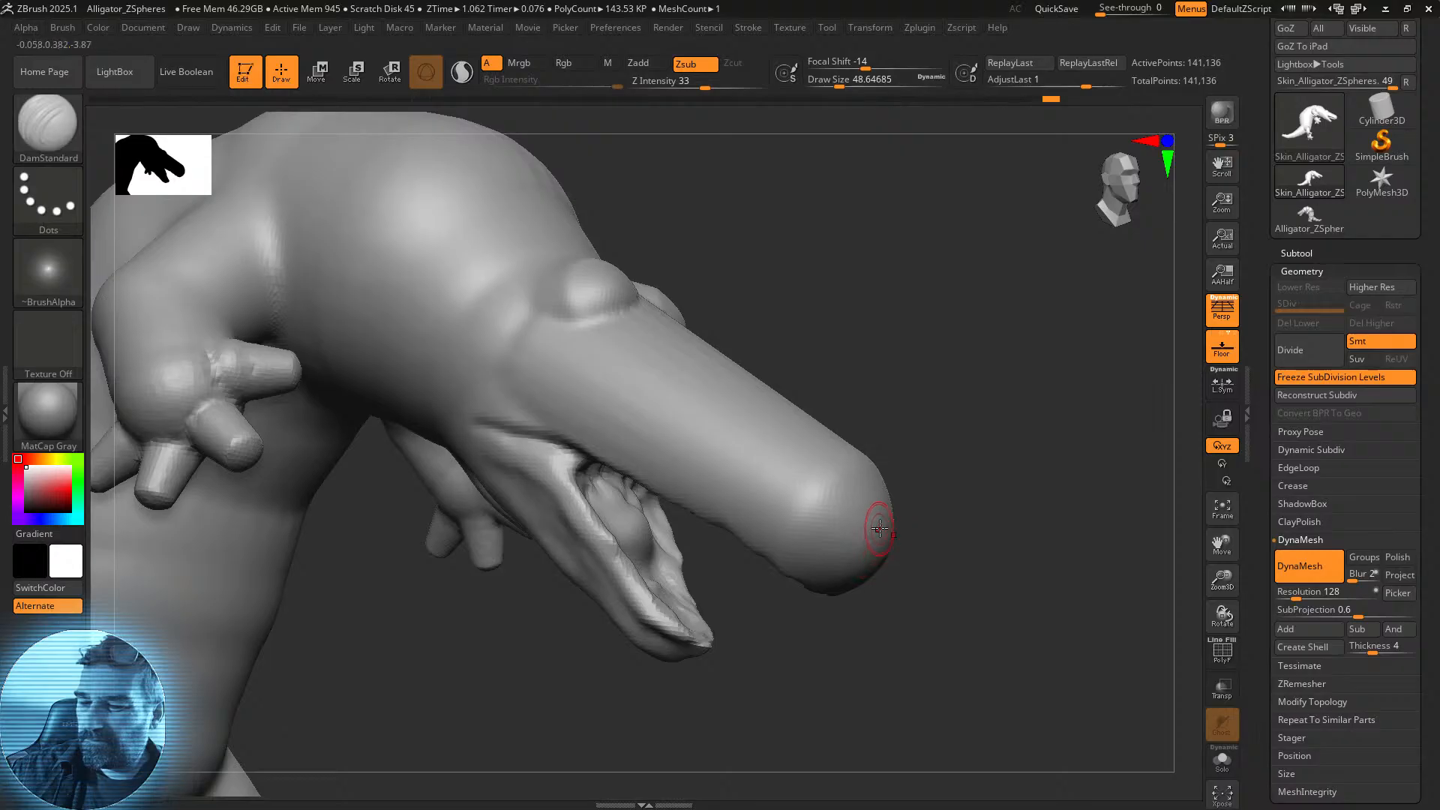
drag(835, 533, 582, 395)
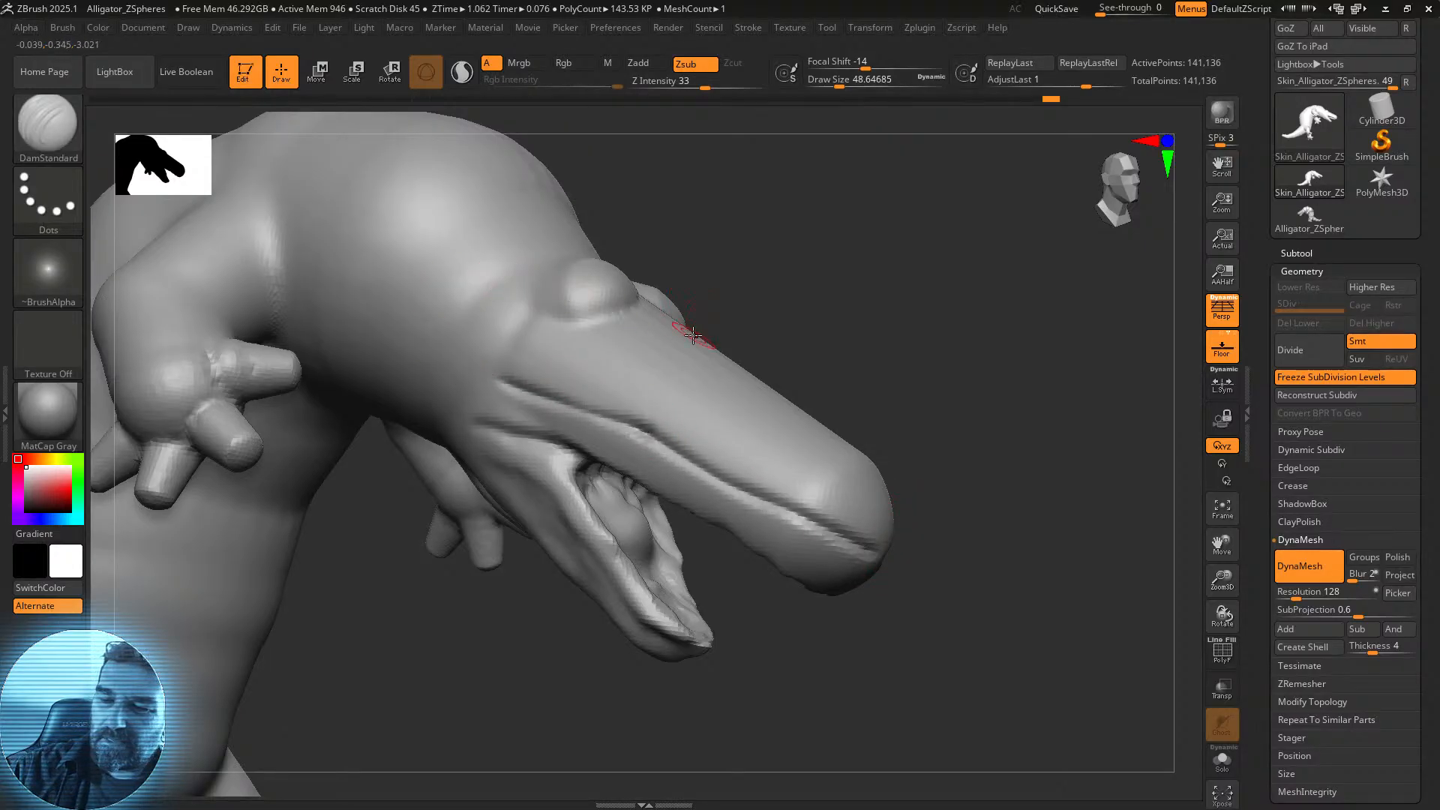
key(shift)
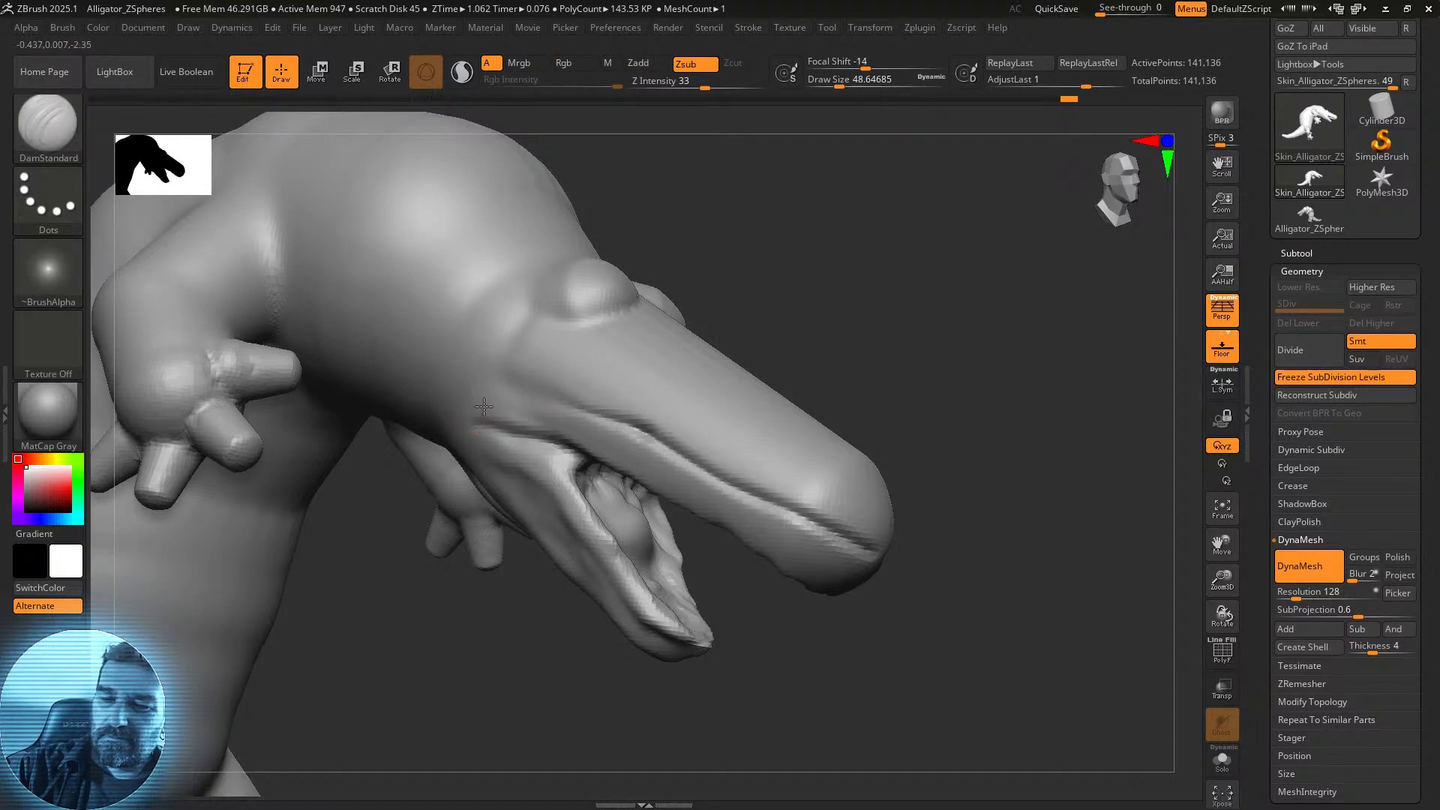
key(shift)
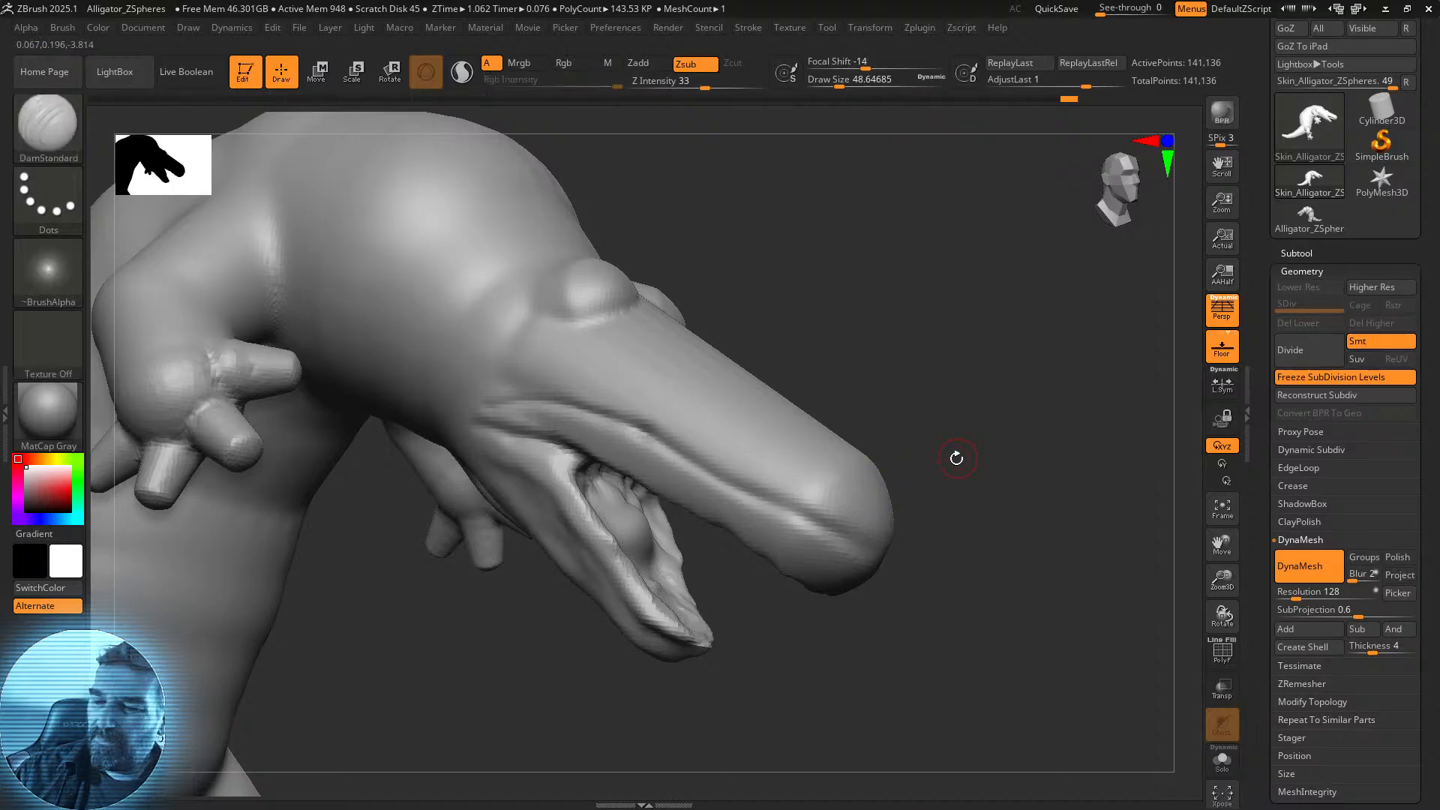
Carve a nostril on the side of the snout tip with DamStandard and smooth its edges.
drag(954, 457, 758, 503)
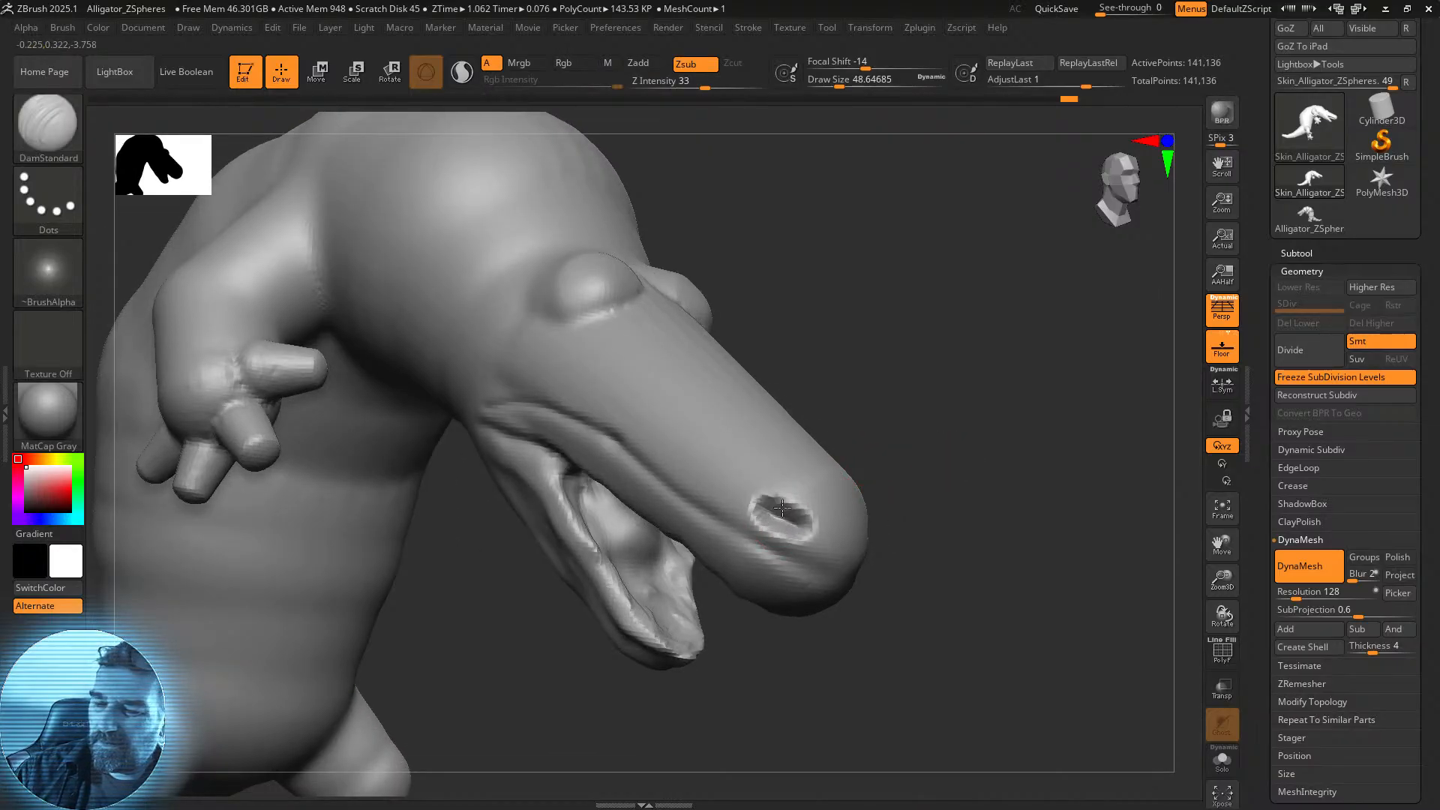
mouse_move(870, 510)
mouse_down()
mouse_move(825, 502)
mouse_move(915, 480)
mouse_up()
mouse_move(826, 527)
mouse_down()
mouse_move(821, 544)
mouse_move(826, 512)
mouse_move(833, 538)
mouse_move(804, 519)
mouse_move(773, 532)
mouse_up()
key(shift)
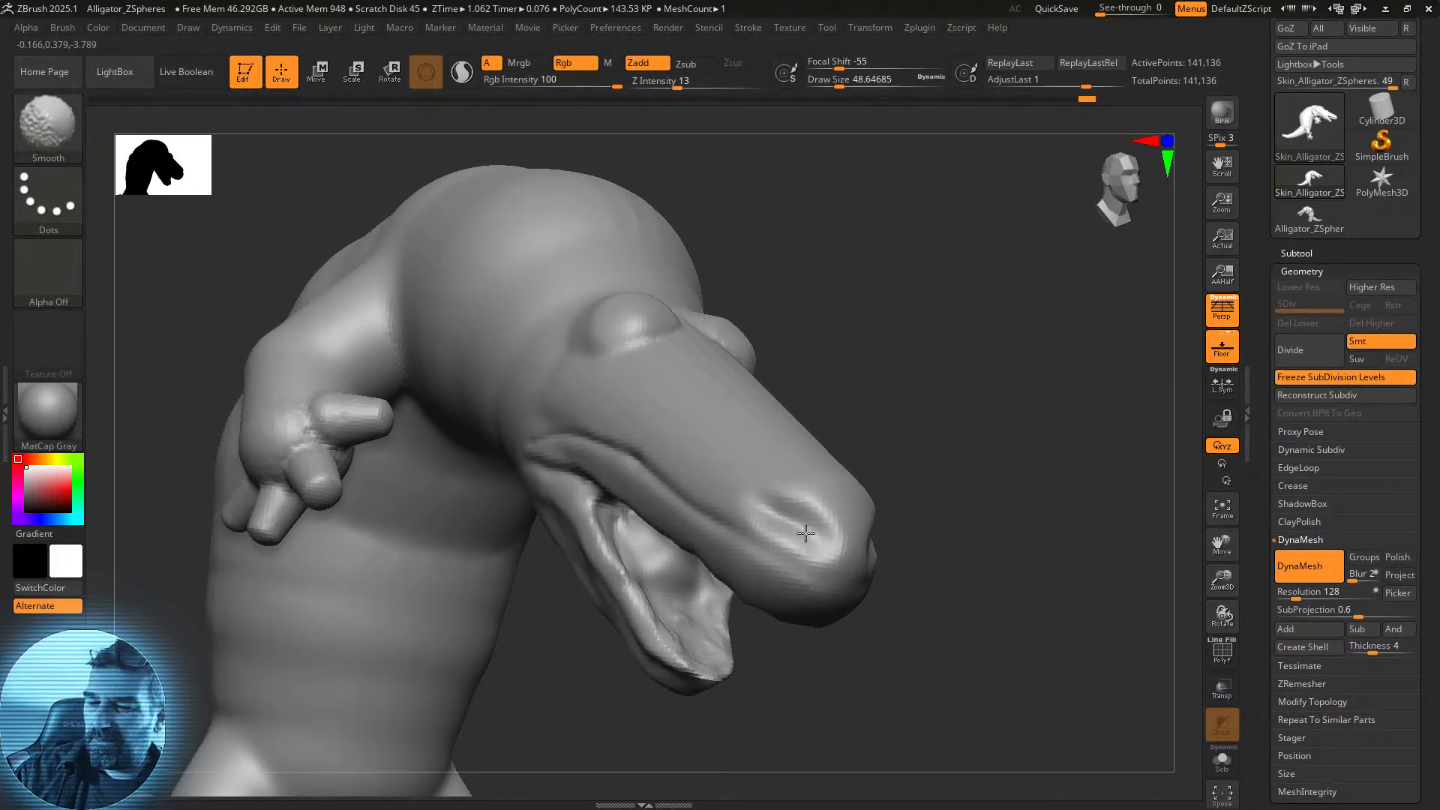
Cut a row of short tooth notches into the lip edges of the upper and lower jaws with DamStandard.
drag(947, 660, 931, 701)
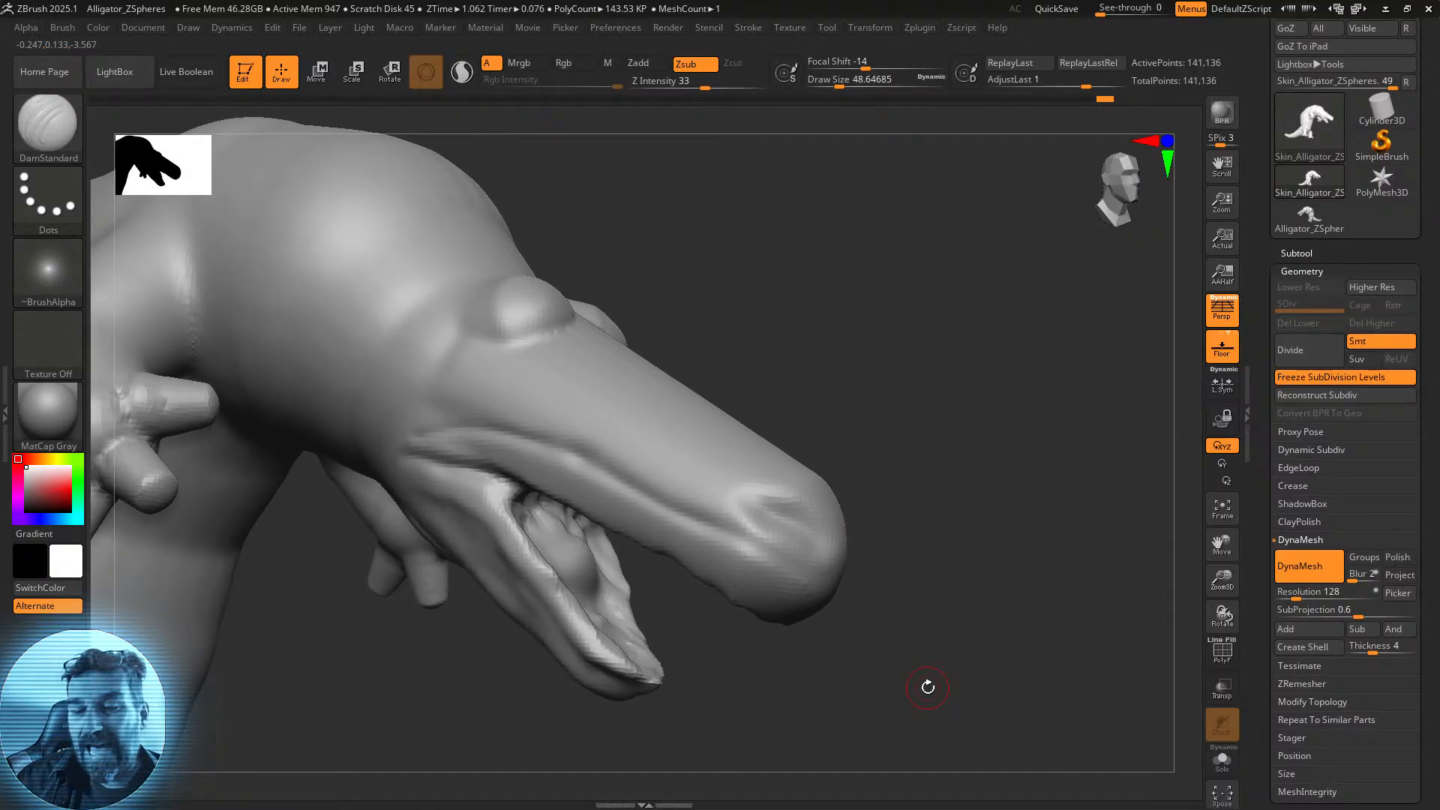
drag(825, 668, 840, 600)
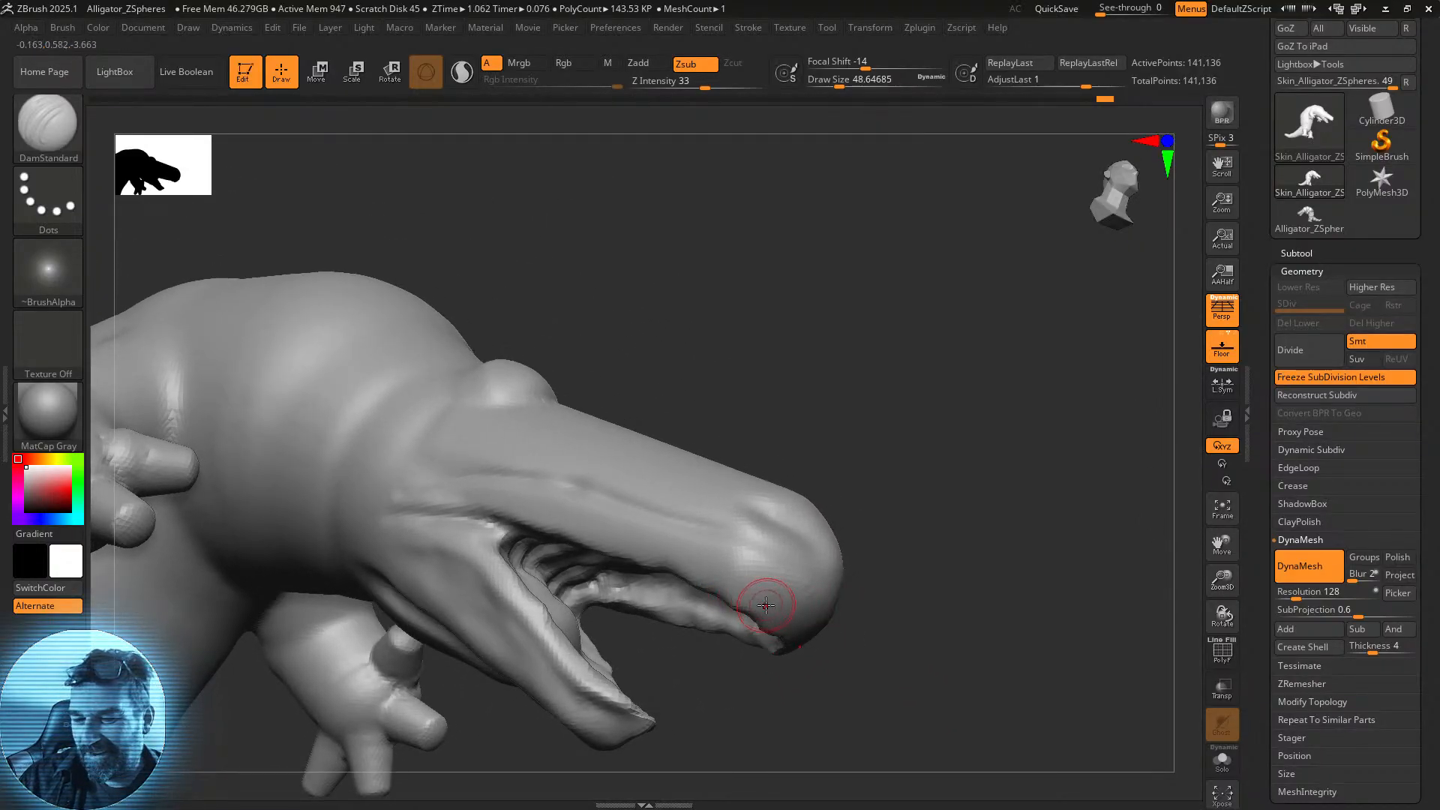
mouse_move(728, 586)
mouse_down()
mouse_move(738, 567)
mouse_move(684, 564)
mouse_move(552, 505)
mouse_move(562, 519)
mouse_up()
drag(909, 604, 889, 476)
drag(775, 627, 773, 632)
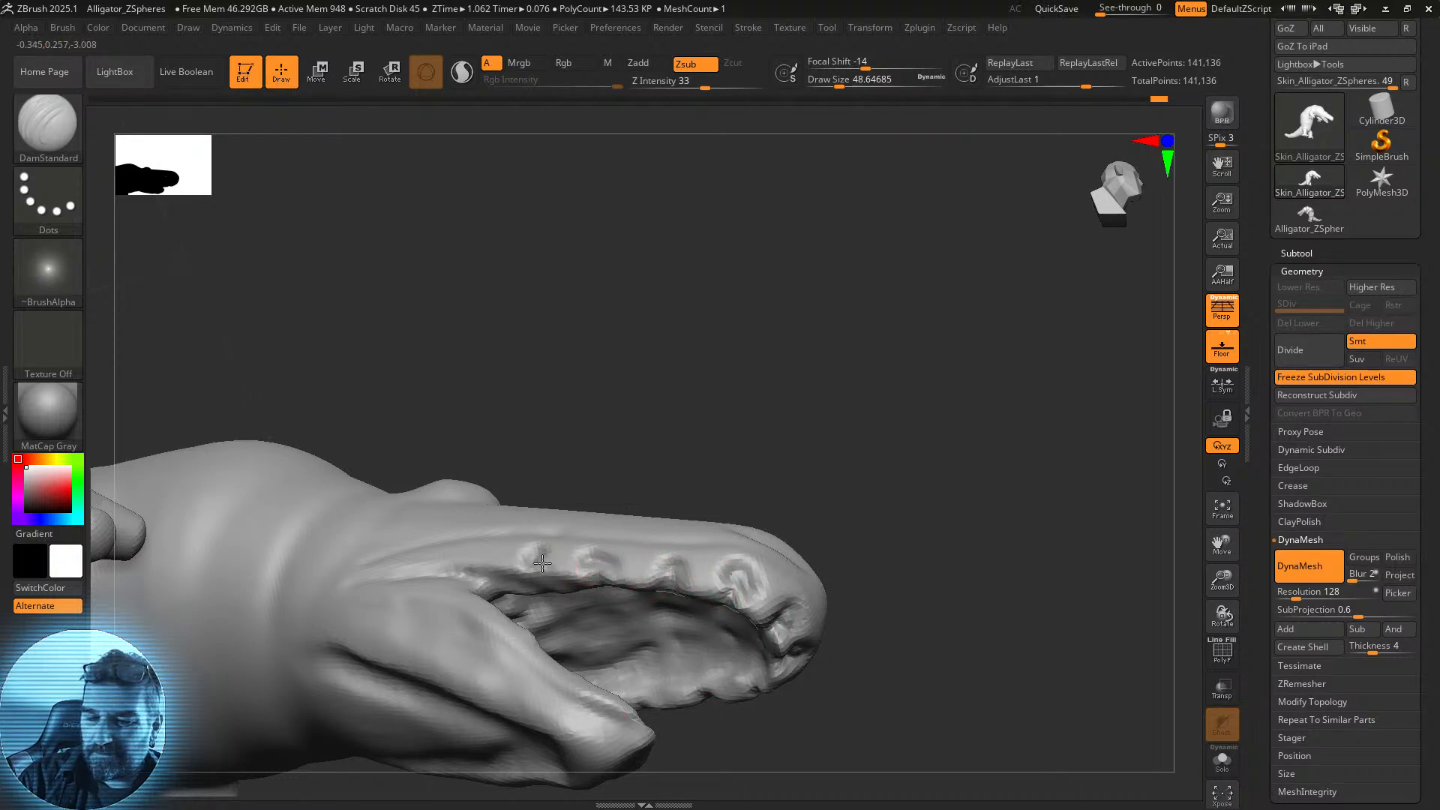
mouse_move(858, 556)
mouse_down()
mouse_move(810, 652)
mouse_move(867, 550)
mouse_move(920, 516)
mouse_move(938, 530)
mouse_move(616, 549)
mouse_move(539, 480)
mouse_up()
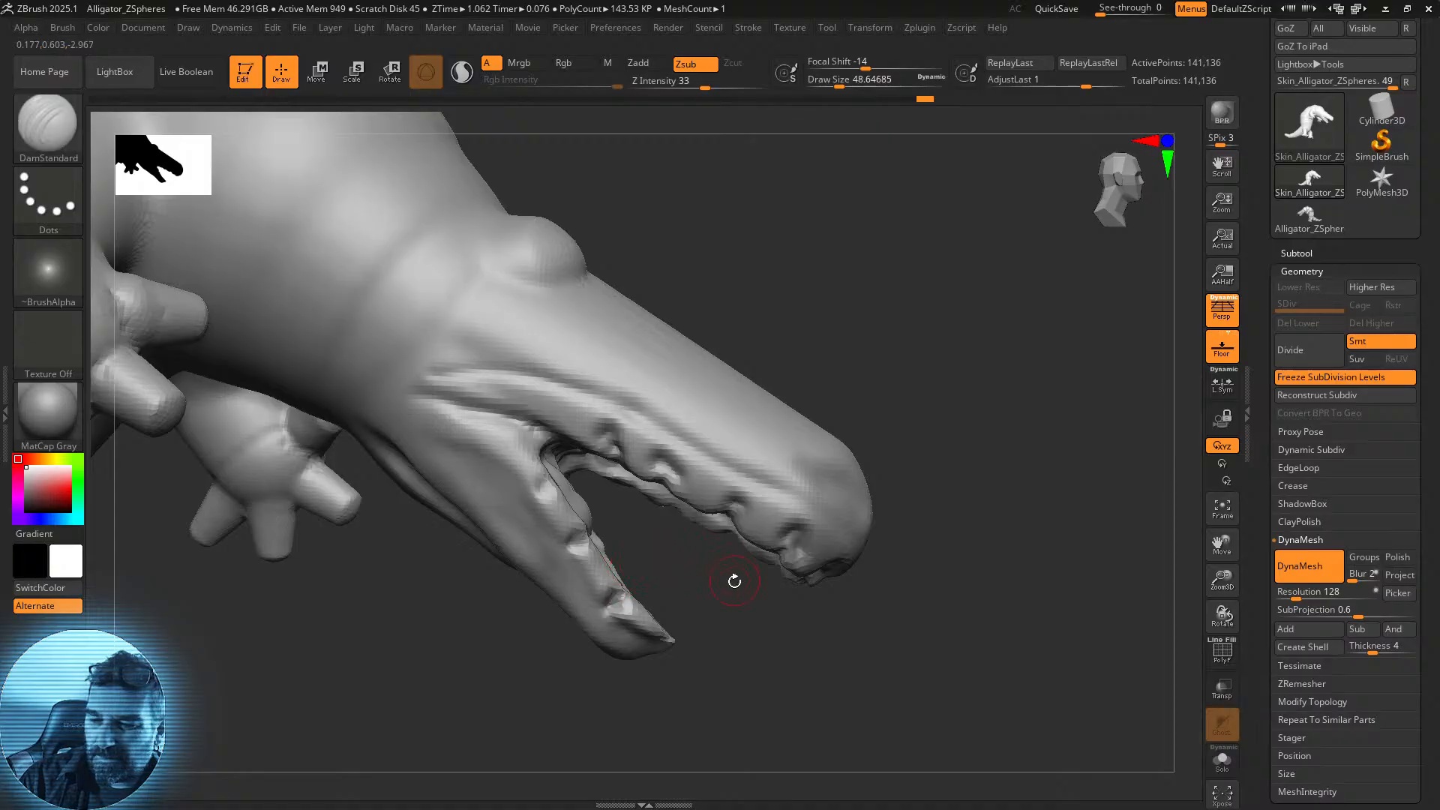
Deepen the nostrils at the snout tip with DamStandard.
drag(678, 635, 704, 640)
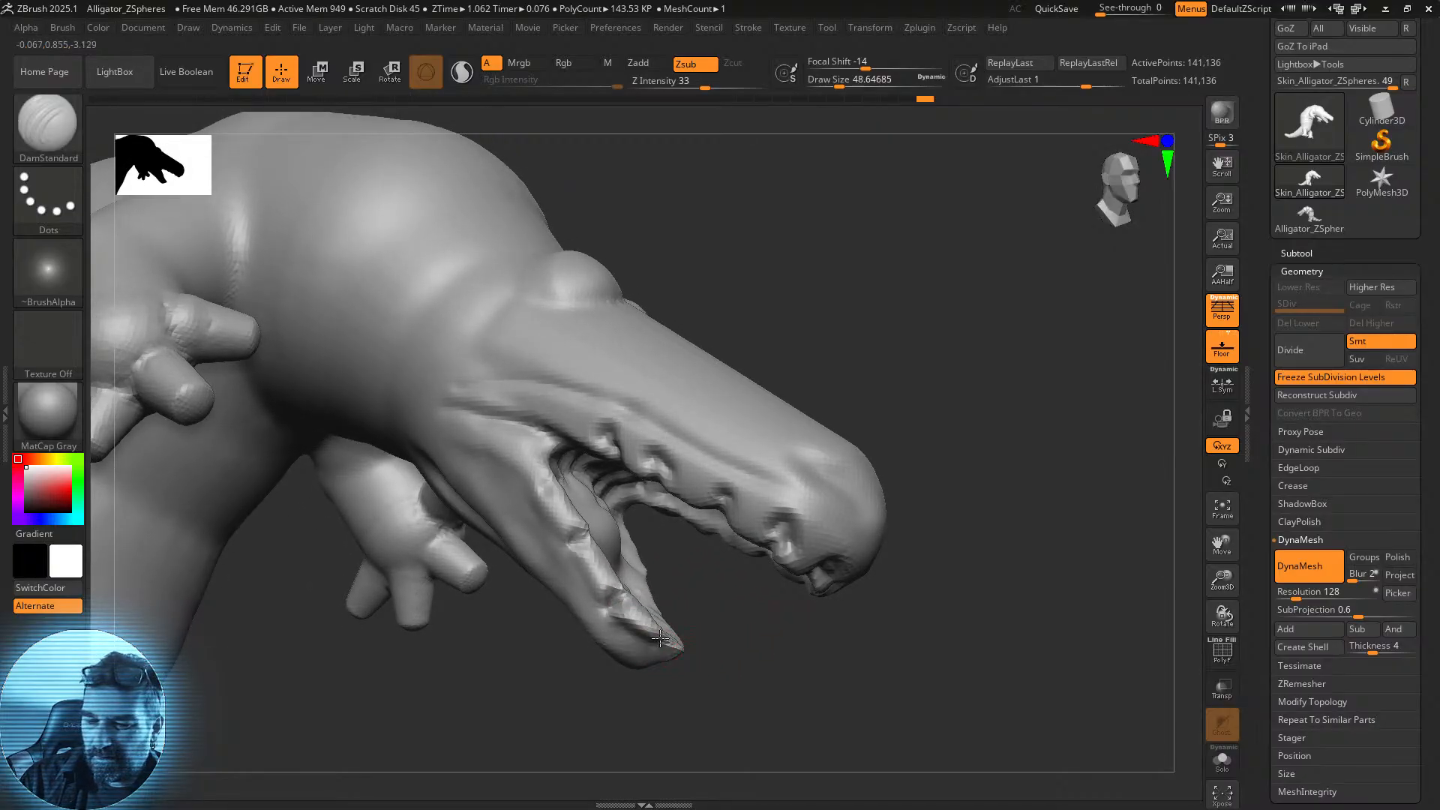
drag(770, 596, 843, 573)
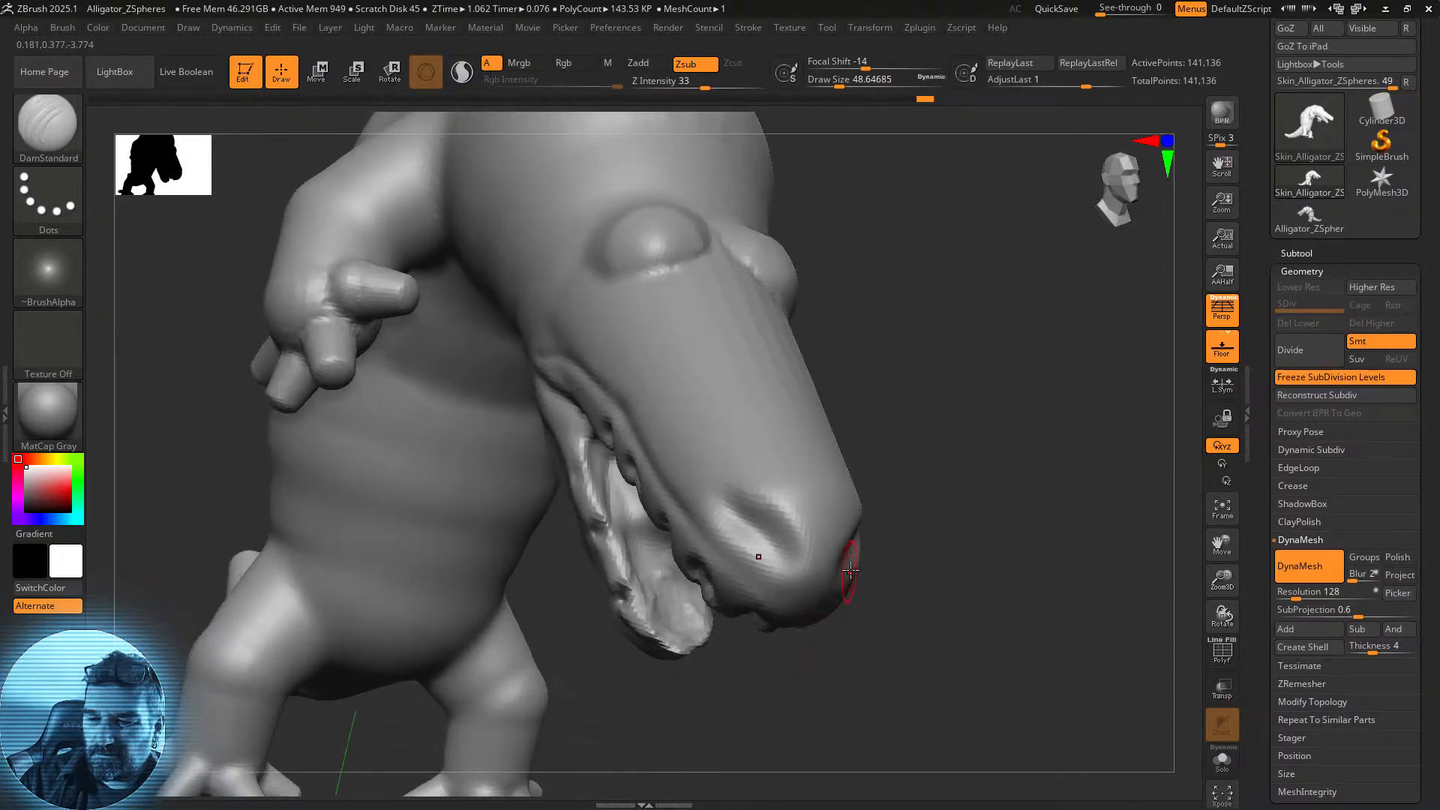
drag(893, 566, 799, 627)
Build up ridges along the top of the snout from the eyes toward the nostrils with ClayBuildup and refresh the DynaMesh.
click(48, 124)
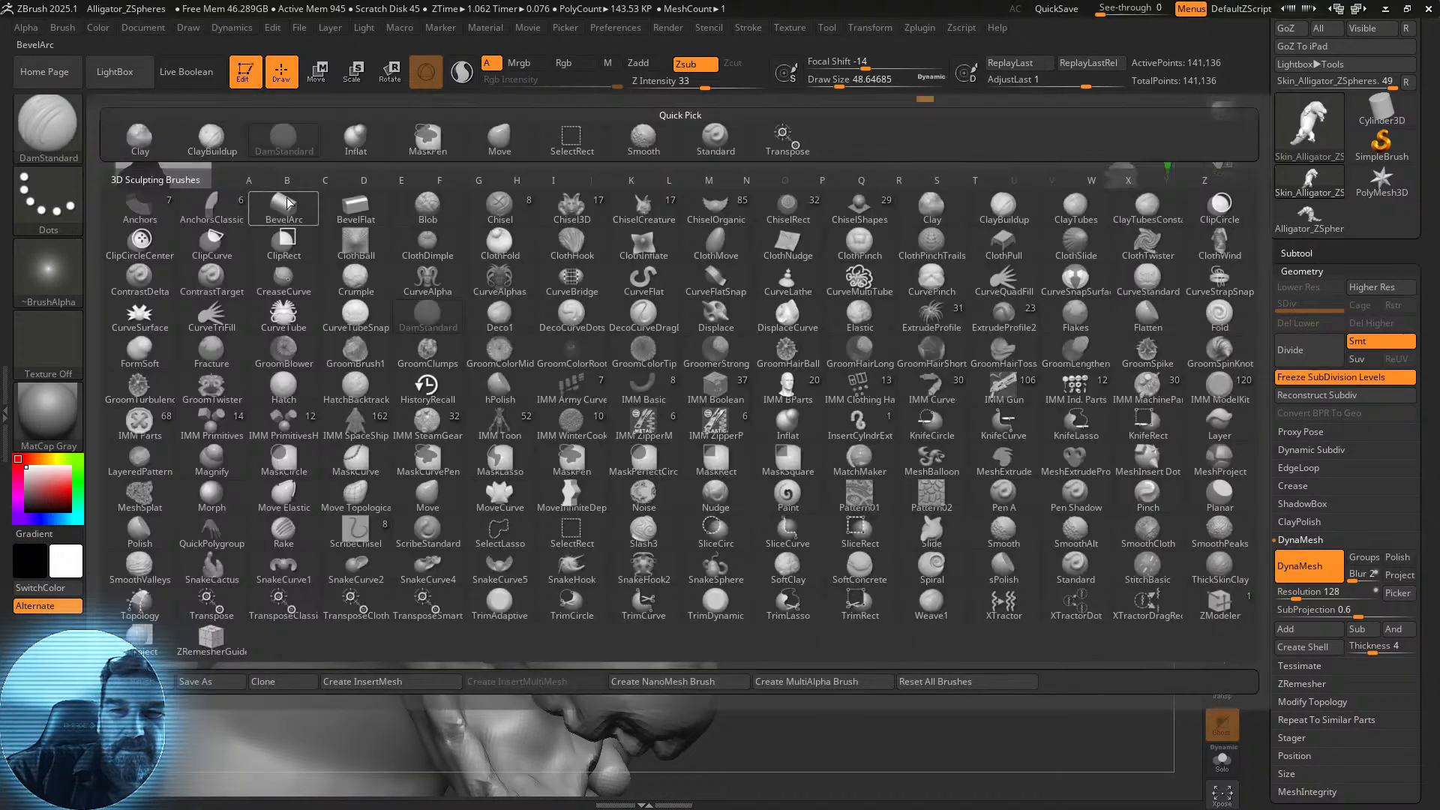
click(212, 139)
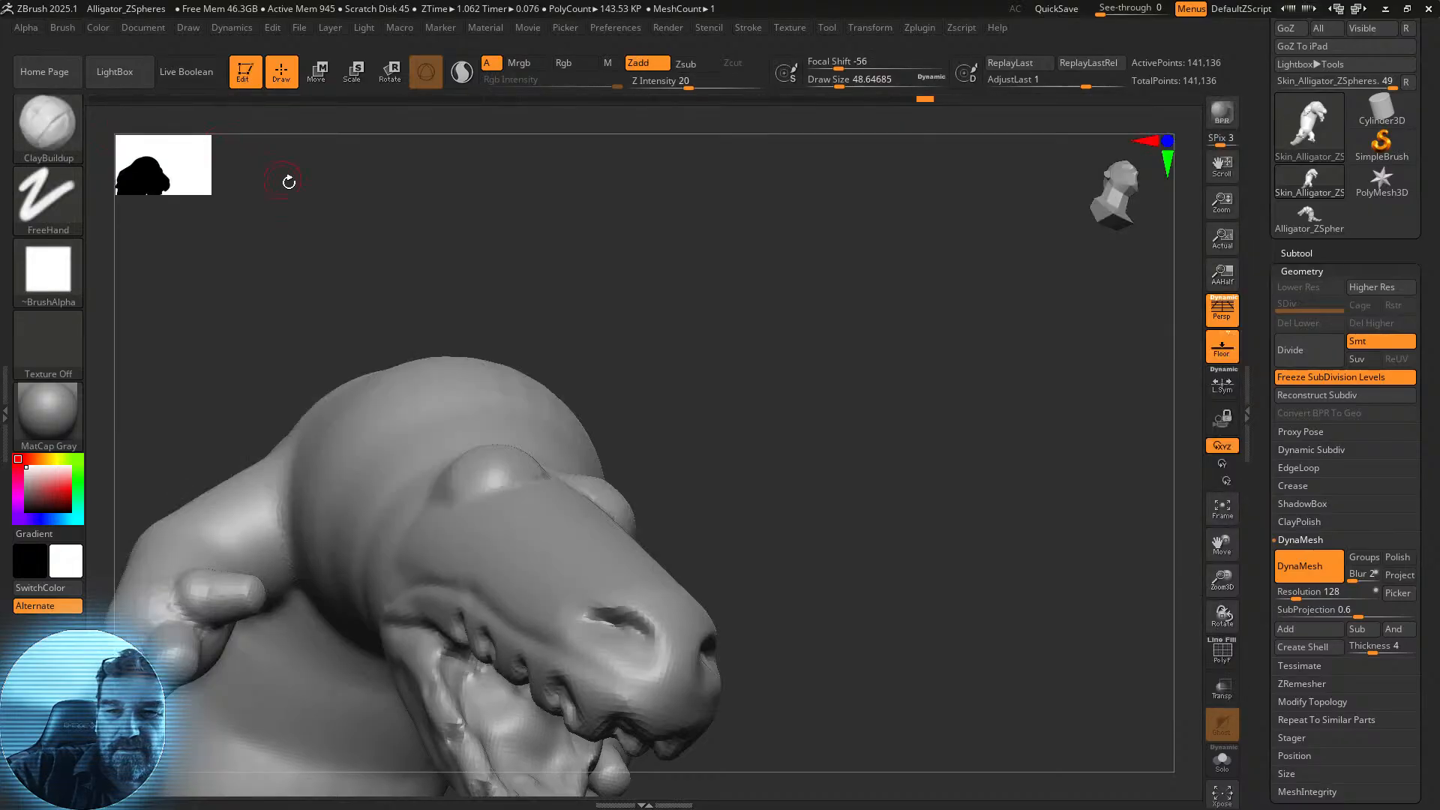
mouse_move(707, 572)
mouse_down()
mouse_move(794, 572)
mouse_move(874, 493)
mouse_move(832, 518)
mouse_up()
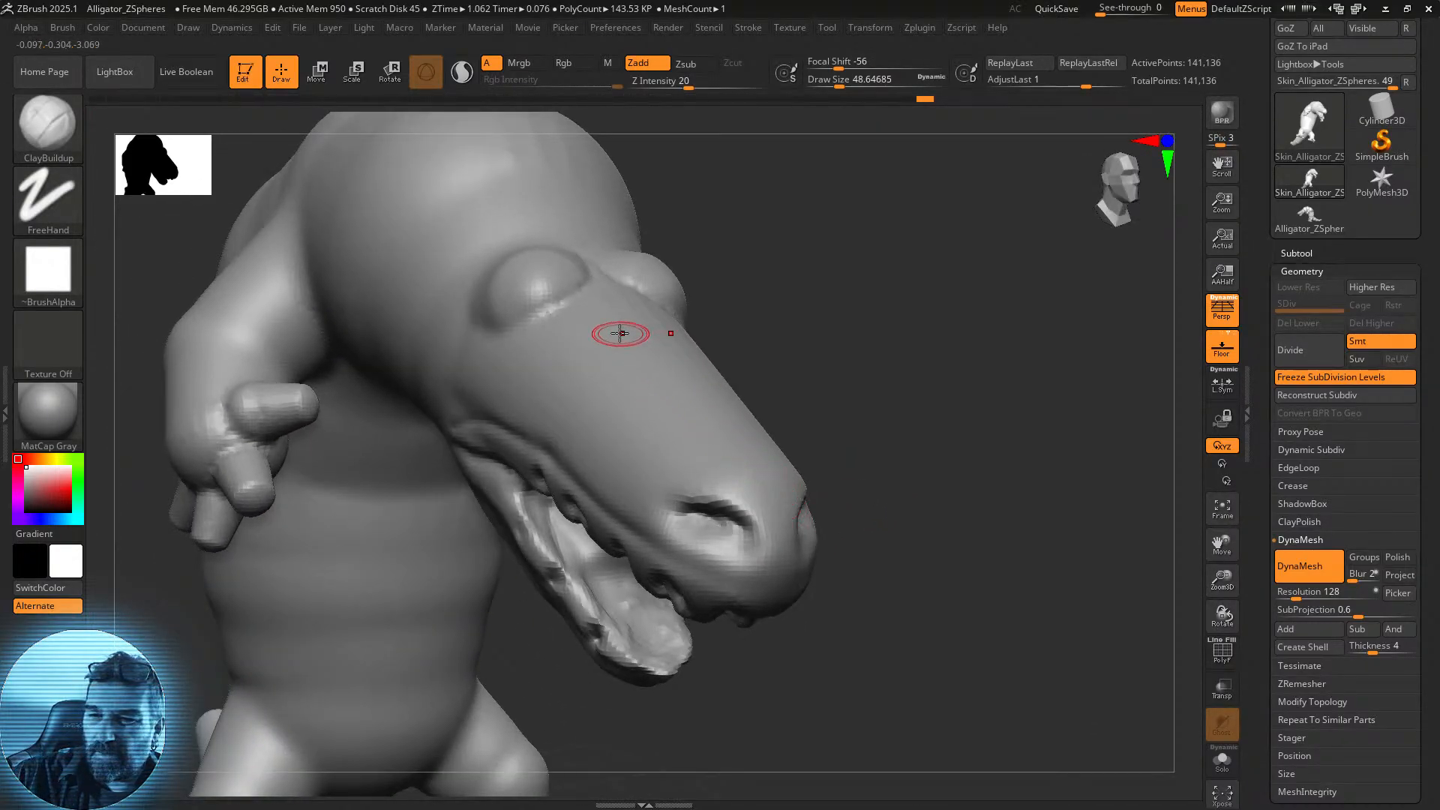
mouse_move(610, 328)
mouse_down()
mouse_move(692, 444)
mouse_move(669, 451)
mouse_up()
mouse_move(575, 379)
mouse_down()
mouse_move(651, 465)
mouse_move(636, 474)
mouse_up()
drag(556, 393, 624, 485)
drag(582, 365, 637, 441)
drag(587, 334, 671, 433)
drag(629, 354, 704, 471)
drag(616, 390, 649, 465)
mouse_move(620, 386)
mouse_down()
mouse_move(682, 456)
mouse_move(681, 435)
mouse_move(725, 473)
mouse_up()
drag(651, 368, 705, 453)
mouse_move(619, 336)
mouse_down()
mouse_move(664, 430)
mouse_move(635, 419)
mouse_up()
mouse_move(562, 360)
mouse_down()
mouse_move(628, 447)
mouse_move(607, 454)
mouse_up()
drag(739, 337, 832, 308)
mouse_move(713, 318)
mouse_down()
mouse_move(736, 340)
mouse_move(739, 431)
mouse_up()
drag(622, 312, 702, 417)
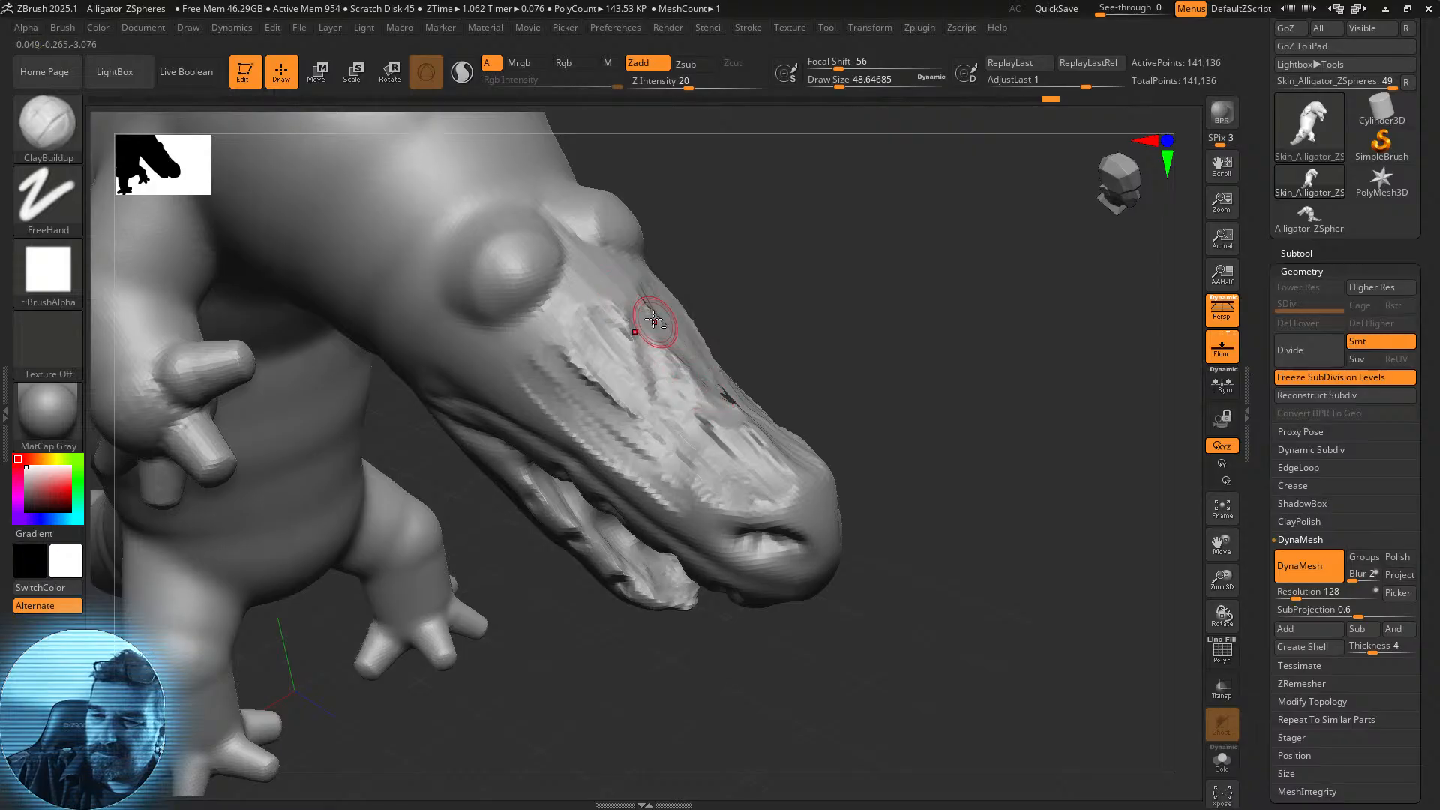
ctrl+drag(845, 332, 801, 385)
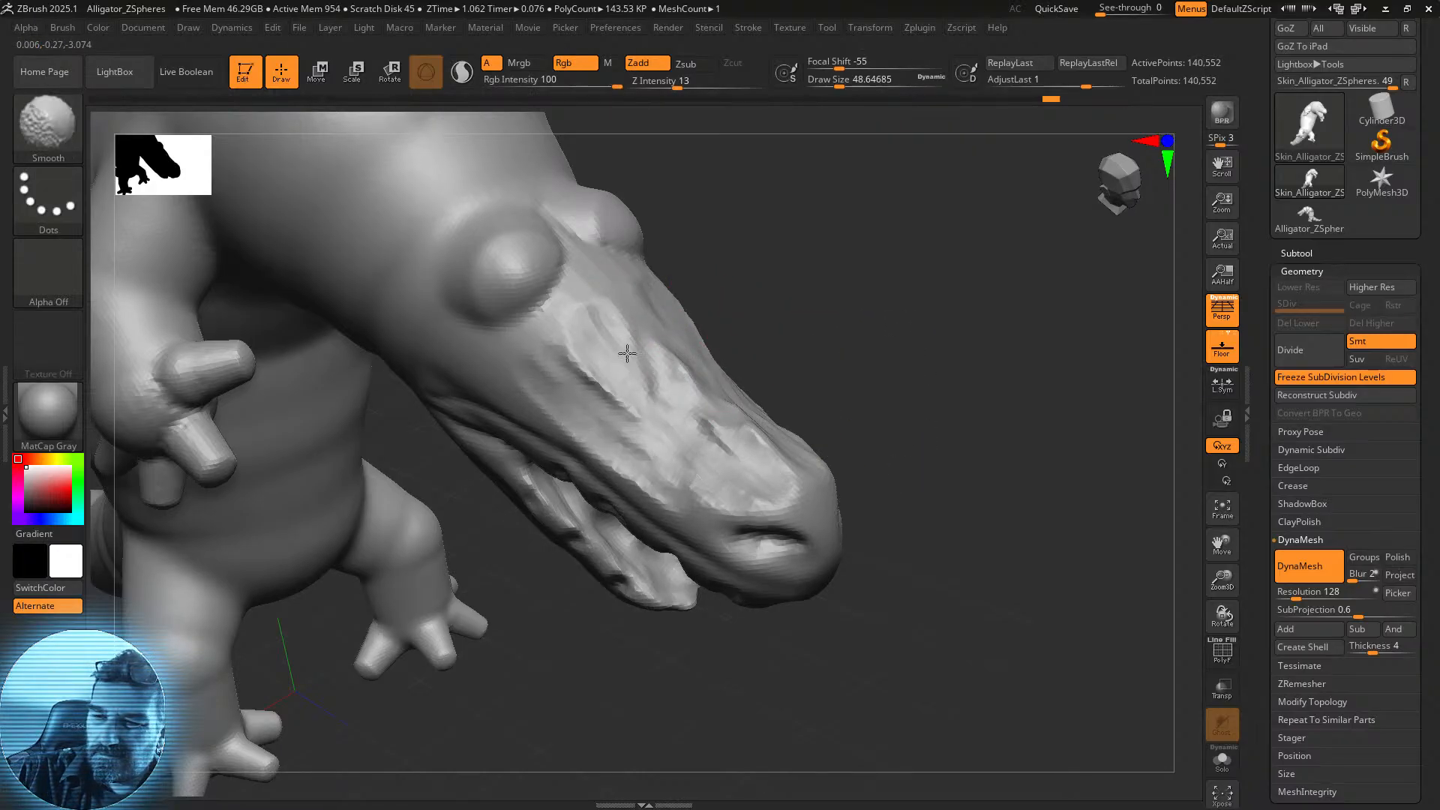
Add more ClayBuildup strokes between the eyes and along the middle of the snout, and soften them.
mouse_move(569, 354)
mouse_down()
mouse_move(671, 452)
mouse_move(672, 421)
mouse_move(693, 439)
mouse_up()
drag(614, 331, 683, 409)
mouse_move(604, 294)
mouse_down()
mouse_move(724, 391)
mouse_move(660, 351)
mouse_up()
drag(597, 259, 624, 344)
mouse_move(575, 261)
mouse_down()
mouse_move(593, 306)
mouse_move(542, 355)
mouse_move(601, 360)
mouse_up()
shift+drag(643, 427, 633, 325)
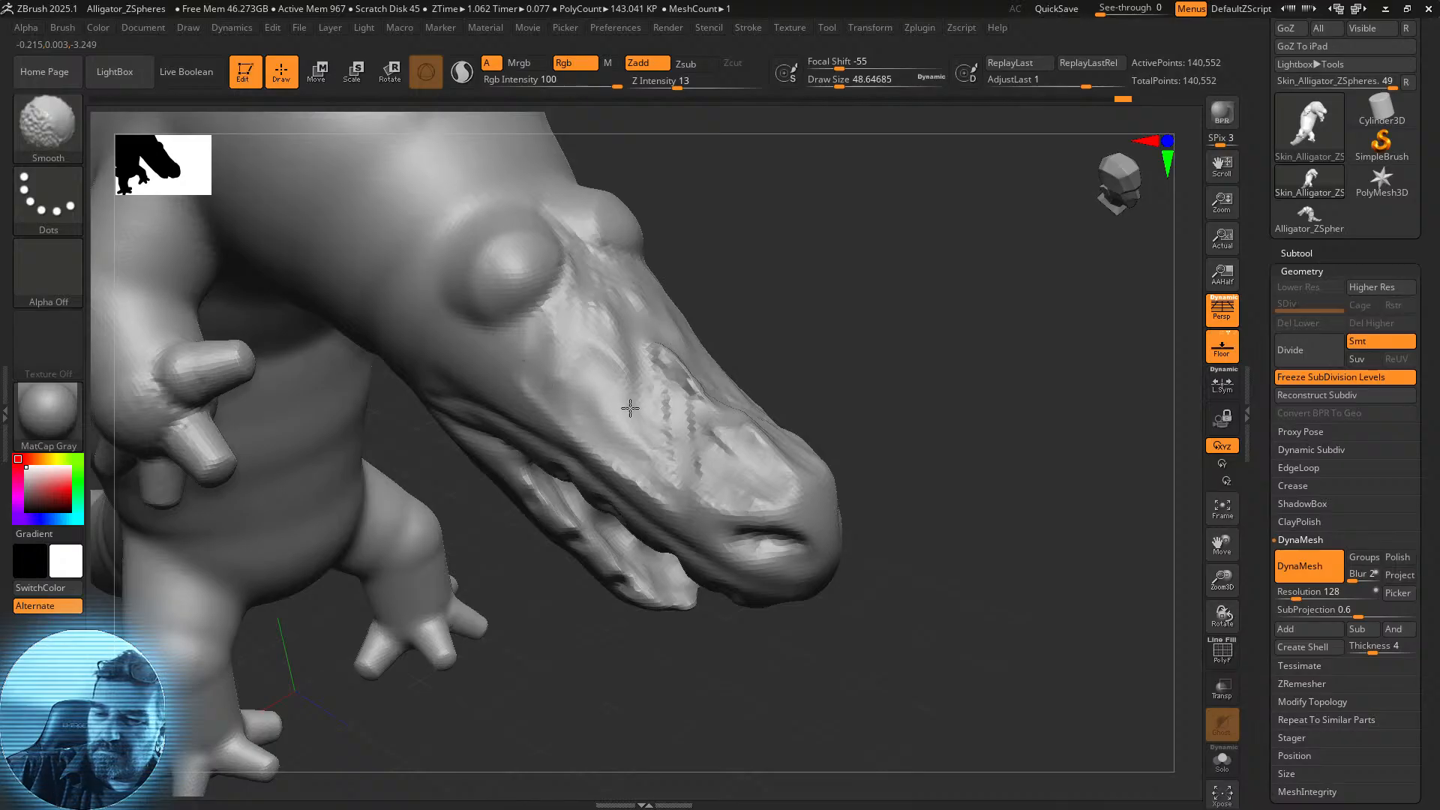
Set the Smooth brush's Z Intensity to 100 and smooth the ridges along the top of the snout.
mouse_move(839, 412)
mouse_down()
mouse_move(971, 398)
mouse_move(948, 360)
mouse_move(696, 339)
mouse_up()
key(shift)
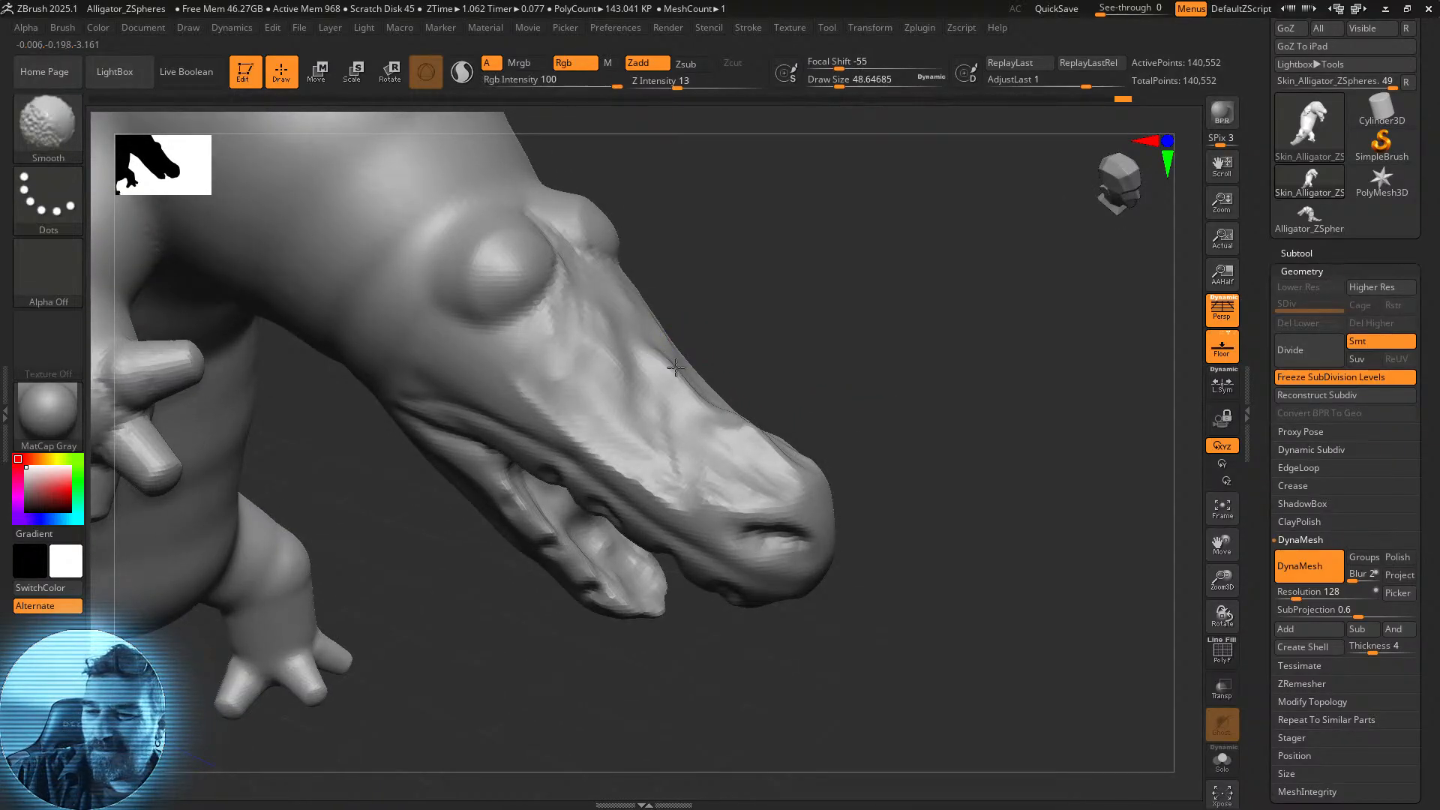
shift+drag(679, 86, 767, 90)
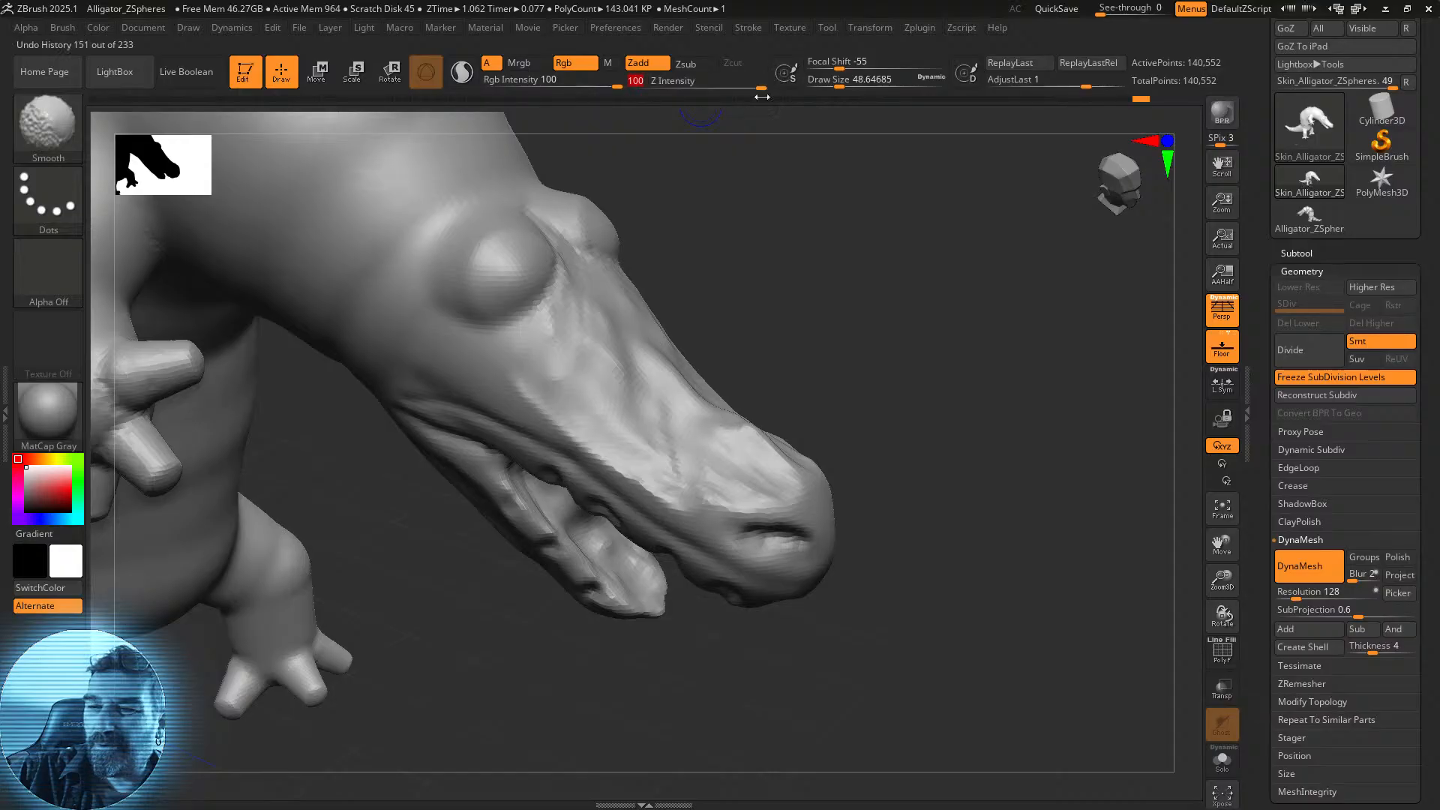
shift+drag(643, 380, 623, 318)
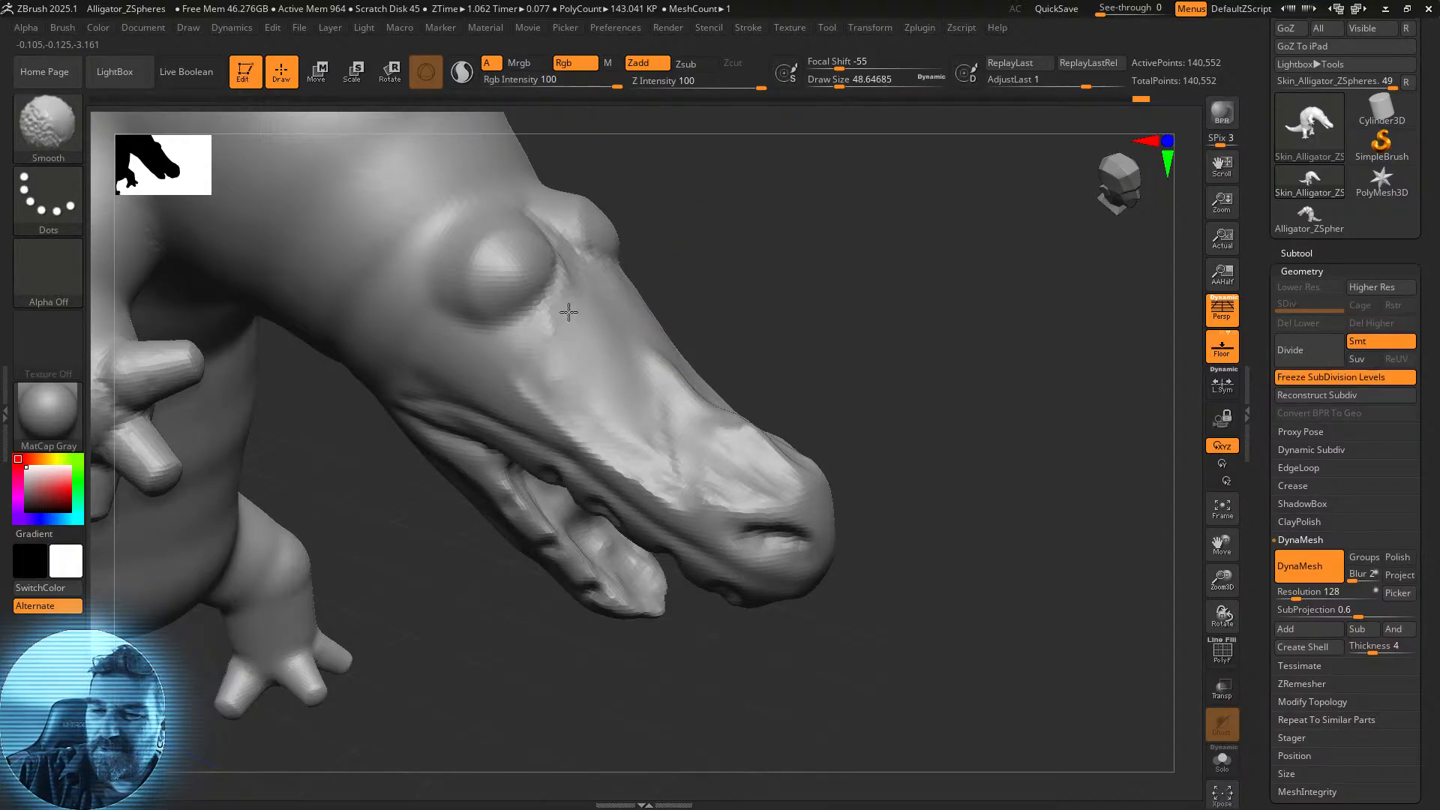
mouse_move(596, 424)
shift+mouse_down()
mouse_move(550, 383)
mouse_move(659, 376)
mouse_move(762, 438)
mouse_move(729, 434)
mouse_move(683, 490)
mouse_move(578, 426)
shift+mouse_up()
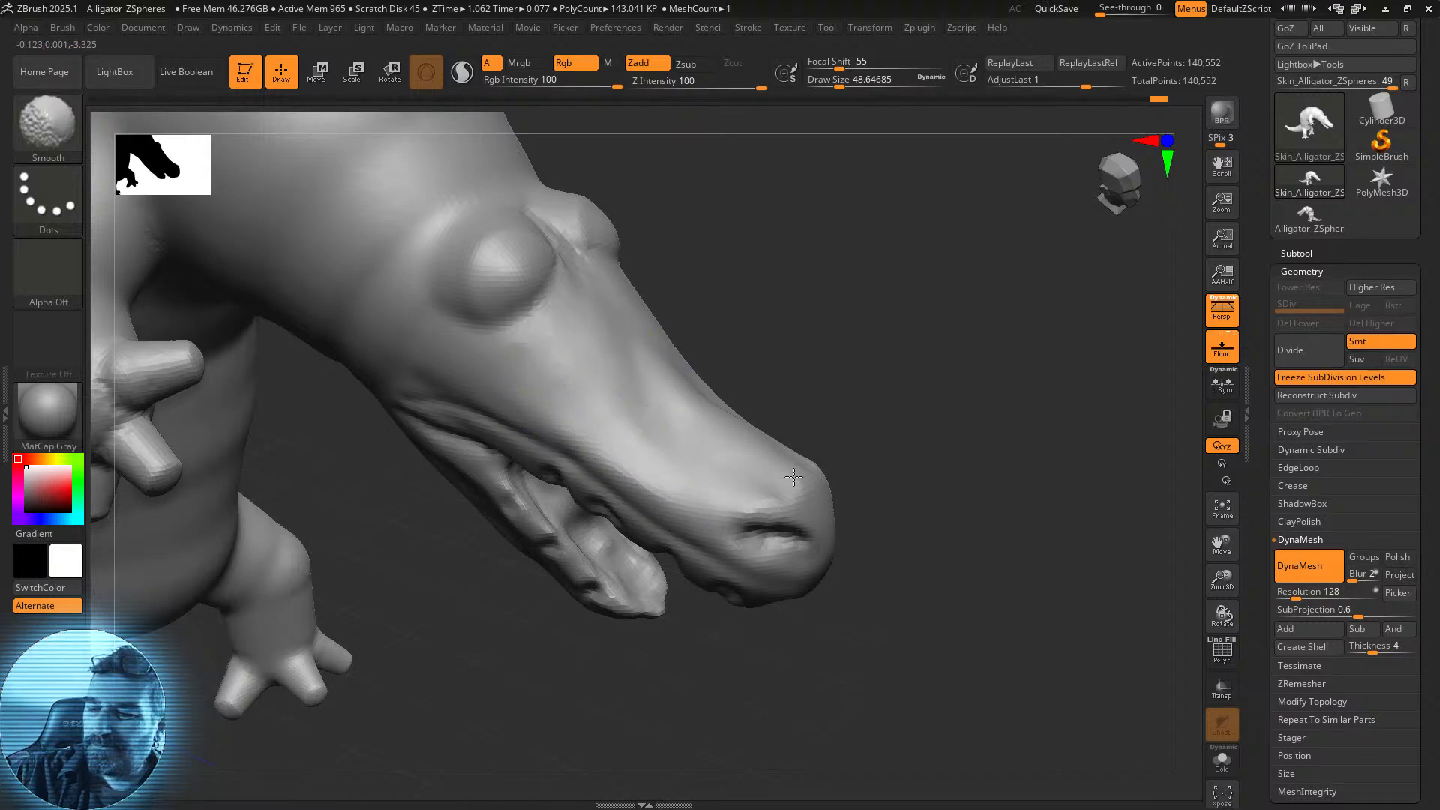
Carve into the jaw hinge below and behind the mouth corner with inverted ClayBuildup strokes.
mouse_move(817, 418)
mouse_down()
mouse_move(828, 372)
mouse_move(951, 347)
mouse_move(941, 463)
mouse_up()
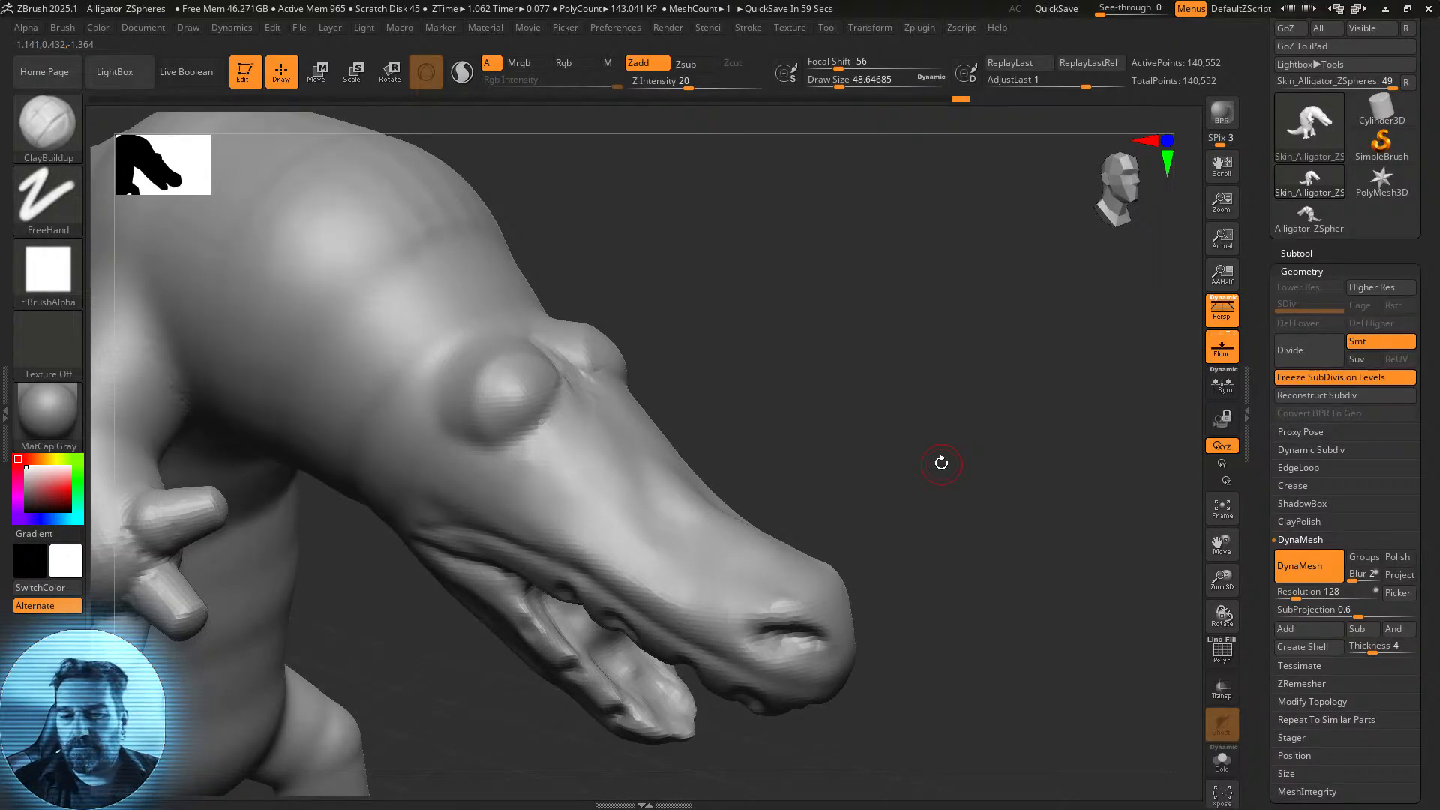
drag(918, 481, 945, 443)
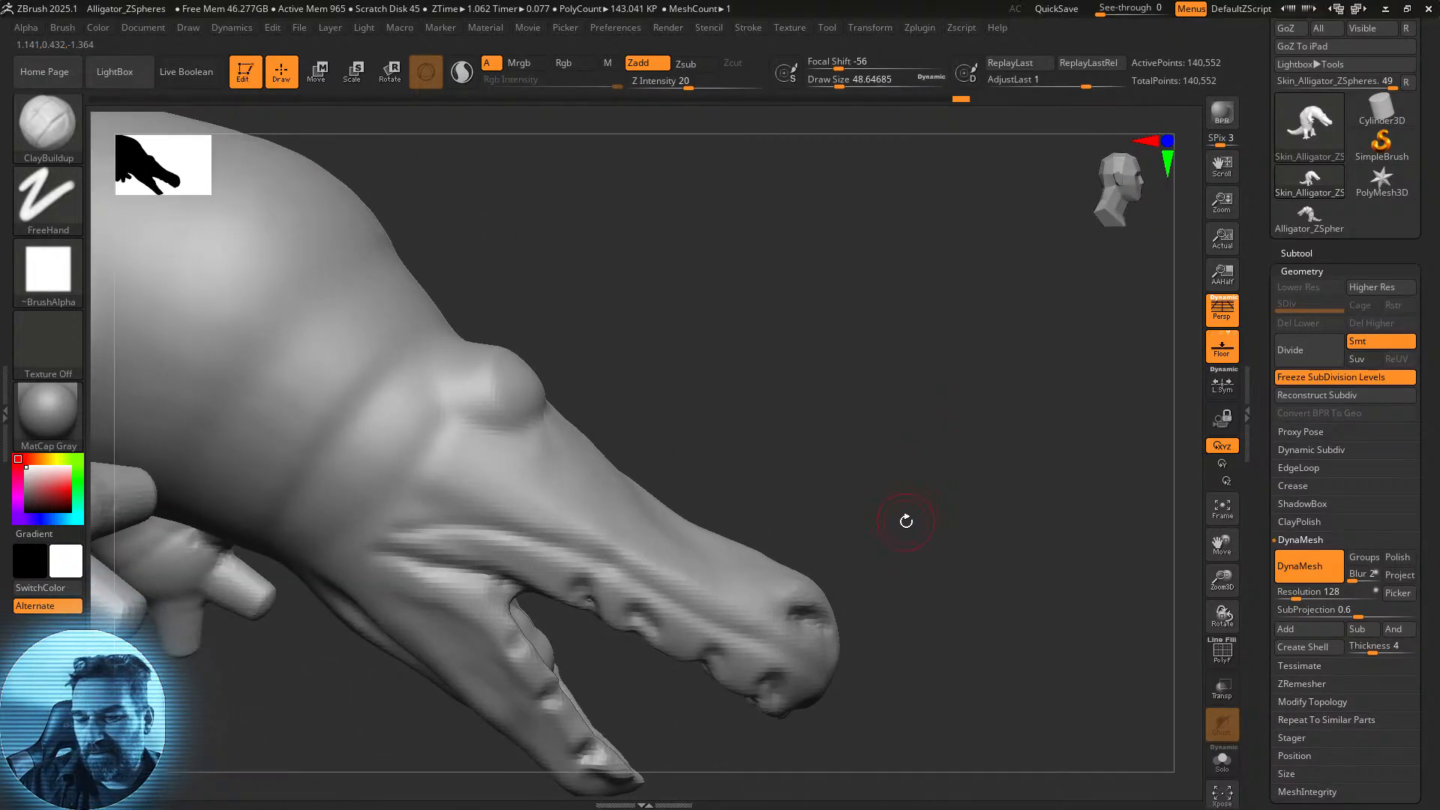
mouse_move(906, 520)
mouse_down()
mouse_move(906, 479)
mouse_move(916, 505)
mouse_move(922, 488)
mouse_move(906, 514)
mouse_move(806, 482)
mouse_up()
key(shift)
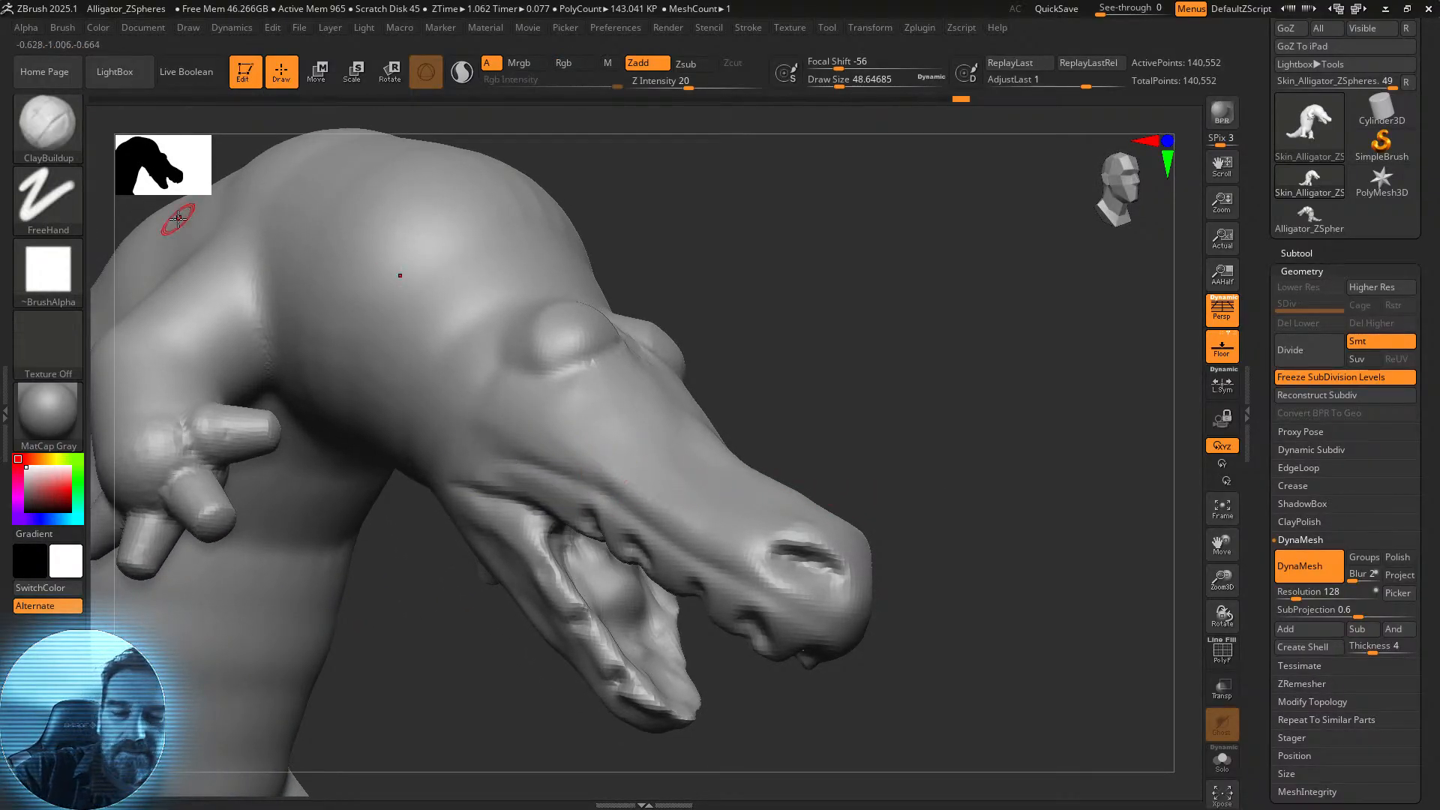
drag(787, 412, 759, 312)
mouse_move(524, 515)
alt+mouse_down()
mouse_move(544, 558)
mouse_move(516, 566)
alt+mouse_up()
alt+drag(482, 503, 534, 600)
mouse_move(468, 530)
alt+mouse_down()
mouse_move(551, 617)
mouse_move(534, 602)
alt+mouse_up()
alt+drag(458, 557, 550, 624)
alt+drag(457, 584, 585, 655)
alt+drag(459, 570, 522, 606)
Refresh the DynaMesh and smooth the carved area behind the mouth corner.
ctrl+drag(834, 348, 843, 403)
shift+drag(463, 545, 496, 615)
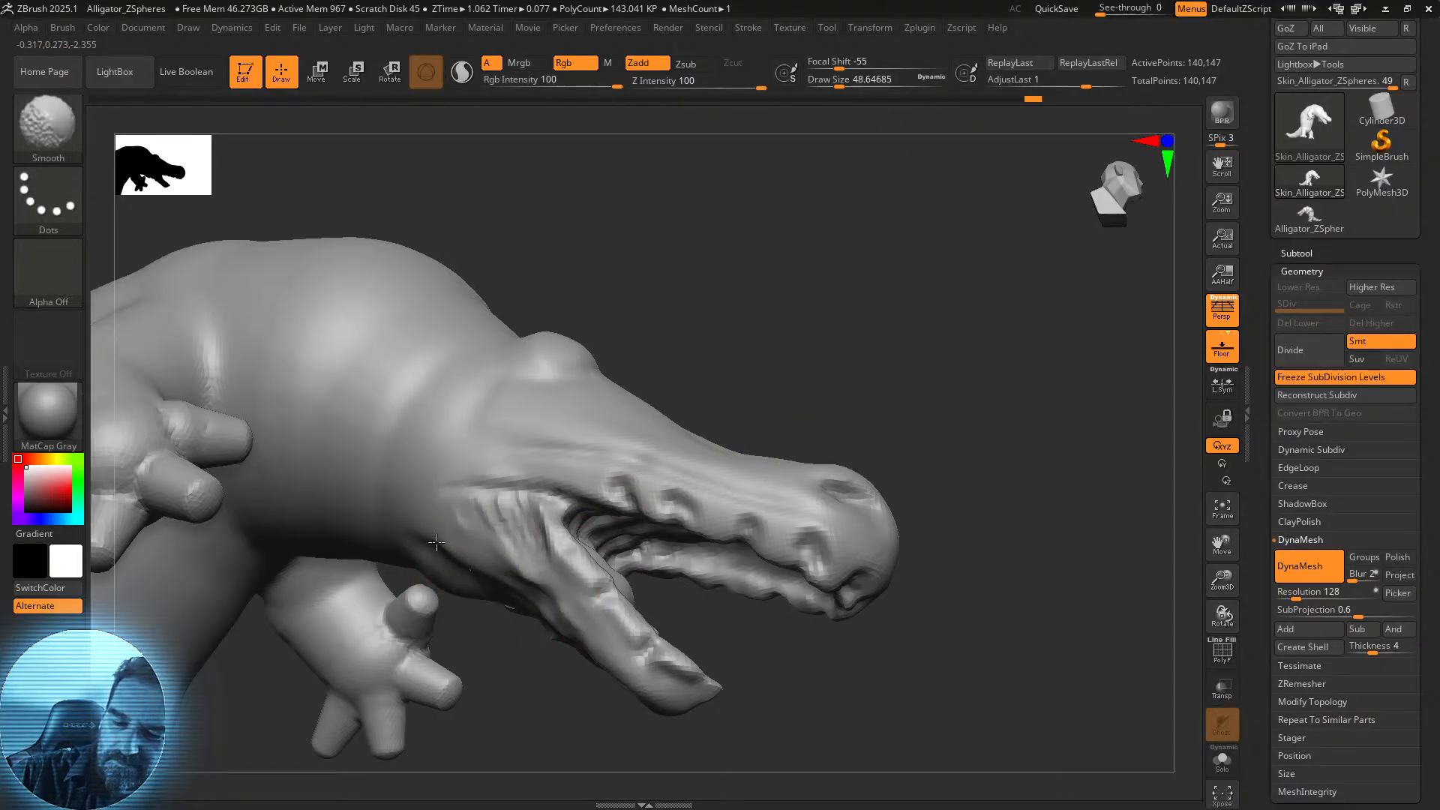
shift+drag(502, 558, 552, 543)
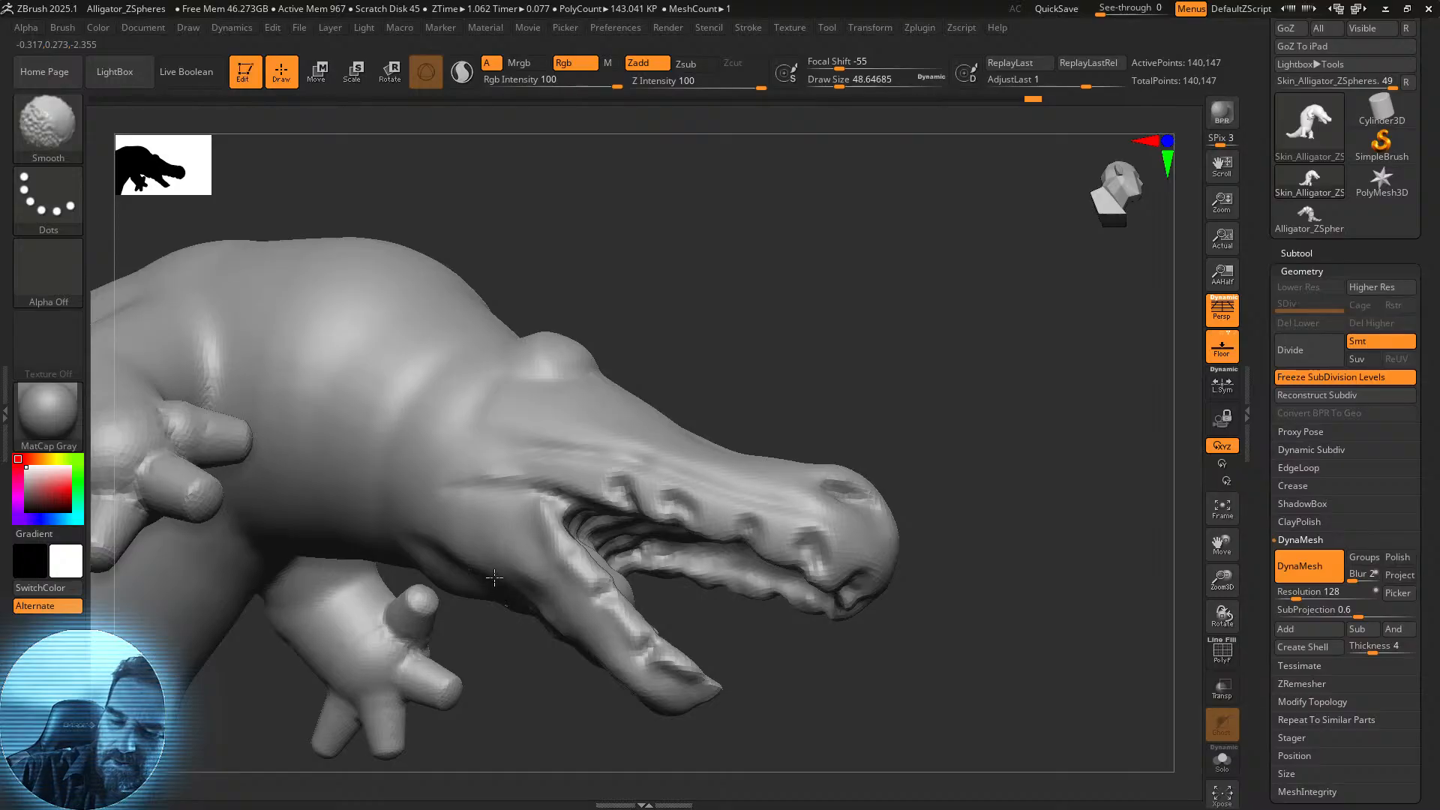
Choose the Move brush with a draw size of about 202, mask both eye bulges and invert the mask.
mouse_move(886, 697)
mouse_down()
mouse_move(830, 668)
mouse_move(852, 672)
mouse_move(852, 604)
mouse_move(916, 582)
mouse_move(922, 685)
mouse_move(1006, 588)
mouse_move(897, 652)
mouse_move(948, 617)
mouse_move(932, 621)
mouse_up()
click(1228, 516)
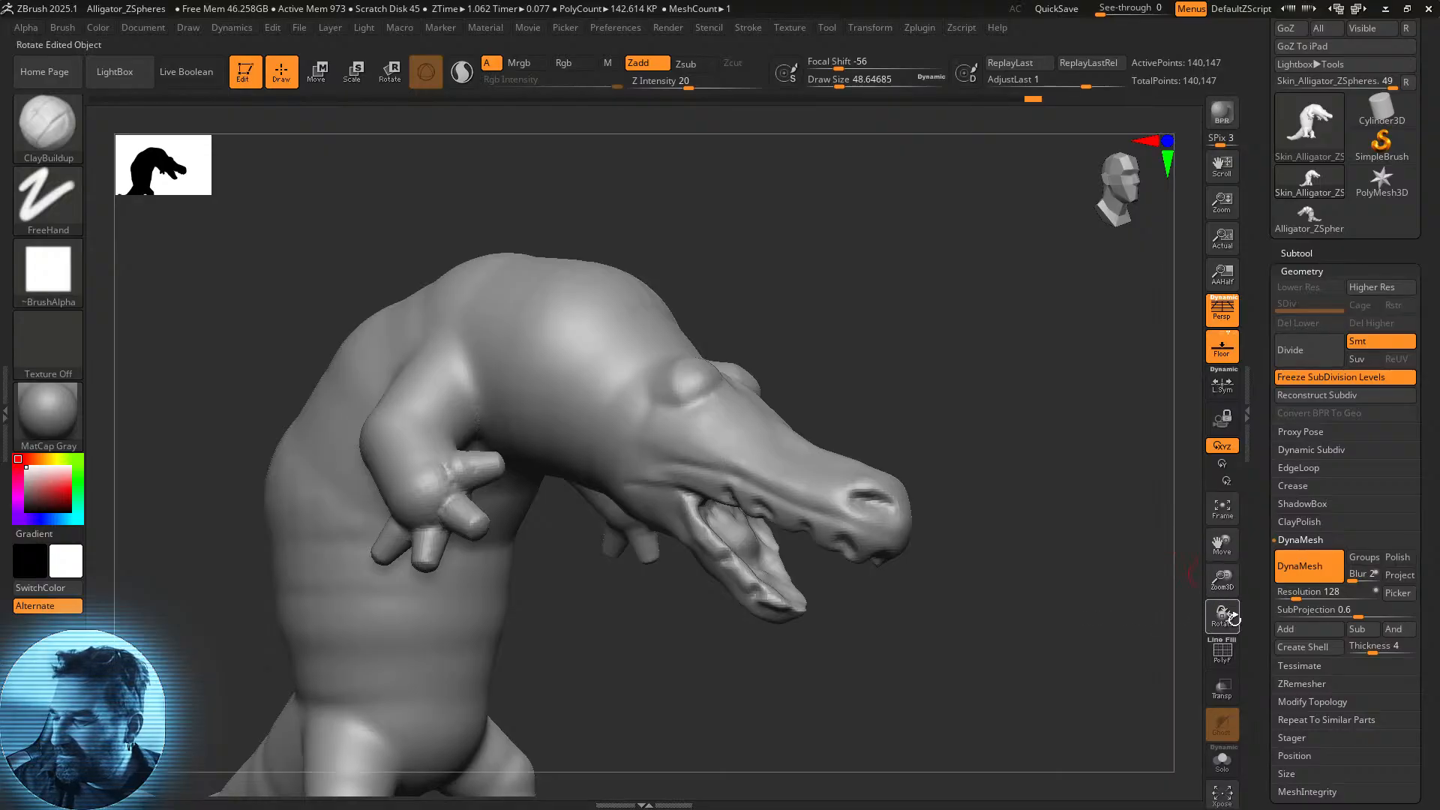
drag(1222, 581, 829, 535)
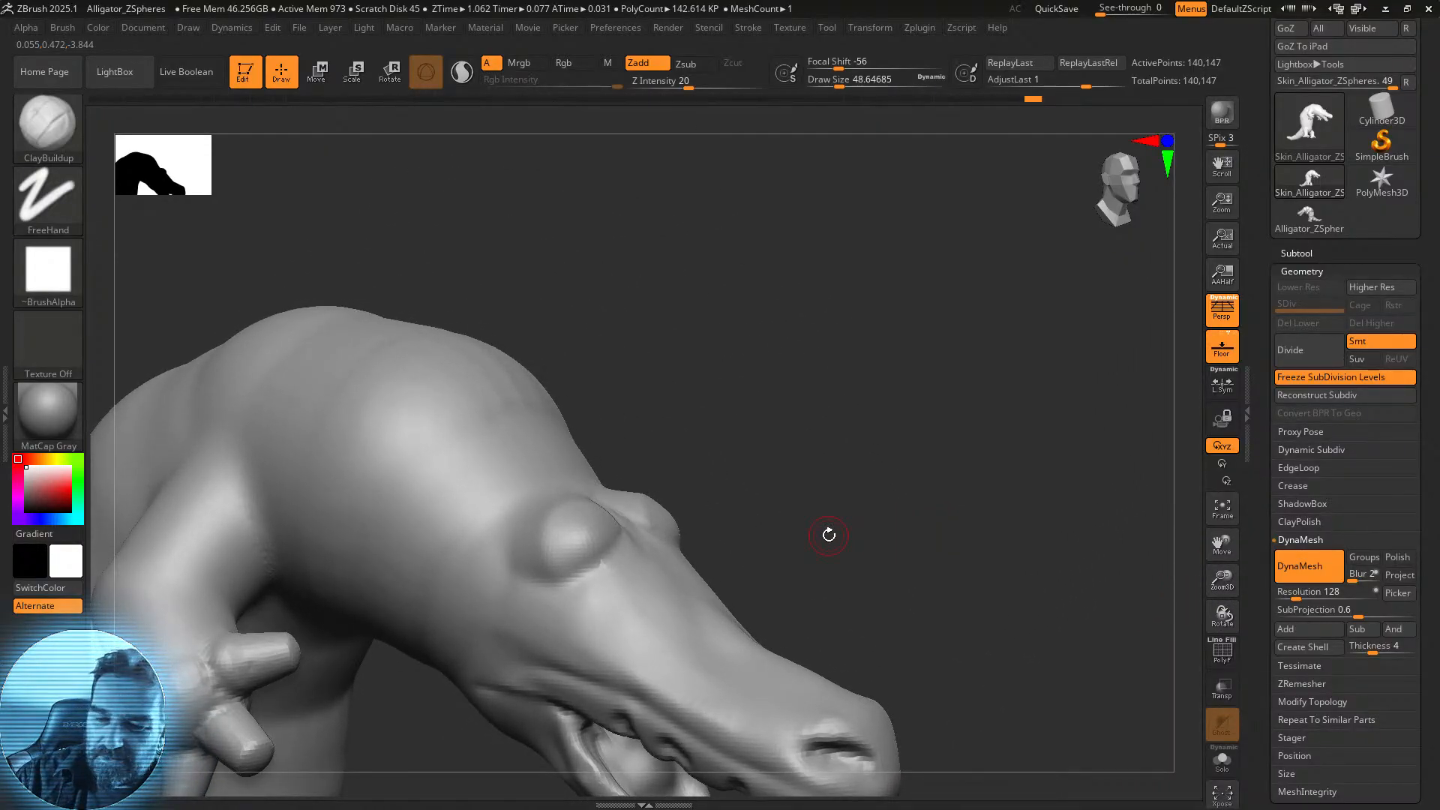
click(55, 123)
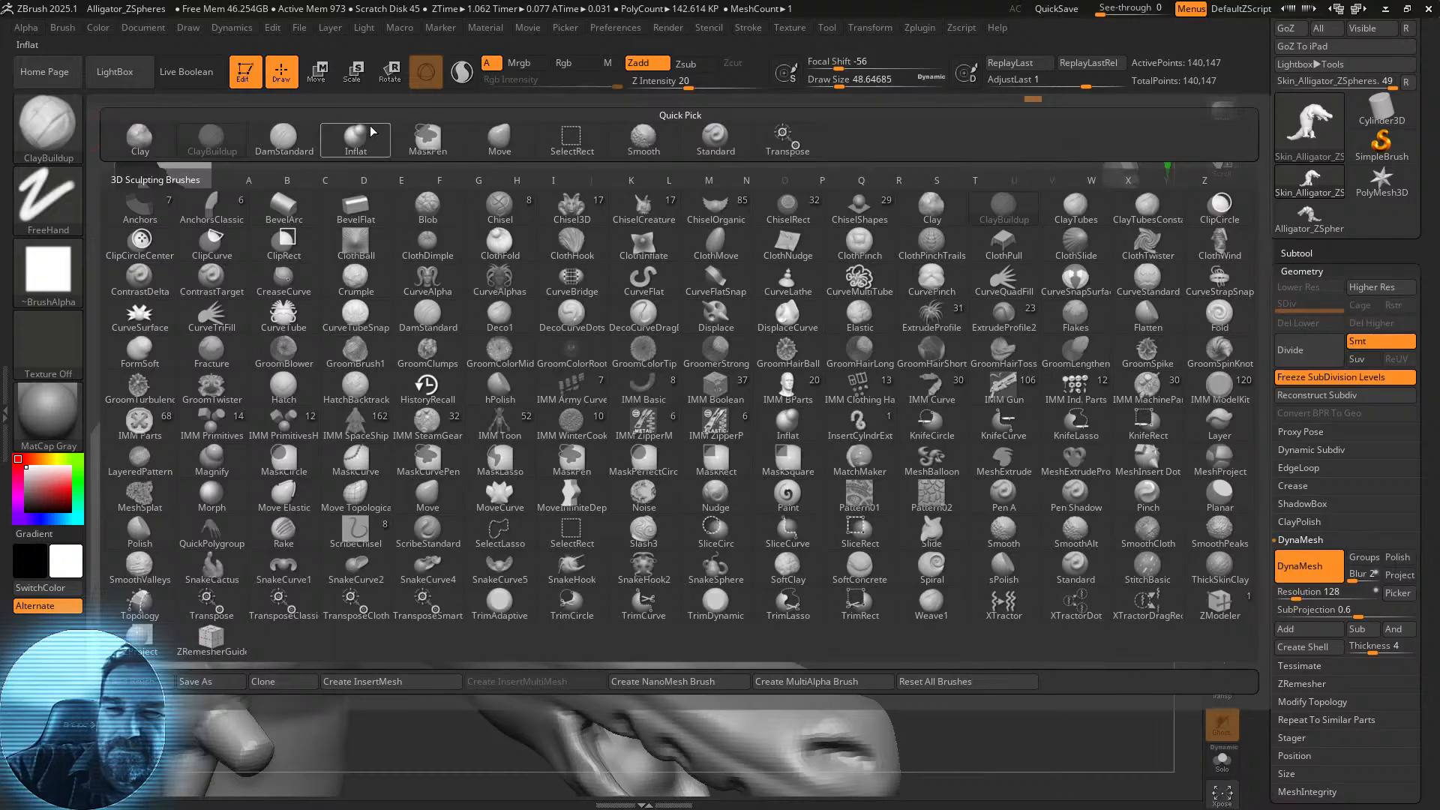
click(501, 134)
drag(840, 85, 869, 82)
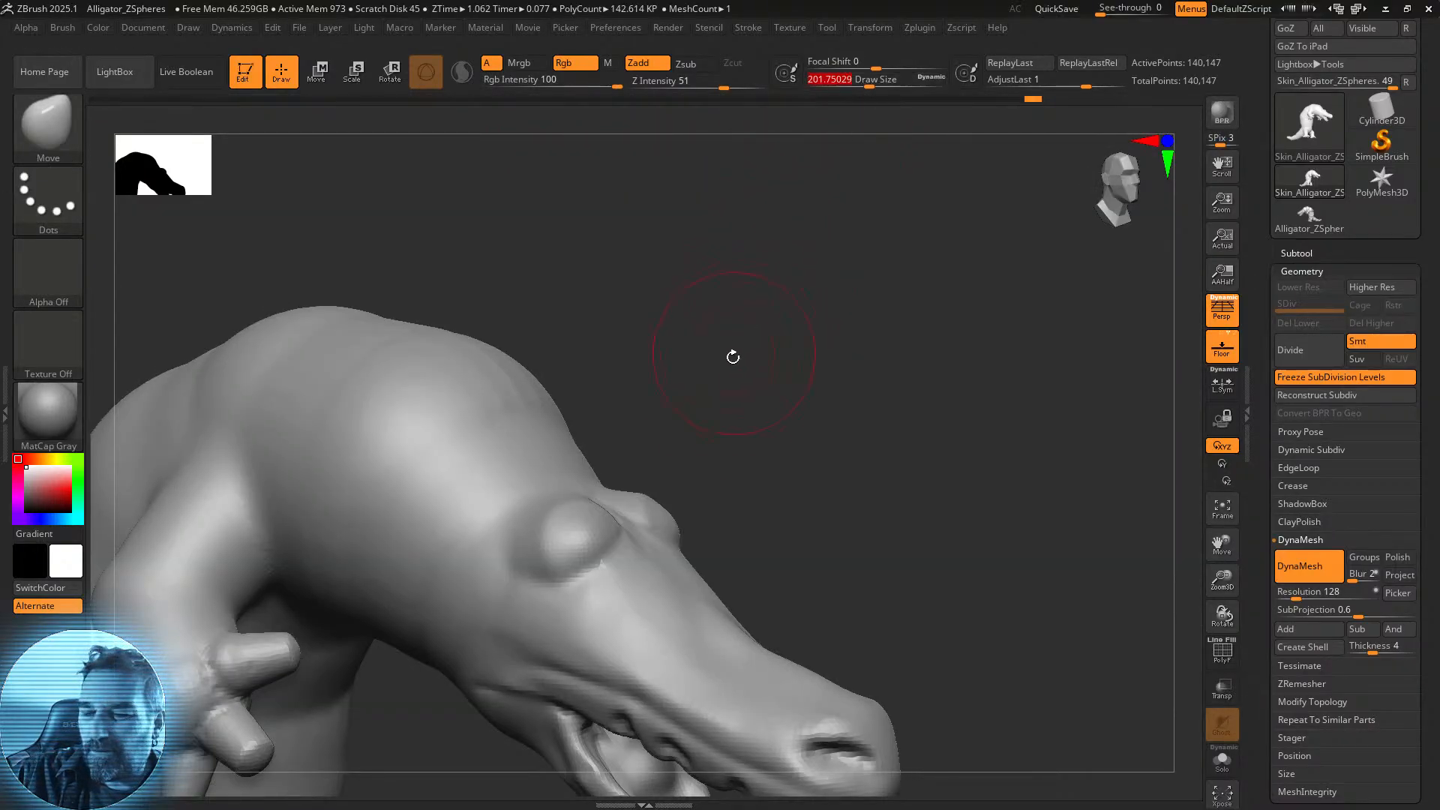
key(ctrl)
ctrl+drag(574, 533, 577, 525)
drag(733, 444, 726, 472)
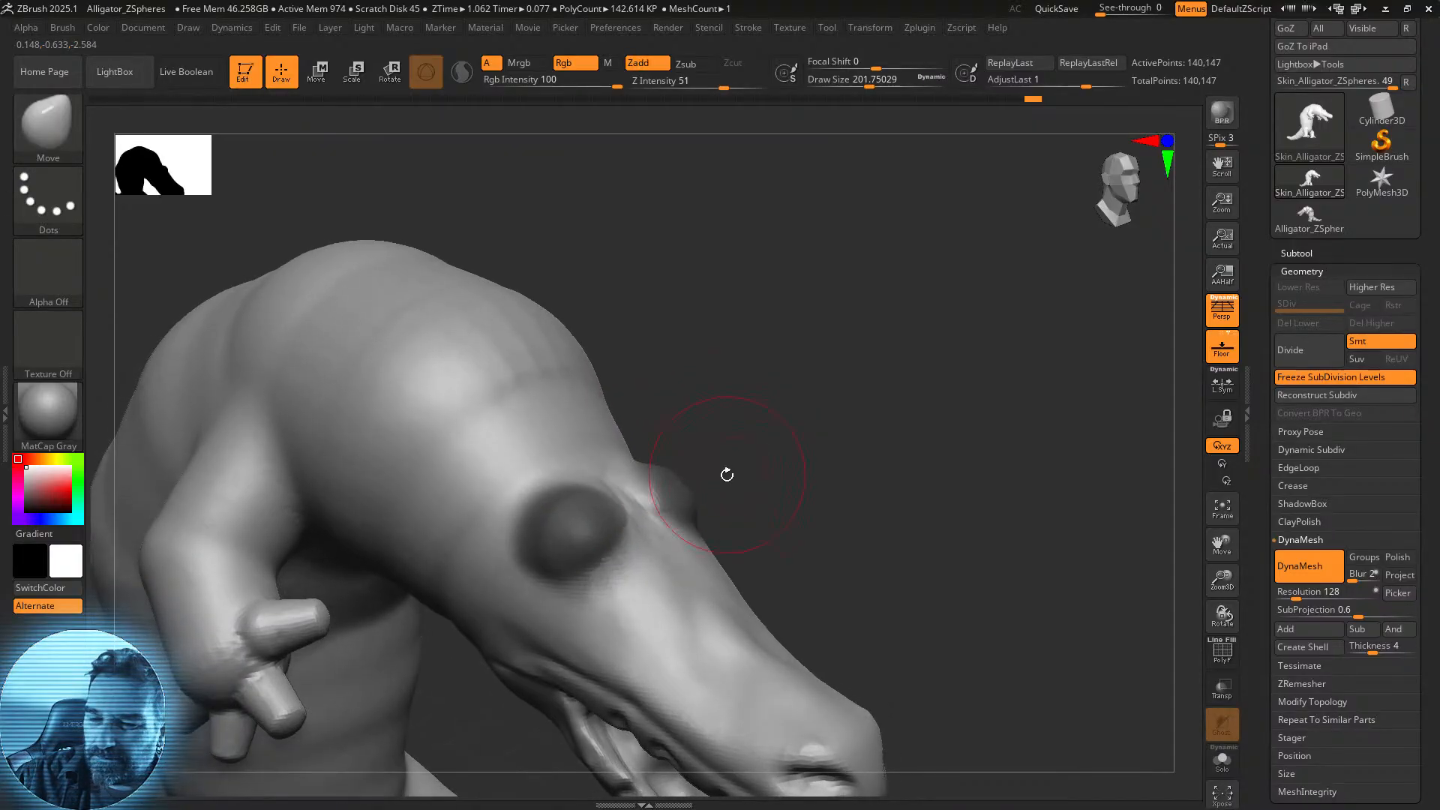
key(ctrl)
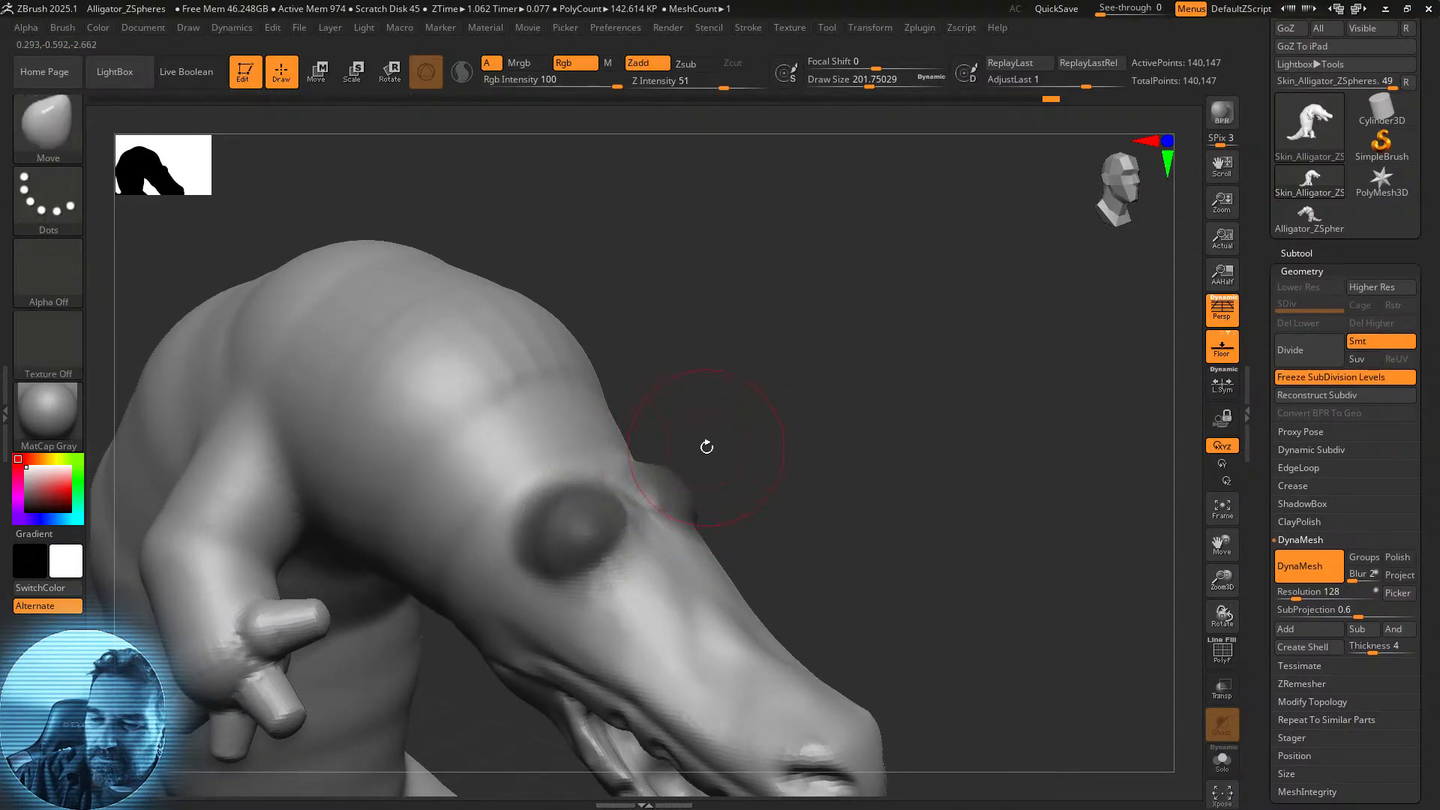
ctrl+click(820, 483)
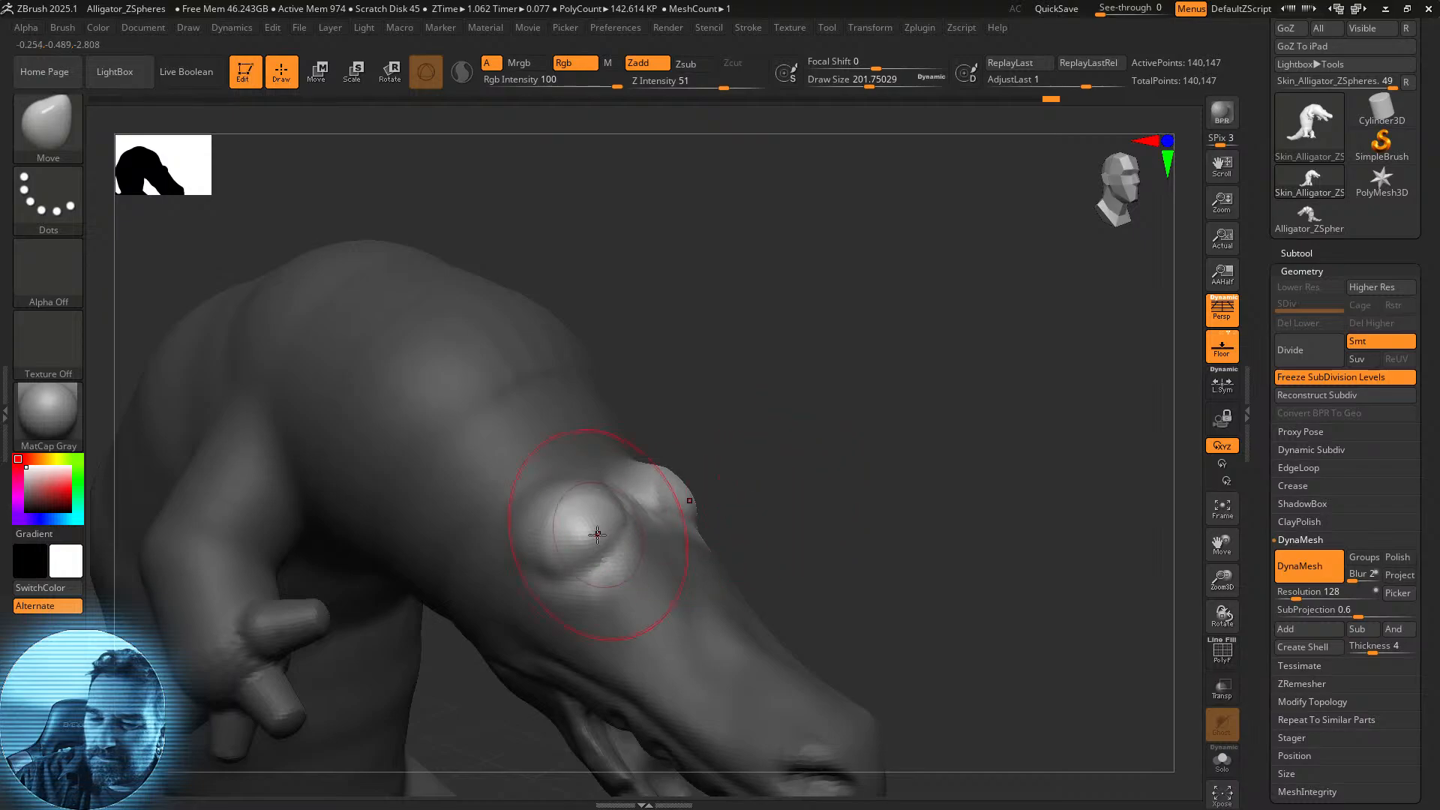
Pull the eye bulges into overhanging brows with the Move brush, clearing the mask and refreshing the DynaMesh.
drag(572, 524, 578, 594)
drag(784, 401, 803, 373)
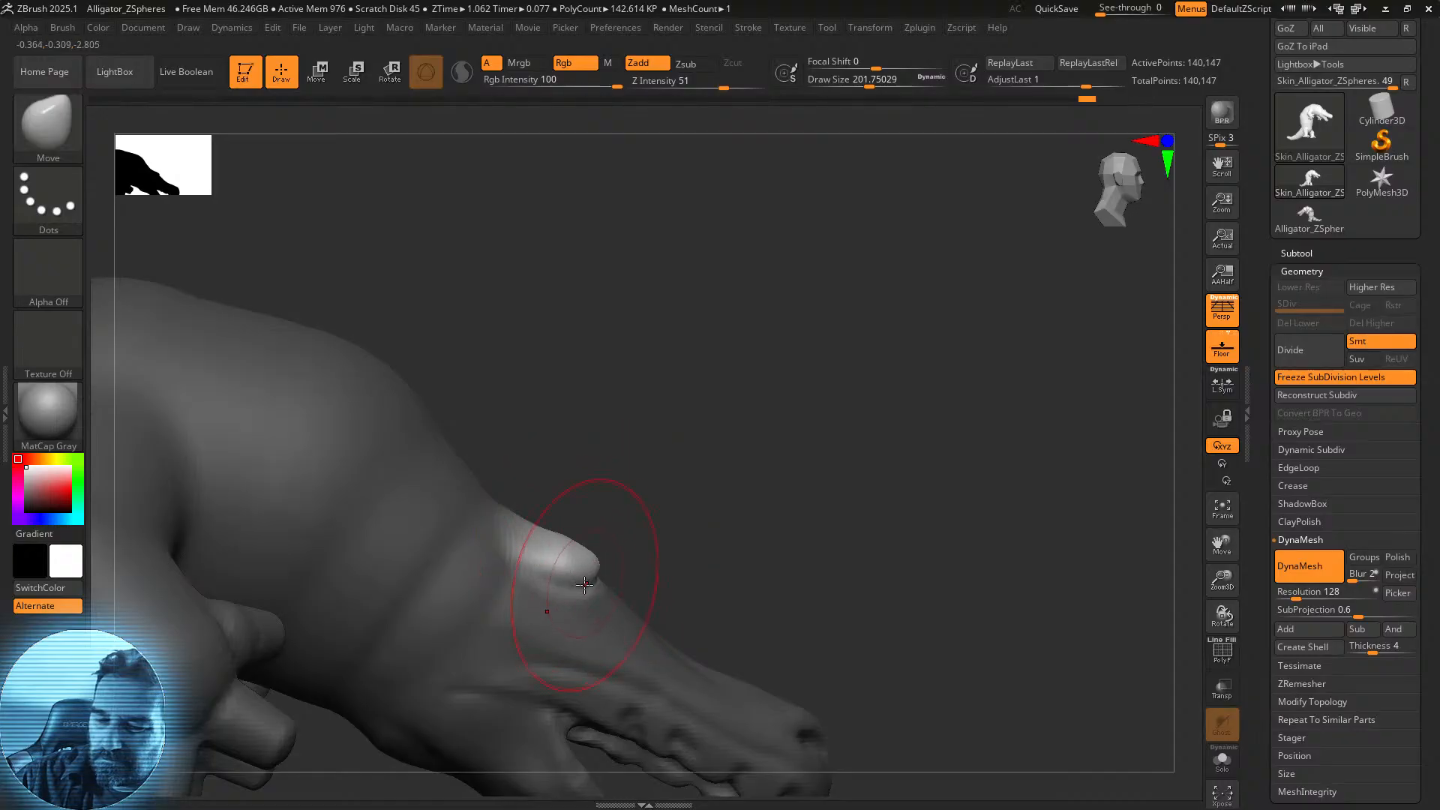
shift+drag(739, 498, 733, 570)
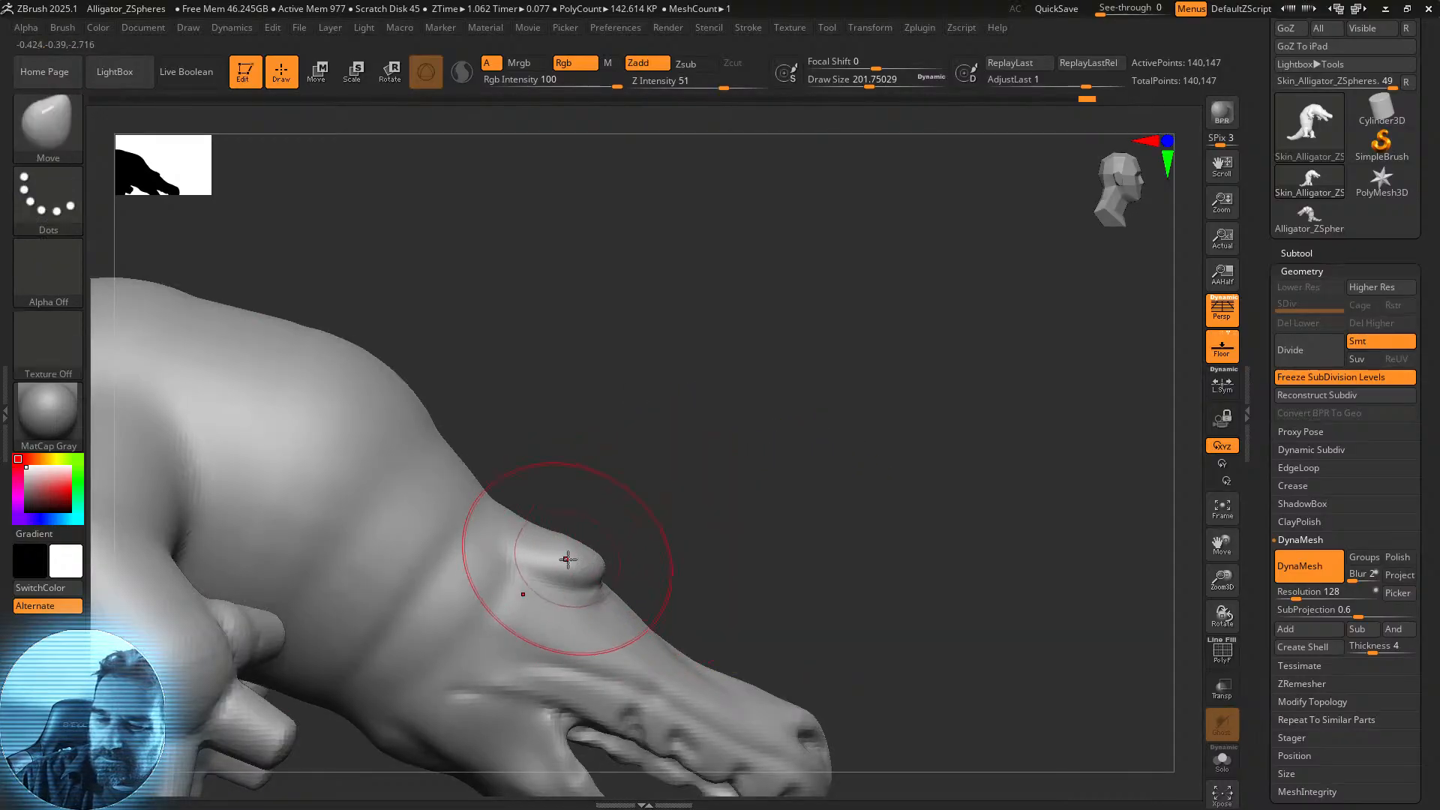
drag(749, 482, 676, 546)
mouse_move(758, 472)
mouse_down()
mouse_move(814, 450)
mouse_move(750, 463)
mouse_up()
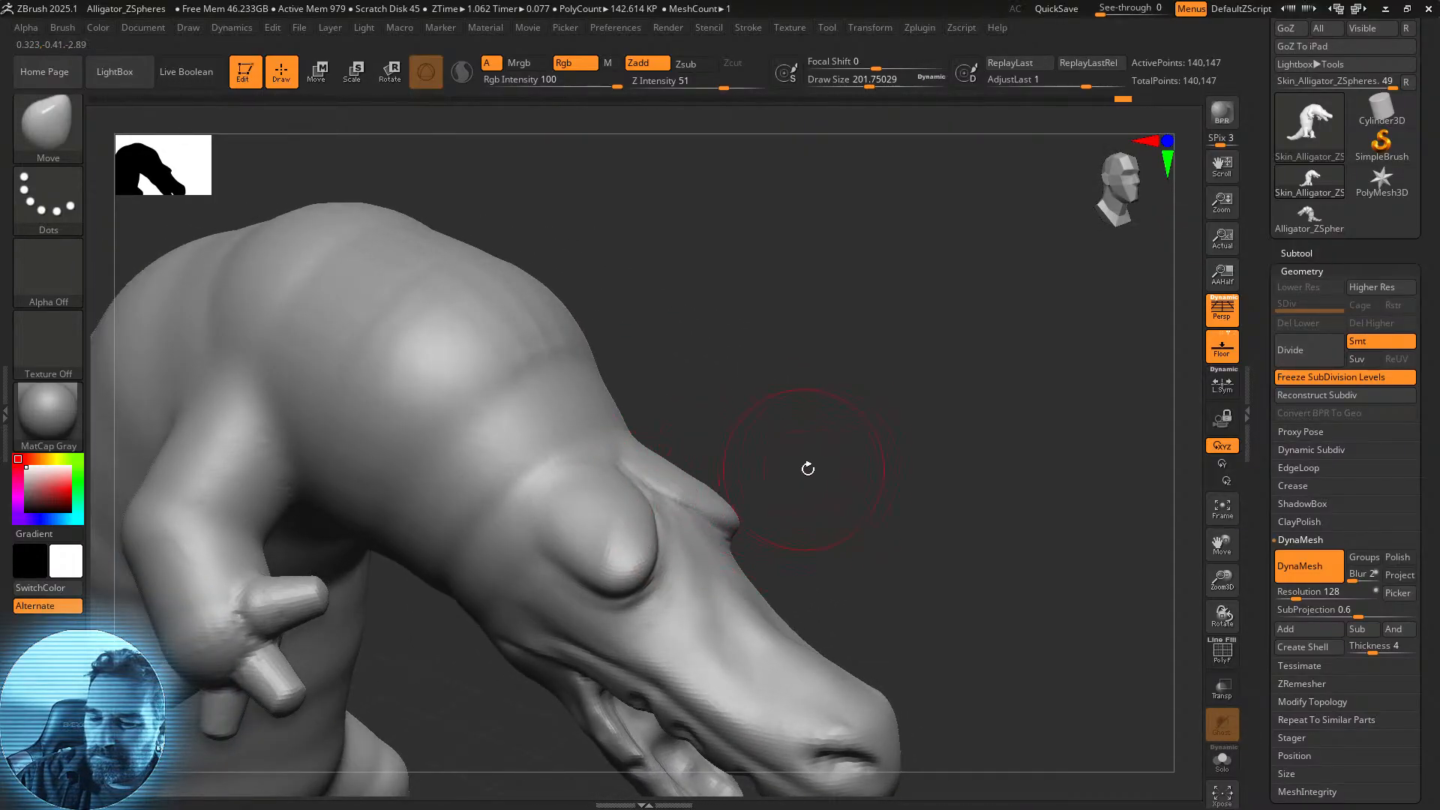
drag(900, 461, 886, 511)
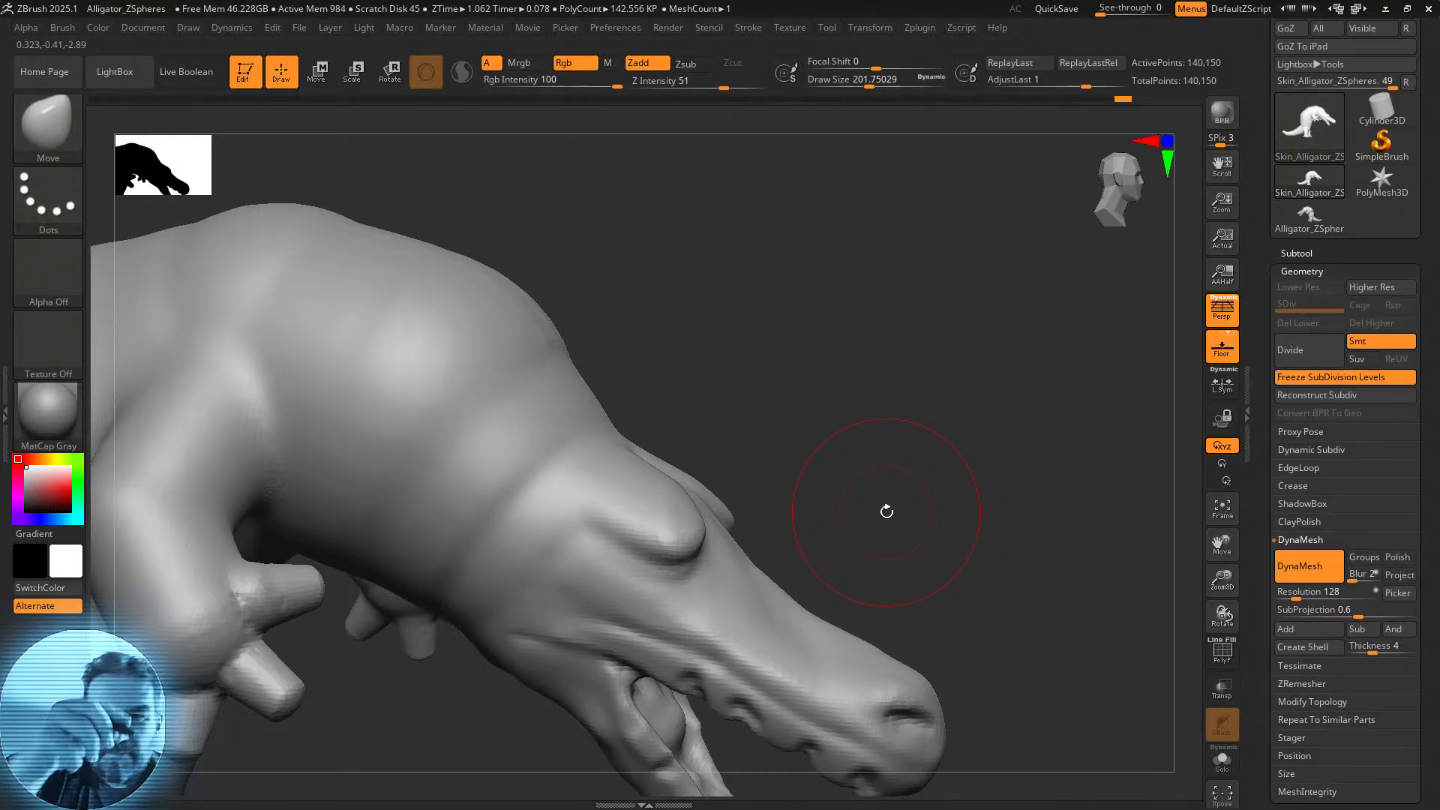
Switch to the DamStandard brush with a draw size of about 74 for detailing the eyes.
click(48, 123)
click(278, 138)
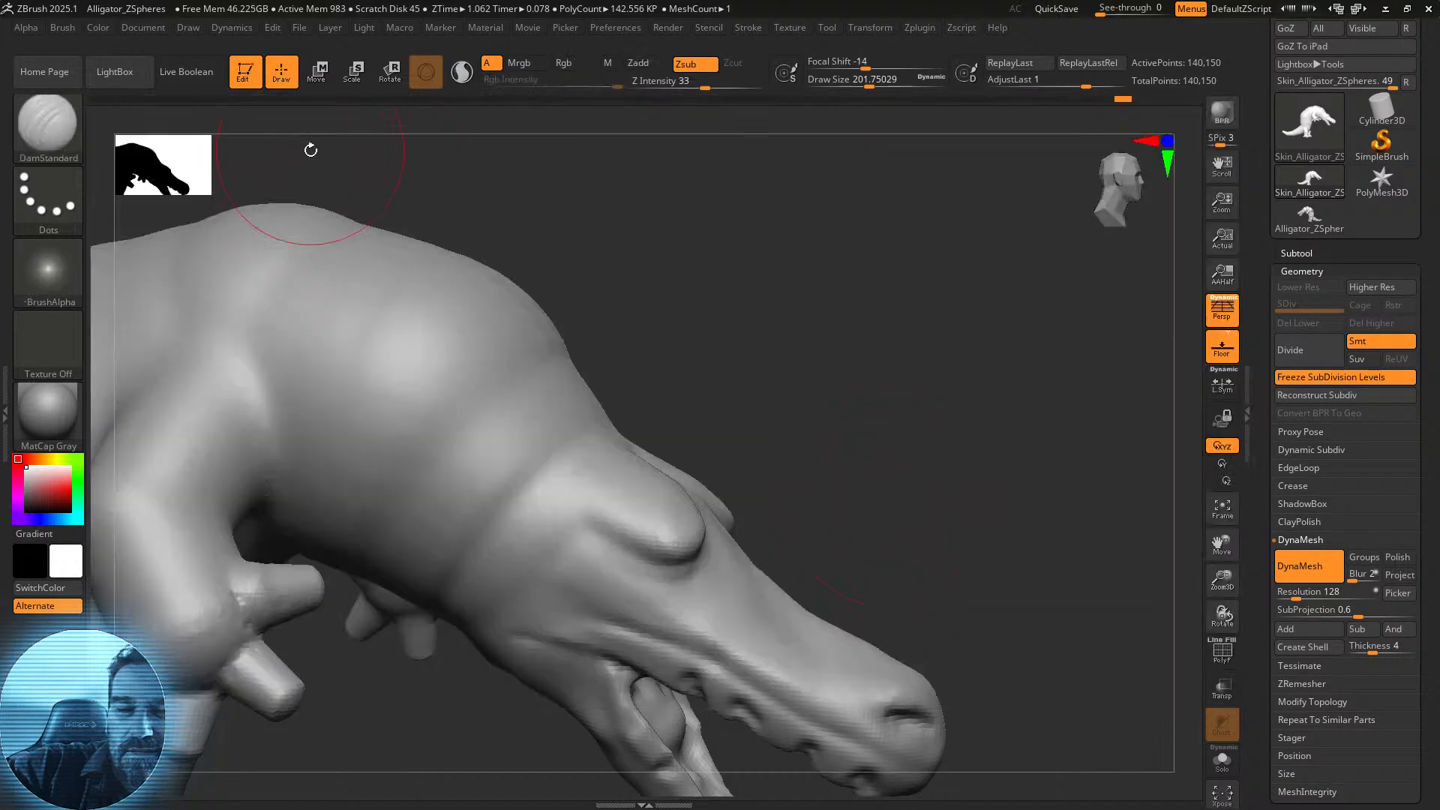
drag(867, 79, 844, 79)
drag(839, 369, 810, 334)
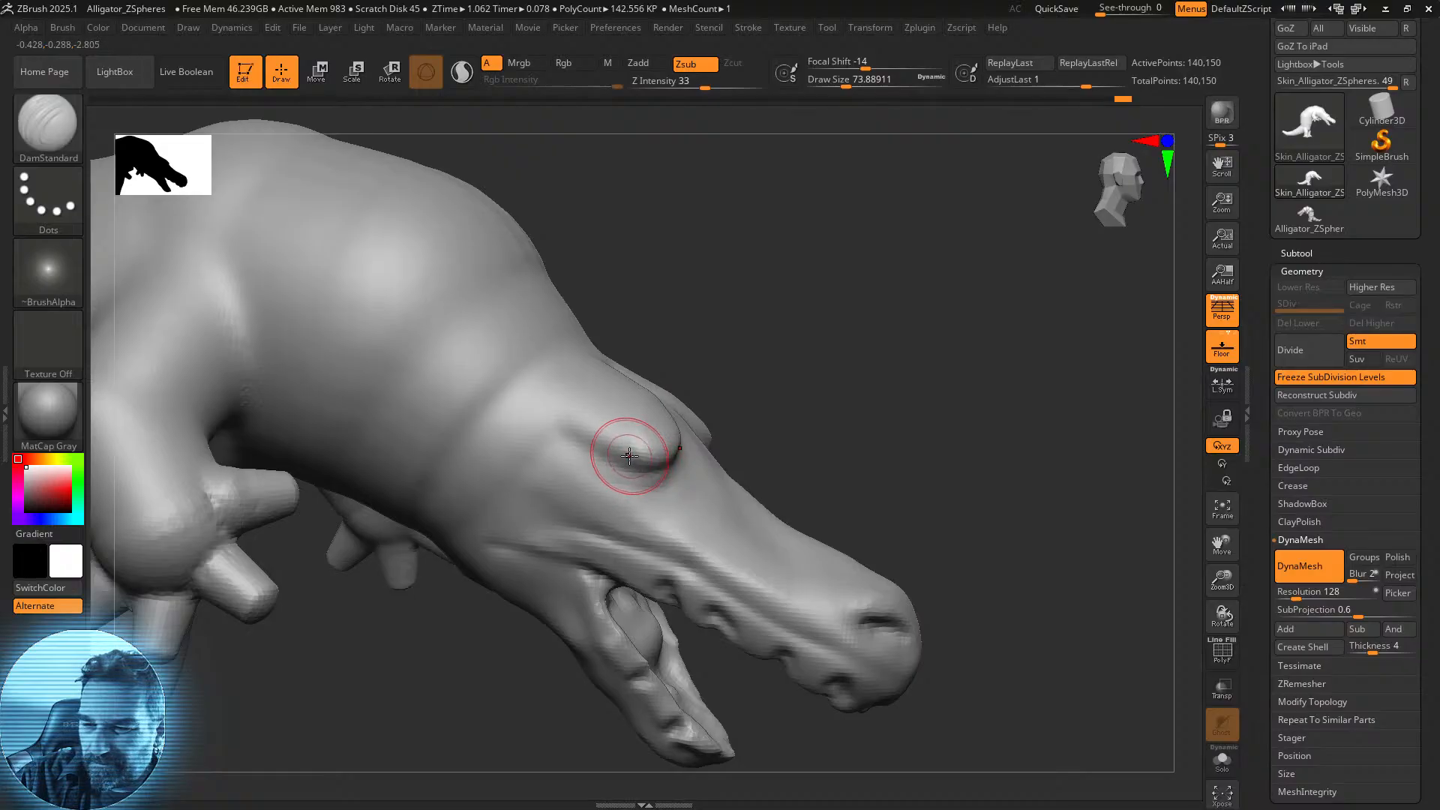
Try to carve a slit below each brow bulge with DamStandard, and undo those strokes.
drag(620, 455, 672, 456)
drag(813, 380, 763, 361)
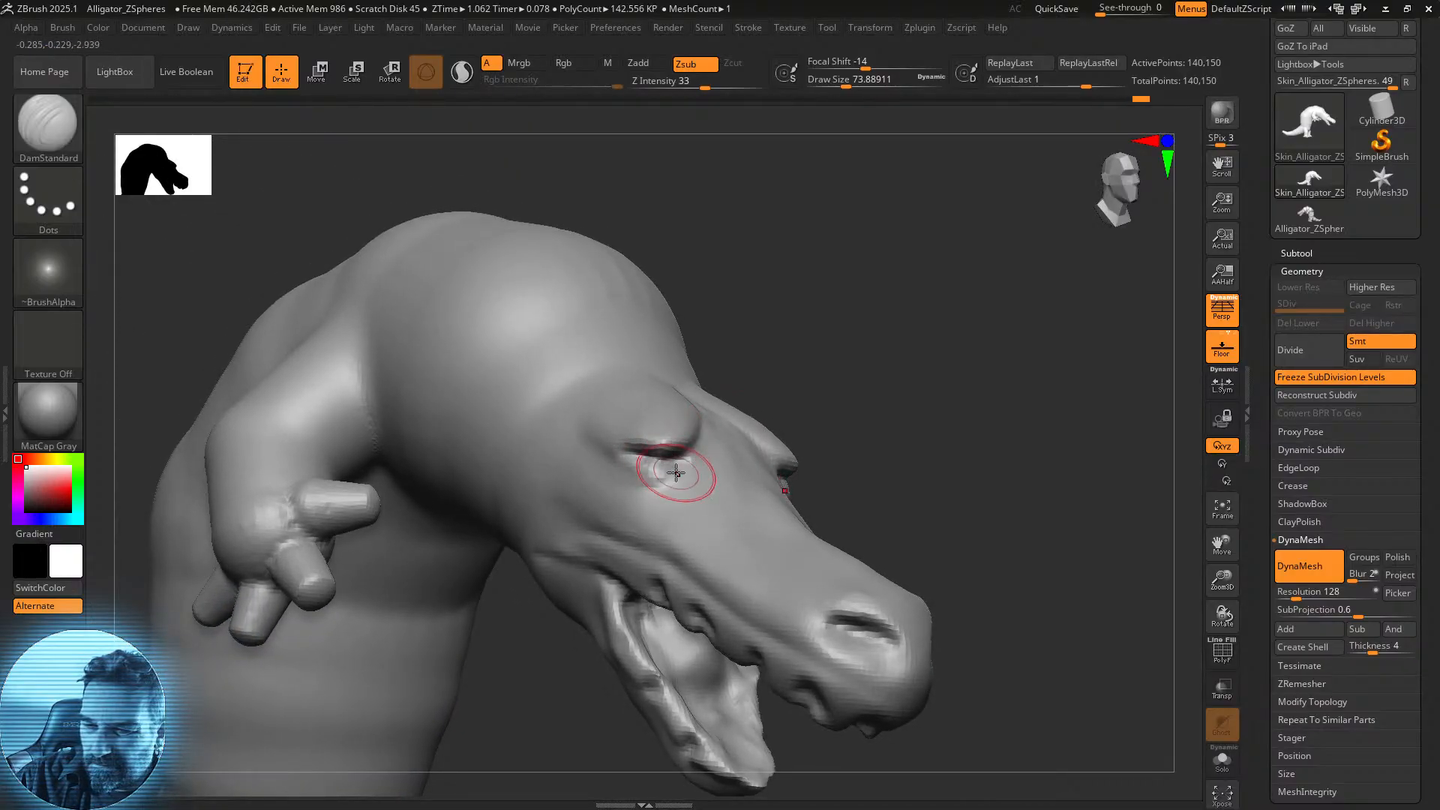
mouse_move(675, 476)
mouse_down()
mouse_move(617, 451)
mouse_move(668, 442)
mouse_move(677, 460)
mouse_up()
drag(838, 351, 780, 359)
key(ctrl+z)
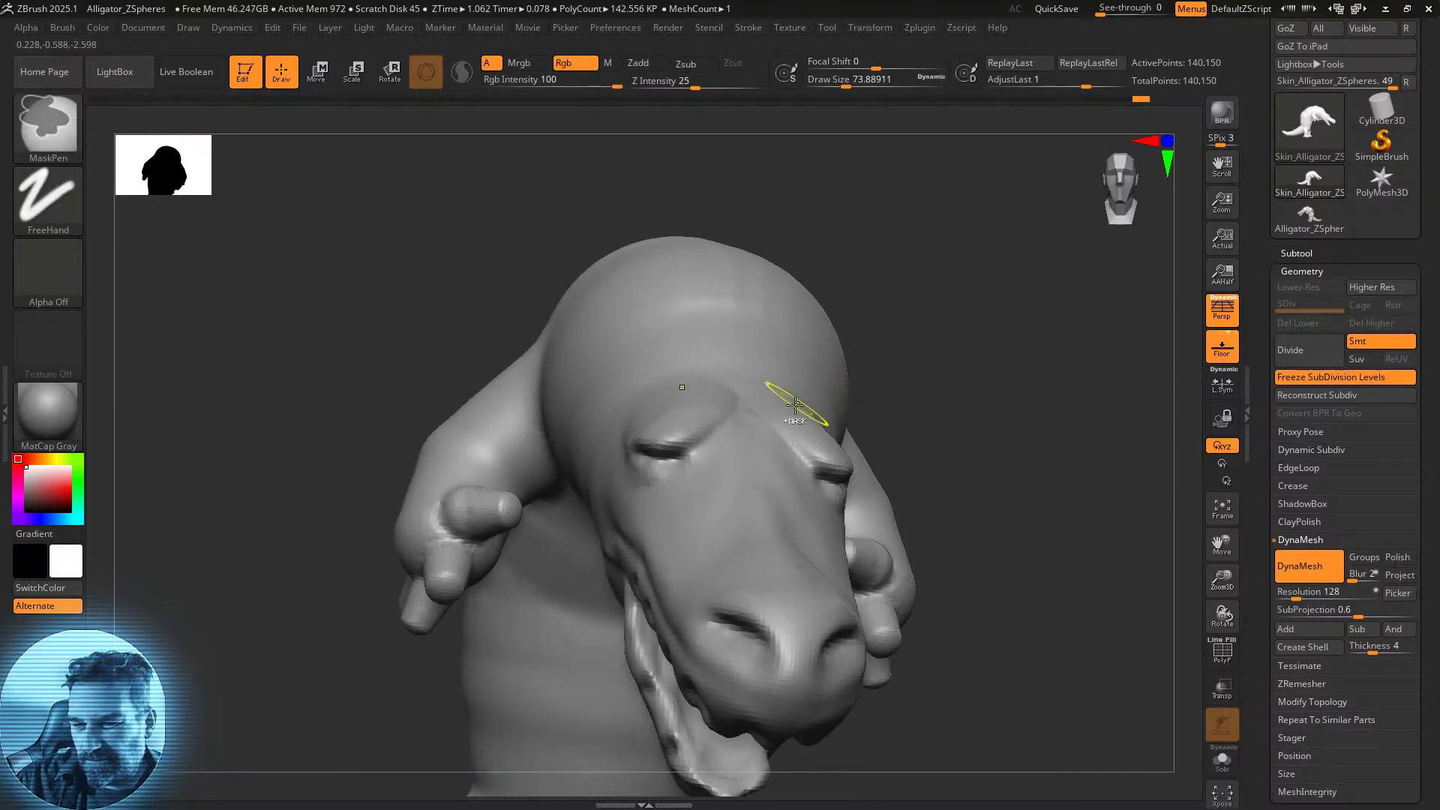
key(ctrl)
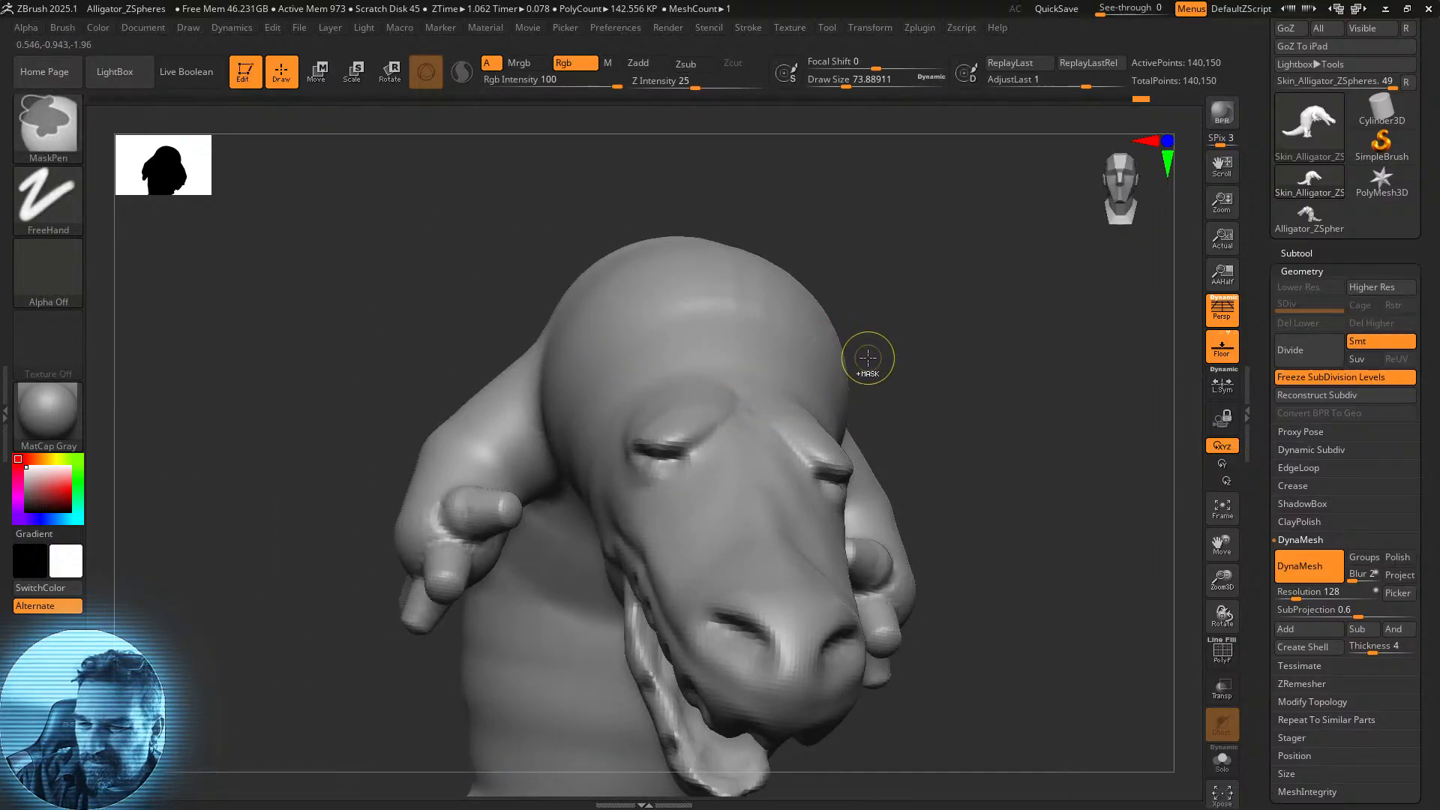
key(ctrl+z)
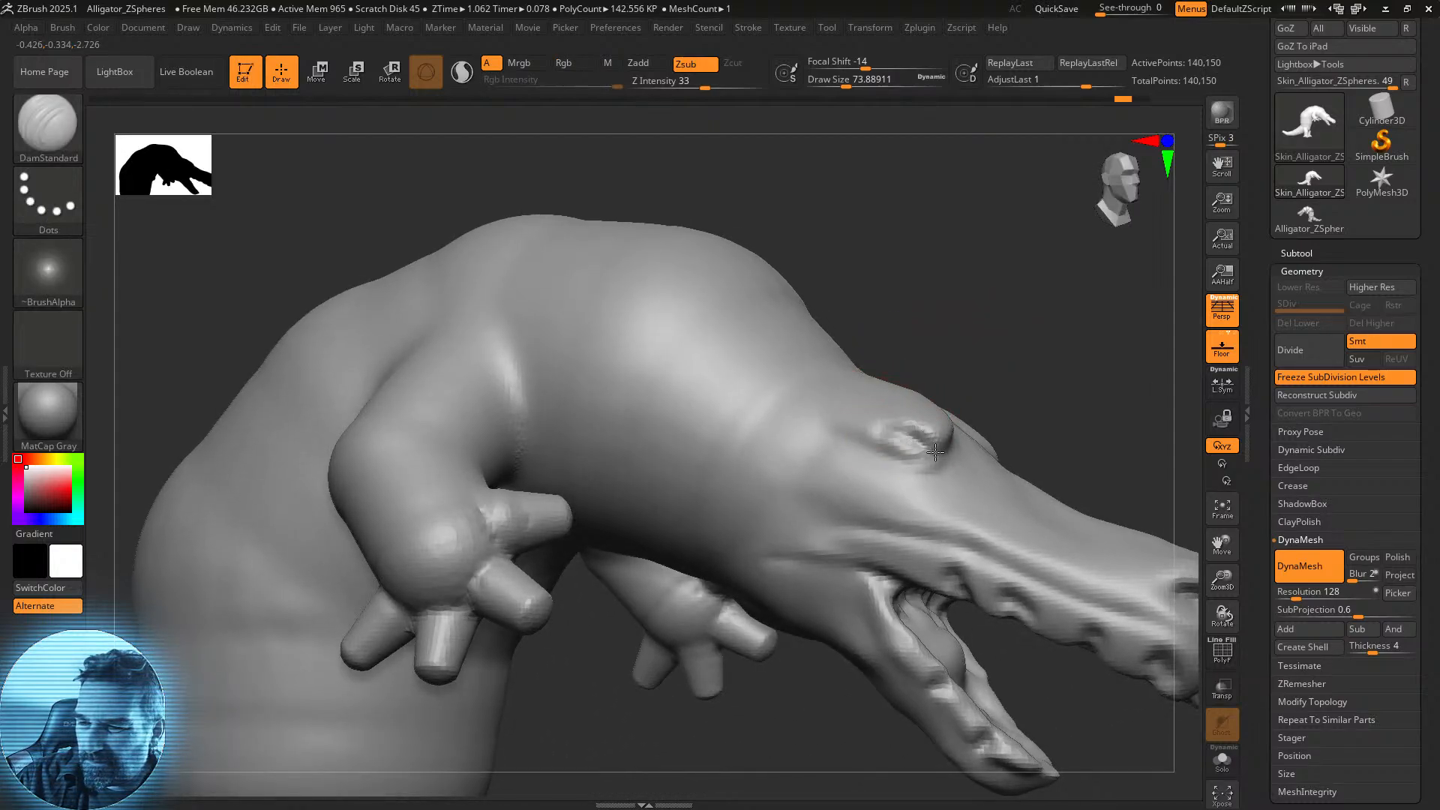
Carve and deepen the eye slits beneath both brow bulges with DamStandard strokes along the upper and lower lids.
drag(879, 448, 952, 456)
drag(1083, 338, 1001, 351)
drag(898, 431, 958, 436)
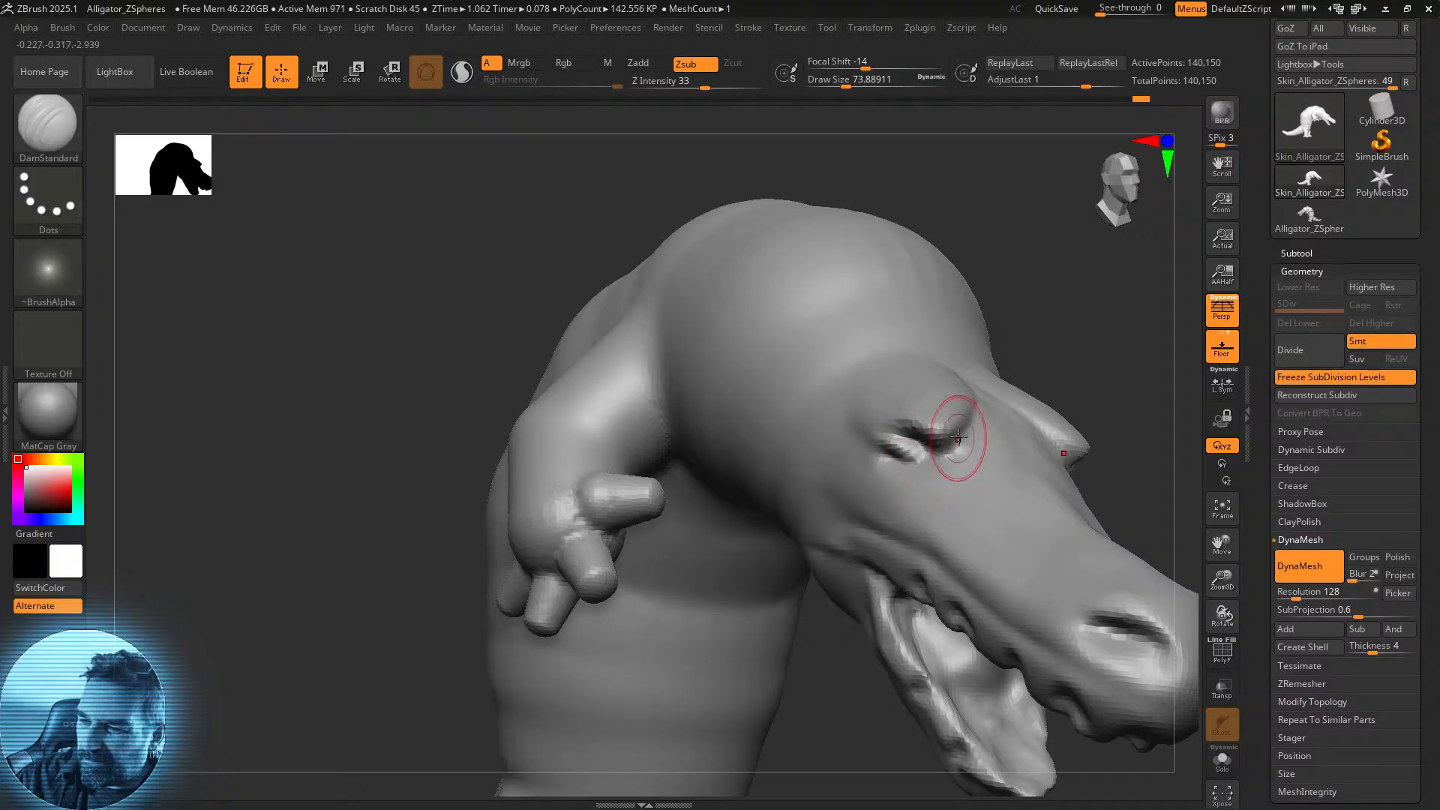
drag(836, 694, 574, 699)
drag(956, 491, 1028, 550)
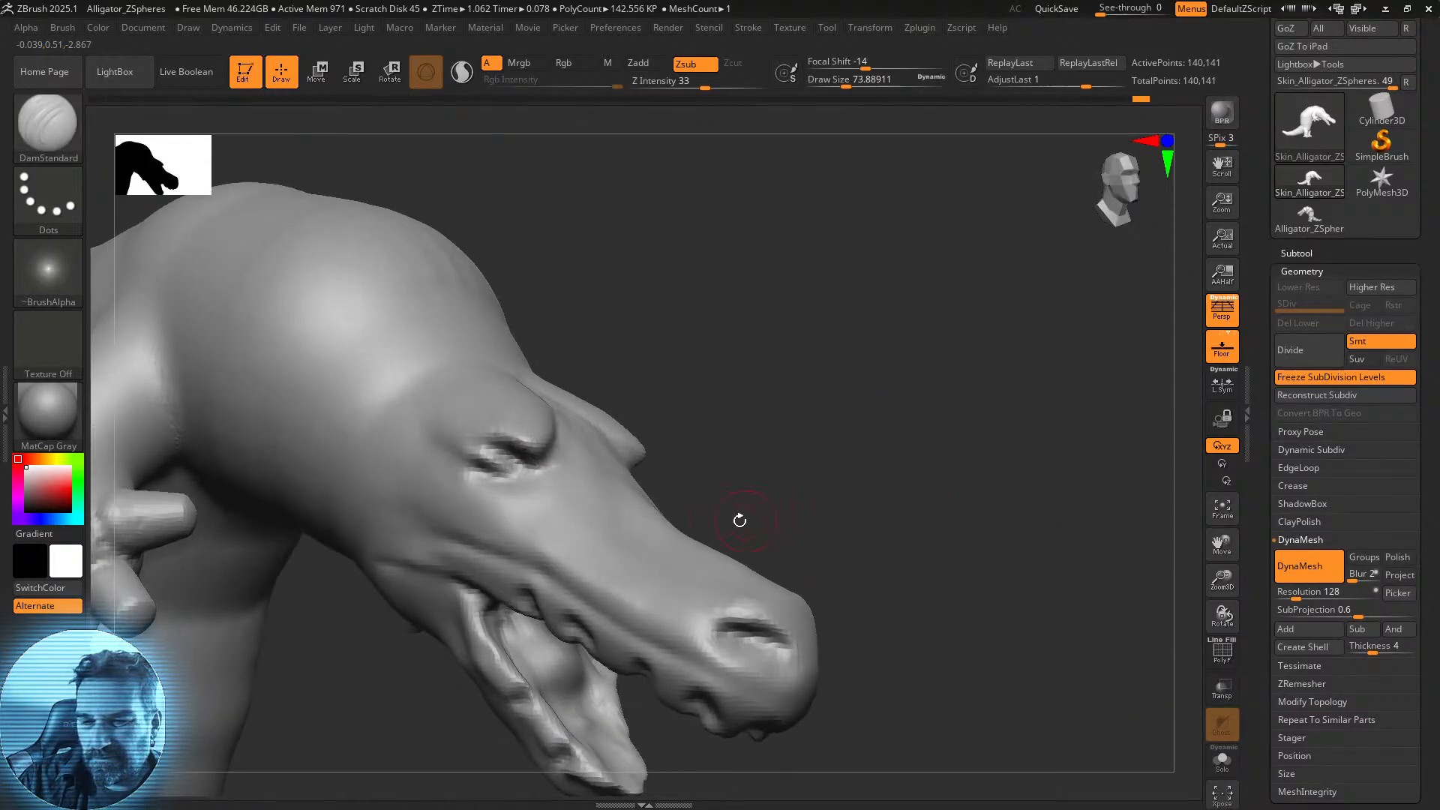
mouse_move(527, 451)
mouse_down()
mouse_move(449, 441)
mouse_move(454, 459)
mouse_move(525, 483)
mouse_move(539, 473)
mouse_move(511, 484)
mouse_up()
drag(810, 415, 813, 428)
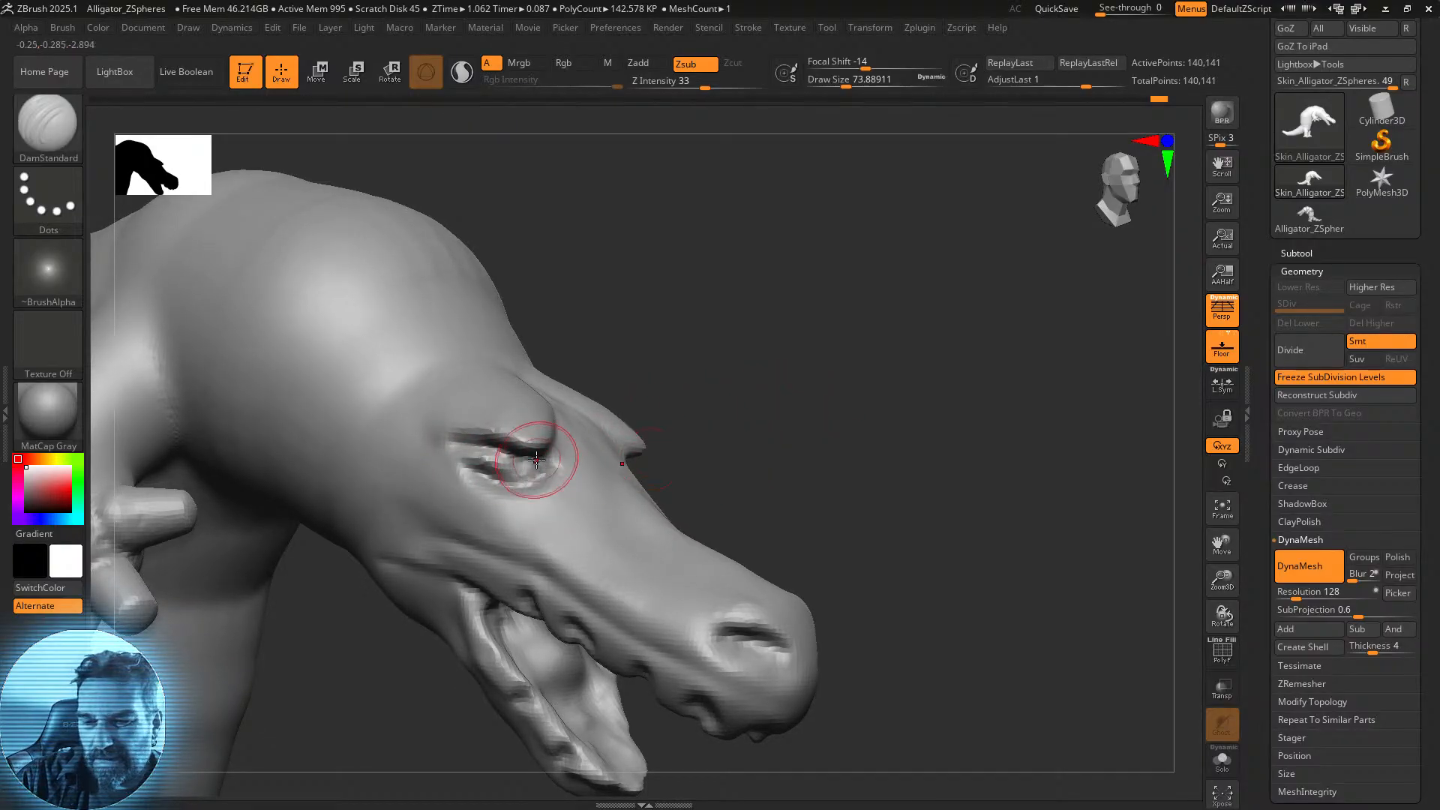
mouse_move(827, 448)
mouse_down()
mouse_move(900, 434)
mouse_move(830, 443)
mouse_up()
mouse_move(861, 495)
mouse_down()
mouse_move(916, 573)
mouse_move(903, 538)
mouse_move(829, 492)
mouse_up()
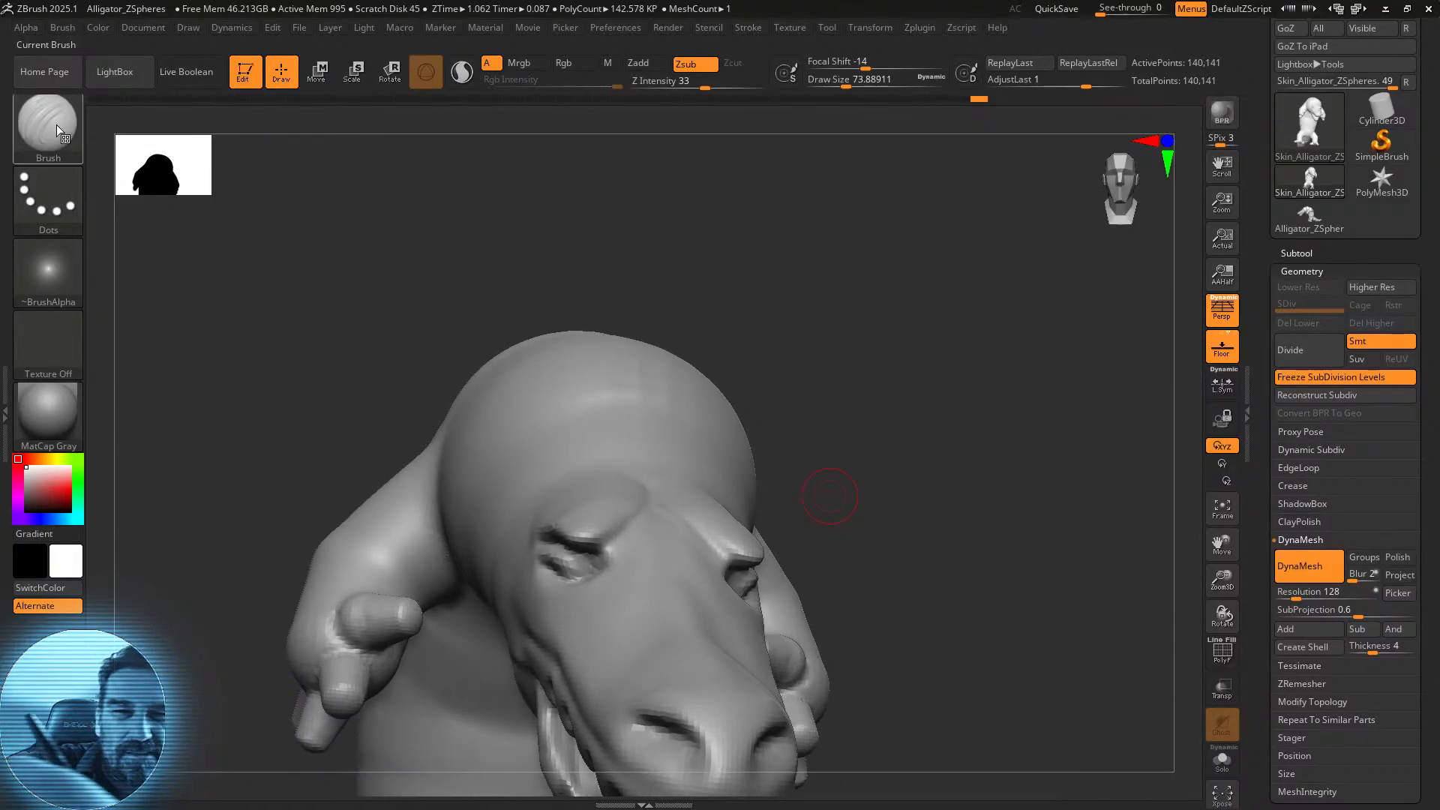
Choose the Inflat brush and swell the brow ridges above the eyes at Z Intensity 6.
key(b)
click(355, 138)
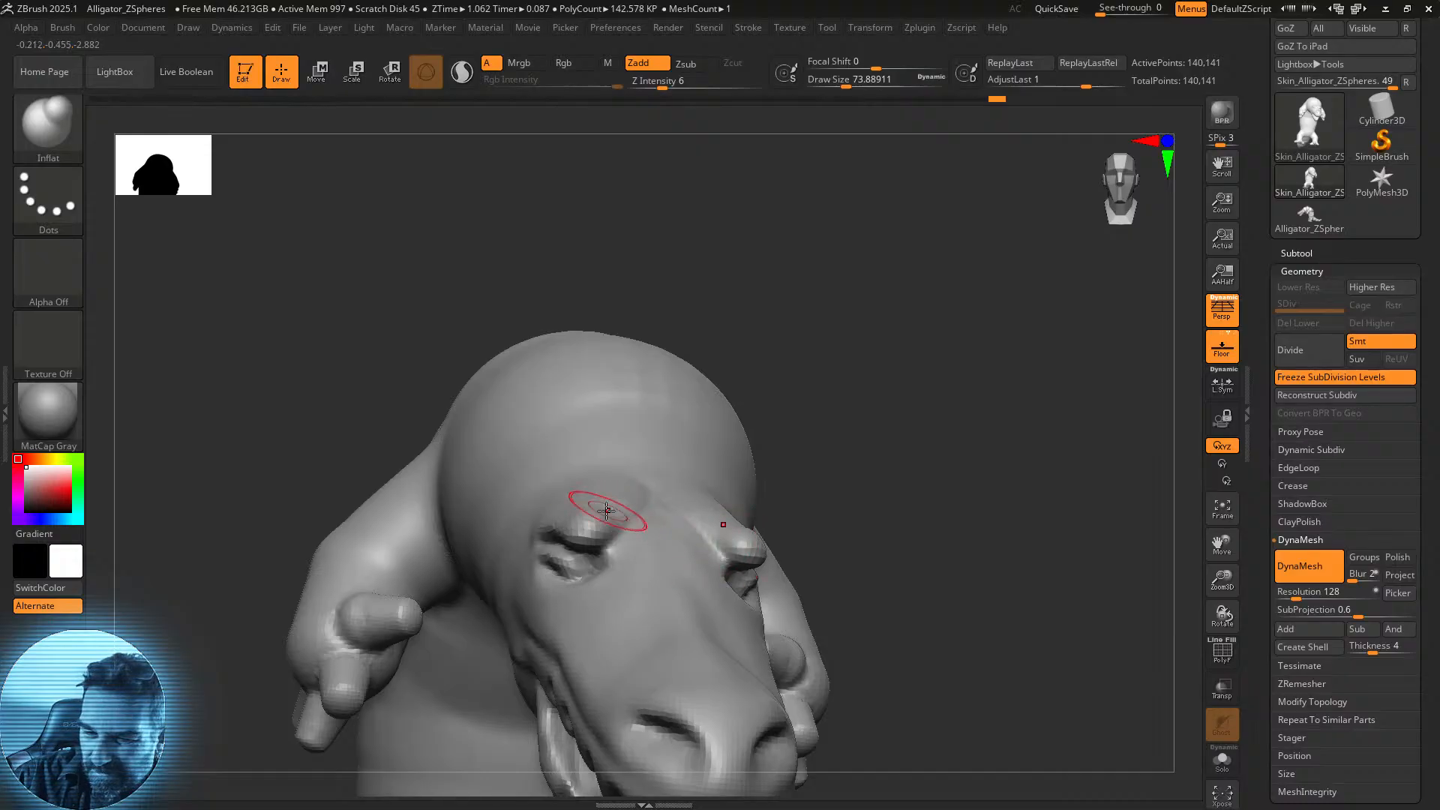
drag(800, 330, 909, 322)
right_drag(521, 454, 637, 487)
drag(618, 550, 623, 548)
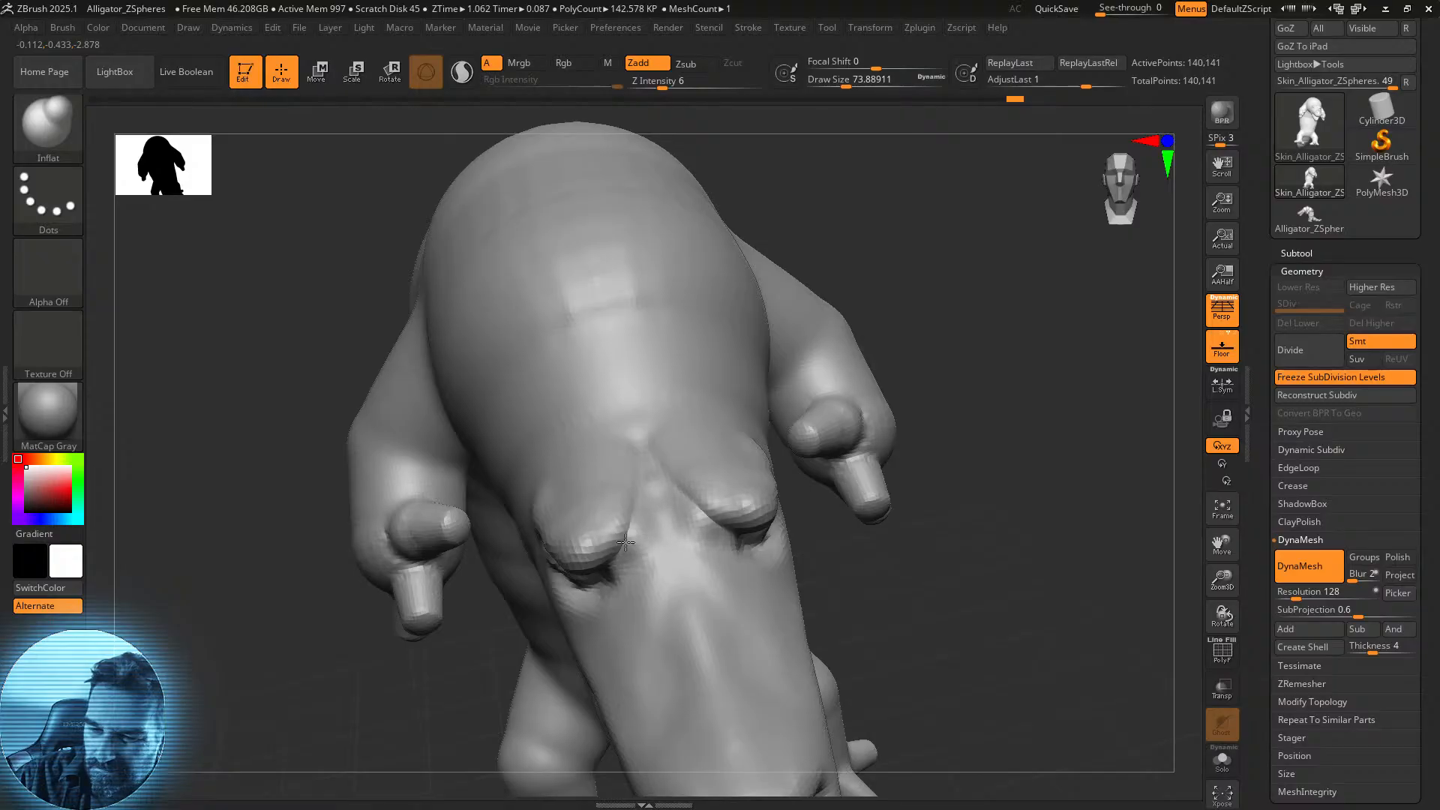
mouse_move(636, 490)
mouse_down()
mouse_move(634, 518)
mouse_move(643, 454)
mouse_up()
drag(957, 434, 1022, 405)
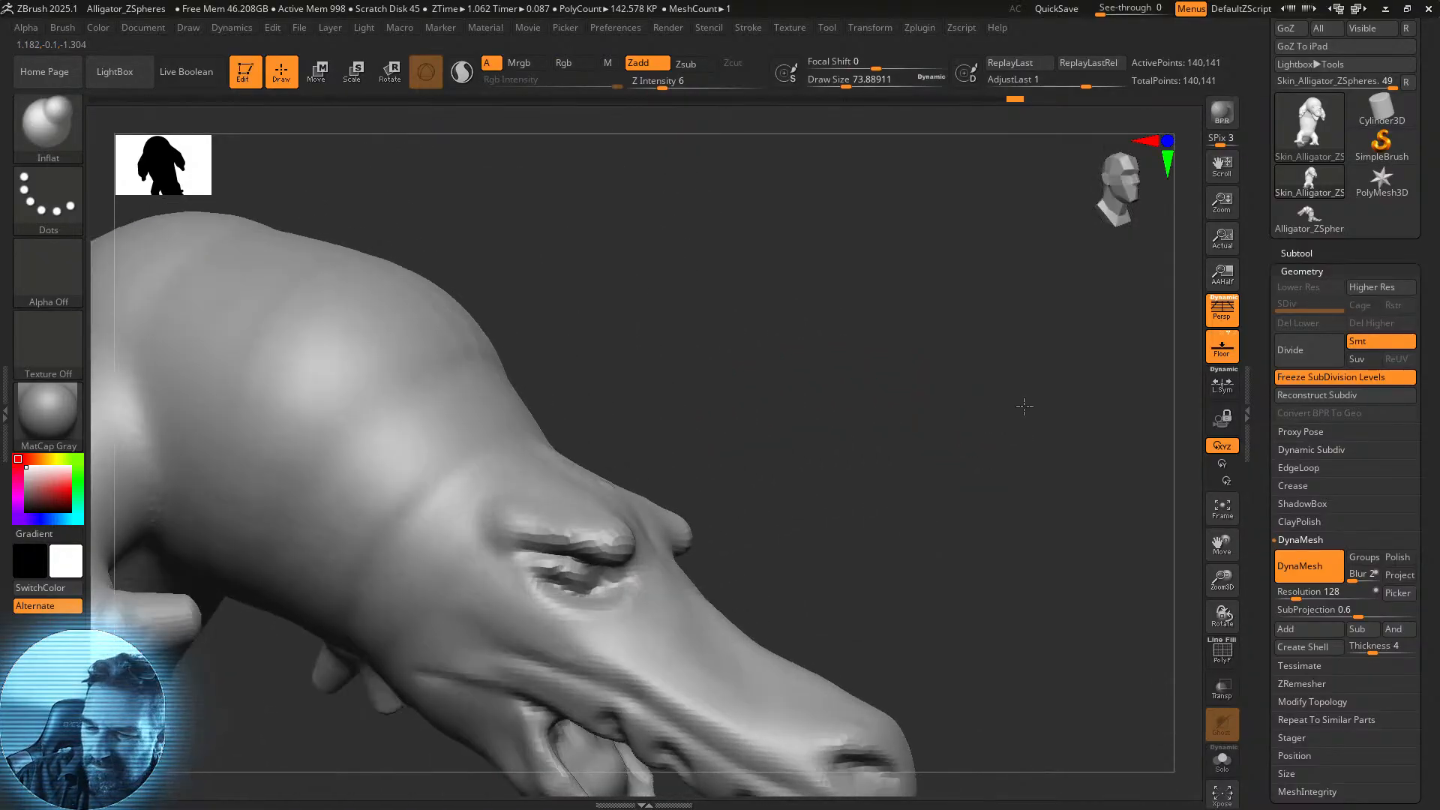
drag(852, 485, 806, 501)
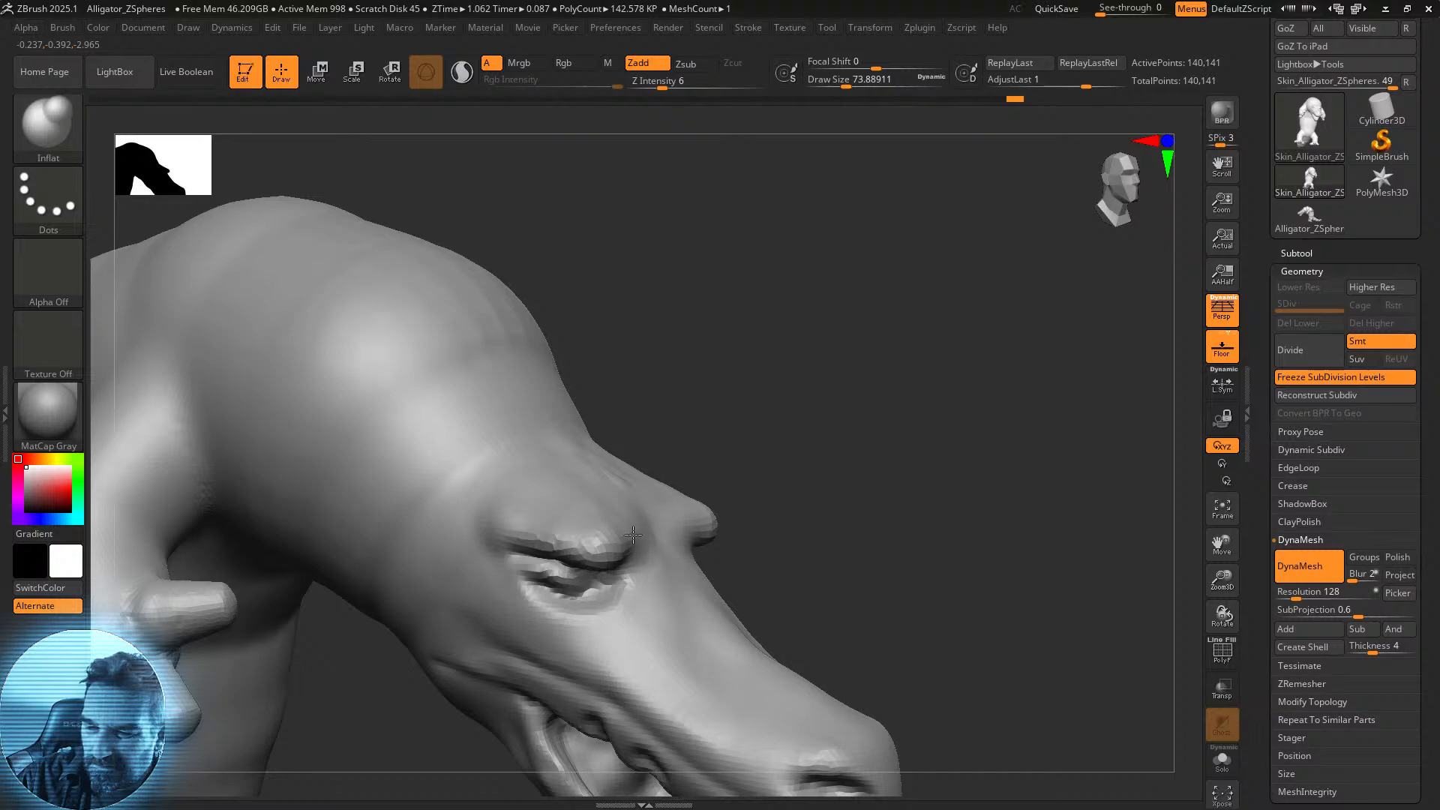
mouse_move(727, 499)
mouse_down()
mouse_move(772, 488)
mouse_move(745, 507)
mouse_up()
mouse_move(853, 561)
mouse_down()
mouse_move(835, 488)
mouse_move(873, 473)
mouse_move(858, 482)
mouse_move(848, 393)
mouse_up()
Smooth the inflated brow bulges so they blend into the forehead and the top of the snout.
mouse_move(593, 346)
shift+mouse_down()
mouse_move(514, 321)
mouse_move(588, 331)
mouse_move(620, 289)
shift+mouse_up()
mouse_move(831, 401)
mouse_down()
mouse_move(626, 358)
mouse_move(712, 359)
mouse_move(689, 369)
mouse_move(700, 331)
mouse_up()
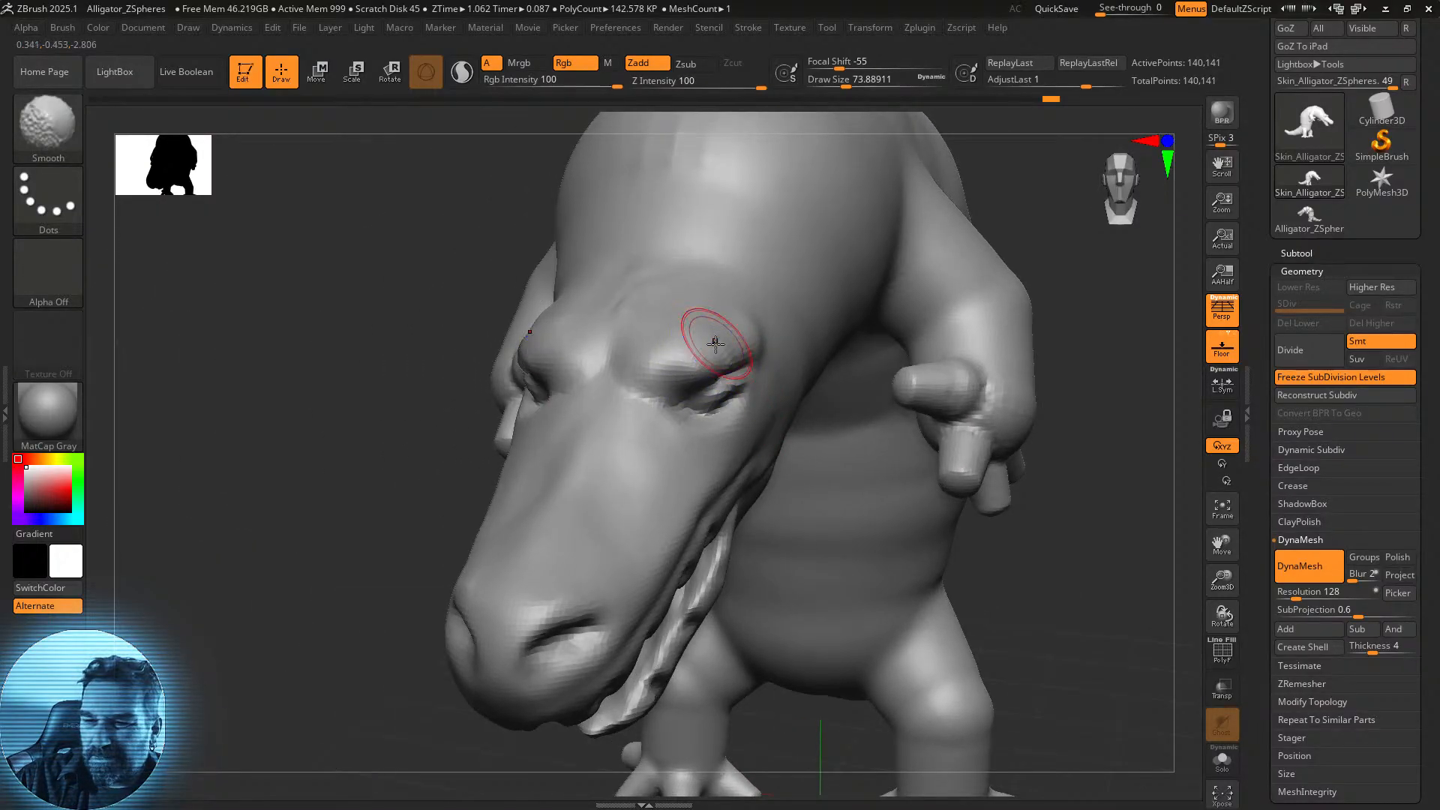
mouse_move(1005, 582)
mouse_down()
mouse_move(1064, 610)
mouse_move(1052, 609)
mouse_up()
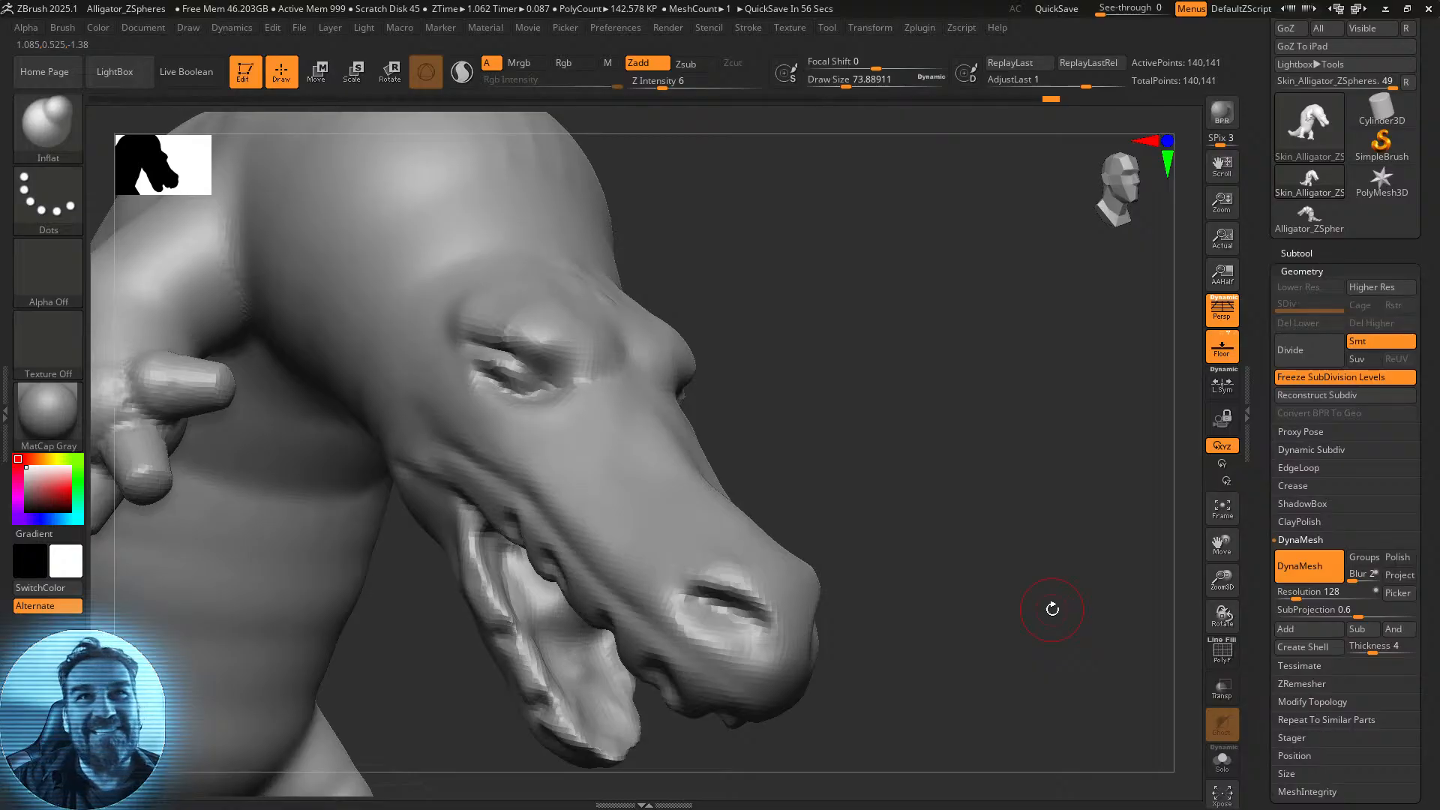
mouse_move(872, 531)
mouse_down()
mouse_move(907, 532)
mouse_move(866, 543)
mouse_up()
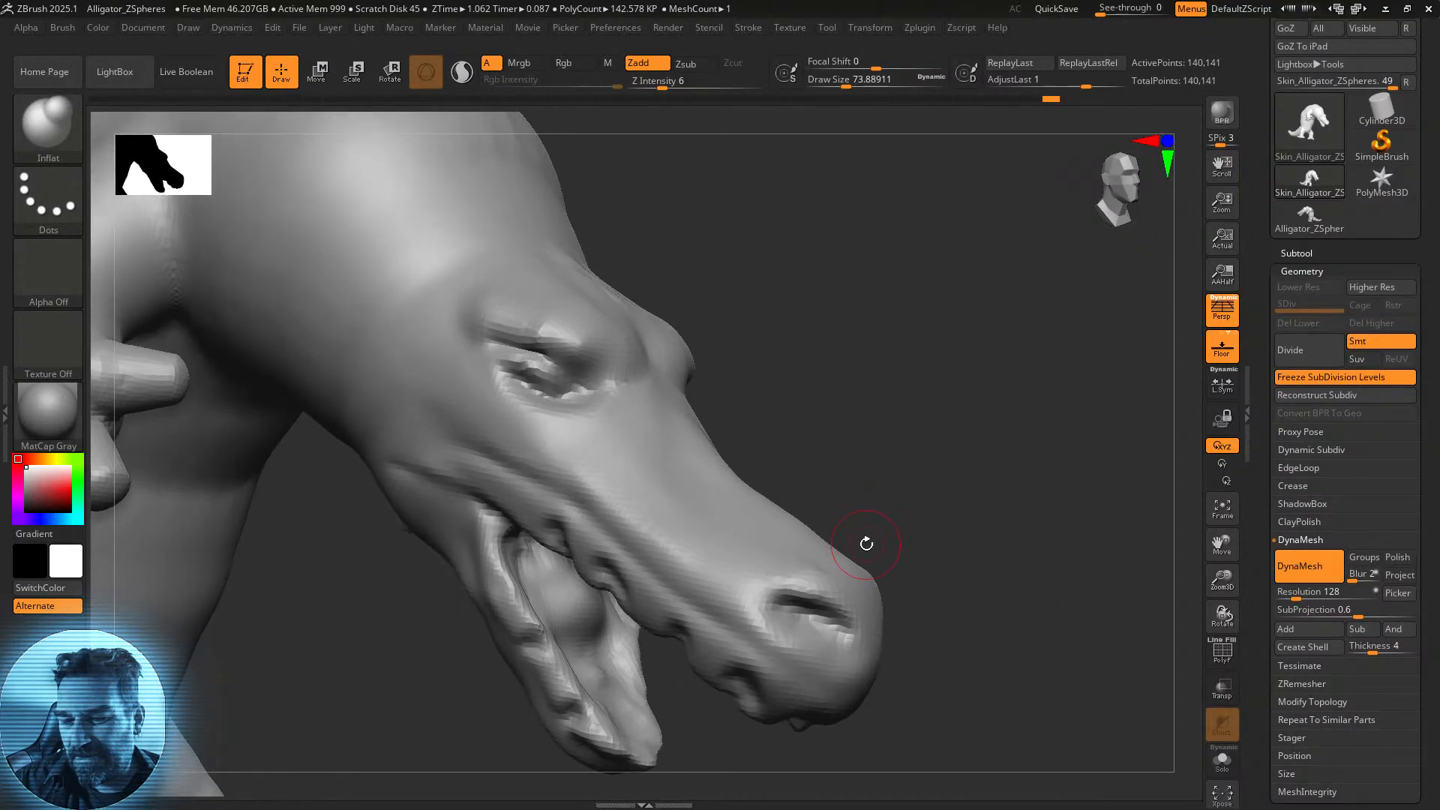
Switch back to the DamStandard brush and smooth the bumpy lip edges along the upper and lower jaws.
click(48, 123)
click(285, 147)
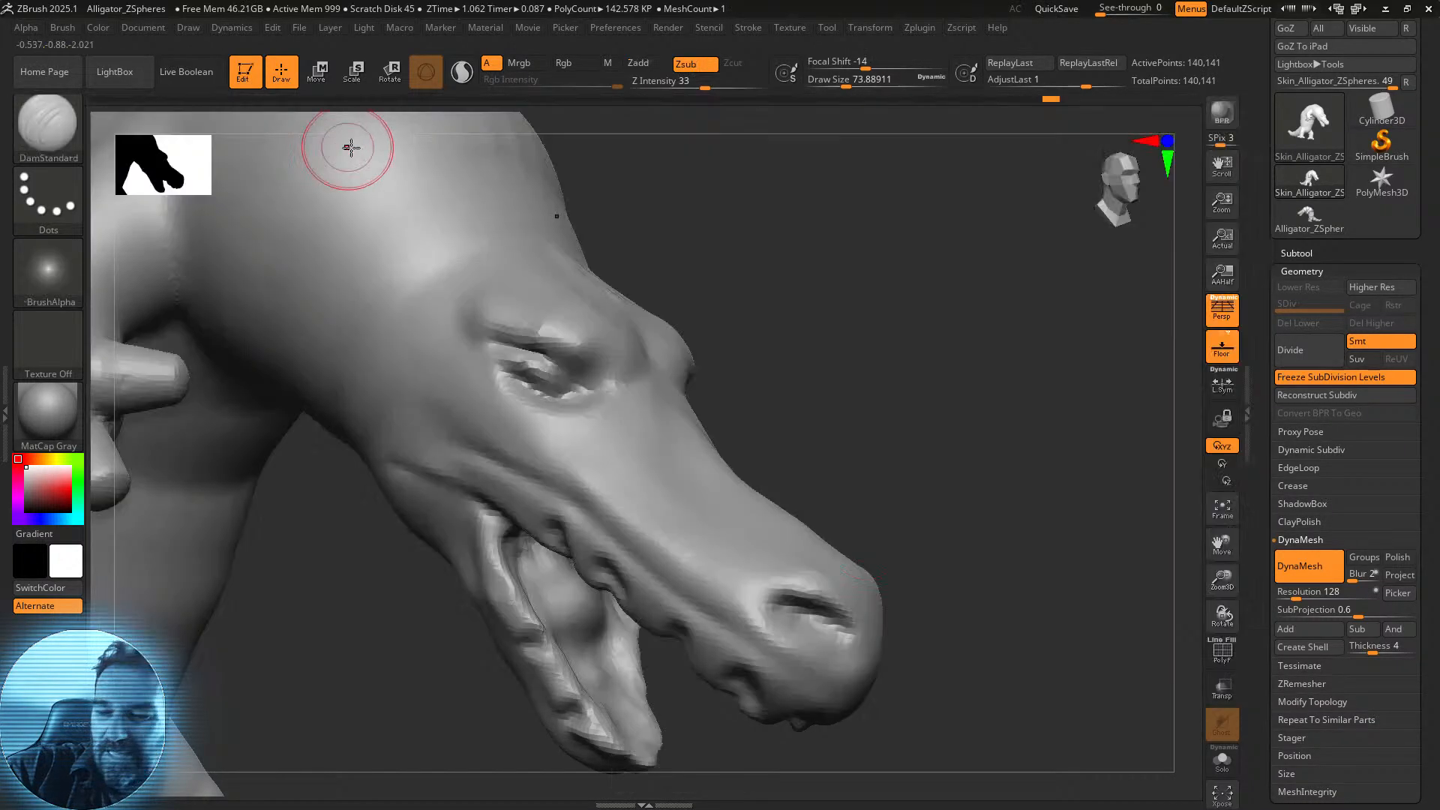
mouse_move(744, 618)
mouse_down()
mouse_move(734, 583)
mouse_move(781, 541)
mouse_move(713, 599)
mouse_move(682, 550)
mouse_up()
mouse_move(842, 460)
mouse_down()
mouse_move(884, 475)
mouse_move(900, 465)
mouse_move(876, 490)
mouse_move(861, 456)
mouse_move(964, 434)
mouse_move(794, 485)
mouse_up()
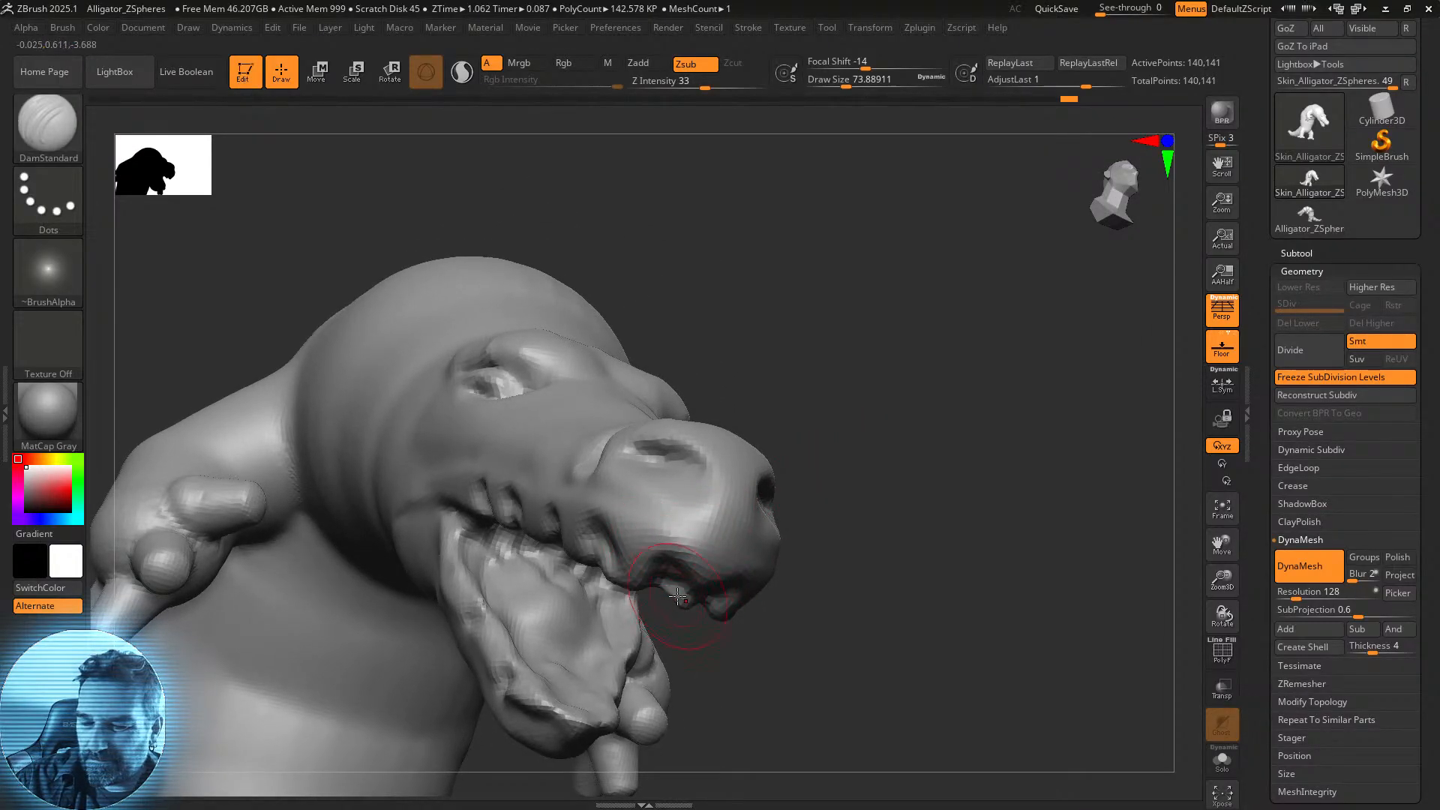
shift+drag(685, 603, 586, 553)
drag(832, 424, 922, 465)
mouse_move(536, 551)
shift+mouse_down()
mouse_move(334, 516)
mouse_move(305, 530)
shift+mouse_up()
mouse_move(756, 432)
mouse_down()
mouse_move(765, 460)
mouse_move(740, 488)
mouse_up()
alt+drag(783, 532, 960, 503)
mouse_move(559, 616)
shift+mouse_down()
mouse_move(482, 591)
mouse_move(667, 678)
mouse_move(697, 716)
shift+mouse_up()
mouse_move(836, 671)
mouse_down()
mouse_move(773, 656)
mouse_move(948, 531)
mouse_move(923, 506)
mouse_up()
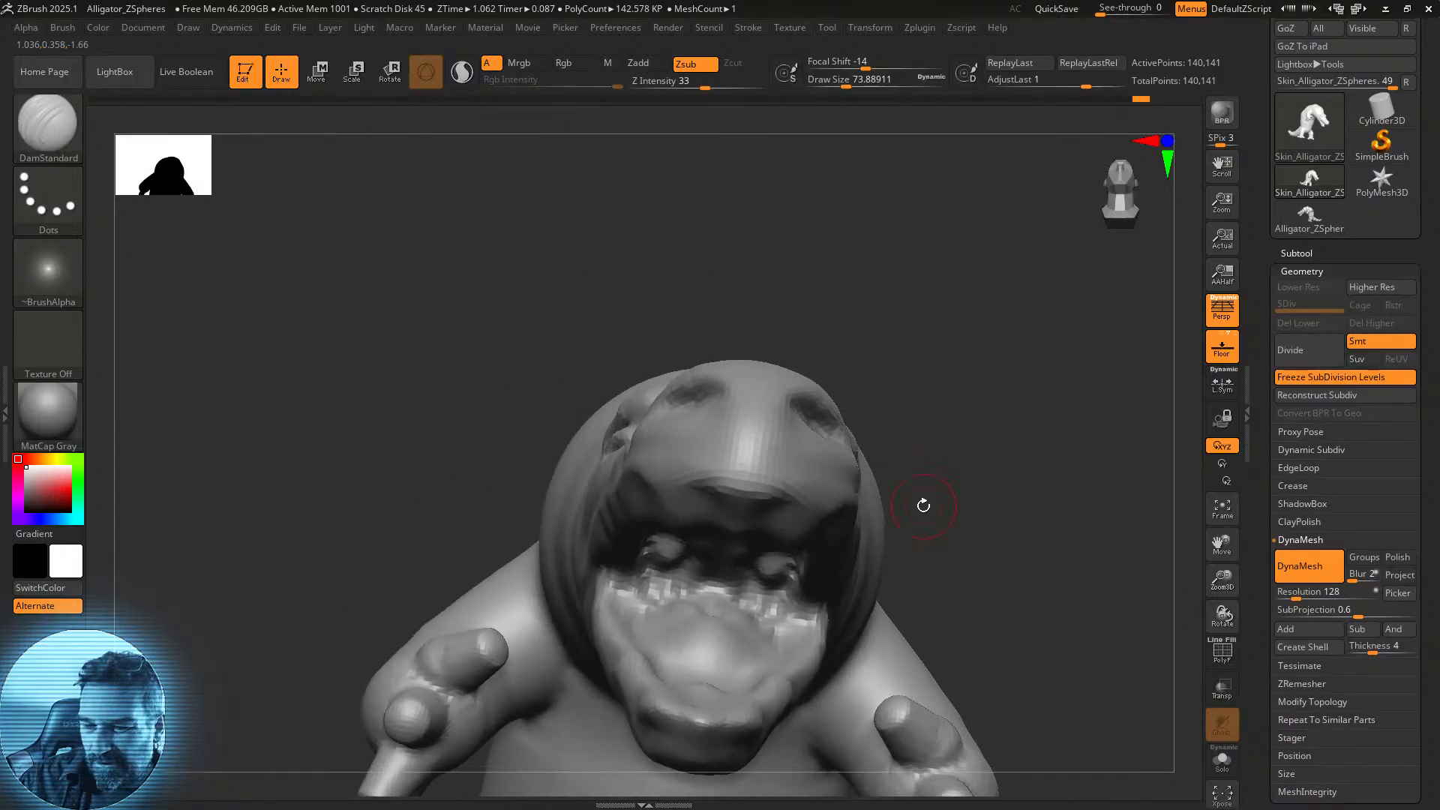
Choose the Move brush with a draw size of about 167 and reshape the edges of the open lower jaw.
click(66, 129)
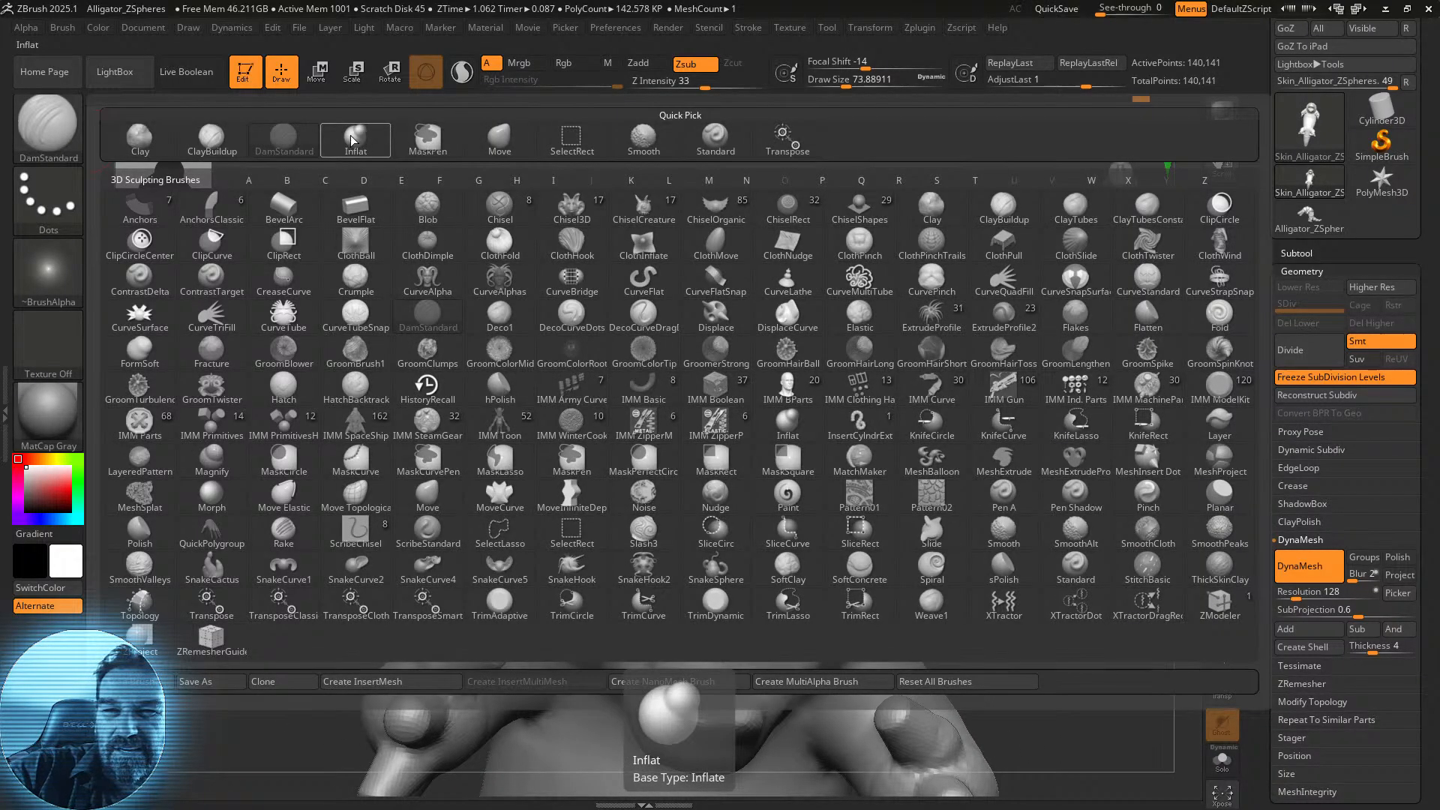
click(500, 136)
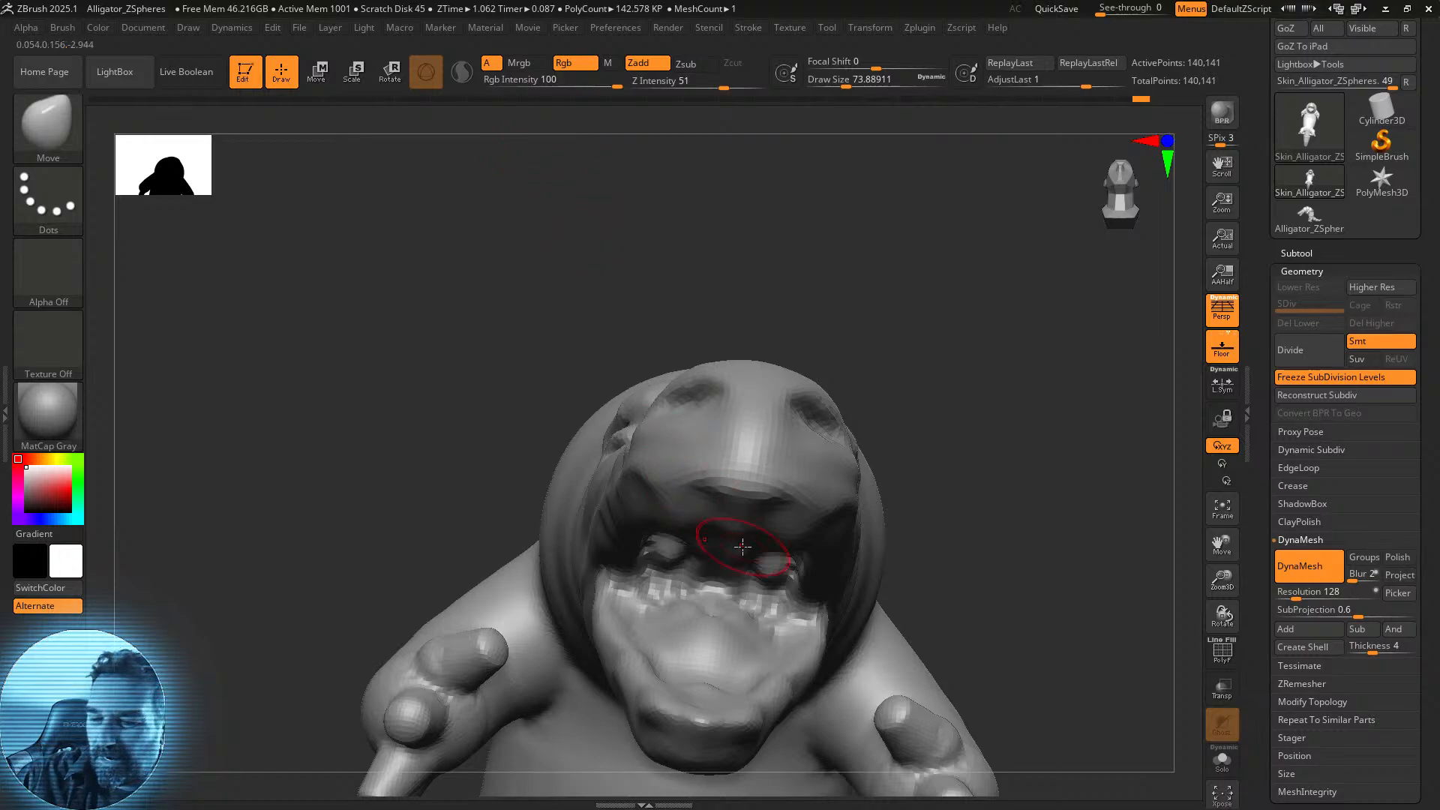
alt+drag(996, 520, 961, 388)
drag(846, 78, 865, 78)
drag(925, 331, 909, 415)
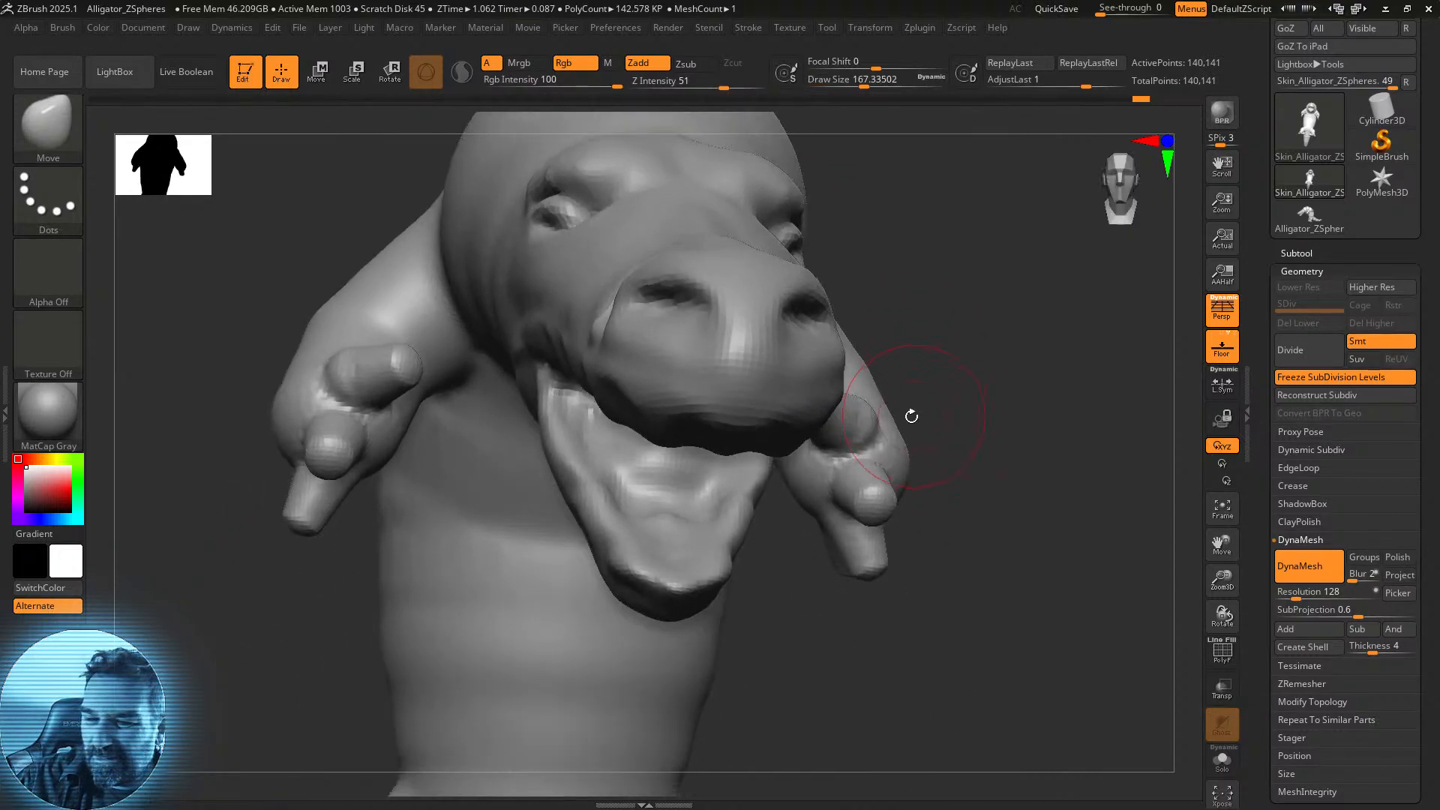
mouse_move(573, 450)
mouse_down()
mouse_move(588, 448)
mouse_move(573, 409)
mouse_up()
drag(611, 526, 625, 524)
mouse_move(1028, 466)
mouse_down()
mouse_move(988, 451)
mouse_move(998, 414)
mouse_move(1022, 405)
mouse_move(1006, 415)
mouse_move(972, 555)
mouse_move(996, 588)
mouse_move(900, 510)
mouse_up()
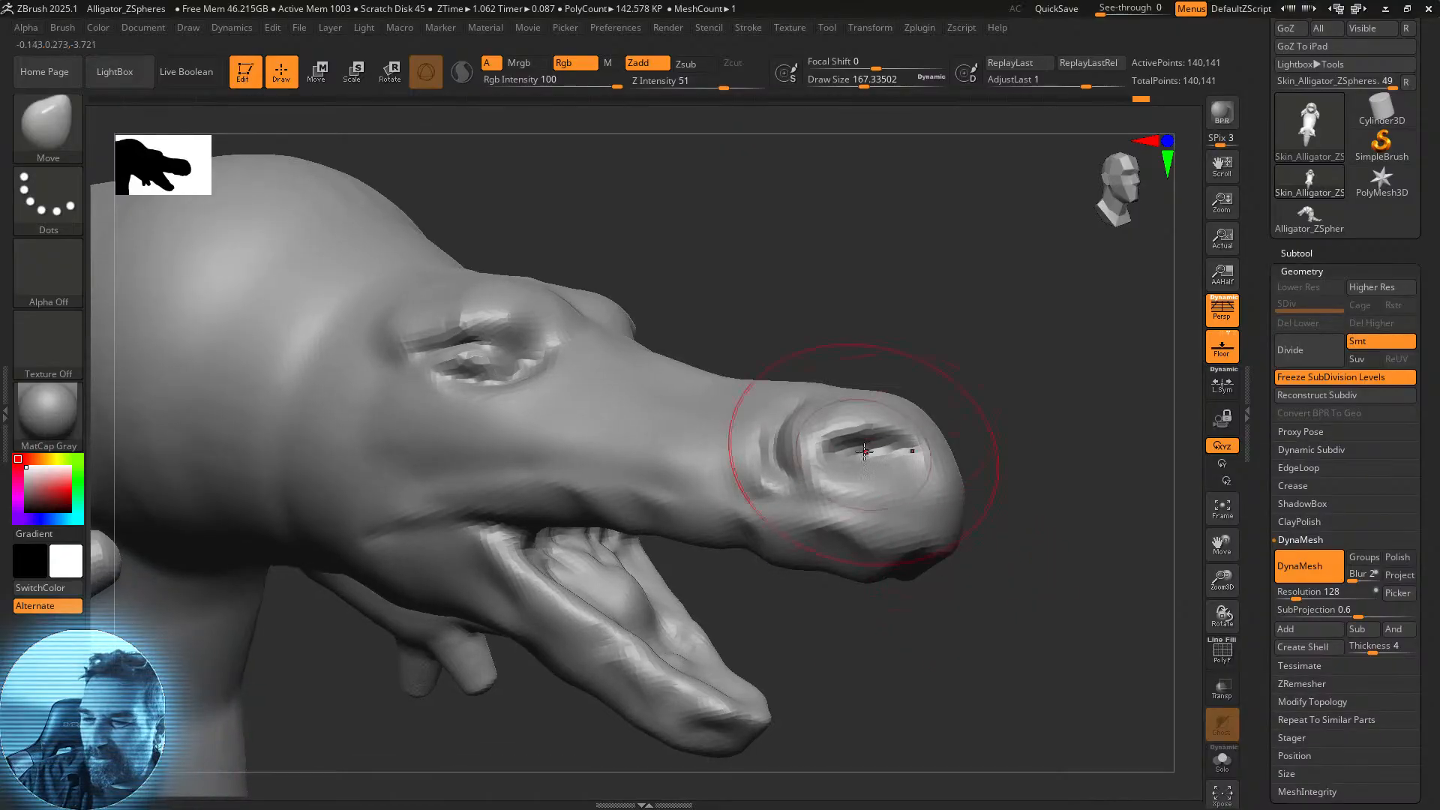
Reduce the draw size to about 59 and smooth the crease behind the nostrils.
drag(872, 80, 843, 77)
shift+drag(758, 481, 752, 438)
mouse_move(877, 642)
mouse_down()
mouse_move(896, 665)
mouse_move(877, 665)
mouse_up()
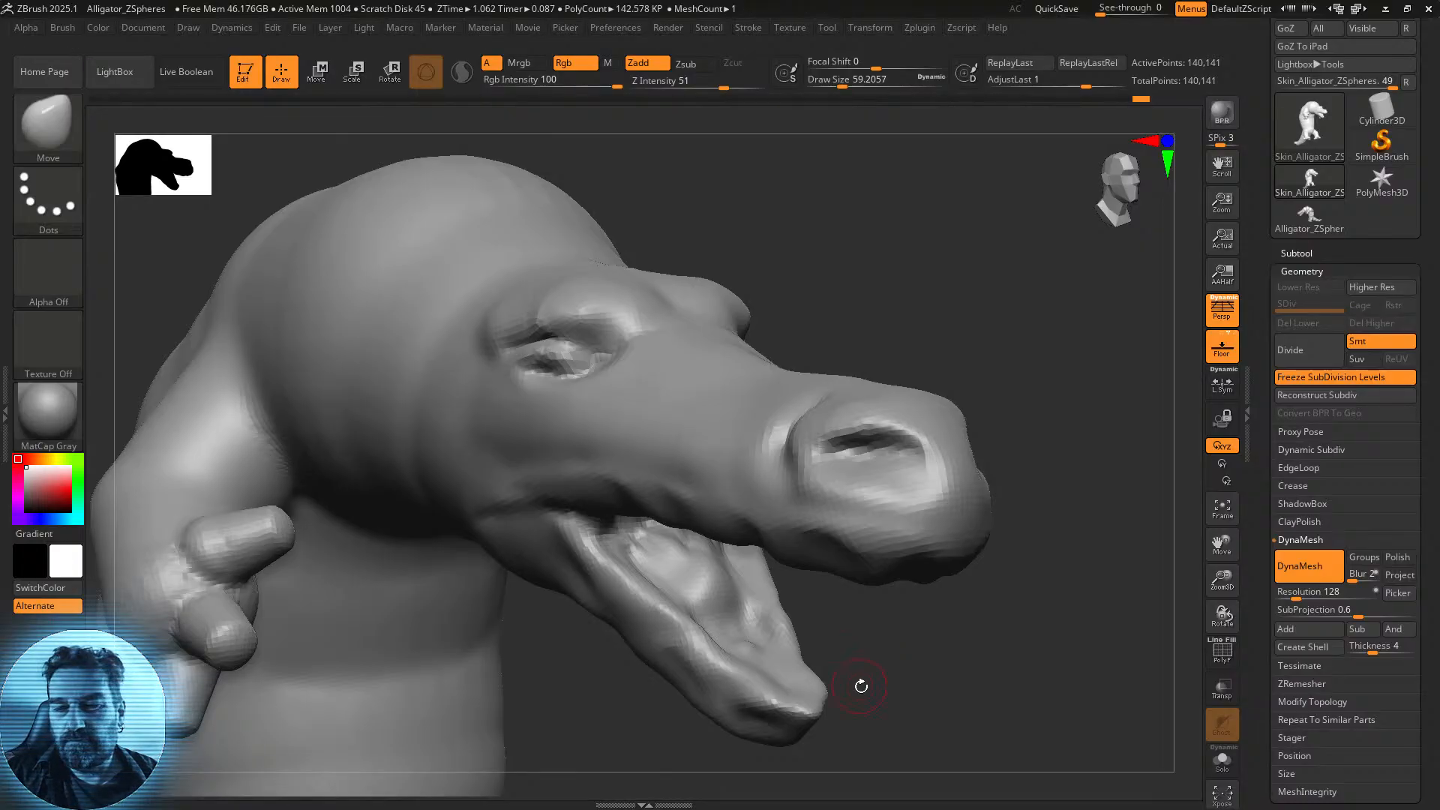
drag(947, 620, 969, 677)
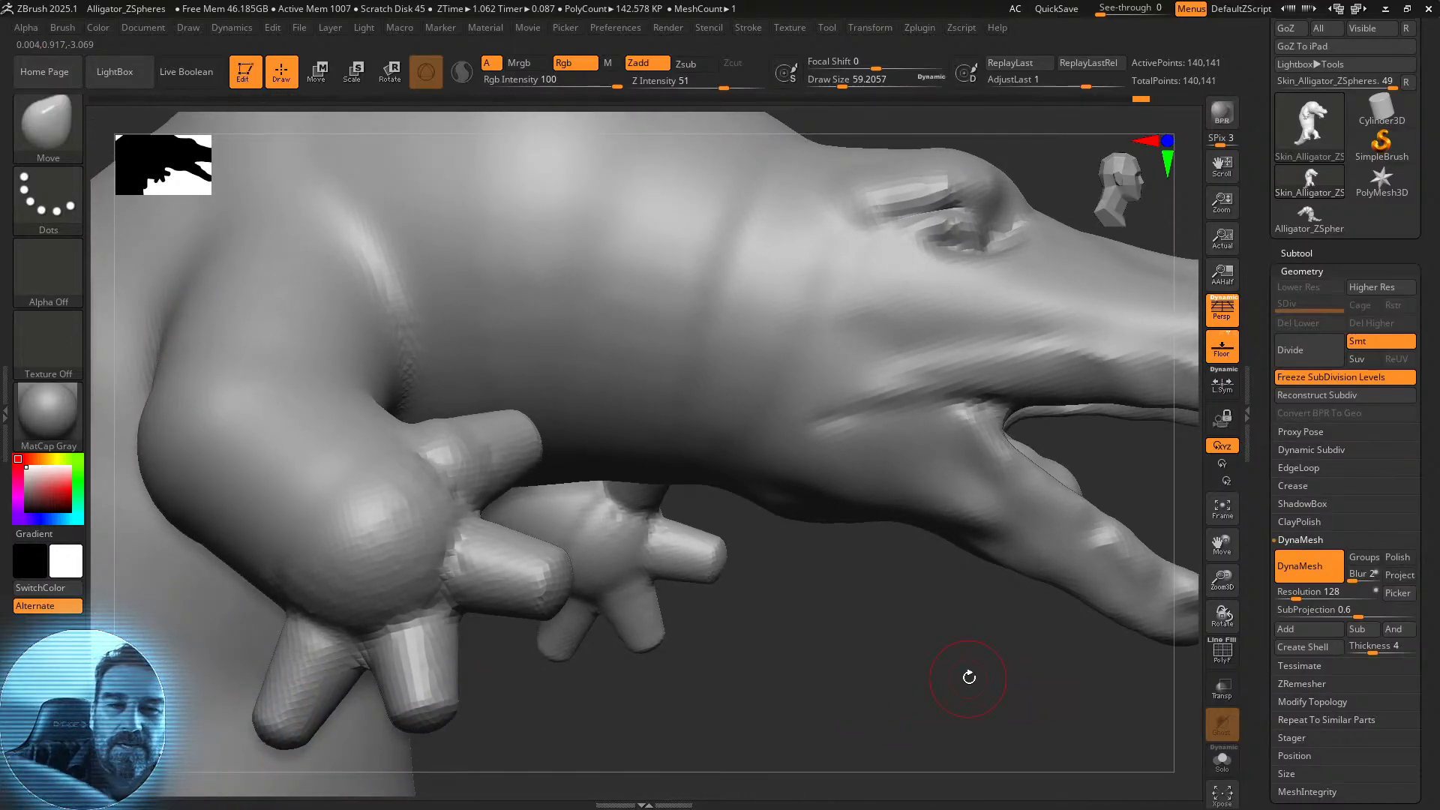
Set the draw size to about 108, mask one matching finger on each front hand and invert the mask.
click(51, 128)
click(132, 116)
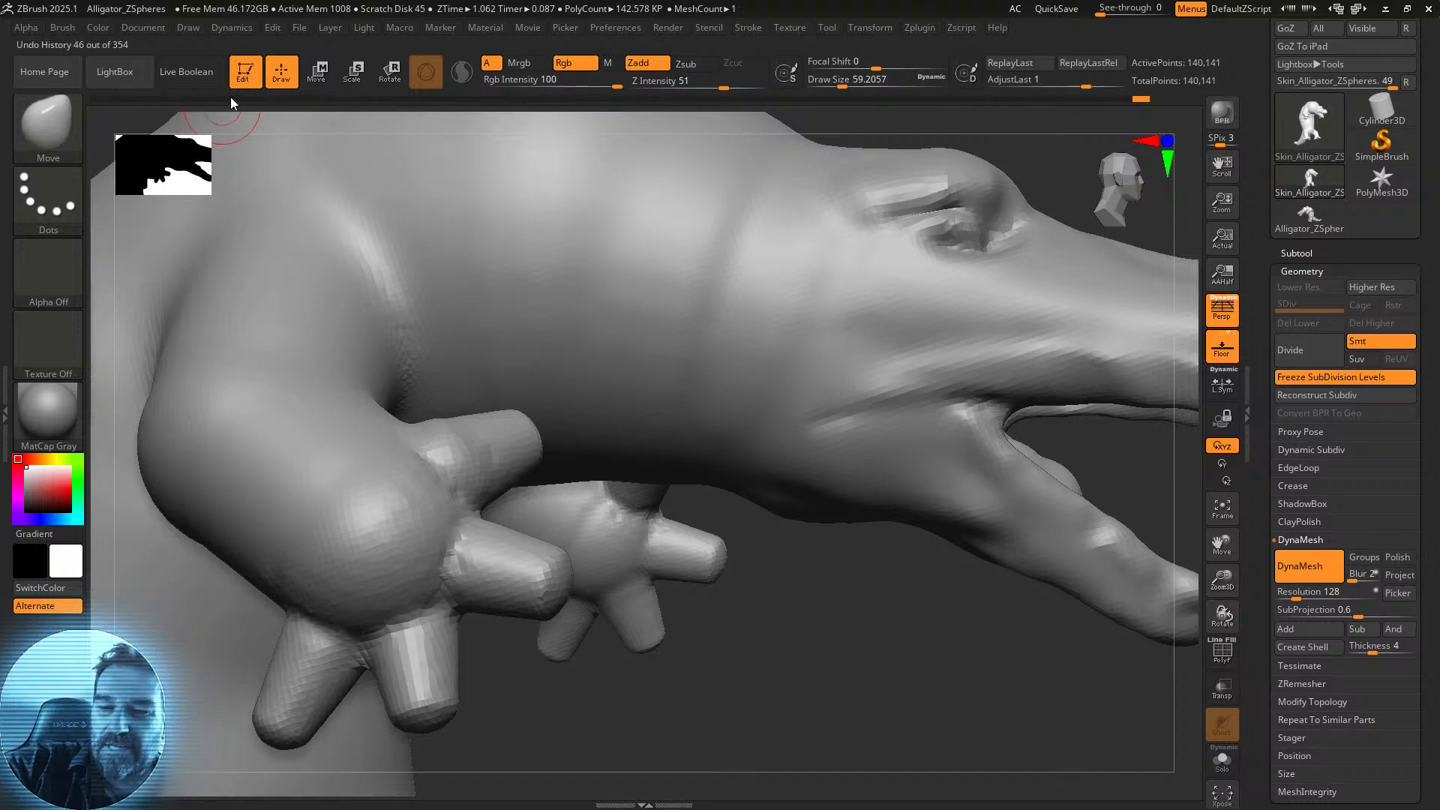
drag(749, 646, 844, 217)
drag(841, 79, 847, 78)
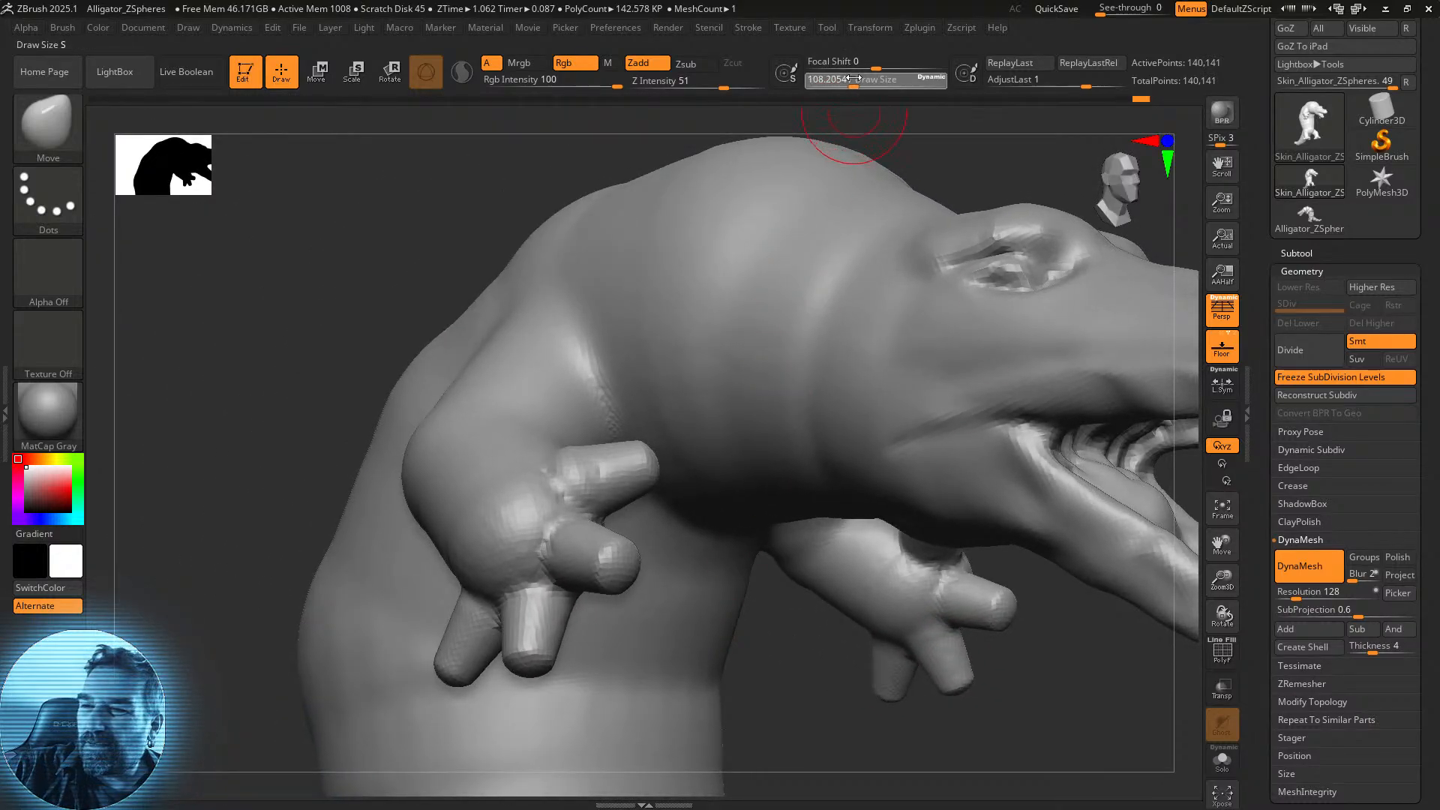
key(ctrl)
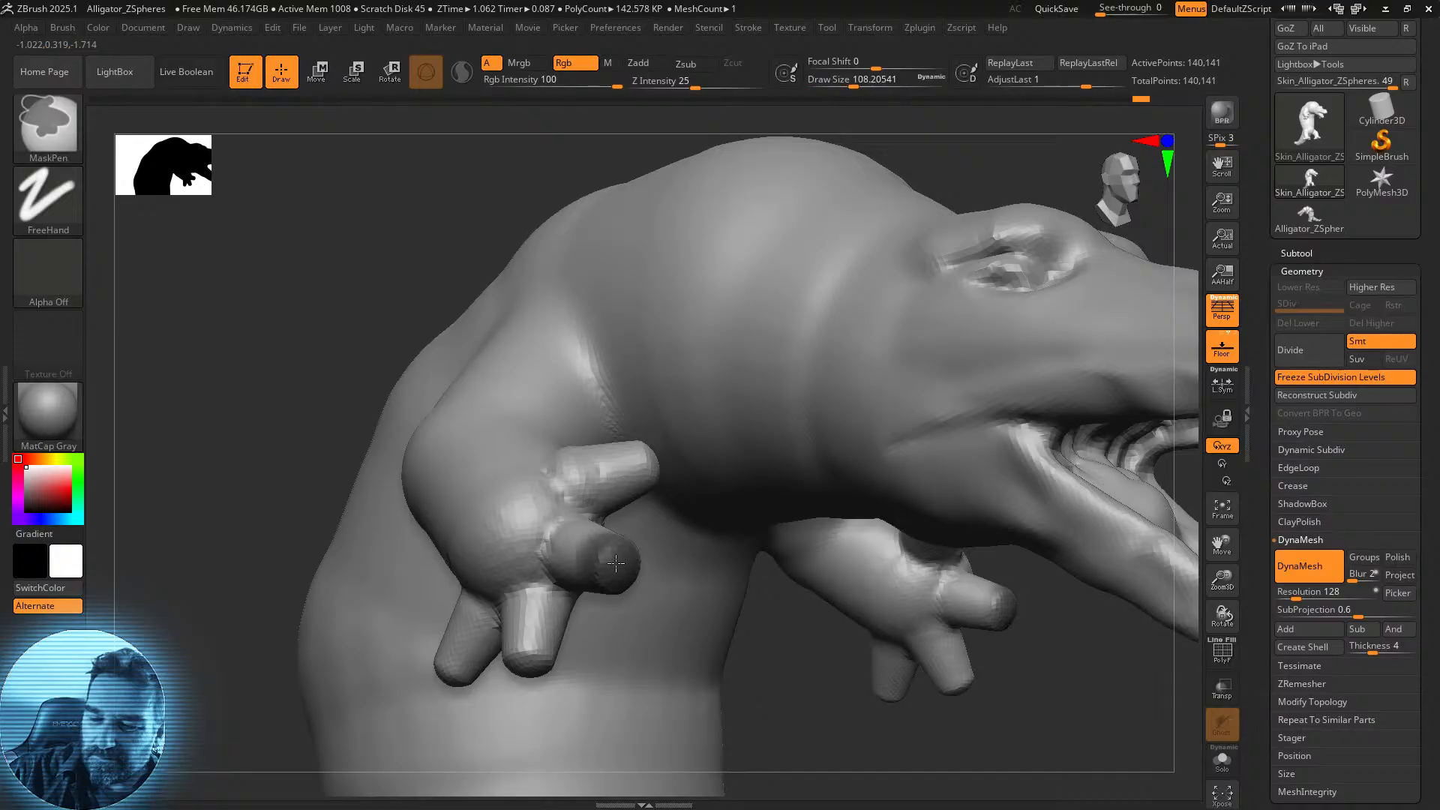
mouse_move(723, 611)
right_down()
mouse_move(675, 570)
mouse_move(687, 600)
right_up()
key(ctrl)
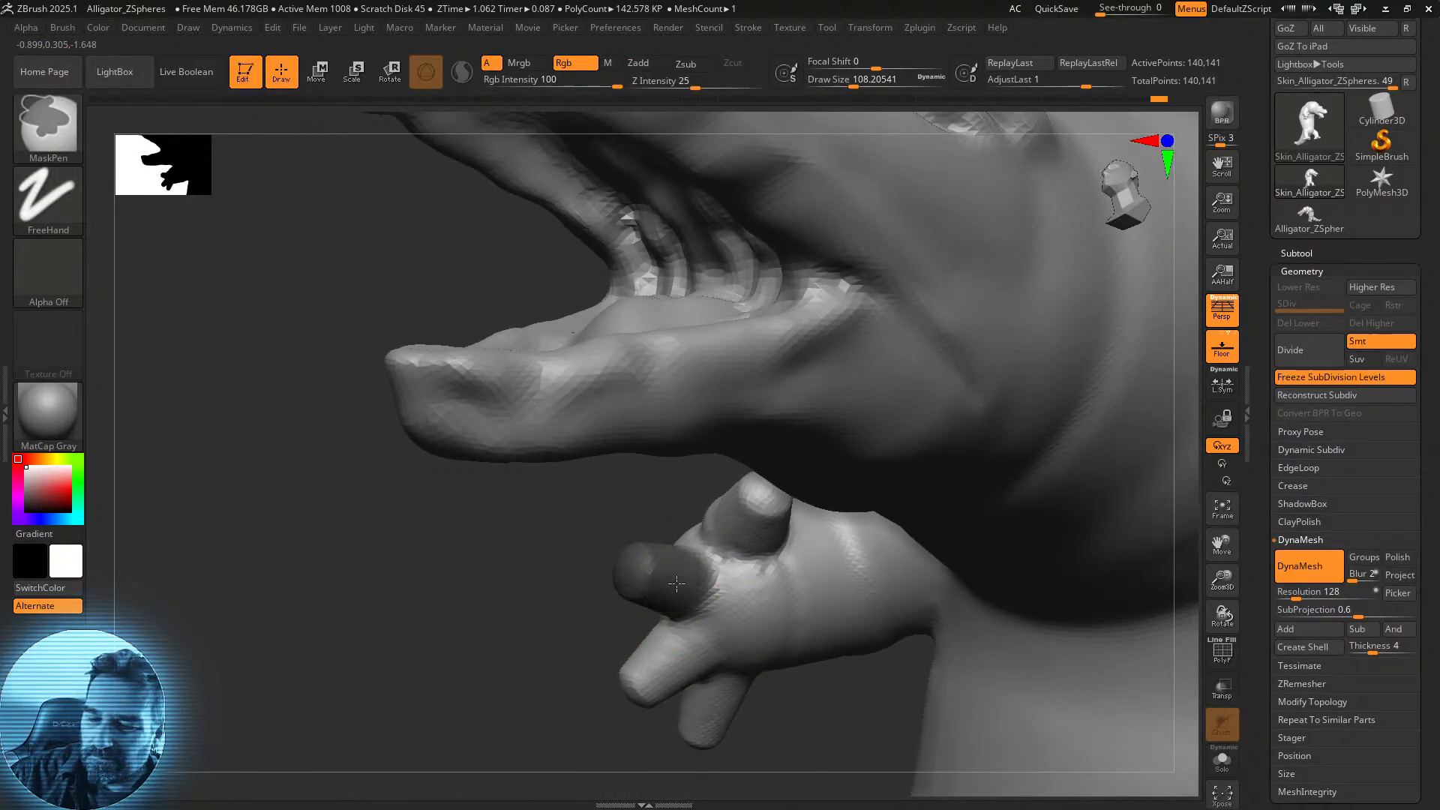
mouse_move(491, 627)
right_down()
mouse_move(742, 547)
mouse_move(732, 597)
mouse_move(701, 577)
right_up()
key(ctrl)
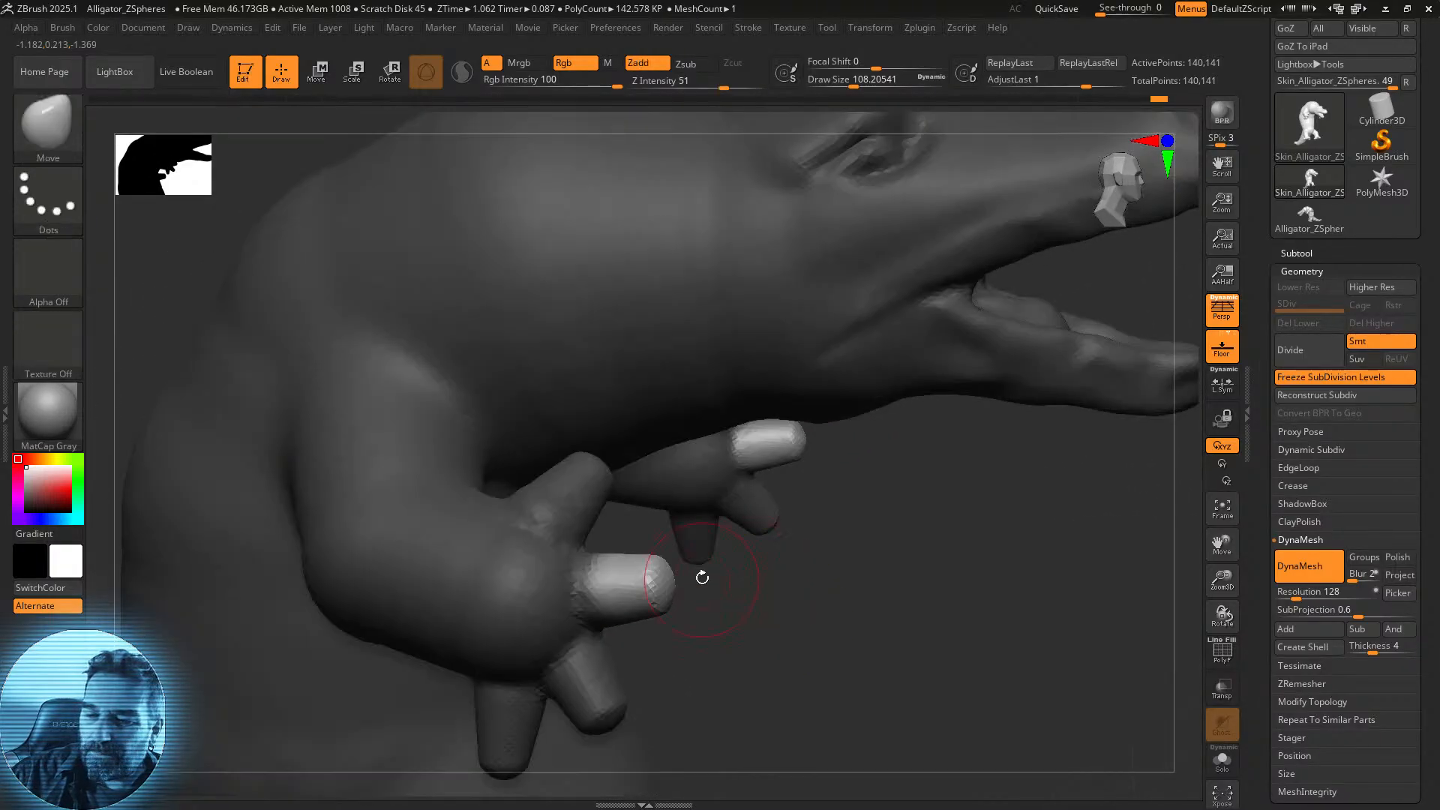
Stretch the unmasked fingers outward with the Move brush at a draw size of about 379, and clear the mask.
drag(854, 79, 891, 80)
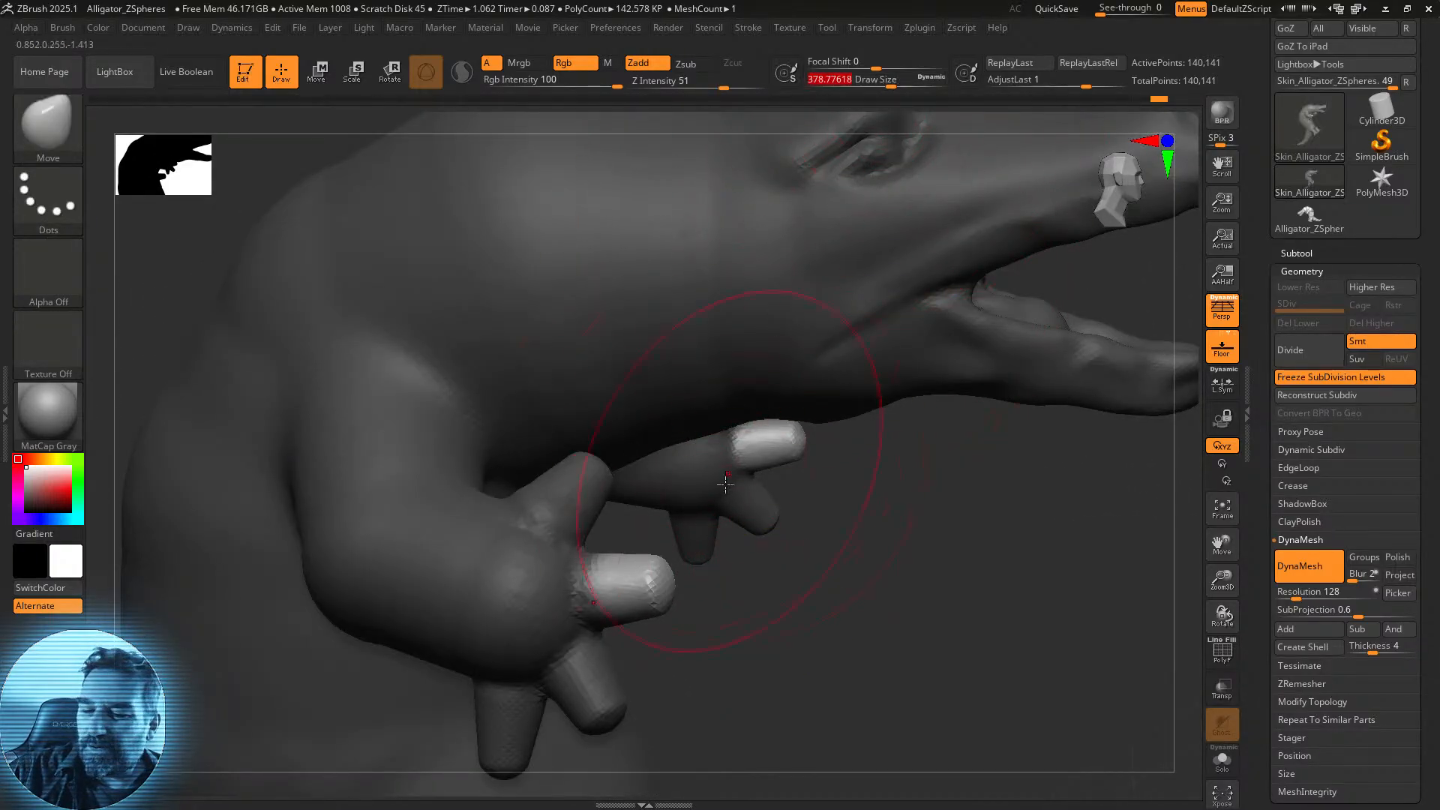
mouse_move(669, 583)
mouse_down()
mouse_move(877, 570)
mouse_move(819, 594)
mouse_up()
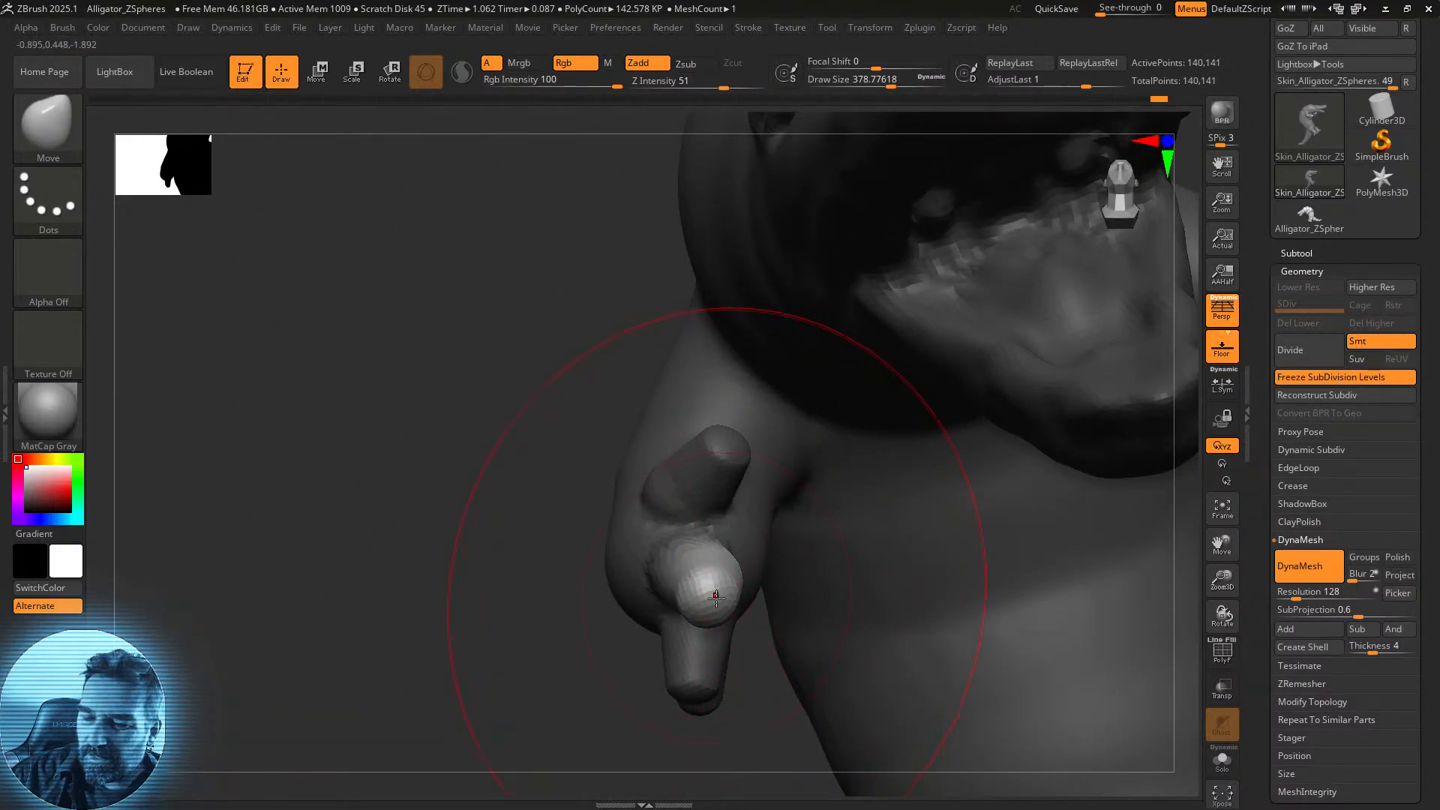
drag(615, 666, 729, 632)
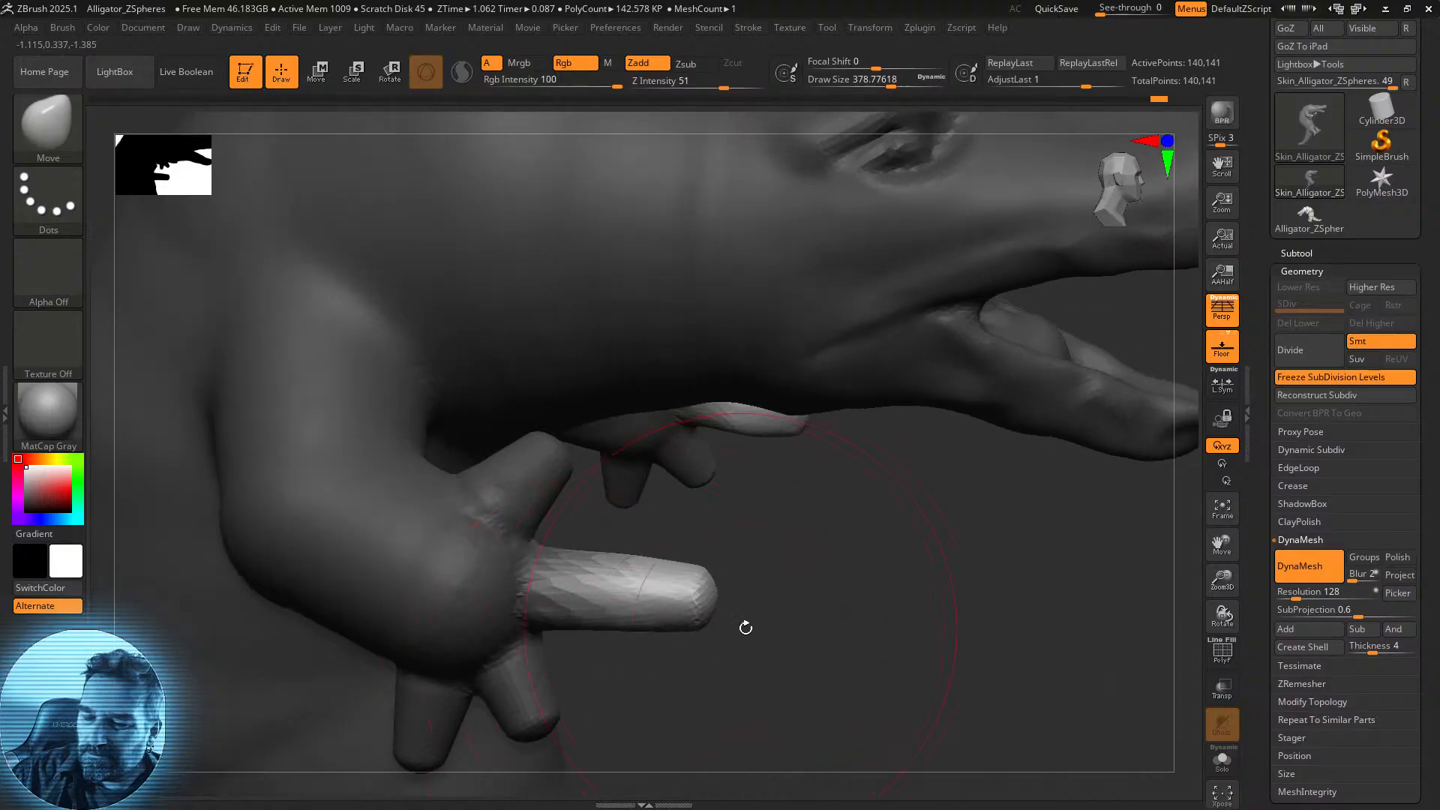
ctrl+drag(870, 617, 867, 637)
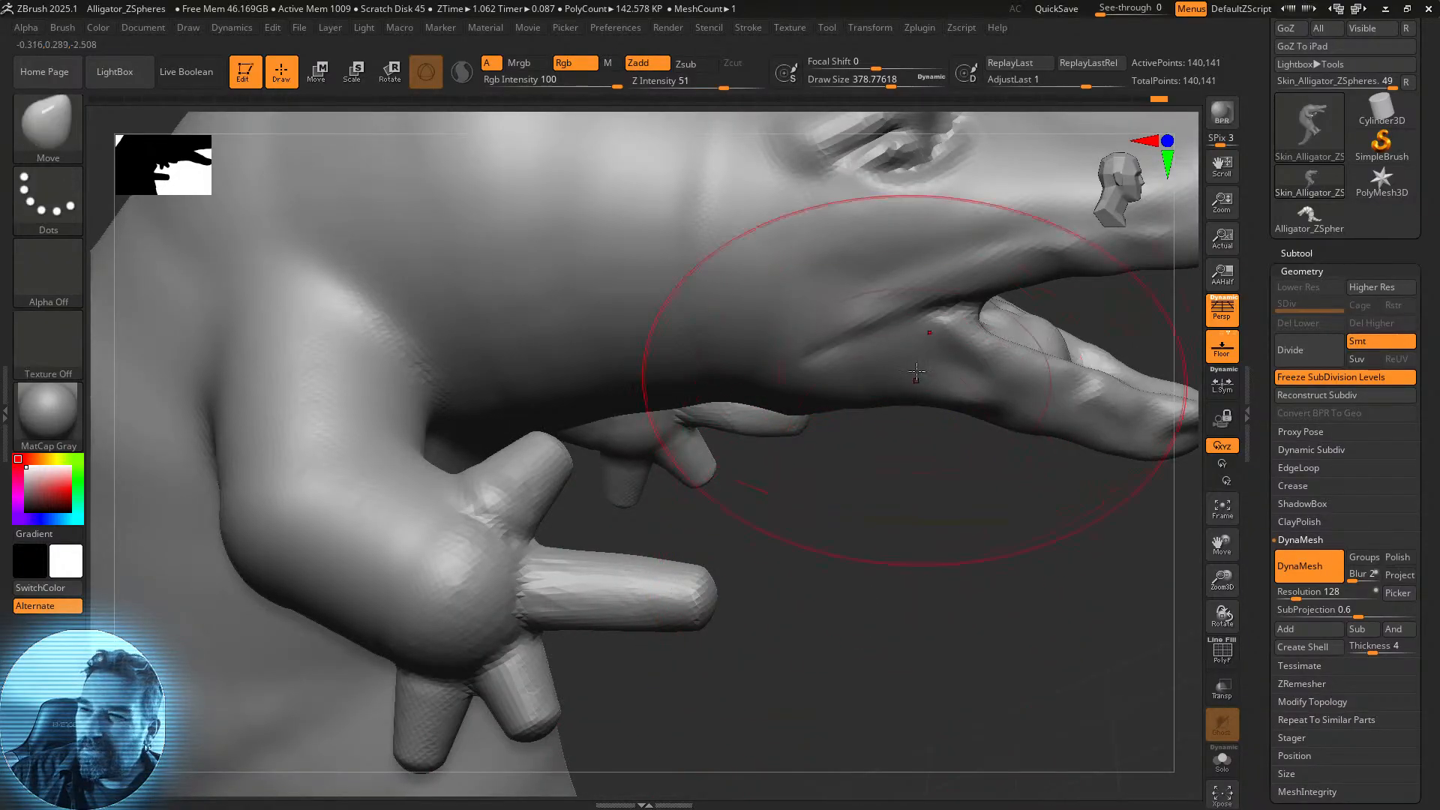
Set the draw size to about 74, mask the outer half of the stretched fingers and invert the mask.
drag(890, 83, 846, 84)
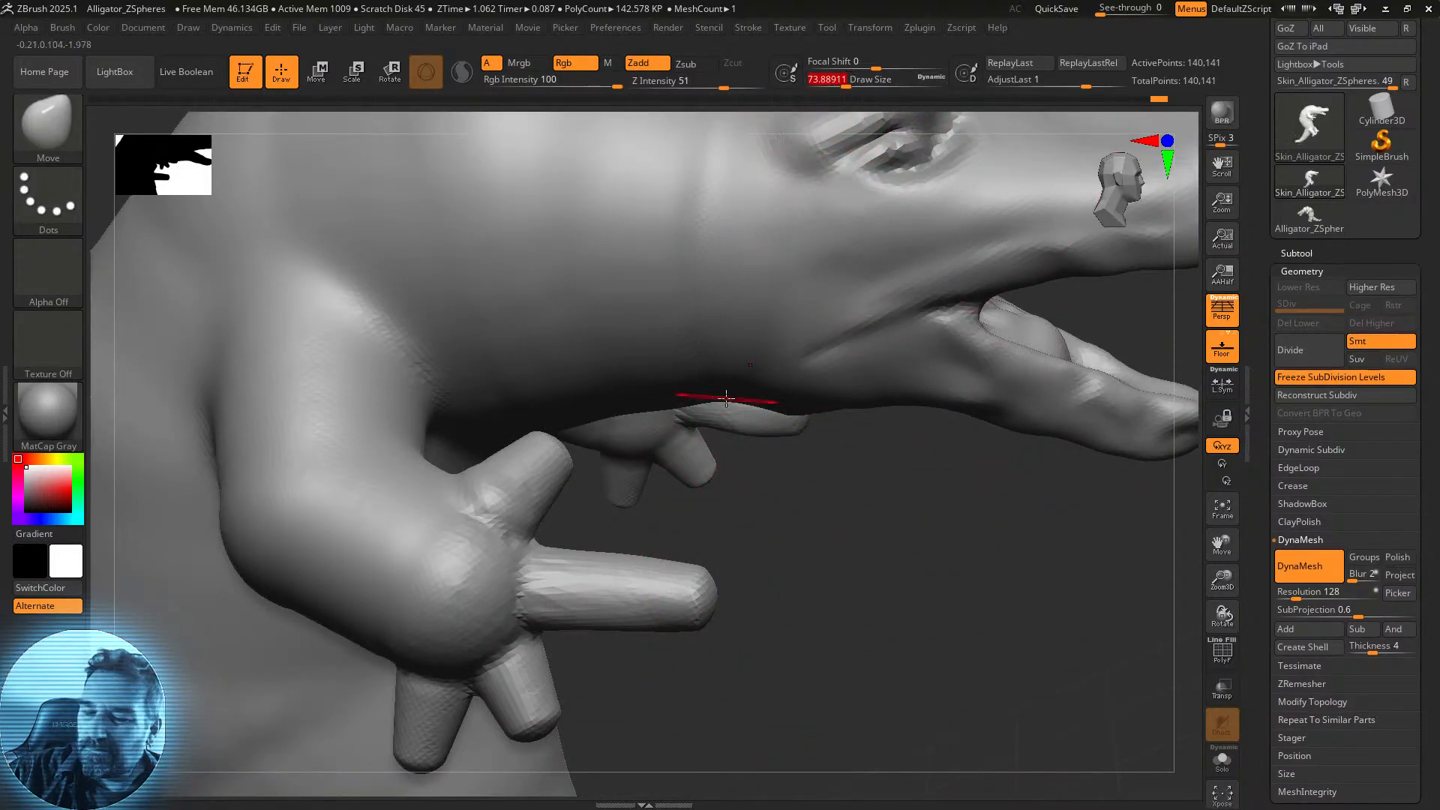
mouse_move(686, 600)
ctrl+mouse_down()
mouse_move(638, 594)
mouse_move(686, 620)
ctrl+mouse_up()
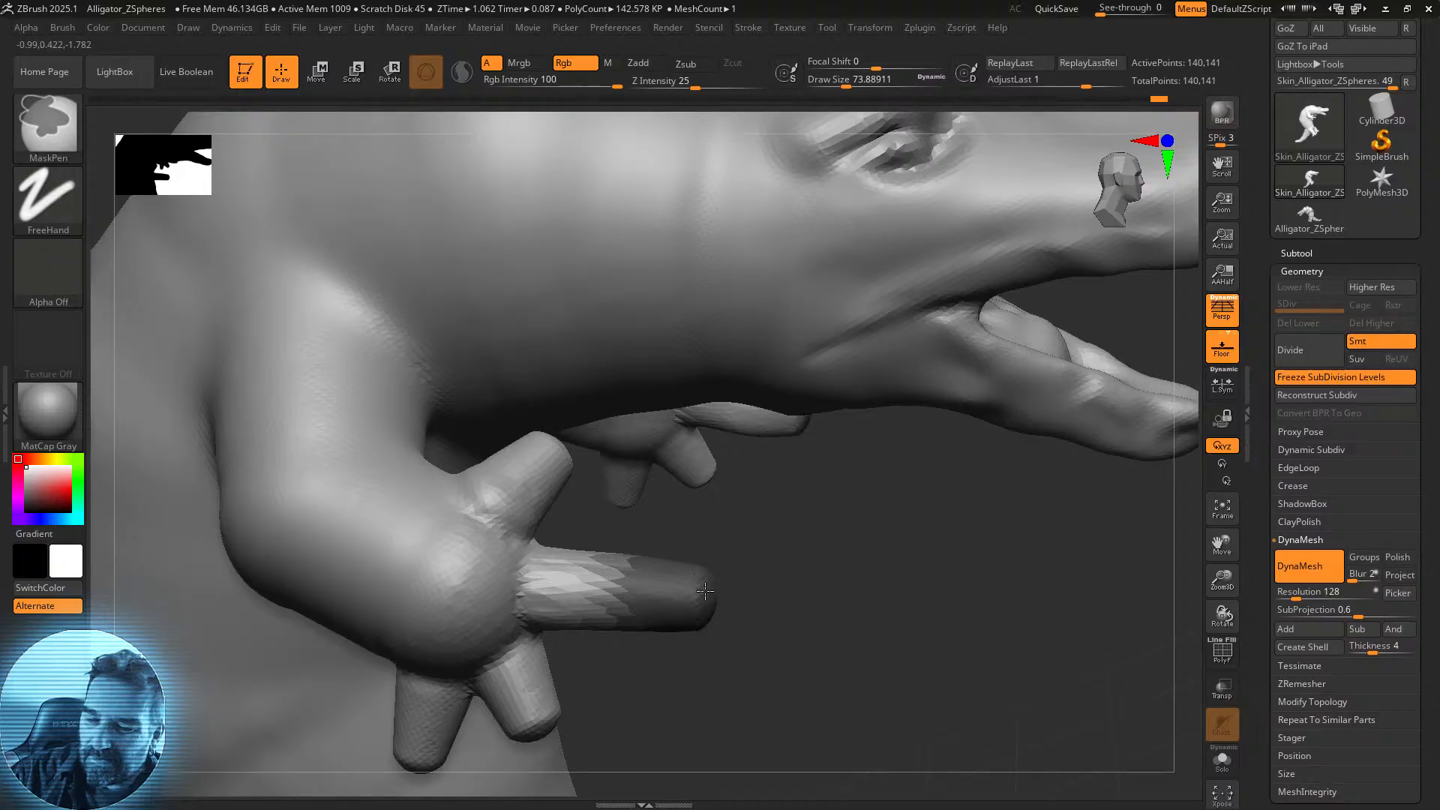
mouse_move(832, 578)
mouse_down()
mouse_move(723, 569)
mouse_move(693, 602)
mouse_move(682, 568)
mouse_up()
drag(563, 691, 723, 611)
ctrl+click(862, 598)
Choose the Move brush with a draw size of about 257 for adjusting the unmasked fingertips.
key(b)
key(m)
key(v)
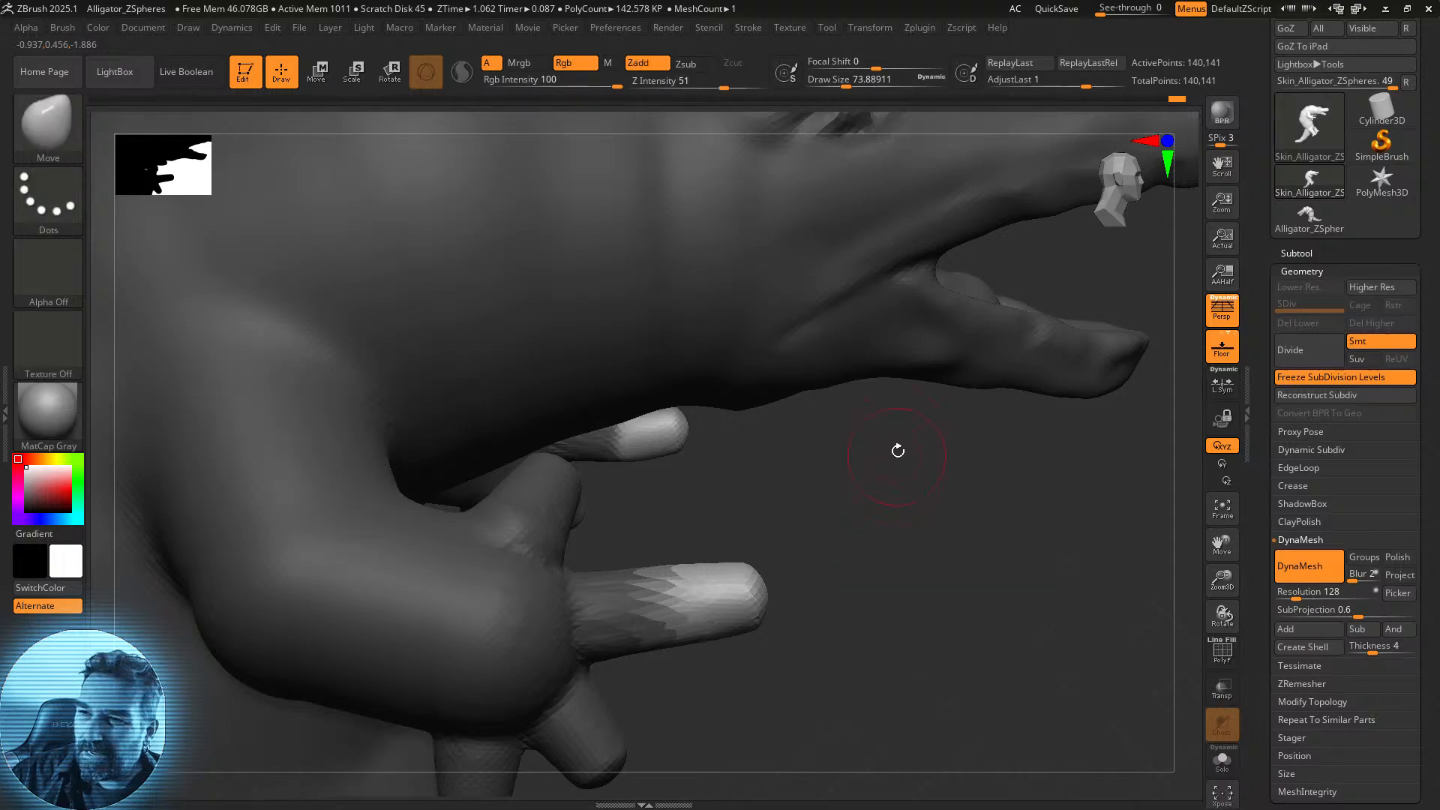
drag(851, 89, 876, 79)
mouse_move(858, 523)
mouse_down()
mouse_move(863, 615)
mouse_move(755, 616)
mouse_up()
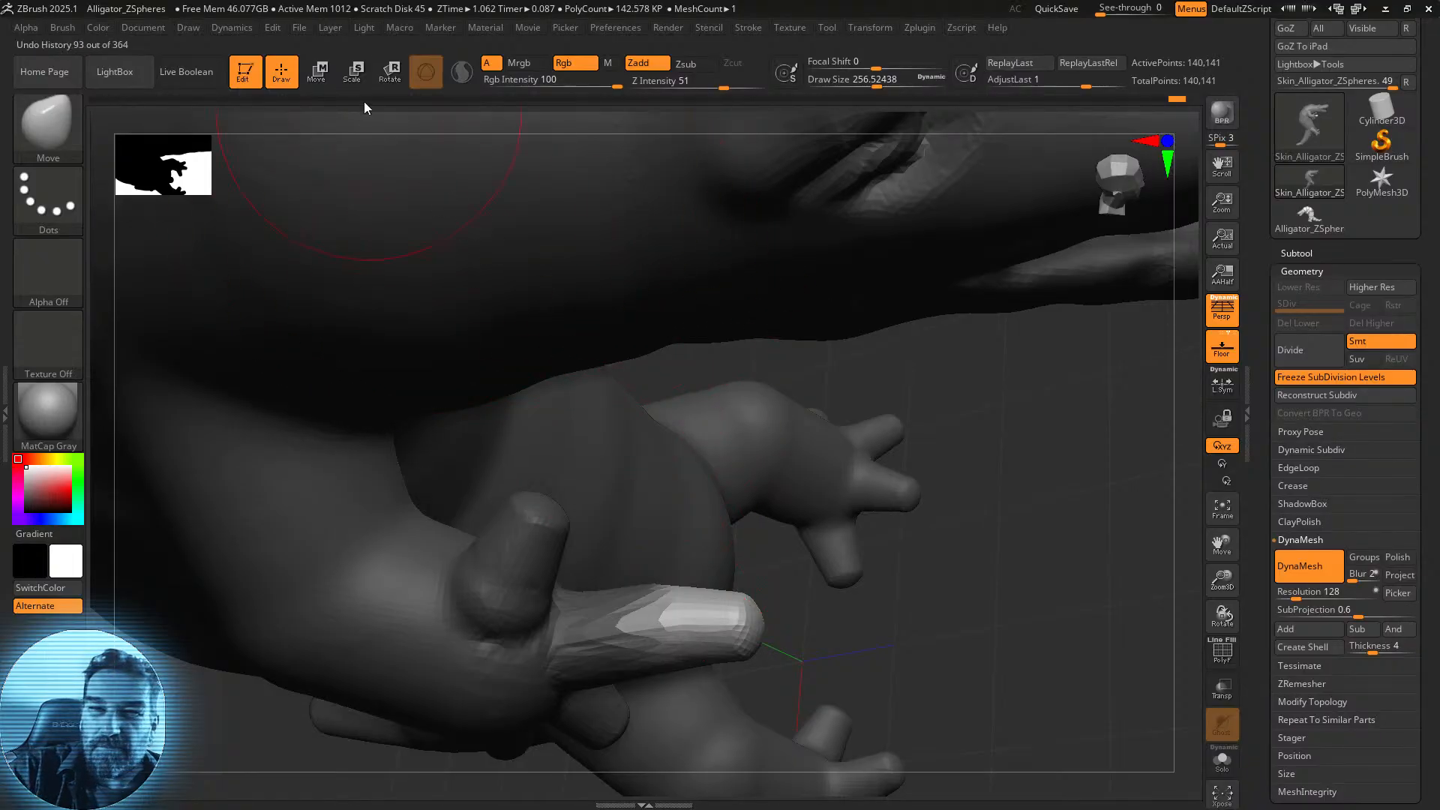
Place the Rotate gizmo on the unmasked stretched finger of the front hand and reorient it to the finger.
click(385, 75)
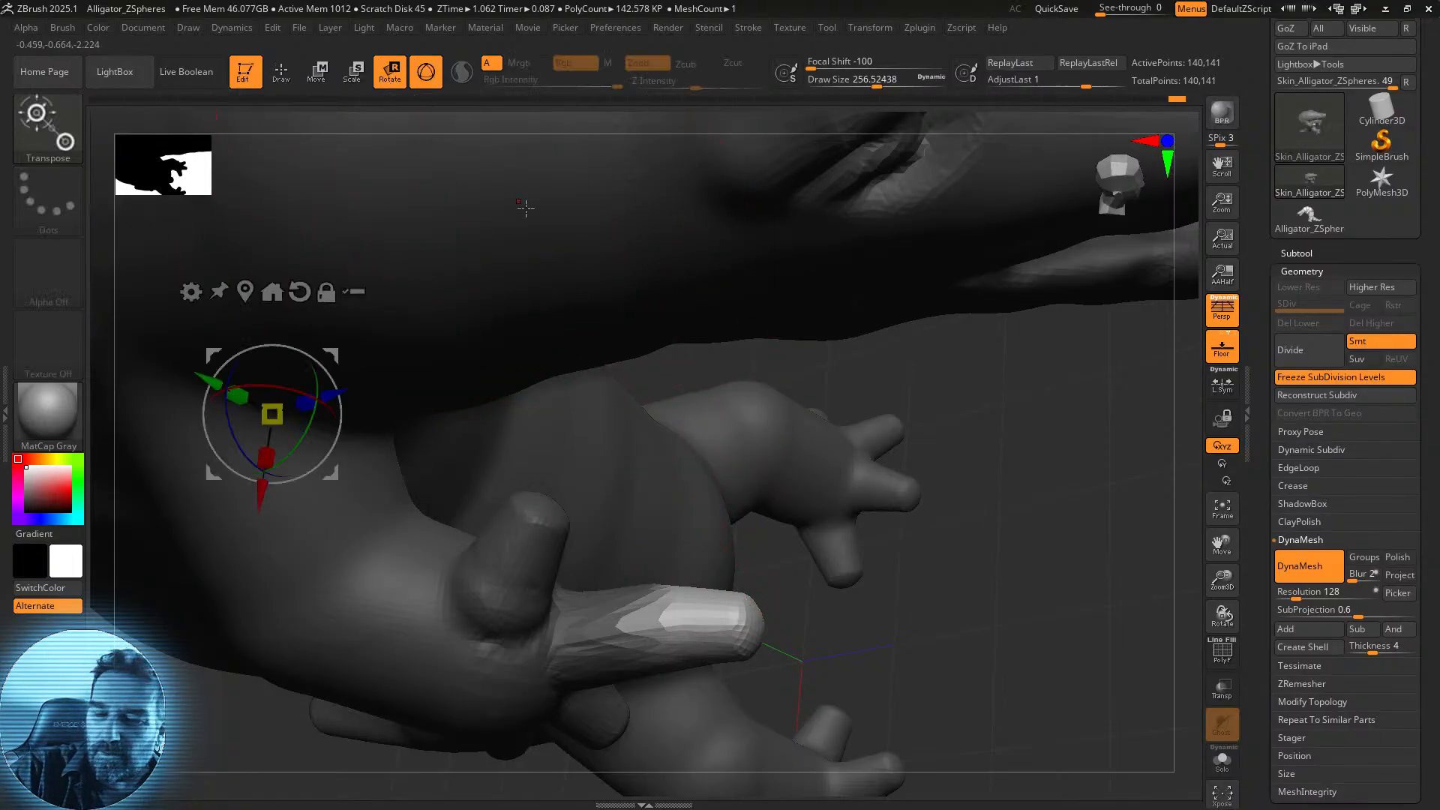
click(703, 620)
drag(794, 578, 953, 436)
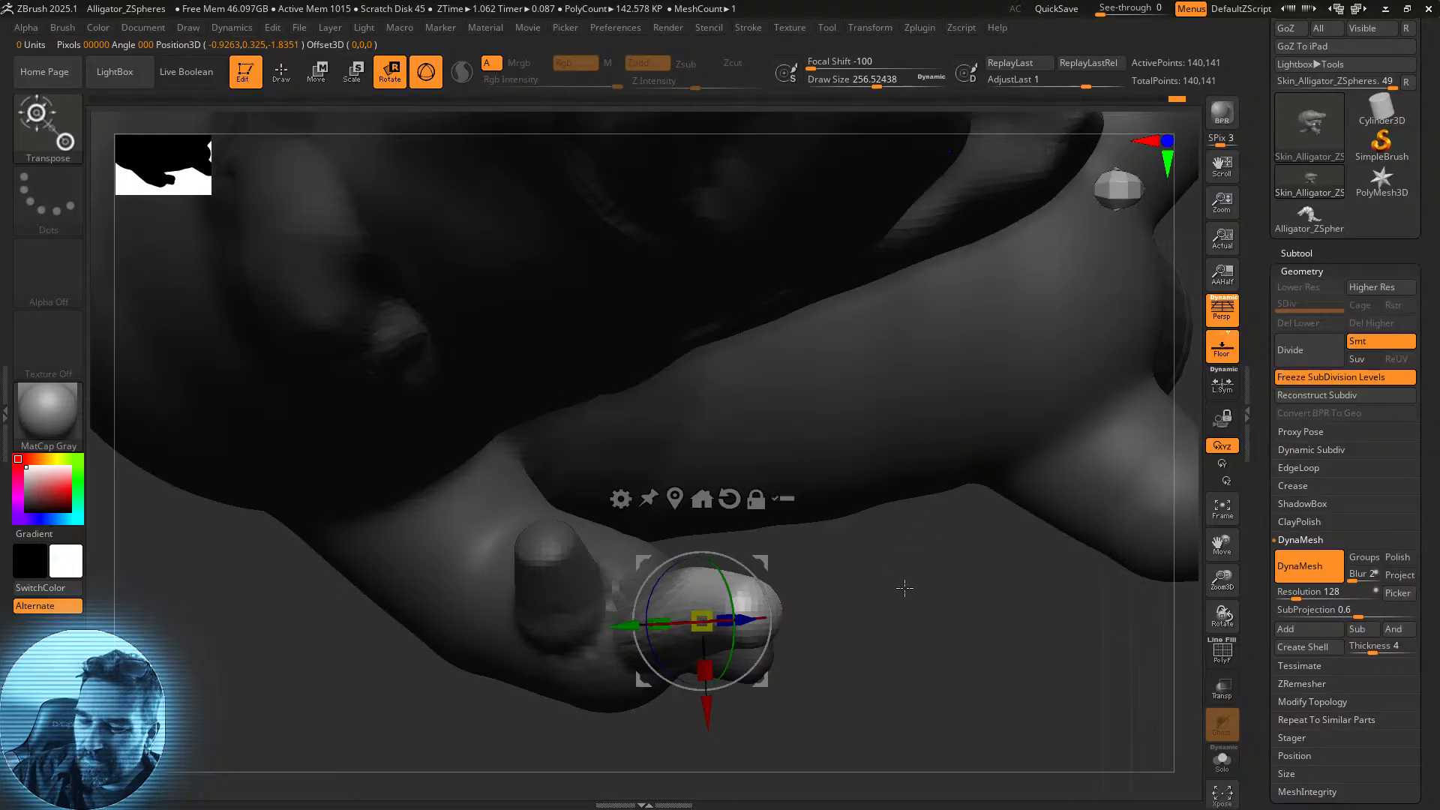
drag(758, 562, 780, 627)
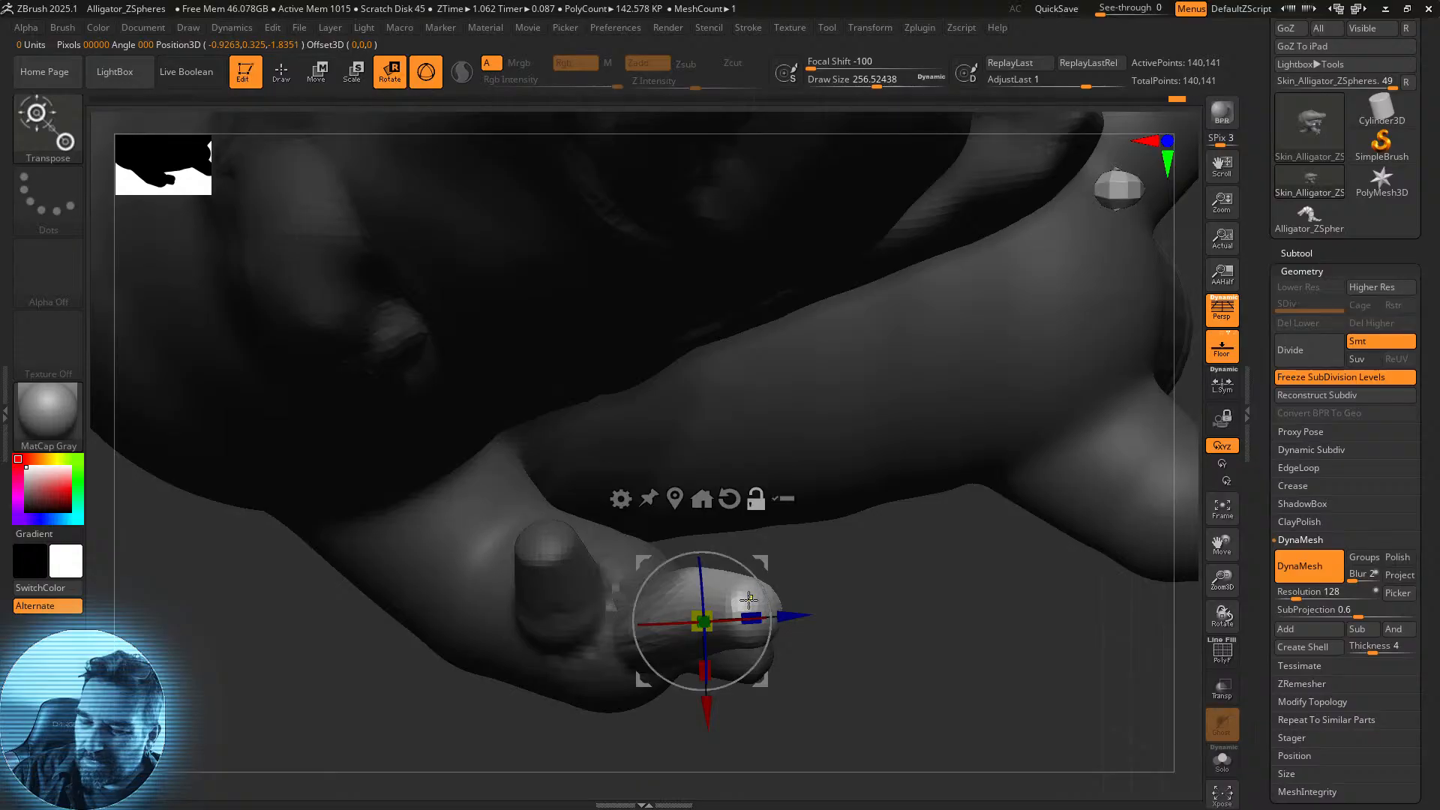
drag(866, 608, 861, 475)
drag(838, 529, 856, 649)
drag(899, 591, 884, 480)
drag(852, 374, 742, 660)
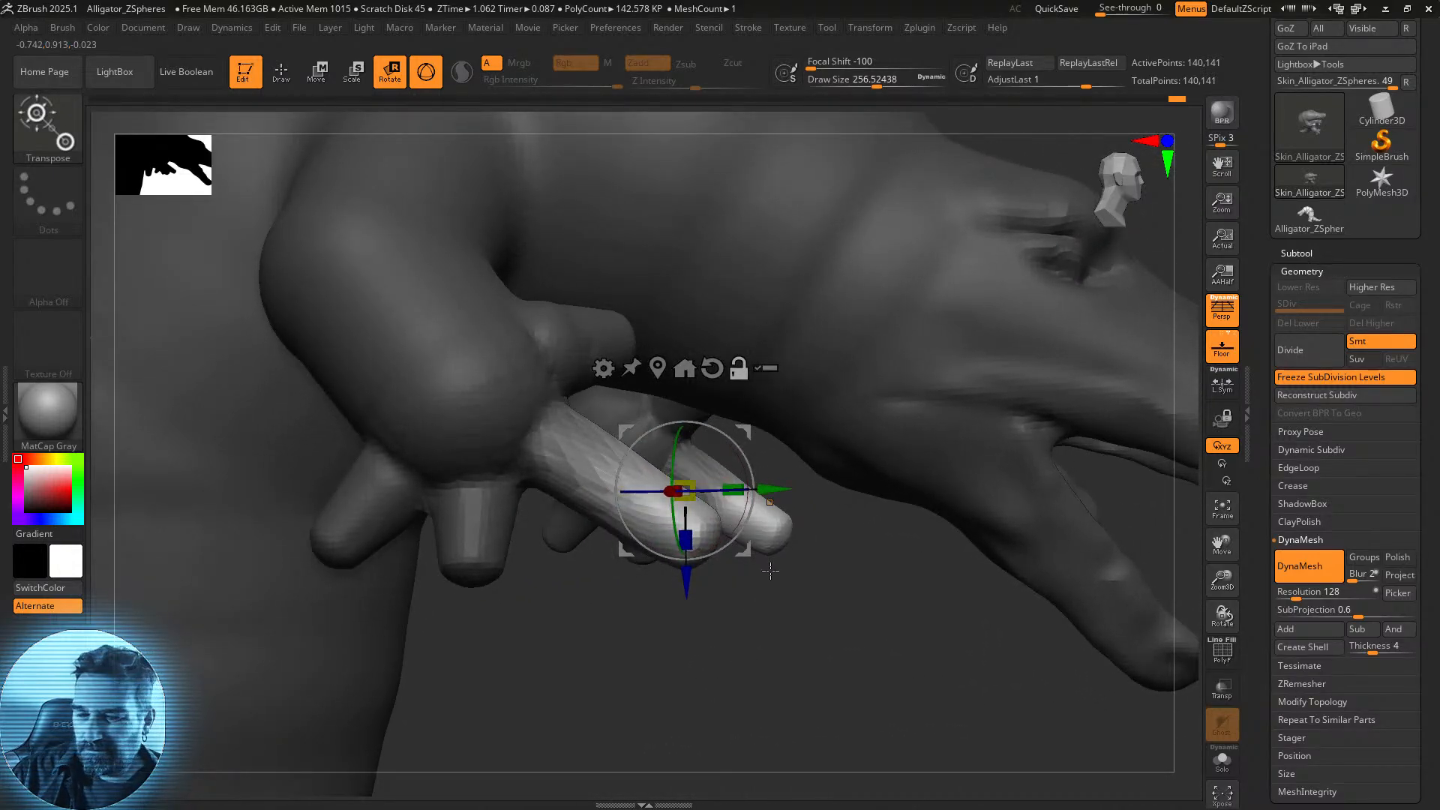
drag(761, 483, 765, 654)
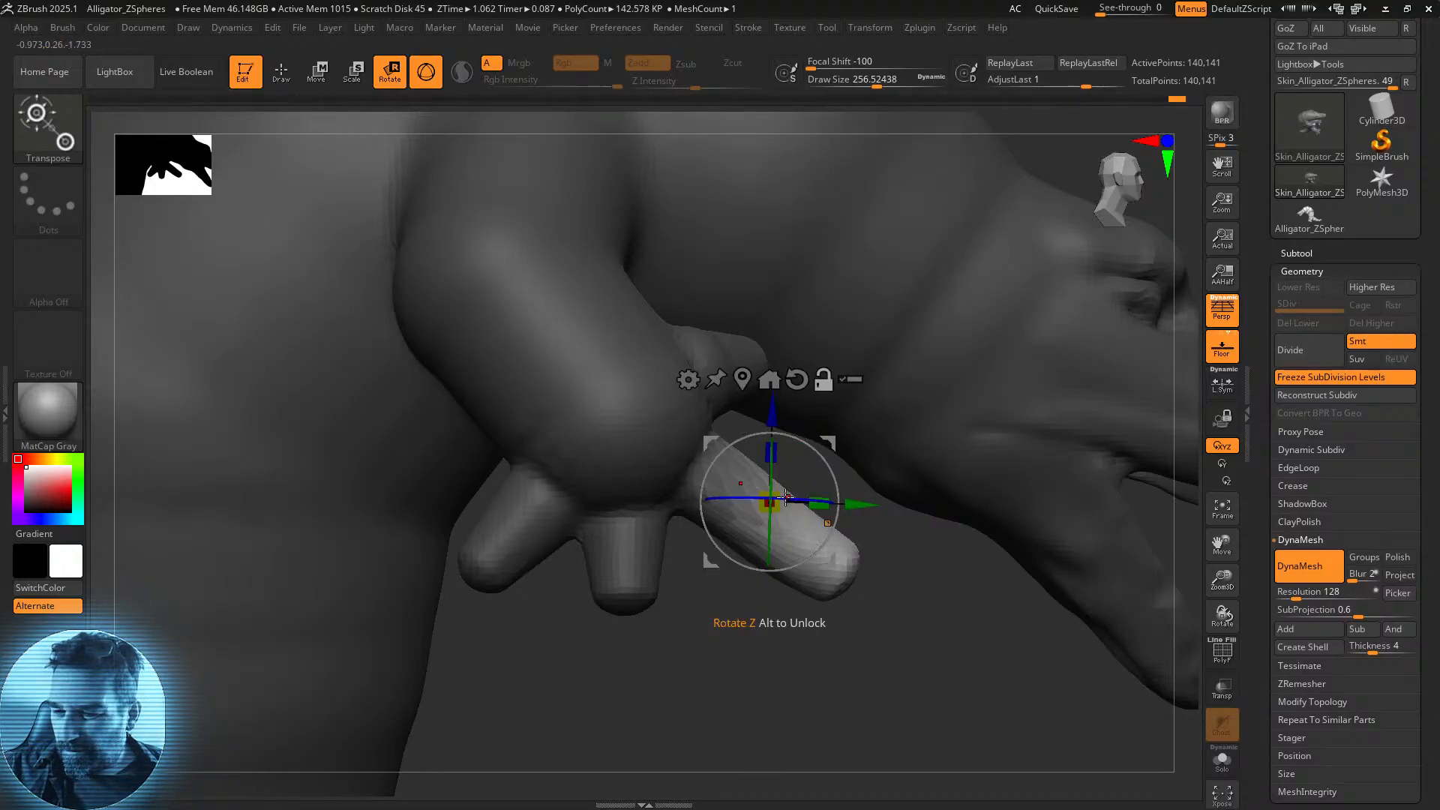
Realign the unlocked gizmo with the stretched finger's length, lock it again and try to rotate the finger.
drag(830, 442, 824, 452)
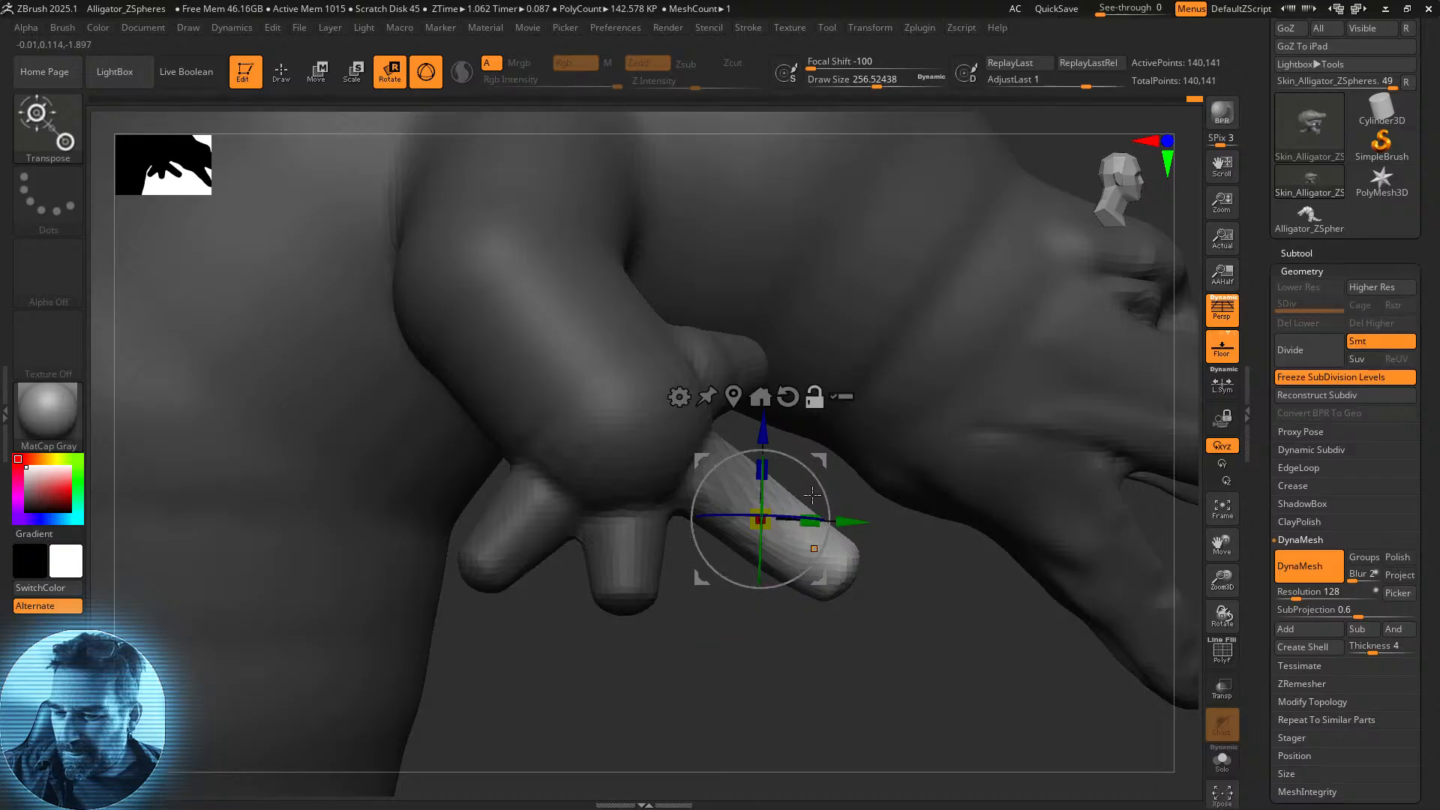
drag(824, 493, 830, 531)
click(813, 396)
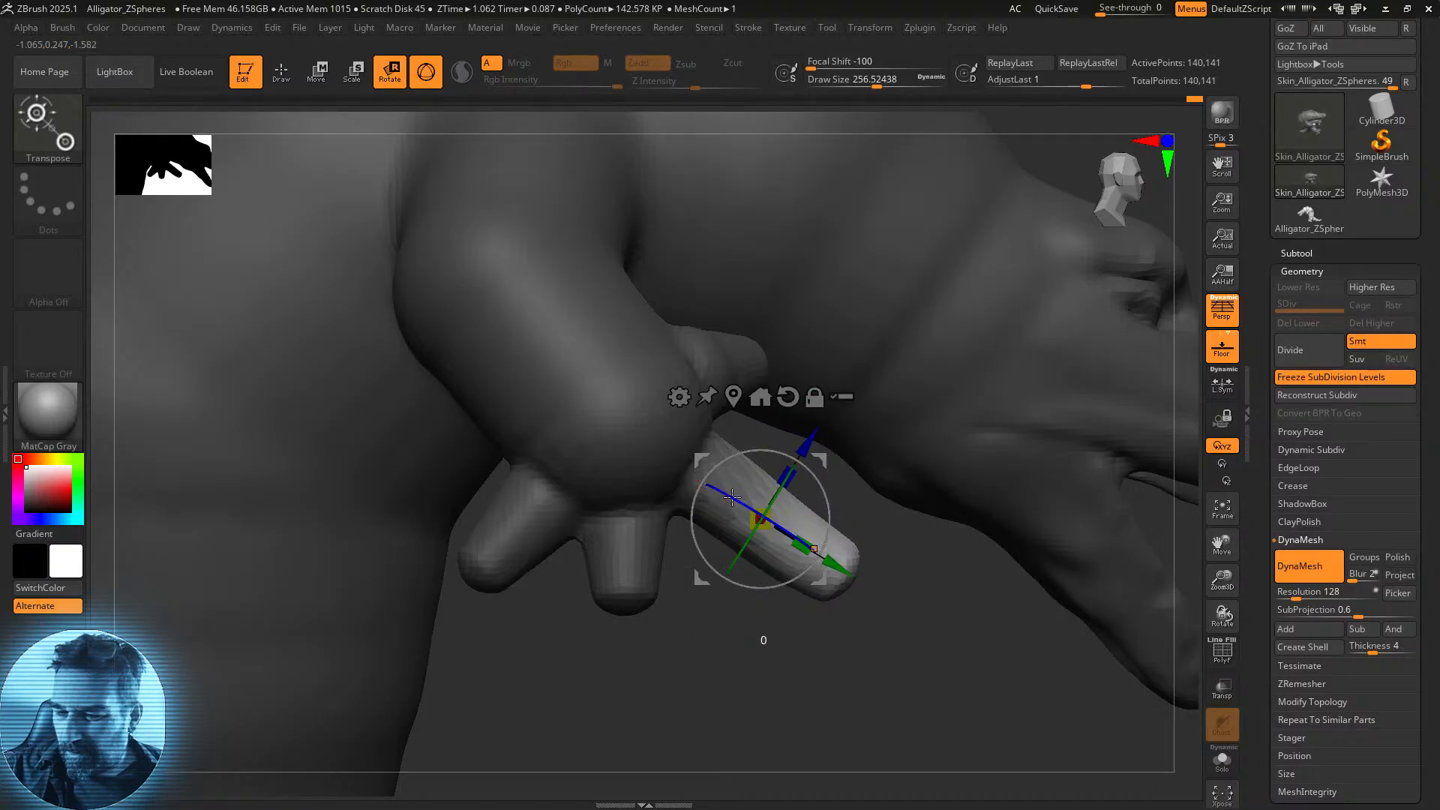
drag(744, 500, 729, 482)
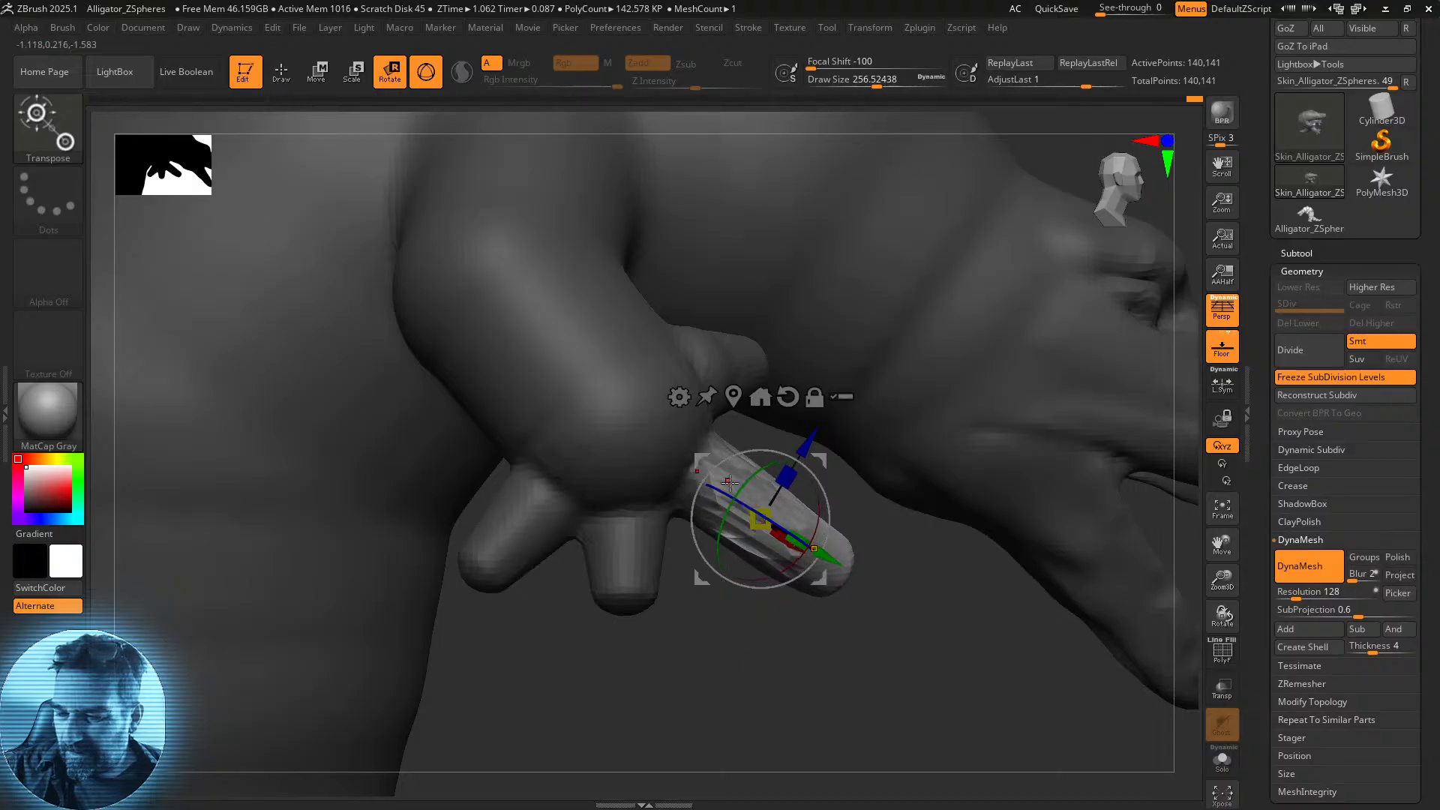
drag(853, 686, 1033, 477)
key(ctrl+z)
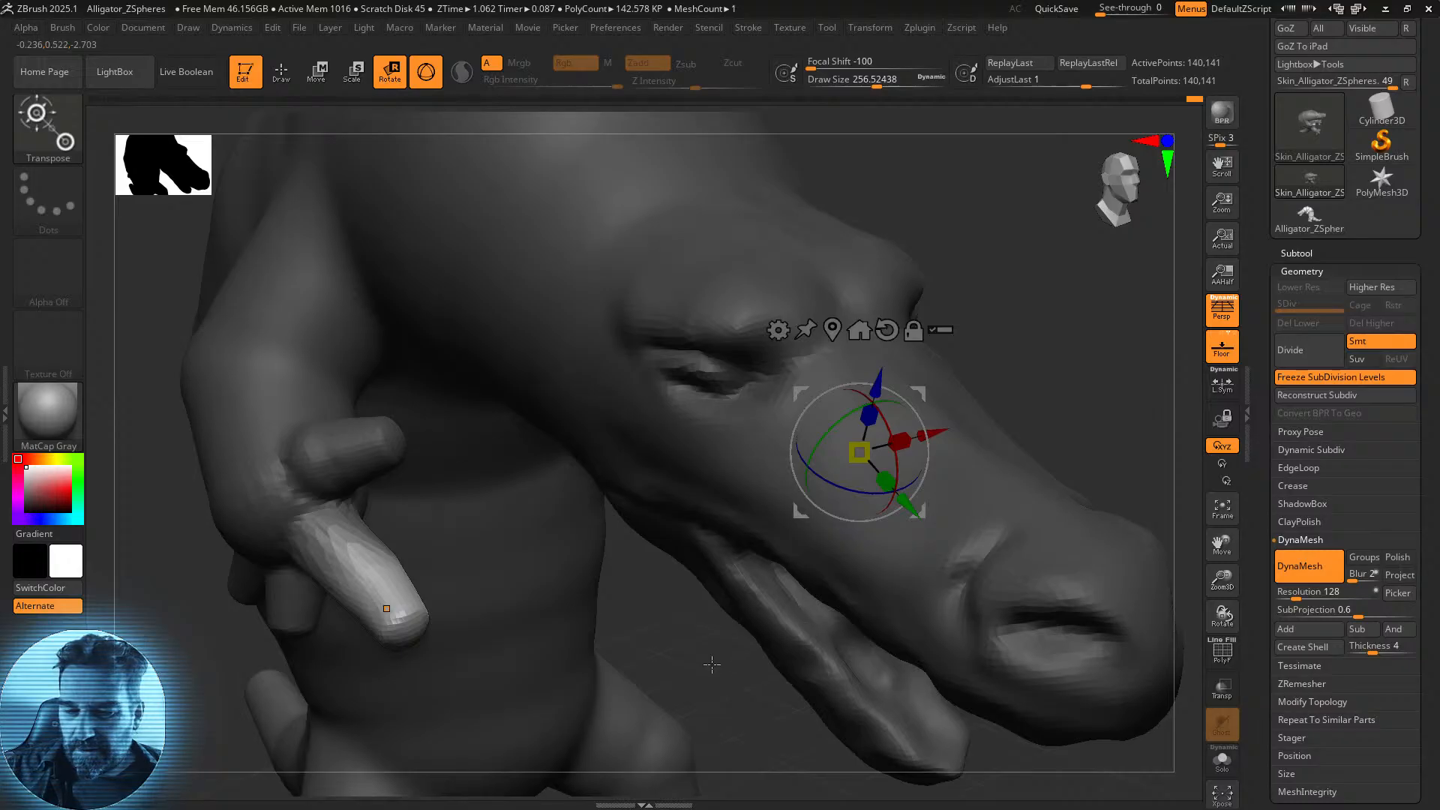
Clear the mask, rebuild the DynaMesh surface and centre the gizmo on the tip of the stretched finger.
ctrl+click(728, 683)
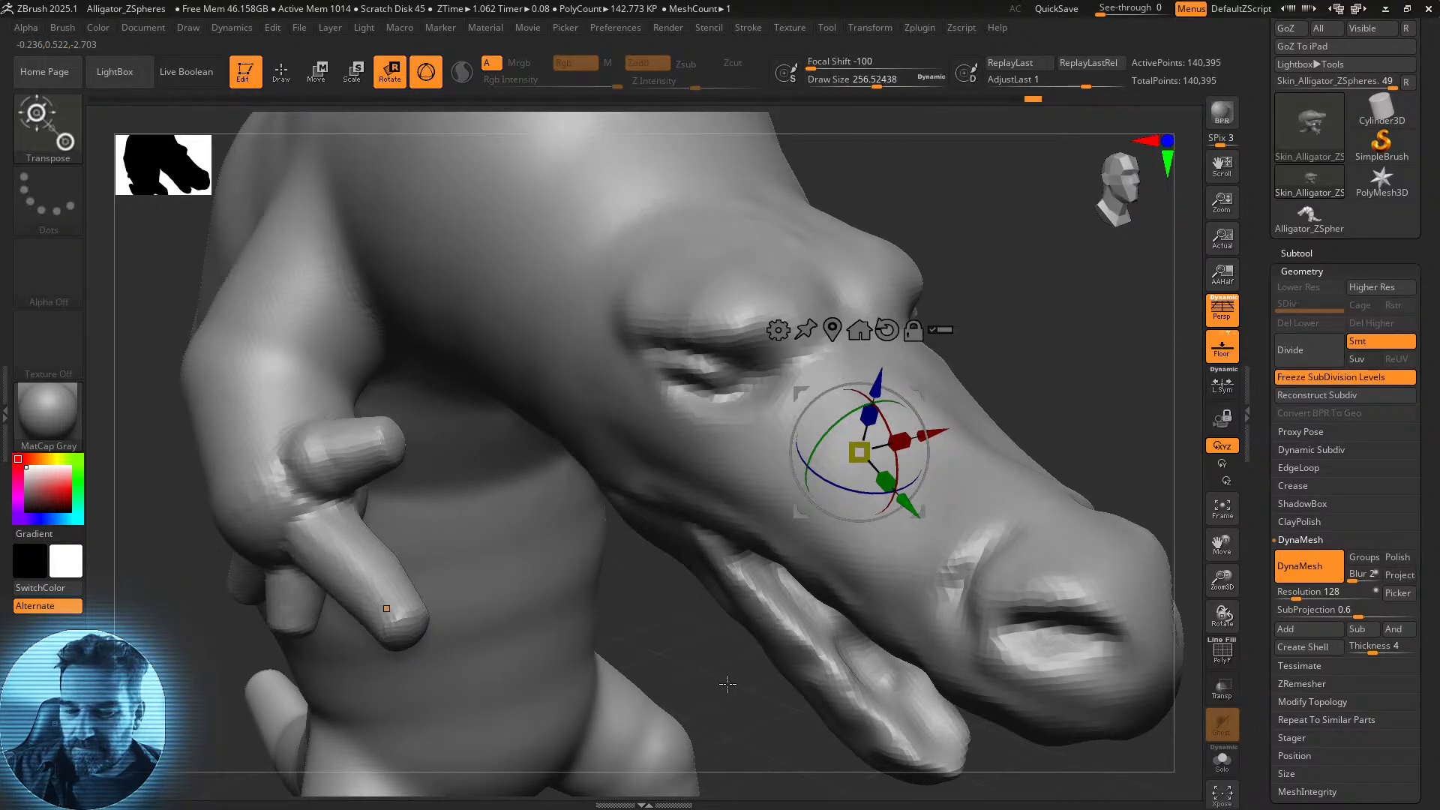
drag(1065, 410, 968, 450)
drag(802, 541, 935, 521)
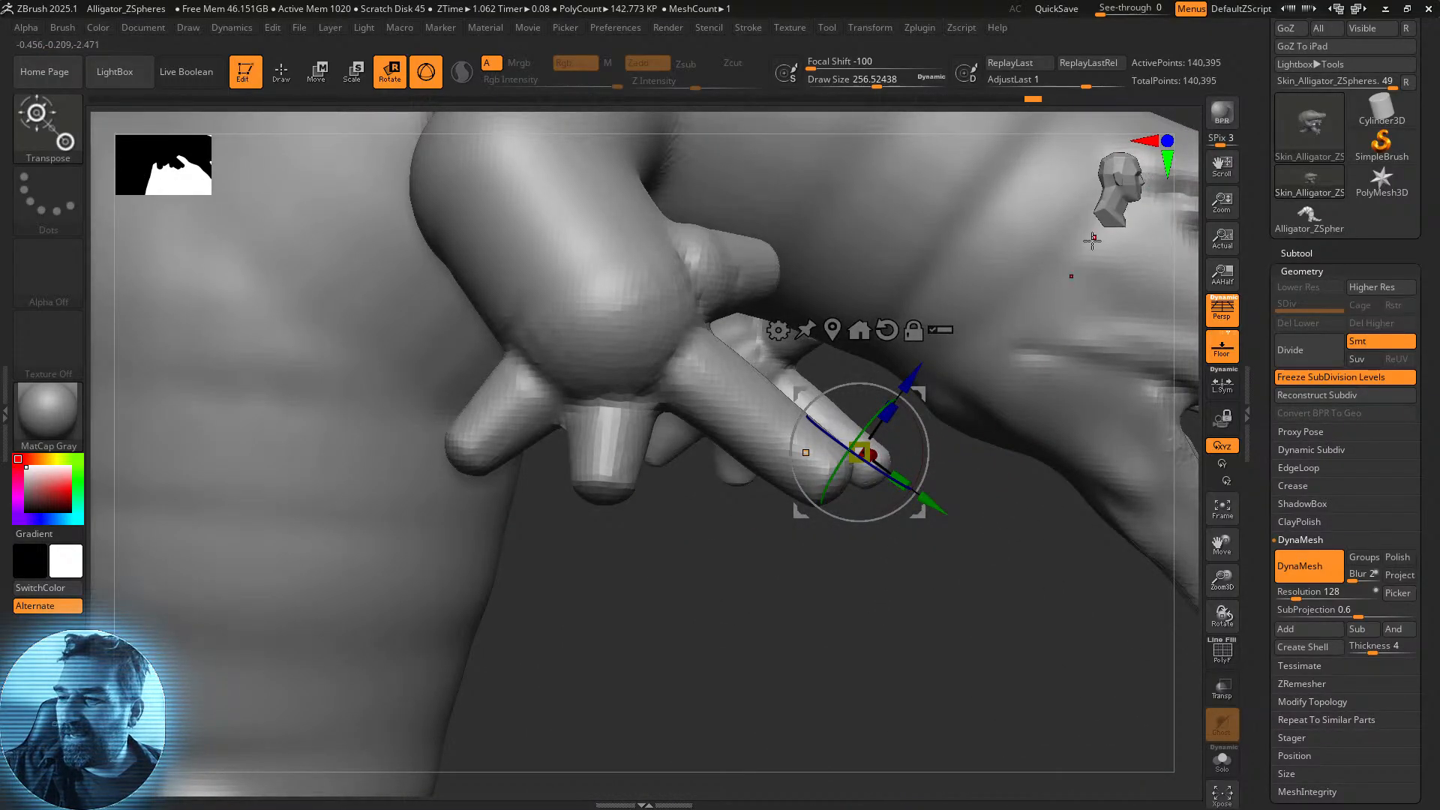
drag(865, 643, 790, 624)
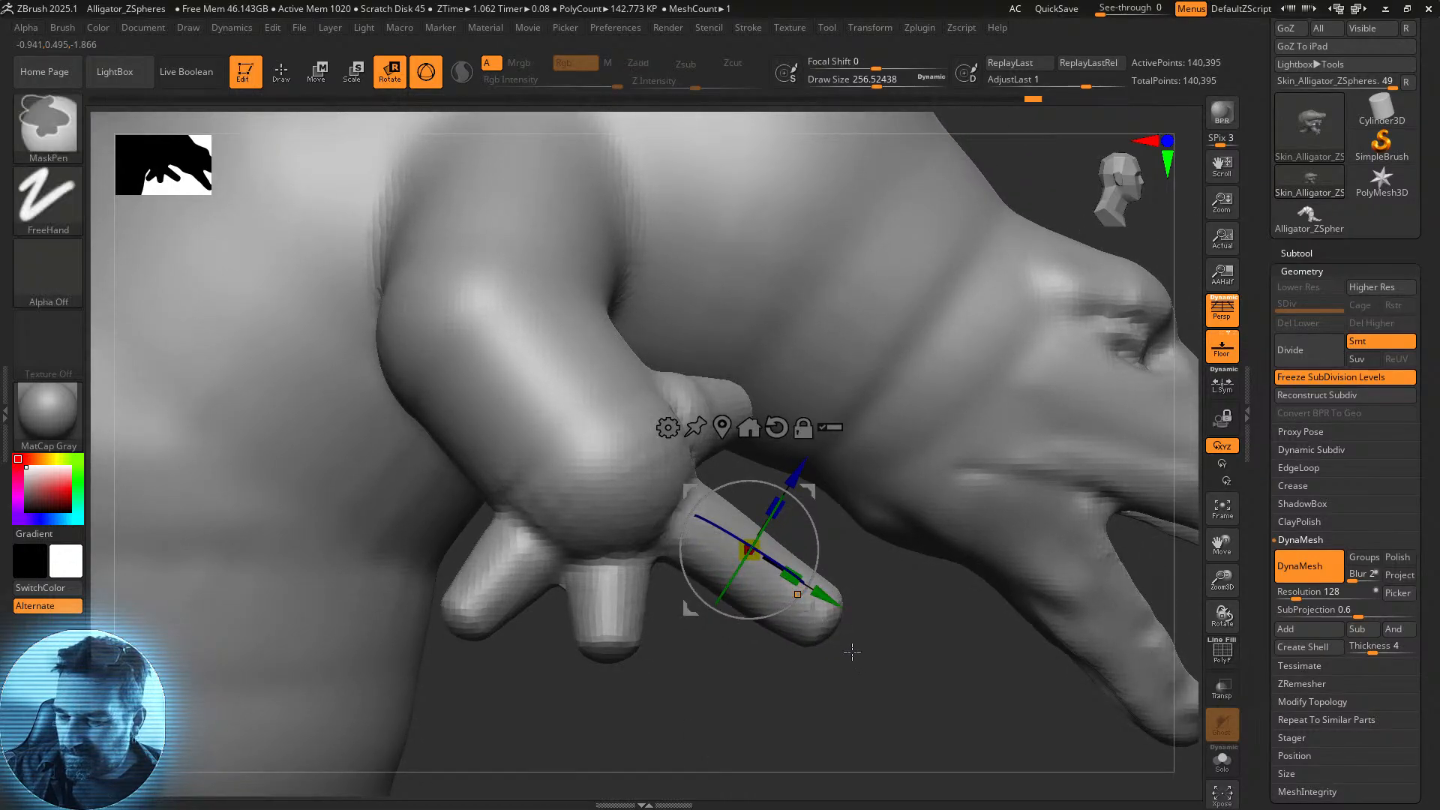
click(797, 594)
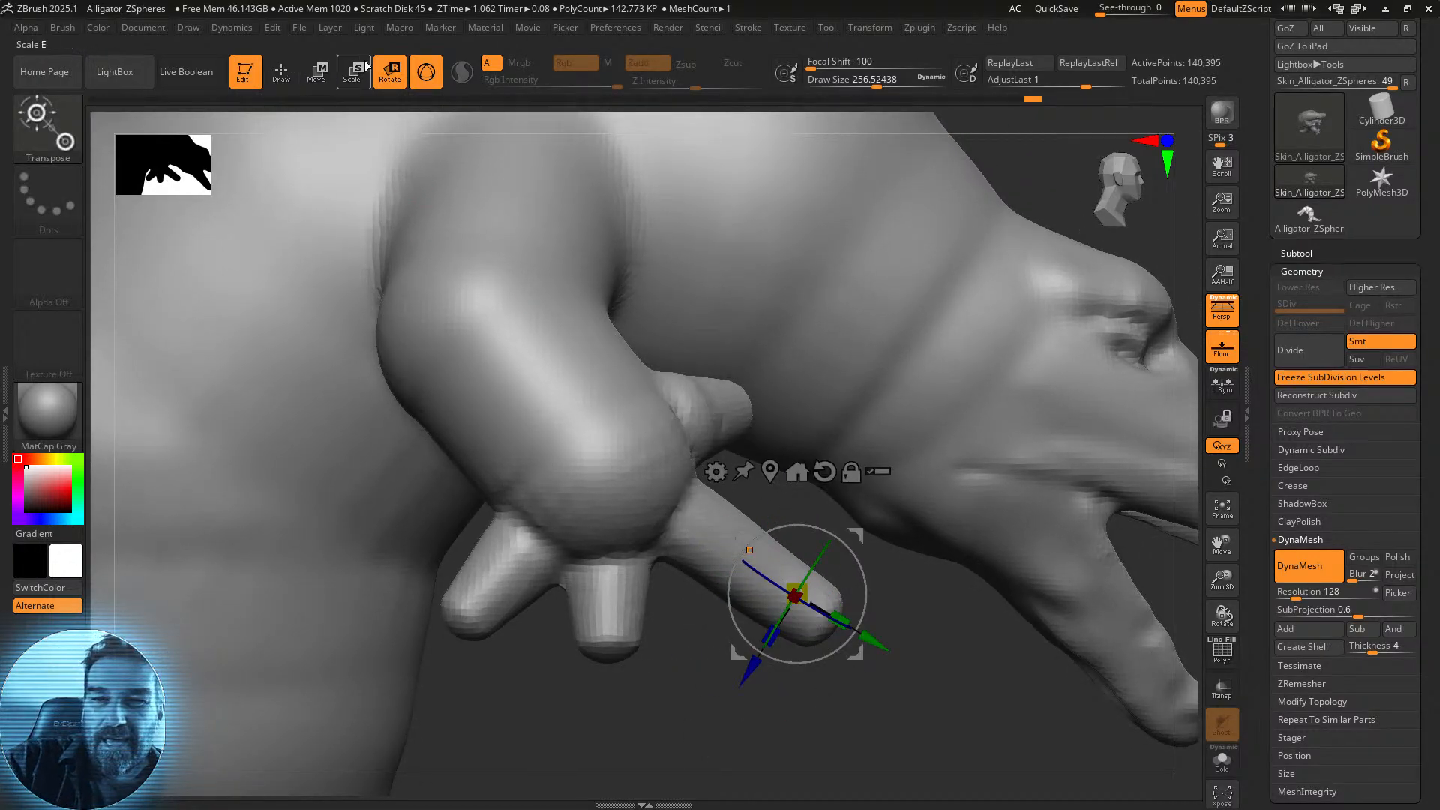
Return to drawing at a size of about 120, mask the outer half of the stretched fingers and invert the mask.
click(281, 72)
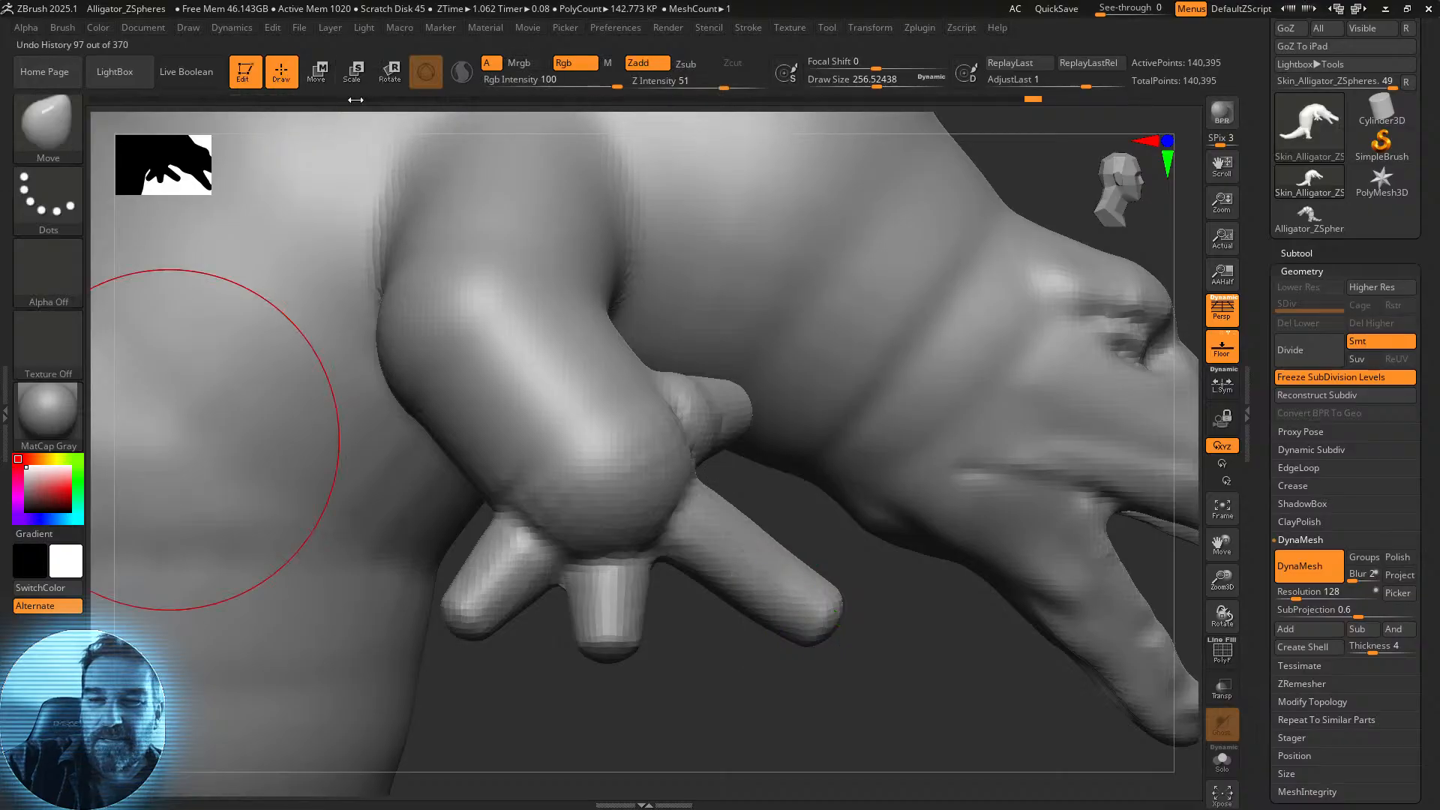
key(ctrl)
drag(875, 84, 856, 83)
key(ctrl)
mouse_move(787, 611)
ctrl+mouse_down()
mouse_move(773, 570)
mouse_move(829, 592)
ctrl+mouse_up()
mouse_move(815, 642)
mouse_down()
mouse_move(812, 687)
mouse_move(684, 659)
mouse_move(706, 713)
mouse_move(679, 675)
mouse_move(668, 694)
mouse_up()
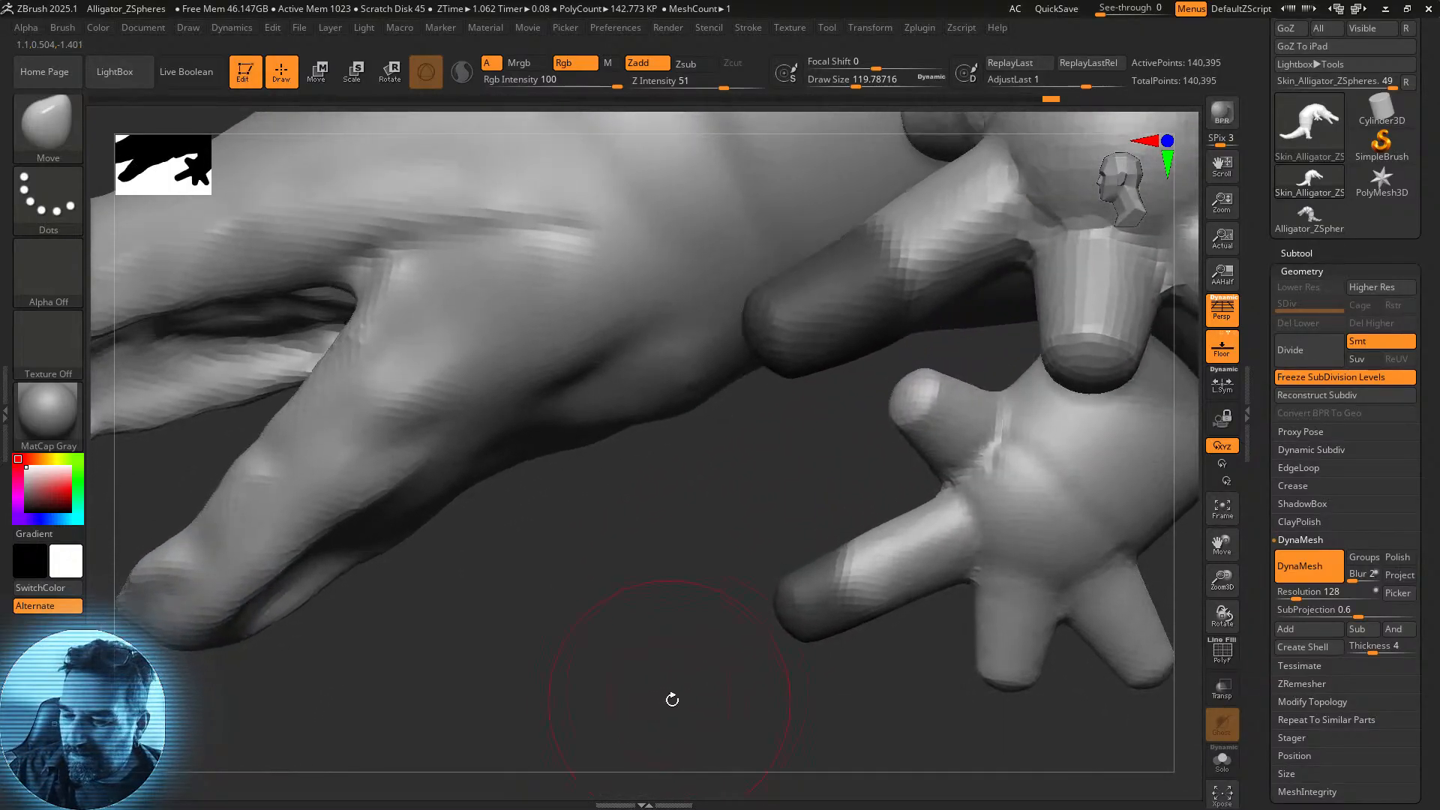
key(ctrl)
drag(672, 713, 975, 643)
key(ctrl)
ctrl+click(975, 642)
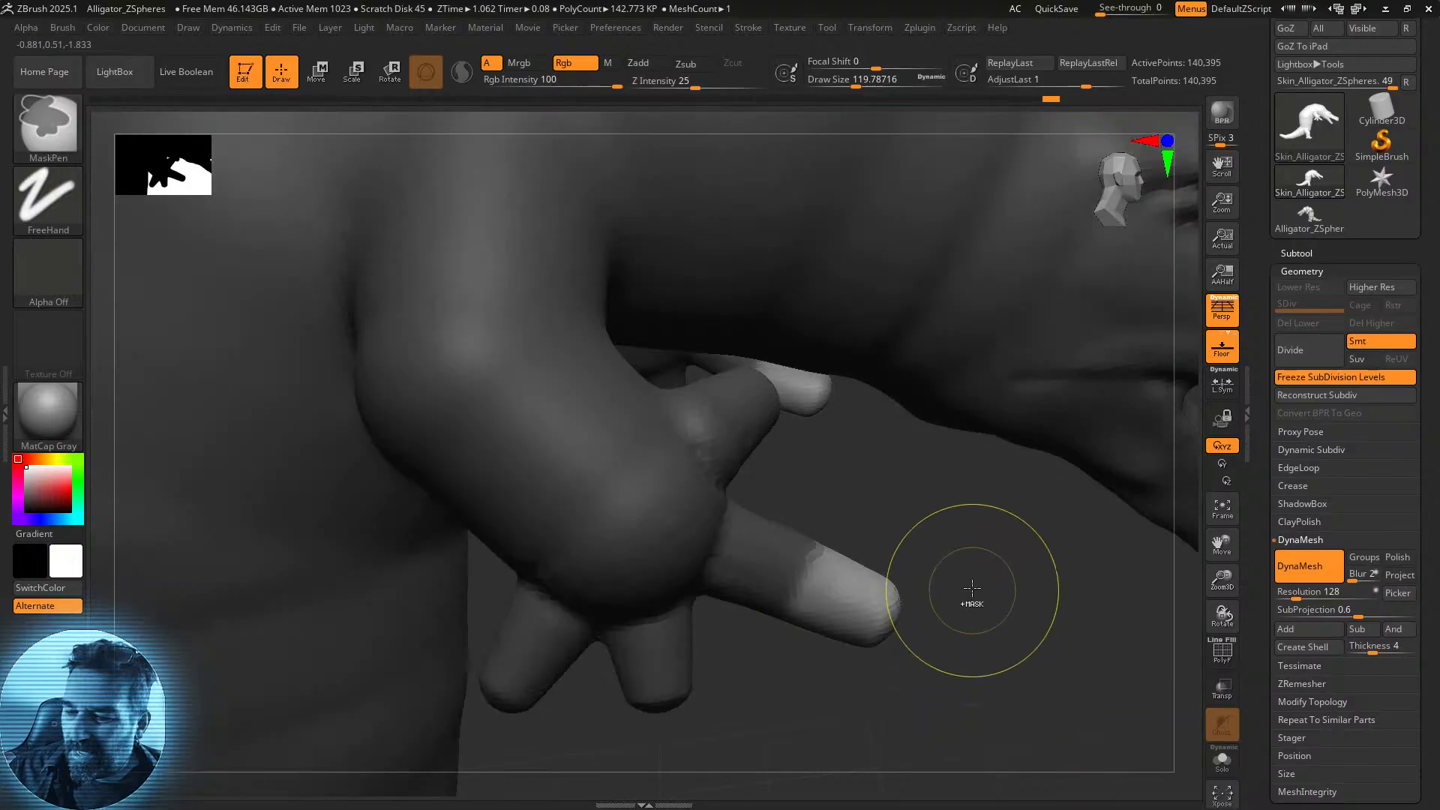
Try to adjust the mask's edge across the stretched finger.
ctrl+click(816, 583)
ctrl+click(823, 568)
ctrl+click(828, 588)
key(ctrl+z)
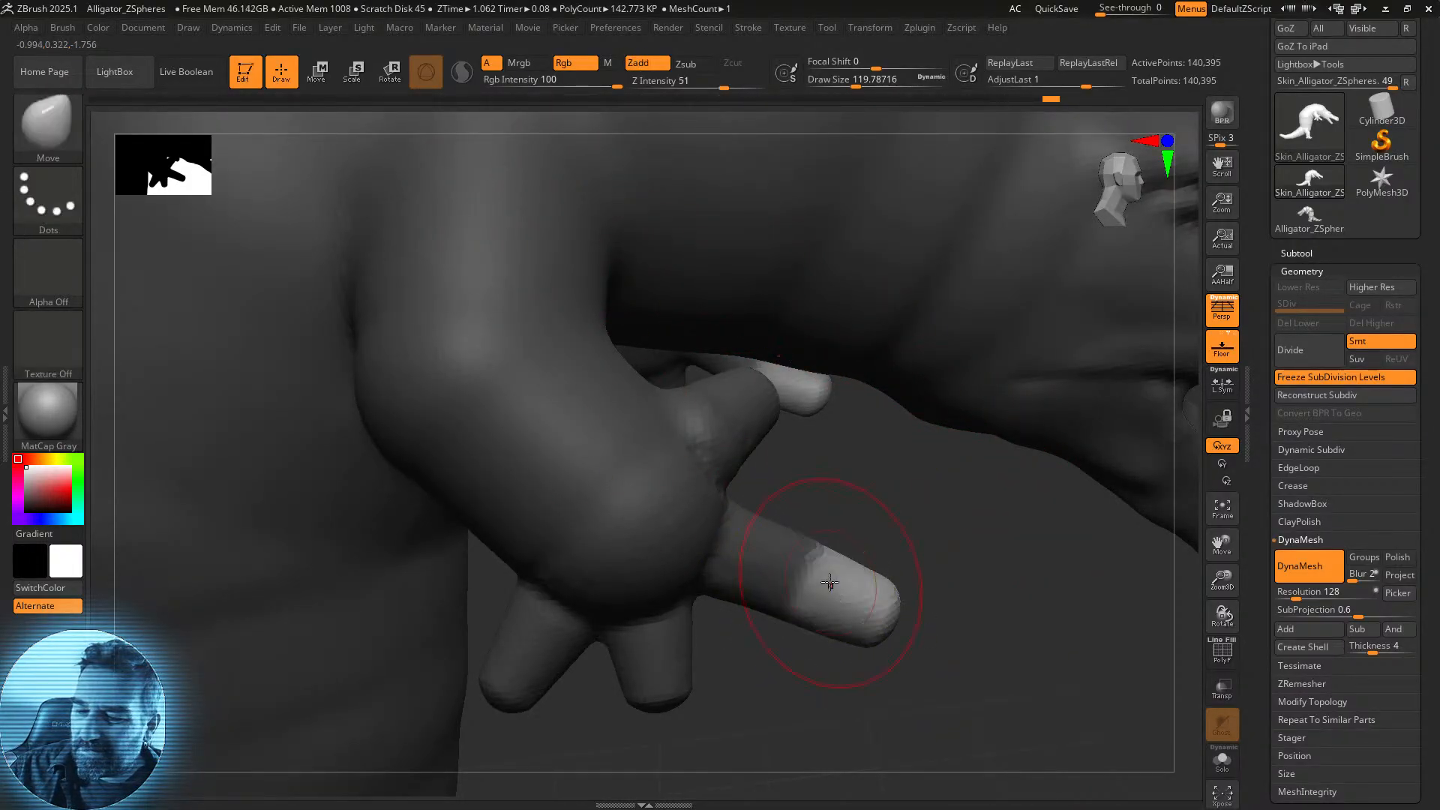
Bend the unmasked outer half of the stretched fingers inward with the Rotate gizmo.
click(390, 70)
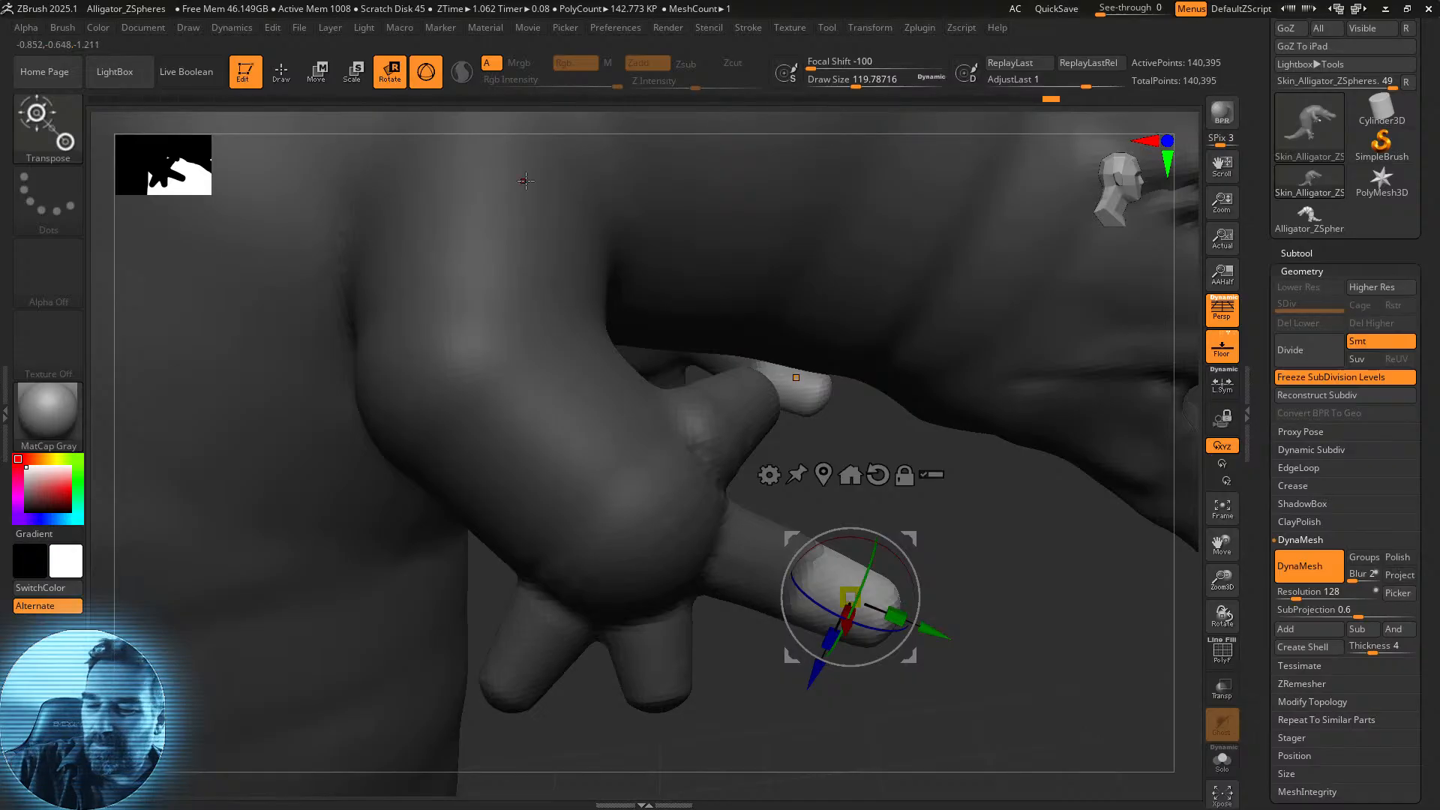
drag(1021, 574, 1012, 567)
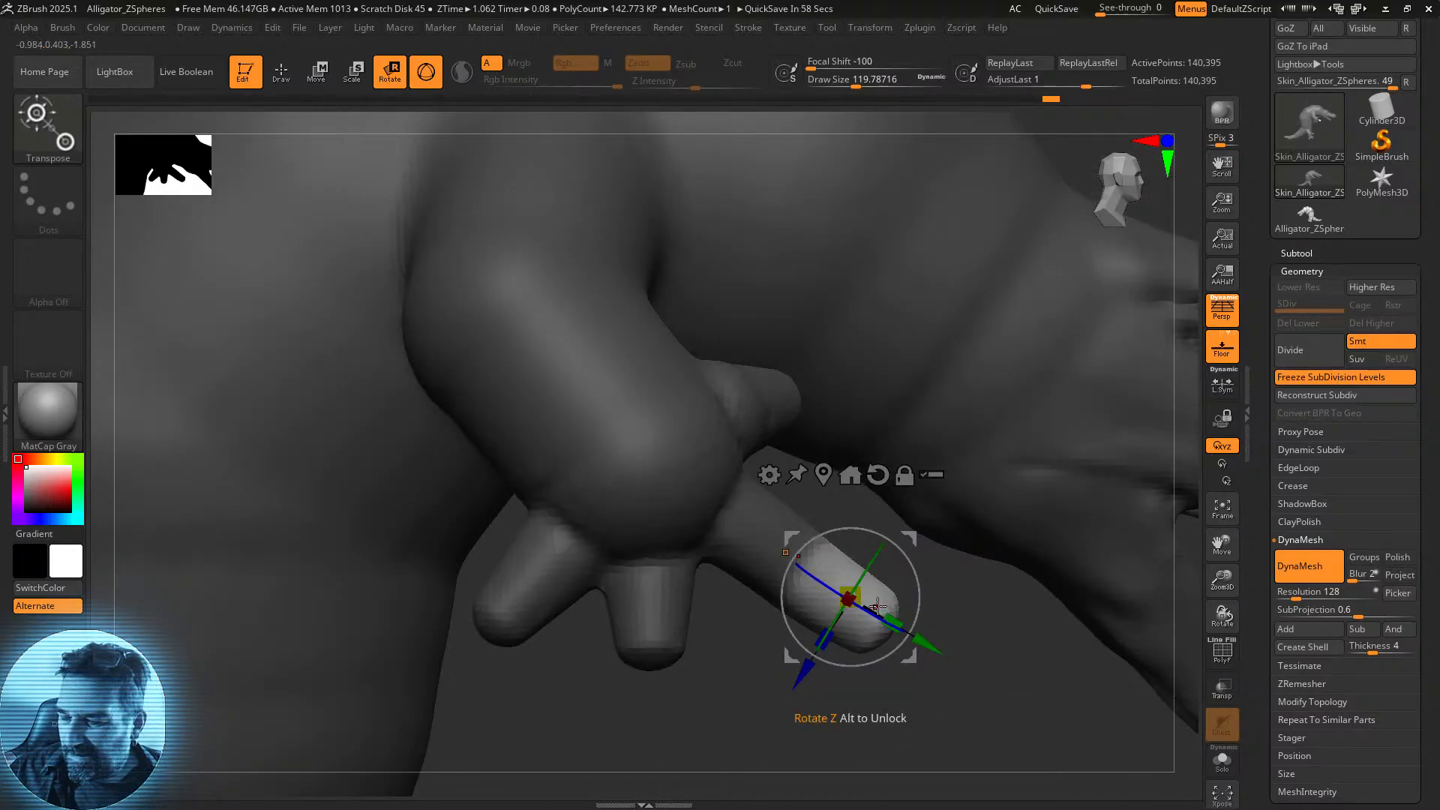
drag(930, 731, 856, 778)
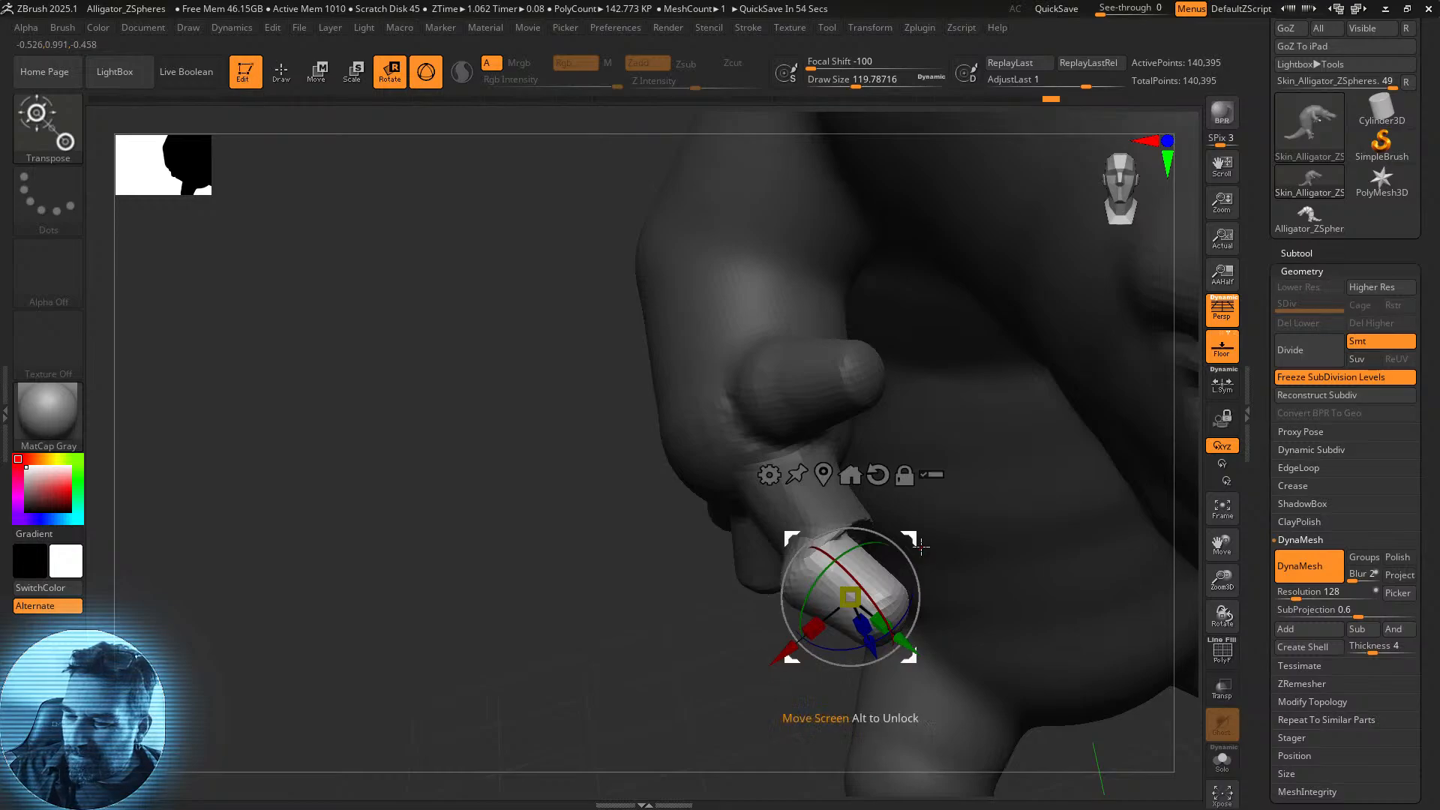
drag(838, 674, 693, 740)
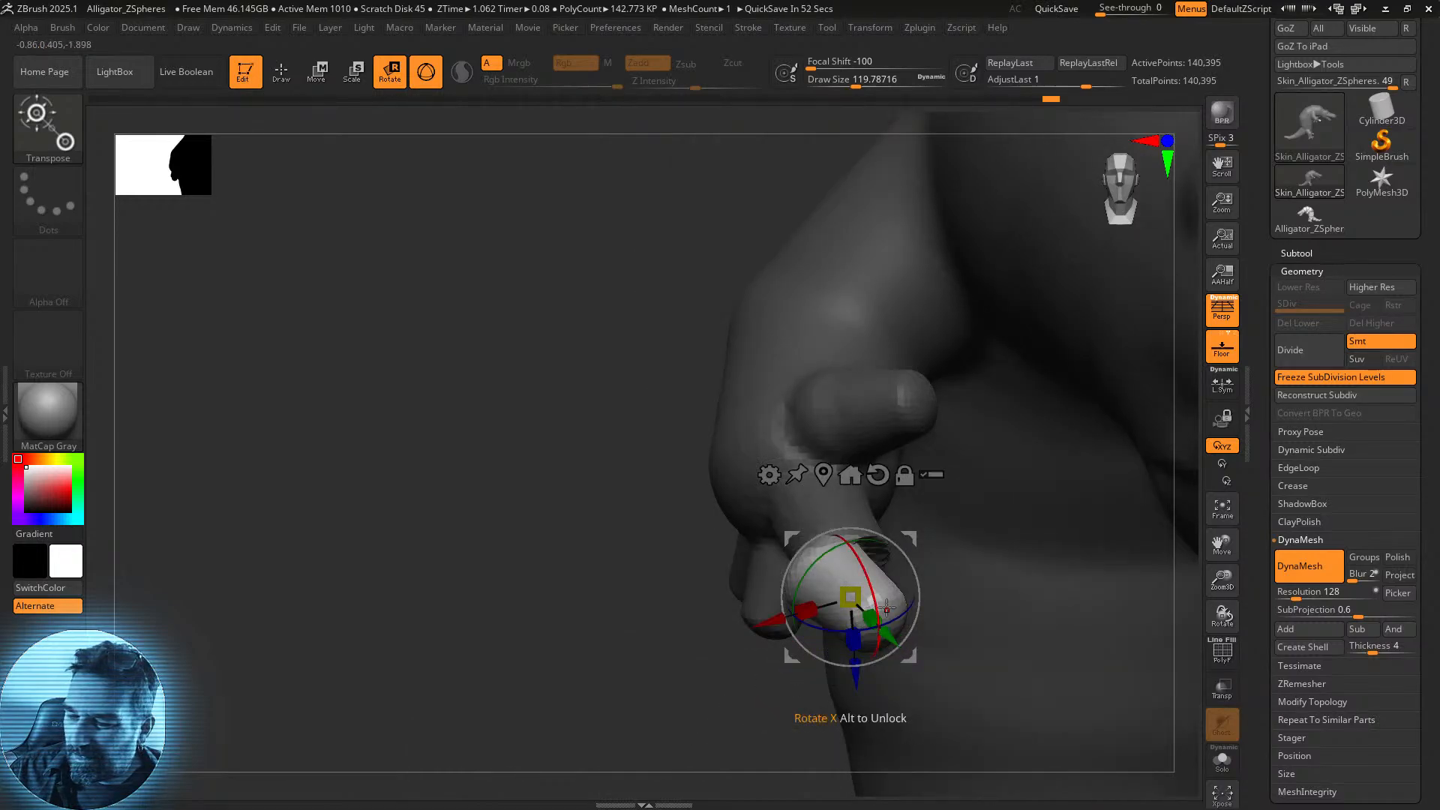
drag(909, 540, 763, 660)
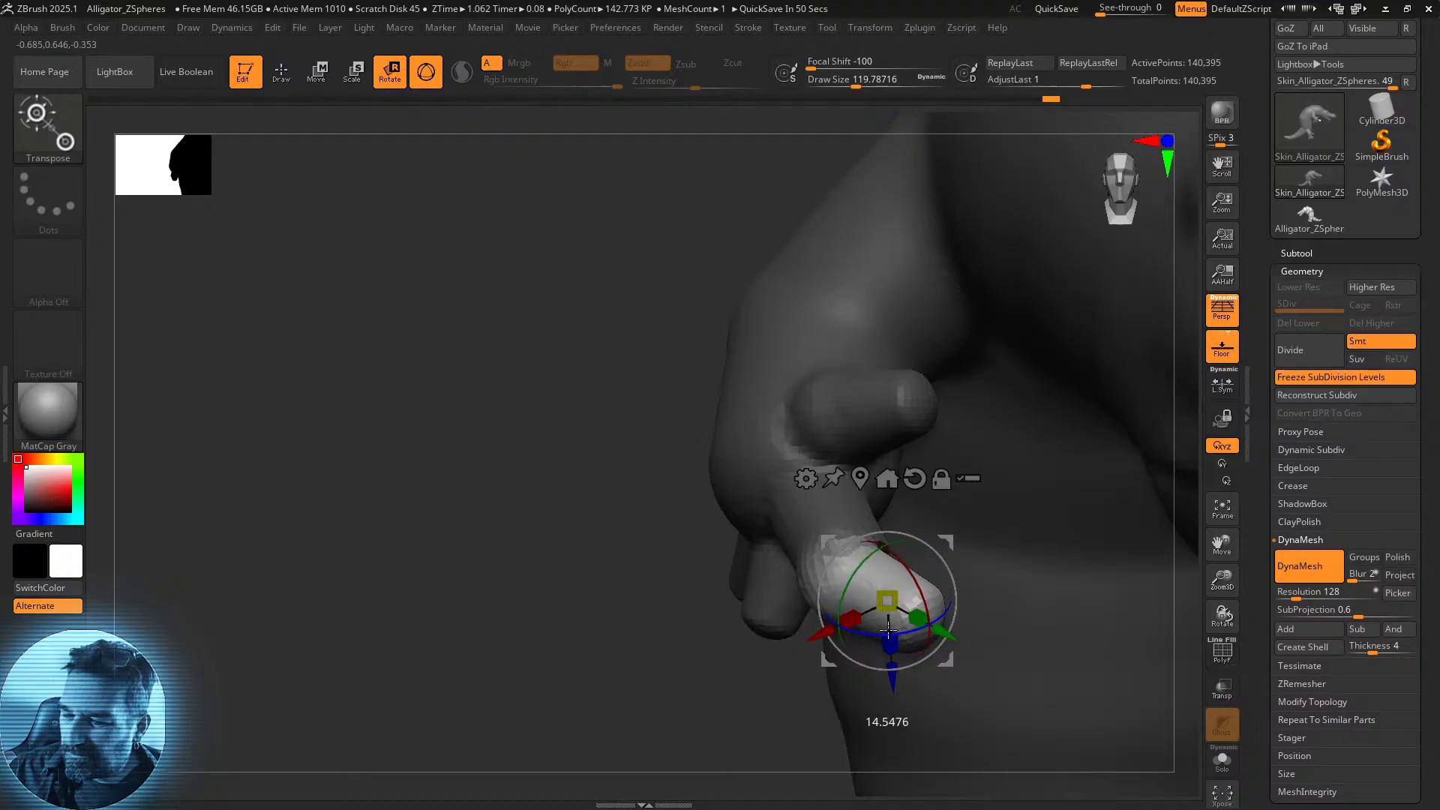
Shift the bent fingertips with the gizmo to refine their alignment with the finger bases.
drag(948, 540, 973, 530)
drag(759, 706, 807, 707)
drag(972, 593, 1018, 594)
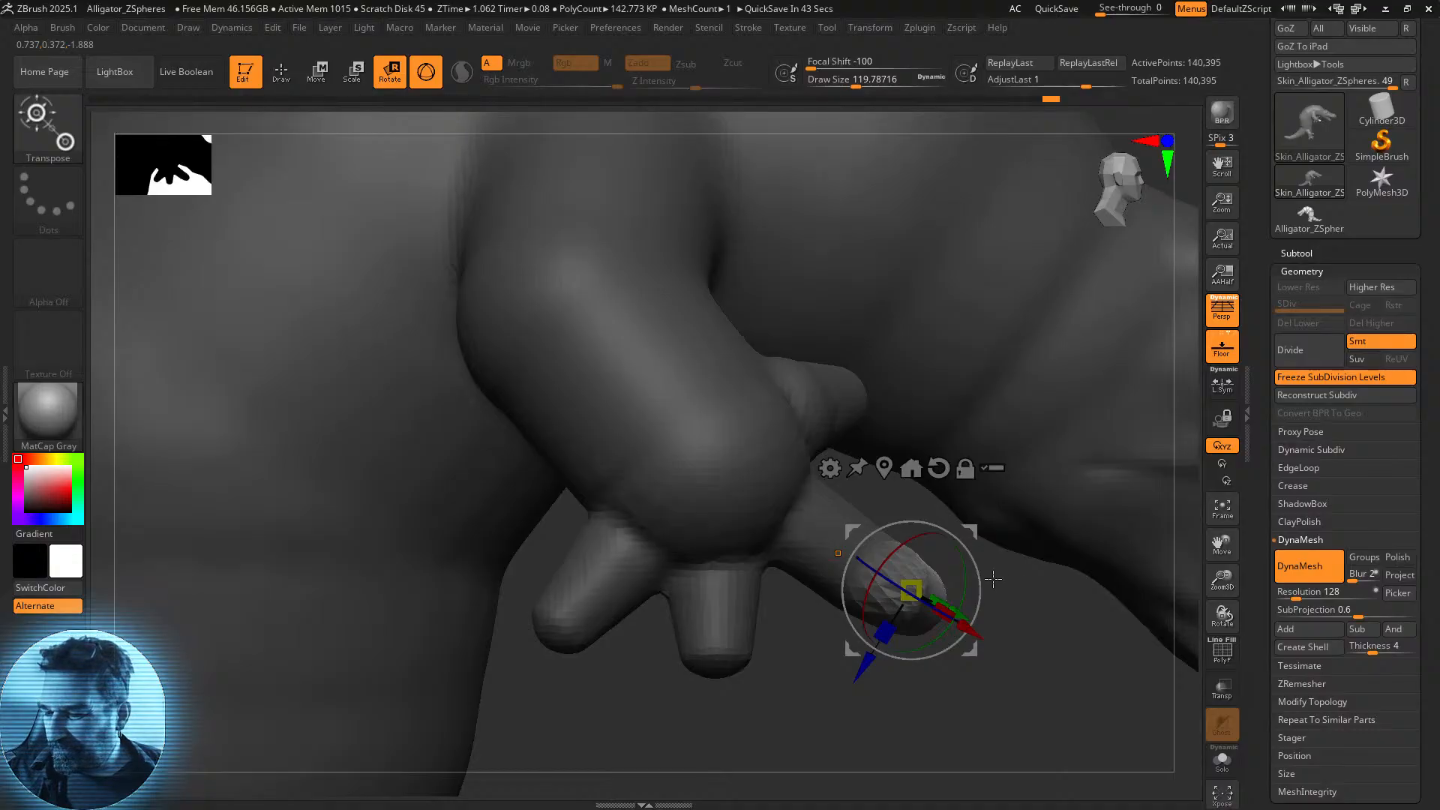
mouse_move(971, 532)
mouse_down()
mouse_move(970, 600)
mouse_move(965, 545)
mouse_up()
drag(1073, 664, 976, 689)
Clear the mask and rebuild the DynaMesh surface to even out the bent finger joints.
ctrl+drag(469, 731, 441, 706)
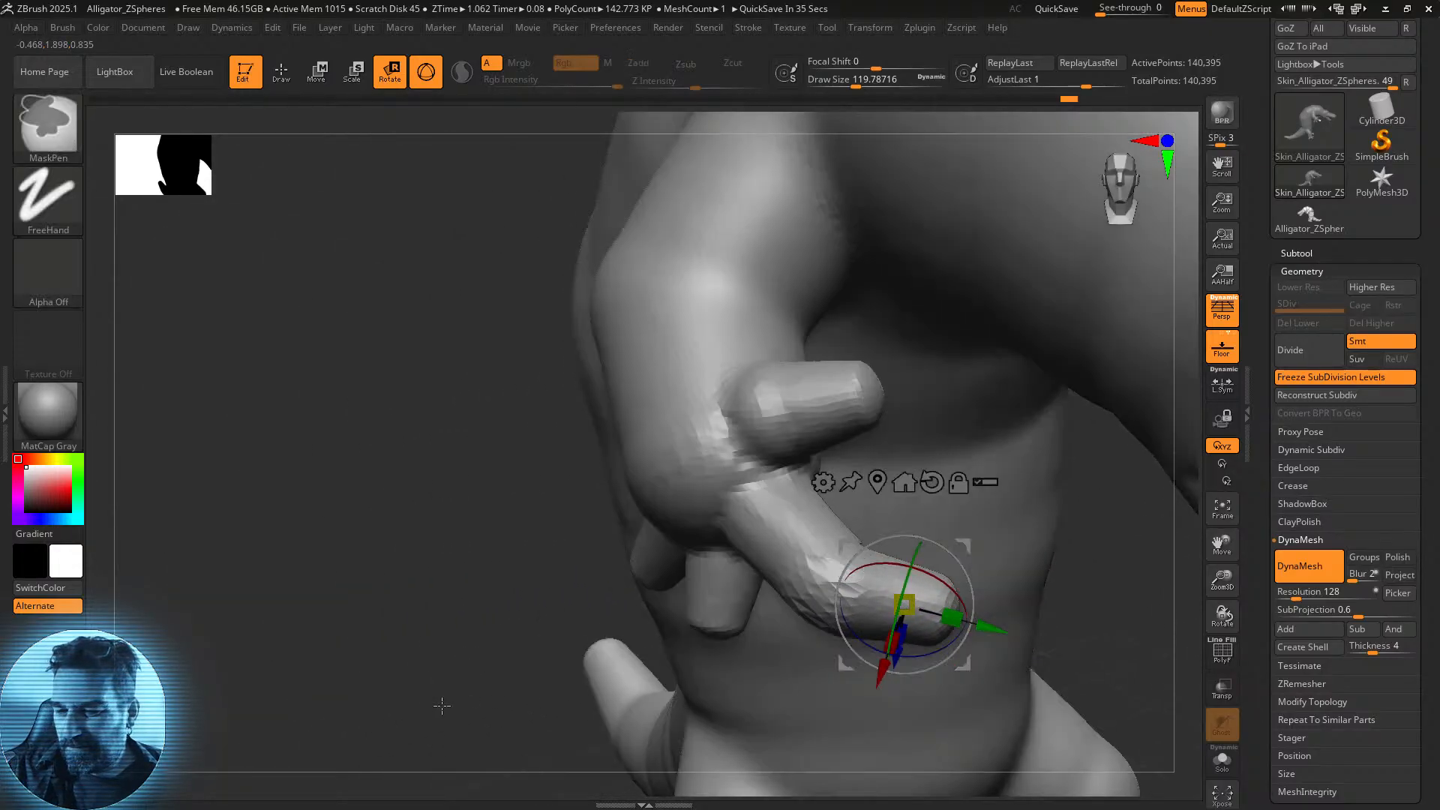
ctrl+click(444, 692)
ctrl+click(443, 685)
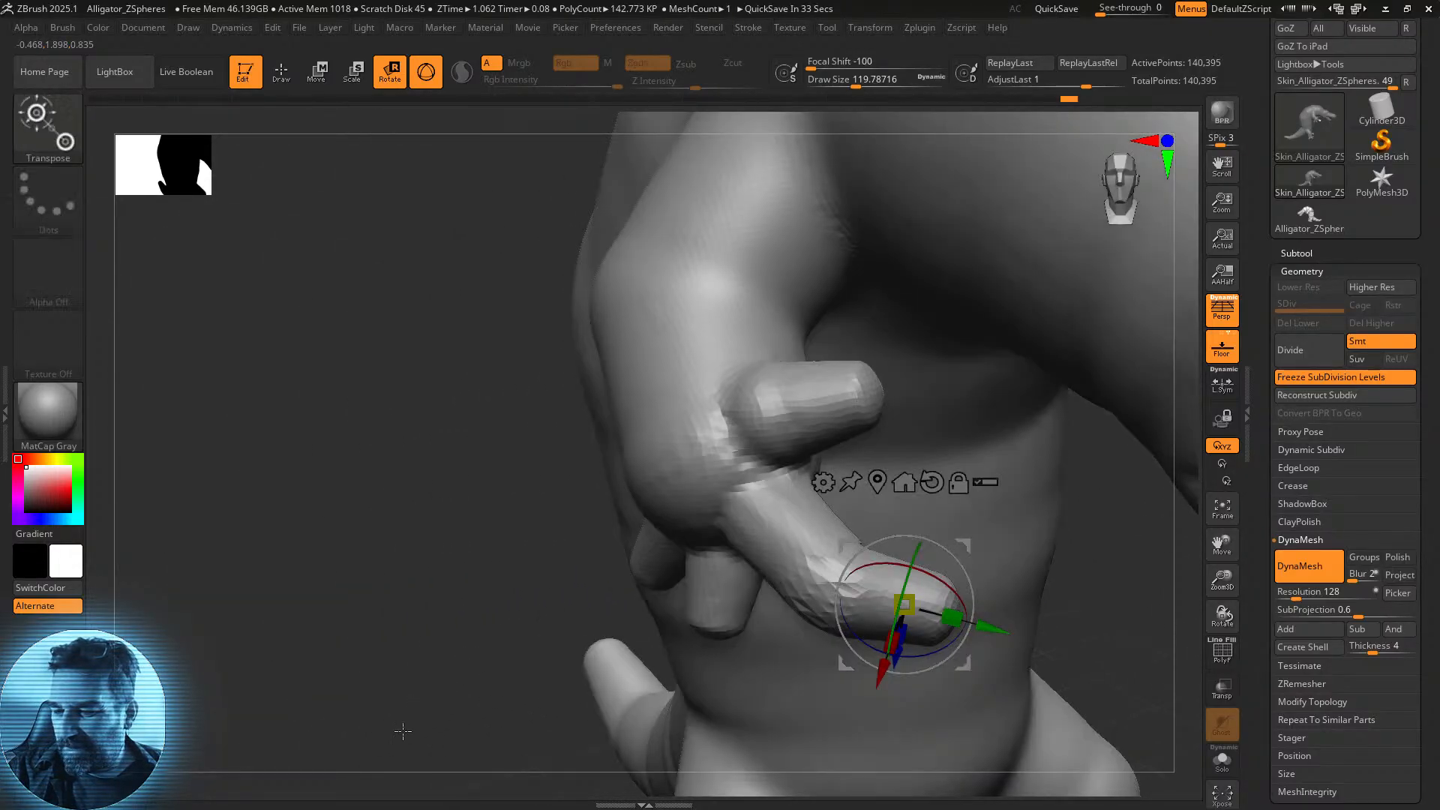
ctrl+click(403, 731)
ctrl+click(402, 731)
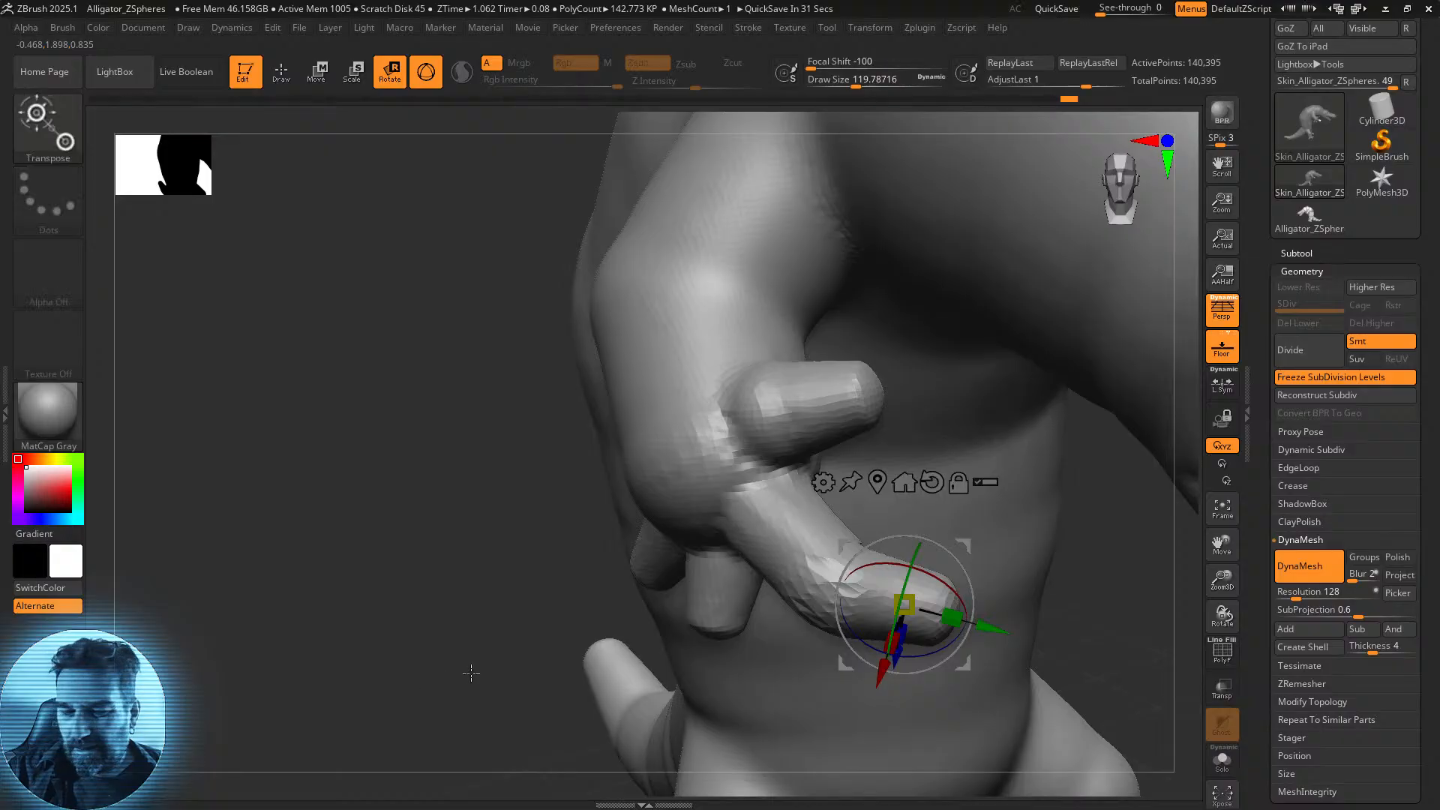
key(ctrl)
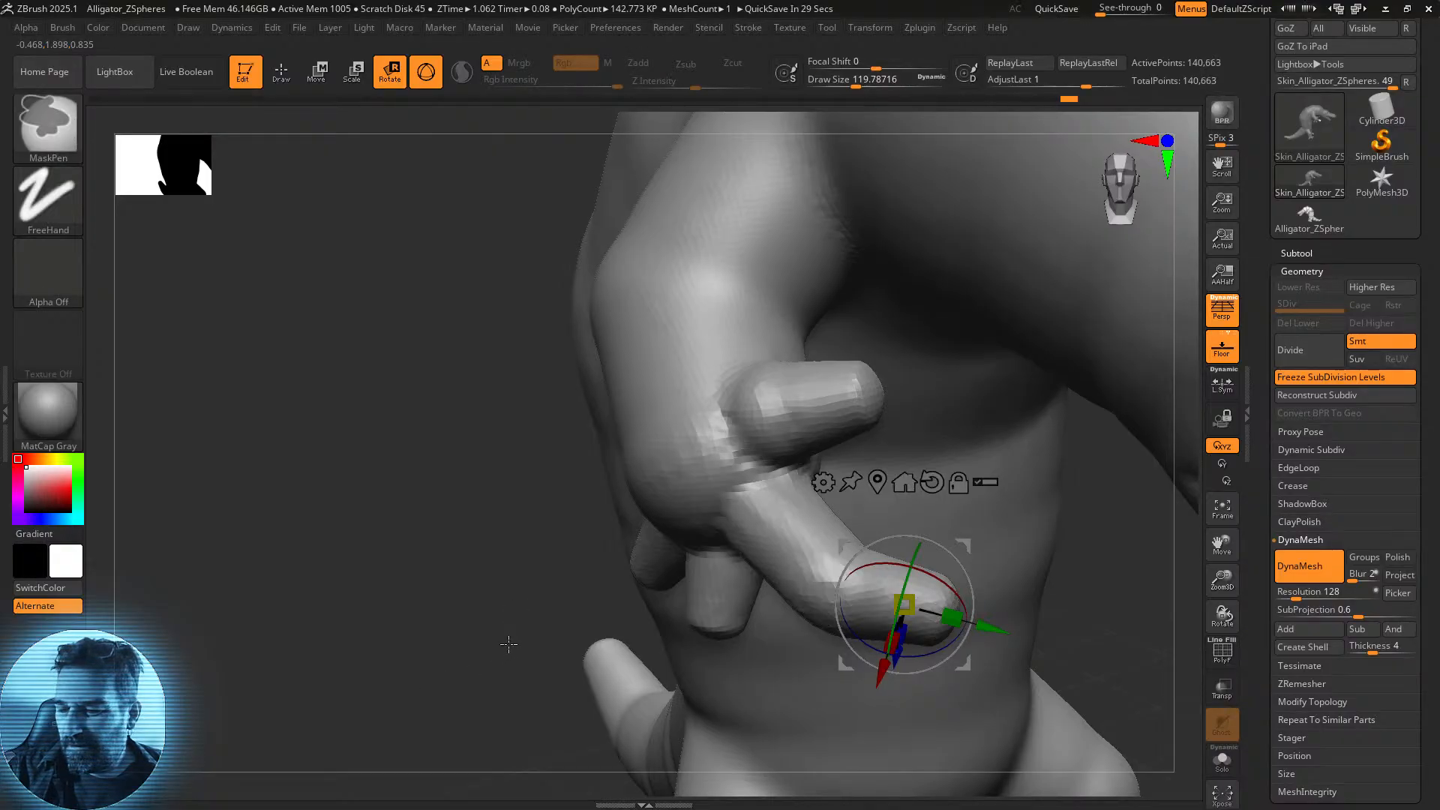
Return to drawing with a size of about 54 and try masking the tip of the short middle finger.
drag(956, 584, 1089, 608)
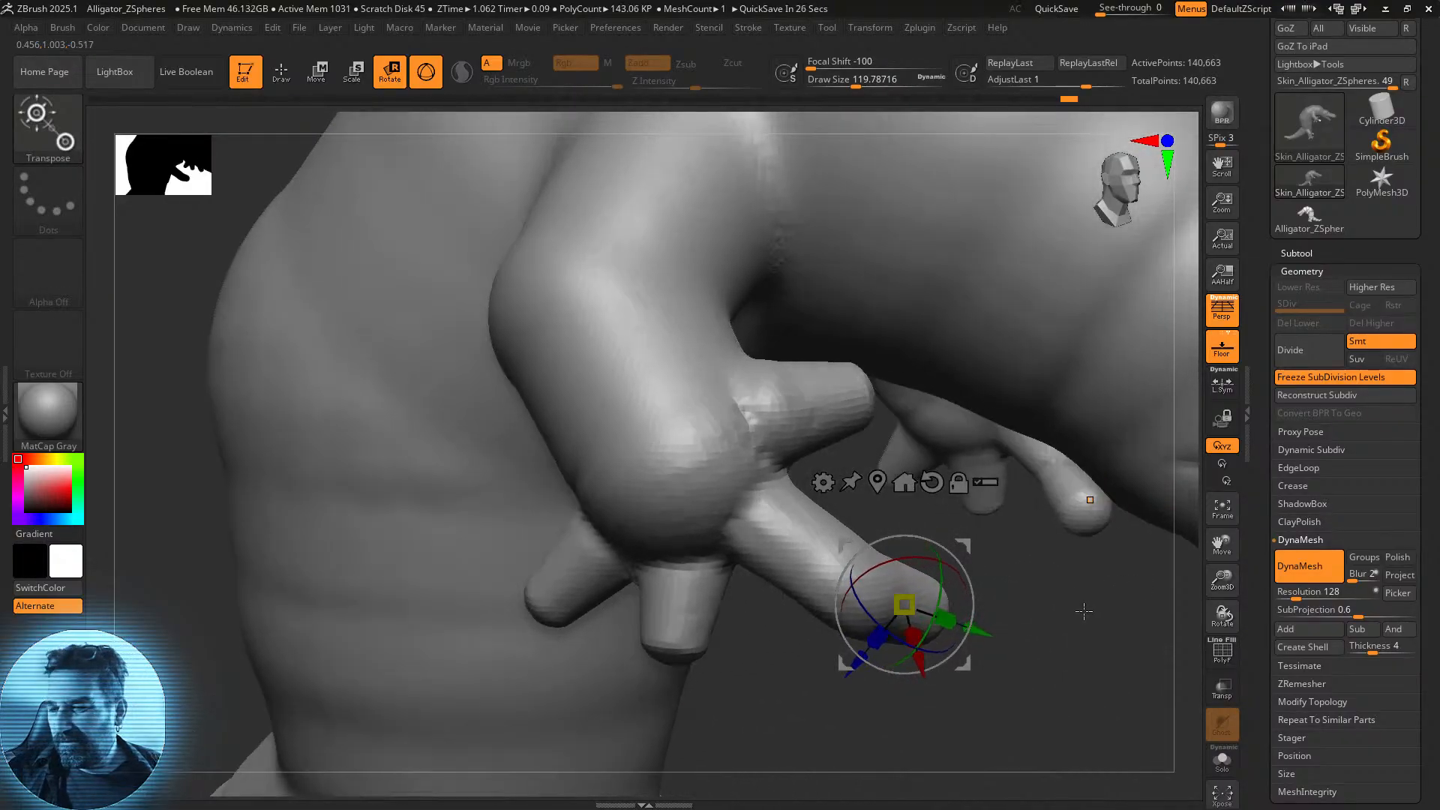
drag(1044, 641, 956, 619)
drag(758, 733, 600, 554)
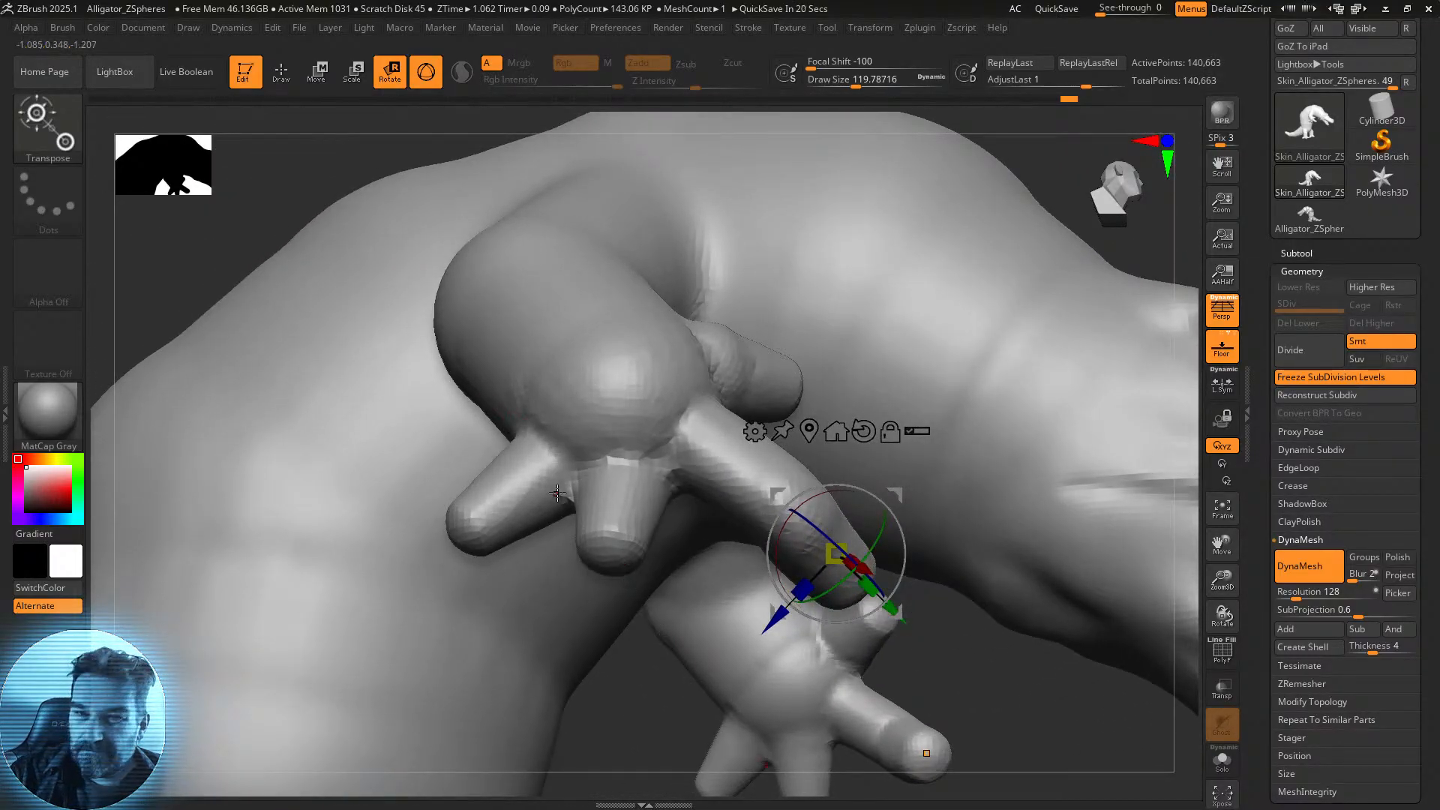
click(283, 73)
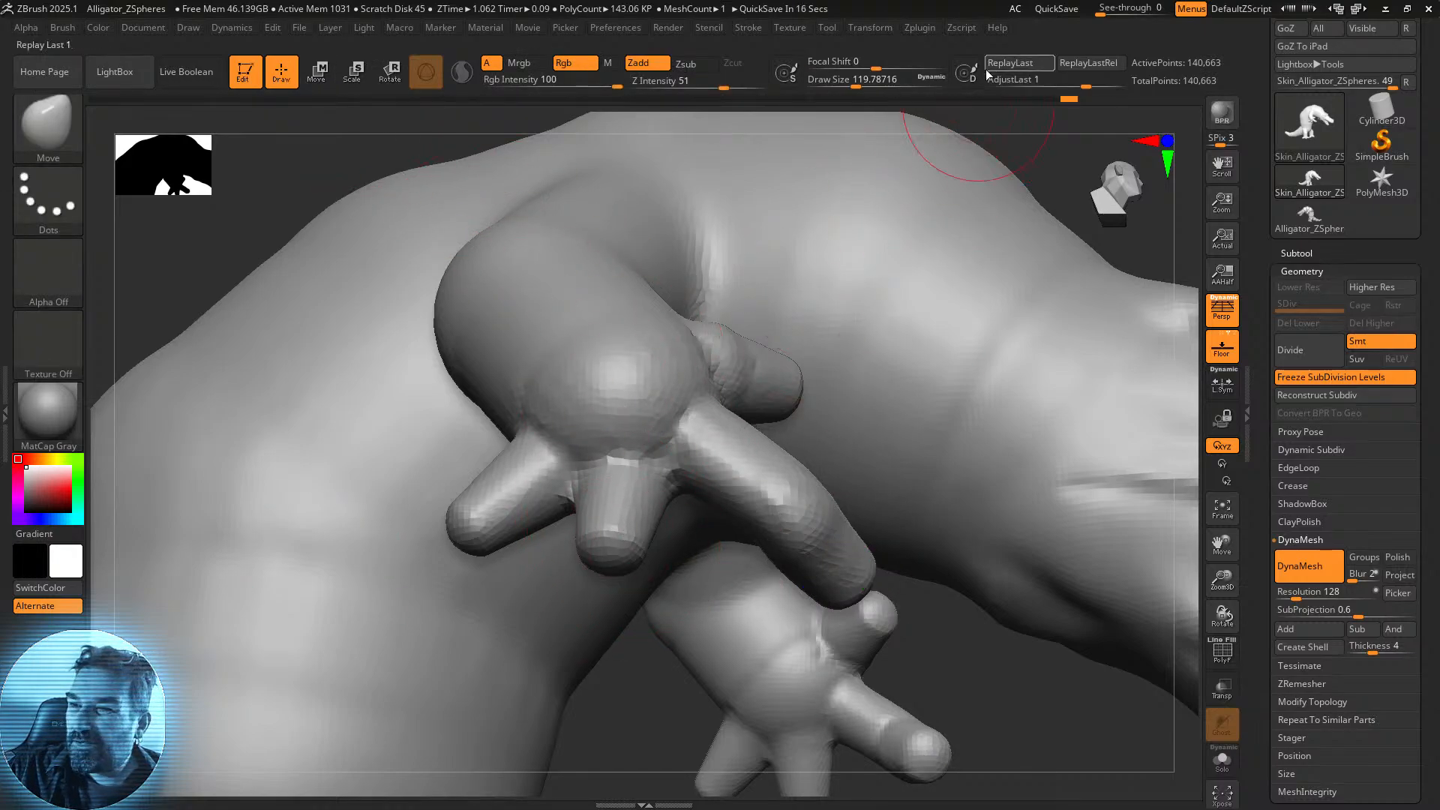
drag(847, 81, 840, 81)
key(ctrl)
mouse_move(607, 538)
ctrl+mouse_down()
mouse_move(620, 555)
mouse_move(612, 539)
ctrl+mouse_up()
mouse_move(632, 729)
mouse_down()
mouse_move(898, 479)
mouse_move(909, 450)
mouse_up()
ctrl+click(907, 469)
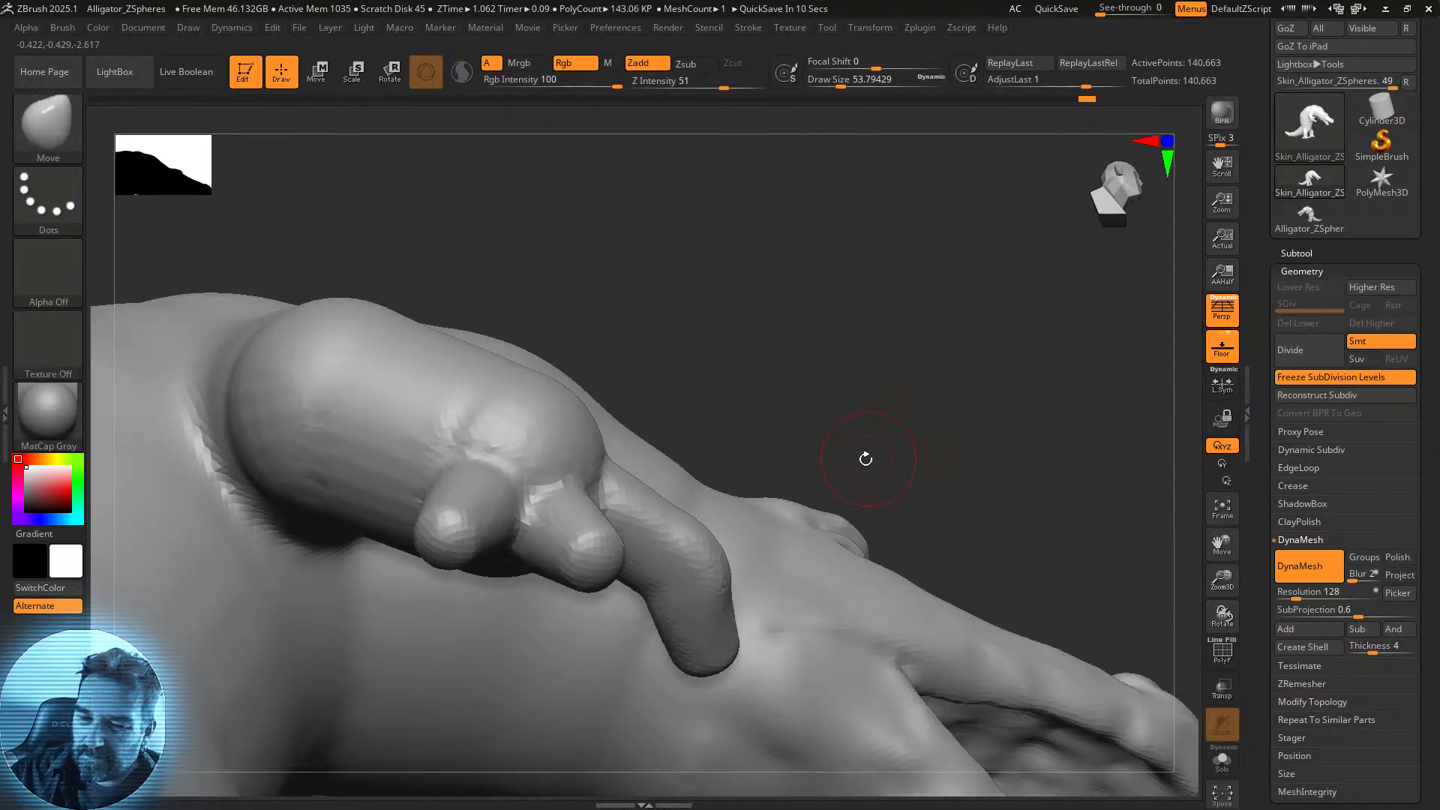
ctrl+drag(615, 543, 600, 564)
mouse_move(780, 410)
mouse_down()
mouse_move(797, 312)
mouse_move(740, 459)
mouse_up()
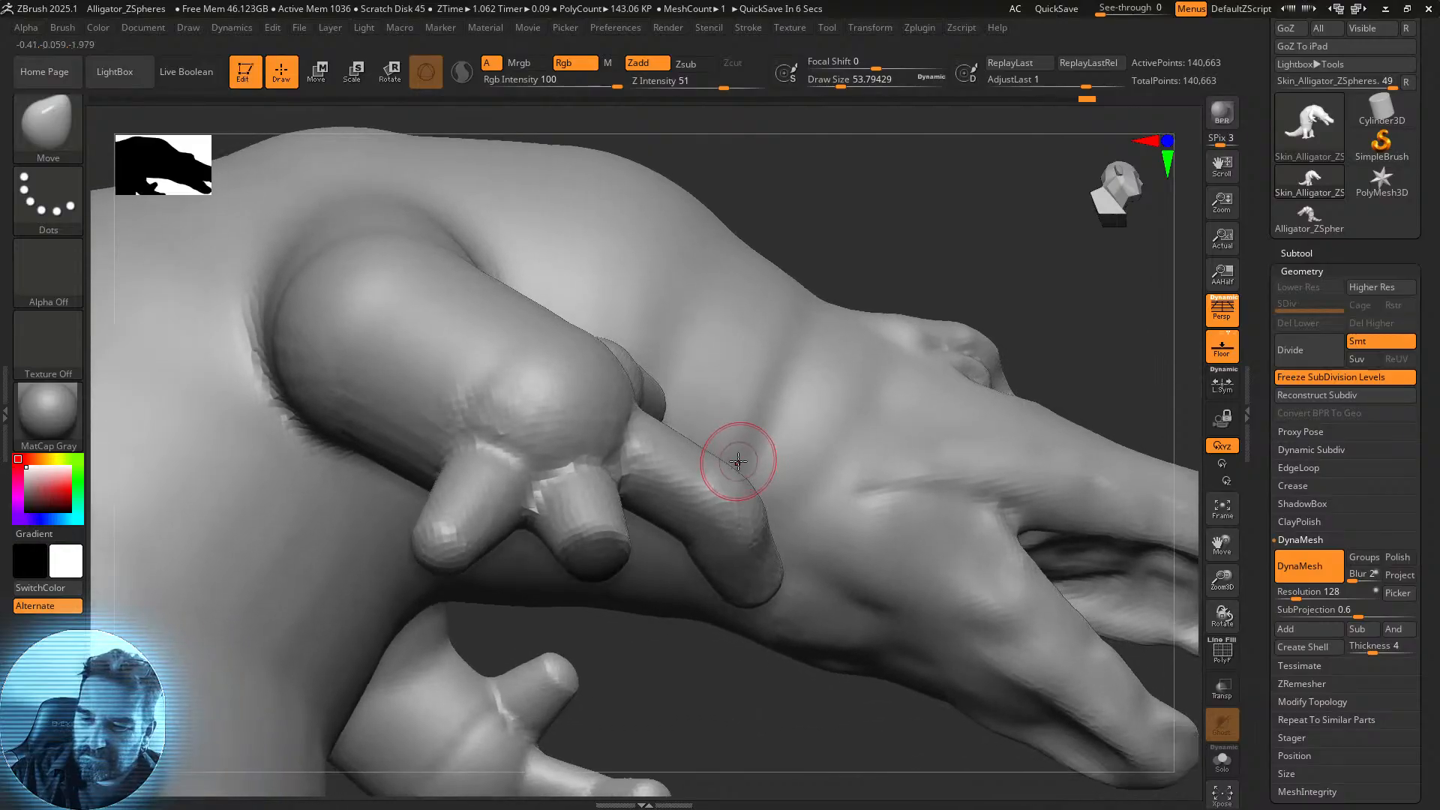
drag(903, 263, 875, 251)
ctrl+drag(629, 551, 596, 527)
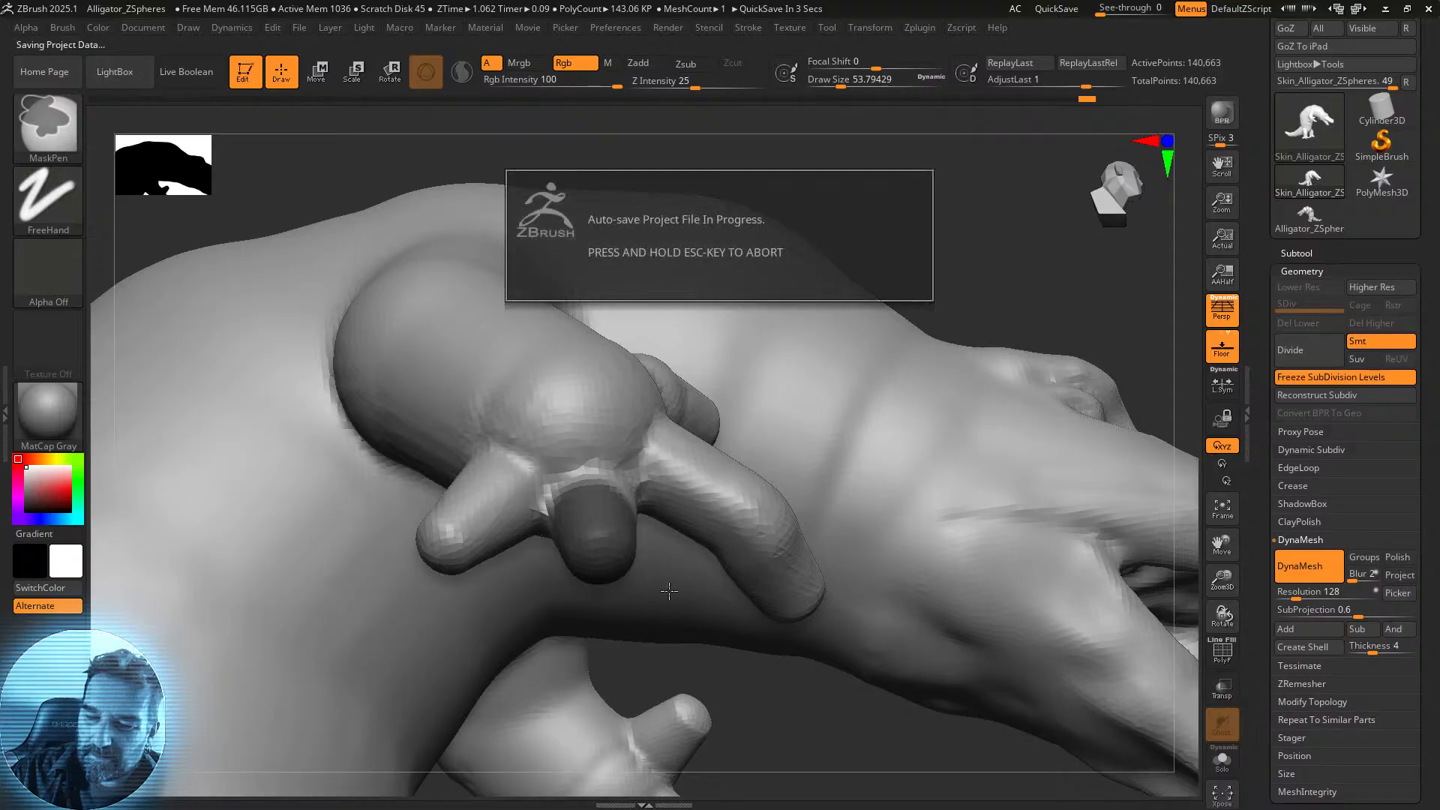
ctrl+drag(763, 705, 738, 671)
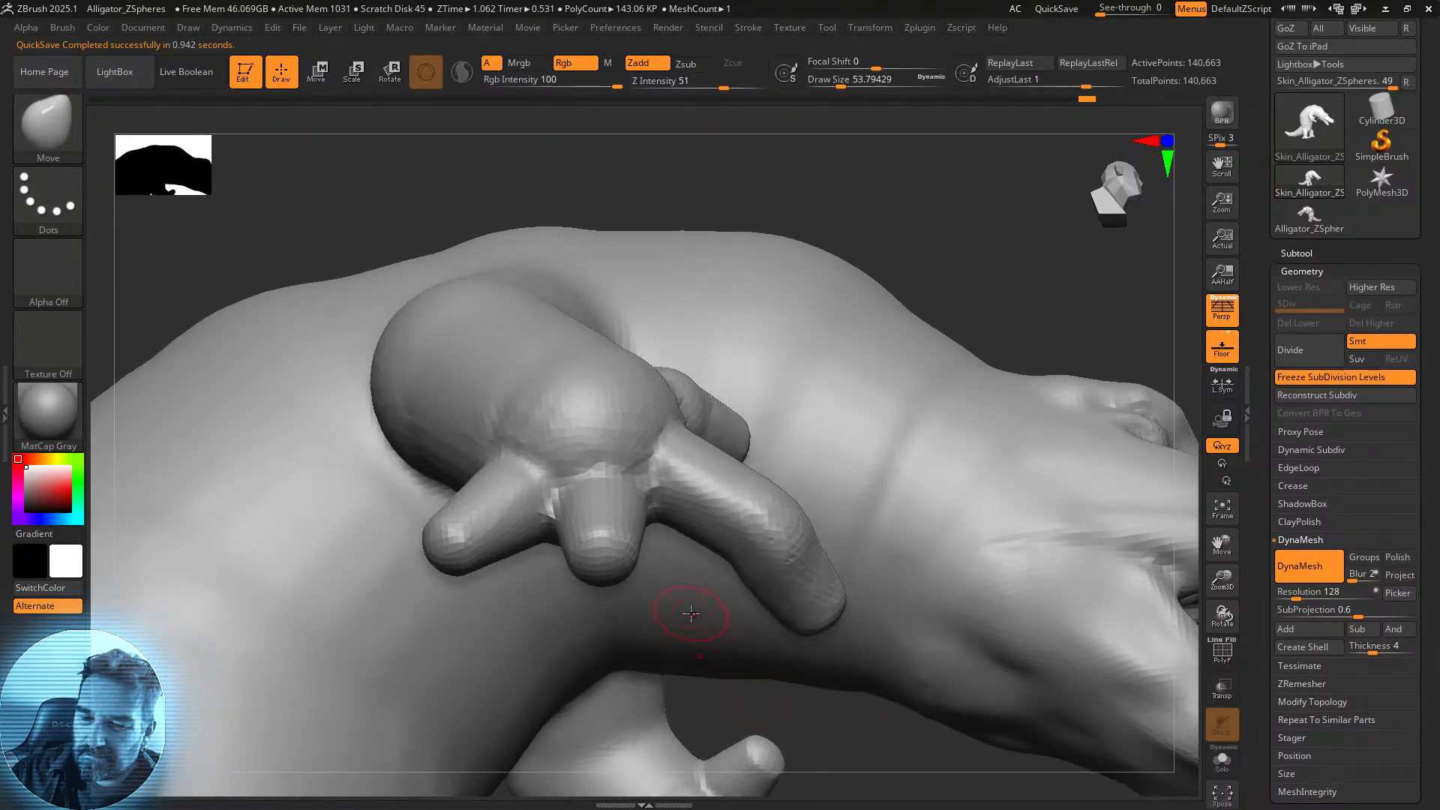
Mask the short middle finger from all sides and invert the mask so only that finger stays editable.
ctrl+drag(605, 564, 606, 564)
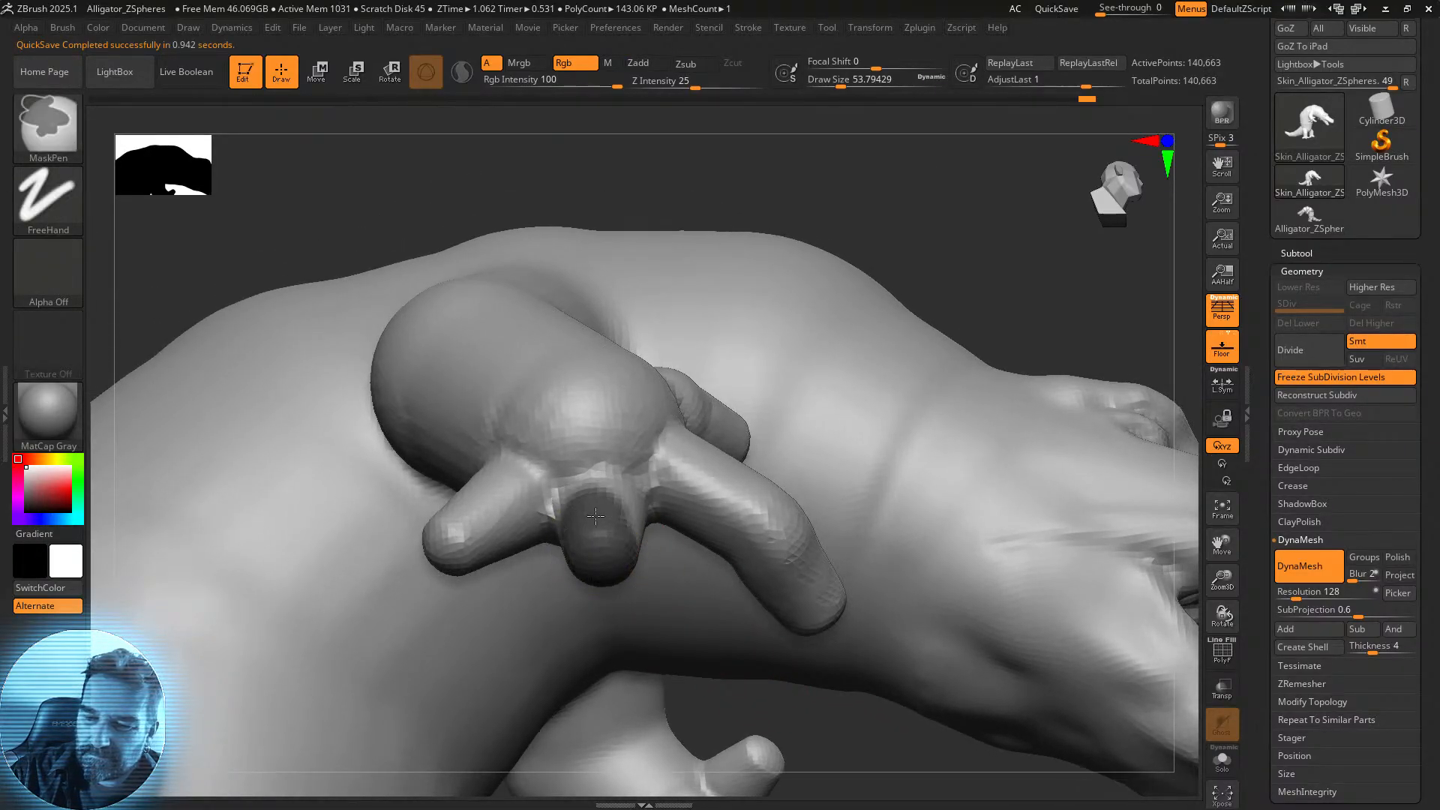
drag(965, 251, 924, 169)
mouse_move(677, 561)
ctrl+mouse_down()
mouse_move(680, 576)
mouse_move(640, 567)
ctrl+mouse_up()
drag(733, 357, 814, 233)
ctrl+drag(663, 574, 649, 564)
drag(774, 360, 735, 449)
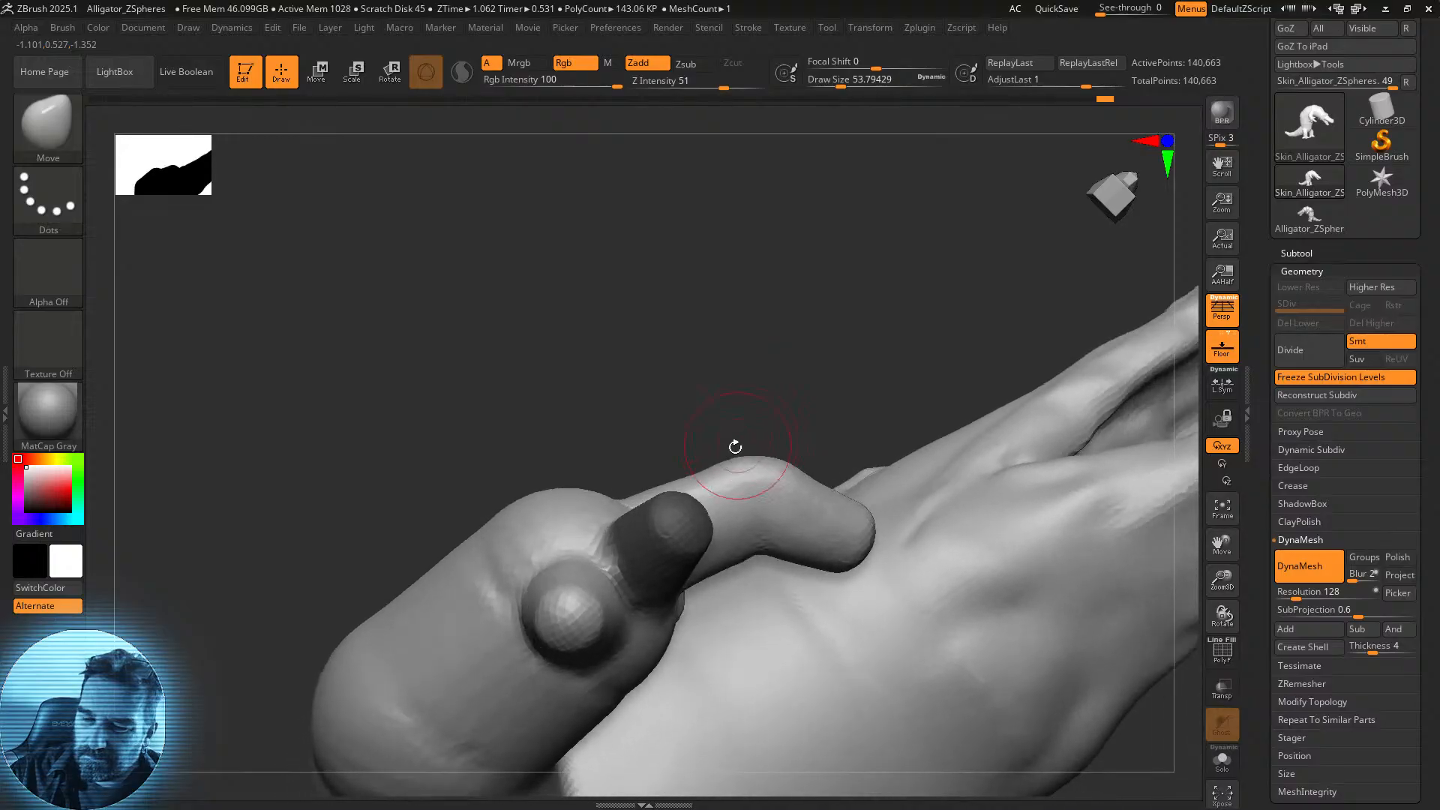
ctrl+click(765, 402)
mouse_move(794, 353)
mouse_down()
mouse_move(806, 351)
mouse_move(824, 433)
mouse_up()
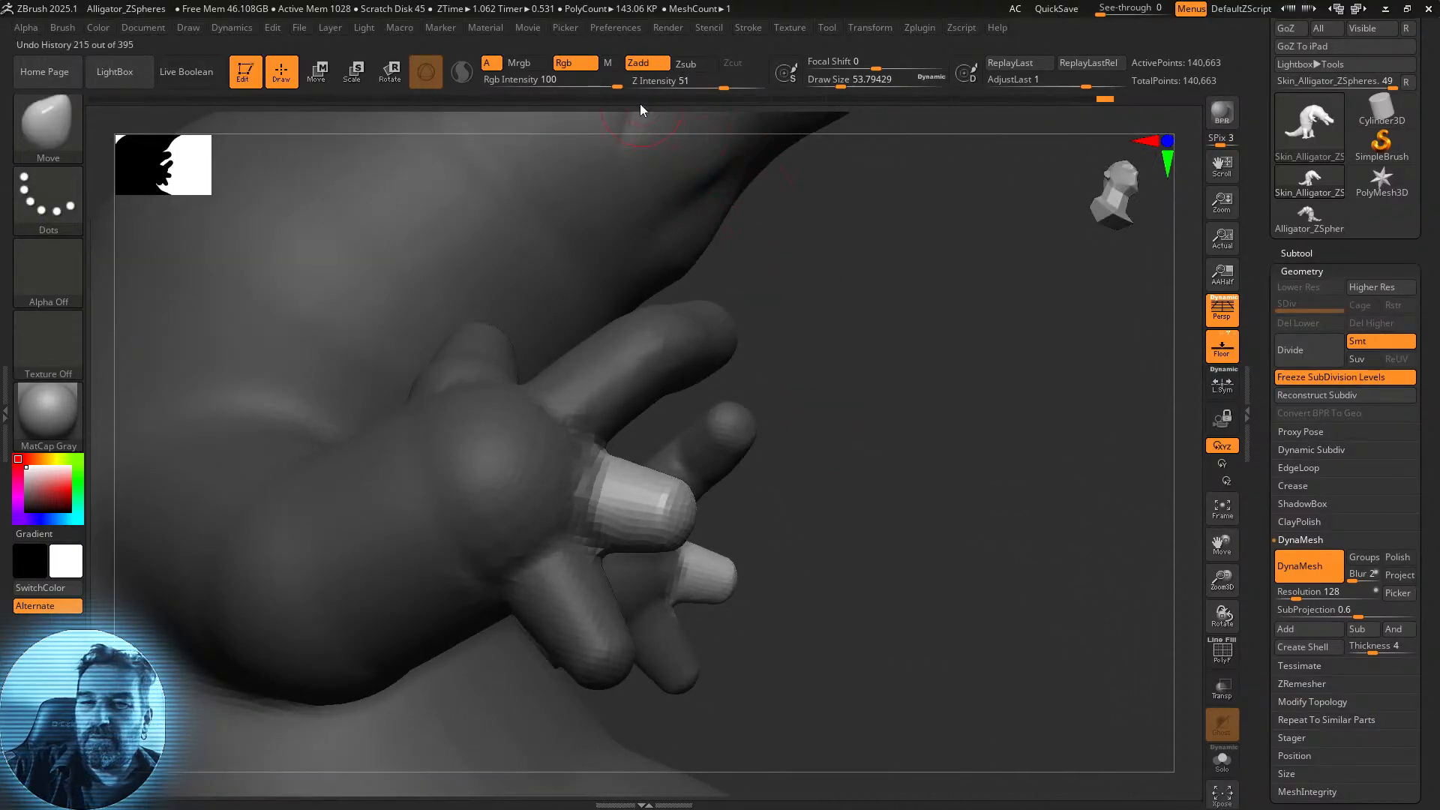
Set the draw size to about 182 and pull the unmasked middle finger outward with the Move brush to lengthen it.
drag(846, 81, 866, 83)
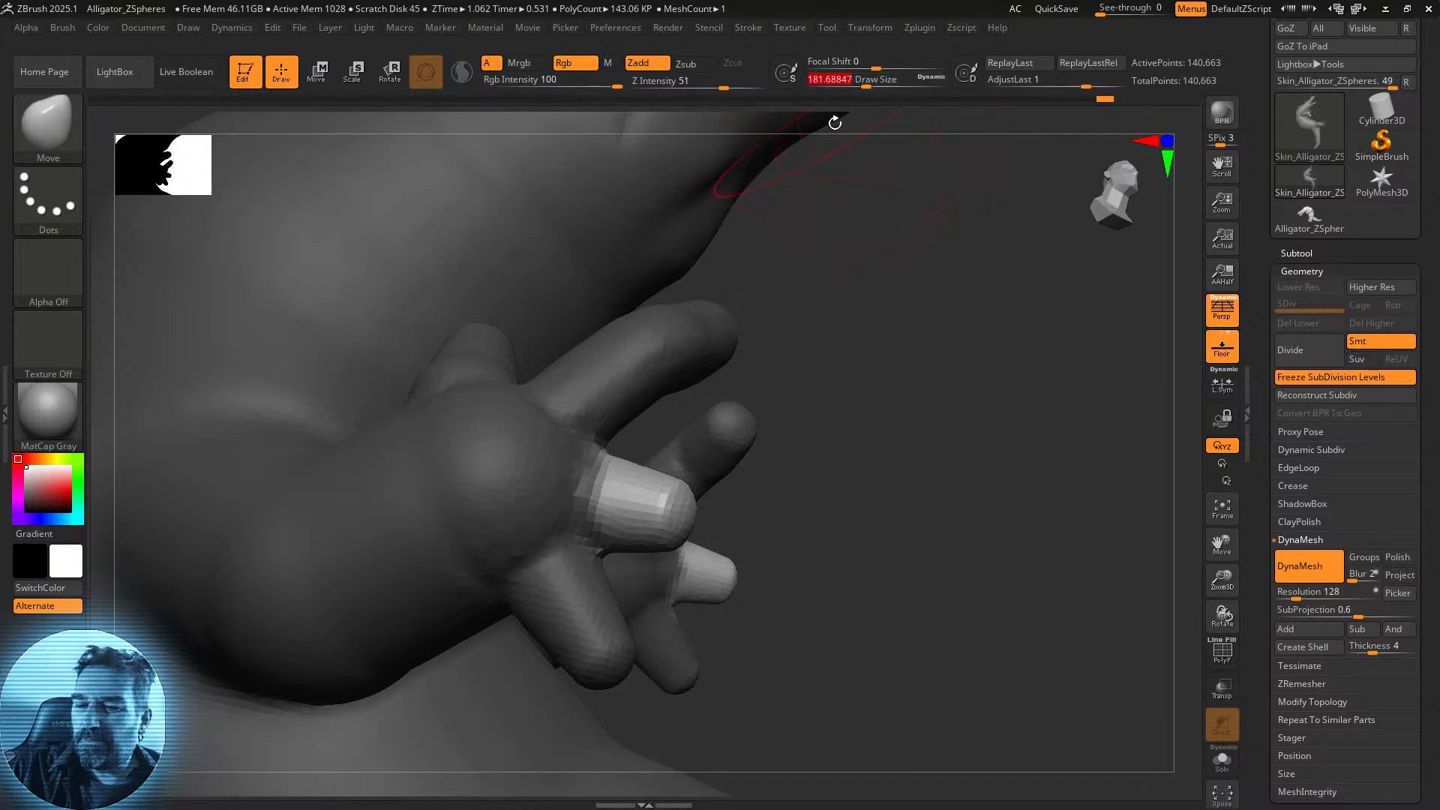
drag(750, 498, 855, 427)
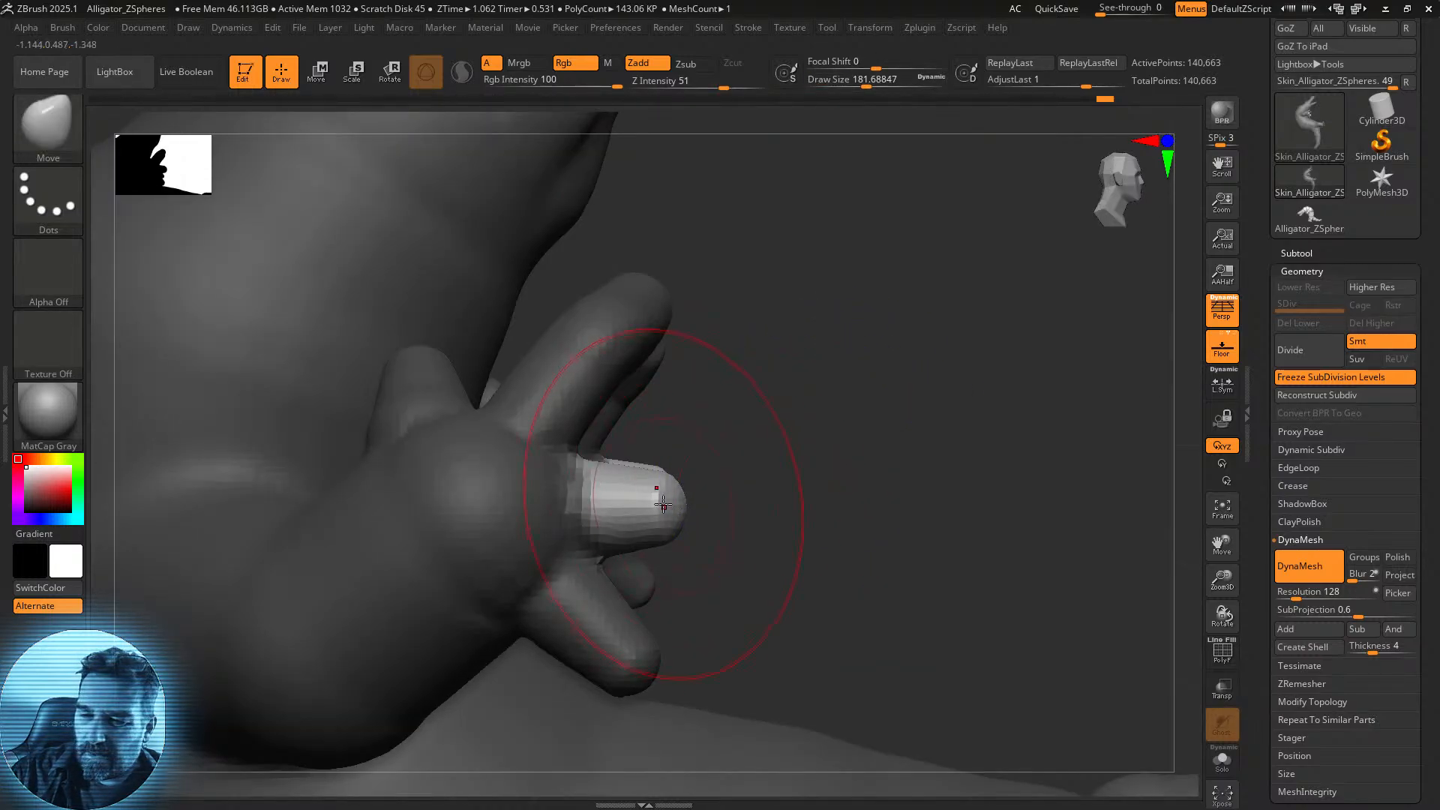
mouse_move(673, 501)
mouse_down()
mouse_move(887, 476)
mouse_move(922, 488)
mouse_move(890, 533)
mouse_move(903, 553)
mouse_move(963, 532)
mouse_up()
drag(787, 450, 867, 432)
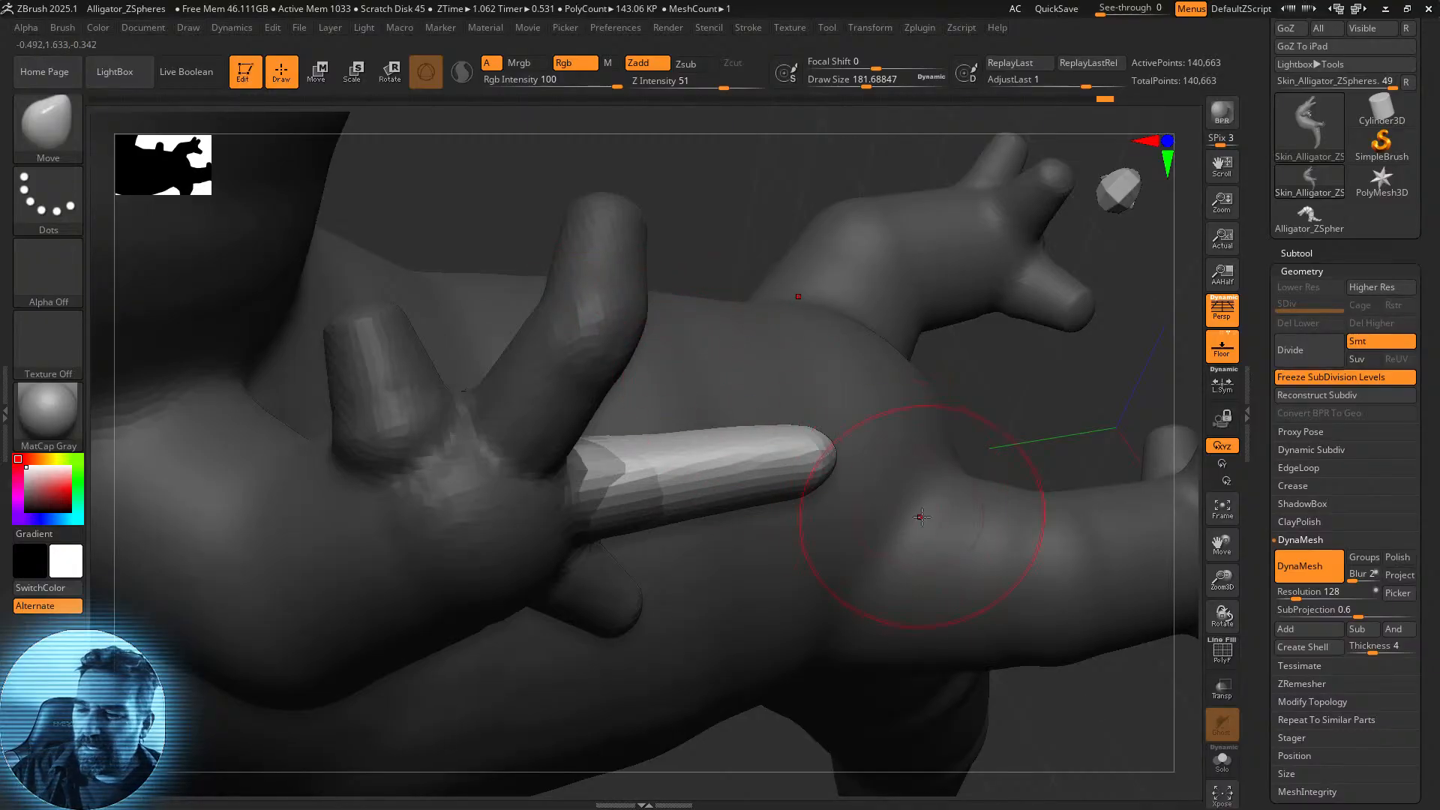
Clear the mask and rebuild the DynaMesh surface to even out the stretched middle finger.
ctrl+click(1072, 412)
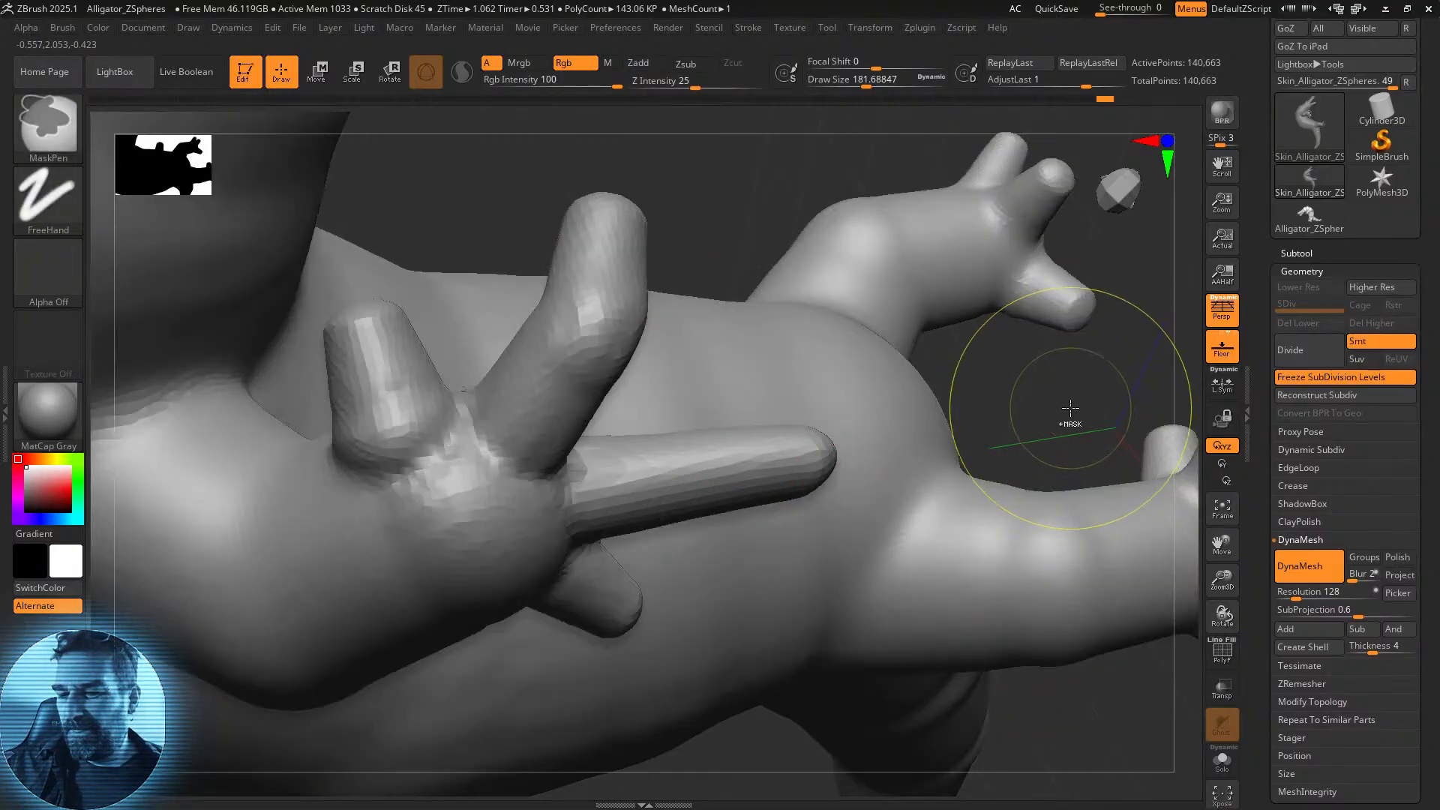
drag(1057, 385, 983, 418)
mouse_move(771, 482)
ctrl+mouse_down()
mouse_move(825, 457)
mouse_move(787, 475)
ctrl+mouse_up()
ctrl+drag(833, 738, 843, 713)
Mask the outer half of the lengthened middle finger and invert the mask to leave only that half editable.
drag(984, 709, 869, 368)
ctrl+drag(816, 482, 824, 469)
mouse_move(938, 420)
mouse_down()
mouse_move(805, 485)
mouse_move(815, 514)
mouse_up()
key(ctrl)
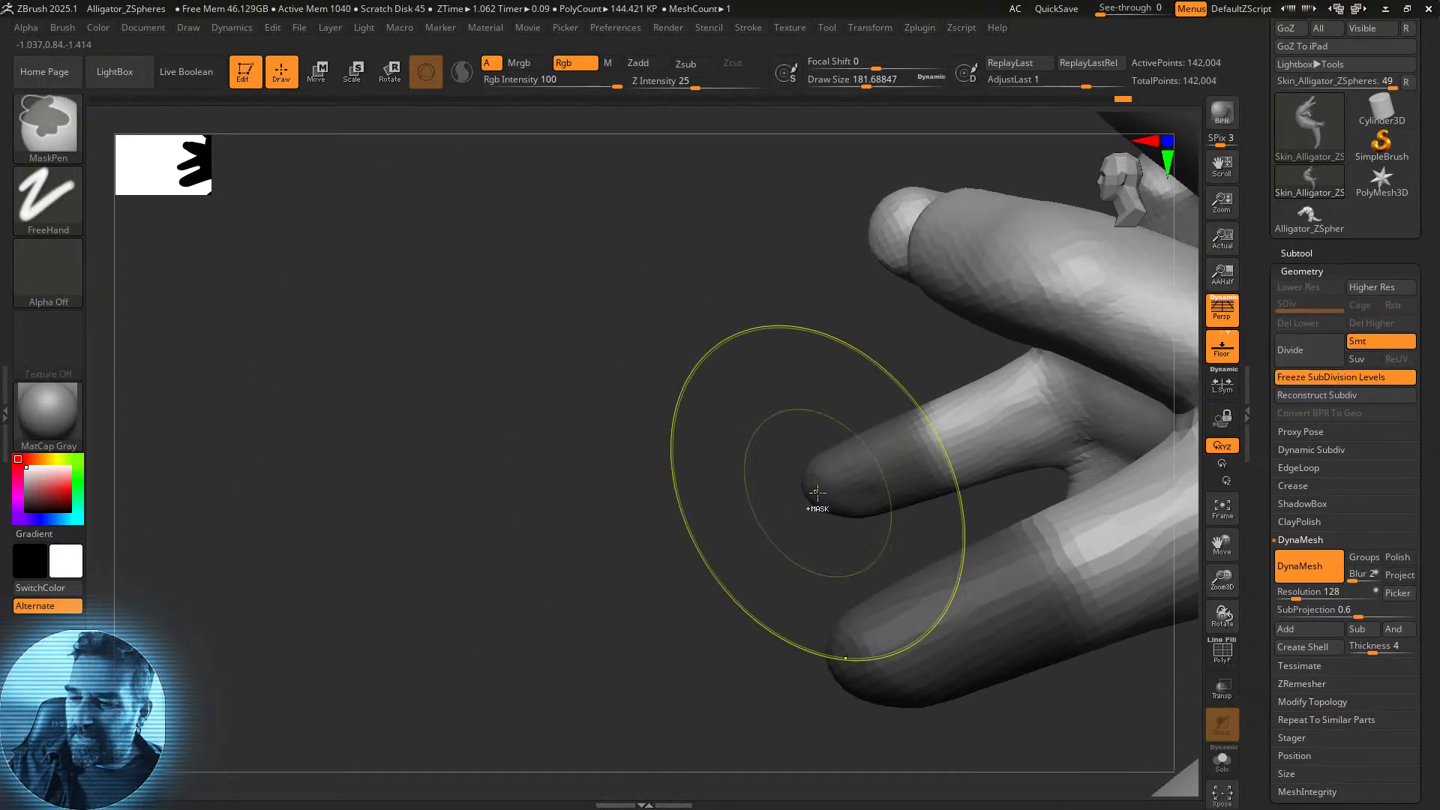
mouse_move(810, 524)
mouse_down()
mouse_move(740, 562)
mouse_move(842, 578)
mouse_move(870, 559)
mouse_up()
key(ctrl)
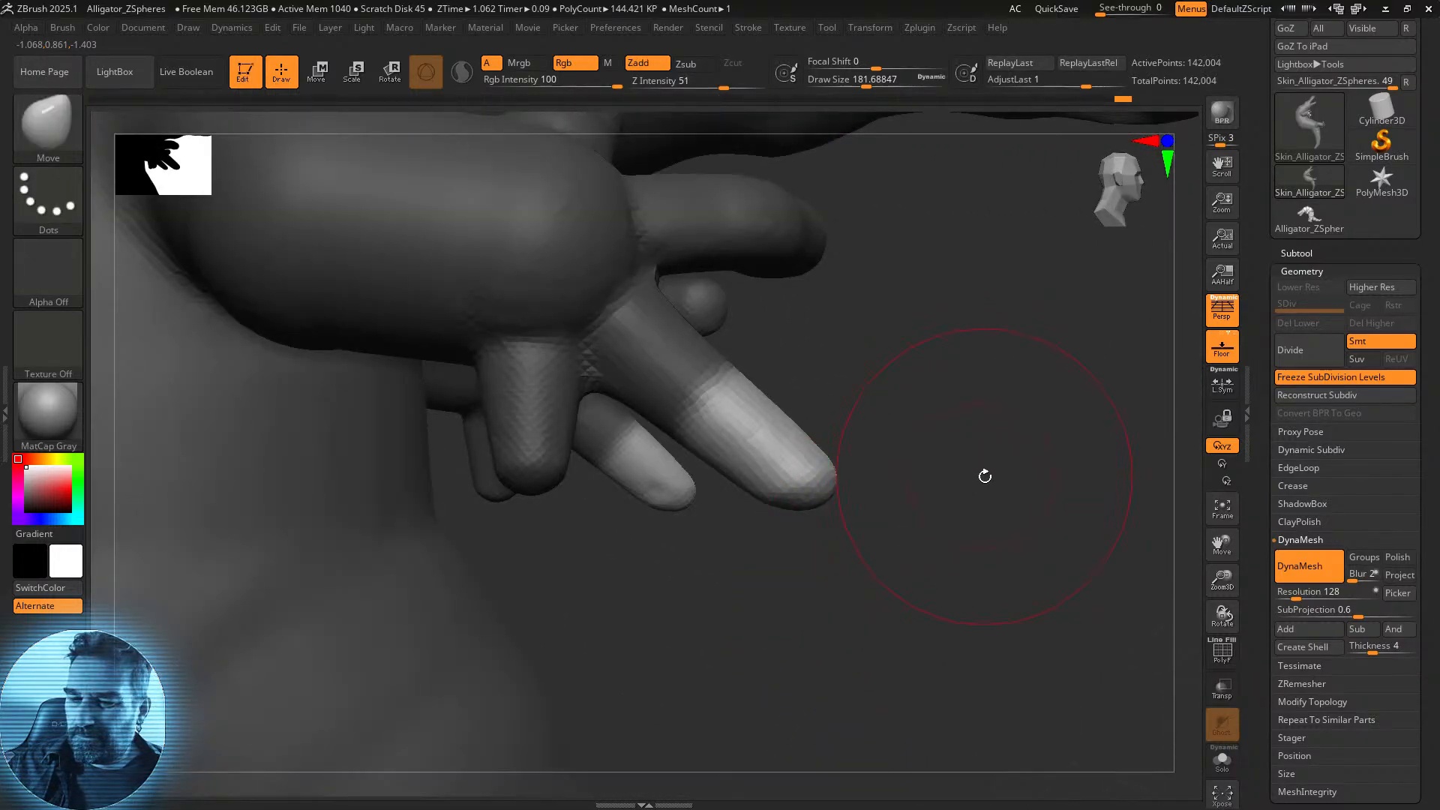
drag(984, 476, 979, 474)
drag(944, 330, 688, 542)
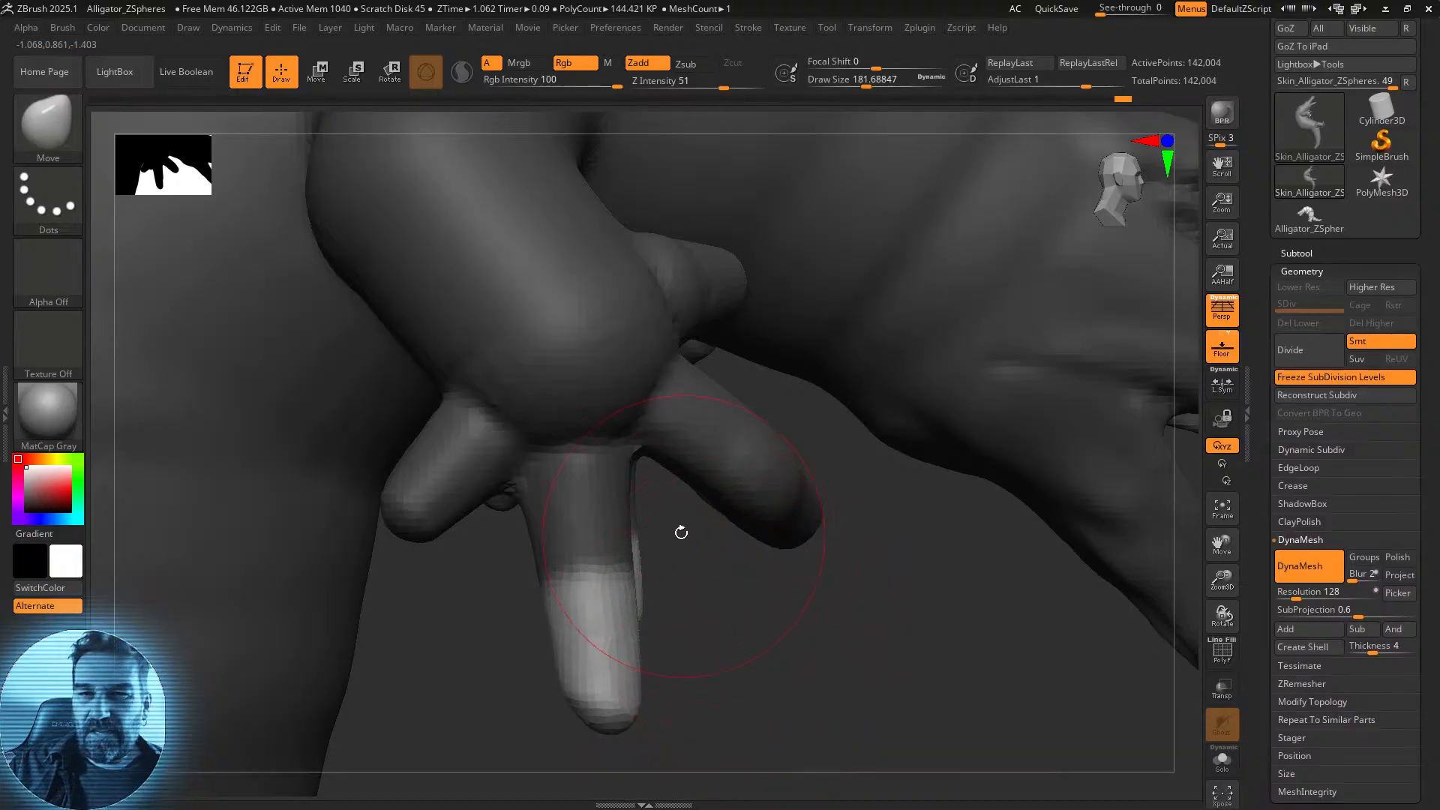
Place the Rotate gizmo at the middle finger's mask boundary and align it with the finger's direction.
click(394, 76)
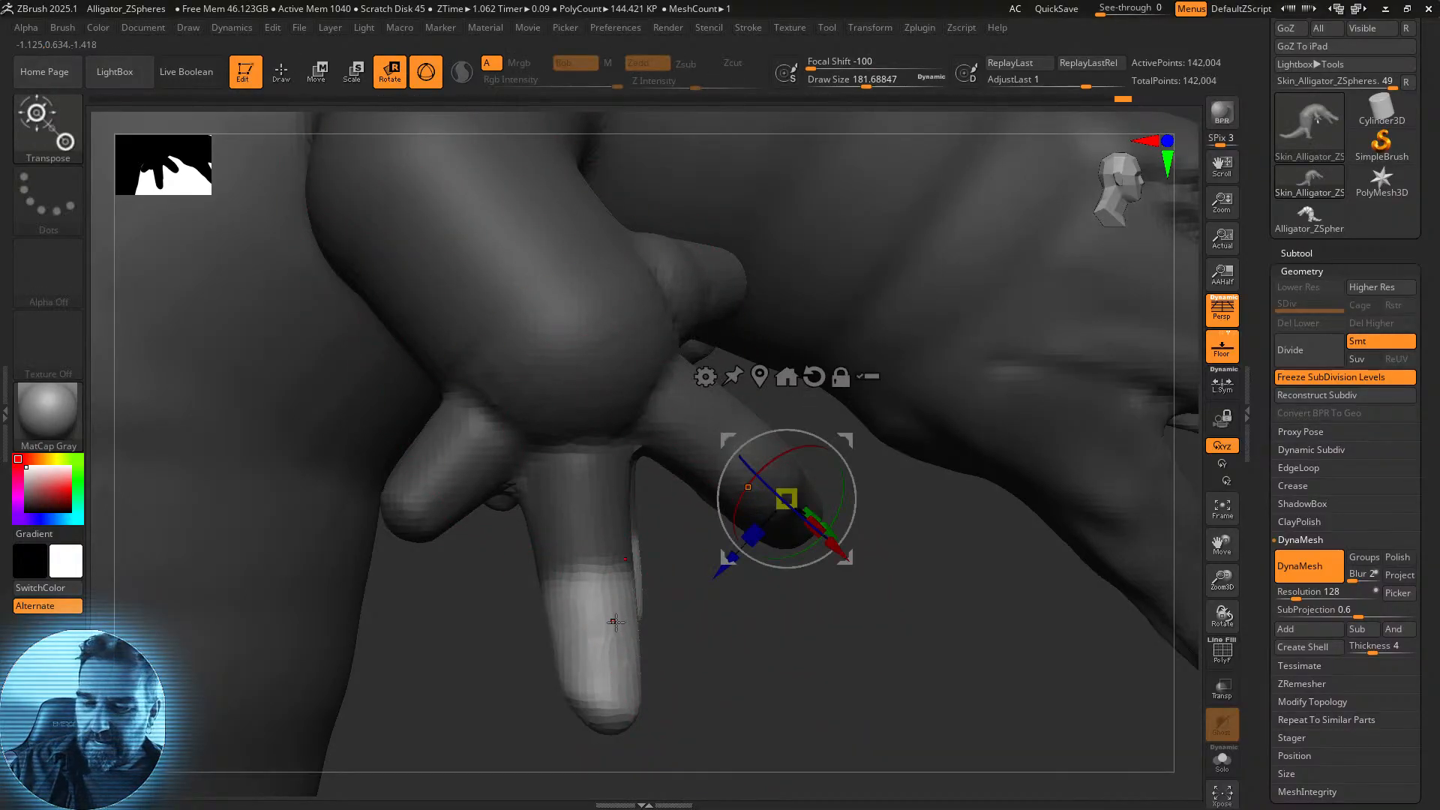
click(600, 586)
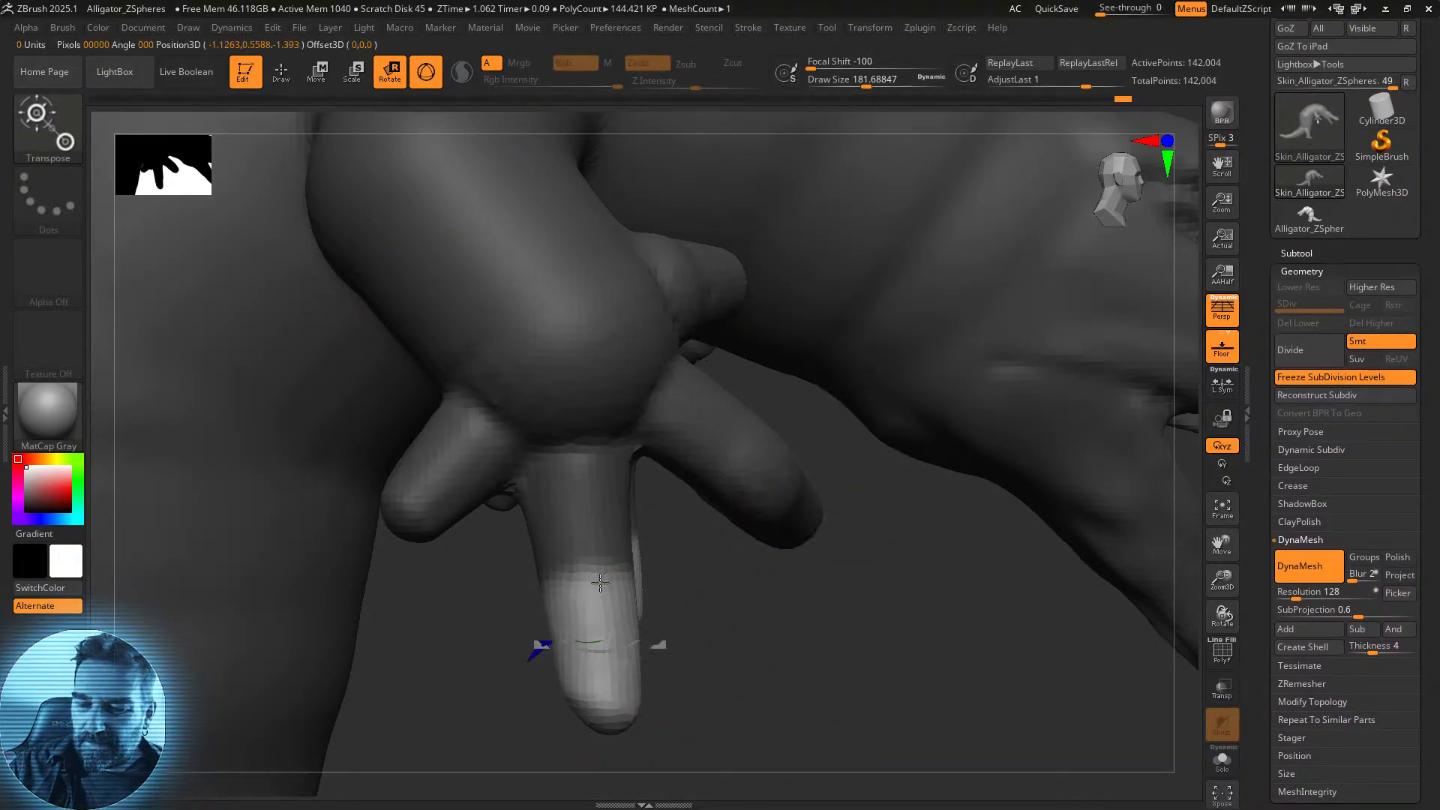
drag(589, 574, 567, 599)
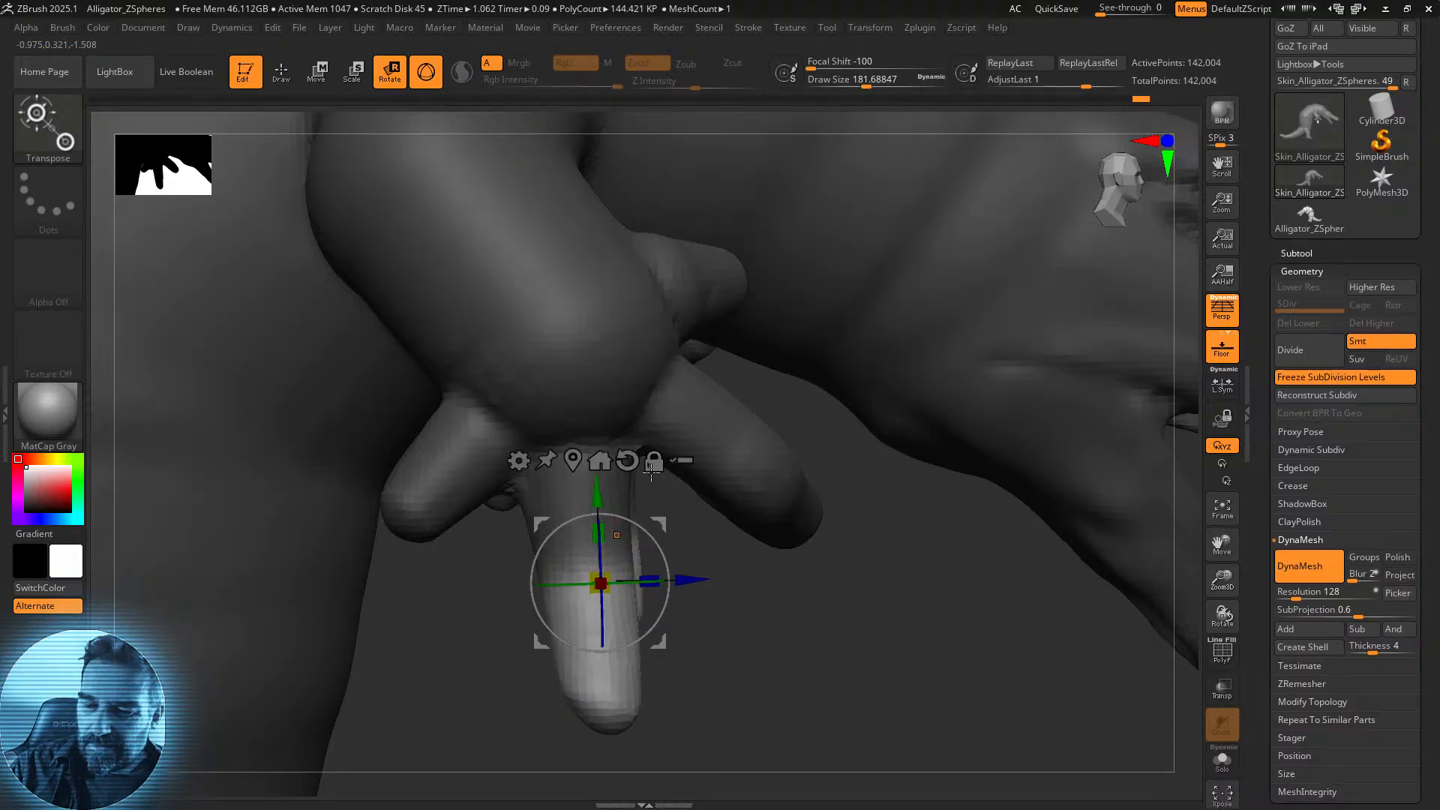
drag(756, 563, 693, 575)
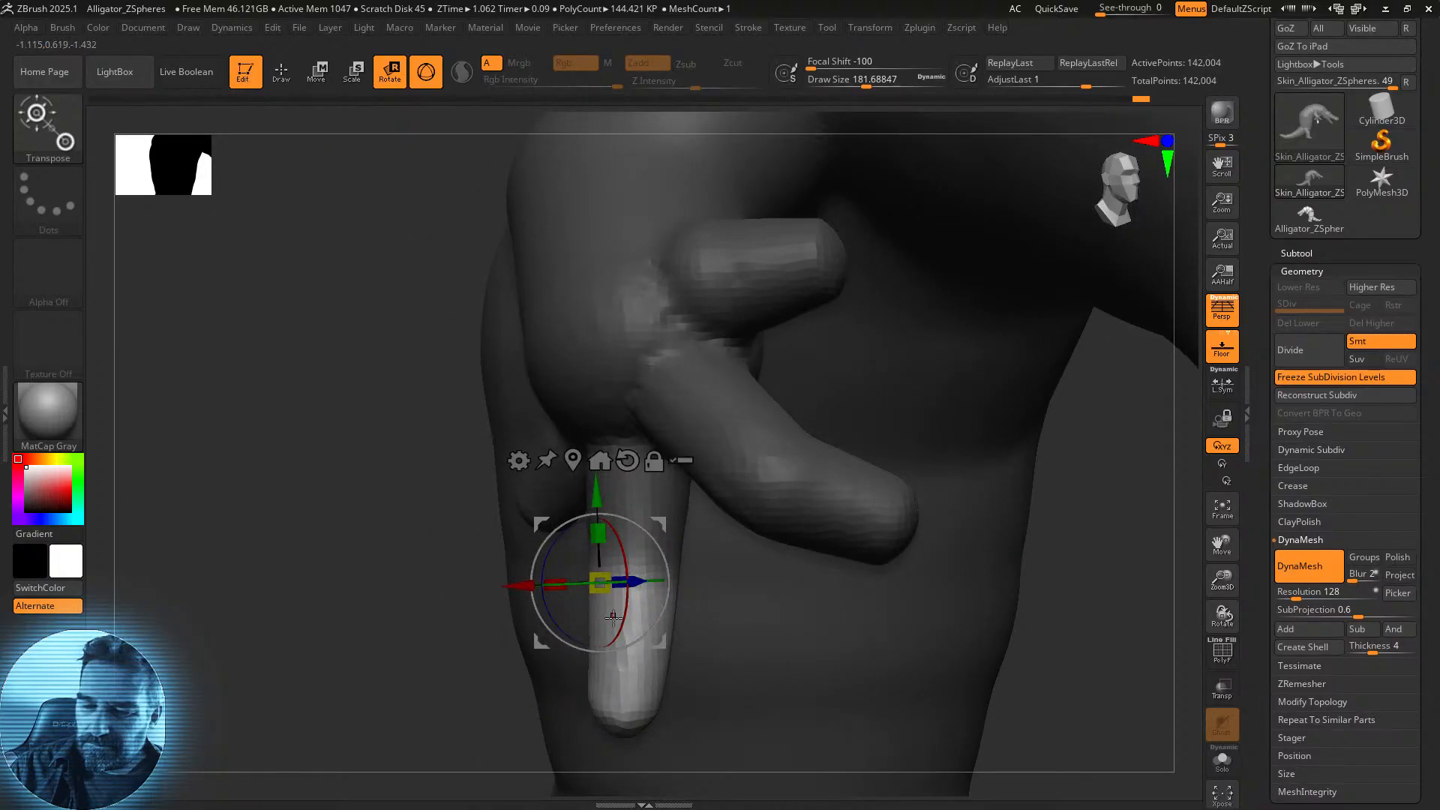
Bend the unmasked outer half of the middle finger inward with the Rotate gizmo and adjust its alignment.
drag(553, 615, 585, 647)
drag(441, 717, 437, 701)
drag(668, 525, 678, 534)
drag(550, 741, 586, 740)
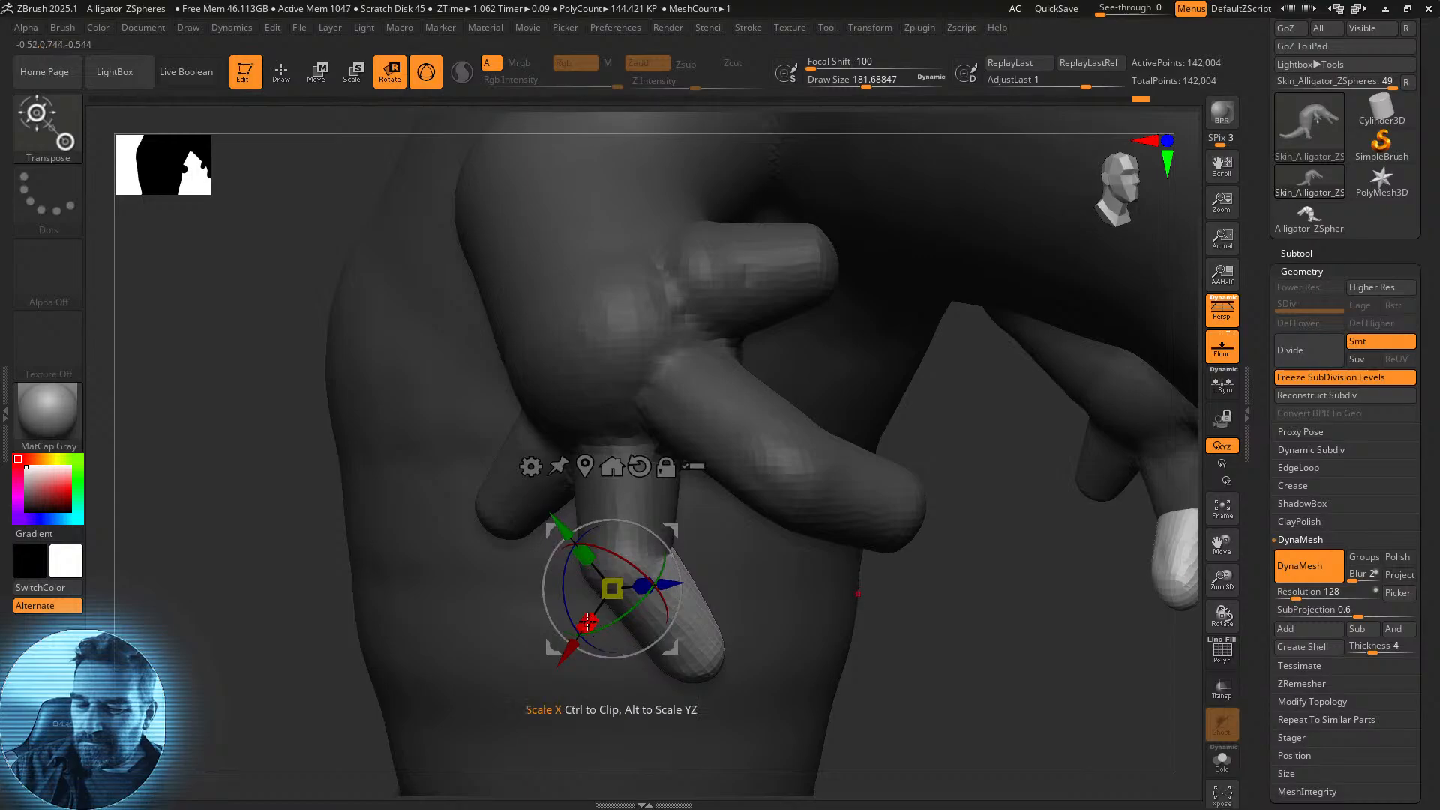
Try to refine the middle finger's bend with the gizmo's rotation and undo the adjustment.
drag(951, 636, 926, 620)
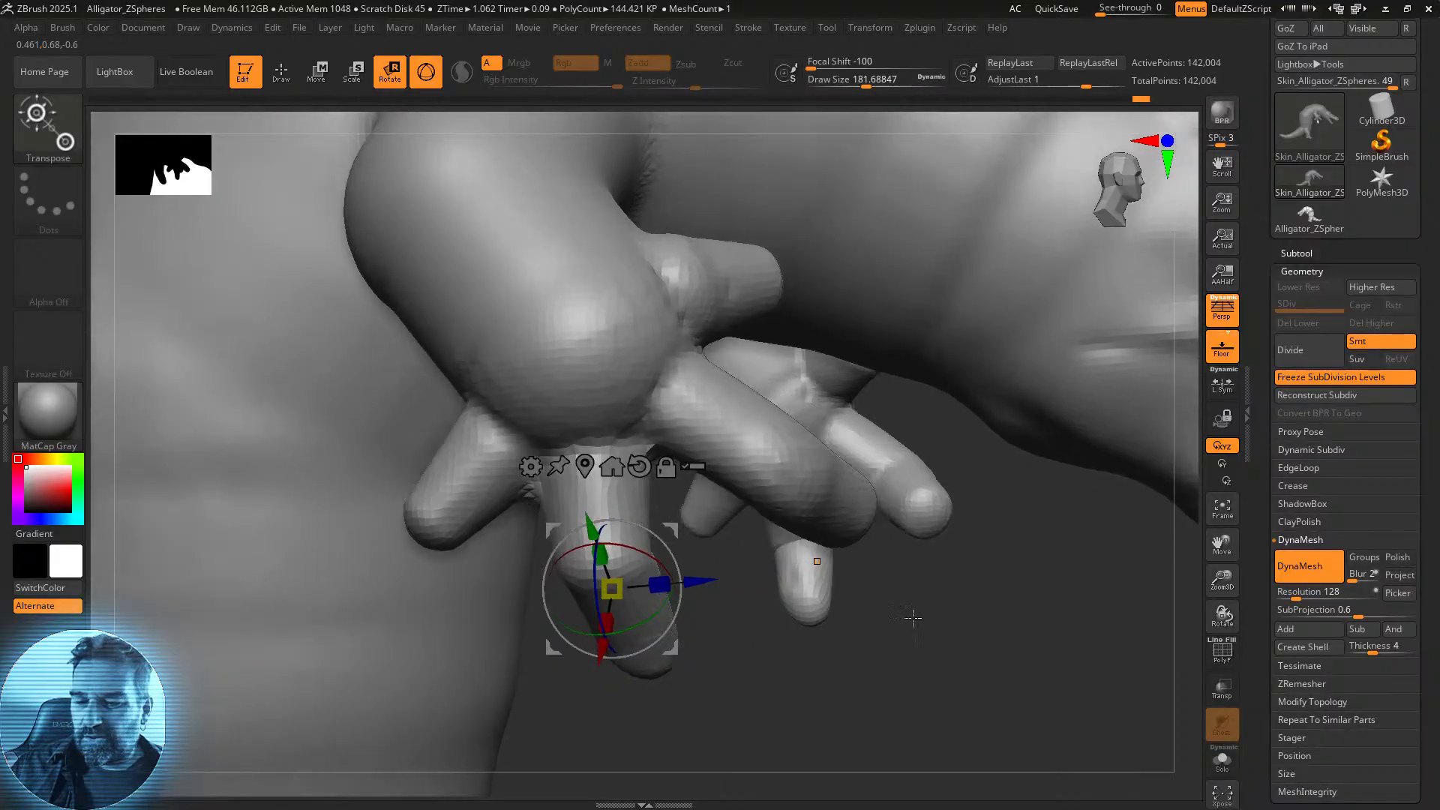
drag(656, 564, 659, 567)
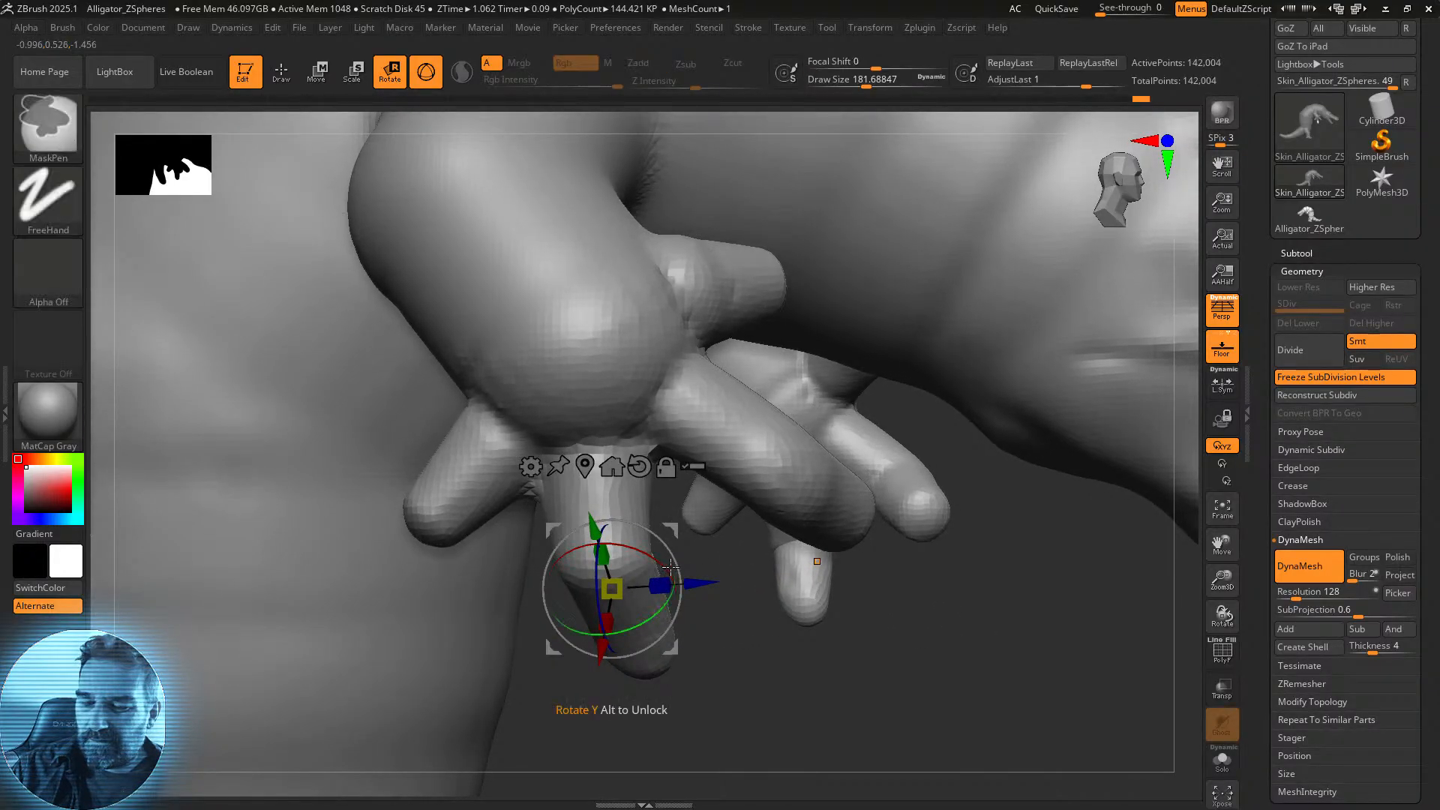
key(ctrl+z)
key(ctrl+z)
drag(661, 559, 670, 568)
drag(783, 648, 1111, 541)
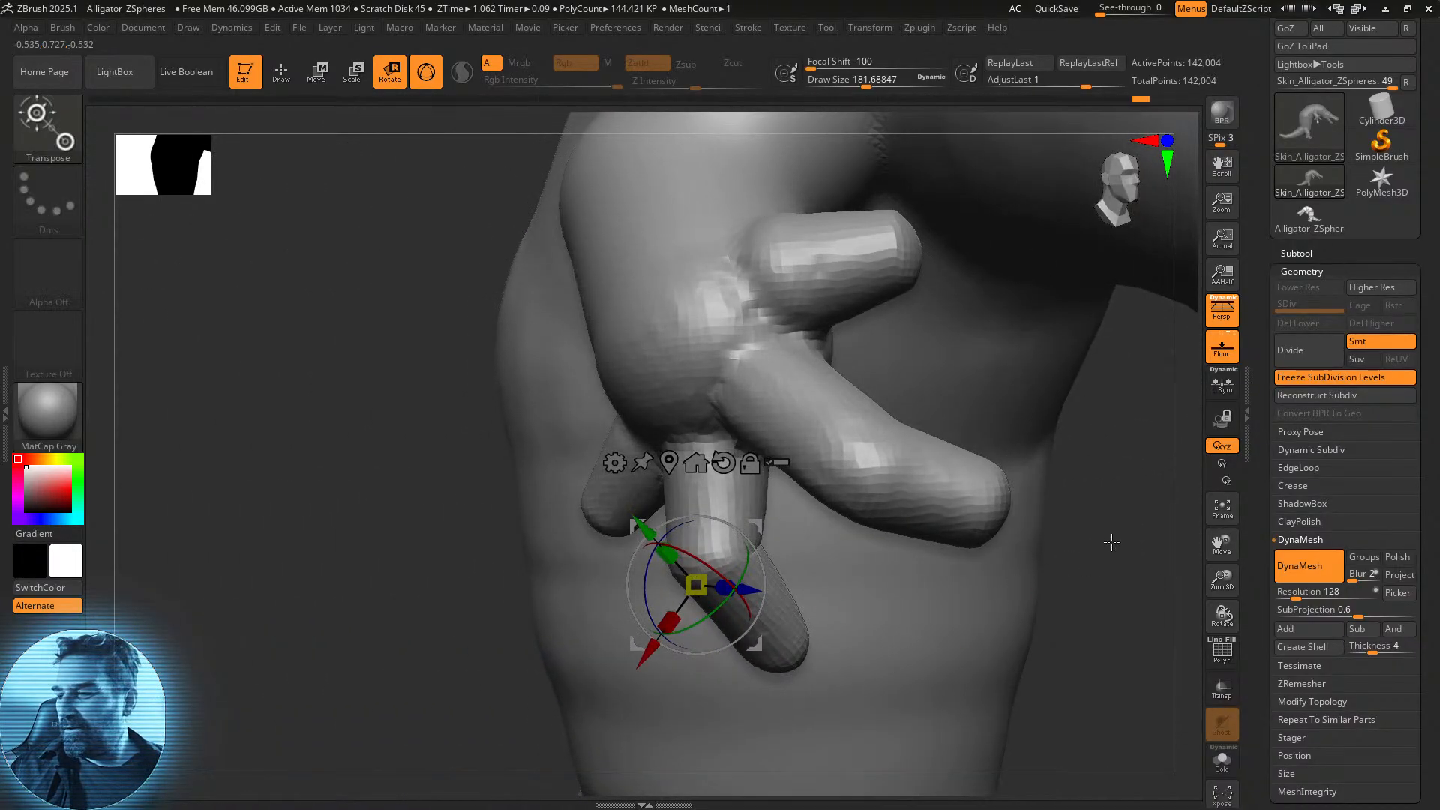
Frame the whole alligator, clear the finger mask and return to Draw mode.
click(1222, 510)
drag(967, 602, 589, 499)
mouse_move(940, 632)
mouse_down()
mouse_move(867, 630)
mouse_move(946, 631)
mouse_move(930, 614)
mouse_up()
click(282, 72)
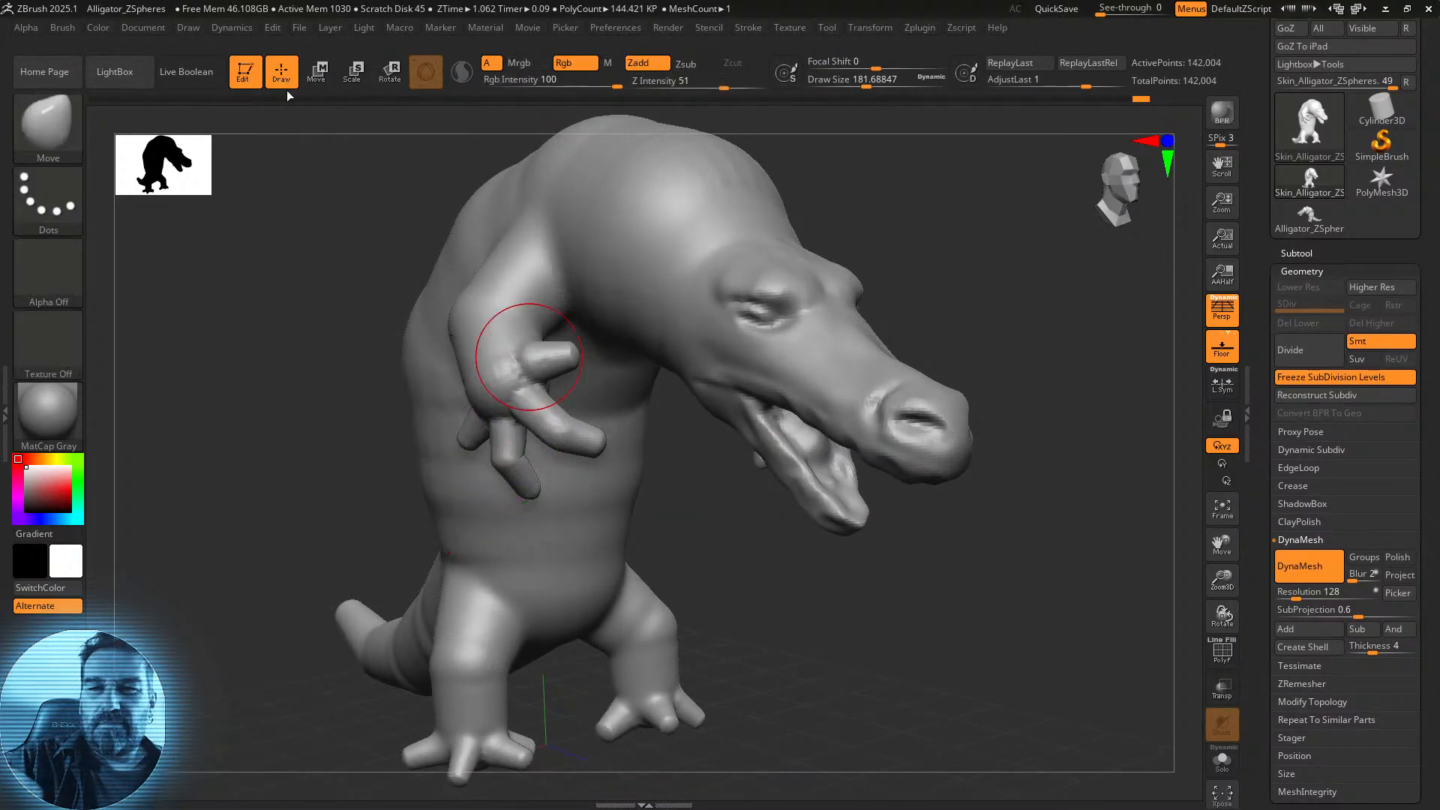